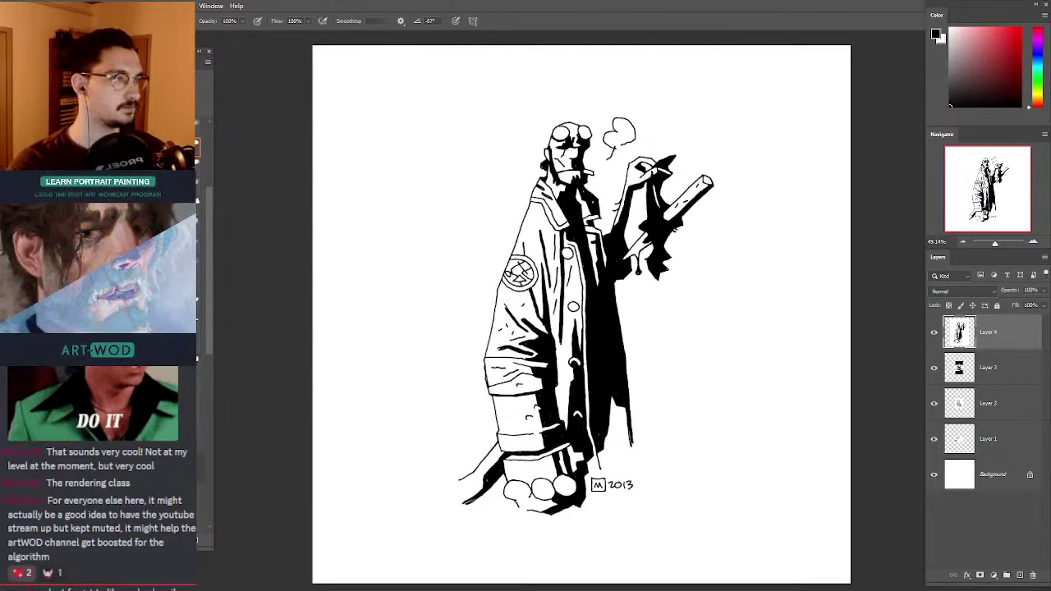
Step: Paste the animal sketch as a new layer, placing it at the canvas's upper left and the Hellboy figure at the upper right
key("ctrl+v")
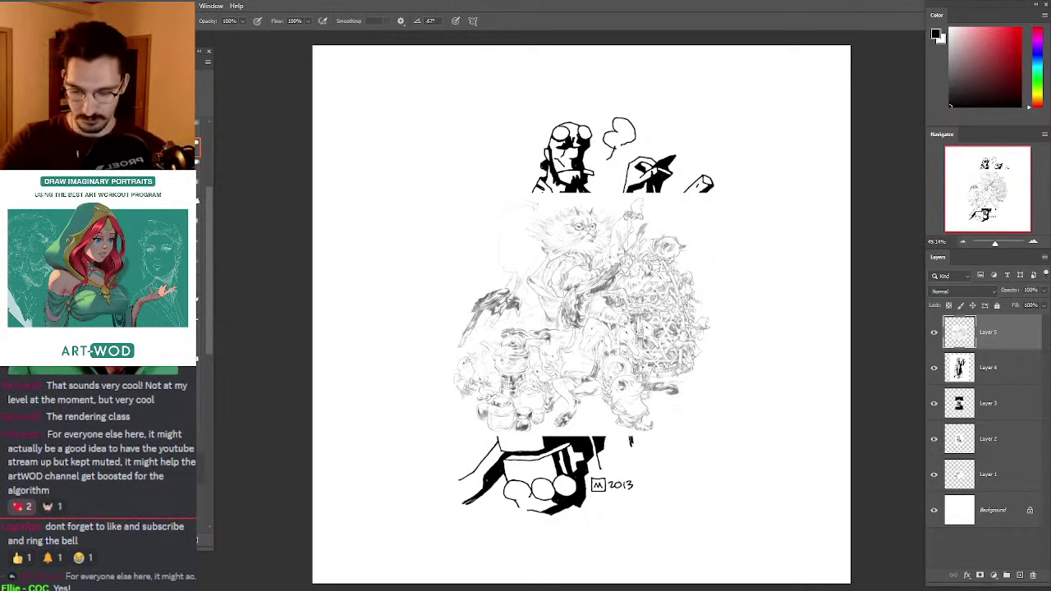
left_click_drag(531, 295, 437, 175)
left_click(951, 369)
mouse_move(526, 245)
left_mouse_down()
mouse_move(607, 213)
mouse_move(654, 212)
left_mouse_up()
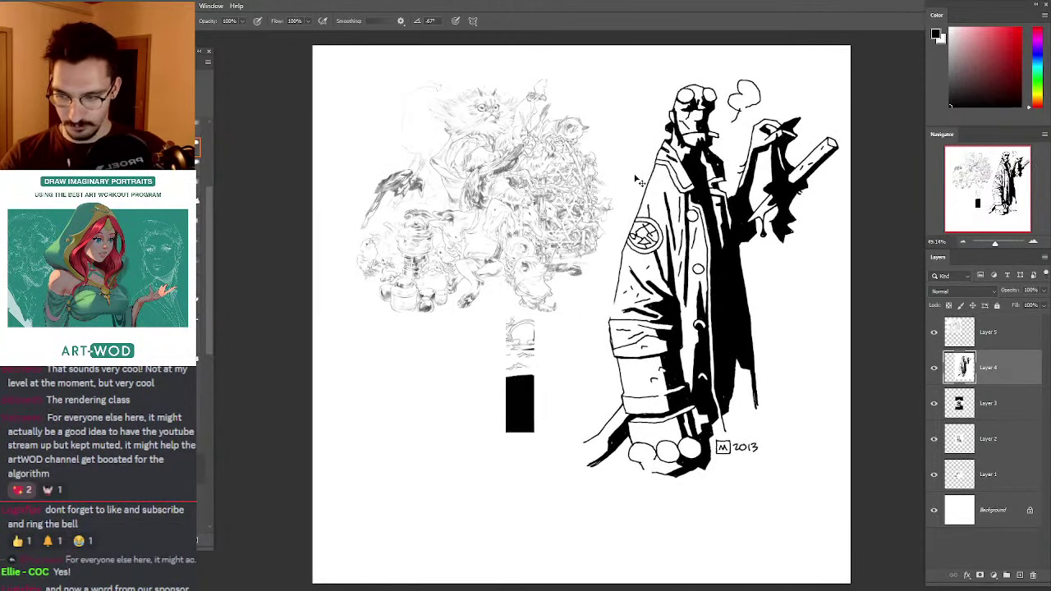
Step: Scale the Hellboy figure down to 85% in the upper-right area of the canvas
key("ctrl+t")
left_click_drag(534, 32, 729, 319)
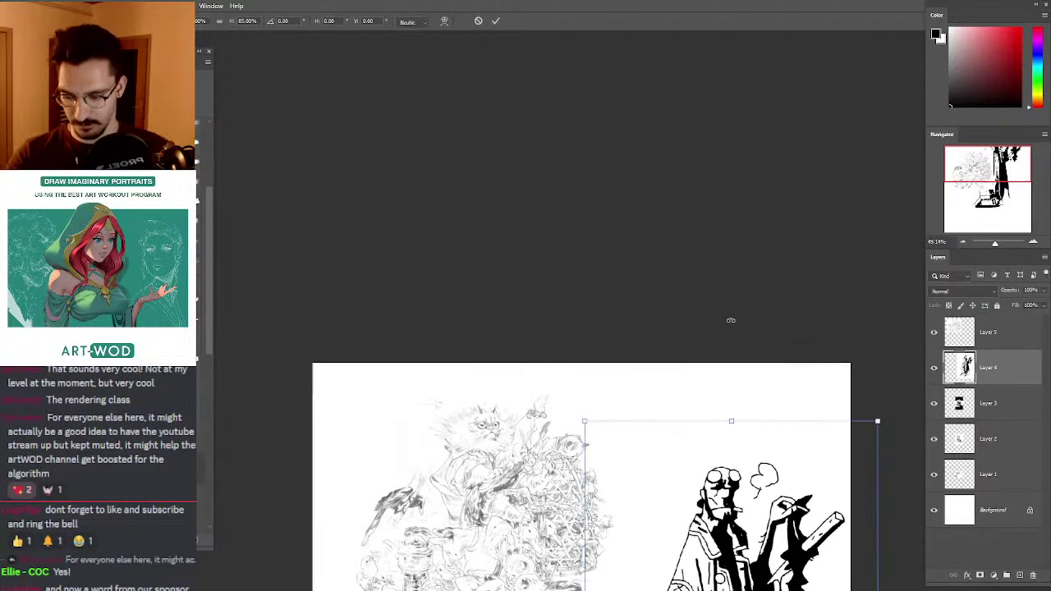
key("Return")
left_click_drag(613, 249, 657, 30)
left_click_drag(692, 300, 689, 222)
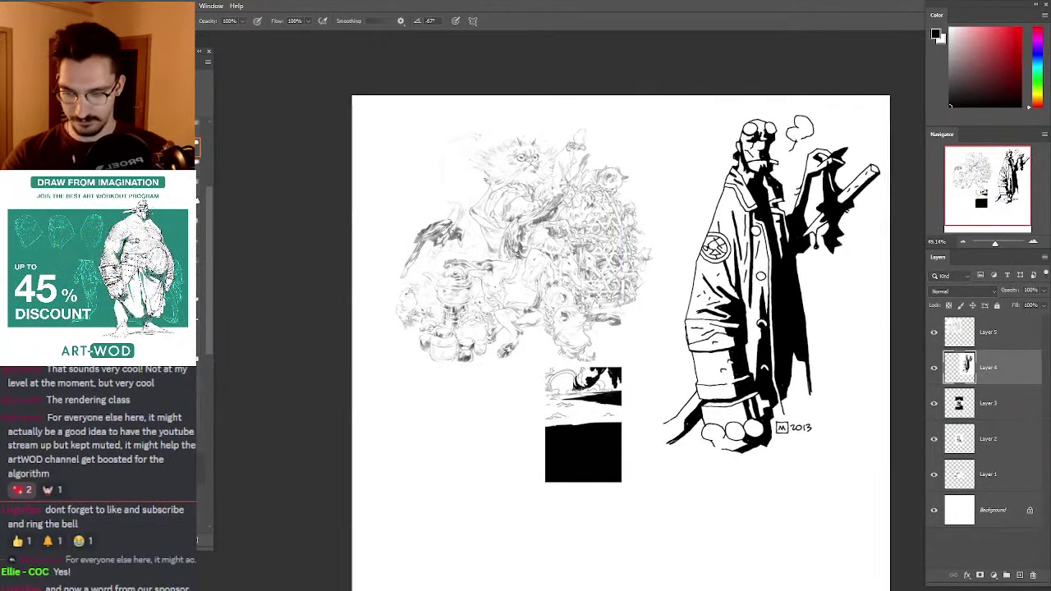
Step: Move the black-and-white warrior picture on Layer 3 to the canvas's lower-left corner and enlarge it to about 106%
left_click_drag(641, 288, 639, 136)
left_click(962, 411)
left_click(934, 404)
left_click(934, 404)
left_click_drag(573, 257, 386, 389)
key("ctrl+t")
left_click_drag(510, 458, 519, 473)
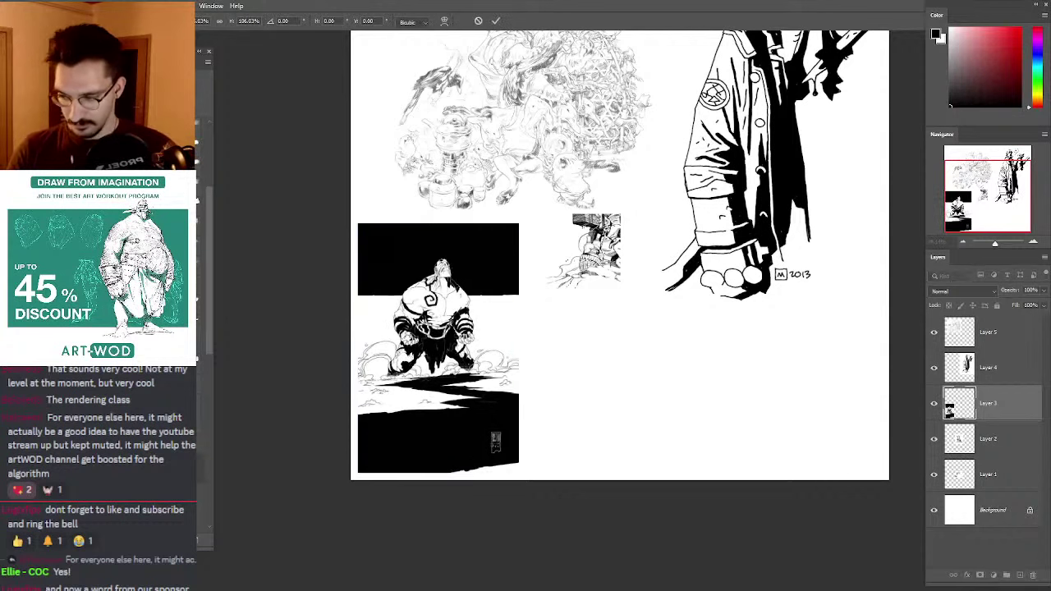
key("Return")
Step: Move the archer drawing on Layer 2 beside the warrior picture and raise its layer to the top of the stack
left_click(955, 445)
left_click(934, 440)
left_click(934, 440)
left_click_drag(609, 253, 598, 413)
left_click_drag(959, 438, 954, 351)
key("ctrl+t")
key("Return")
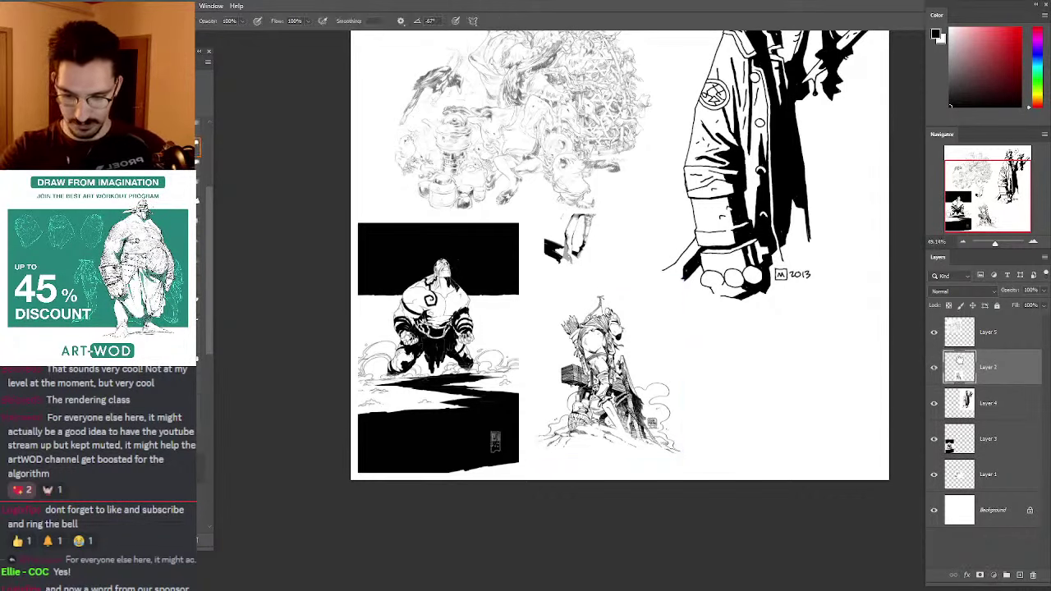
key("ctrl+]")
Step: Enlarge the archer drawing to about 116% within the space beside the warrior picture
key("ctrl+t")
left_click_drag(683, 279, 708, 251)
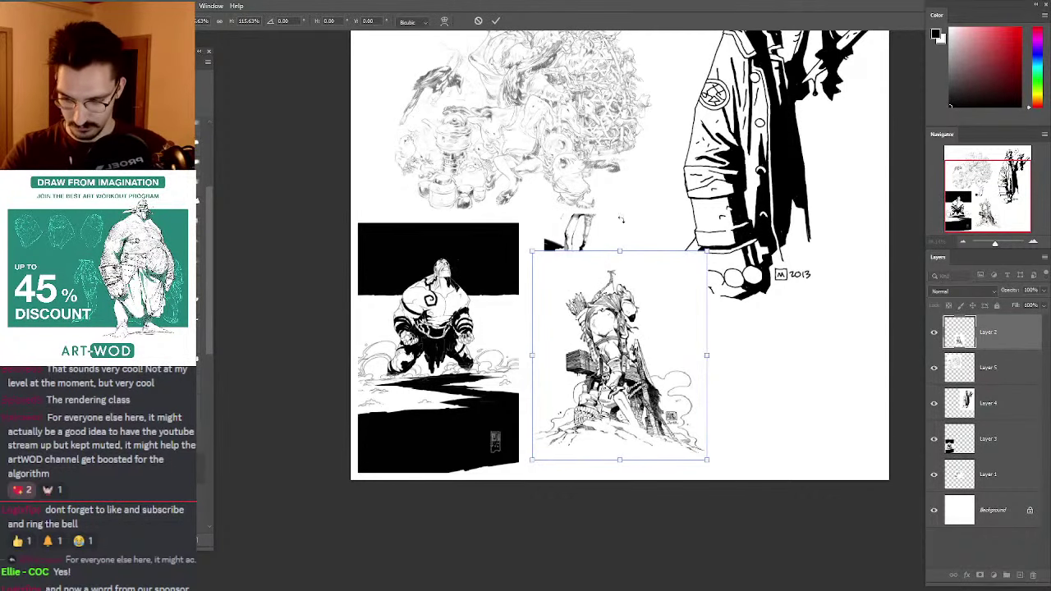
key("Return")
left_click_drag(621, 219, 677, 305)
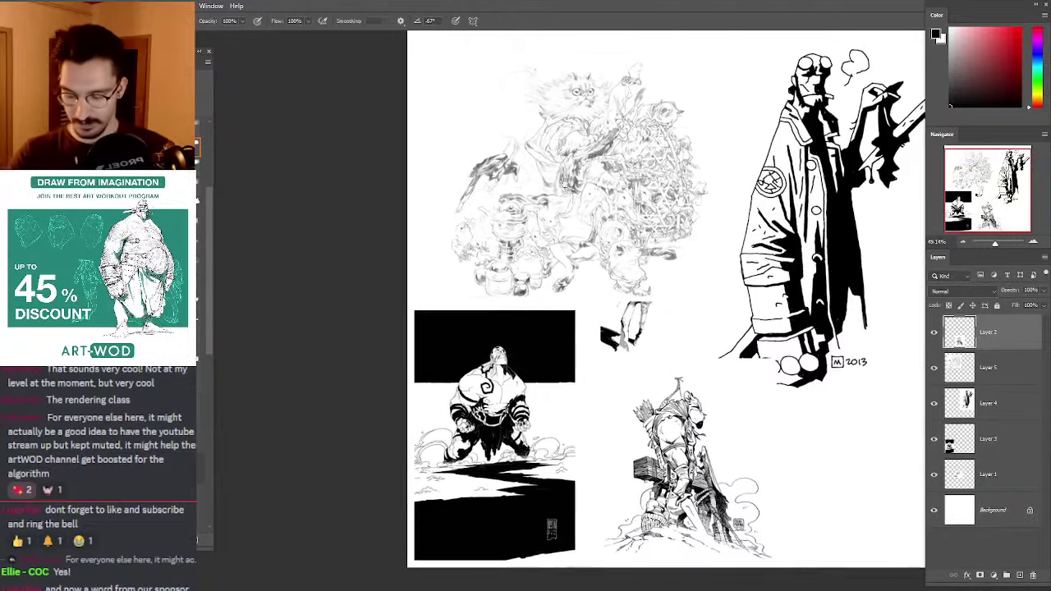
Step: Examine the animal sketch up close, from the cat's face and the crow down to the smaller animals and pots
left_click_drag(566, 135, 584, 146)
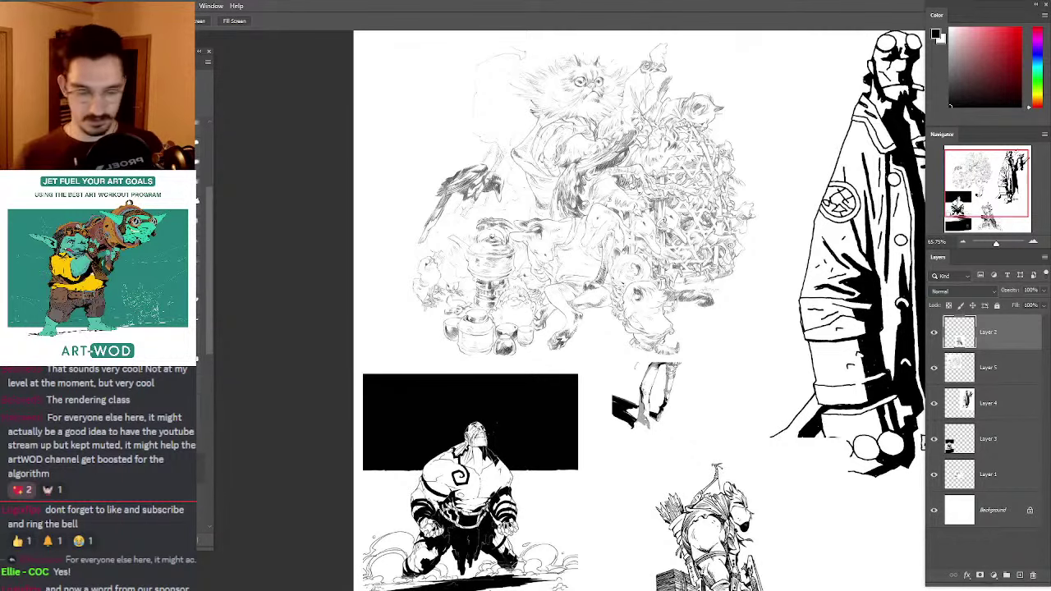
left_click_drag(626, 142, 614, 146)
left_click_drag(614, 147, 540, 193)
left_click_drag(498, 131, 515, 111)
scroll(516, 111, "up", 5)
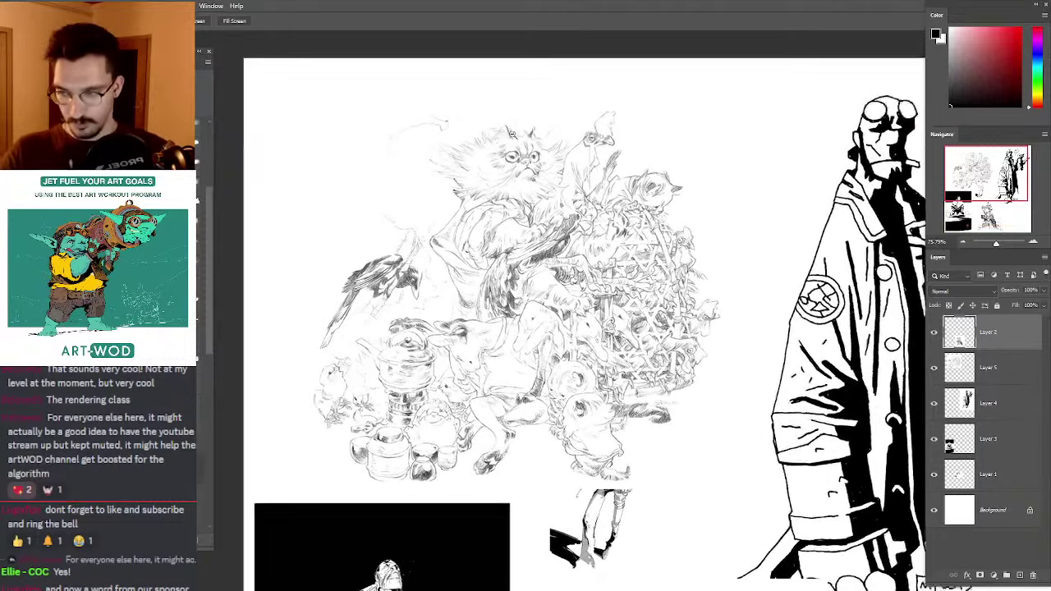
scroll(460, 107, "down", 3)
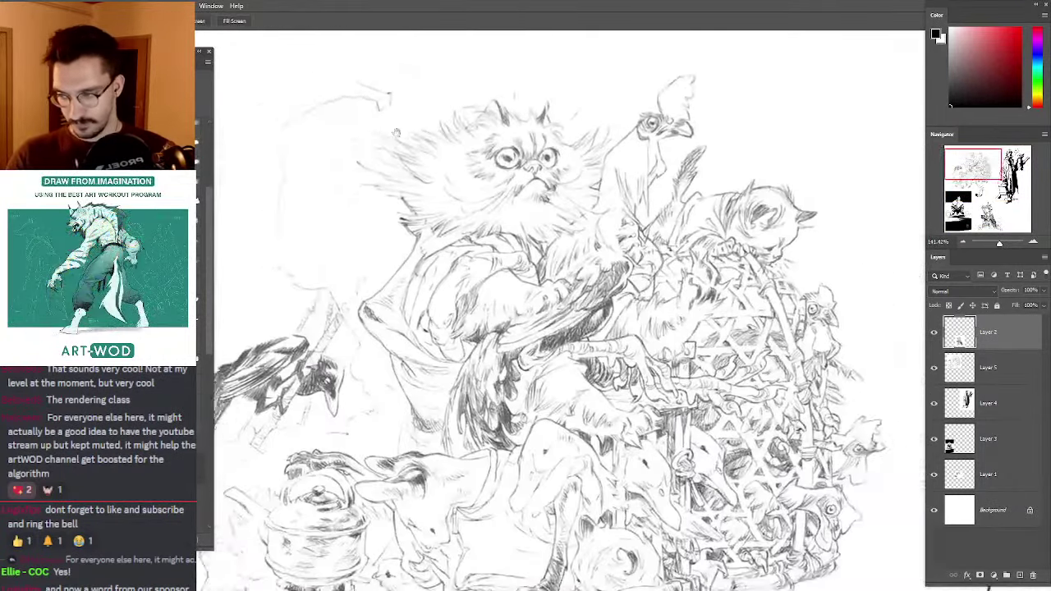
key("b")
left_click_drag(484, 169, 425, 182)
left_click_drag(521, 187, 563, 175)
mouse_move(563, 187)
left_mouse_down()
mouse_move(497, 142)
mouse_move(557, 189)
left_mouse_up()
left_click_drag(582, 142, 605, 218)
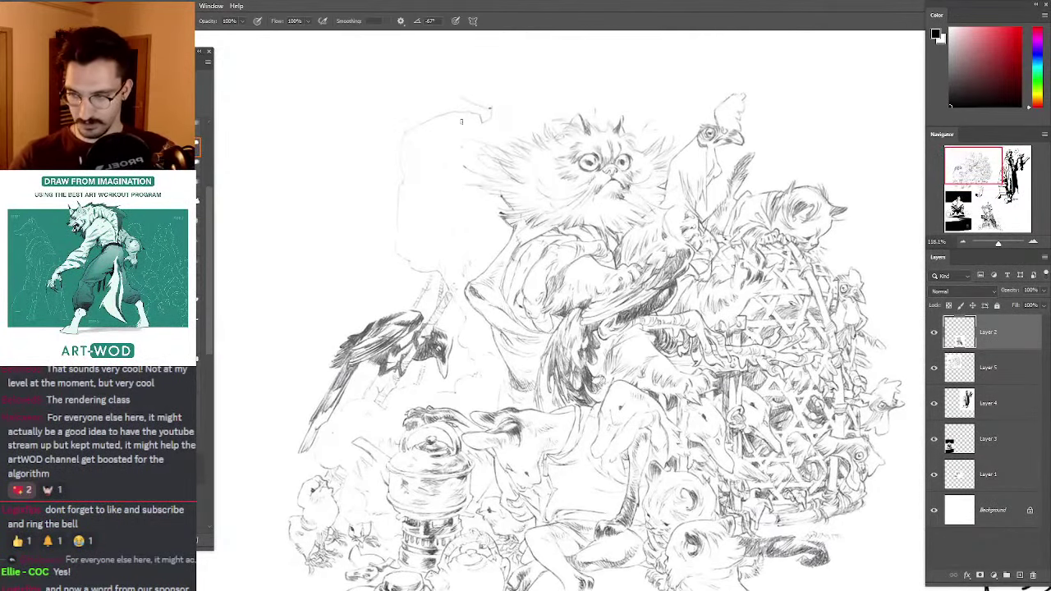
left_click_drag(479, 153, 503, 170)
key("ctrl+z")
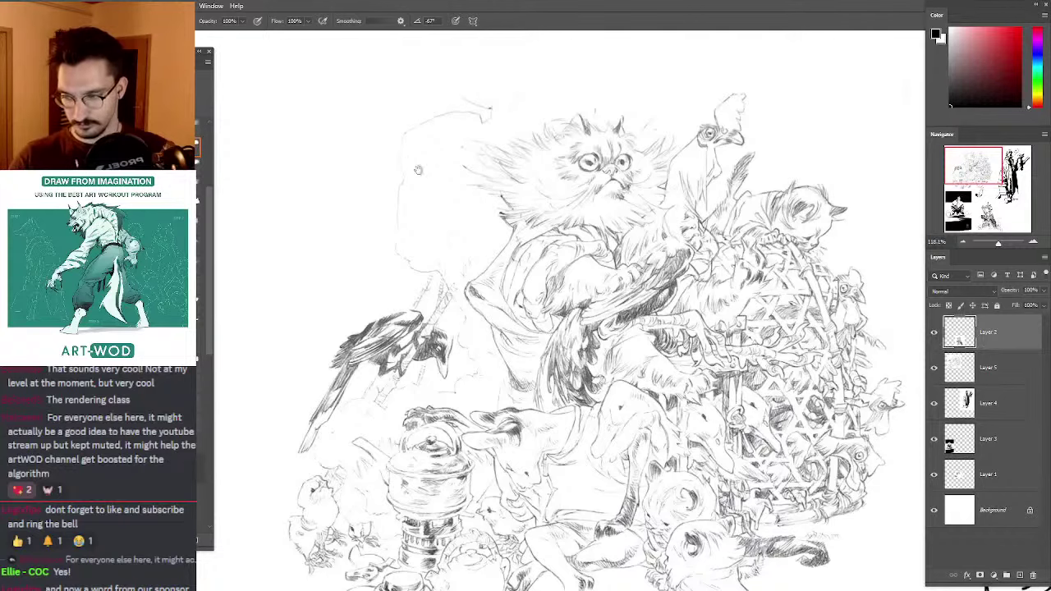
left_click_drag(481, 544, 527, 417)
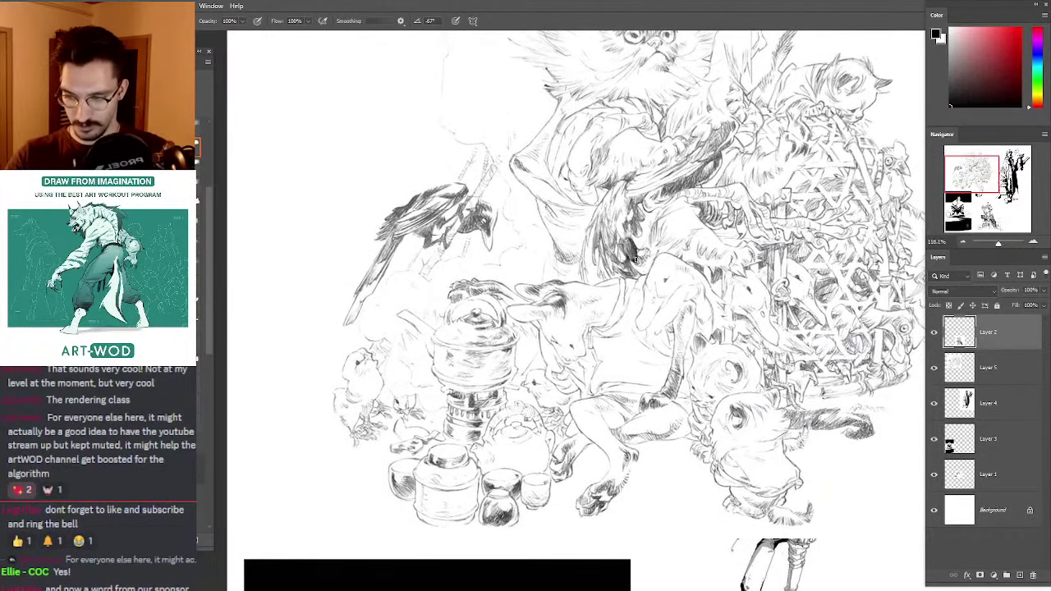
left_click_drag(682, 269, 502, 159)
Step: Brush a series of trial curves and lines in the blank space between the cage and the Hellboy figure, undoing each one
left_click_drag(774, 439, 724, 290)
key("ctrl+z")
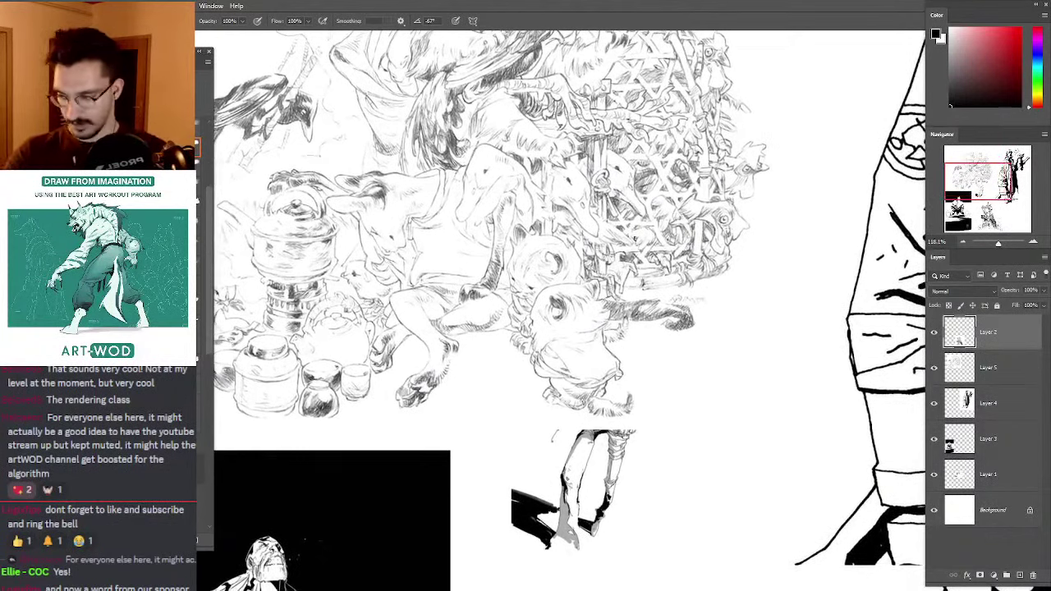
mouse_move(764, 407)
left_mouse_down()
mouse_move(780, 168)
mouse_move(819, 246)
mouse_move(759, 319)
left_mouse_up()
key("ctrl+z")
key("ctrl+z")
left_click_drag(803, 100, 824, 194)
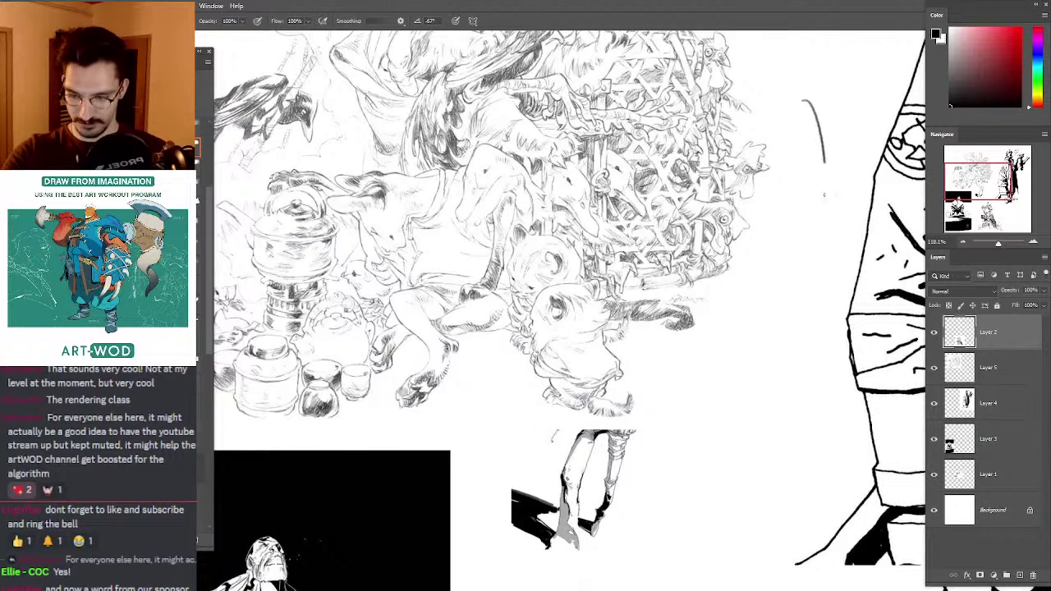
key("ctrl+z")
mouse_move(750, 485)
left_mouse_down()
mouse_move(796, 293)
mouse_move(792, 359)
mouse_move(812, 202)
left_mouse_up()
key("ctrl+z")
key("ctrl+z")
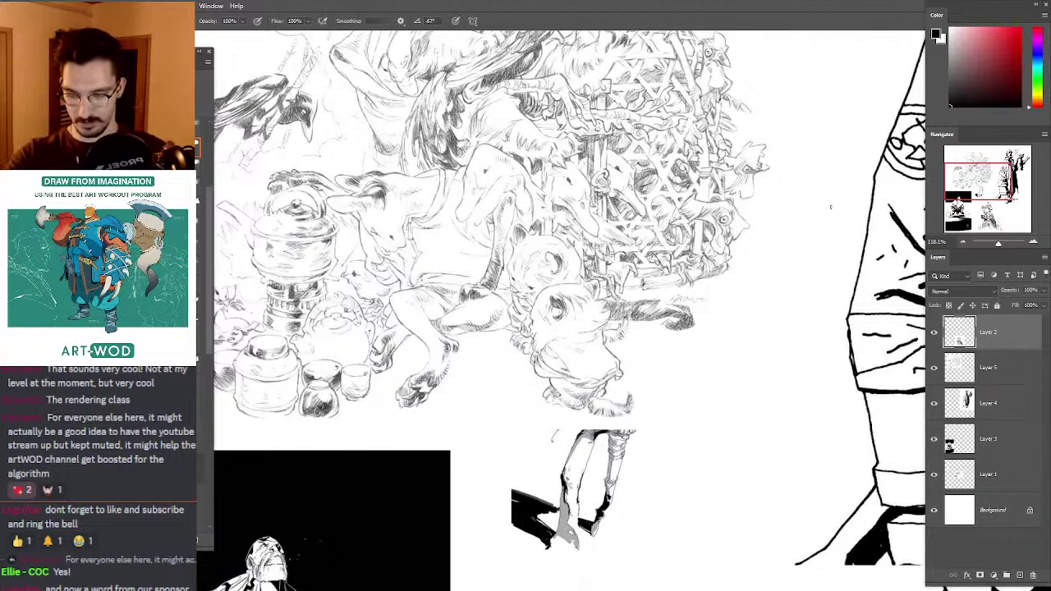
left_click_drag(838, 80, 812, 335)
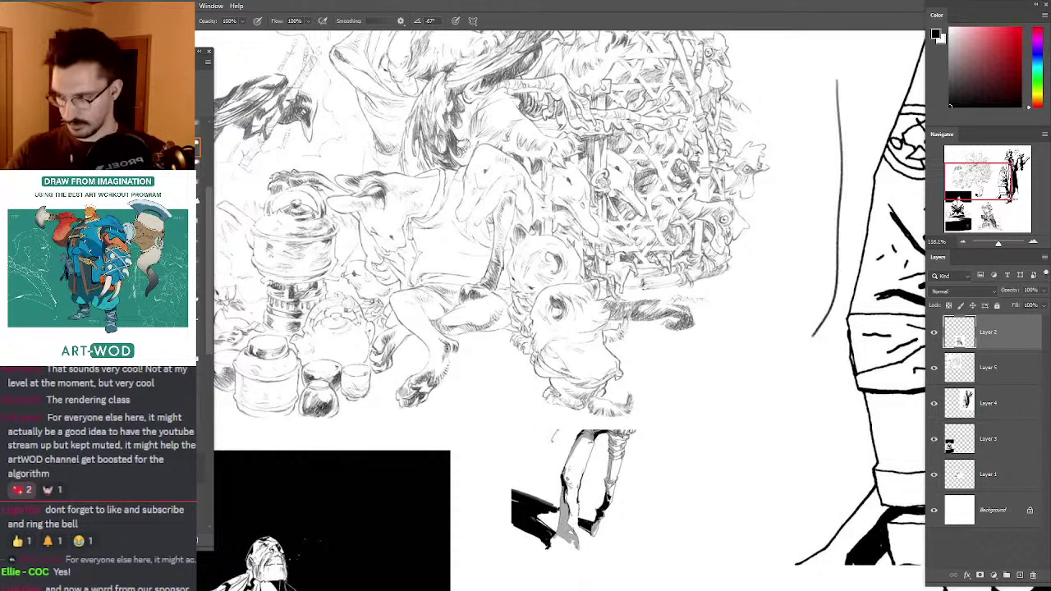
key("ctrl+z")
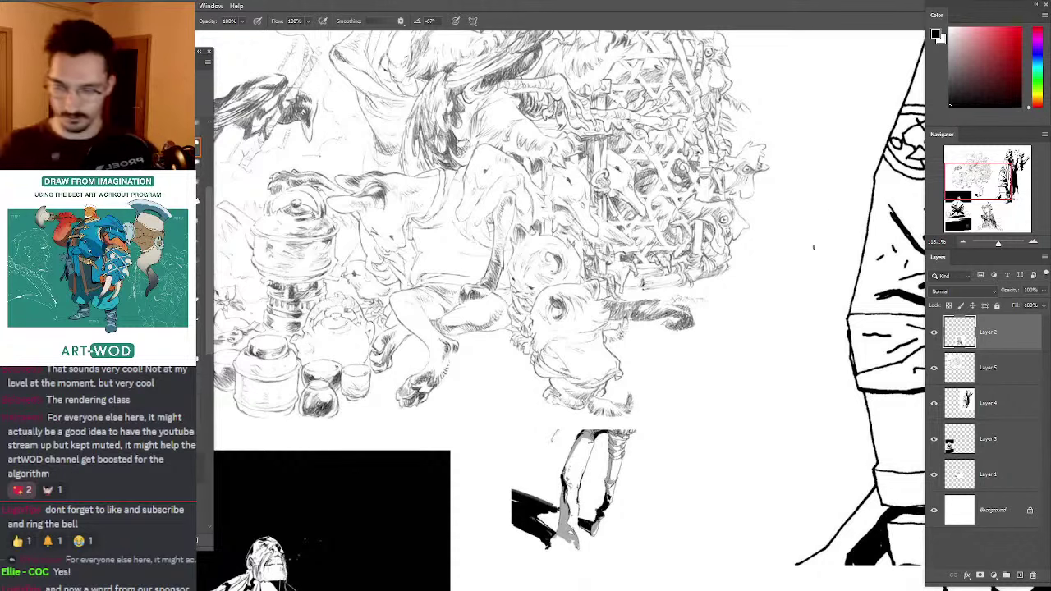
left_click_drag(821, 187, 800, 304)
key("ctrl+z")
left_click_drag(838, 157, 827, 283)
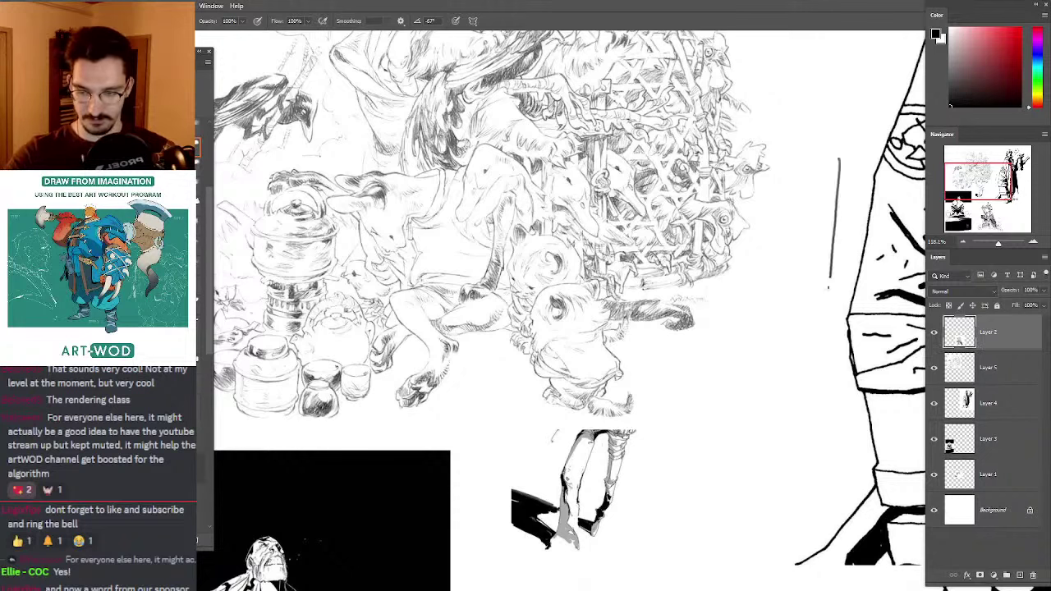
key("ctrl+z")
left_click_drag(840, 139, 733, 460)
key("ctrl+z")
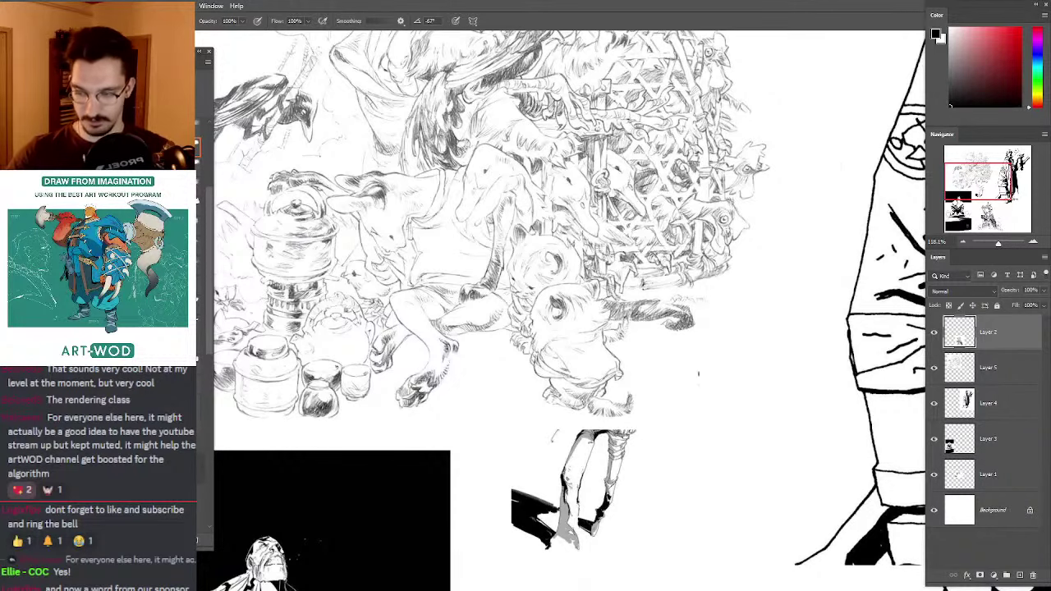
mouse_move(756, 353)
left_mouse_down()
mouse_move(594, 316)
mouse_move(615, 324)
left_mouse_up()
key("ctrl+z")
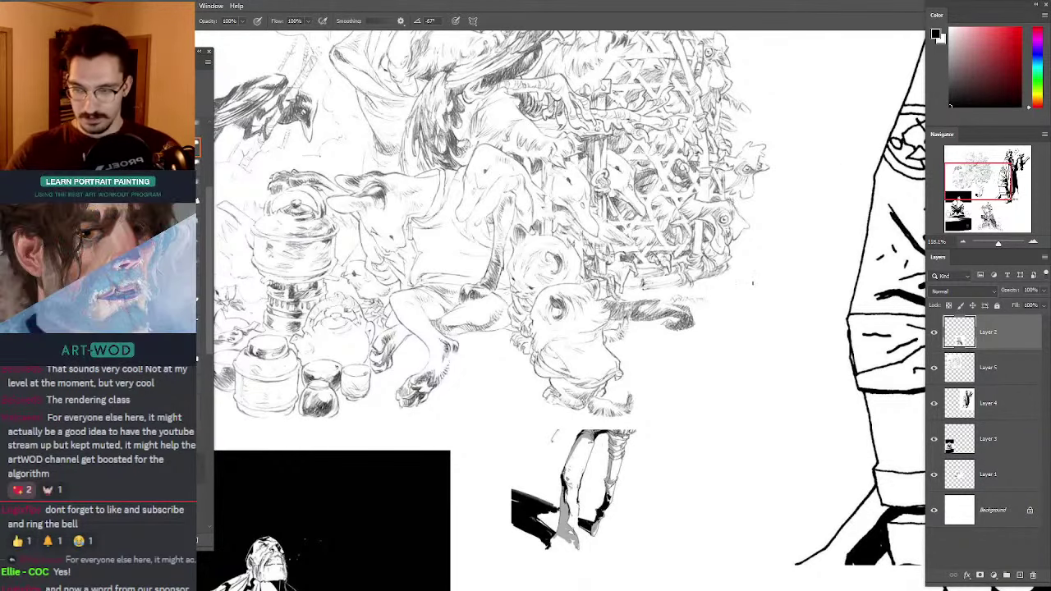
Step: Brush a large circular arc around the Hellboy figure's upper body and undo it
mouse_move(753, 283)
left_mouse_down()
mouse_move(575, 220)
mouse_move(617, 206)
mouse_move(611, 191)
mouse_move(565, 254)
left_mouse_up()
left_click_drag(746, 289, 698, 293)
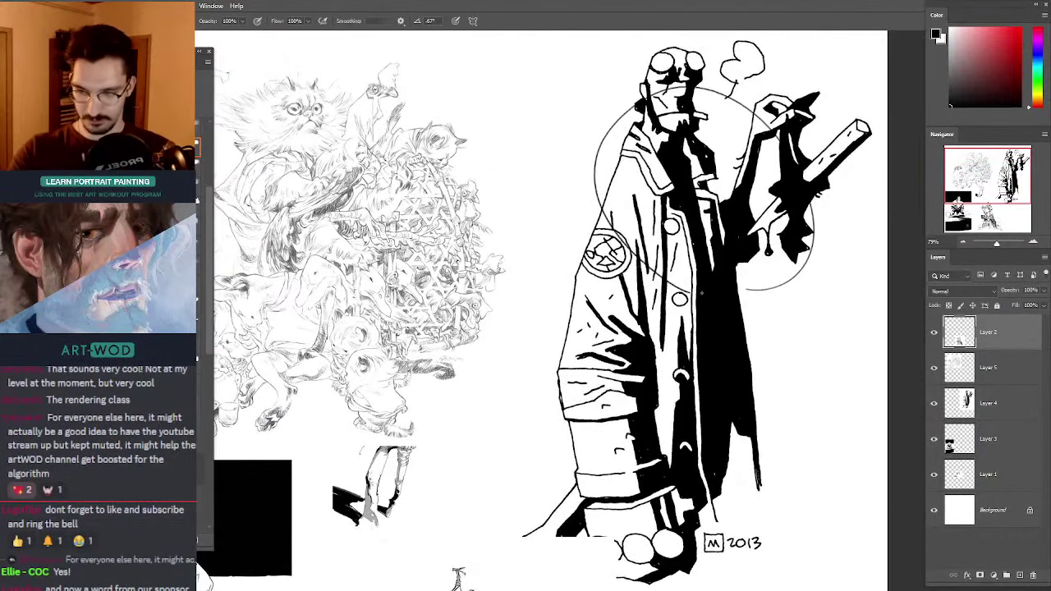
key("ctrl+z")
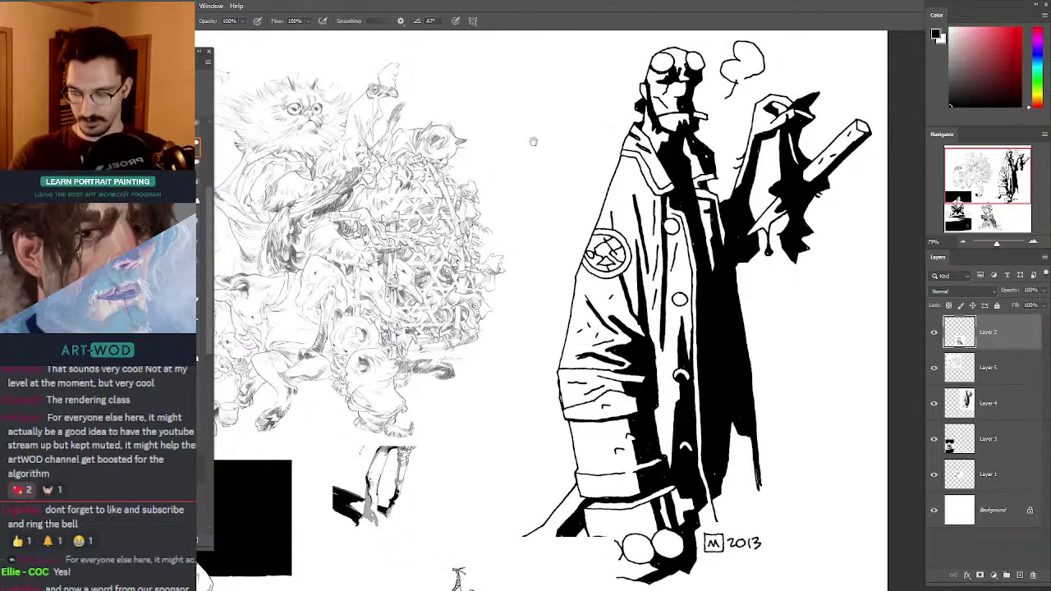
Step: Brush long downward strokes from the gap beside the Hellboy figure's shoulder toward the middle of the canvas and undo them
left_click_drag(533, 142, 642, 136)
key("b")
mouse_move(648, 89)
left_mouse_down()
mouse_move(616, 215)
mouse_move(591, 324)
left_mouse_up()
key("ctrl+z")
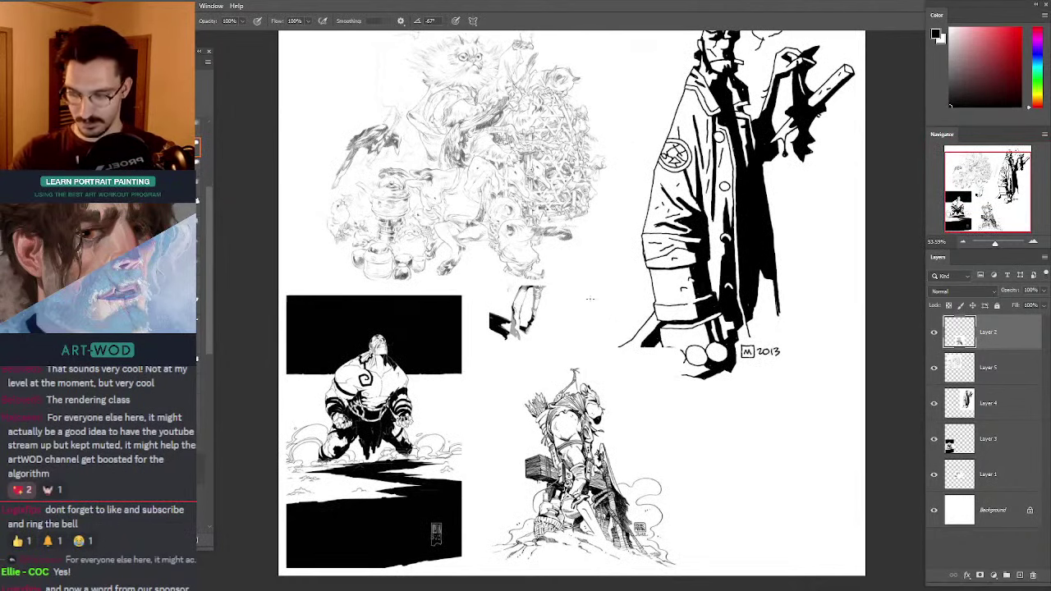
mouse_move(647, 112)
left_mouse_down()
mouse_move(448, 288)
mouse_move(438, 277)
mouse_move(524, 329)
mouse_move(614, 283)
left_mouse_up()
key("ctrl+z")
key("ctrl+z")
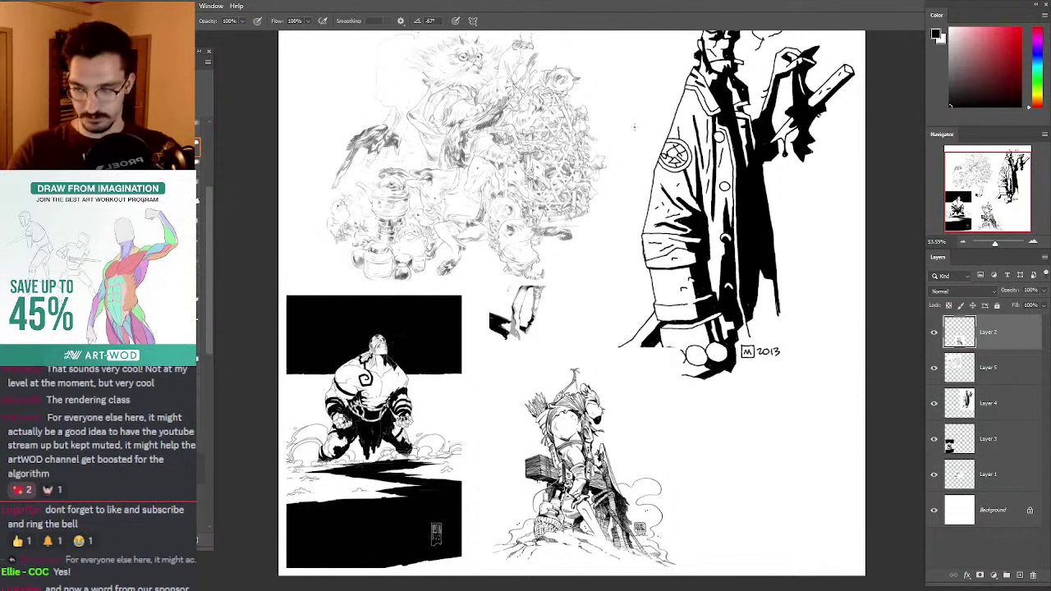
Step: Brush large trial arcs around the animal cage and beside the Hellboy figure's shoulder, undoing them
left_click_drag(634, 127, 654, 164)
left_click_drag(603, 241, 464, 182)
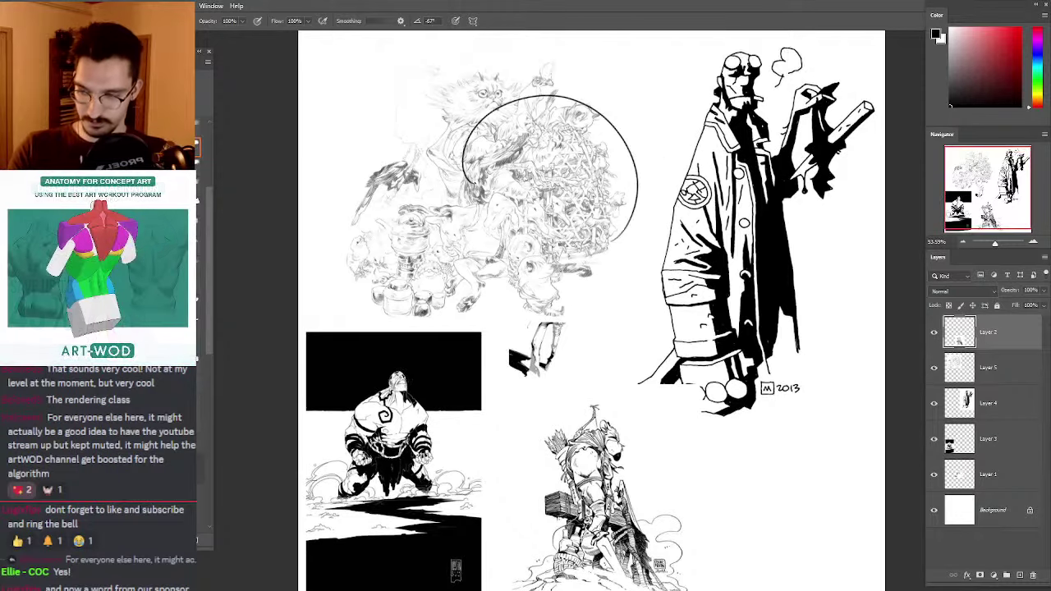
key("ctrl+z")
left_click_drag(643, 221, 453, 136)
left_click_drag(651, 141, 743, 73)
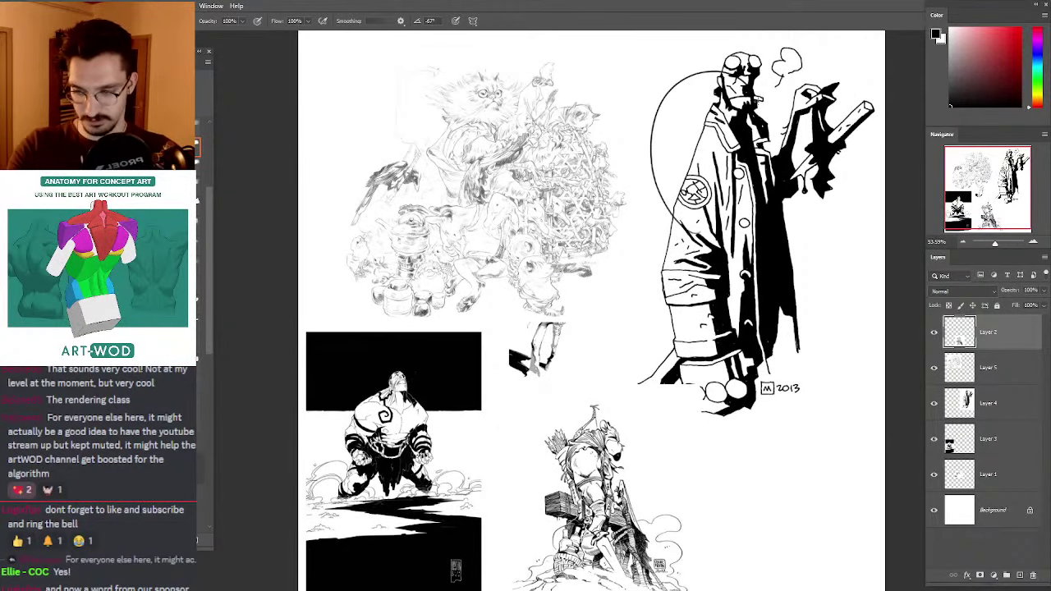
key("ctrl+z")
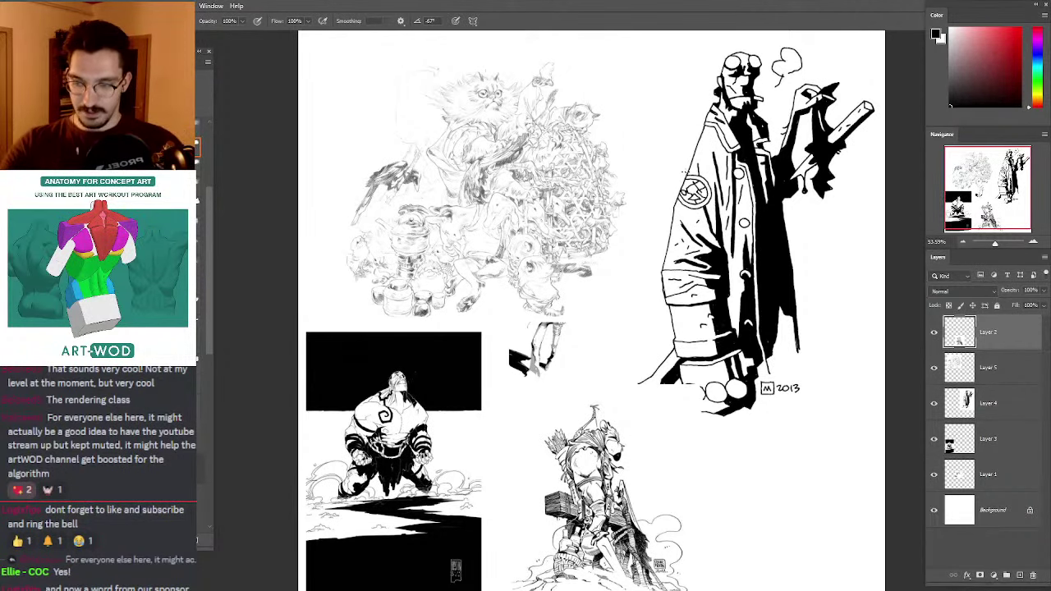
Step: Brush long trial curves in the blank space above the archer drawing and undo them
left_click_drag(685, 172, 690, 123)
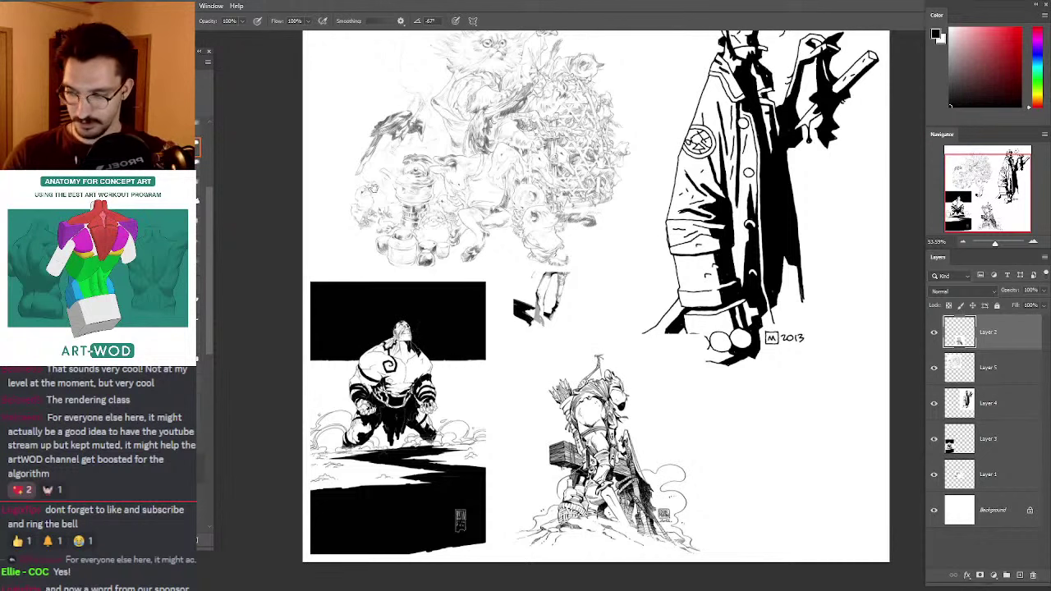
left_click_drag(373, 188, 411, 185, "ctrl")
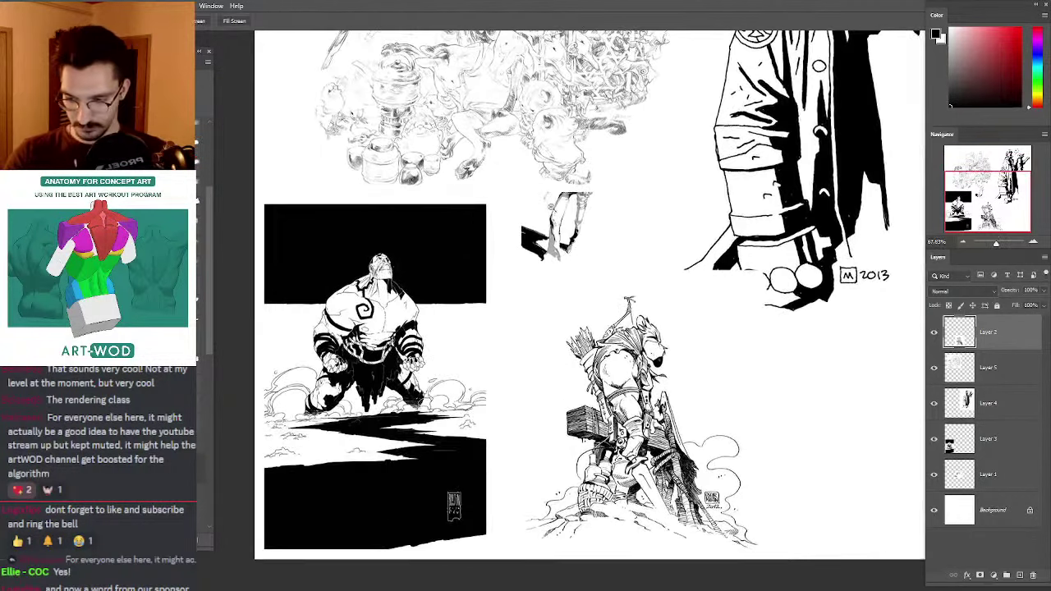
scroll(721, 251, "up", 3)
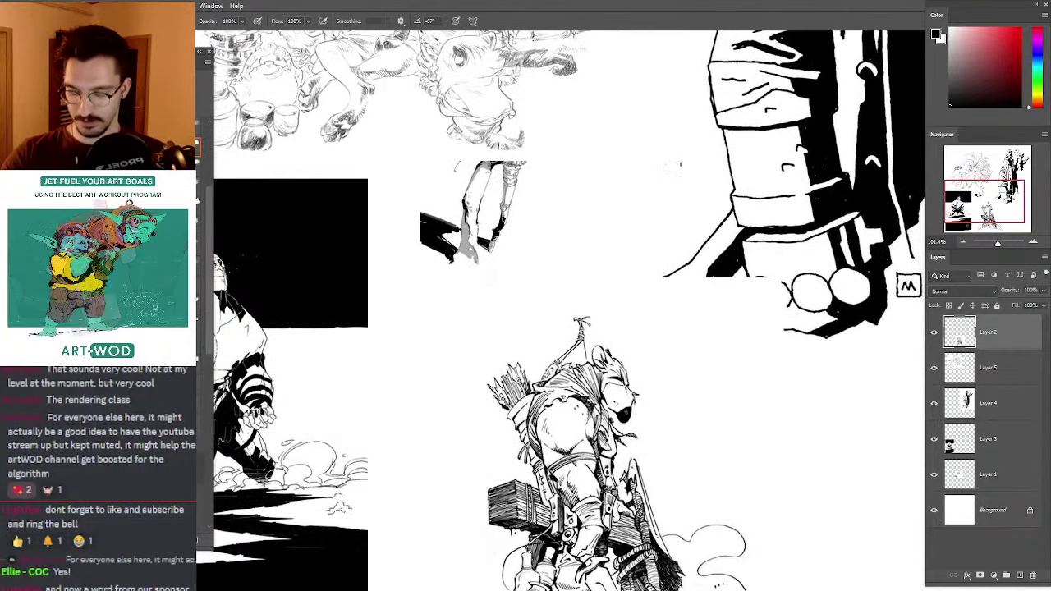
left_click_drag(601, 147, 625, 314)
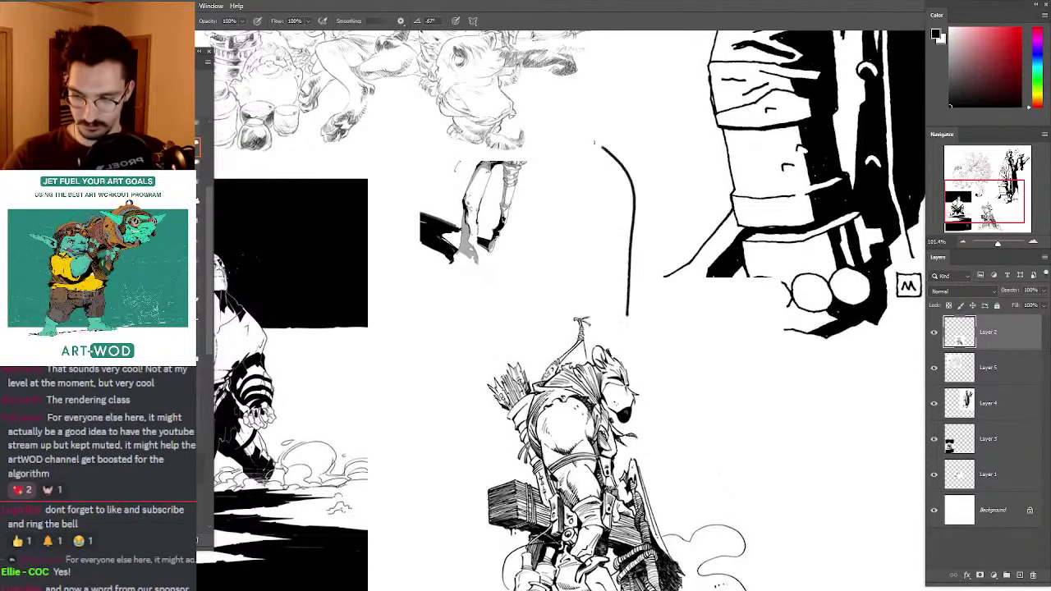
key("ctrl+z")
mouse_move(560, 94)
left_mouse_down()
mouse_move(636, 323)
mouse_move(607, 190)
mouse_move(670, 433)
left_mouse_up()
key("ctrl+z")
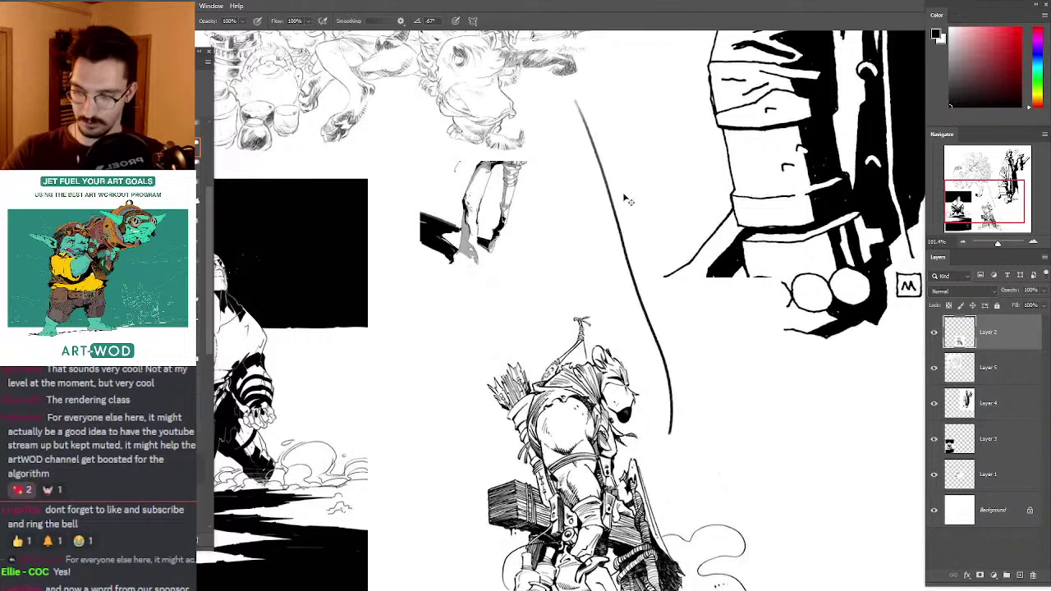
key("ctrl+z")
mouse_move(589, 179)
left_mouse_down()
mouse_move(591, 155)
mouse_move(591, 208)
left_mouse_up()
left_click_drag(650, 182, 632, 193)
left_click_drag(624, 188, 603, 252)
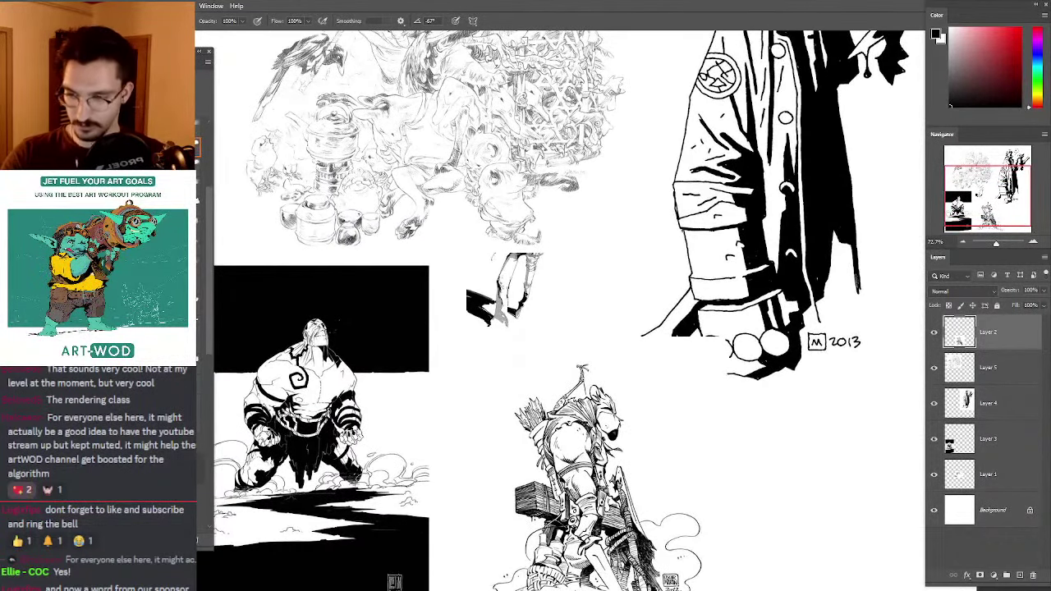
Step: Brush trial loops around the Hellboy figure's sleeve and upper arm and undo them
mouse_move(701, 247)
left_mouse_down()
mouse_move(728, 218)
mouse_move(673, 232)
mouse_move(706, 245)
left_mouse_up()
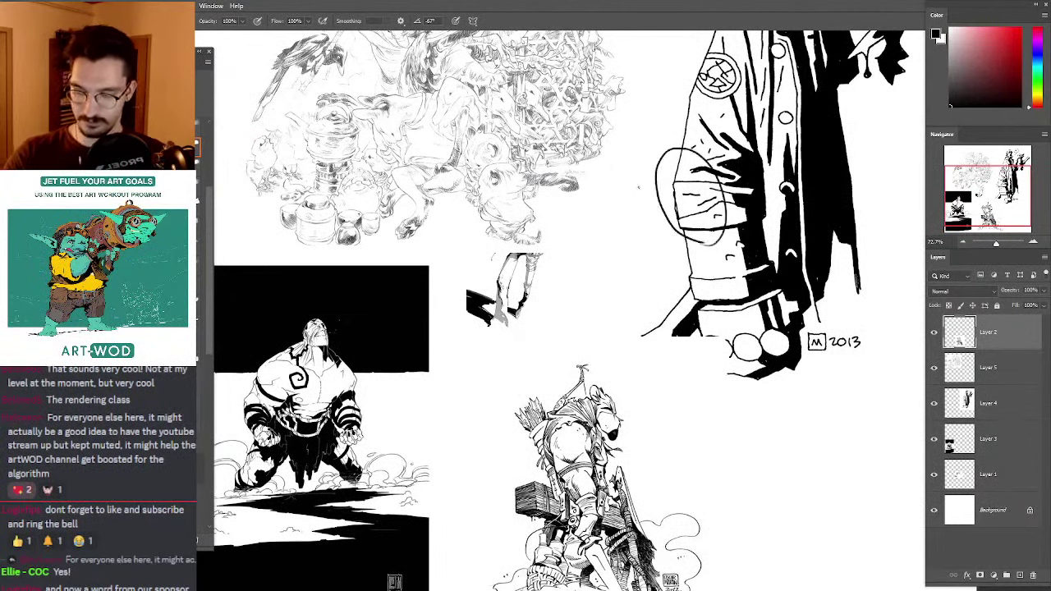
key("ctrl+z")
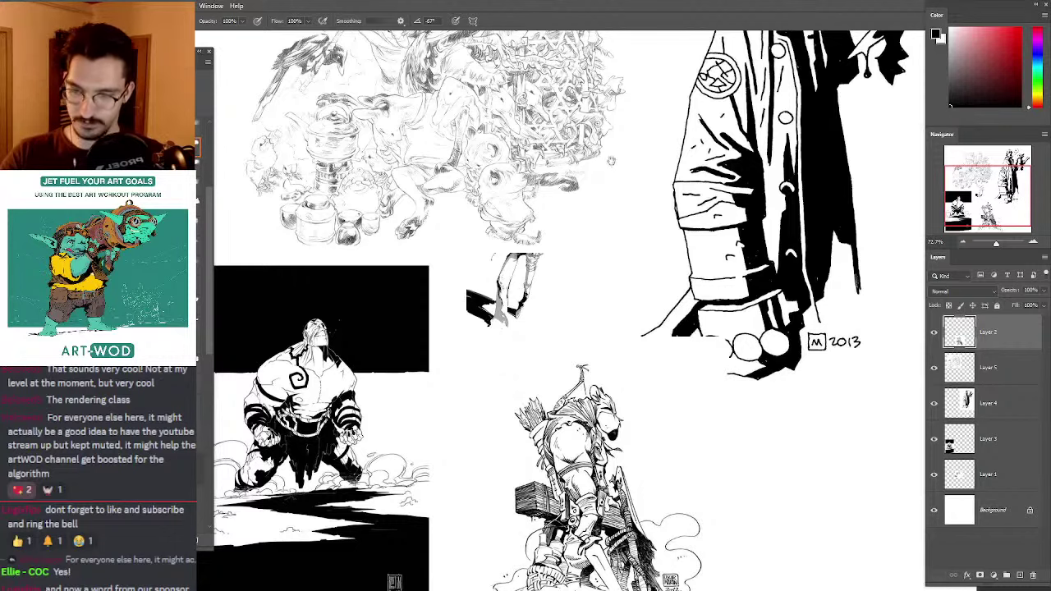
left_click_drag(618, 161, 590, 202)
mouse_move(733, 84)
left_mouse_down()
mouse_move(737, 248)
mouse_move(706, 247)
left_mouse_up()
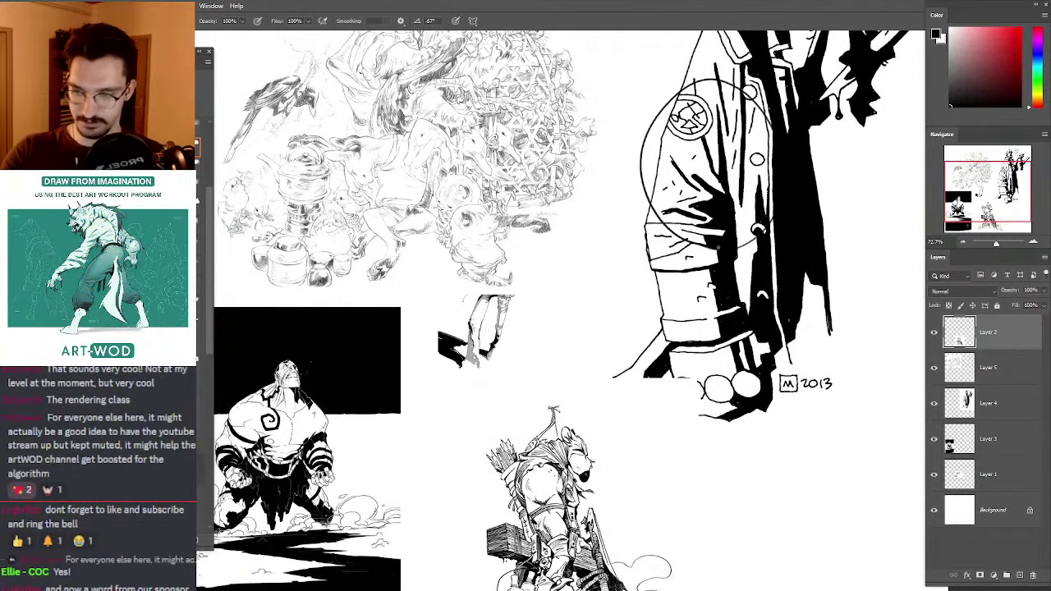
key("ctrl+z")
key("ctrl+z")
Step: Toggle the visibility of Layer 4 and Layer 3 off and on to identify which drawing each one holds
mouse_move(250, 408)
left_mouse_down()
mouse_move(504, 275)
mouse_move(515, 258)
left_mouse_up()
left_click_drag(515, 259, 548, 211)
mouse_move(654, 307)
left_mouse_down()
mouse_move(581, 159)
mouse_move(560, 316)
mouse_move(652, 315)
left_mouse_up()
left_click_drag(627, 182, 567, 185)
mouse_move(706, 215)
left_mouse_down()
mouse_move(558, 142)
mouse_move(755, 220)
left_mouse_up()
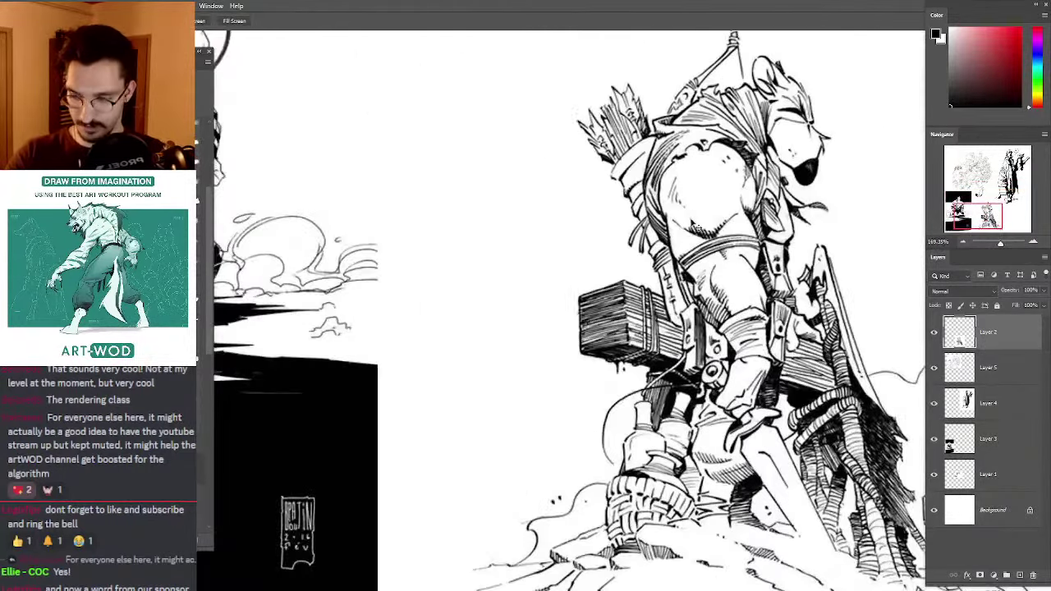
mouse_move(596, 171)
left_mouse_down()
mouse_move(558, 191)
mouse_move(513, 162)
mouse_move(612, 394)
left_mouse_up()
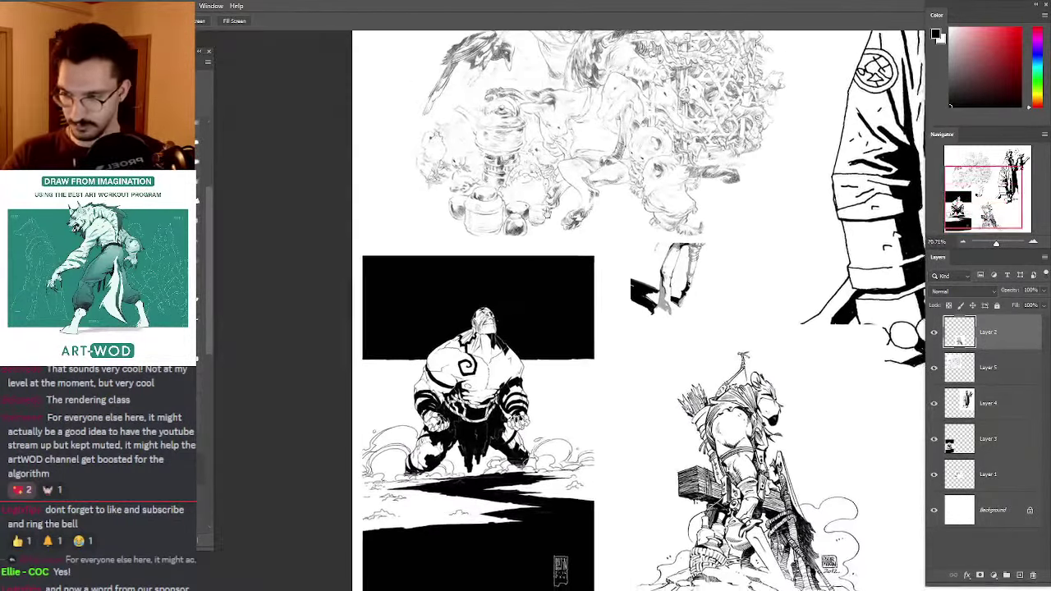
left_click(972, 401)
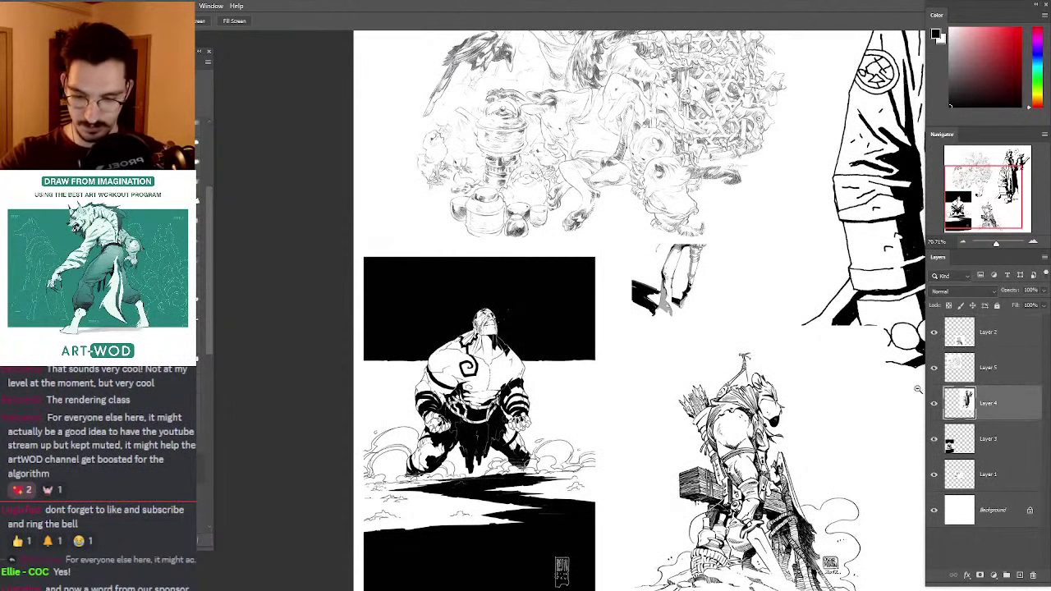
left_click(933, 403)
left_click(933, 404)
left_click(957, 438)
left_click(934, 440)
left_click(934, 440)
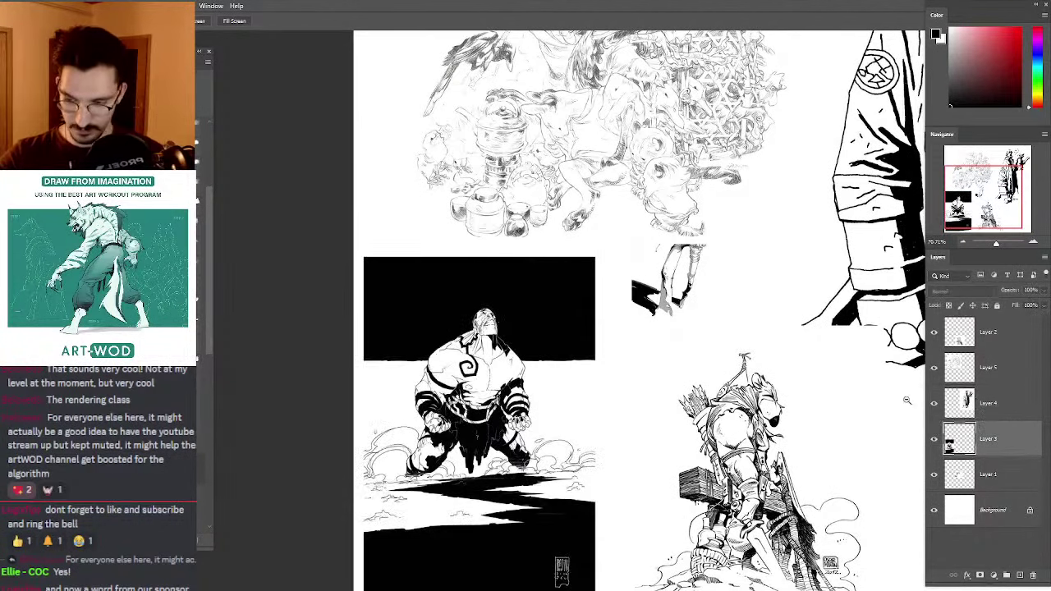
Step: Move the caped figure drawing on Layer 1 into the canvas's lower-right corner beside the archer and enlarge it slightly
left_click(954, 475)
left_click_drag(849, 339, 787, 233)
left_click_drag(621, 148, 803, 315)
left_click_drag(761, 260, 685, 199)
left_click_drag(718, 229, 703, 279)
key("ctrl+t")
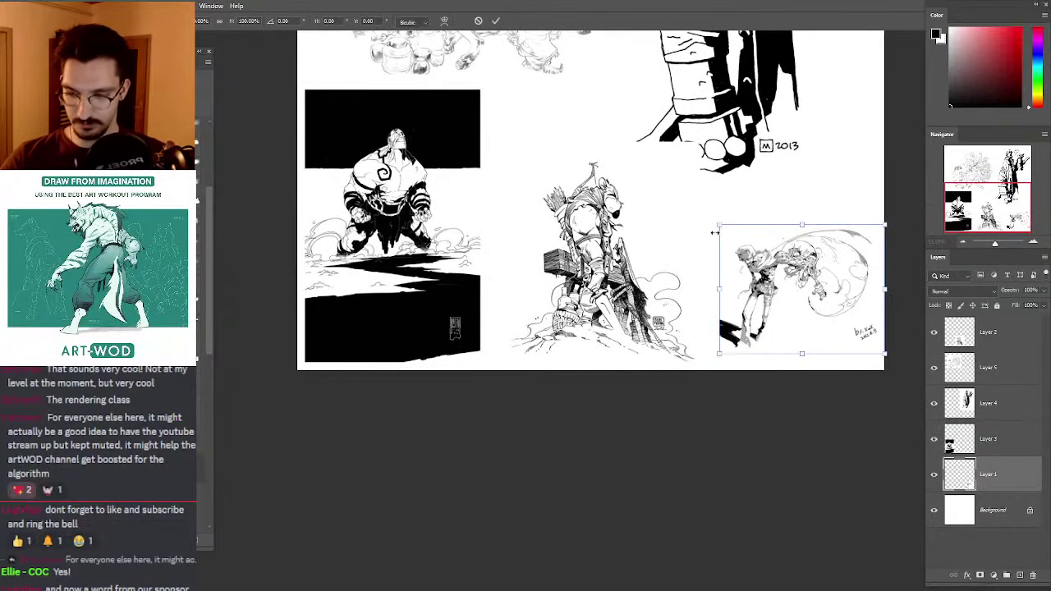
left_click_drag(719, 225, 698, 219)
key("Return")
Step: Add a new empty layer above all the reference drawings
scroll(752, 261, "up", 10)
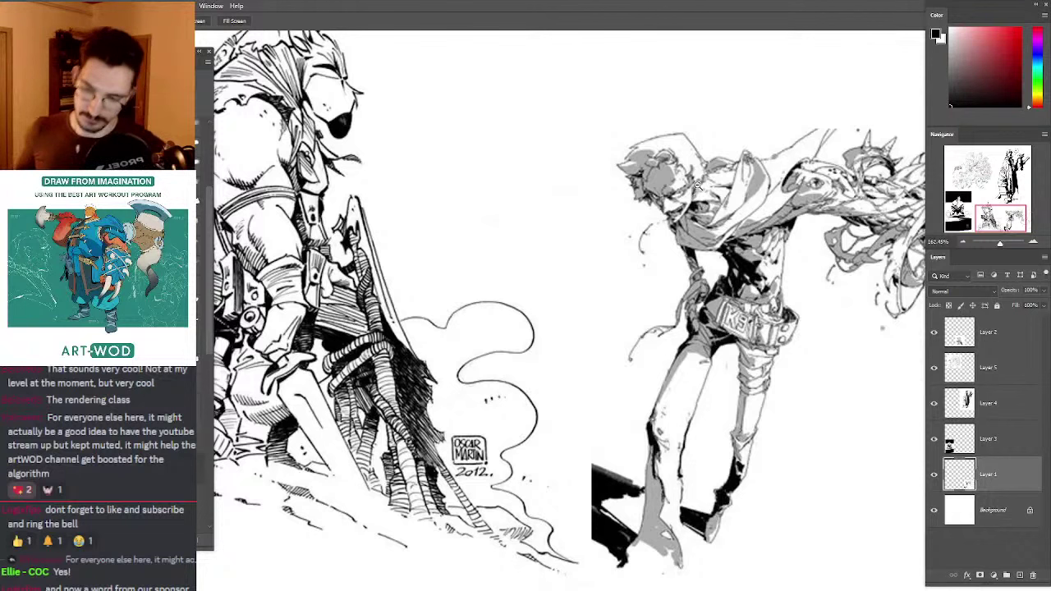
scroll(697, 185, "down", 5)
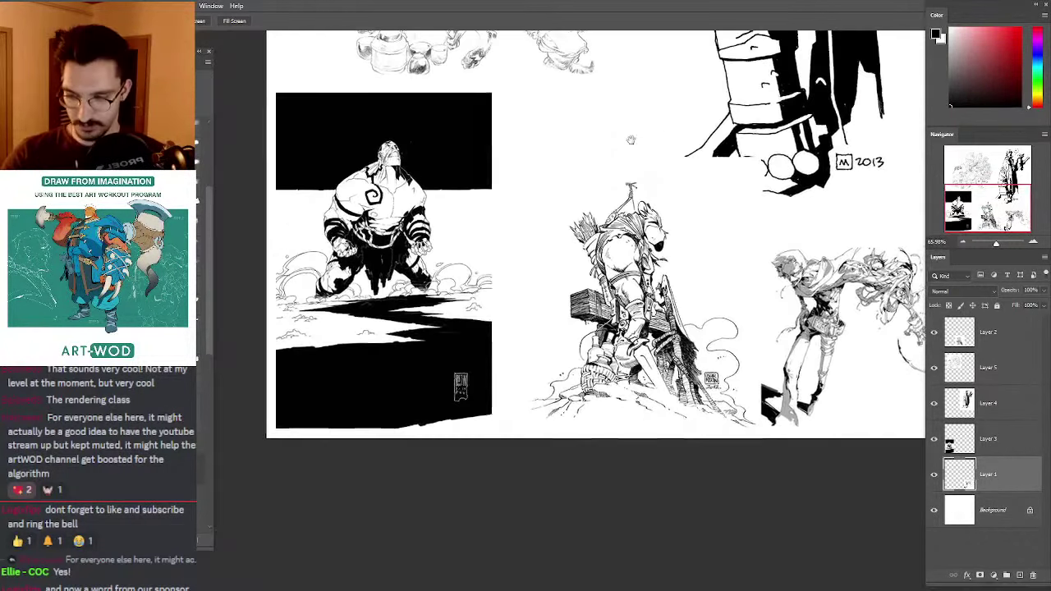
scroll(638, 160, "up", 1)
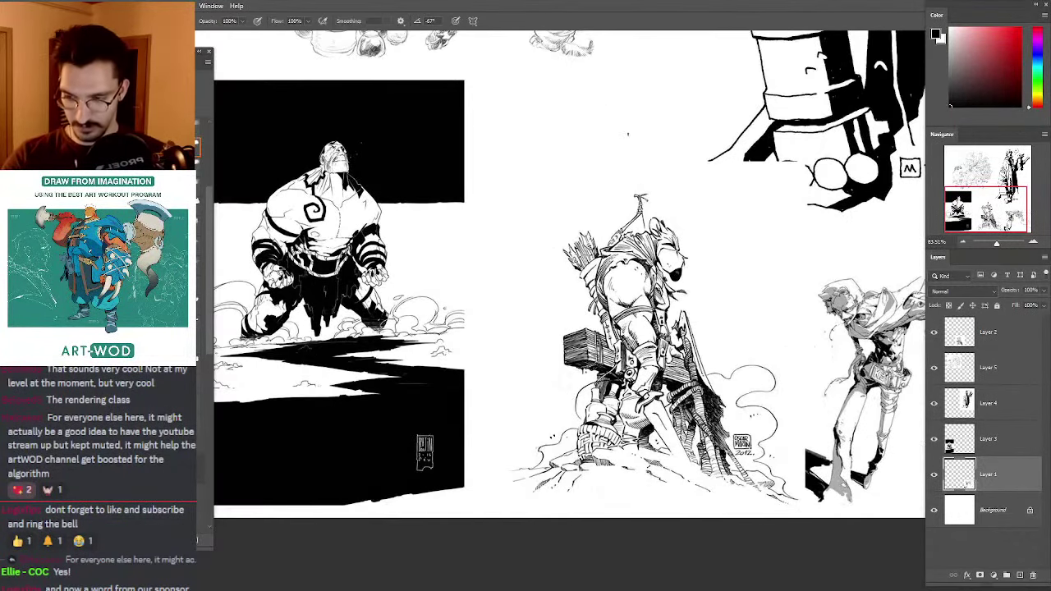
key("ctrl+shift+alt+n")
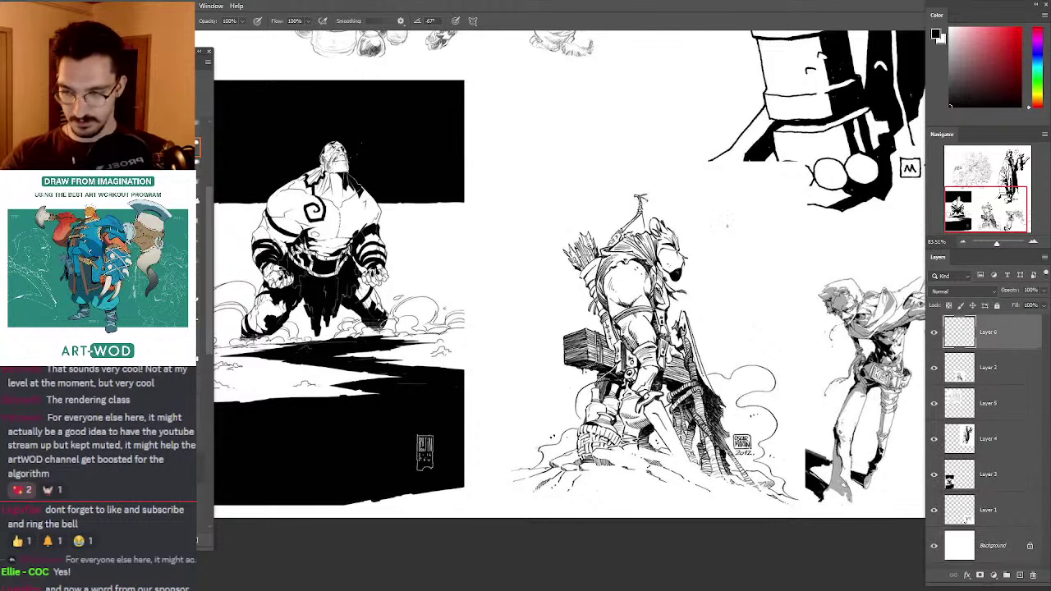
Step: Brush trial strokes beside the archer's quiver and undo them
left_click_drag(727, 226, 754, 157)
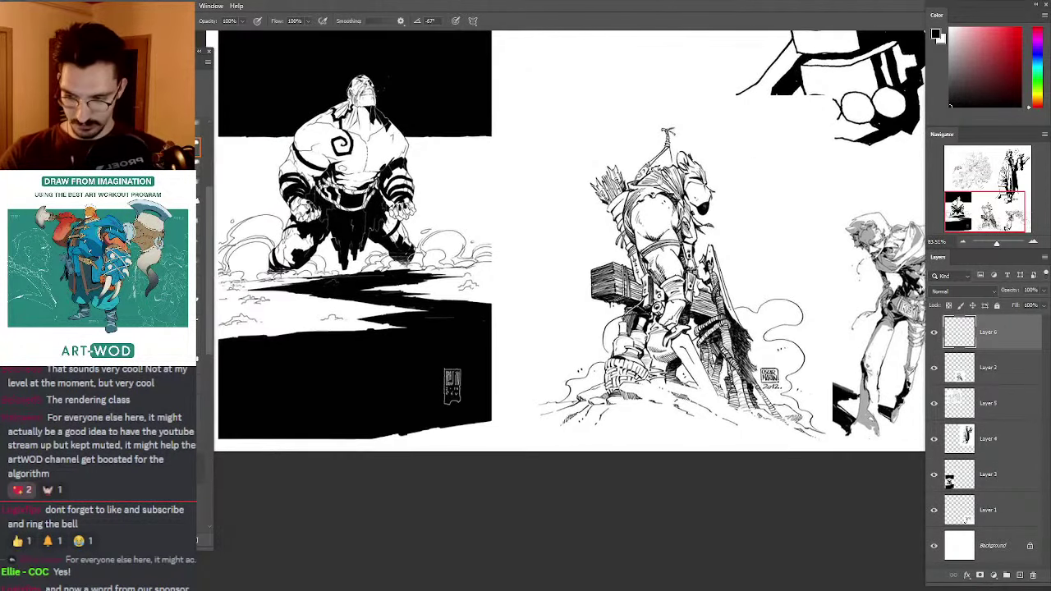
scroll(651, 194, "up", 4)
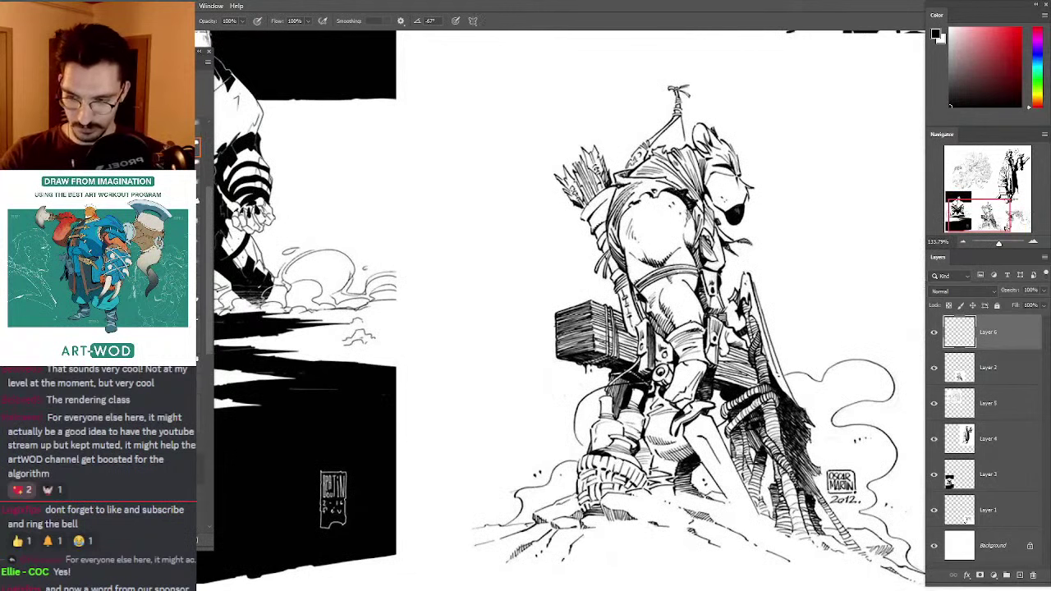
mouse_move(557, 117)
left_mouse_down()
mouse_move(568, 215)
mouse_move(561, 192)
left_mouse_up()
mouse_move(545, 151)
left_mouse_down()
mouse_move(612, 147)
mouse_move(596, 171)
mouse_move(634, 187)
left_mouse_up()
key("ctrl+z")
mouse_move(597, 137)
left_mouse_down()
mouse_move(568, 164)
mouse_move(620, 162)
left_mouse_up()
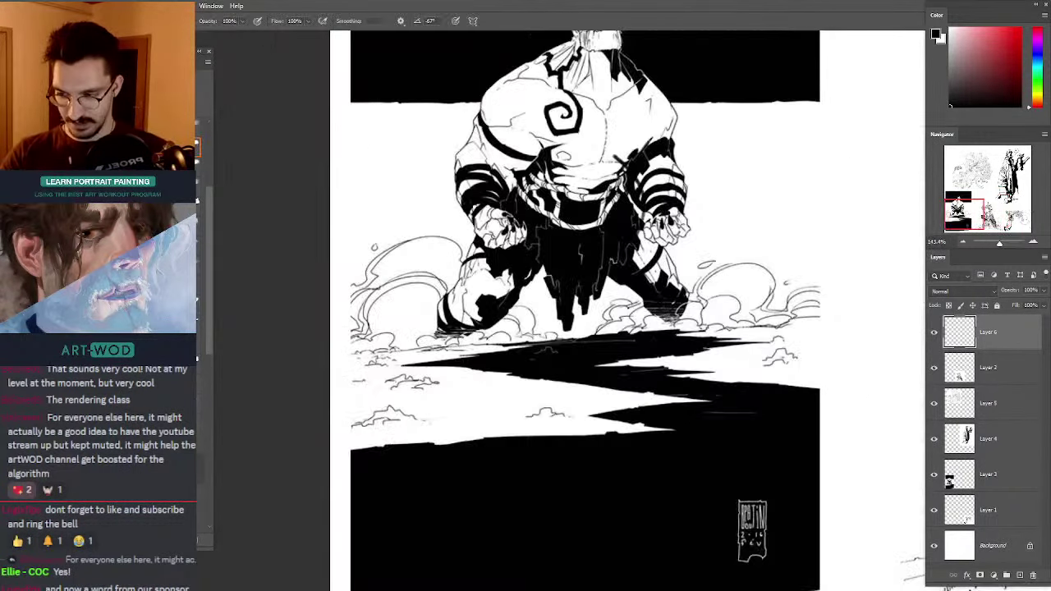
Step: Brush trial strokes over the tattooed muscular figure's chest and shoulder and undo them
left_click_drag(548, 141, 618, 156)
left_click_drag(529, 119, 627, 169)
key("ctrl+z")
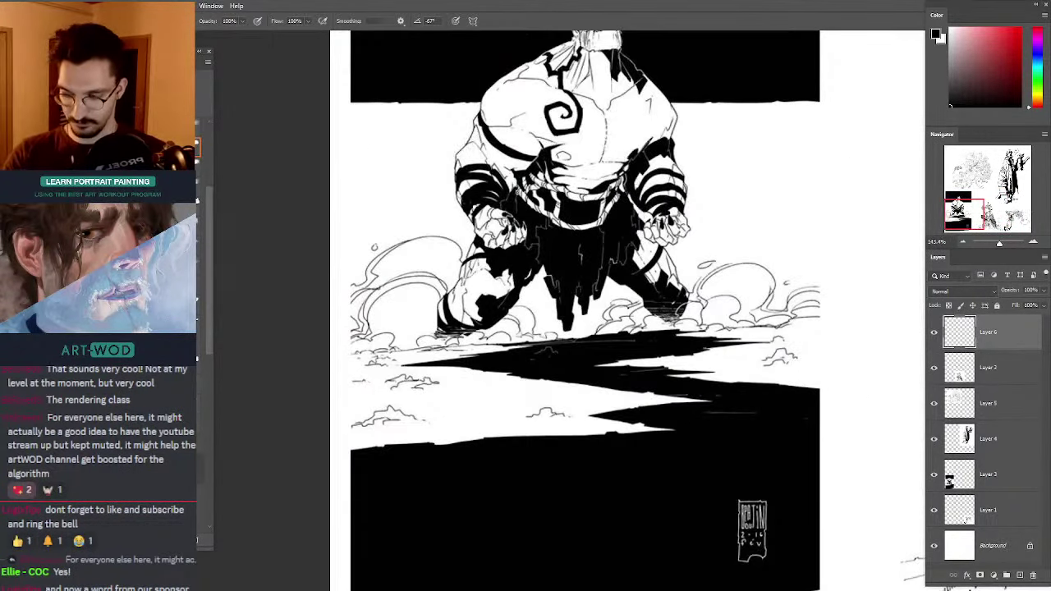
mouse_move(517, 162)
left_mouse_down()
mouse_move(455, 170)
mouse_move(498, 155)
mouse_move(474, 131)
mouse_move(473, 110)
left_mouse_up()
key("ctrl+z")
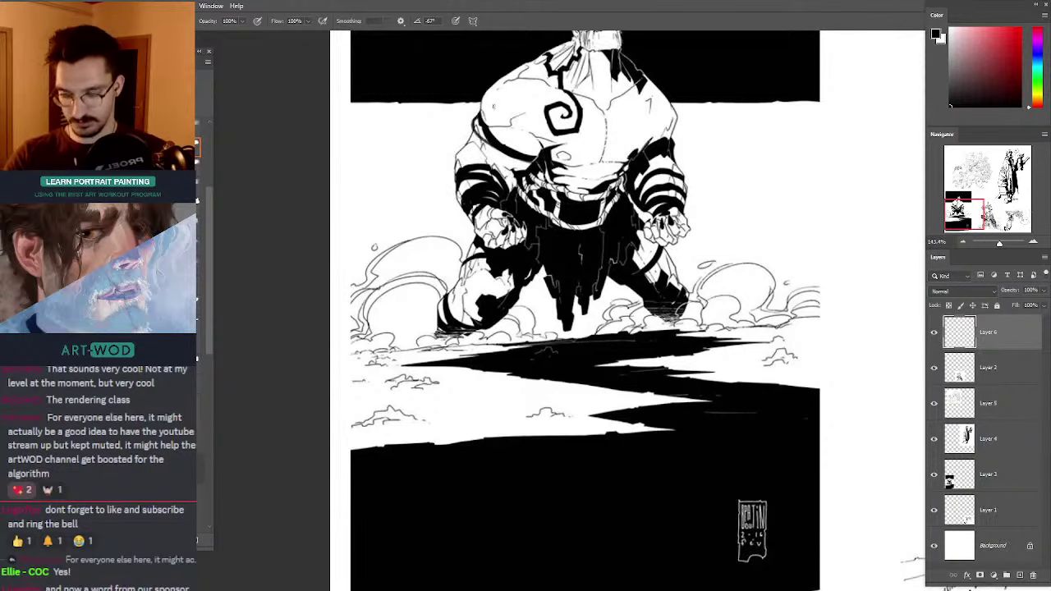
key("ctrl+z")
Step: Brush a long trial stroke over the archer's torso and undo it
left_click_drag(476, 221, 443, 233)
mouse_move(647, 64)
left_mouse_down()
mouse_move(484, 178)
mouse_move(414, 197)
left_mouse_up()
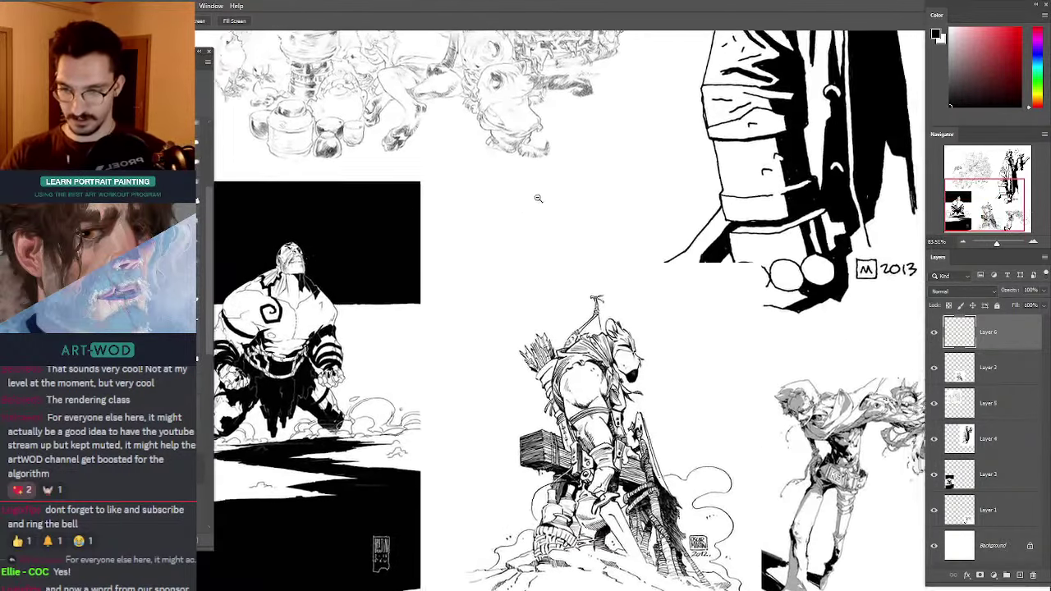
left_click_drag(575, 171, 513, 225)
left_click_drag(548, 257, 583, 187)
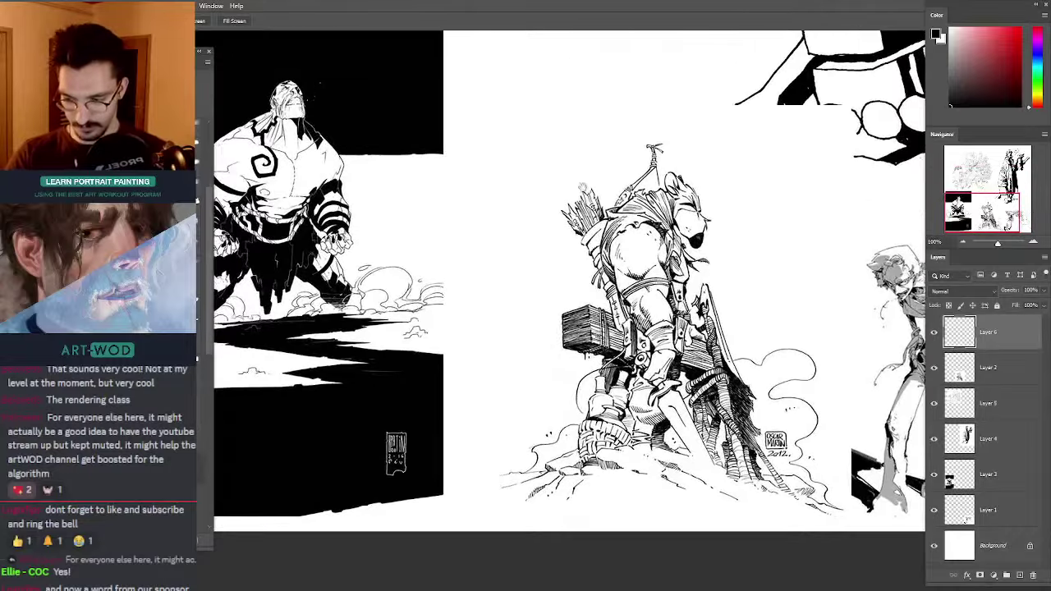
scroll(600, 296, "up", 3)
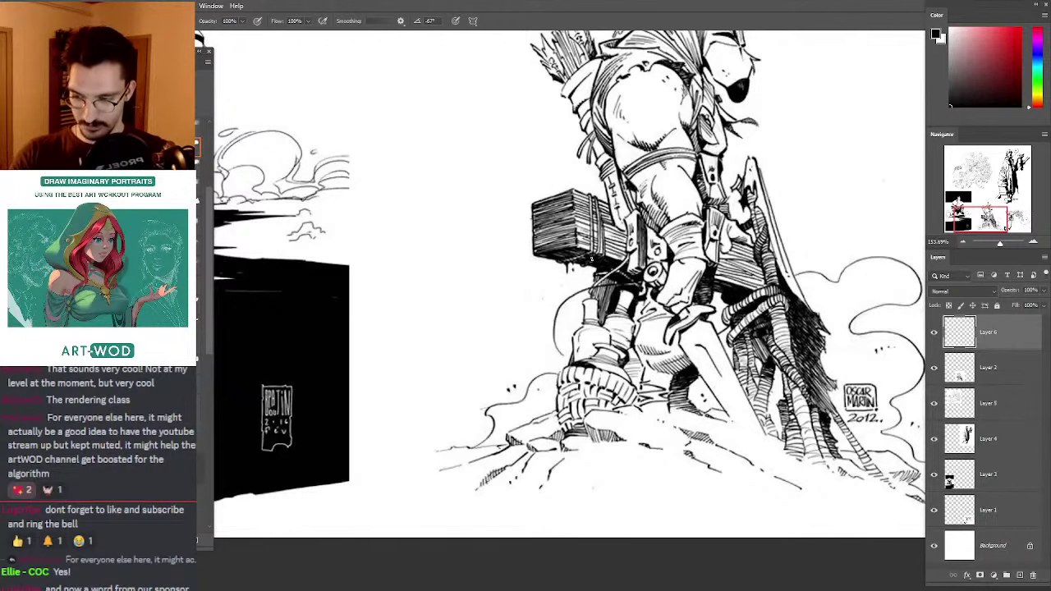
mouse_move(565, 193)
left_mouse_down()
mouse_move(529, 186)
mouse_move(526, 239)
left_mouse_up()
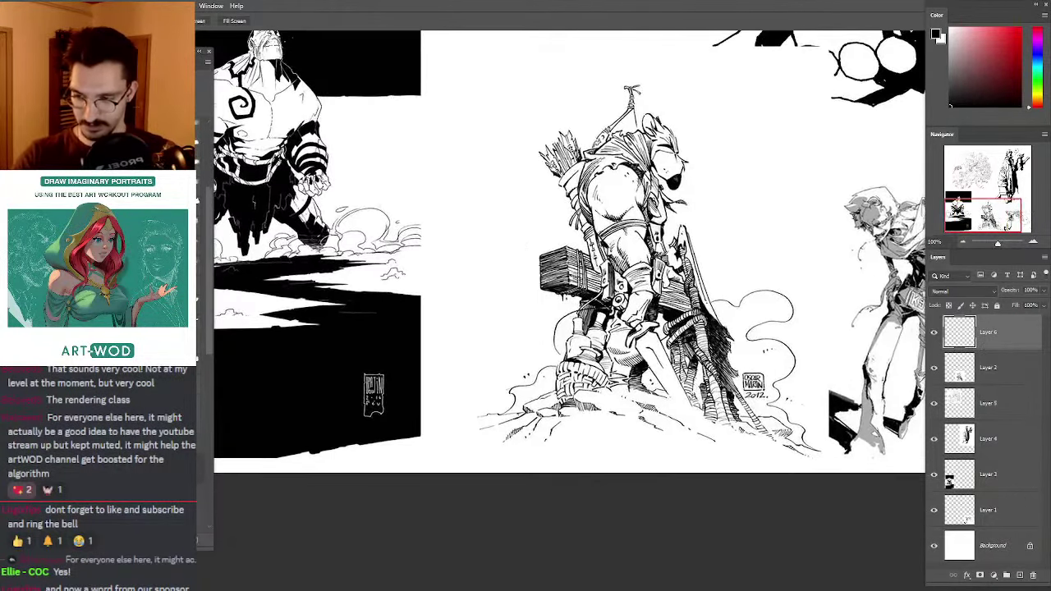
left_click_drag(638, 273, 652, 96)
key("ctrl+z")
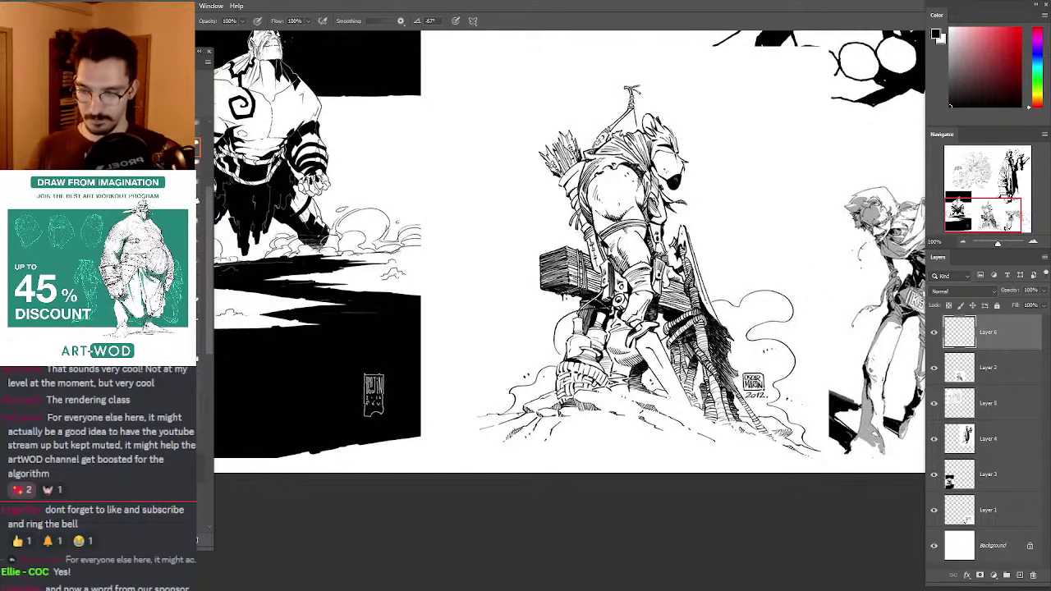
Step: Examine the line work of the tattooed figure and the archer, both across the full canvas and up close
left_click_drag(672, 98, 584, 165)
mouse_move(521, 148)
left_mouse_down()
mouse_move(568, 181)
mouse_move(598, 163)
left_mouse_up()
key("b")
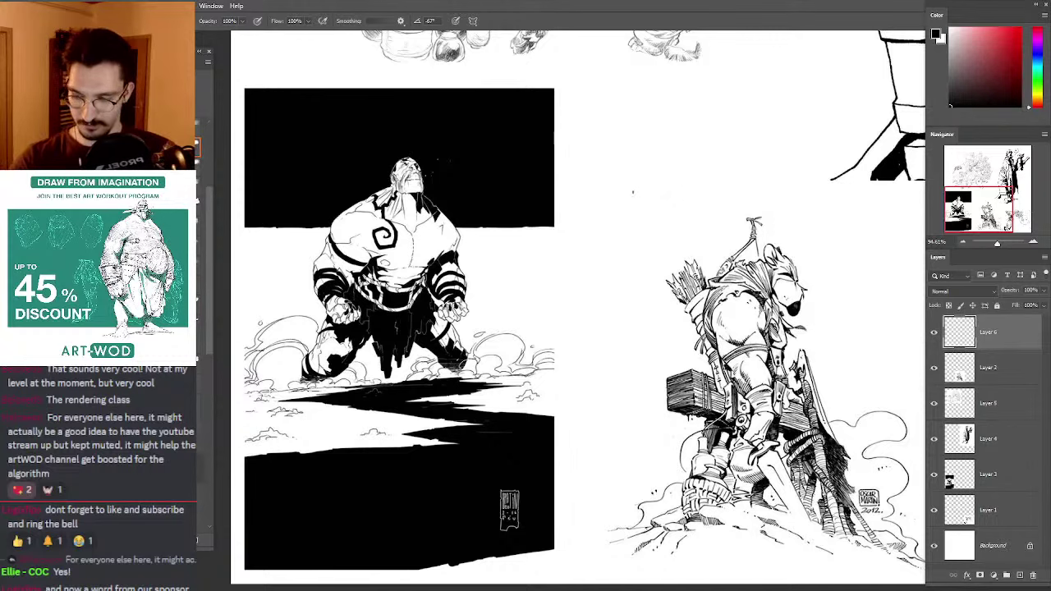
left_click_drag(663, 161, 641, 169)
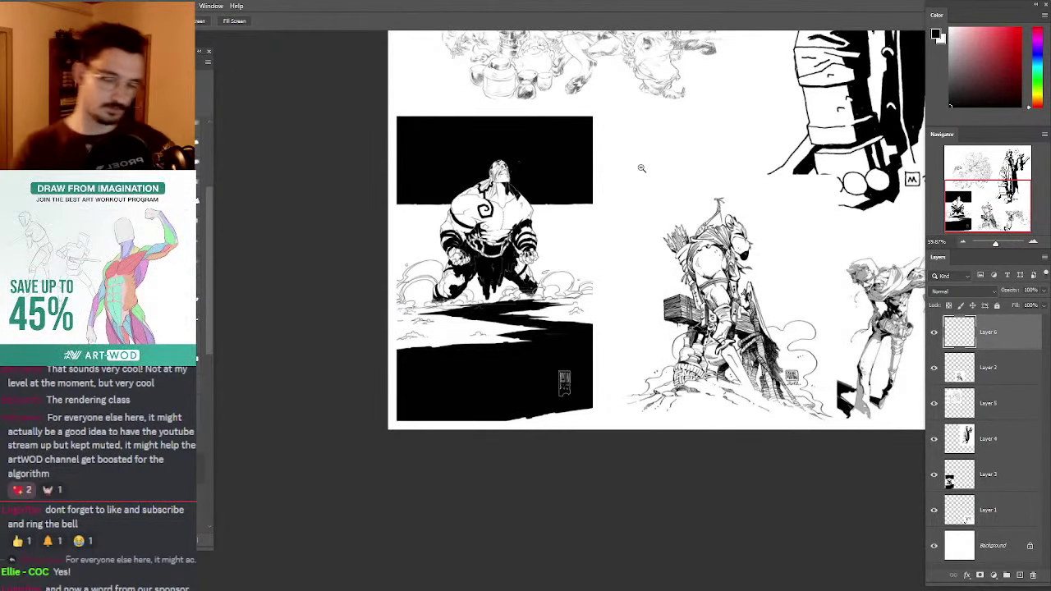
left_click_drag(641, 168, 621, 190)
key("ctrl+0")
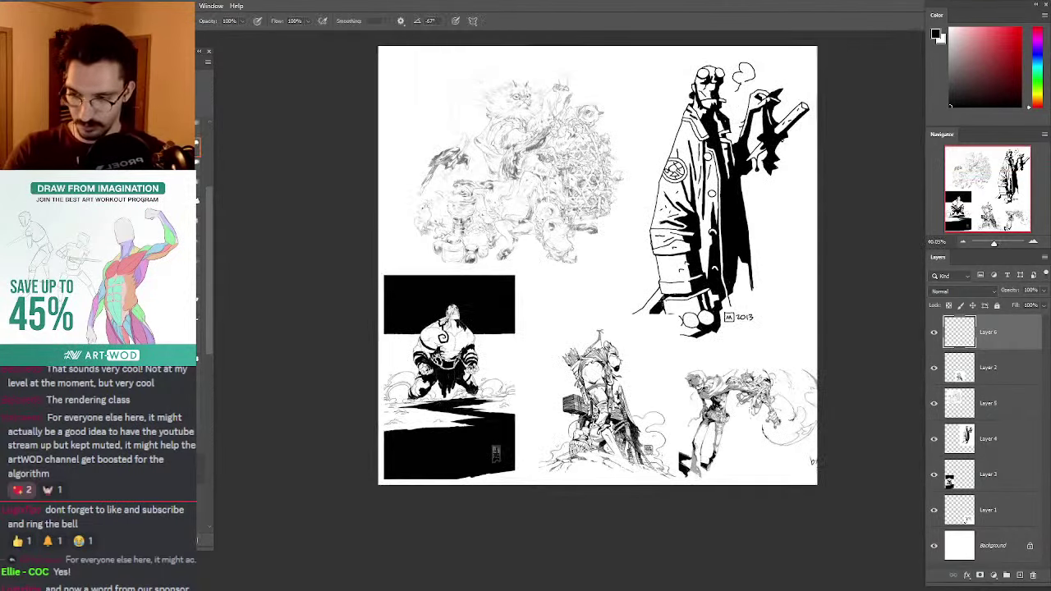
left_click_drag(551, 245, 572, 246)
left_click_drag(542, 284, 556, 205)
left_click_drag(556, 206, 570, 206)
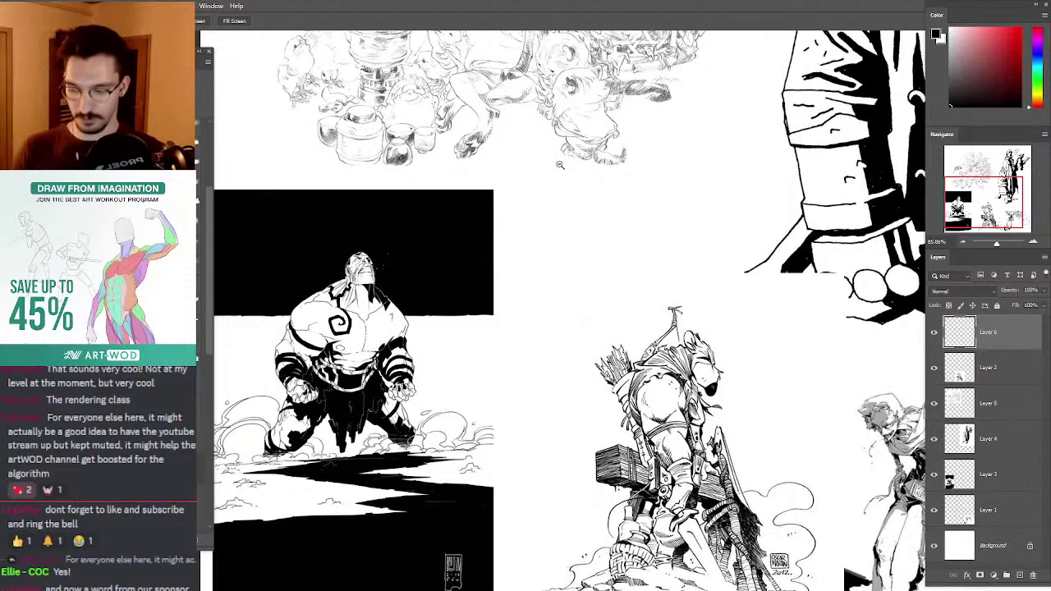
left_click_drag(564, 248, 621, 243)
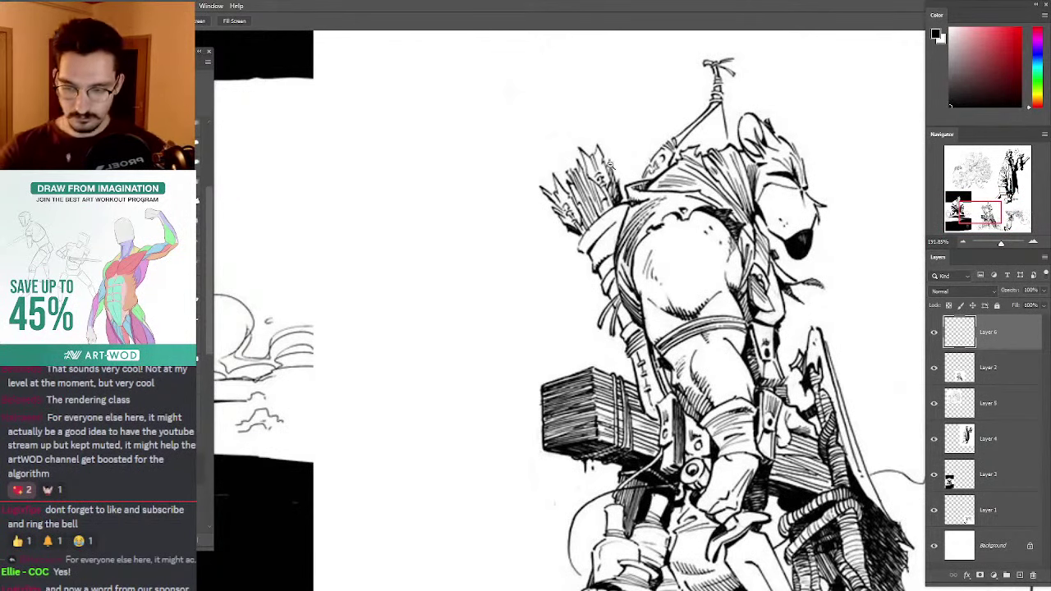
left_click_drag(611, 166, 597, 111)
mouse_move(713, 352)
left_mouse_down()
mouse_move(716, 302)
mouse_move(683, 308)
left_mouse_up()
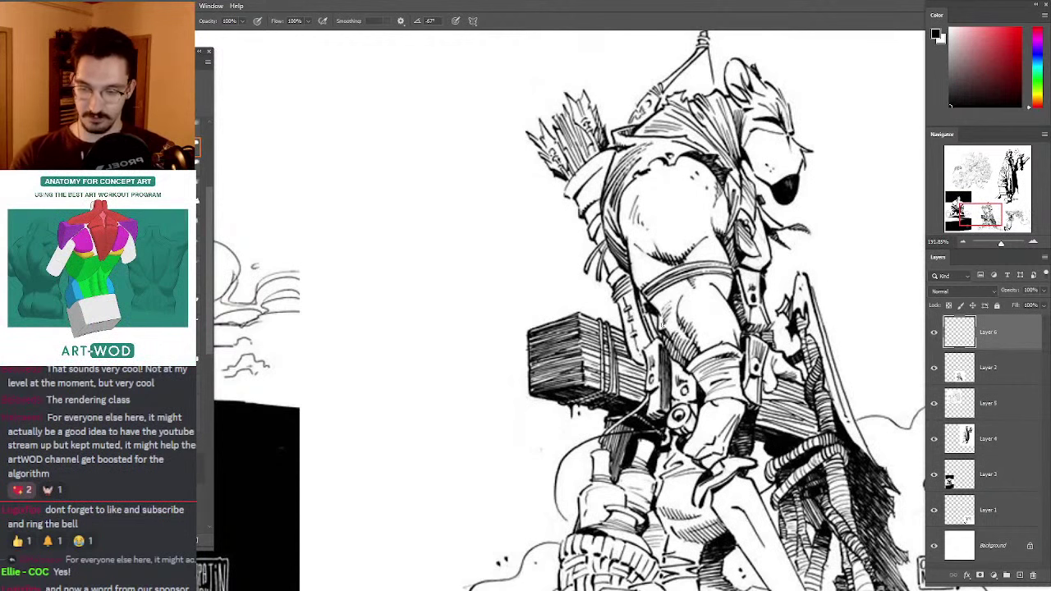
Step: Brush long downward trial curves in the blank space beside the archer's quiver and undo them
left_click_drag(636, 208, 612, 245)
mouse_move(612, 245)
left_mouse_down()
mouse_move(578, 256)
mouse_move(606, 257)
left_mouse_up()
mouse_move(451, 94)
left_mouse_down()
mouse_move(457, 169)
mouse_move(486, 239)
left_mouse_up()
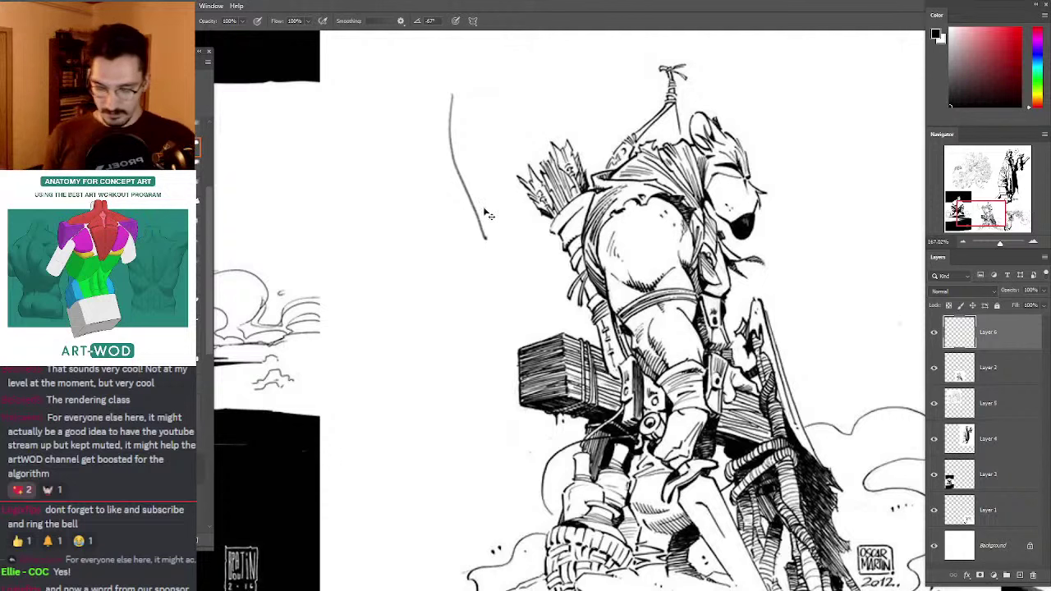
key("ctrl+z")
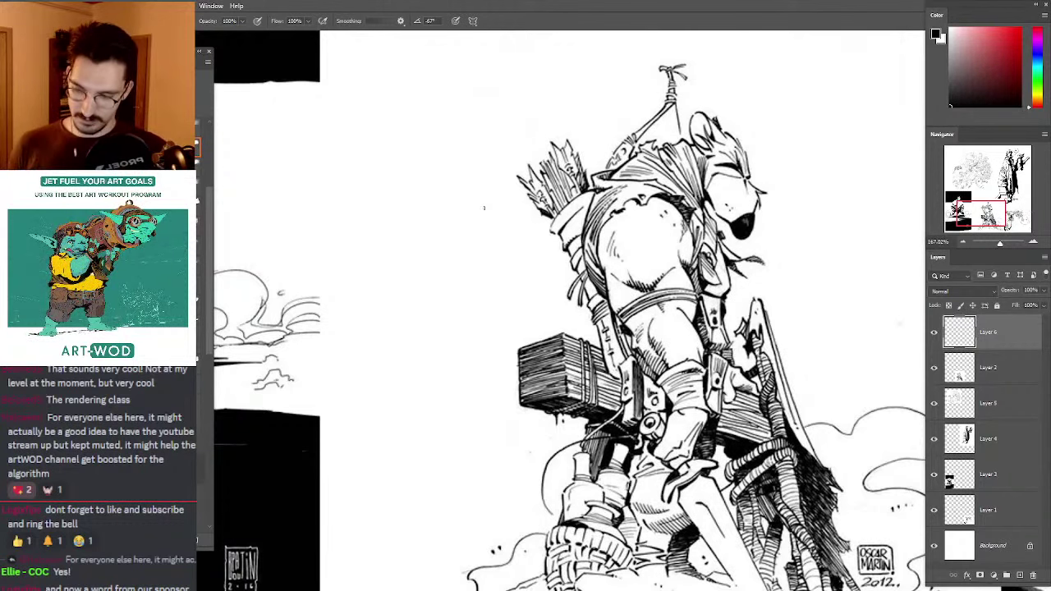
left_click_drag(425, 90, 462, 258)
key("ctrl+z")
mouse_move(415, 69)
left_mouse_down()
mouse_move(487, 293)
mouse_move(522, 290)
left_mouse_up()
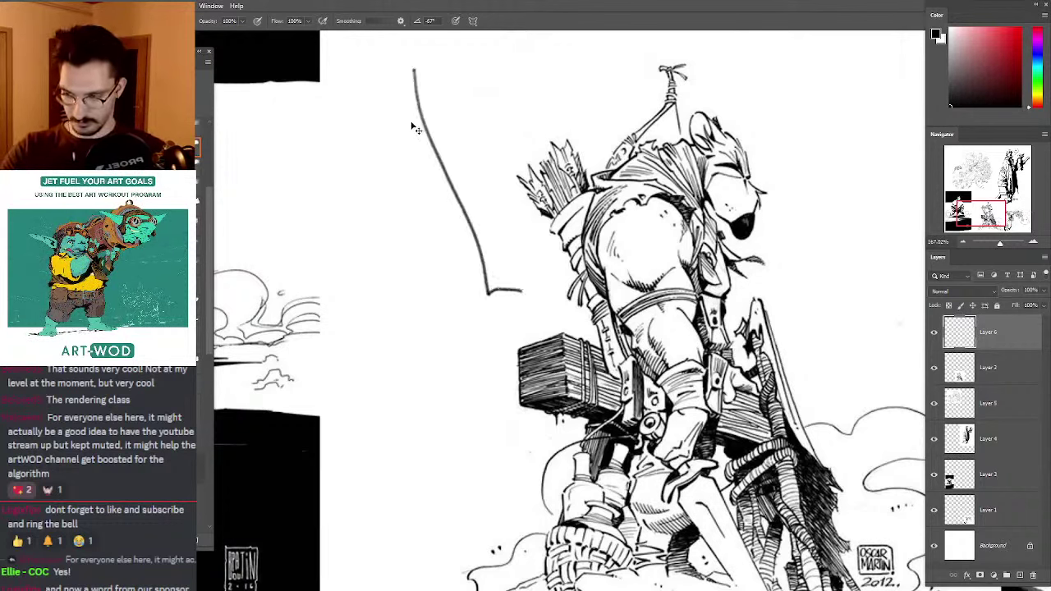
key("ctrl+z")
Step: Brush two long facing contour lines in the blank space between the tattooed figure and the archer
left_click_drag(472, 97, 504, 256)
left_click_drag(420, 297, 367, 208)
key("ctrl+z")
mouse_move(417, 297)
left_mouse_down()
mouse_move(379, 240)
mouse_move(361, 94)
mouse_move(381, 146)
left_mouse_up()
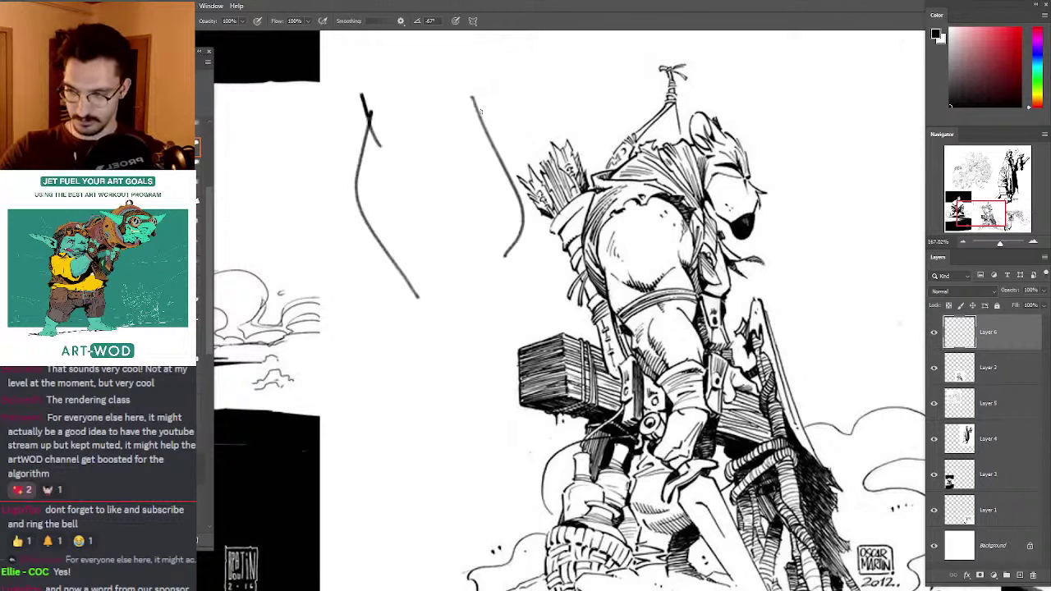
Step: Add short overlapping strokes at the ends of the second contour and brush an arc joining both contours
left_click_drag(481, 111, 488, 70)
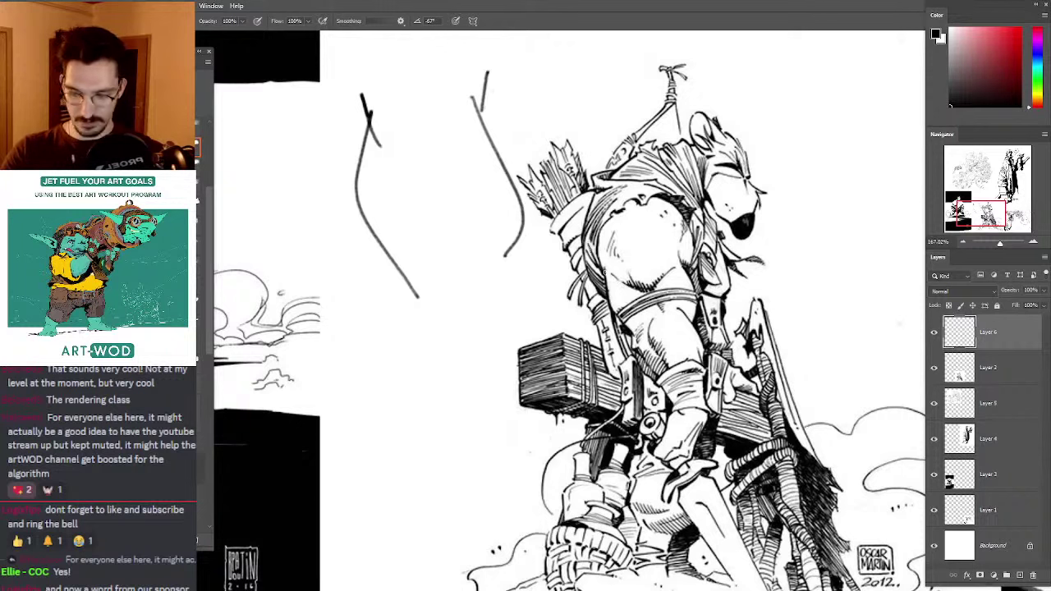
left_click_drag(510, 264, 529, 301)
left_click_drag(472, 220, 511, 266)
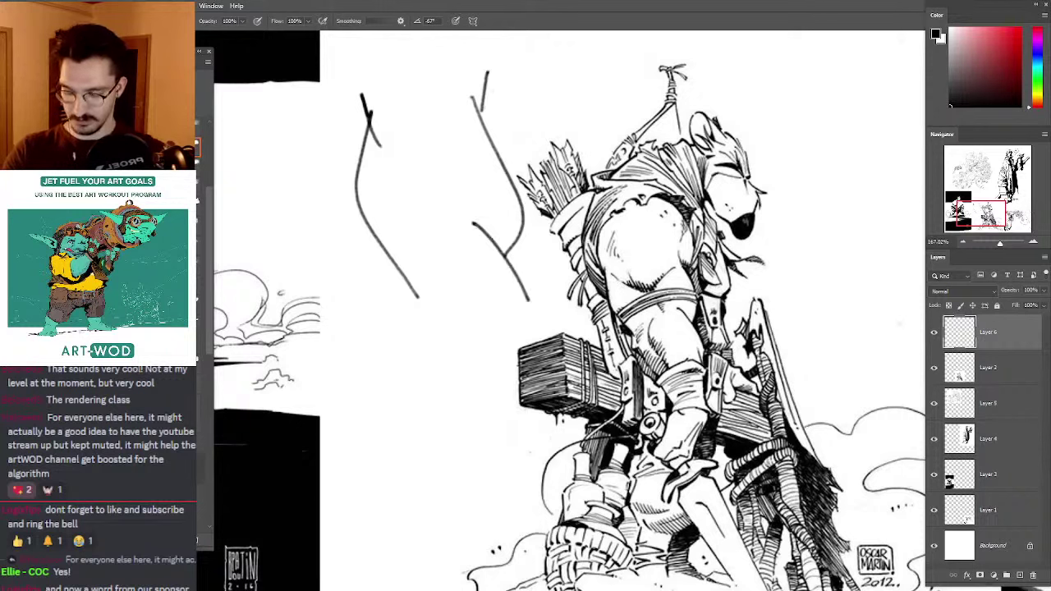
mouse_move(514, 182)
left_mouse_down()
mouse_move(366, 189)
mouse_move(467, 161)
mouse_move(354, 207)
left_mouse_up()
key("ctrl+z")
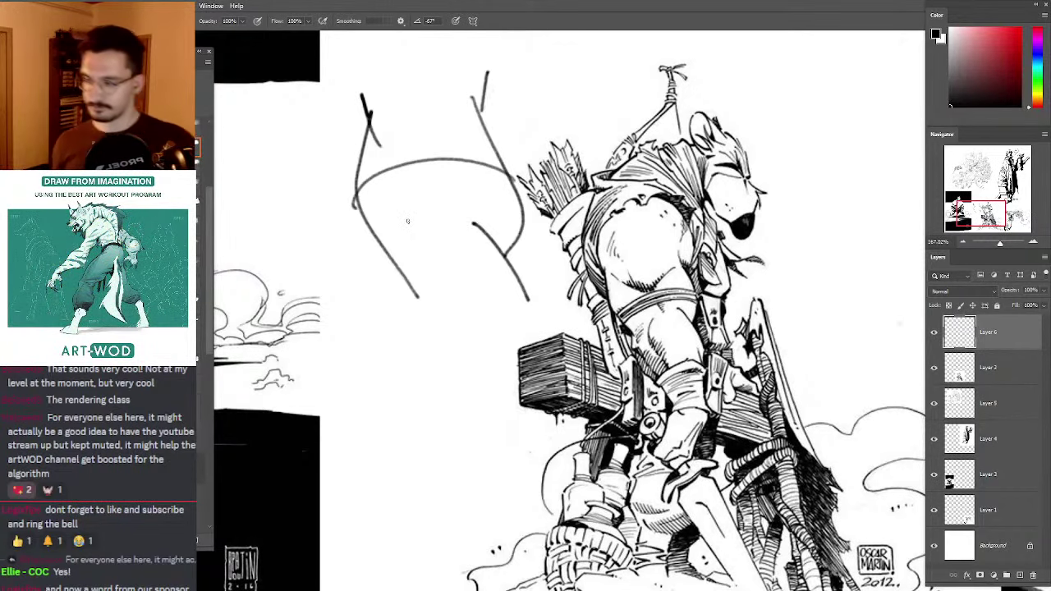
Step: Undo the arc joining both contours and brush a short stroke extending the first contour's lower end
key("ctrl+z")
left_click_drag(416, 292, 433, 355)
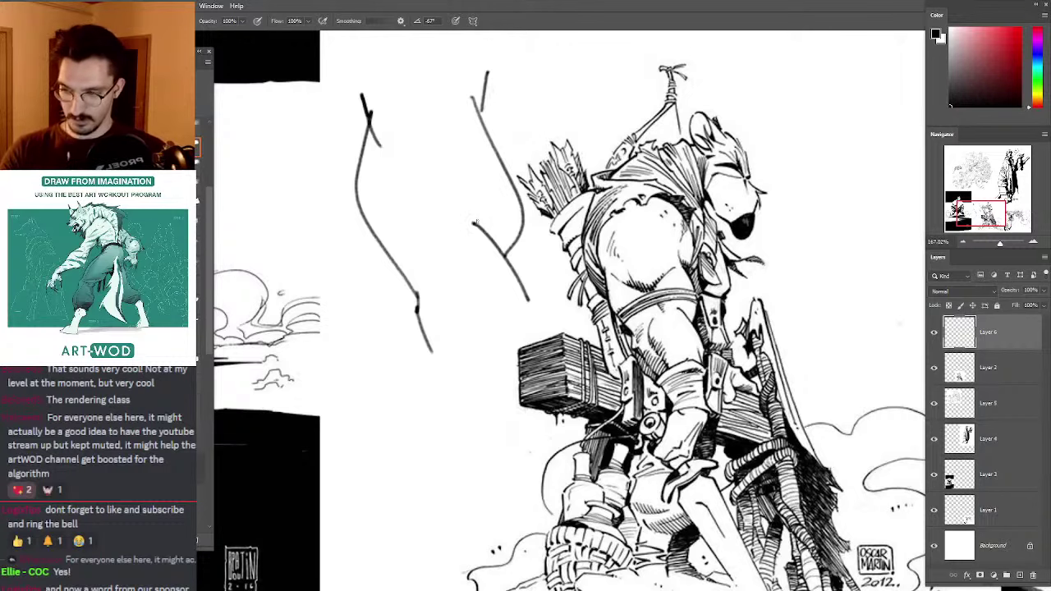
Step: Brush short curved hatch marks between the contours, beside the second contour's lower branch and the first contour's upper end
left_click_drag(385, 191, 409, 232)
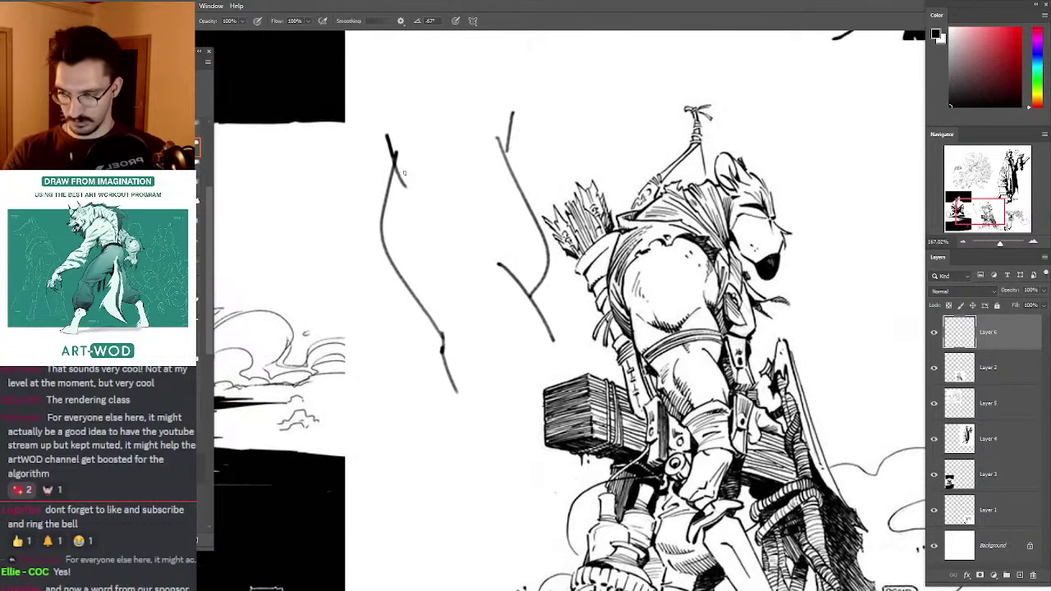
key("e")
key("b")
left_click_drag(493, 241, 522, 259)
mouse_move(501, 237)
left_mouse_down()
mouse_move(522, 248)
mouse_move(519, 230)
left_mouse_up()
left_click_drag(498, 204, 506, 208)
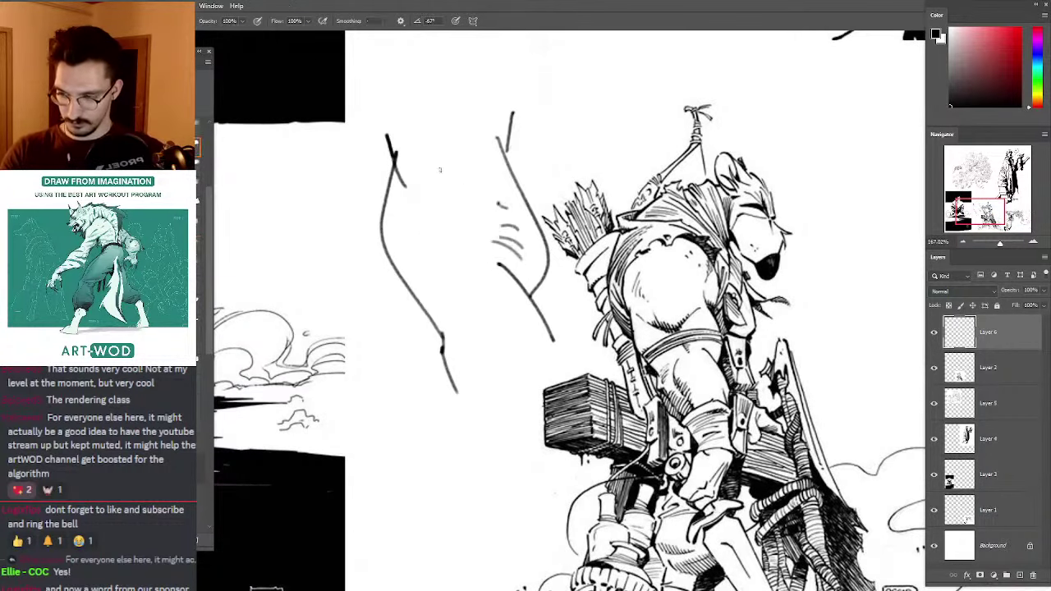
left_click_drag(432, 172, 409, 182)
left_click_drag(433, 182, 412, 190)
left_click_drag(439, 194, 429, 215)
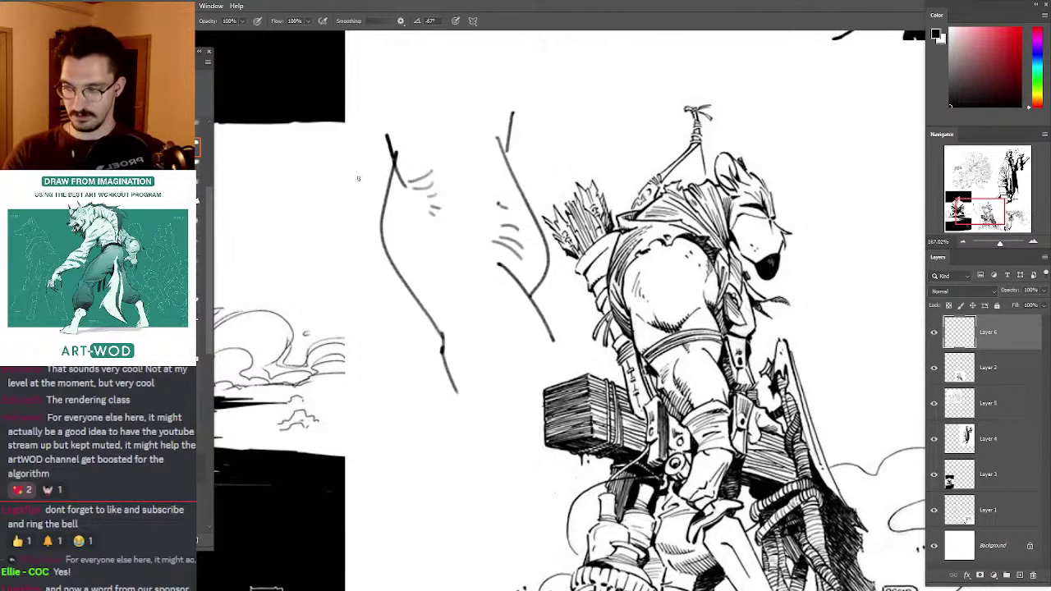
mouse_move(358, 178)
left_mouse_down()
mouse_move(399, 192)
mouse_move(368, 229)
mouse_move(415, 233)
mouse_move(303, 183)
left_mouse_up()
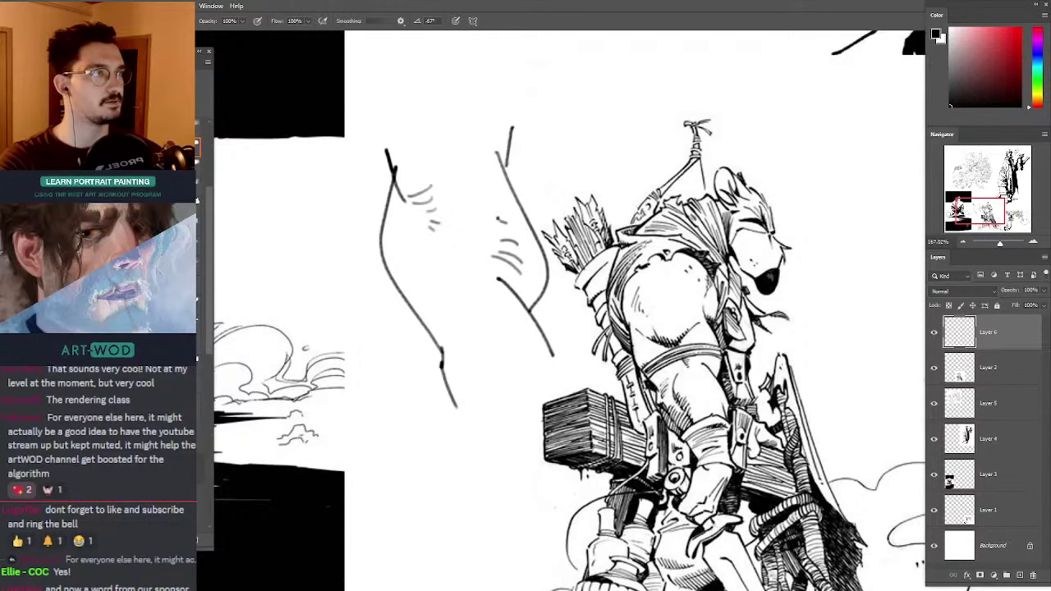
Step: Paste the colour illustration of candle-headed robed figures as a new layer and examine its line work
key("ctrl+v")
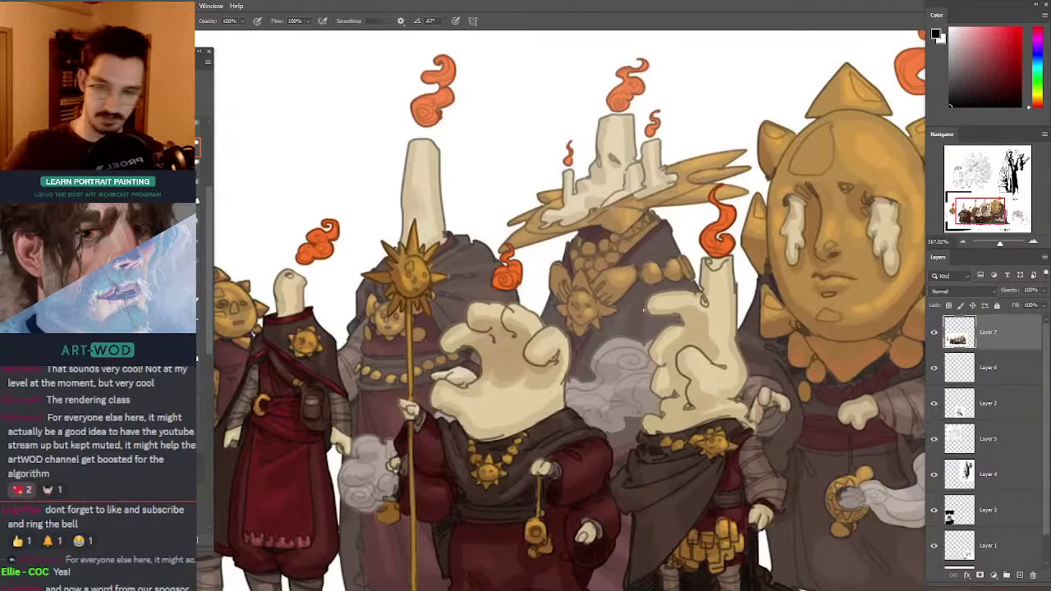
left_click_drag(801, 259, 636, 154)
left_click_drag(635, 154, 711, 233)
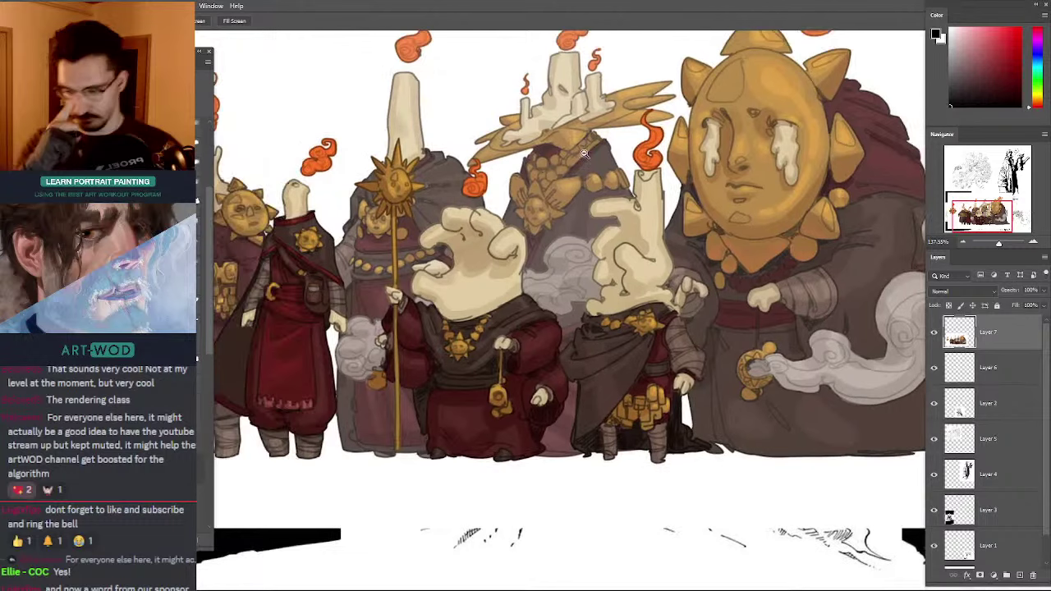
left_click_drag(455, 133, 619, 176)
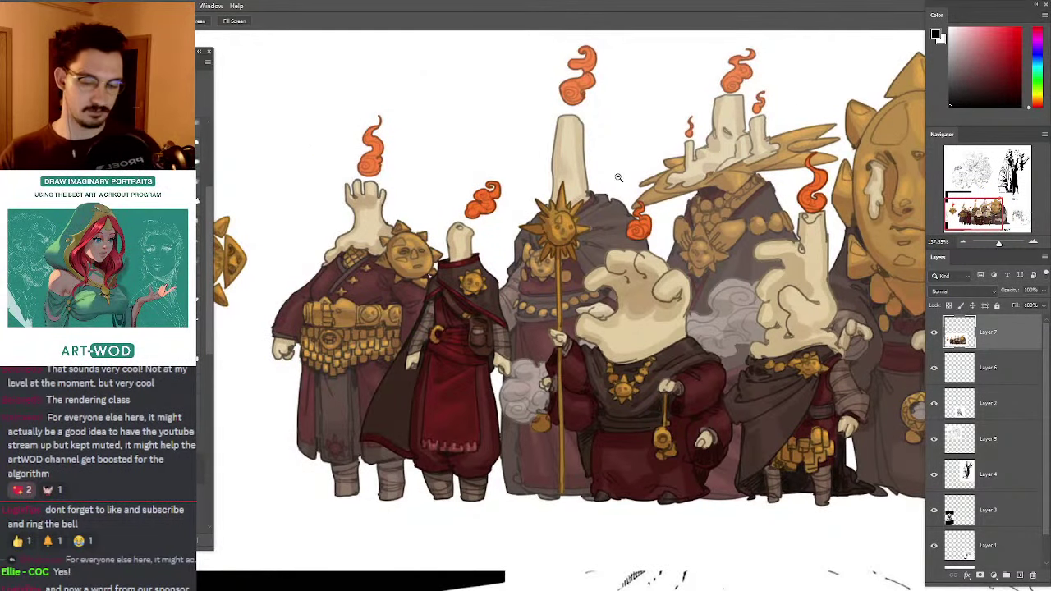
left_click_drag(619, 177, 568, 184)
mouse_move(586, 268)
left_mouse_down()
mouse_move(577, 212)
mouse_move(647, 162)
left_mouse_up()
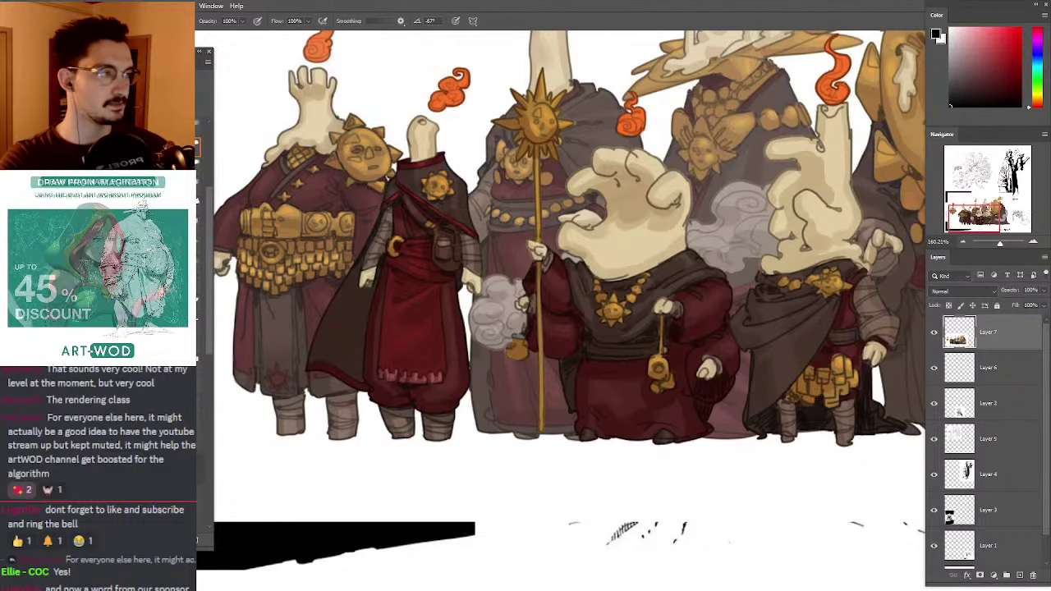
Step: Paste the starry desert illustration to examine the traveller with the staff, and delete both pasted colour layers
key("ctrl+v")
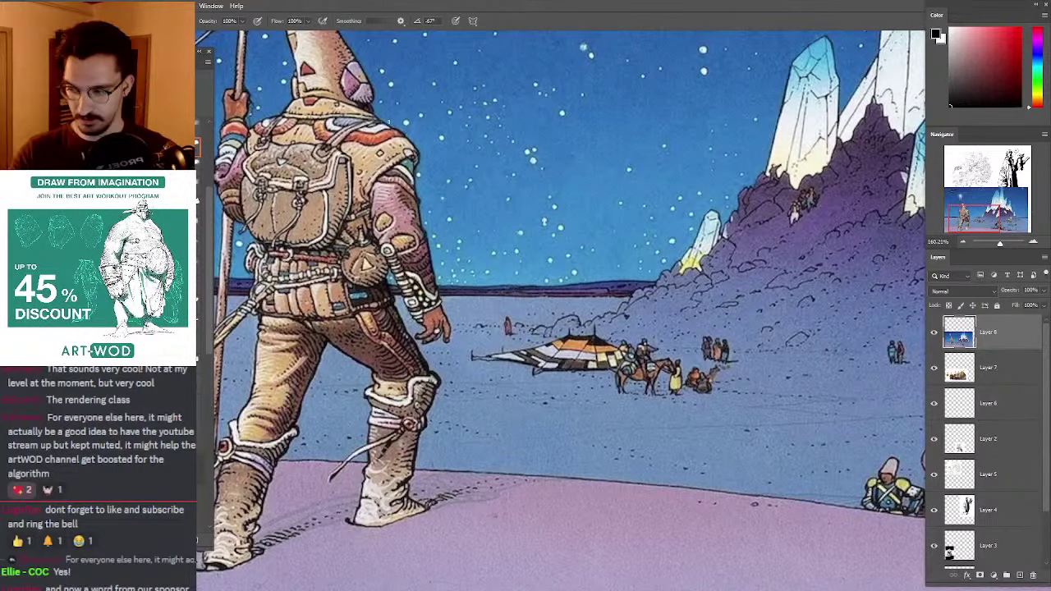
left_click_drag(656, 169, 549, 141)
mouse_move(605, 172)
left_mouse_down()
mouse_move(571, 199)
mouse_move(653, 197)
left_mouse_up()
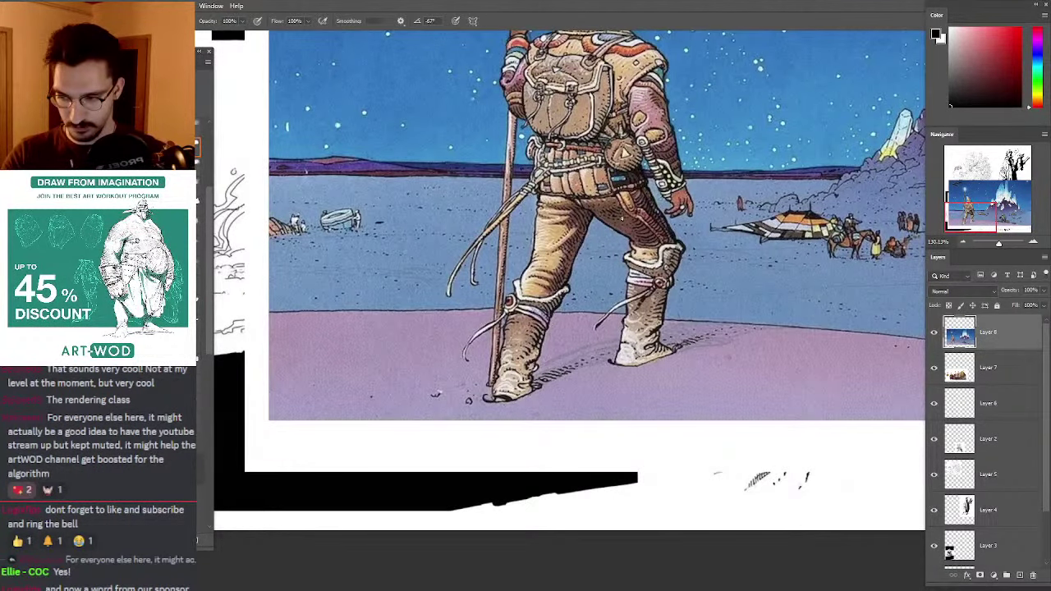
left_click_drag(621, 219, 580, 357)
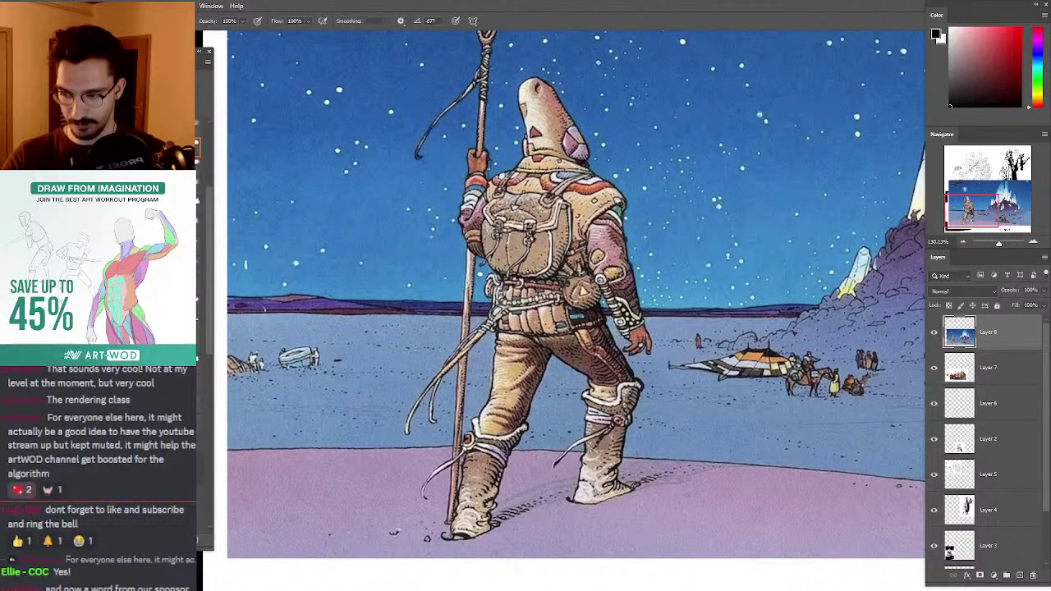
left_click_drag(677, 377, 692, 260)
key("Delete")
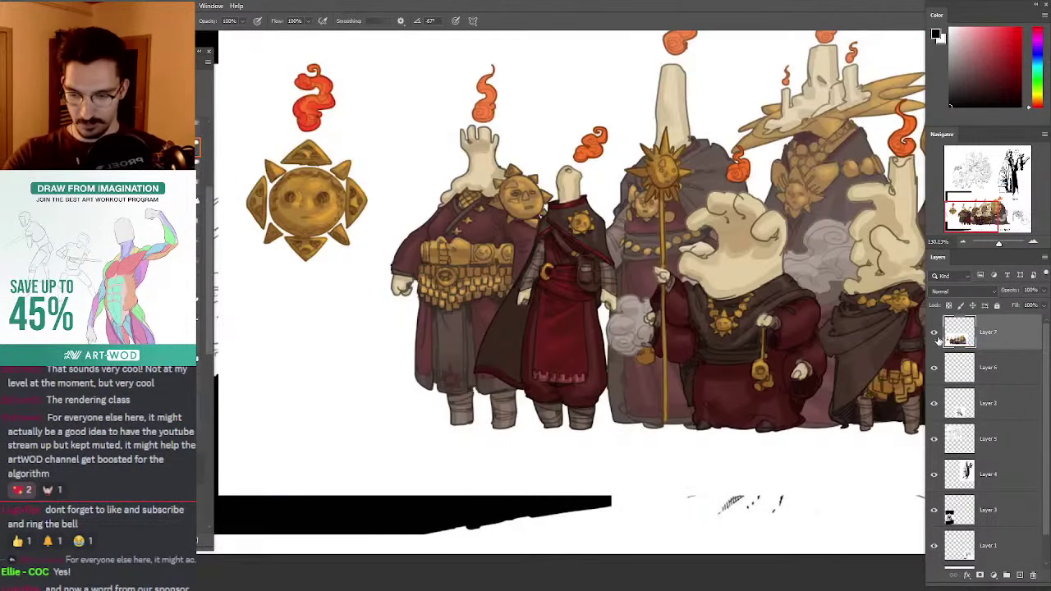
key("Delete")
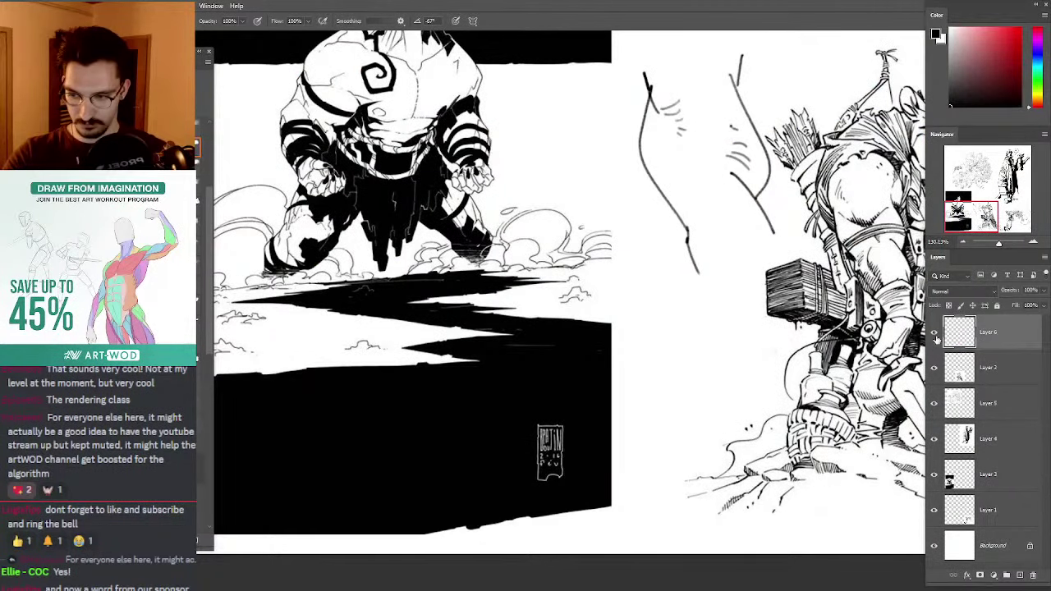
Step: Move the contour sketch down over the archer's quiver to free blank space above it
left_click_drag(636, 49, 525, 195)
left_click_drag(558, 272, 558, 159)
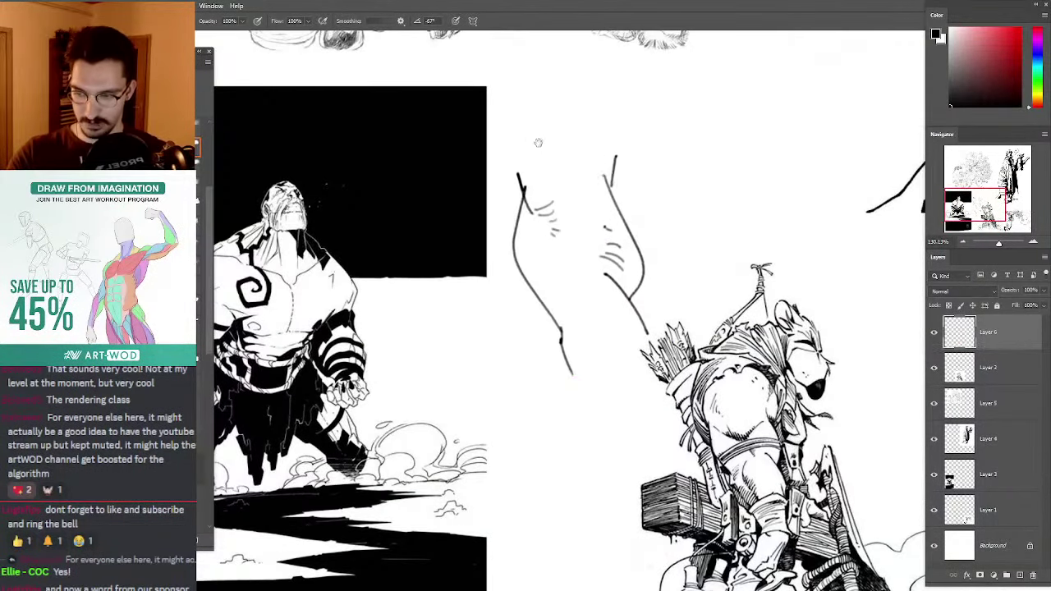
left_click_drag(588, 214, 588, 277)
left_click_drag(597, 182, 630, 256)
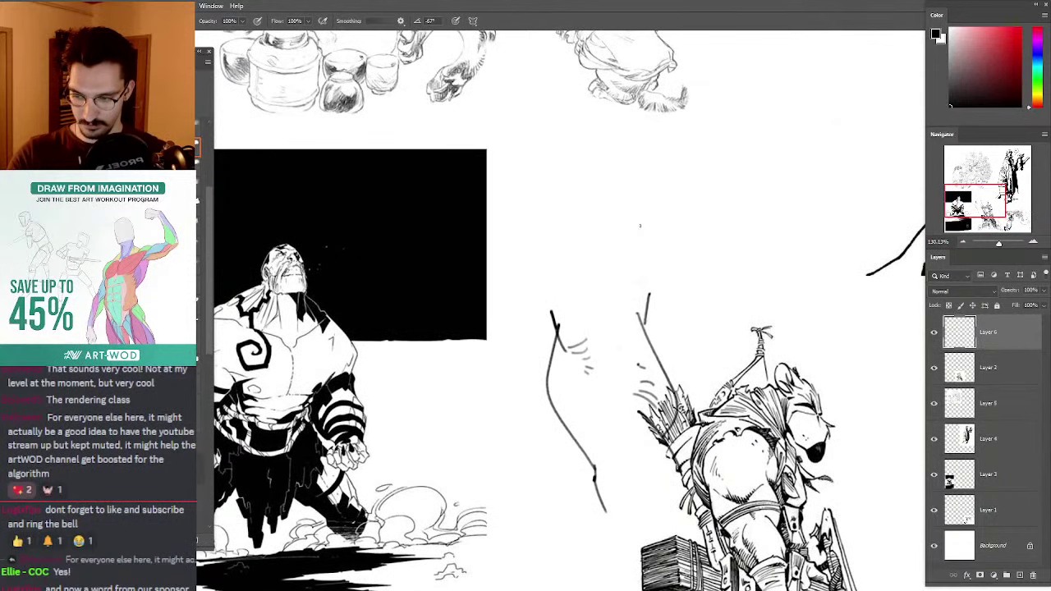
Step: Brush the letters CC and a separate letter O in the blank space above the contour sketch, undoing misshapen strokes
left_click_drag(584, 215, 573, 196)
mouse_move(600, 215)
left_mouse_down()
mouse_move(578, 207)
mouse_move(594, 193)
left_mouse_up()
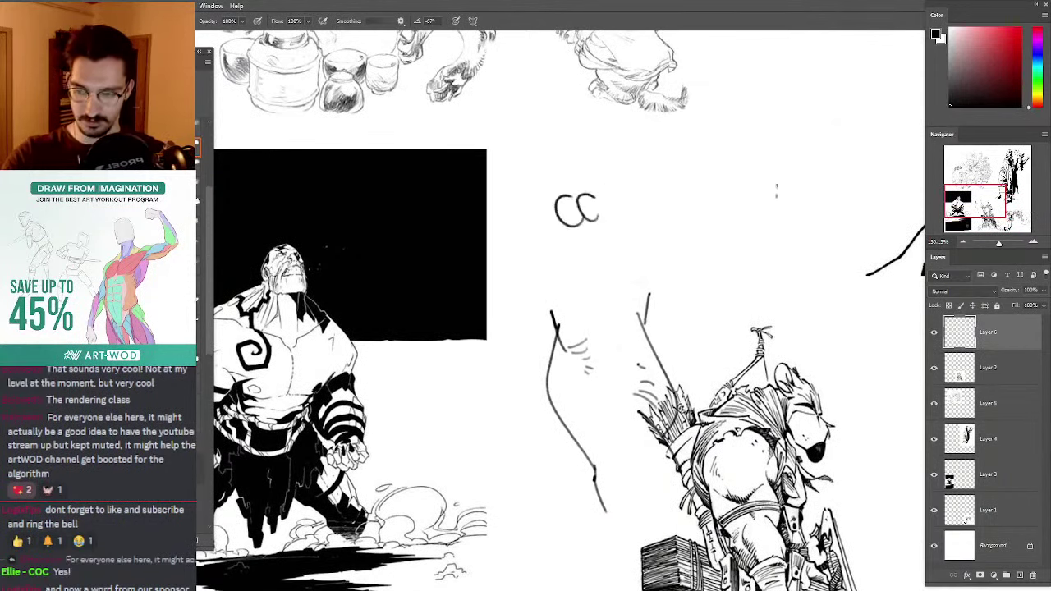
left_click_drag(775, 190, 772, 183)
key("ctrl+z")
key("ctrl+z")
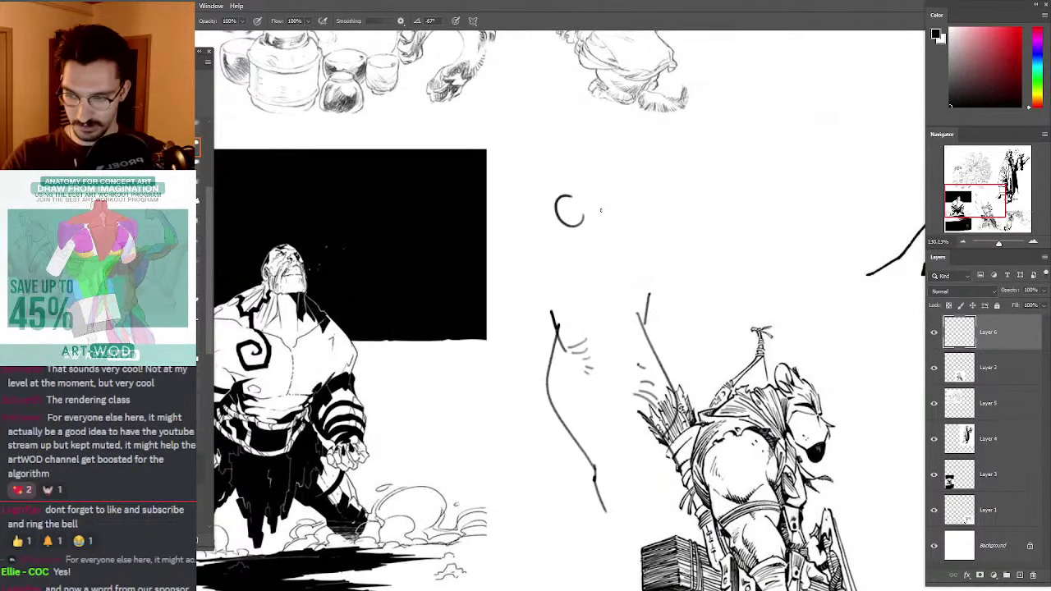
left_click_drag(604, 197, 605, 220)
mouse_move(779, 167)
left_mouse_down()
mouse_move(786, 227)
mouse_move(797, 222)
left_mouse_up()
key("ctrl+z")
key("ctrl+z")
left_click_drag(596, 176, 557, 134)
Step: Select the contour sketch with the Lasso and move it beneath the letter O, above the archer's head
key("l")
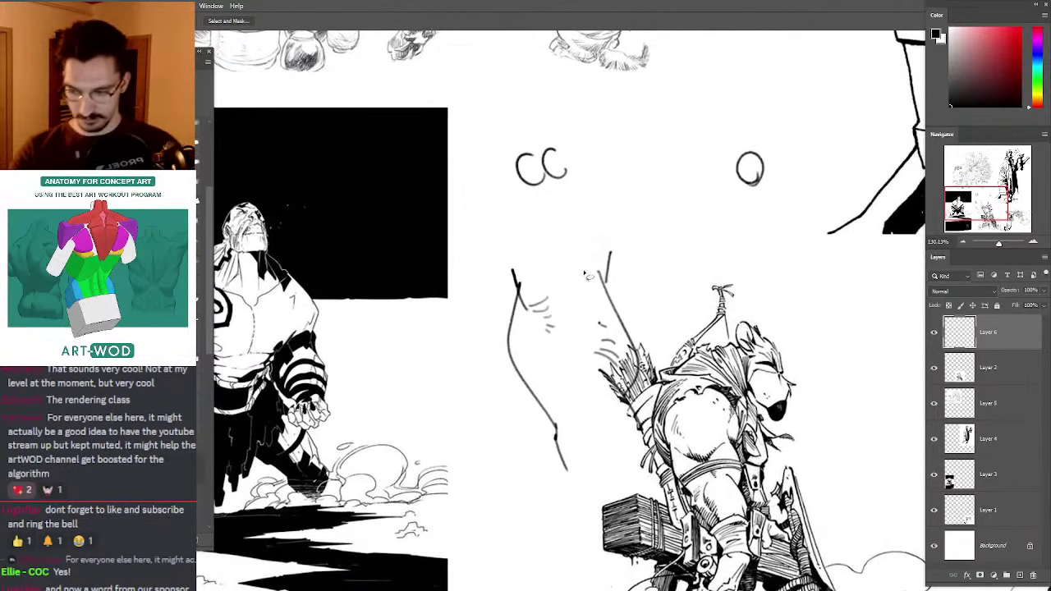
mouse_move(546, 309)
left_mouse_down()
mouse_move(548, 277)
mouse_move(545, 309)
left_mouse_up()
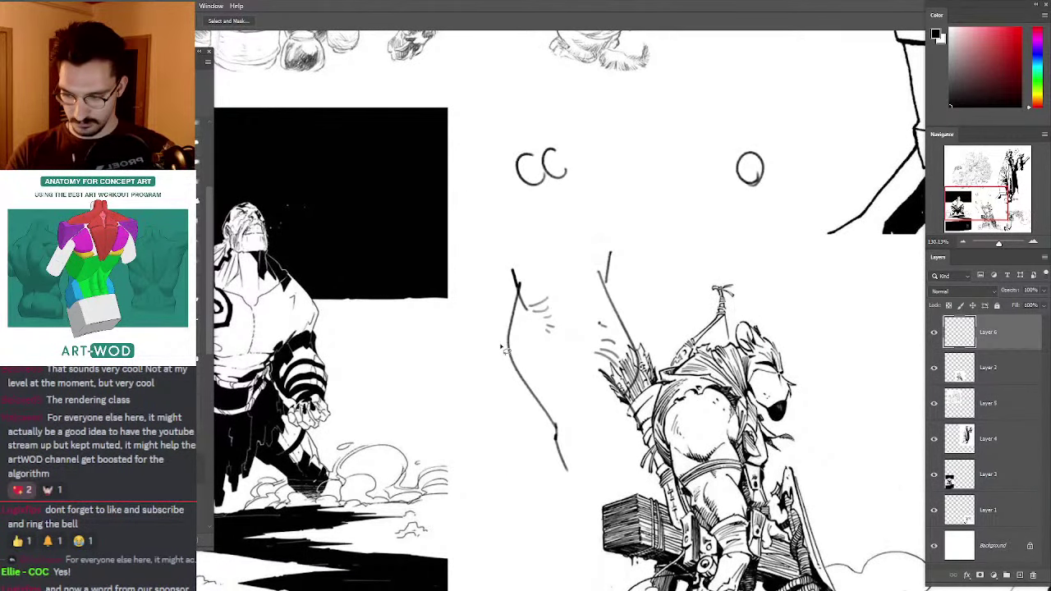
left_click_drag(503, 349, 701, 291)
left_click_drag(706, 157, 620, 167)
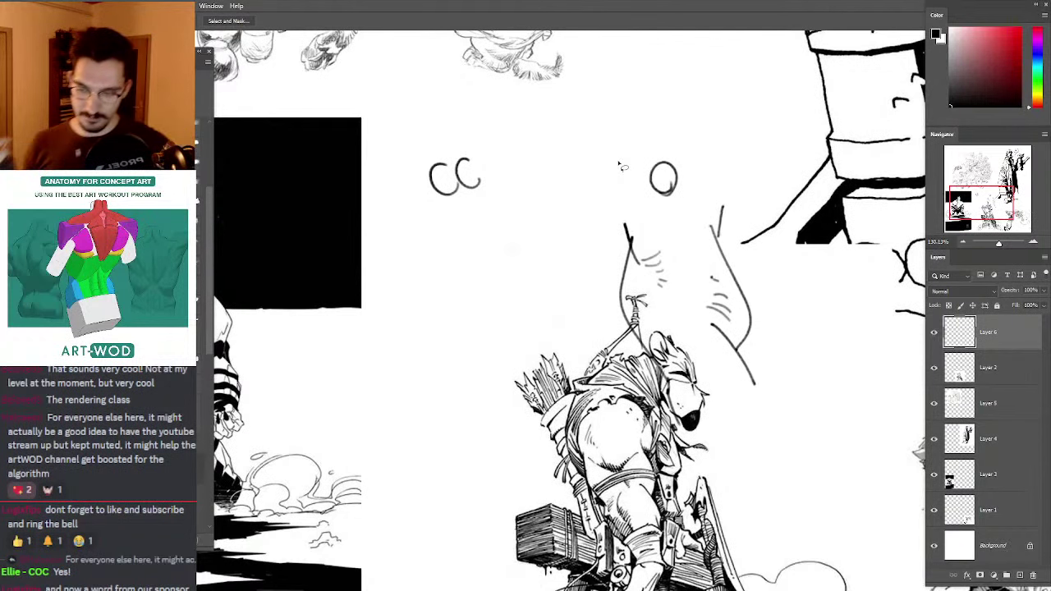
Step: Brush a letter T in the blank space beside the O
key("b")
left_click_drag(722, 166, 752, 155)
left_click_drag(741, 161, 747, 185)
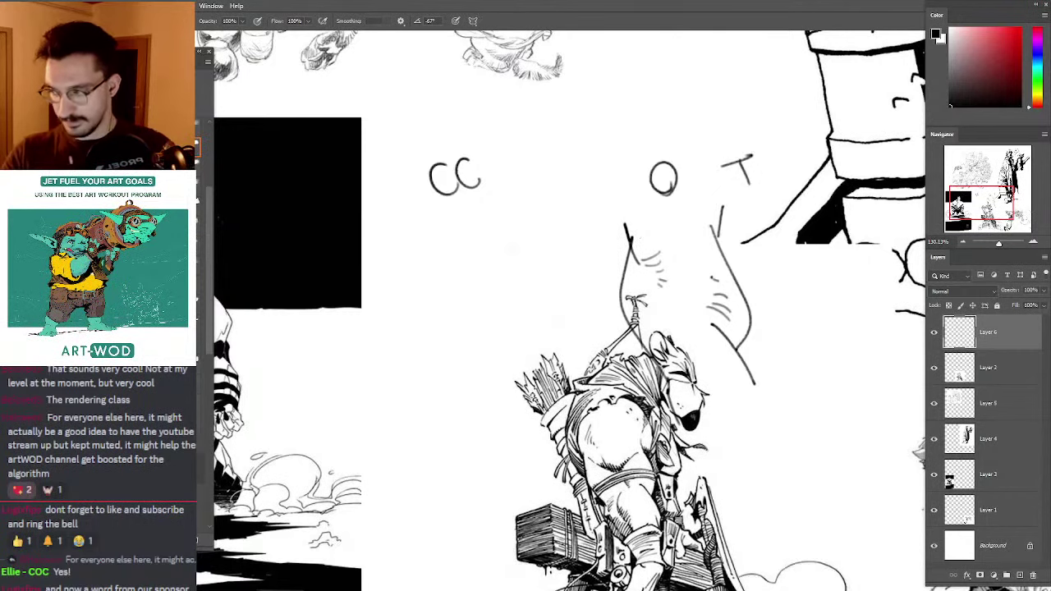
Step: Erase the short tail crossing the first contour near its upper end
key("e")
mouse_move(638, 256)
left_mouse_down()
mouse_move(637, 243)
mouse_move(638, 253)
left_mouse_up()
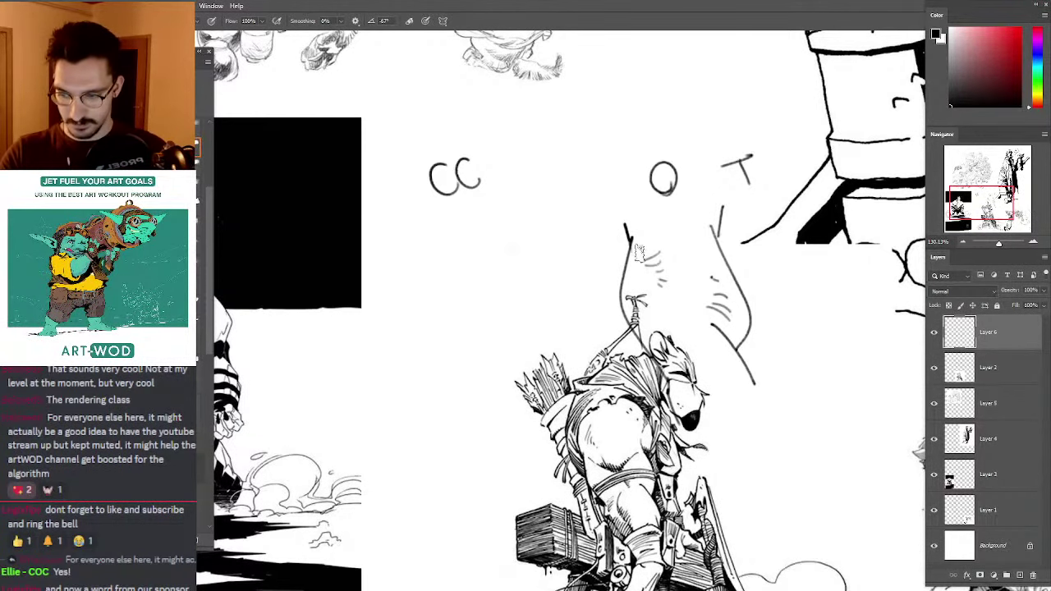
key("b")
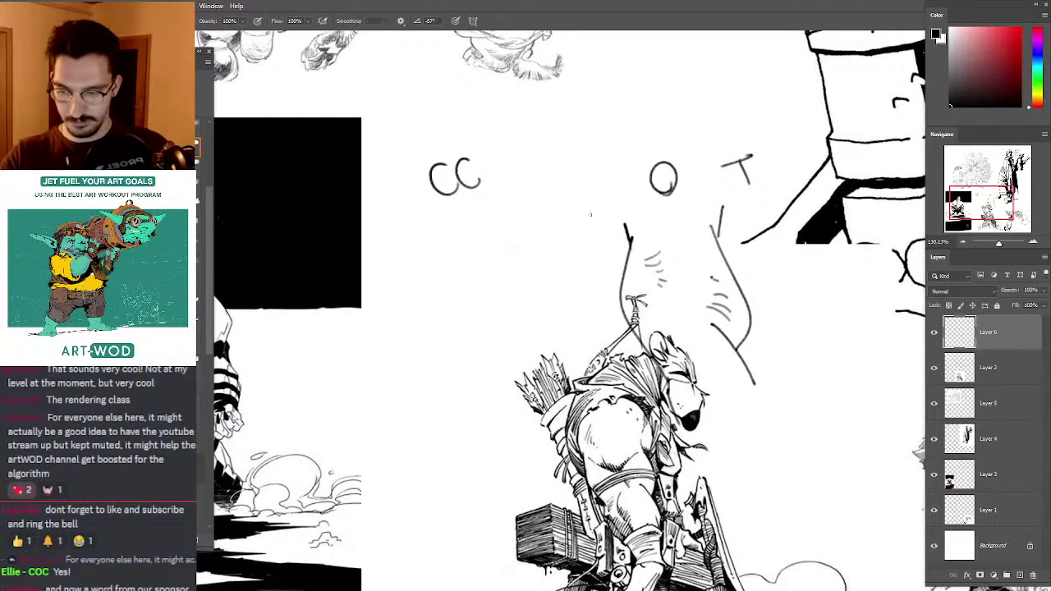
Step: Brush over the second contour's lower diagonal branch to thicken it, undoing failed attempts
left_click_drag(579, 200, 563, 148)
left_click_drag(563, 237, 555, 140)
left_click_drag(587, 215, 576, 259)
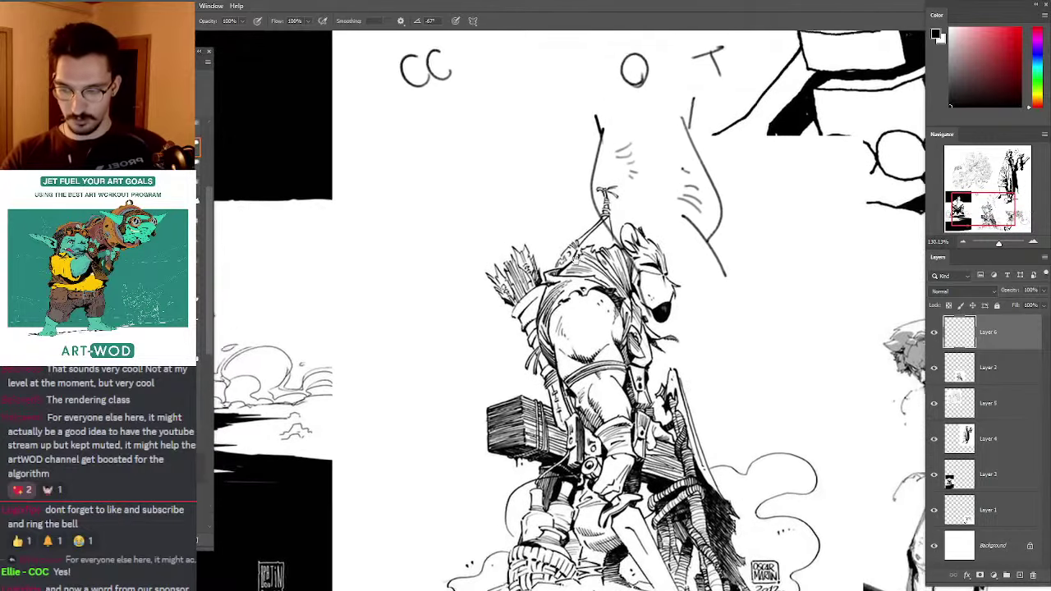
scroll(706, 260, "up", 2)
mouse_move(680, 252)
left_mouse_down()
mouse_move(718, 311)
mouse_move(678, 249)
left_mouse_up()
key("ctrl+z")
key("ctrl+z")
left_click_drag(723, 312, 678, 249)
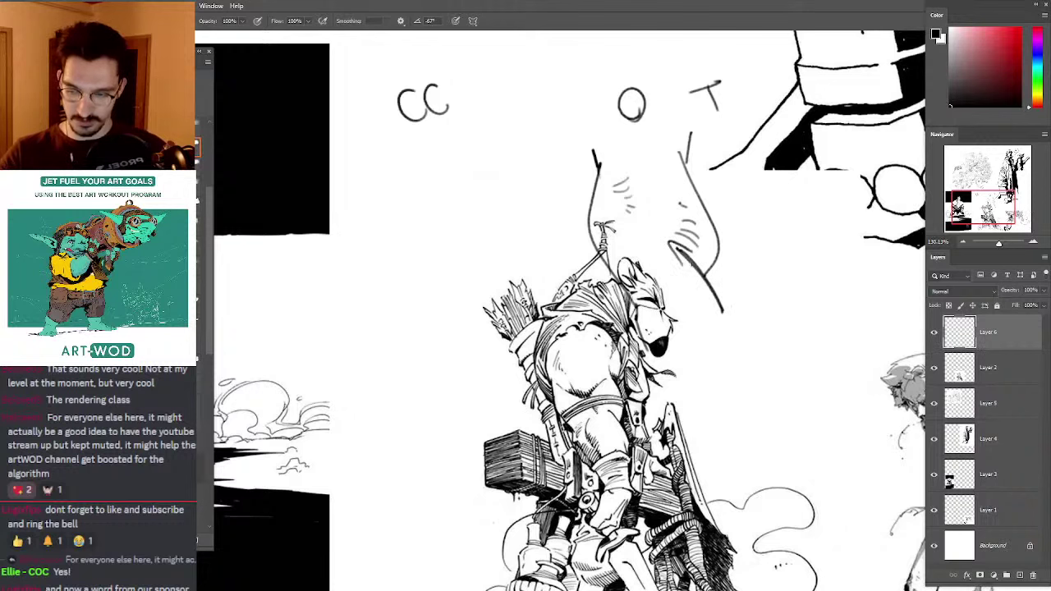
Step: Set the brush colour to bright red, try marking the second contour's lower end and undo the strokes
left_click_drag(996, 56, 1017, 9)
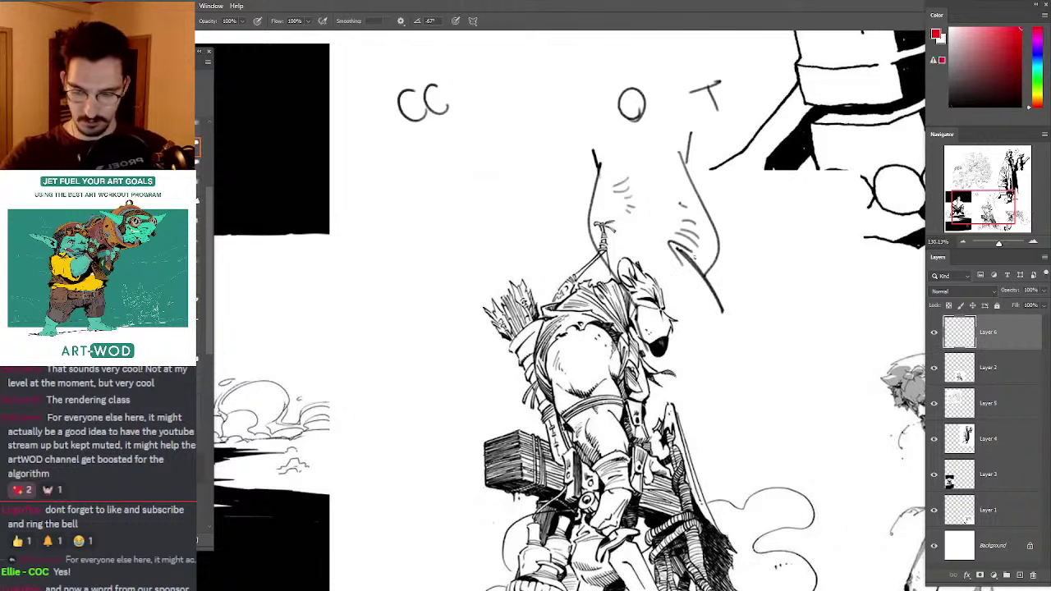
mouse_move(708, 215)
left_mouse_down()
mouse_move(704, 275)
mouse_move(726, 312)
left_mouse_up()
key("ctrl+z")
key("ctrl+z")
key("ctrl+z")
Step: Brush red trial strokes over the archer's arm contours just below the armband and undo them
mouse_move(549, 366)
left_mouse_down()
mouse_move(609, 277)
mouse_move(563, 278)
mouse_move(532, 228)
left_mouse_up()
left_click_drag(606, 239, 632, 239)
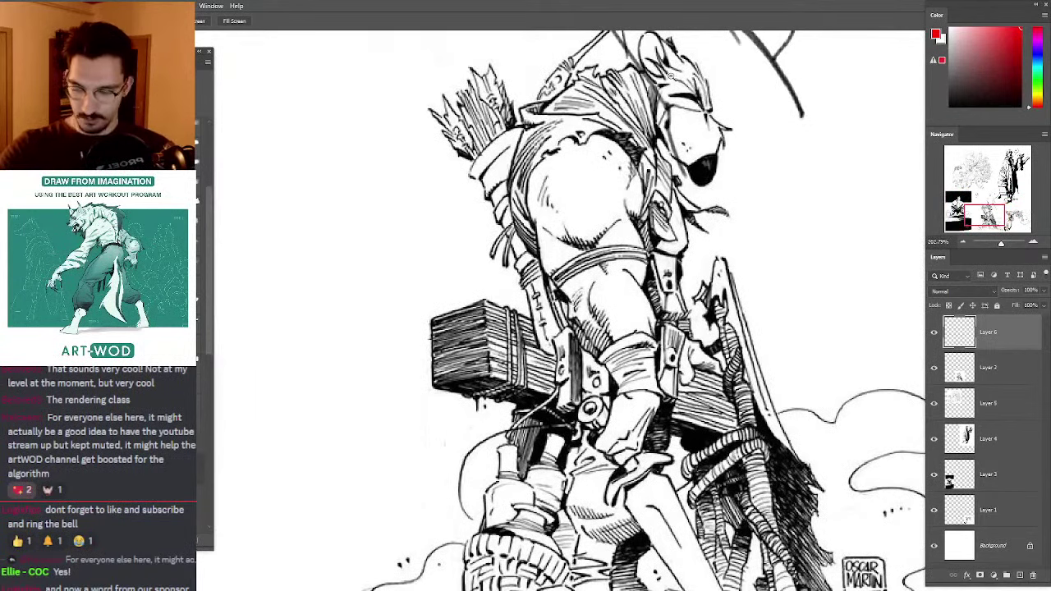
key("b")
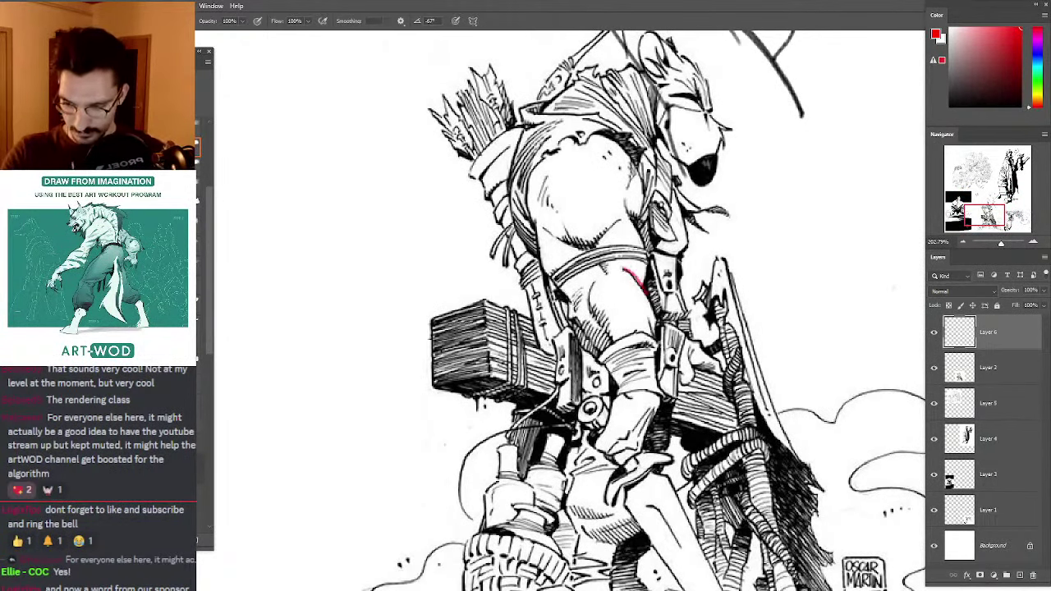
mouse_move(619, 266)
left_mouse_down()
mouse_move(647, 297)
mouse_move(600, 300)
left_mouse_up()
key("ctrl+z")
key("ctrl+z")
key("ctrl+z")
mouse_move(612, 263)
left_mouse_down()
mouse_move(645, 292)
mouse_move(649, 282)
mouse_move(642, 294)
left_mouse_up()
key("ctrl+z")
key("ctrl+z")
left_click_drag(600, 268, 598, 303)
key("ctrl+z")
key("ctrl+z")
Step: Brush red trial strokes along the underside of the scarfed figure's outstretched arm and undo them
left_click_drag(729, 172, 597, 234)
scroll(597, 234, "down", 4)
left_click_drag(685, 220, 486, 169)
scroll(705, 223, "up", 4)
mouse_move(707, 222)
left_mouse_down()
mouse_move(608, 244)
mouse_move(642, 227)
mouse_move(691, 247)
left_mouse_up()
scroll(619, 243, "down", 2)
scroll(622, 247, "up", 1)
key("d")
key("x")
key("ctrl+z")
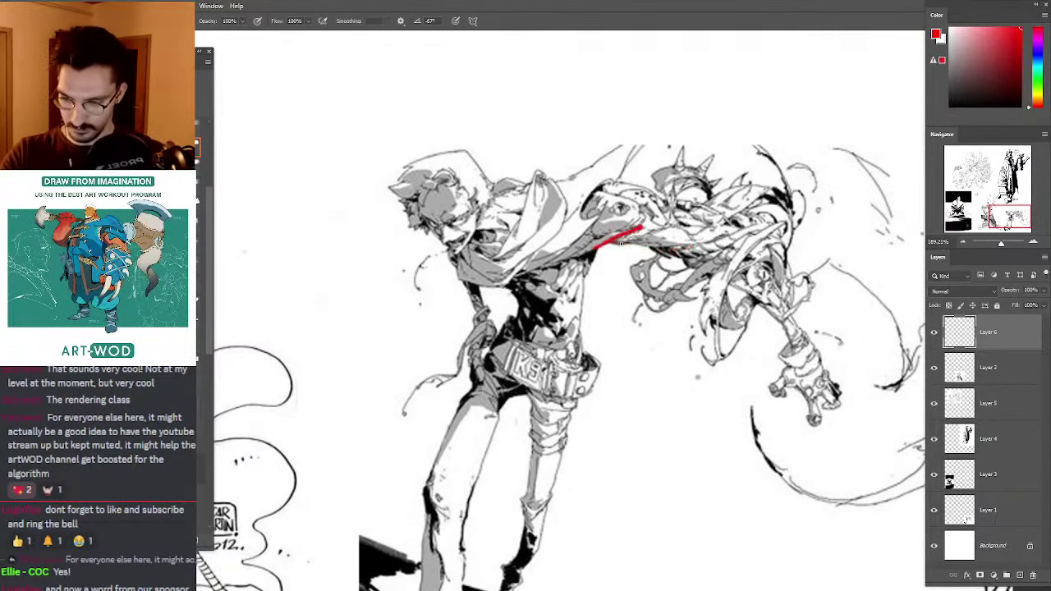
mouse_move(610, 241)
left_mouse_down()
mouse_move(700, 258)
mouse_move(723, 237)
left_mouse_up()
key("ctrl+z")
key("ctrl+z")
key("ctrl+z")
Step: Brush further red trial strokes along the overlapping shapes farther down the scarfed figure's outstretched arm and undo them
mouse_move(696, 259)
left_mouse_down()
mouse_move(753, 229)
mouse_move(720, 252)
left_mouse_up()
key("ctrl+z")
key("ctrl+z")
left_click_drag(676, 246, 747, 227)
key("ctrl+z")
key("ctrl+z")
key("ctrl+z")
Step: Brush red trial strokes down the scarfed figure's side from the armpit toward the belt and undo them
mouse_move(616, 237)
left_mouse_down()
mouse_move(656, 233)
mouse_move(608, 193)
mouse_move(643, 225)
mouse_move(569, 256)
mouse_move(582, 299)
left_mouse_up()
key("ctrl+z")
key("ctrl+z")
key("ctrl+z")
left_click_drag(594, 258, 581, 319)
key("ctrl+z")
key("ctrl+z")
mouse_move(582, 265)
left_mouse_down()
mouse_move(576, 280)
mouse_move(587, 277)
left_mouse_up()
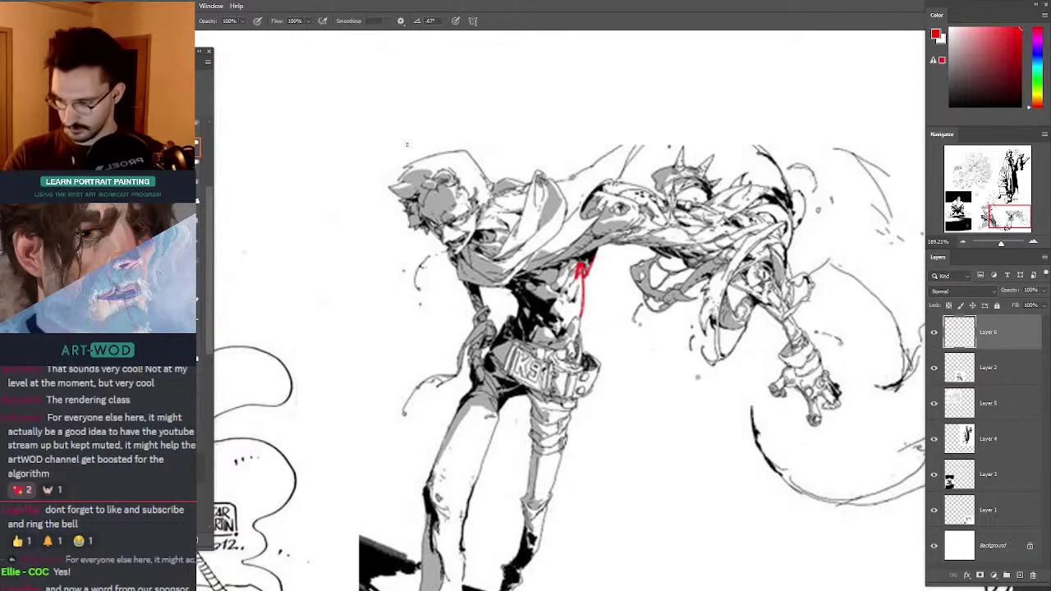
mouse_move(352, 165)
left_mouse_down()
mouse_move(387, 153)
mouse_move(516, 191)
mouse_move(355, 87)
left_mouse_up()
key("ctrl+z")
Step: Reset the brush colour to black and rotate the lassoed letter T upright with Free Transform
left_click_drag(355, 87, 529, 199)
left_click_drag(529, 199, 616, 162)
key("d")
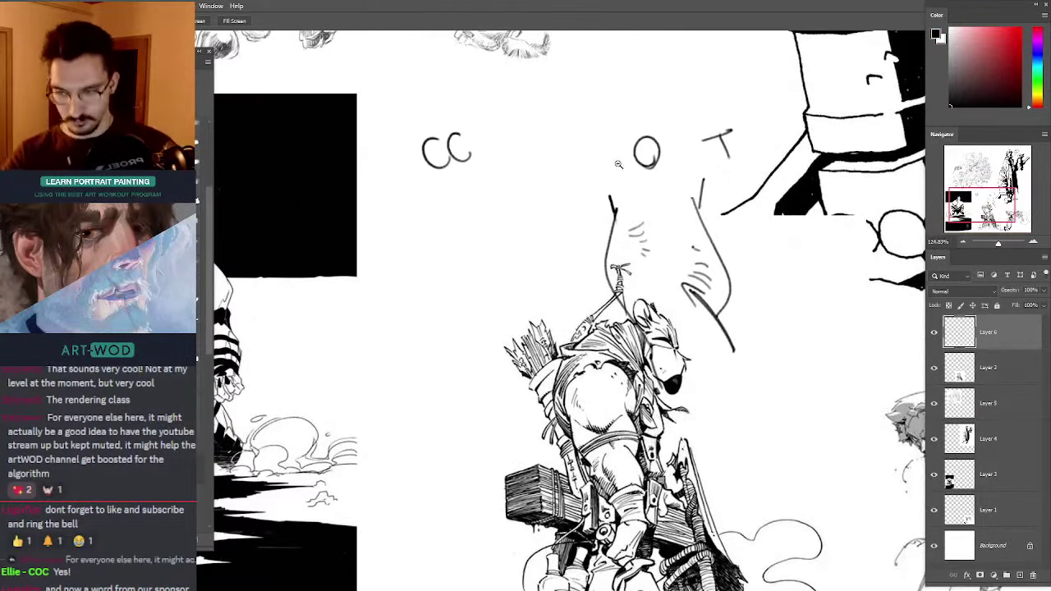
key("l")
left_click_drag(727, 173, 713, 172)
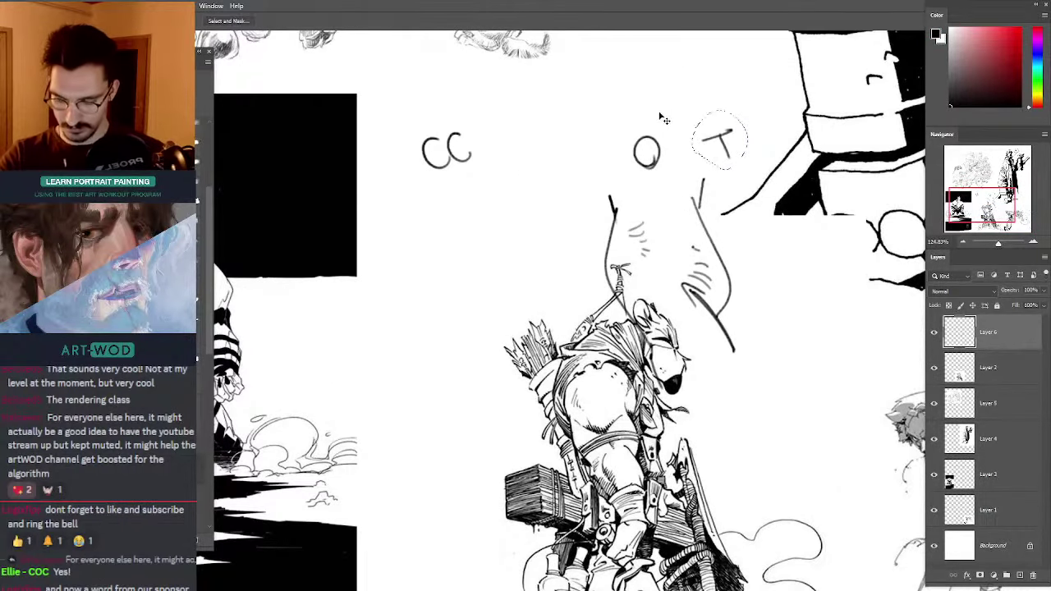
key("ctrl+t")
left_click_drag(664, 116, 687, 108)
key("Return")
key("ctrl+d")
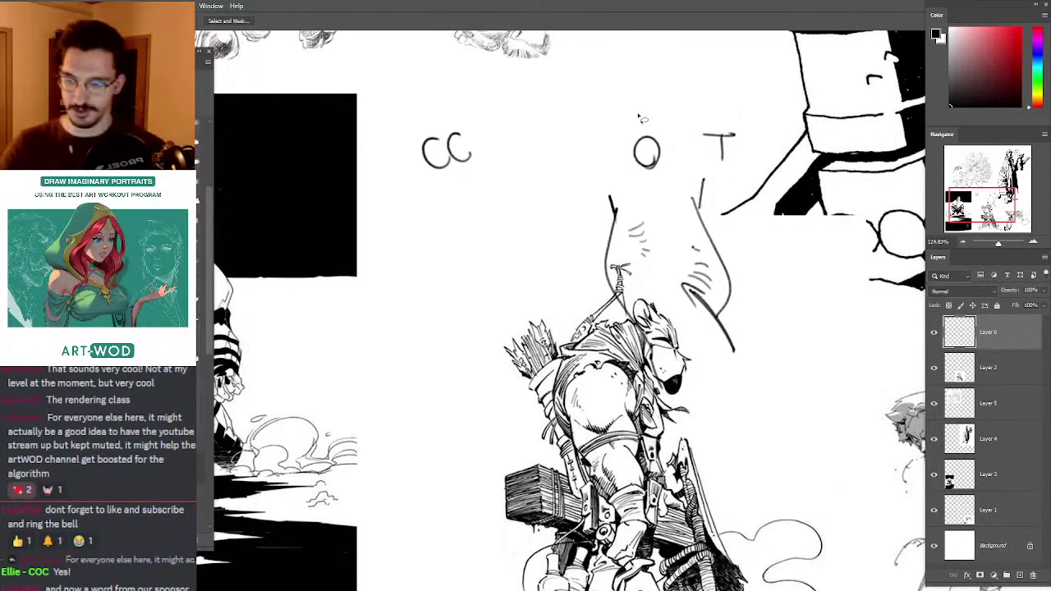
Step: Brush trial strokes over the second contour's upper end and undo them
key("b")
mouse_move(702, 175)
left_mouse_down()
mouse_move(697, 212)
mouse_move(723, 304)
left_mouse_up()
key("ctrl+z")
mouse_move(704, 175)
left_mouse_down()
mouse_move(698, 212)
mouse_move(693, 192)
left_mouse_up()
key("ctrl+z")
key("e")
key("ctrl+z")
left_click_drag(602, 391, 652, 260)
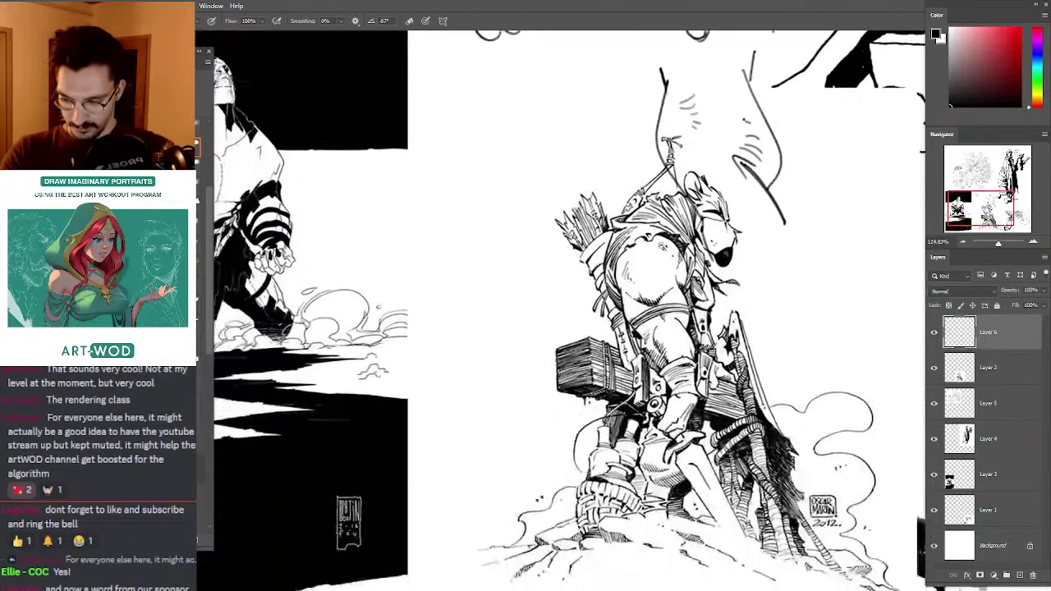
Step: Sample white from the archer figure's forearm as the brush colour and reset the colour to black
scroll(652, 260, "up", 2)
key("b")
left_click(678, 351, "alt")
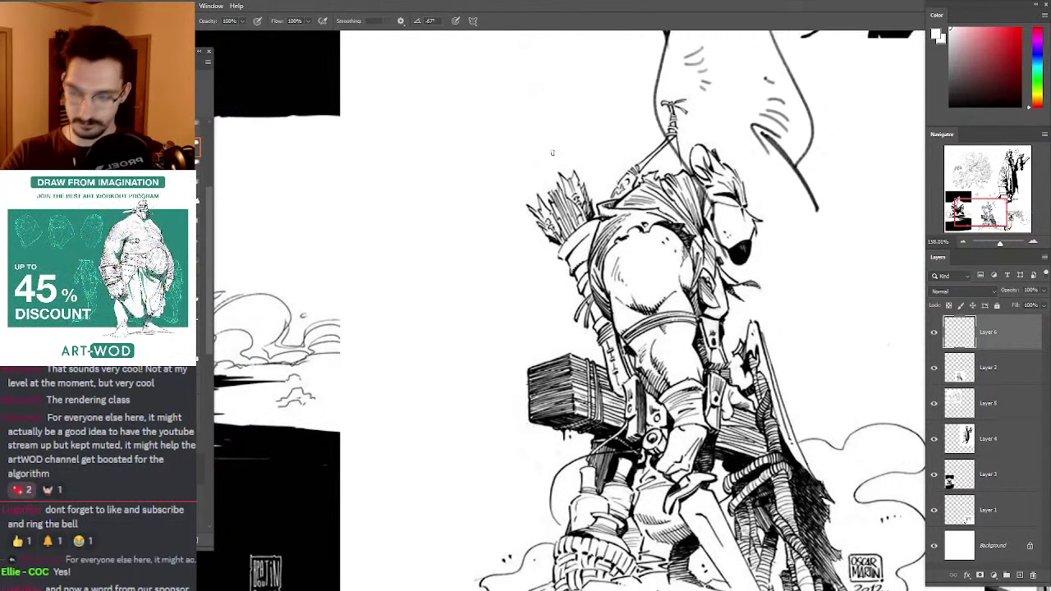
left_click_drag(552, 153, 599, 97)
scroll(563, 223, "down", 5)
scroll(583, 206, "up", 5)
left_click_drag(583, 206, 494, 342)
key("d")
Step: Brush small black trial loops and strokes around the second contour's upper end and undo them
mouse_move(715, 205)
left_mouse_down()
mouse_move(757, 238)
mouse_move(750, 202)
left_mouse_up()
key("ctrl+z")
mouse_move(650, 164)
left_mouse_down()
mouse_move(615, 190)
mouse_move(622, 204)
left_mouse_up()
left_click_drag(716, 141, 690, 156)
key("ctrl+z")
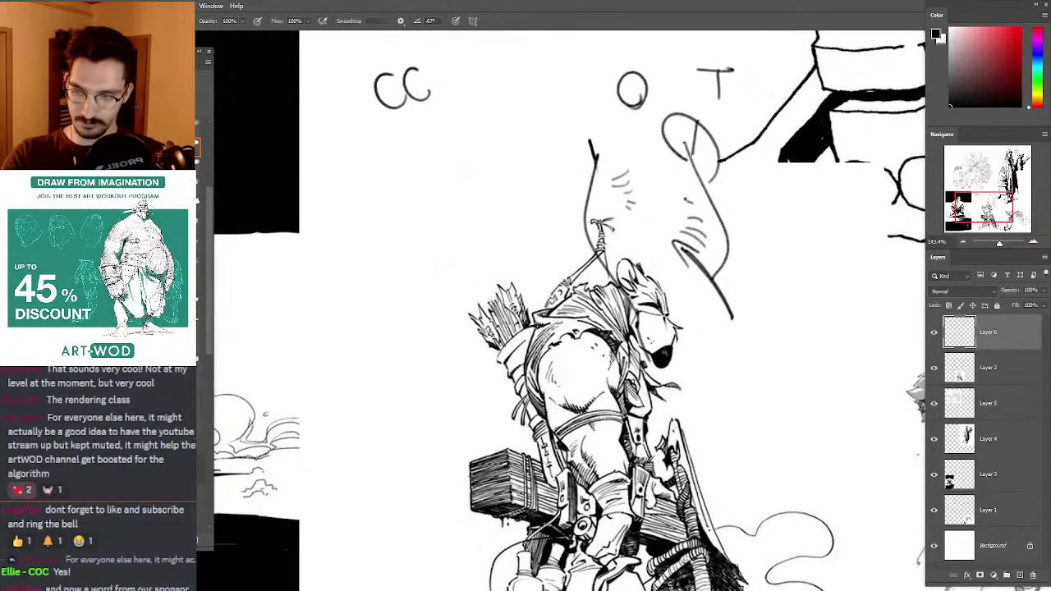
key("ctrl+z")
left_click_drag(707, 192, 670, 129)
key("ctrl+z")
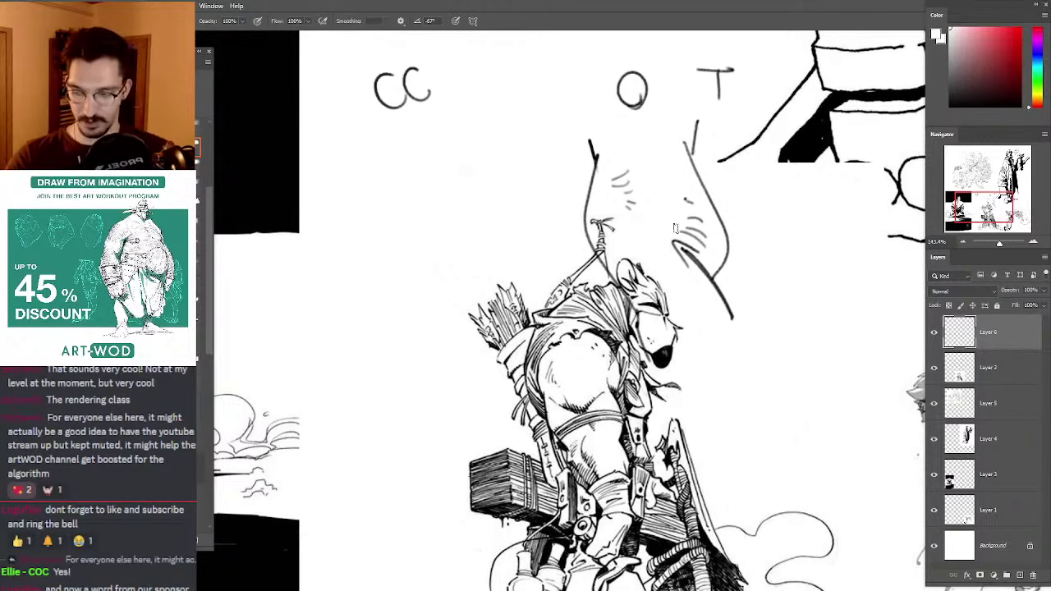
key("x")
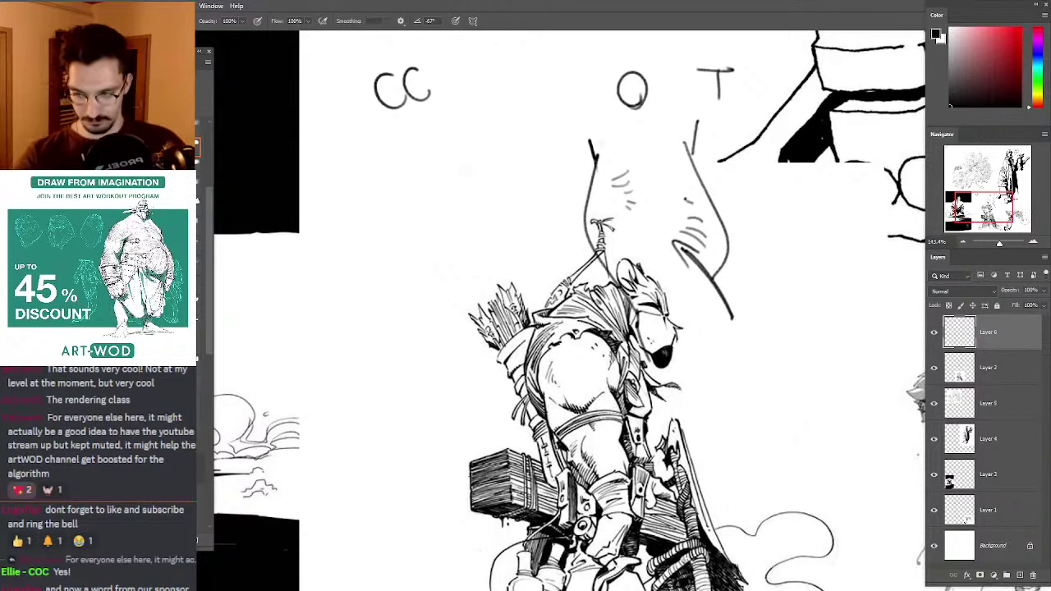
Step: Brush large trial circles over the two contours and the archer's head and undo them
mouse_move(701, 185)
left_mouse_down()
mouse_move(608, 46)
mouse_move(698, 197)
left_mouse_up()
key("ctrl+z")
left_click_drag(657, 35, 706, 174)
left_click_drag(530, 126, 551, 173)
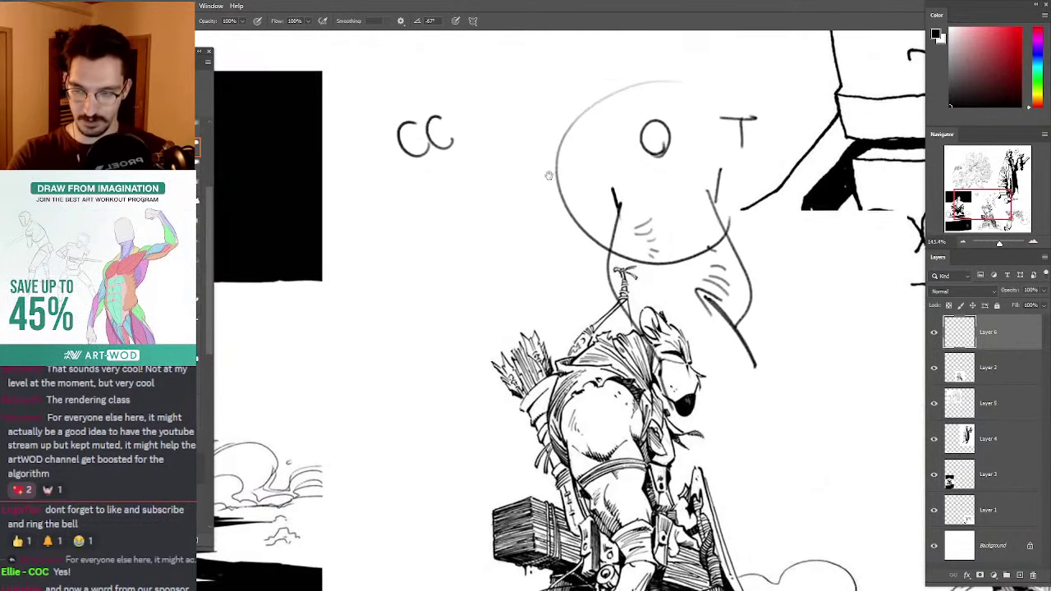
key("ctrl+z")
left_click_drag(764, 353, 583, 261)
key("ctrl+z")
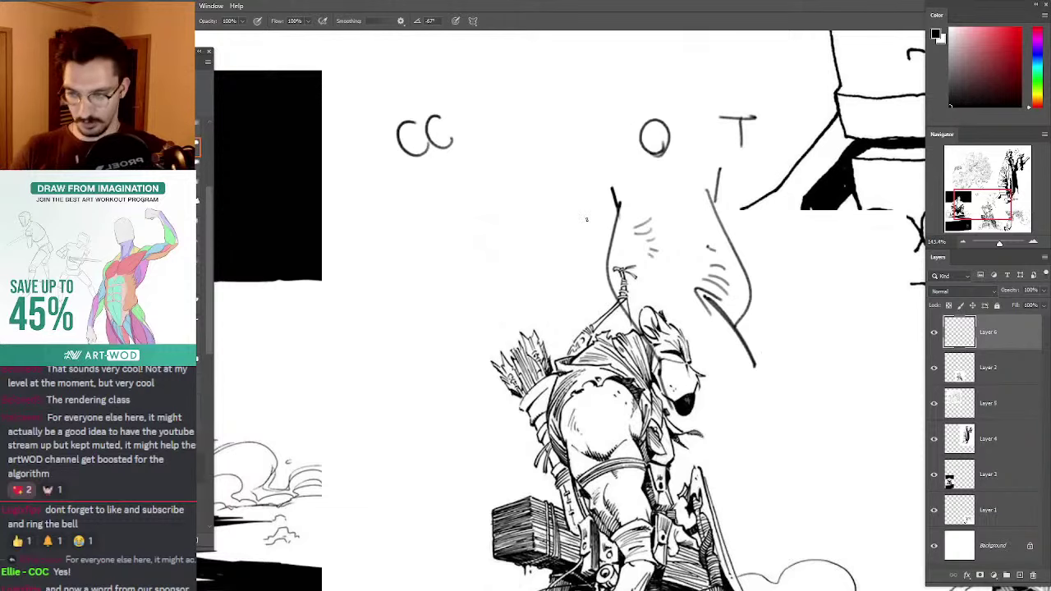
left_click_drag(752, 340, 745, 342)
key("ctrl+z")
left_click_drag(709, 382, 611, 403)
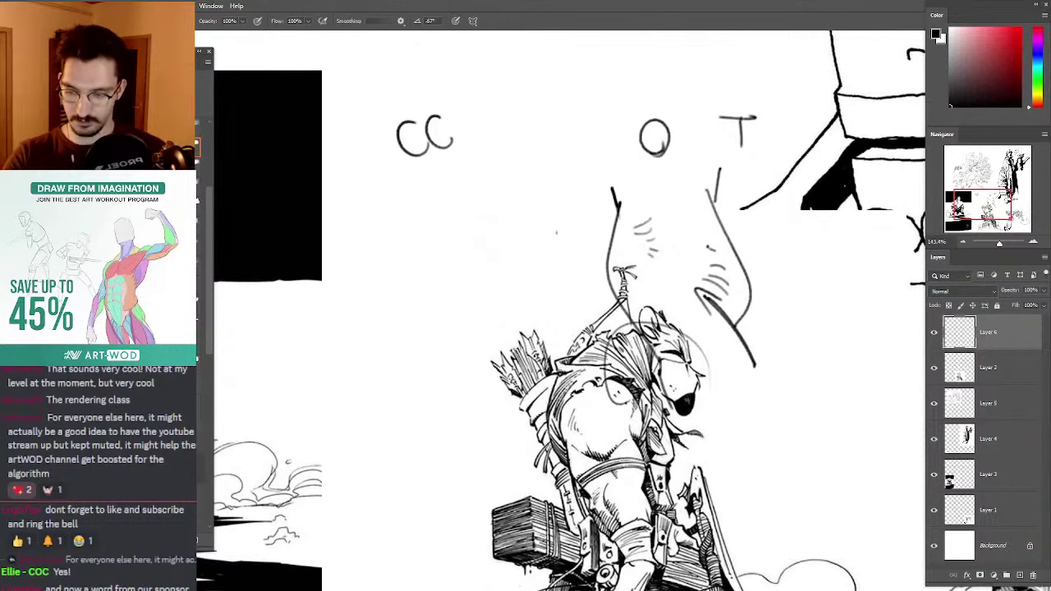
key("ctrl+z")
Step: Set the brush colour to red, try a small mark at the archer's brow and reset the colour to black
left_click_drag(435, 206, 549, 186)
left_click_drag(628, 228, 603, 197)
left_click_drag(723, 312, 772, 311)
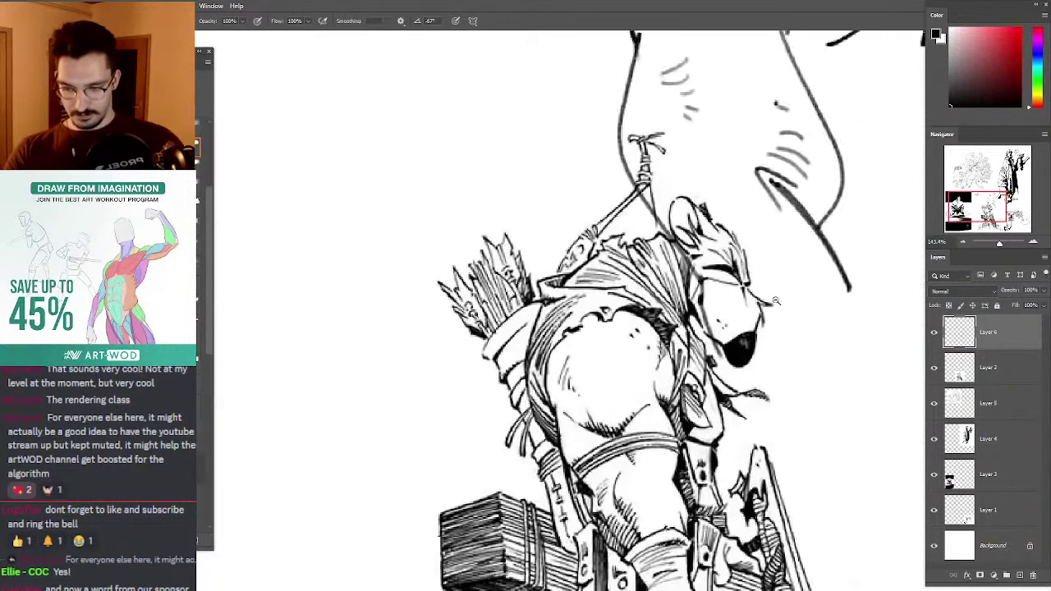
left_click_drag(715, 247, 649, 226)
left_click_drag(714, 288, 730, 288)
left_click_drag(599, 199, 580, 180)
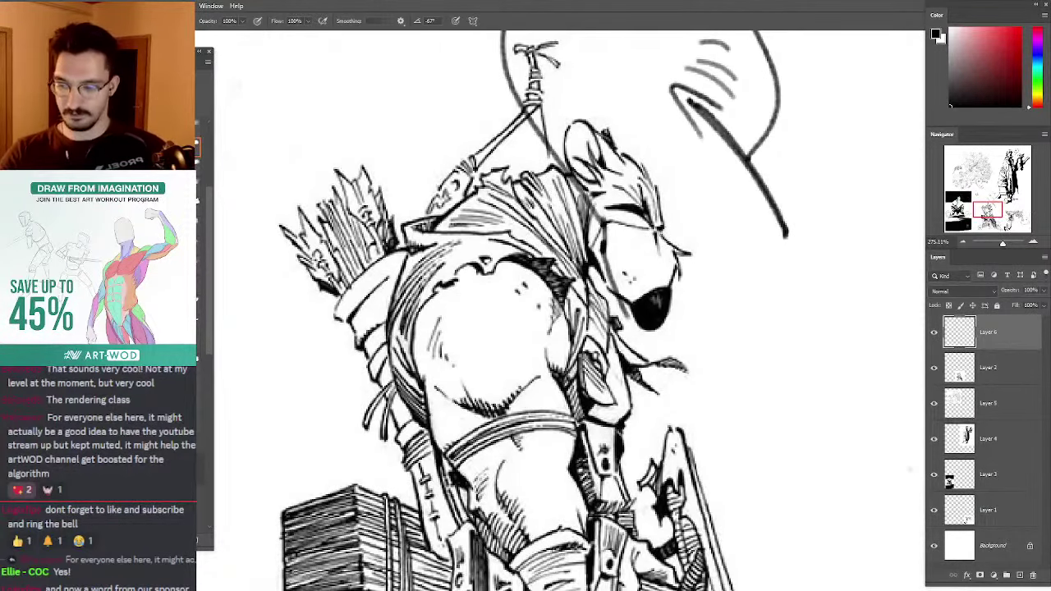
left_click_drag(982, 72, 1036, 16)
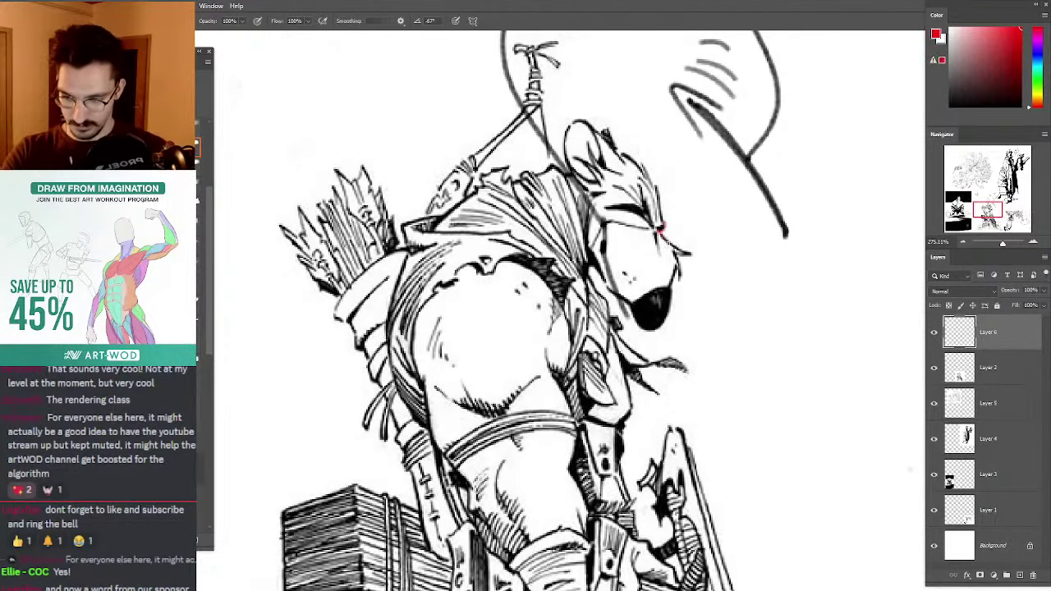
key("ctrl+z")
key("d")
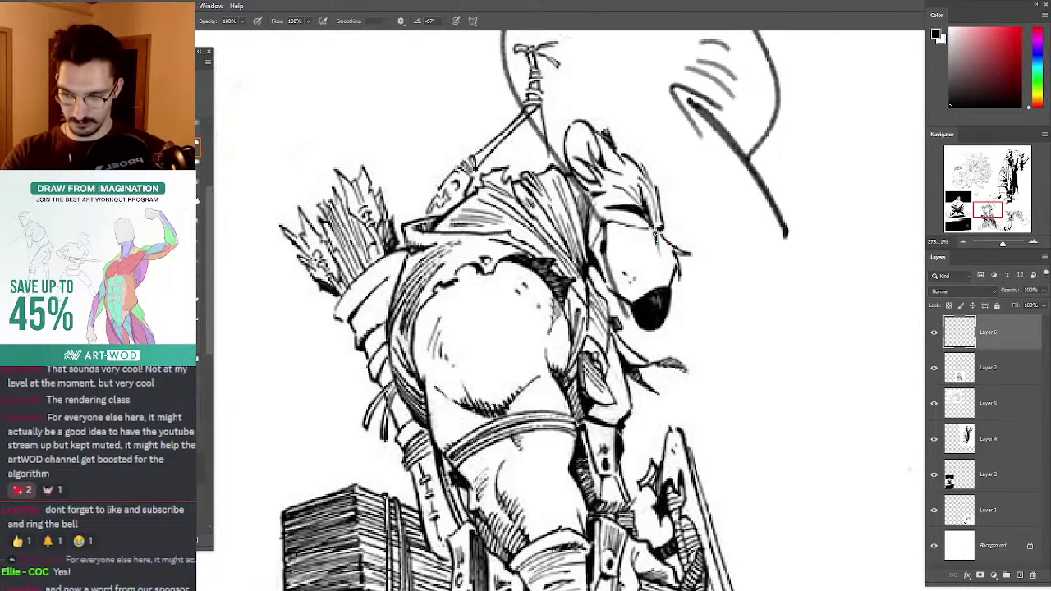
Step: Brush short black trial strokes over the archer's brow and snout and undo them
mouse_move(657, 228)
left_mouse_down()
mouse_move(657, 251)
mouse_move(668, 223)
mouse_move(657, 248)
left_mouse_up()
key("ctrl+z")
key("ctrl+z")
key("ctrl+z")
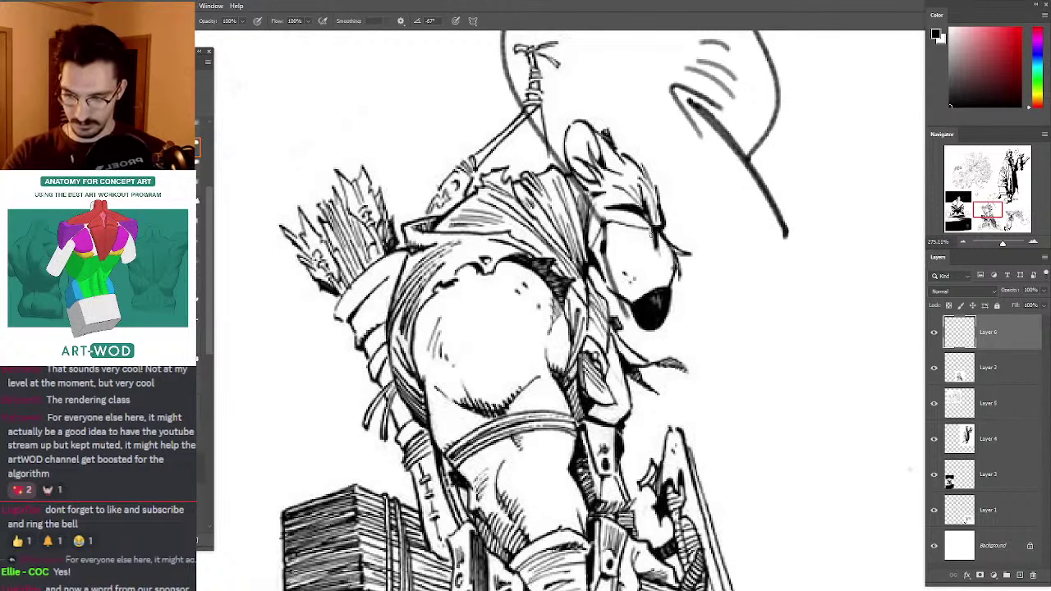
mouse_move(661, 261)
left_mouse_down()
mouse_move(628, 273)
mouse_move(633, 238)
mouse_move(617, 227)
mouse_move(654, 253)
left_mouse_up()
key("ctrl+z")
left_click_drag(645, 271, 659, 265)
mouse_move(647, 230)
left_mouse_down()
mouse_move(660, 254)
mouse_move(661, 233)
left_mouse_up()
key("ctrl+z")
mouse_move(616, 199)
left_mouse_down()
mouse_move(530, 202)
mouse_move(603, 206)
mouse_move(592, 239)
left_mouse_up()
mouse_move(704, 419)
left_mouse_down()
mouse_move(669, 390)
mouse_move(636, 320)
left_mouse_up()
left_click_drag(636, 320, 672, 324)
scroll(672, 325, "down", 6)
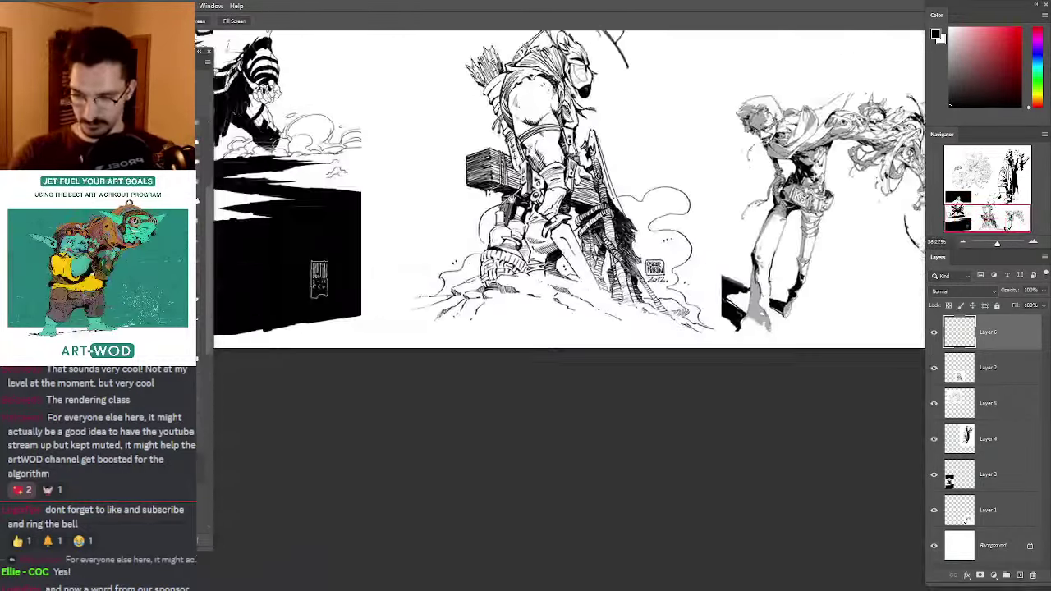
scroll(529, 205, "up", 7)
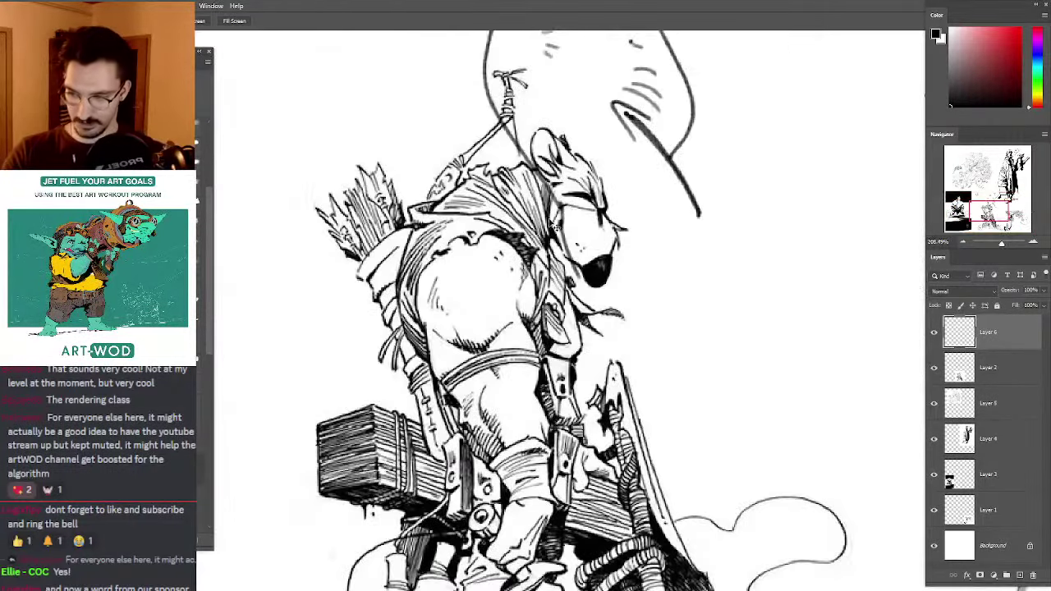
scroll(567, 239, "down", 5)
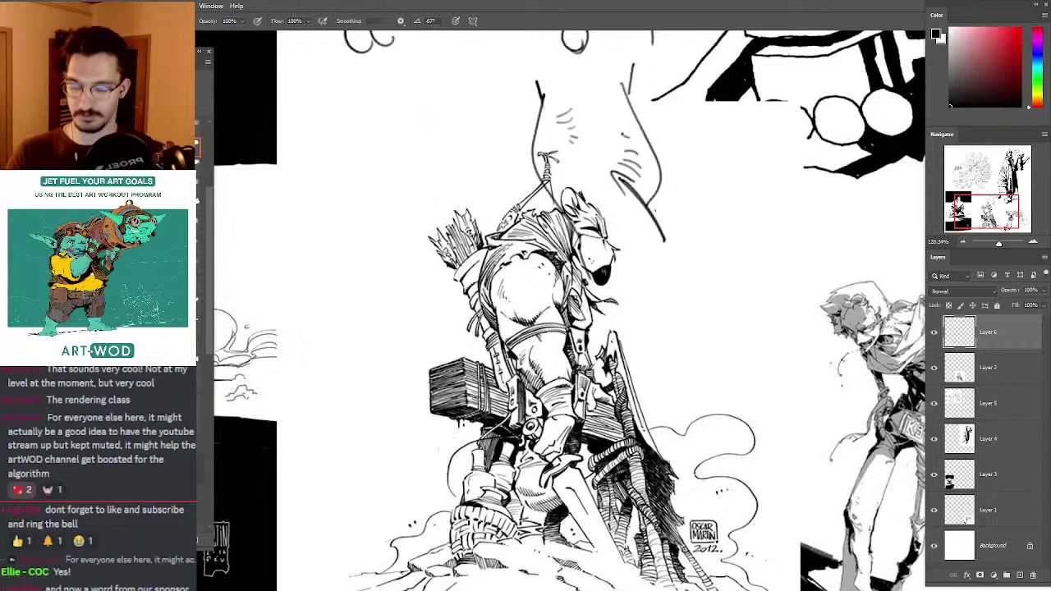
Step: Lasso the handwritten letters CC, rotate them level with Free Transform and deselect
left_click_drag(569, 246, 571, 252)
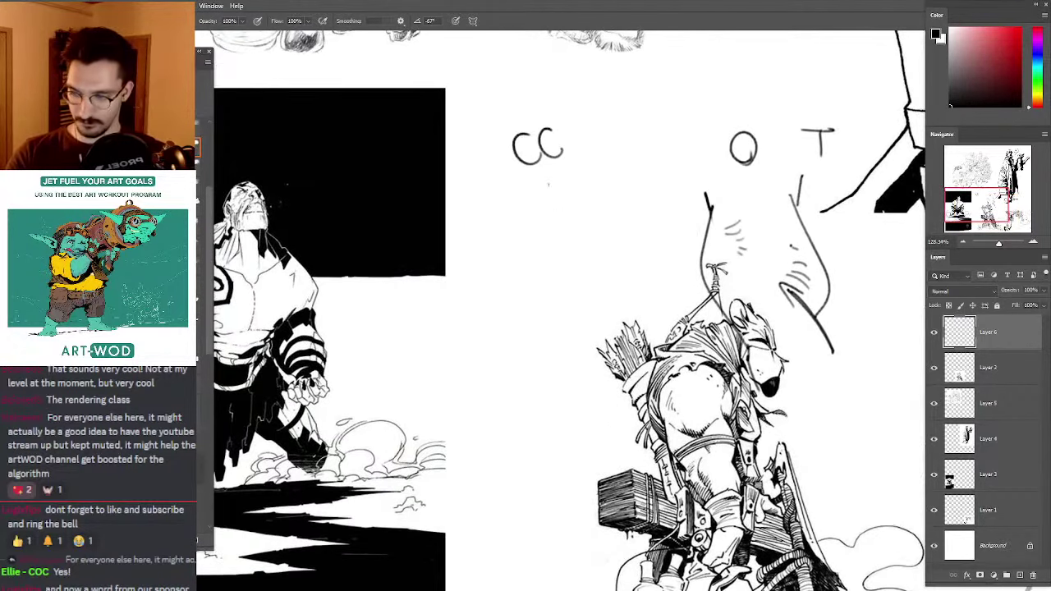
key("l")
mouse_move(551, 191)
left_mouse_down()
mouse_move(537, 110)
mouse_move(537, 189)
left_mouse_up()
key("ctrl+t")
left_click_drag(471, 132, 479, 103)
key("Return")
key("ctrl+d")
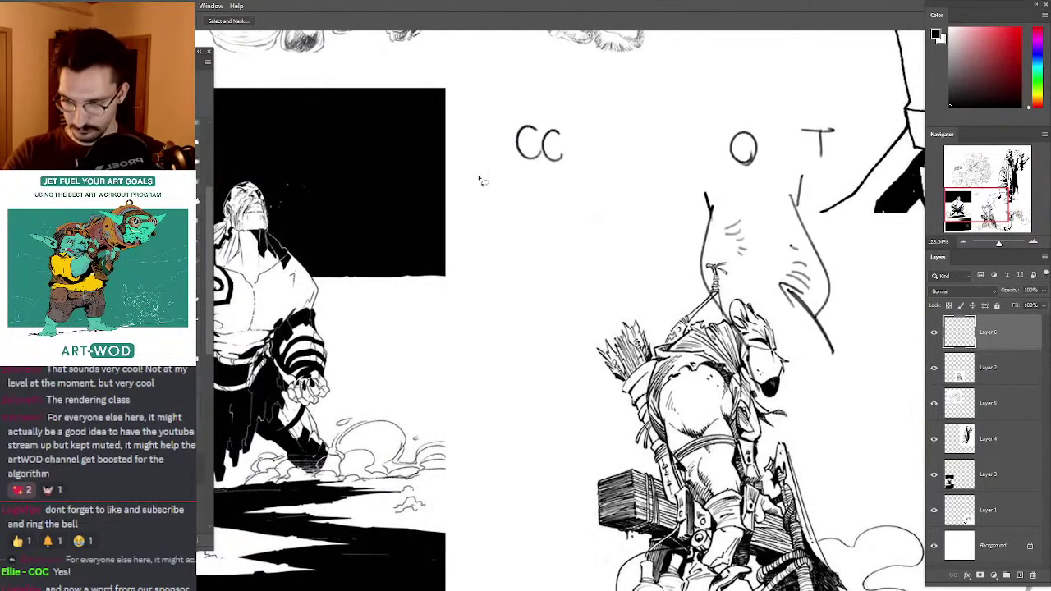
Step: Underline the letters CC with a brush stroke and move the lassoed contour sketch beneath them
mouse_move(487, 212)
left_mouse_down()
mouse_move(554, 179)
mouse_move(570, 203)
mouse_move(537, 247)
left_mouse_up()
key("b")
mouse_move(605, 177)
left_mouse_down()
mouse_move(521, 174)
mouse_move(501, 119)
left_mouse_up()
key("l")
mouse_move(733, 211)
left_mouse_down()
mouse_move(887, 135)
mouse_move(778, 232)
mouse_move(560, 257)
left_mouse_up()
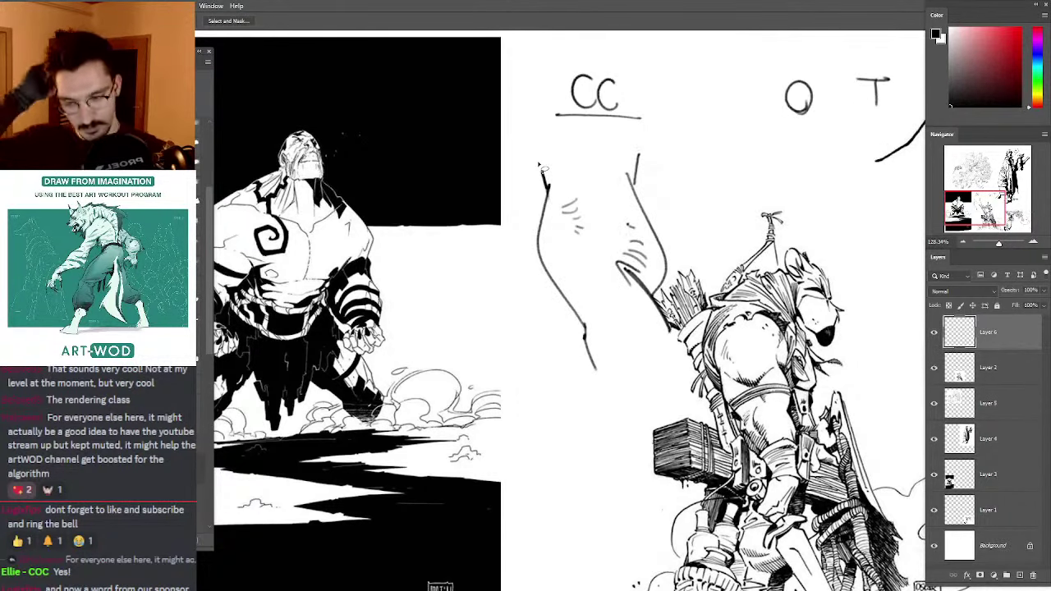
key("b")
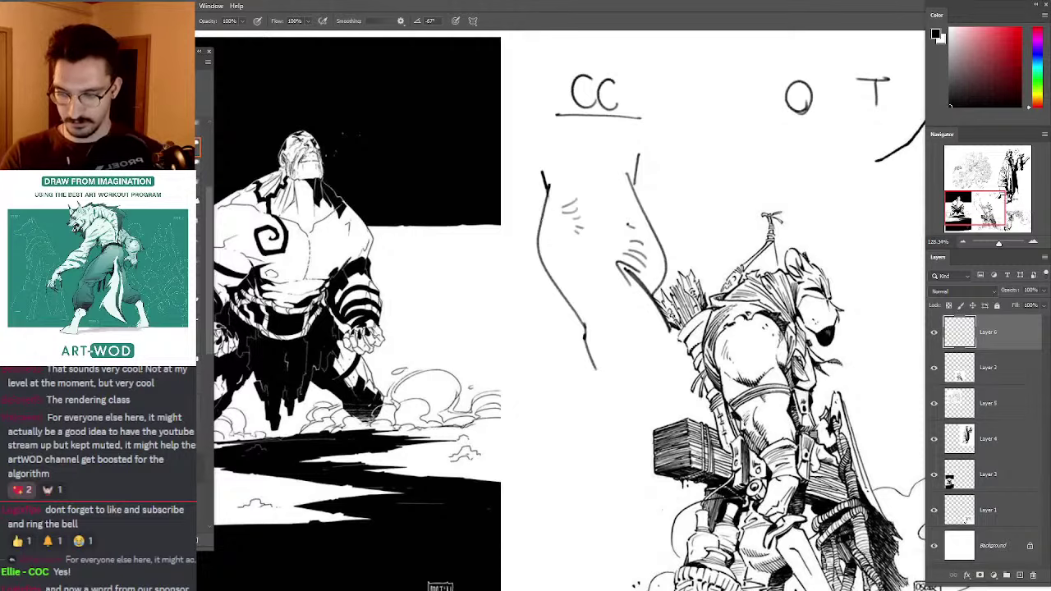
Step: Set the brush colour to red and draw an arrow running down the middle between the two contours
left_click_drag(582, 213, 562, 215)
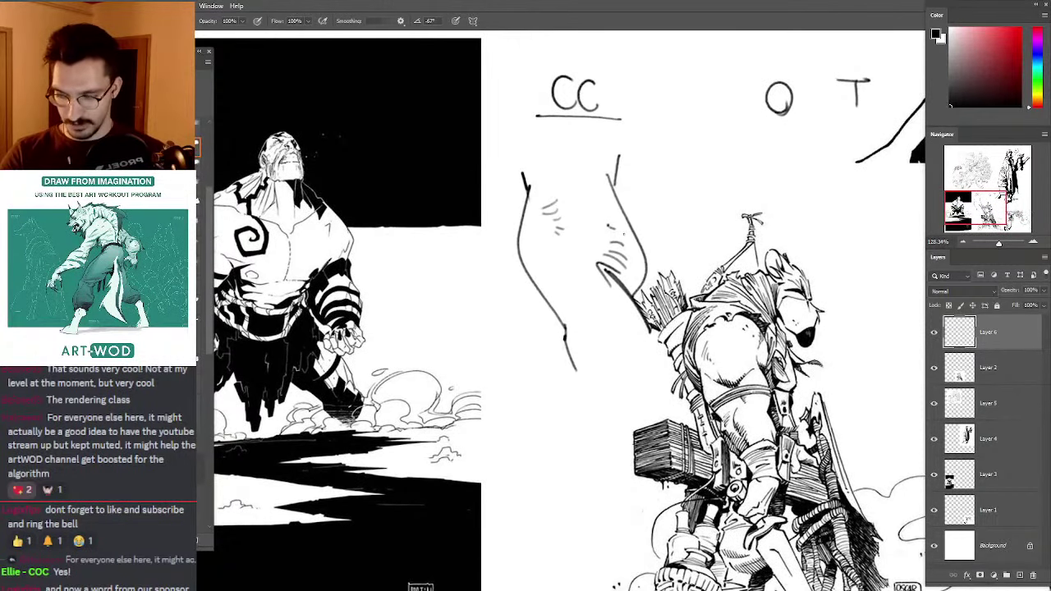
left_click_drag(577, 178, 594, 345)
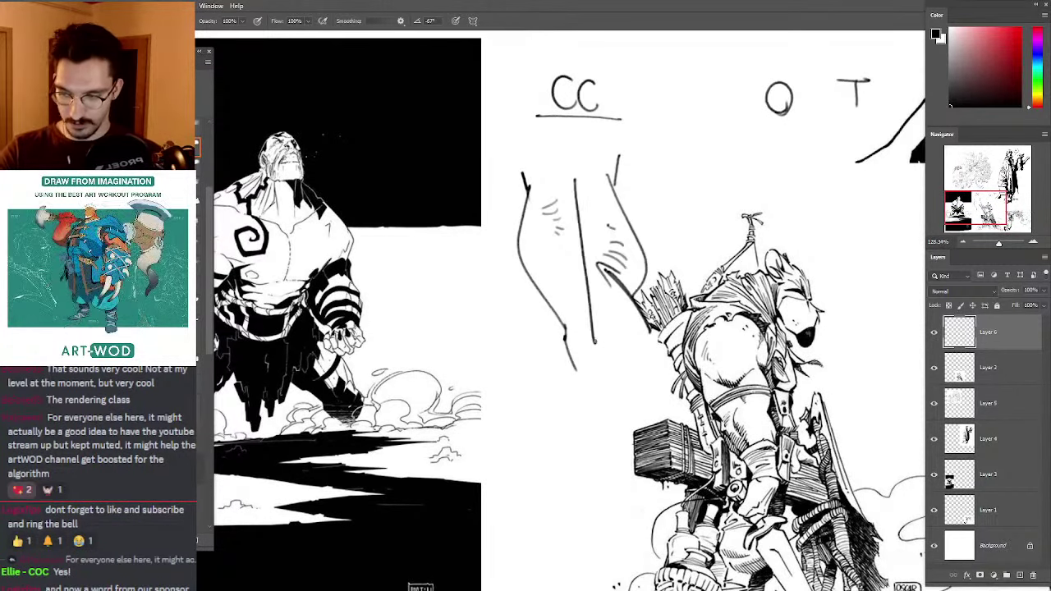
key("ctrl+z")
left_click_drag(969, 89, 1028, 20)
mouse_move(568, 166)
left_mouse_down()
mouse_move(599, 330)
mouse_move(599, 301)
mouse_move(608, 330)
left_mouse_up()
key("ctrl+z")
key("ctrl+z")
left_click_drag(596, 308, 614, 307)
Step: Brush red curved cross-contour strokes over the arrow's upper part and a small mark beside the first contour
mouse_move(625, 220)
left_mouse_down()
mouse_move(590, 208)
mouse_move(550, 239)
left_mouse_up()
key("ctrl+z")
mouse_move(609, 198)
left_mouse_down()
mouse_move(557, 217)
mouse_move(621, 210)
left_mouse_up()
key("ctrl+z")
mouse_move(578, 207)
left_mouse_down()
mouse_move(615, 200)
mouse_move(604, 194)
left_mouse_up()
left_click_drag(523, 225, 531, 241)
key("ctrl+z")
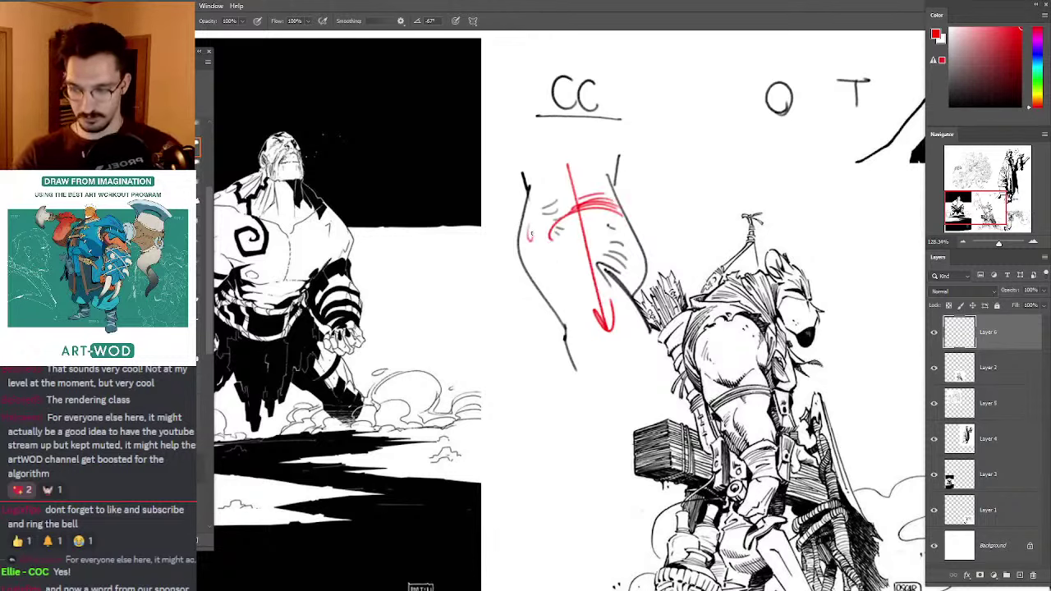
Step: Reset the brush colour to black, brush trial hatching across the form's upper part and undo it
key("d")
left_click_drag(622, 238, 576, 190)
left_click_drag(620, 220, 574, 183)
mouse_move(594, 174)
left_mouse_down()
mouse_move(574, 188)
mouse_move(569, 173)
left_mouse_up()
mouse_move(546, 183)
left_mouse_down()
mouse_move(524, 227)
mouse_move(529, 220)
left_mouse_up()
left_click_drag(543, 211, 529, 231)
key("ctrl+z")
key("ctrl+z")
key("ctrl+z")
key("ctrl+z")
key("ctrl+z")
key("ctrl+z")
key("ctrl+z")
key("ctrl+z")
key("ctrl+z")
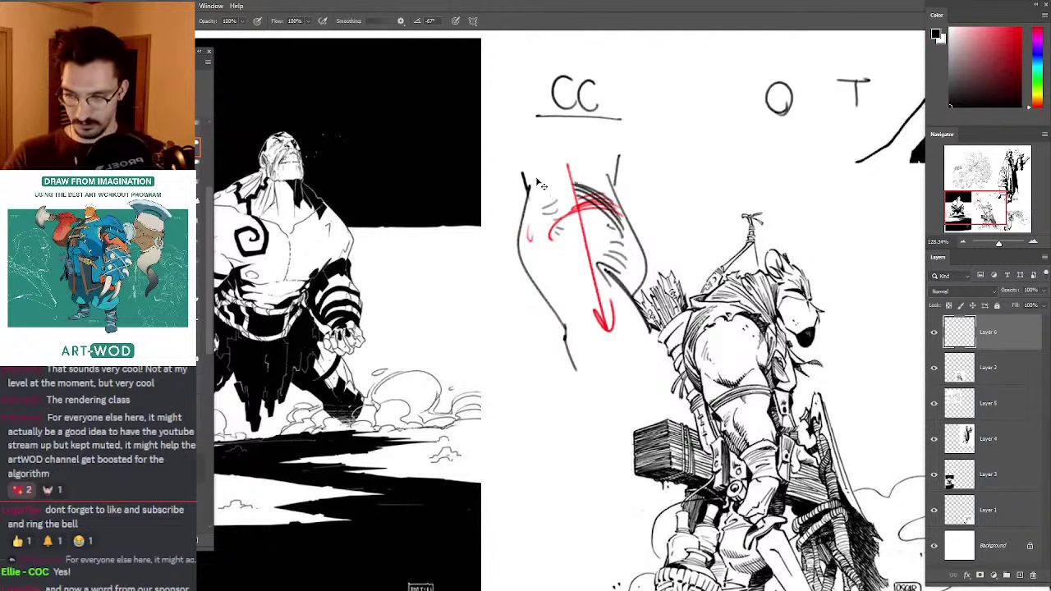
Step: Brush black trial strokes running lengthwise down the inside of the first contour and undo them
mouse_move(536, 188)
left_mouse_down()
mouse_move(563, 311)
mouse_move(555, 300)
left_mouse_up()
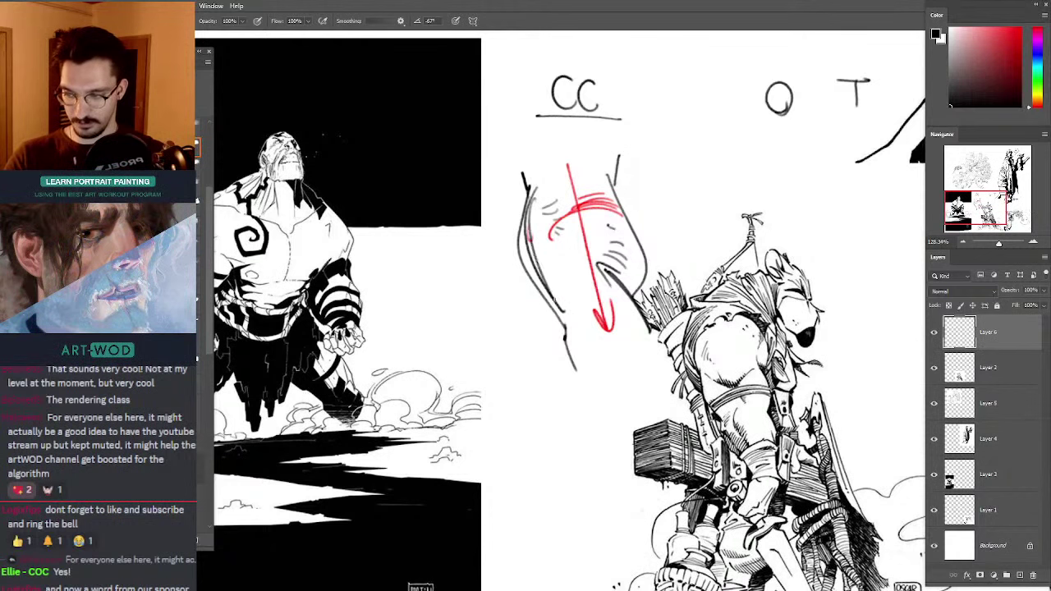
key("ctrl+z")
mouse_move(530, 234)
left_mouse_down()
mouse_move(561, 291)
mouse_move(547, 245)
mouse_move(575, 312)
left_mouse_up()
key("ctrl+z")
mouse_move(571, 276)
left_mouse_down()
mouse_move(578, 316)
mouse_move(551, 314)
mouse_move(597, 344)
left_mouse_up()
key("ctrl+z")
mouse_move(565, 223)
left_mouse_down()
mouse_move(526, 258)
mouse_move(521, 248)
mouse_move(536, 261)
left_mouse_up()
key("ctrl+z")
key("ctrl+z")
key("ctrl+z")
key("ctrl+z")
key("ctrl+z")
key("ctrl+z")
key("ctrl+z")
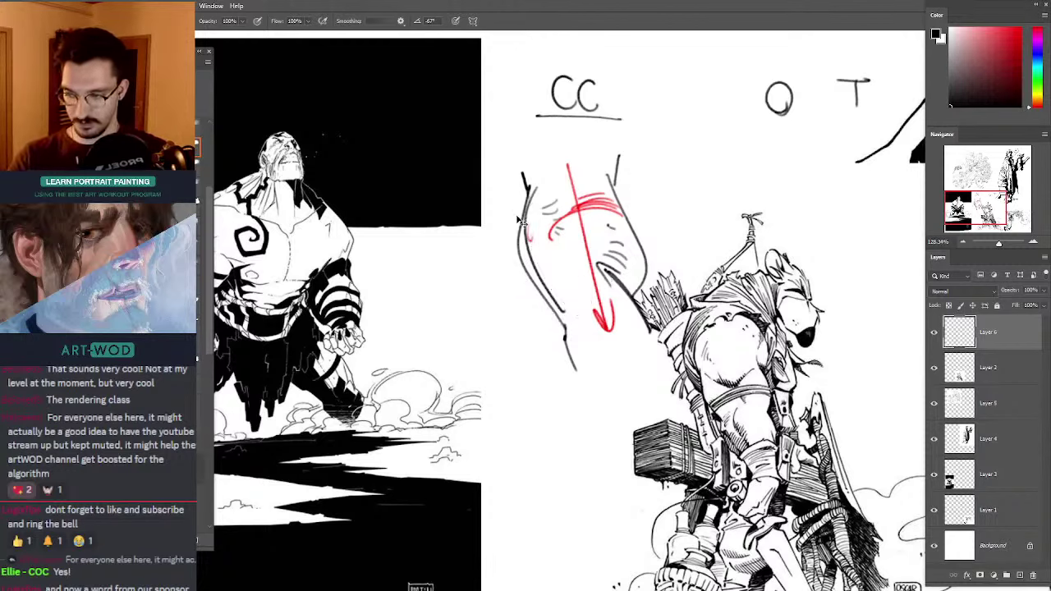
Step: Brush curved black hatching inside the first contour's bulge and a curved arrow wrapping outward over it
mouse_move(540, 219)
left_mouse_down()
mouse_move(520, 257)
mouse_move(529, 267)
left_mouse_up()
left_click_drag(540, 242, 541, 283)
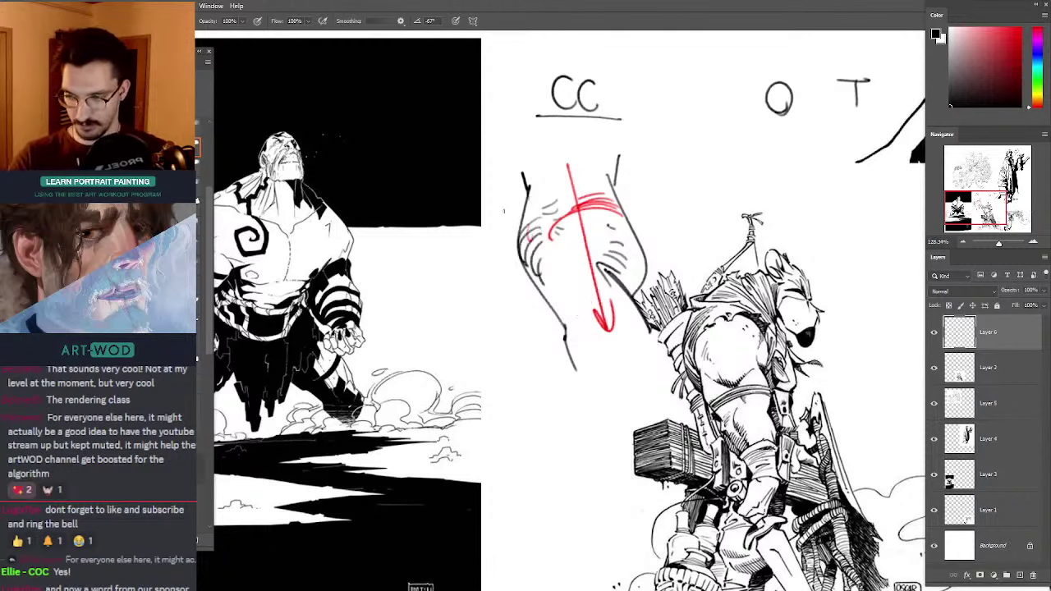
mouse_move(553, 216)
left_mouse_down()
mouse_move(514, 260)
mouse_move(527, 274)
mouse_move(499, 241)
mouse_move(510, 233)
mouse_move(499, 244)
mouse_move(506, 229)
left_mouse_up()
key("ctrl+z")
key("ctrl+z")
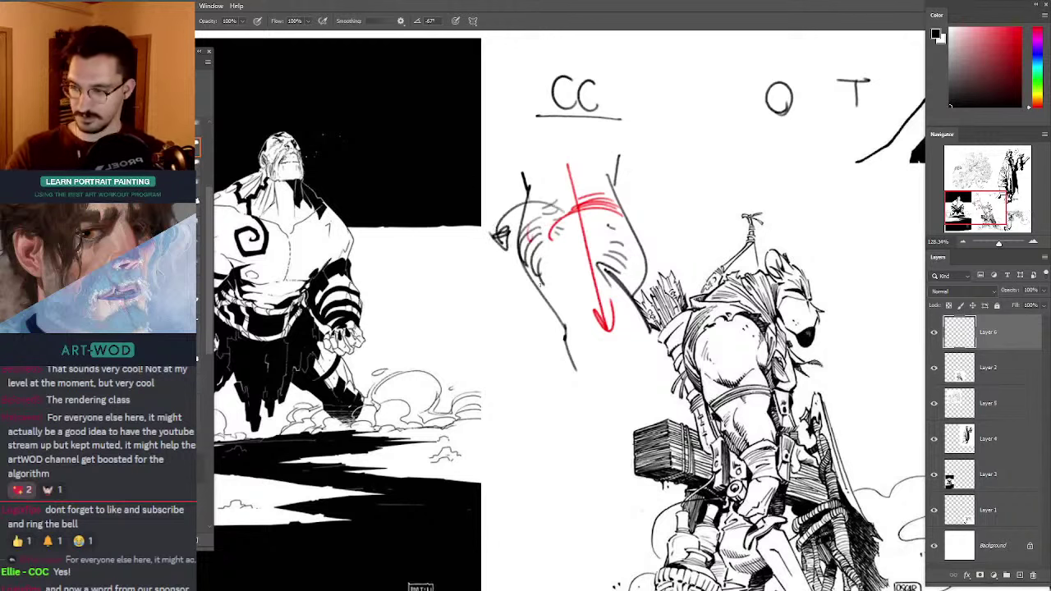
Step: Brush a trial stroke over the curved hatching and a circle around the letters CC, and undo both
left_click_drag(541, 284, 566, 204)
key("ctrl+z")
mouse_move(641, 126)
left_mouse_down()
mouse_move(513, 85)
mouse_move(623, 108)
mouse_move(608, 72)
mouse_move(562, 110)
left_mouse_up()
key("ctrl+z")
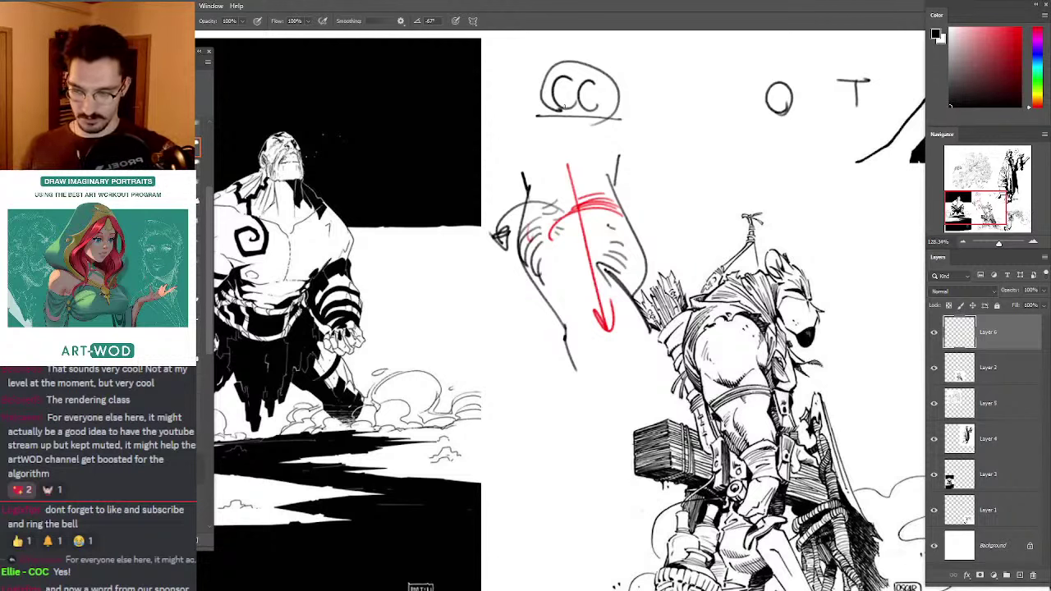
key("ctrl+z")
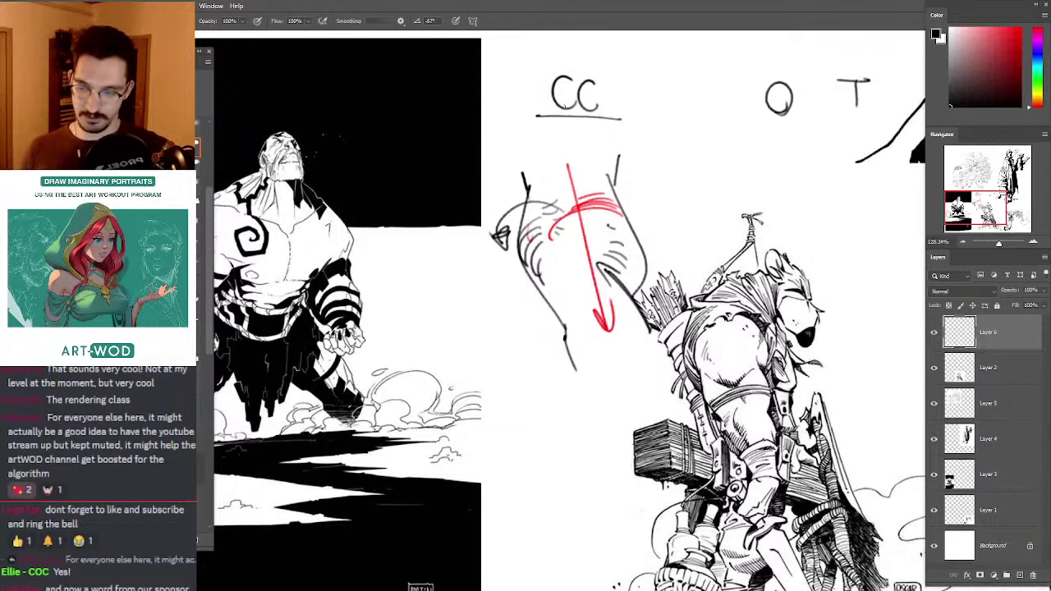
Step: Brush short black hatch lines across the form between the red arrow and the second contour's upper end
left_click_drag(581, 191, 603, 193)
left_click_drag(583, 186, 602, 187)
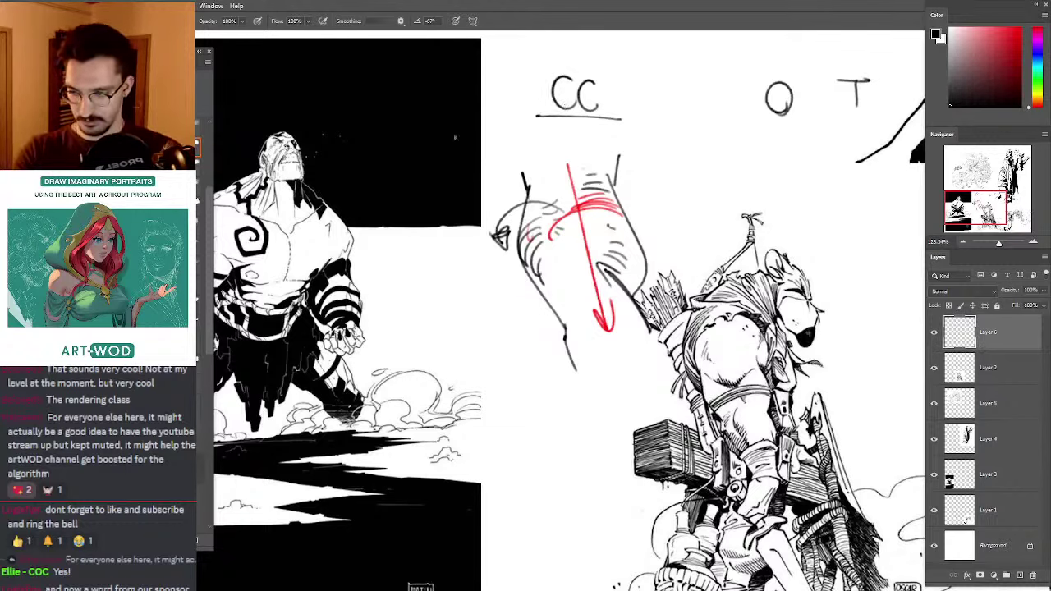
left_click_drag(643, 227, 519, 225)
key("ctrl+z")
mouse_move(606, 178)
left_mouse_down()
mouse_move(636, 294)
mouse_move(649, 267)
mouse_move(656, 272)
mouse_move(625, 288)
left_mouse_up()
key("ctrl+z")
key("ctrl+z")
key("ctrl+z")
Step: Brush black hatching inside the second contour's lower bulge, undoing the unwanted strokes
mouse_move(641, 288)
left_mouse_down()
mouse_move(653, 275)
mouse_move(625, 295)
left_mouse_up()
key("ctrl+z")
key("ctrl+z")
key("ctrl+z")
key("ctrl+z")
key("ctrl+z")
key("ctrl+z")
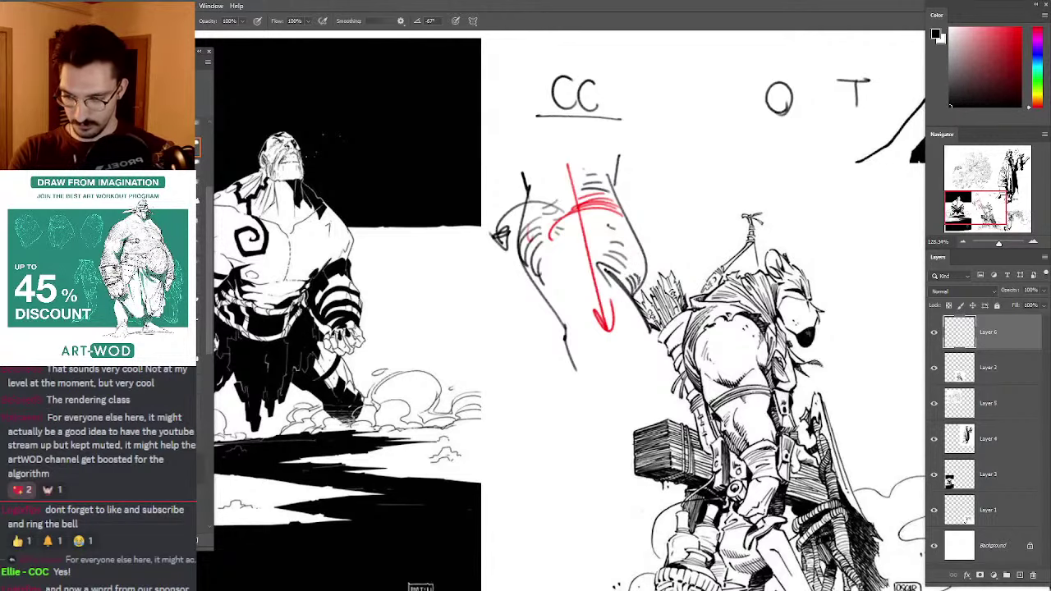
Step: Brush a small right-angle symbol beside the letters CC
left_click_drag(554, 190, 537, 264)
mouse_move(603, 174)
left_mouse_down()
mouse_move(647, 171)
mouse_move(621, 174)
left_mouse_up()
key("ctrl+z")
mouse_move(622, 133)
left_mouse_down()
mouse_move(629, 171)
mouse_move(585, 174)
left_mouse_up()
key("ctrl+z")
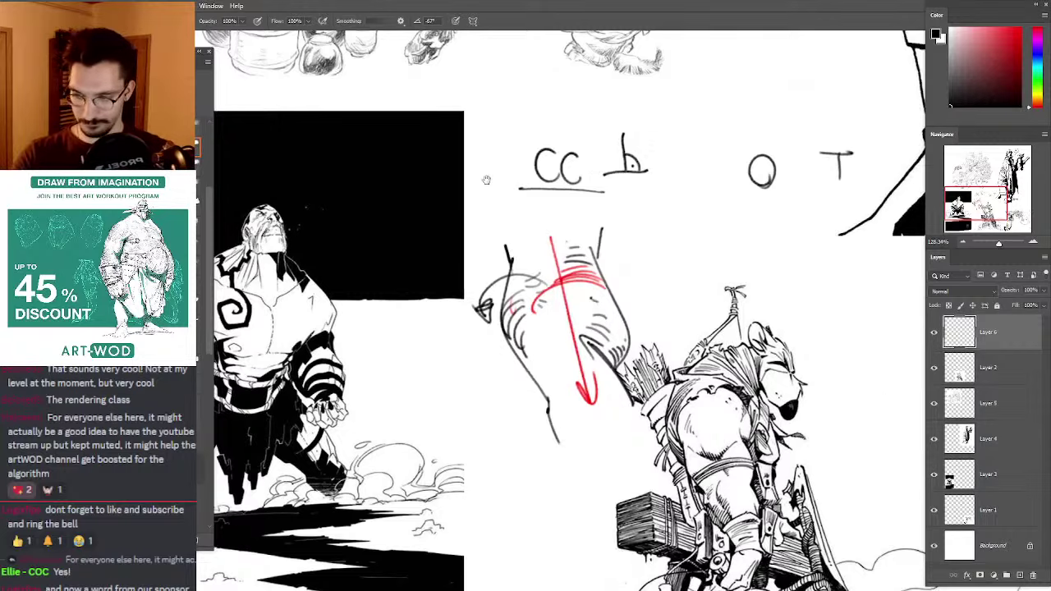
Step: Brush a small circle crossed by curved lines below the right-angle symbol
scroll(566, 328, "down", 1)
mouse_move(651, 215)
left_mouse_down()
mouse_move(625, 206)
mouse_move(658, 209)
mouse_move(654, 188)
mouse_move(657, 205)
left_mouse_up()
key("ctrl+z")
key("ctrl+z")
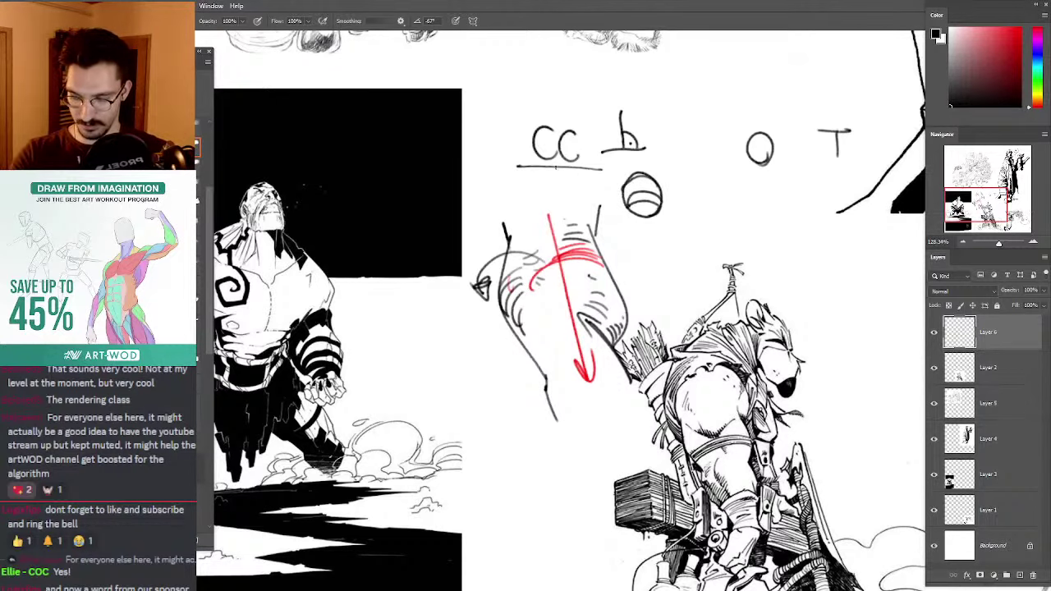
Step: Examine the hatching on the archer's arm and lower legs
left_click_drag(559, 258, 566, 211)
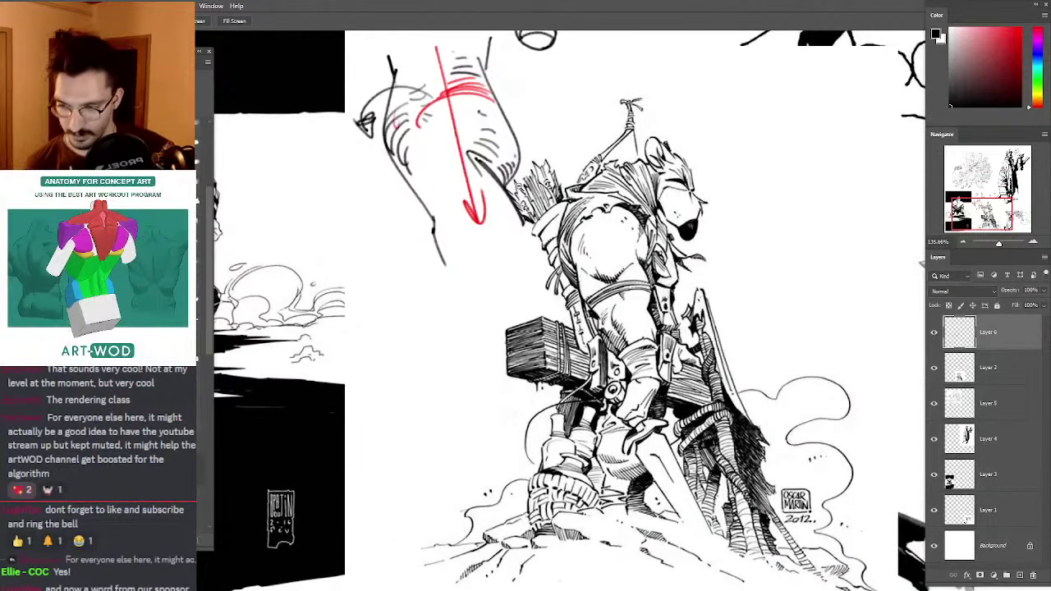
mouse_move(583, 286)
left_mouse_down()
mouse_move(614, 286)
mouse_move(657, 195)
left_mouse_up()
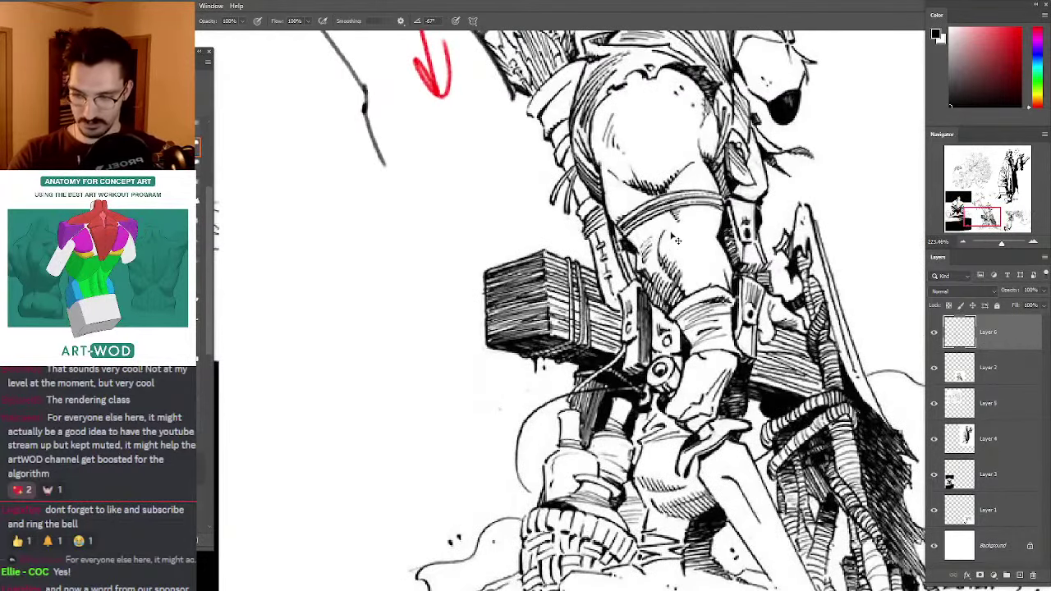
key("ctrl+z")
key("ctrl+z")
key("ctrl+z")
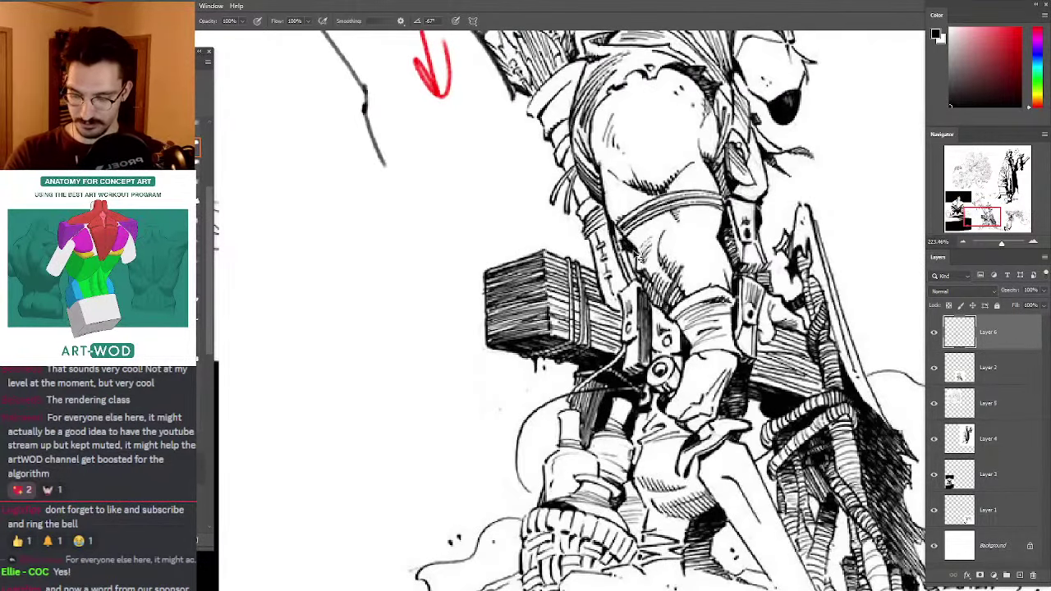
mouse_move(653, 303)
left_mouse_down()
mouse_move(699, 309)
mouse_move(674, 259)
left_mouse_up()
left_click_drag(653, 481, 675, 283)
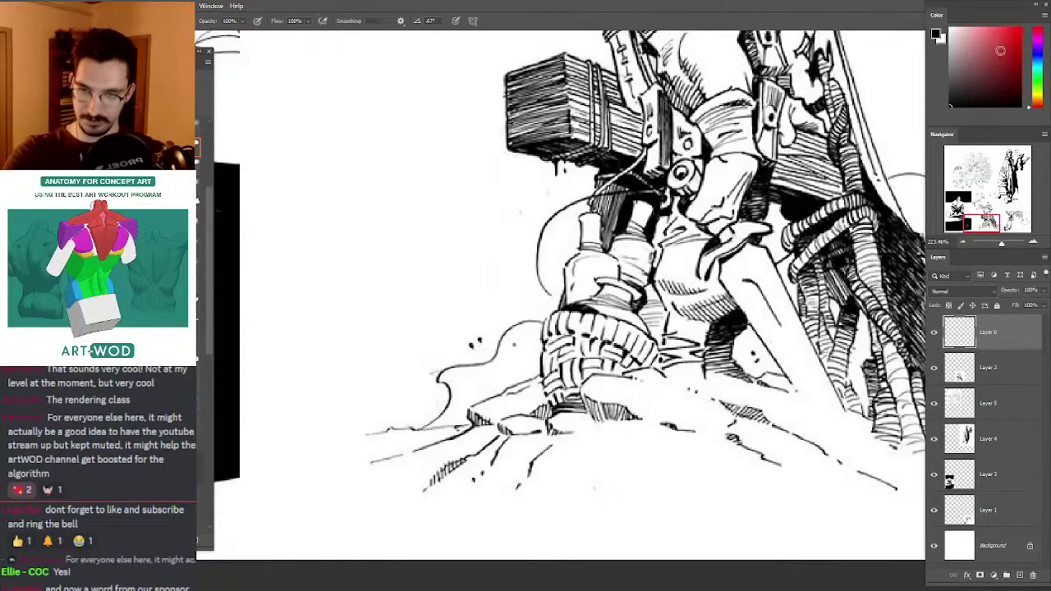
Step: Try red hatch strokes across the shaded knee of the archer and undo them
left_click_drag(1000, 51, 1022, 28)
left_click_drag(691, 286, 666, 288)
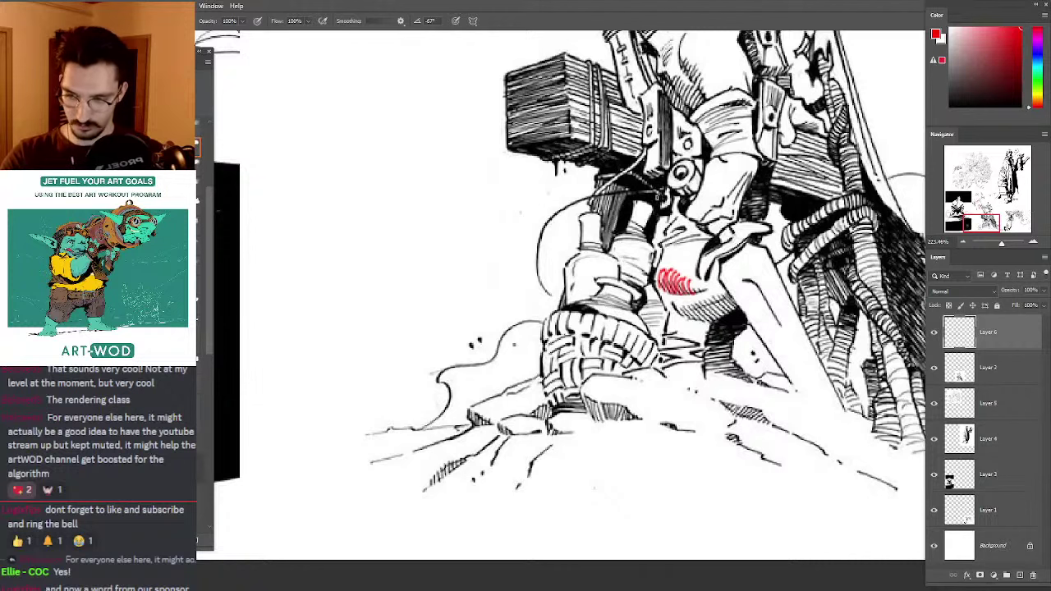
left_click_drag(688, 141, 672, 311)
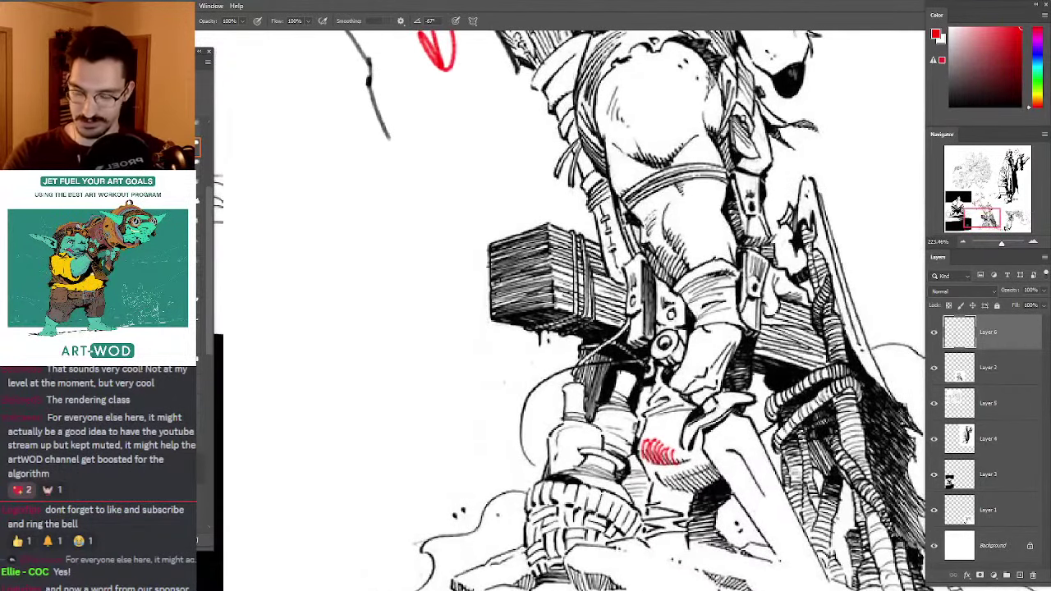
key("ctrl+z")
key("ctrl+z")
key("ctrl+z")
key("ctrl+z")
key("ctrl+z")
key("ctrl+z")
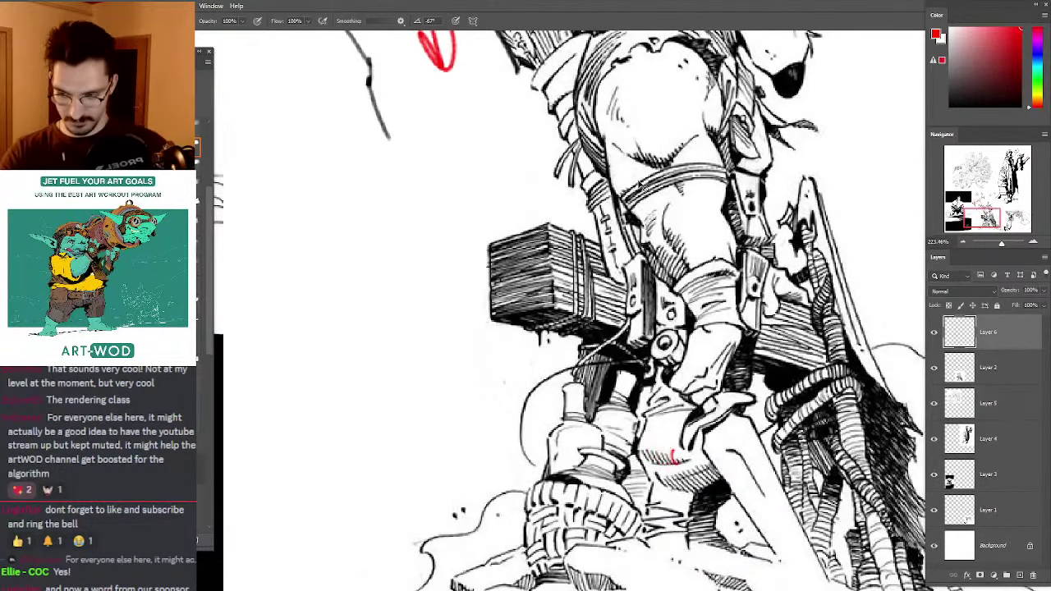
key("ctrl+z")
Step: Try red diagonal hatch strokes over the shading on the archer's forearm above the cuff and undo them
mouse_move(446, 156)
left_mouse_down()
mouse_move(569, 297)
mouse_move(540, 265)
left_mouse_up()
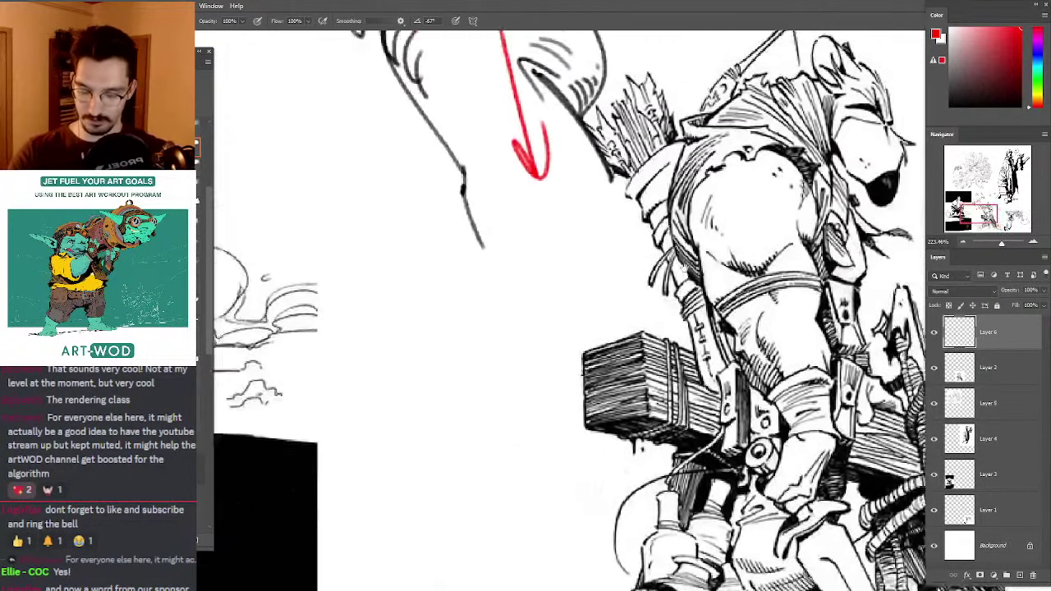
mouse_move(783, 337)
left_mouse_down()
mouse_move(686, 254)
mouse_move(670, 313)
left_mouse_up()
left_click_drag(687, 274, 671, 305)
left_click_drag(681, 265, 667, 300)
key("ctrl+z")
key("ctrl+z")
key("ctrl+z")
left_click_drag(683, 265, 664, 308)
left_click_drag(675, 256, 656, 301)
left_click_drag(658, 263, 649, 296)
left_click_drag(648, 253, 642, 281)
key("ctrl+z")
key("ctrl+z")
key("ctrl+z")
key("ctrl+z")
key("ctrl+z")
key("ctrl+z")
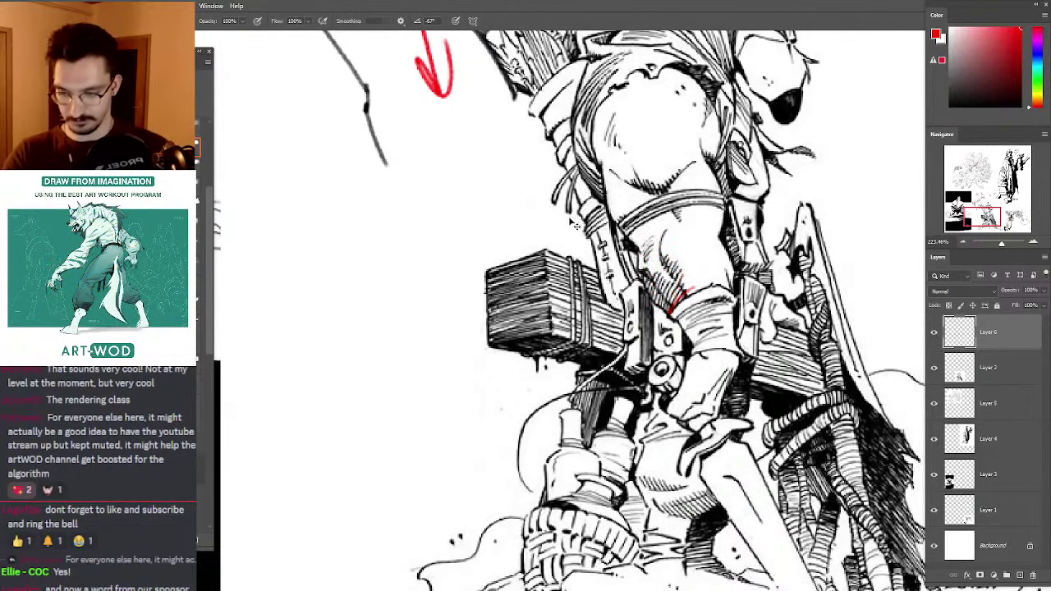
key("ctrl+z")
Step: Restore the default black colour and brush a rough rectangular frame around the CC, O and T notes
mouse_move(493, 157)
left_mouse_down()
mouse_move(613, 377)
mouse_move(619, 319)
left_mouse_up()
left_click_drag(619, 319, 544, 255)
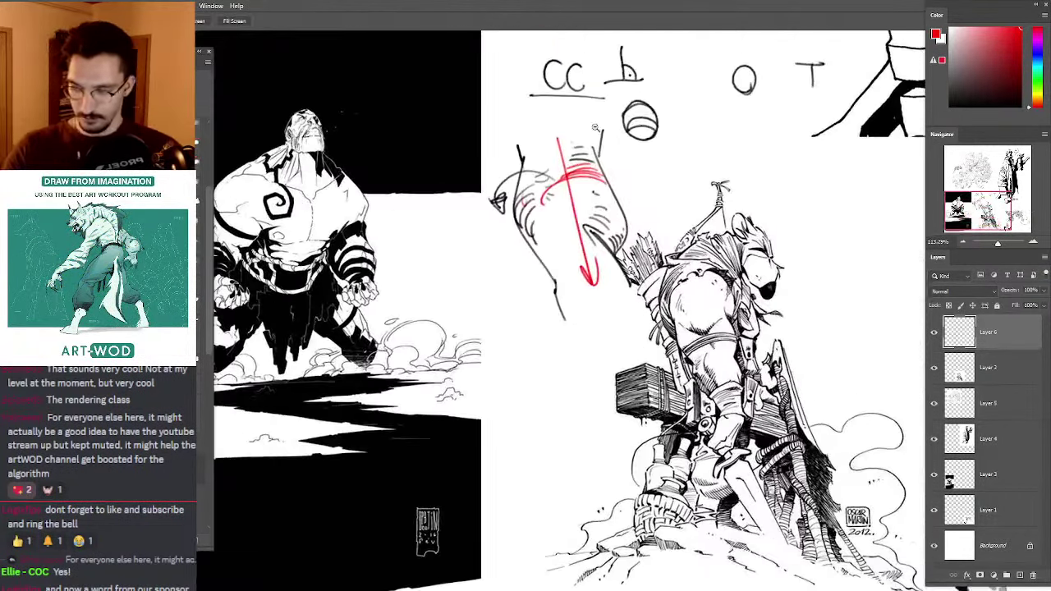
key("d")
mouse_move(616, 143)
left_mouse_down()
mouse_move(550, 177)
mouse_move(604, 85)
mouse_move(462, 127)
left_mouse_up()
key("ctrl+z")
left_click_drag(617, 159, 601, 165)
mouse_move(755, 181)
left_mouse_down()
mouse_move(674, 82)
mouse_move(403, 73)
mouse_move(395, 262)
left_mouse_up()
left_click_drag(752, 105, 762, 340)
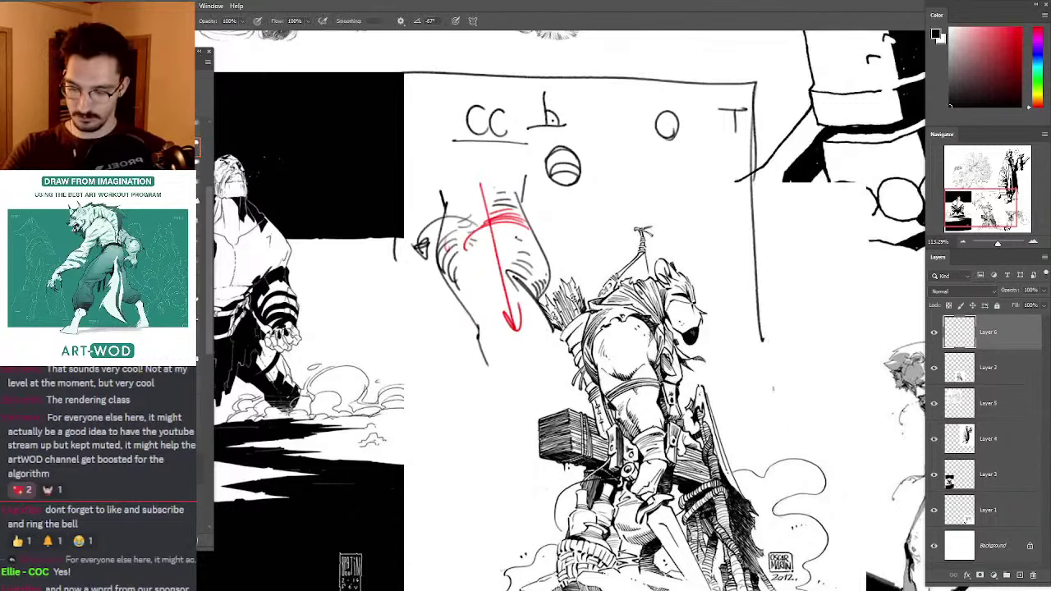
left_click_drag(780, 401, 423, 359)
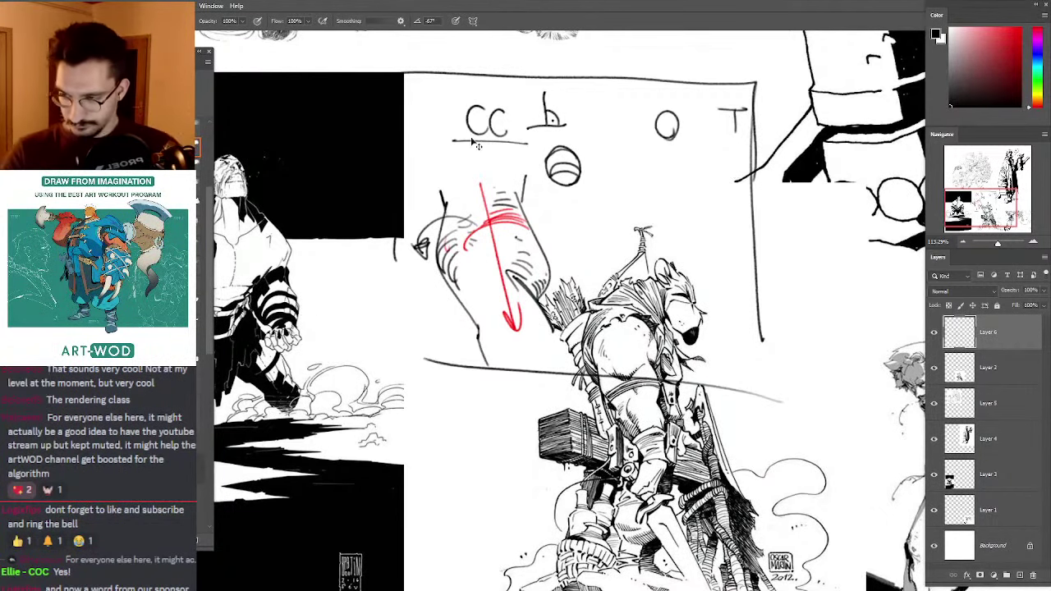
Step: Try brushing a curved arc over the top of the frame and undo the strokes
mouse_move(472, 142)
left_mouse_down()
mouse_move(460, 106)
mouse_move(475, 160)
left_mouse_up()
left_click_drag(768, 165, 445, 109)
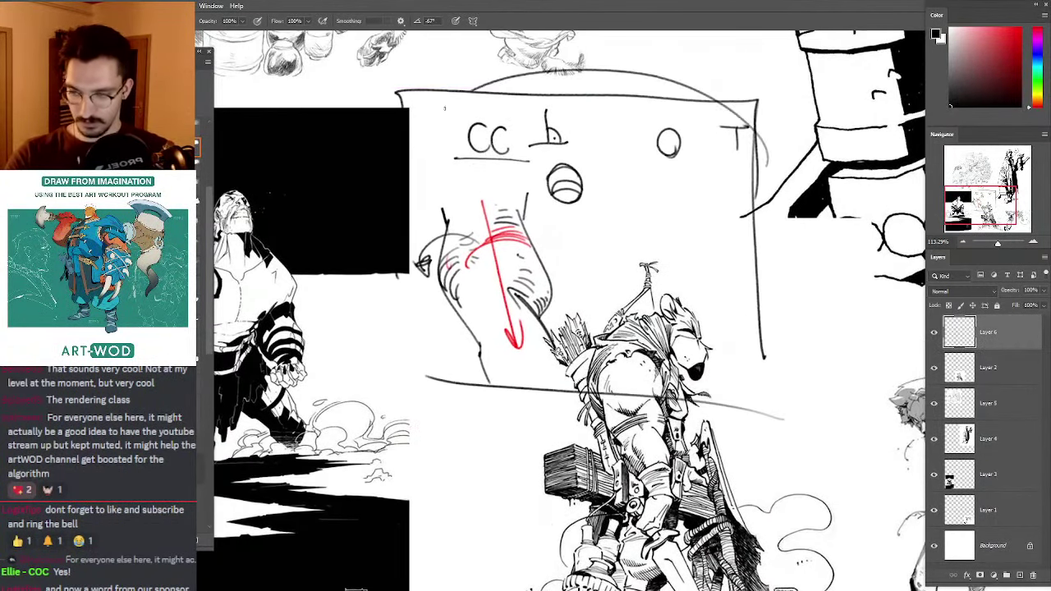
key("ctrl+z")
mouse_move(768, 141)
left_mouse_down()
mouse_move(593, 195)
mouse_move(594, 89)
mouse_move(752, 116)
mouse_move(452, 107)
mouse_move(581, 195)
left_mouse_up()
key("ctrl+z")
key("ctrl+z")
Step: Lasso the letter T, move it closer to the O inside the frame, and deselect it
key("l")
mouse_move(743, 156)
left_mouse_down()
mouse_move(711, 146)
mouse_move(716, 154)
left_mouse_up()
key("ctrl+d")
key("b")
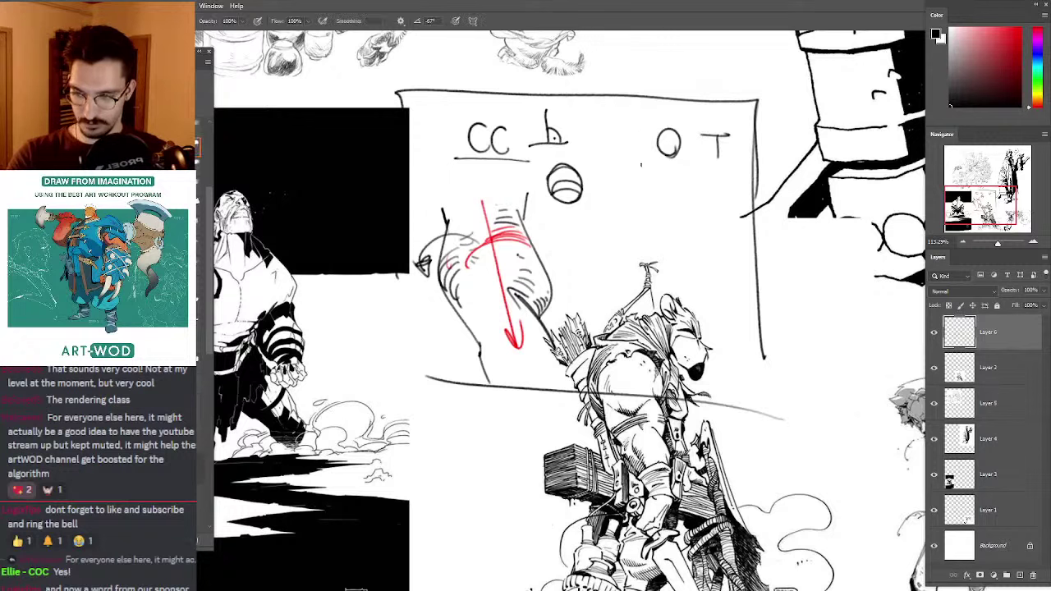
key("l")
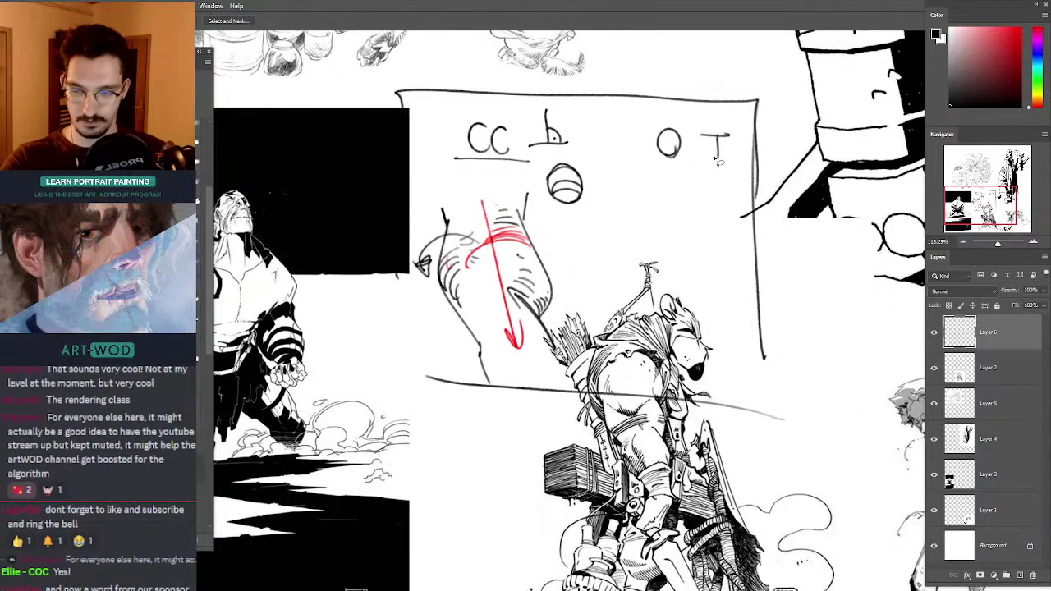
key("b")
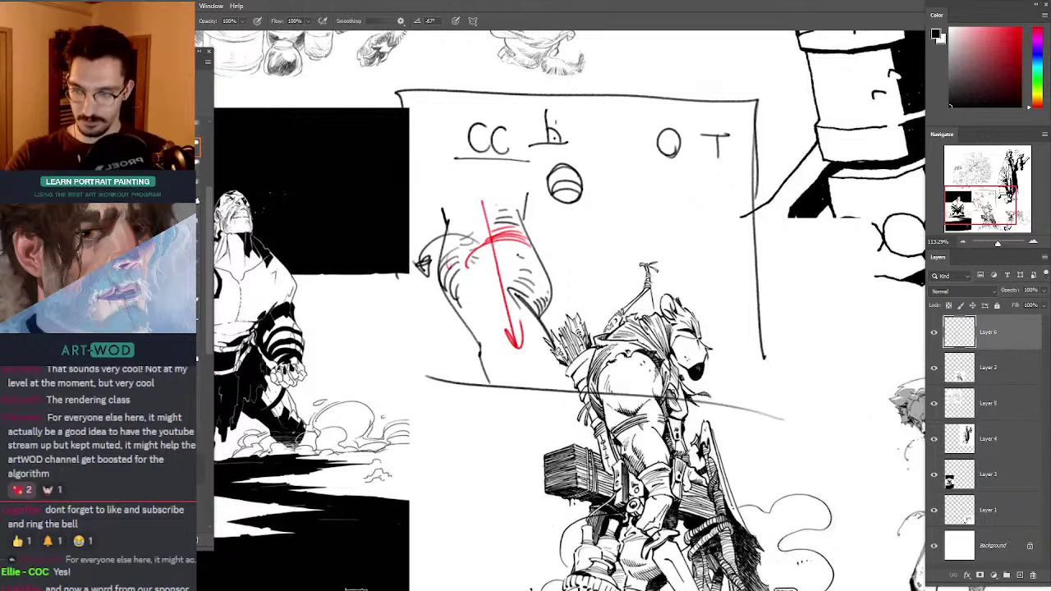
Step: Brush a curly brace above the frame and letter LINE over its centre, undoing the stray stroke
left_click_drag(535, 195, 509, 206)
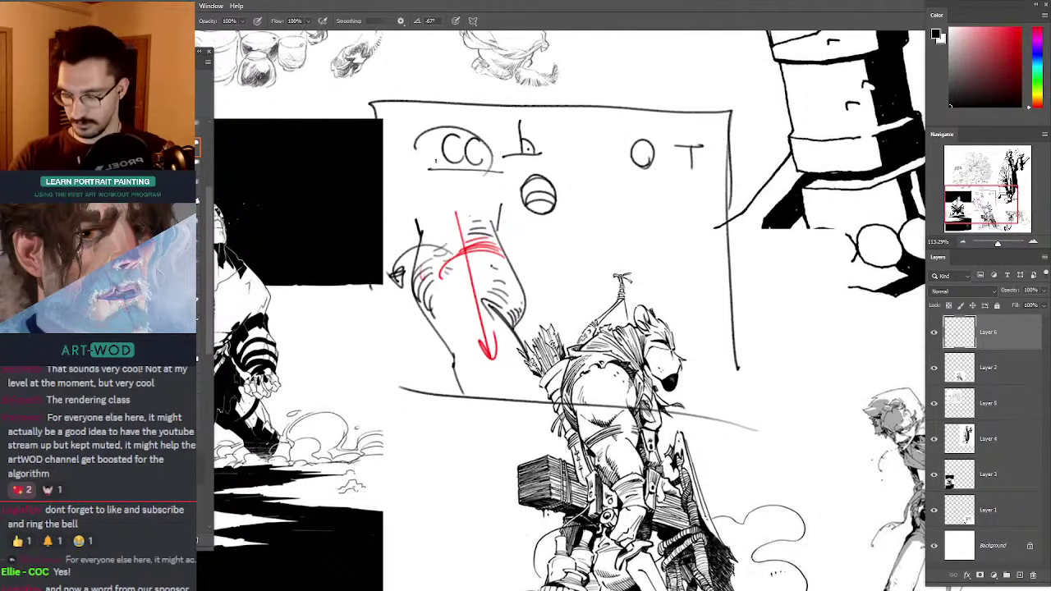
mouse_move(430, 93)
left_mouse_down()
mouse_move(465, 140)
mouse_move(534, 140)
left_mouse_up()
mouse_move(548, 122)
left_mouse_down()
mouse_move(544, 140)
mouse_move(563, 141)
left_mouse_up()
left_click_drag(567, 123, 599, 133)
left_click_drag(581, 123, 600, 118)
mouse_move(419, 153)
left_mouse_down()
mouse_move(607, 140)
mouse_move(775, 195)
mouse_move(565, 141)
mouse_move(372, 167)
left_mouse_up()
key("ctrl+z")
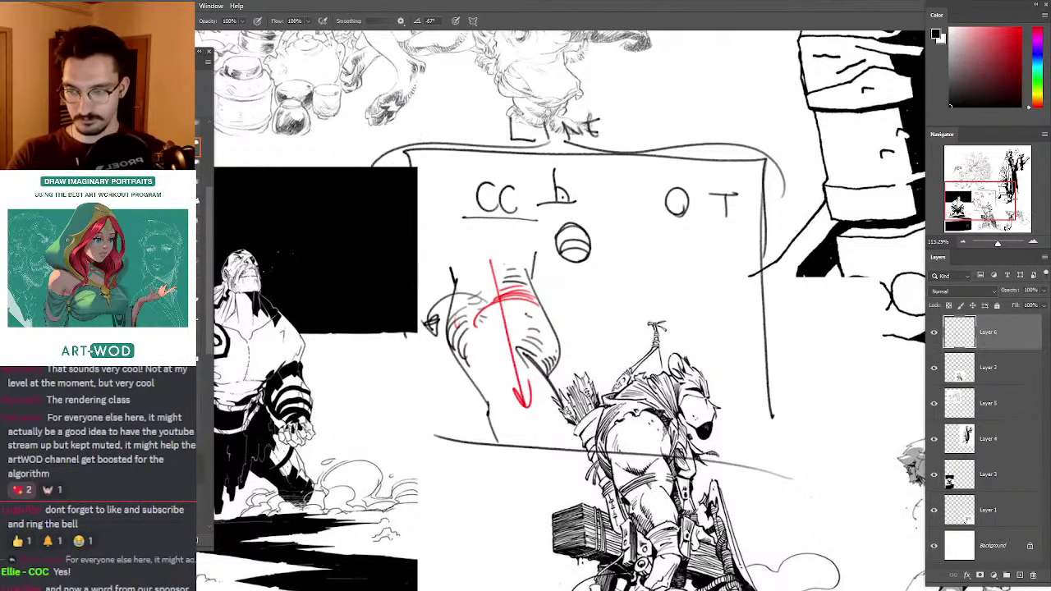
Step: Brush a plus sign on the frame's right edge and the letters AO beside it
left_click_drag(608, 320, 533, 297)
mouse_move(676, 329)
left_mouse_down()
mouse_move(707, 334)
mouse_move(691, 359)
left_mouse_up()
key("ctrl+z")
left_click_drag(668, 334, 708, 333)
mouse_move(688, 312)
left_mouse_down()
mouse_move(692, 357)
mouse_move(746, 355)
mouse_move(764, 333)
left_mouse_up()
Step: Compare the shading of the coat figure, the archer and the grey-toned fighter on the reference sheet
mouse_move(679, 264)
left_mouse_down()
mouse_move(602, 198)
mouse_move(630, 213)
mouse_move(606, 215)
mouse_move(624, 212)
mouse_move(463, 504)
left_mouse_up()
left_click_drag(632, 283, 654, 288)
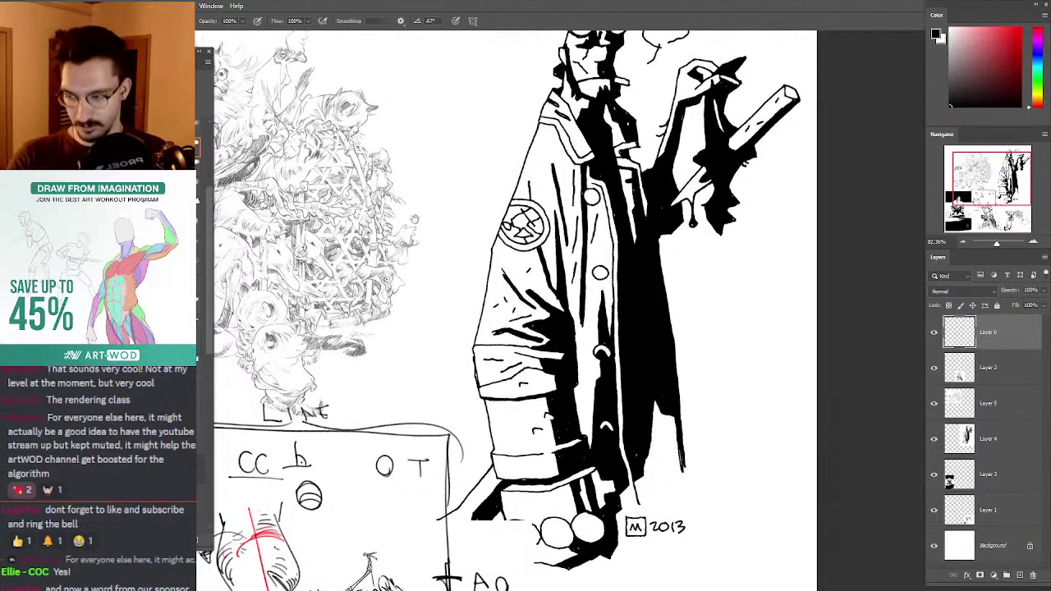
left_click_drag(357, 377, 537, 181)
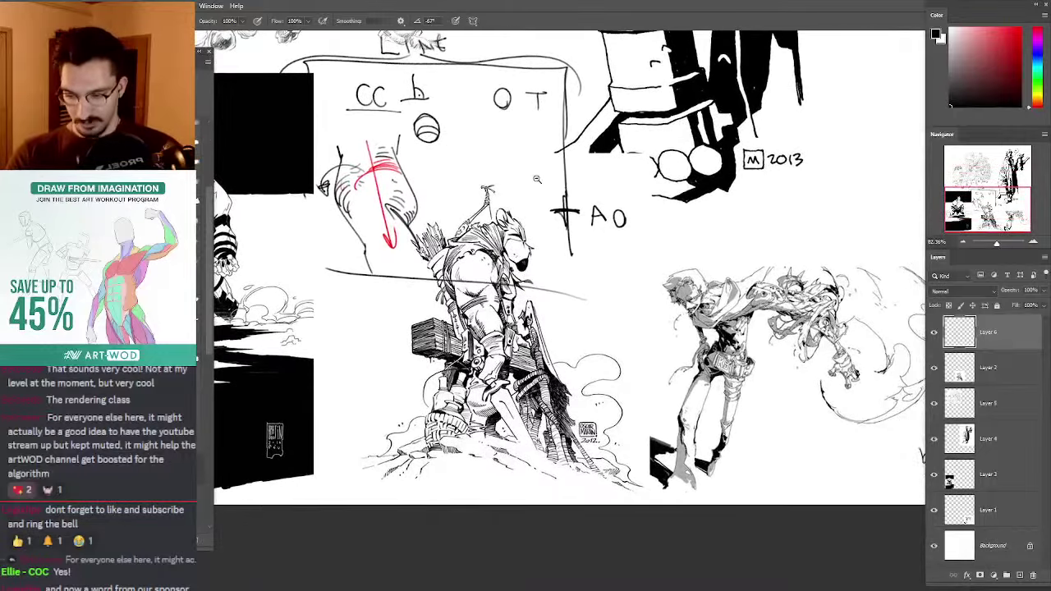
left_click_drag(377, 197, 495, 125)
left_click_drag(503, 256, 550, 263)
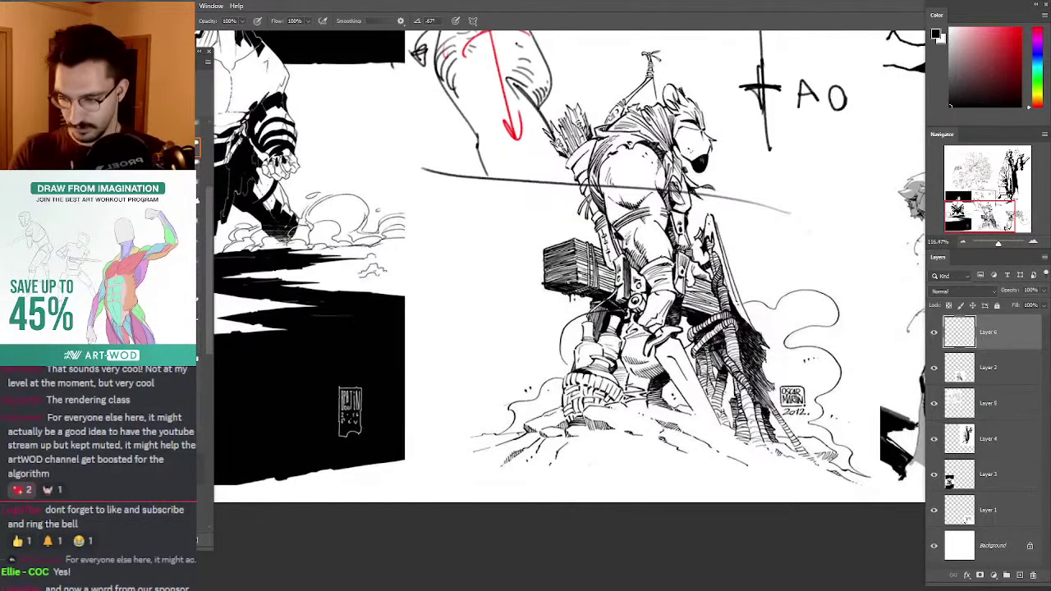
mouse_move(493, 215)
left_mouse_down()
mouse_move(575, 270)
mouse_move(528, 230)
left_mouse_up()
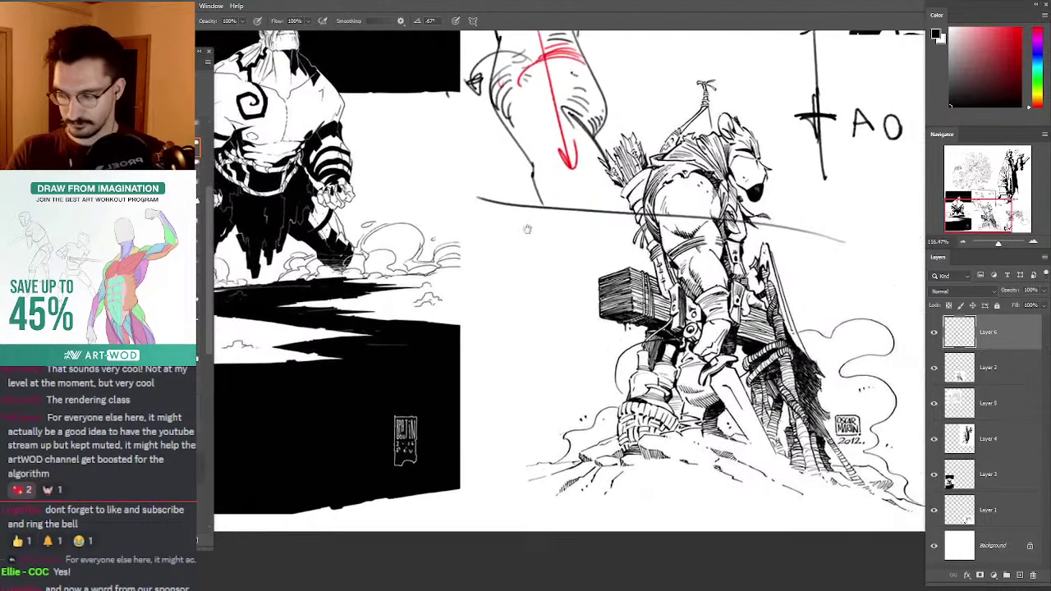
mouse_move(600, 223)
left_mouse_down()
mouse_move(532, 211)
mouse_move(578, 212)
left_mouse_up()
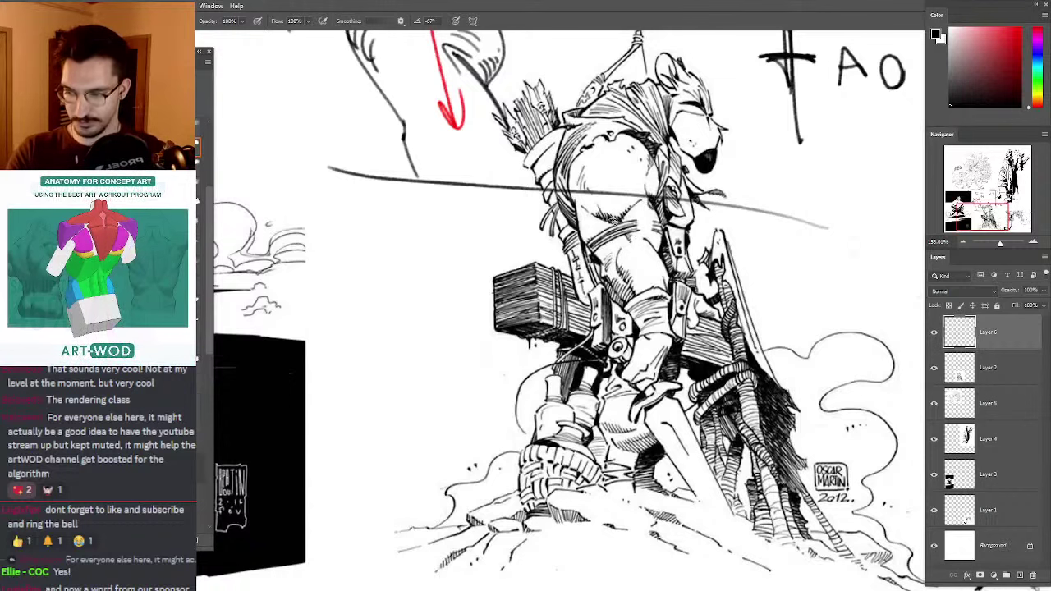
left_click_drag(652, 239, 563, 345)
left_click_drag(580, 226, 580, 247)
scroll(524, 166, "down", 3)
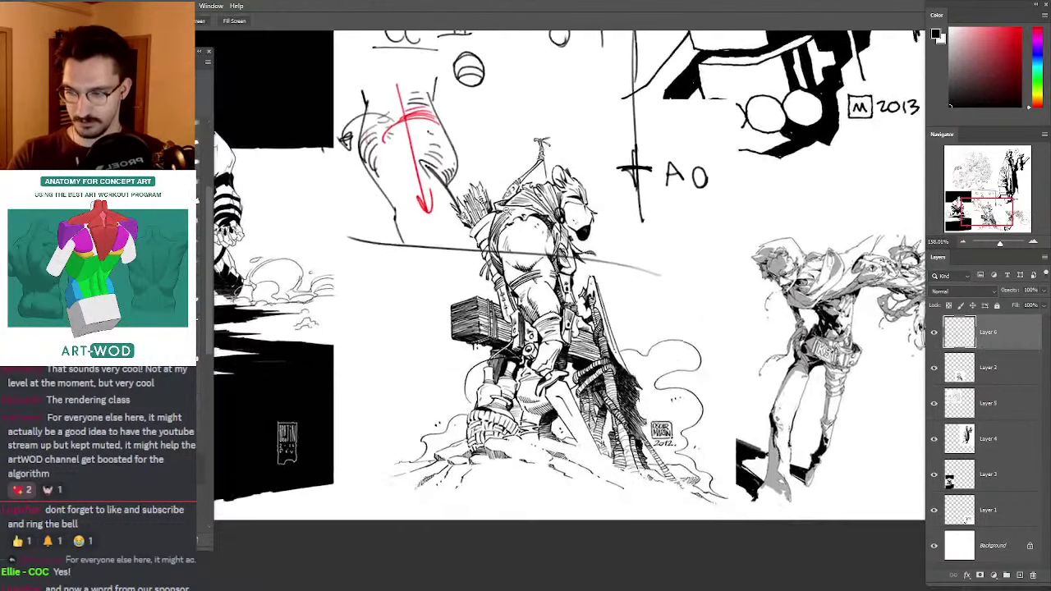
left_click_drag(467, 182, 354, 167)
scroll(752, 271, "up", 6)
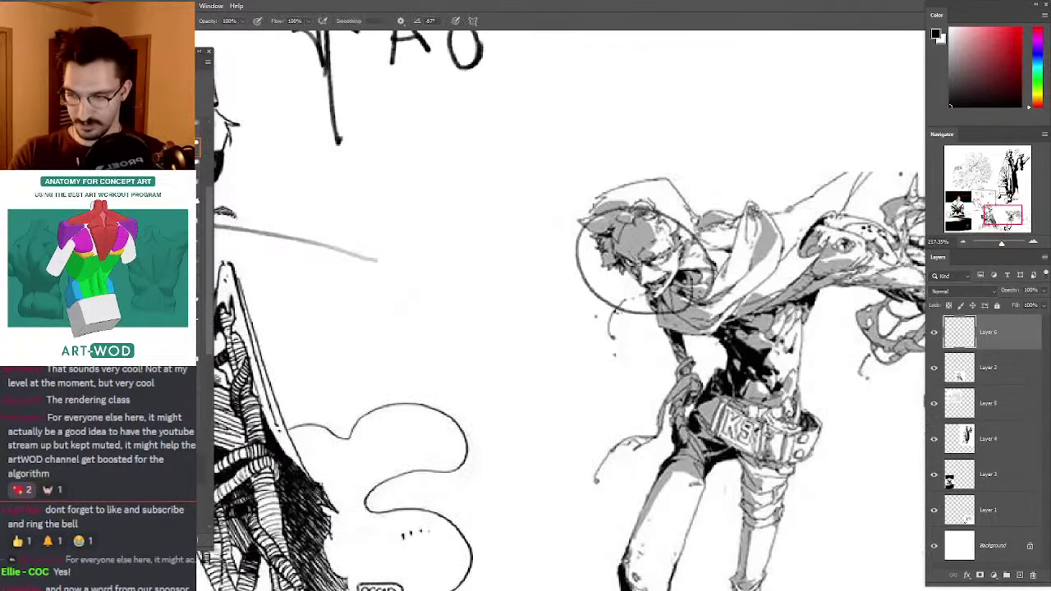
scroll(509, 197, "down", 3)
key("b")
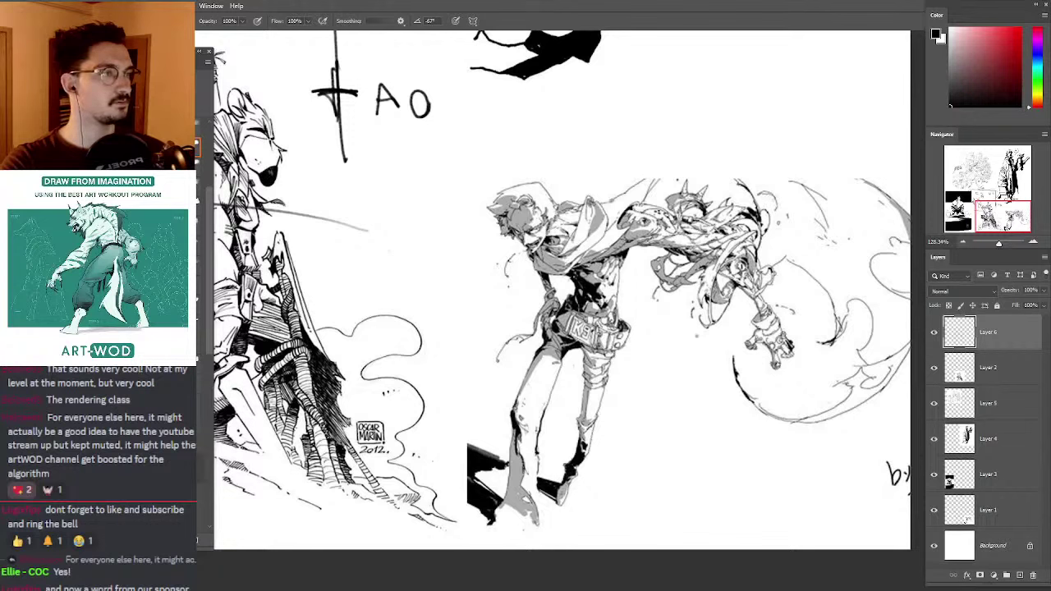
Step: Paste the grey-background tree scene and the armoured warrior sketch as references, then shrink the warrior sketch and place it beside the AO label
key("ctrl+v")
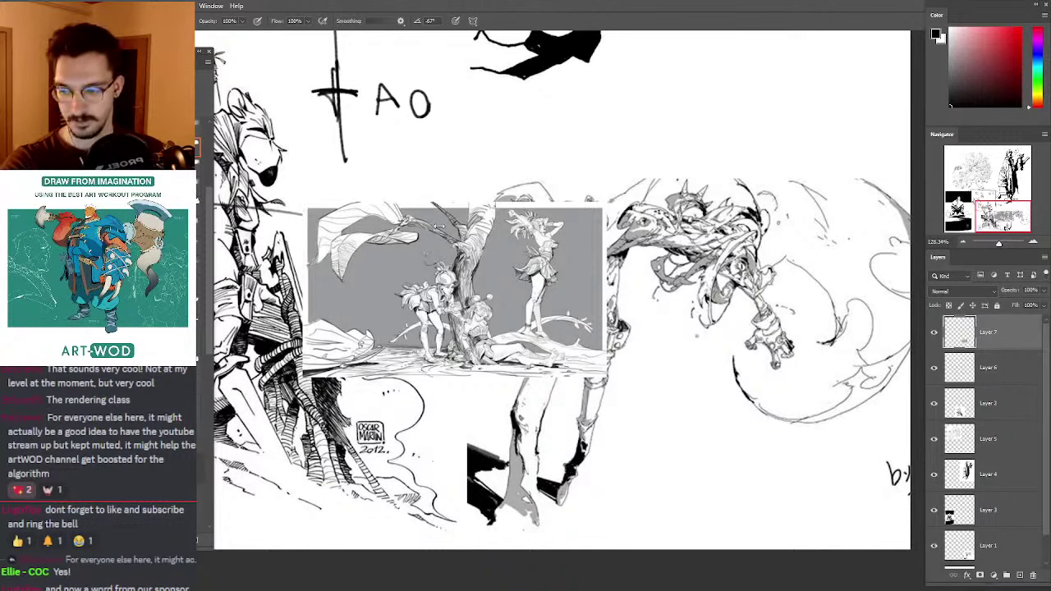
key("ctrl+v")
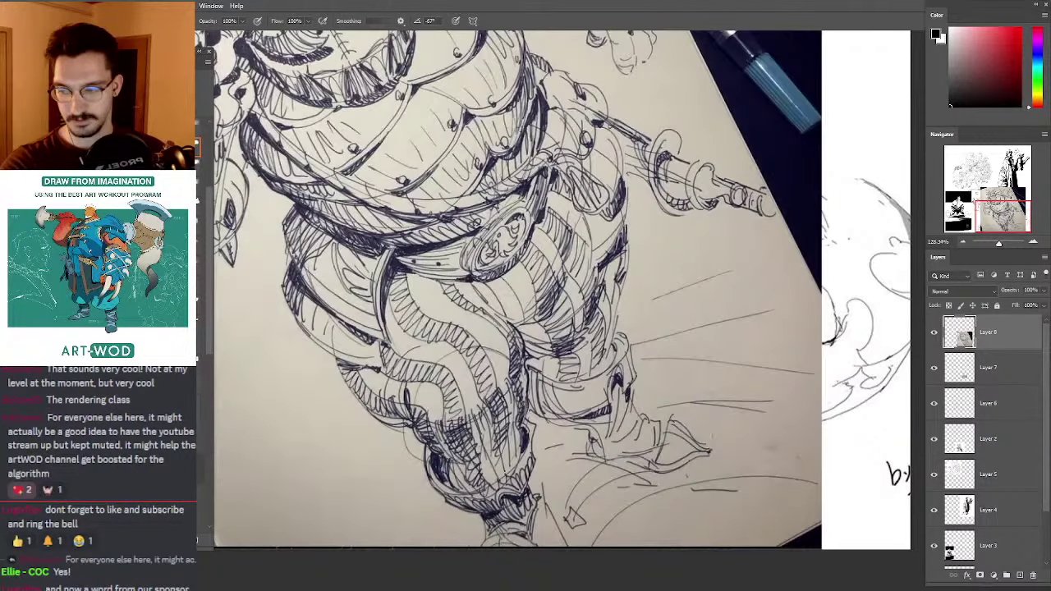
left_click_drag(669, 136, 613, 191)
key("ctrl+t")
left_click_drag(503, 121, 598, 155)
key("Return")
Step: Enlarge the grey-background tree scene to about 187% and place it over the archer
mouse_move(582, 195)
left_mouse_down()
mouse_move(589, 169)
mouse_move(596, 204)
left_mouse_up()
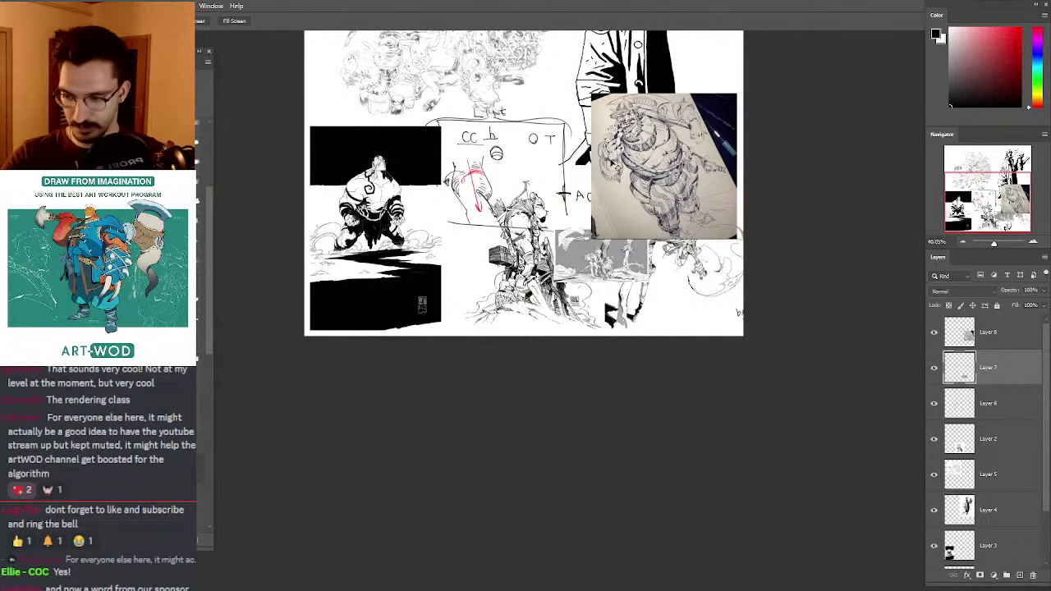
left_click_drag(531, 235, 480, 249)
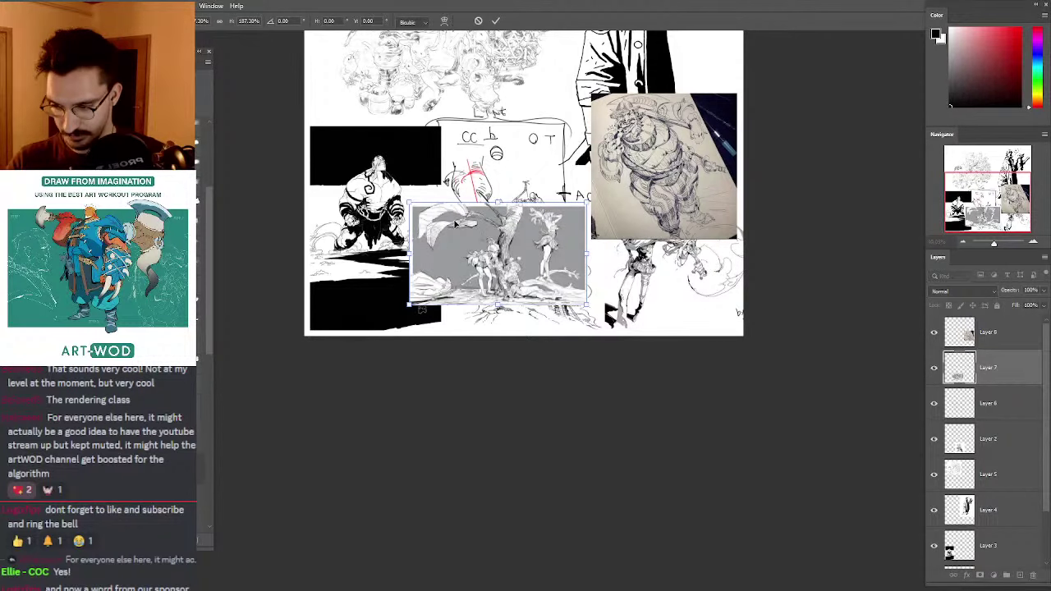
key("Return")
Step: Add a new layer above the references and brush a red curve along the armour edge below the warrior's shoulder
key("z")
left_click(456, 223)
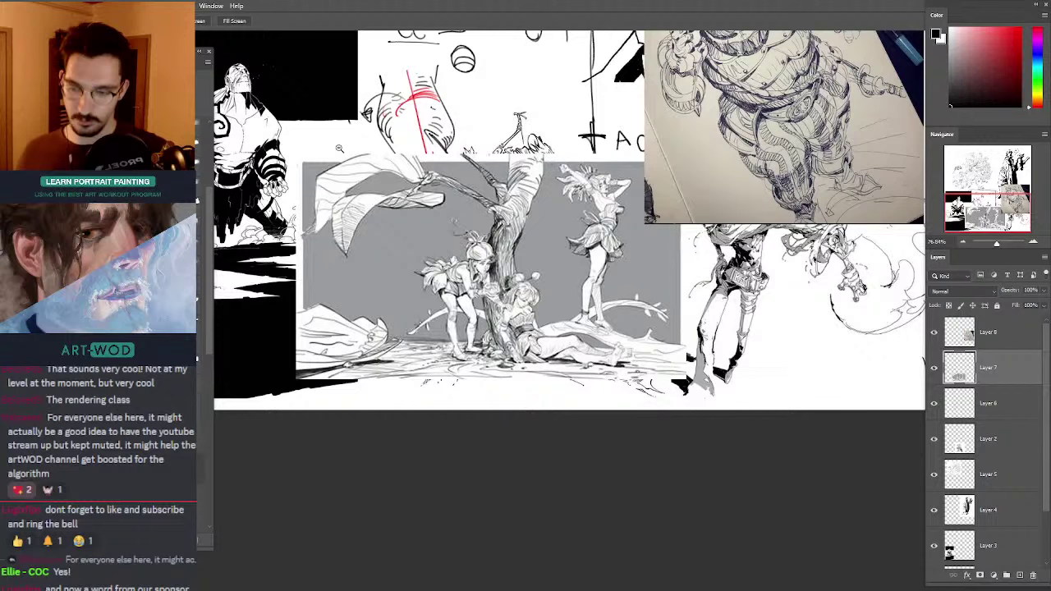
mouse_move(703, 71)
left_mouse_down()
mouse_move(592, 195)
mouse_move(602, 150)
mouse_move(563, 214)
left_mouse_up()
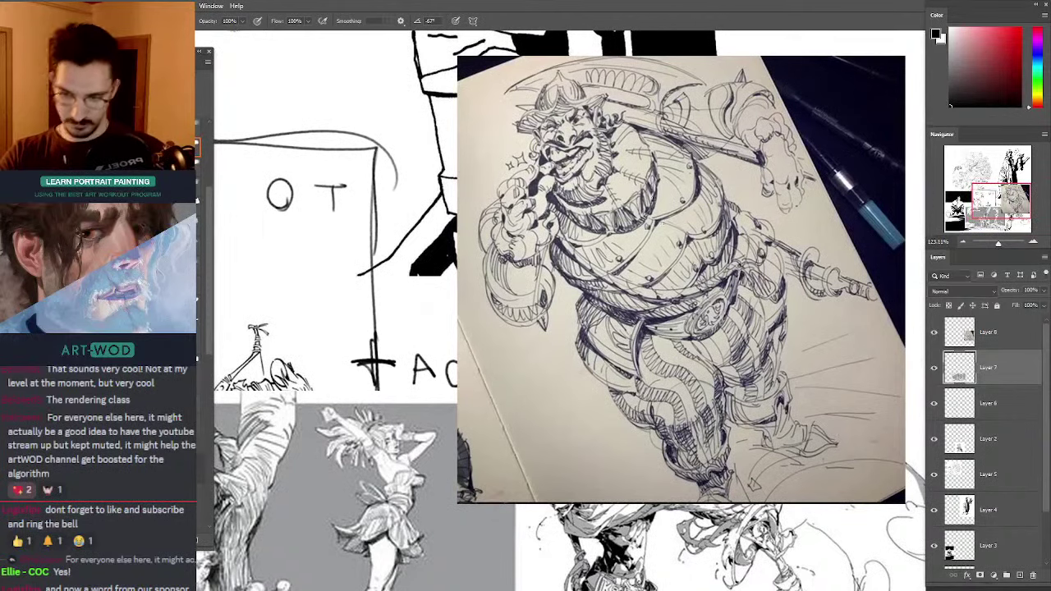
key("ctrl+shift+alt+n")
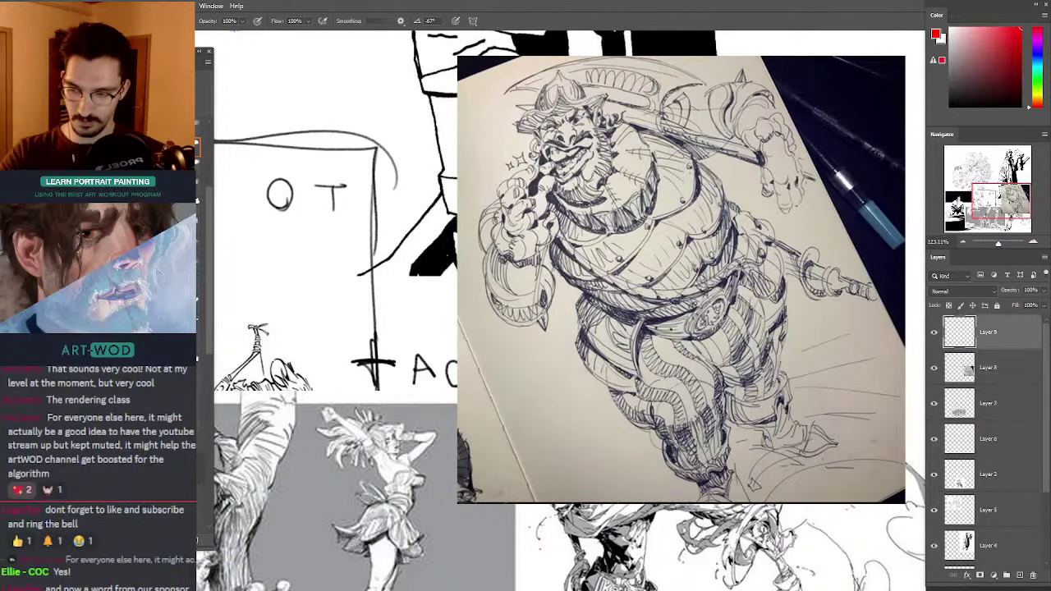
left_click_drag(695, 165, 693, 197)
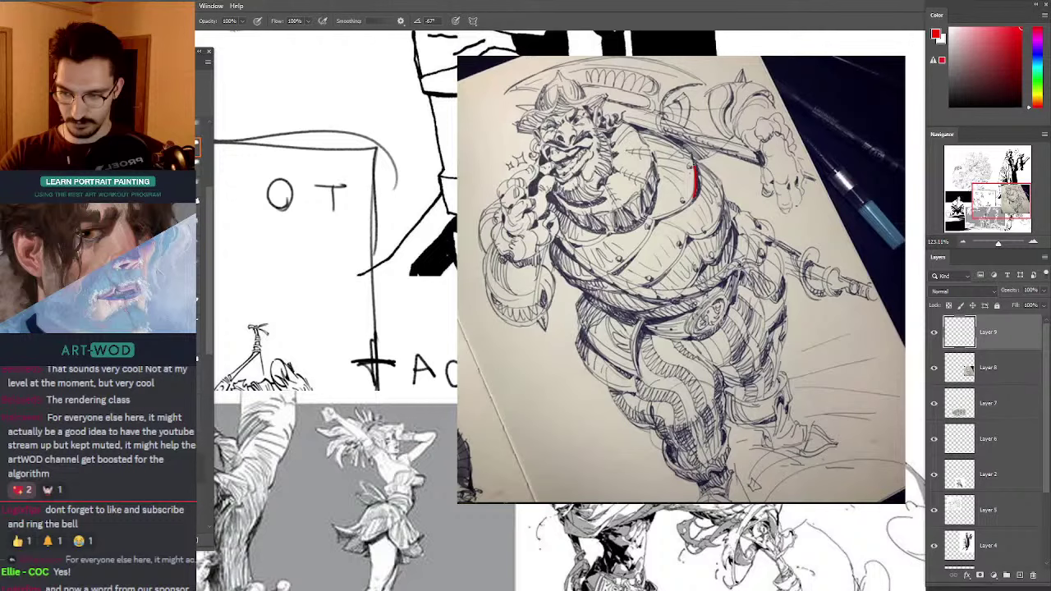
left_click_drag(694, 159, 699, 187)
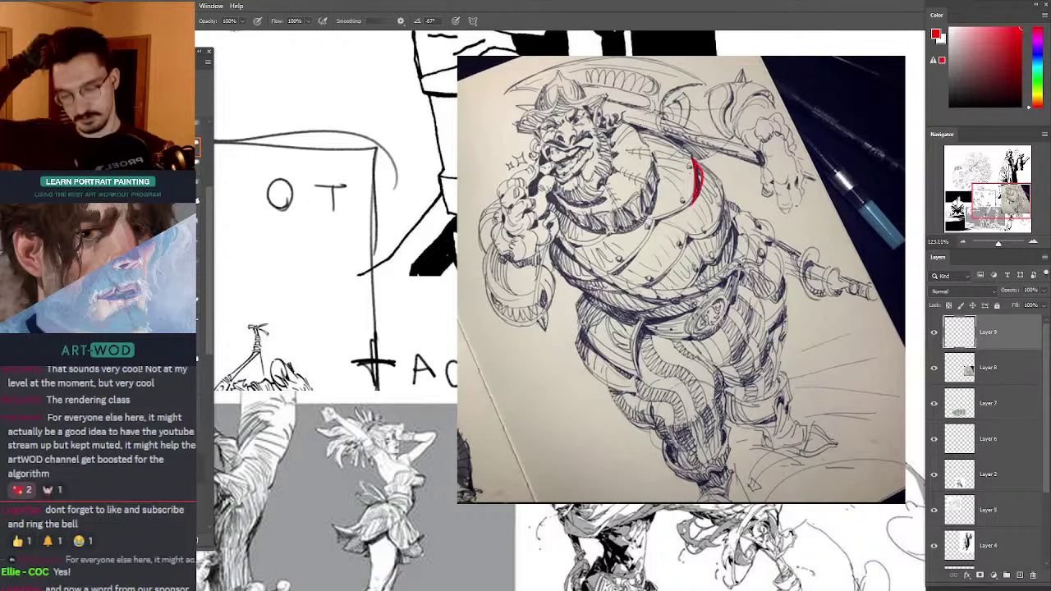
Step: Undo the red shoulder curve and try a thick red accent along the sash edge below the warrior's belt
key("ctrl+z")
key("ctrl+z")
mouse_move(641, 330)
left_mouse_down()
mouse_move(637, 362)
mouse_move(648, 358)
mouse_move(638, 358)
left_mouse_up()
key("ctrl+z")
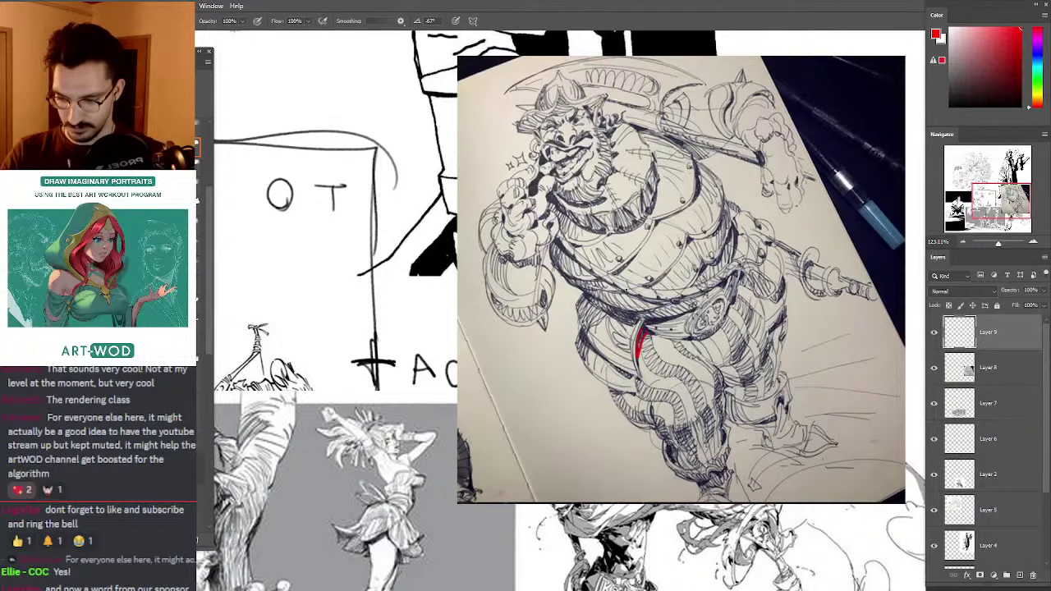
key("ctrl+z")
key("ctrl+z")
Step: Try red strokes forming a narrow wedge between the warrior's axe shaft and hip, and undo them
left_click_drag(763, 187, 757, 219)
key("ctrl+z")
key("ctrl+z")
mouse_move(740, 166)
left_mouse_down()
mouse_move(758, 220)
mouse_move(732, 153)
mouse_move(748, 180)
left_mouse_up()
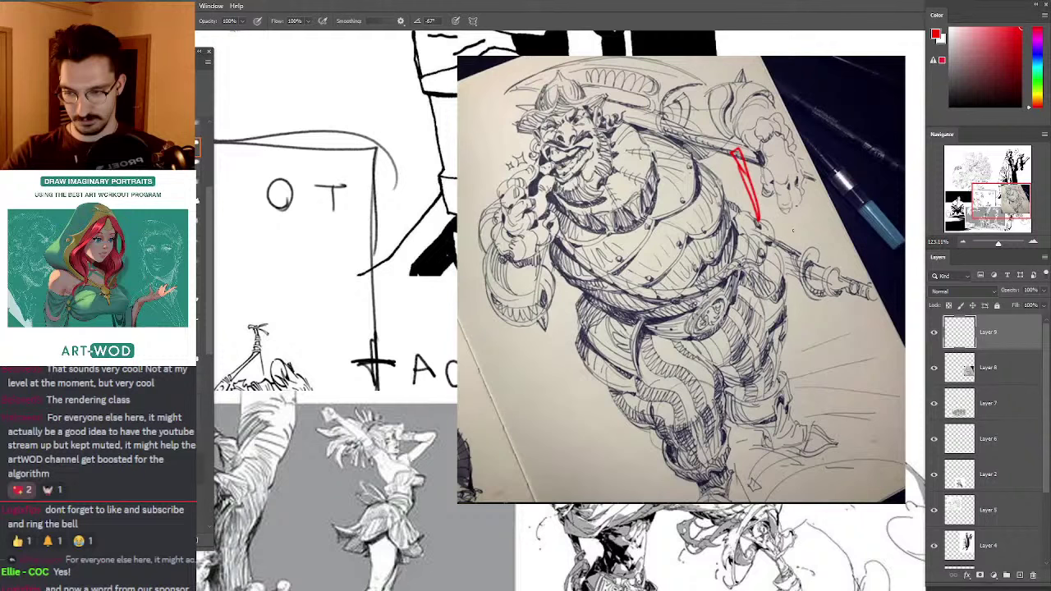
key("ctrl+z")
key("ctrl+z")
key("ctrl+z")
key("ctrl+z")
key("ctrl+z")
Step: Sample the paper colour from the warrior sketch, reset the brush to black and try a circle over the warrior's chest
left_click_drag(613, 168, 611, 224)
left_click(684, 240, "alt")
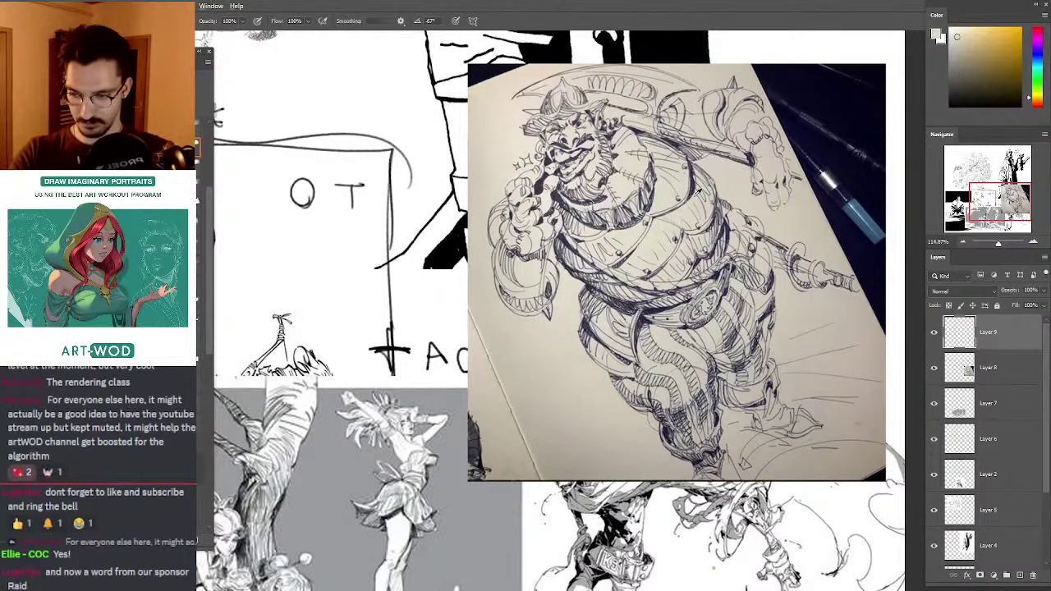
left_click(700, 250, "alt")
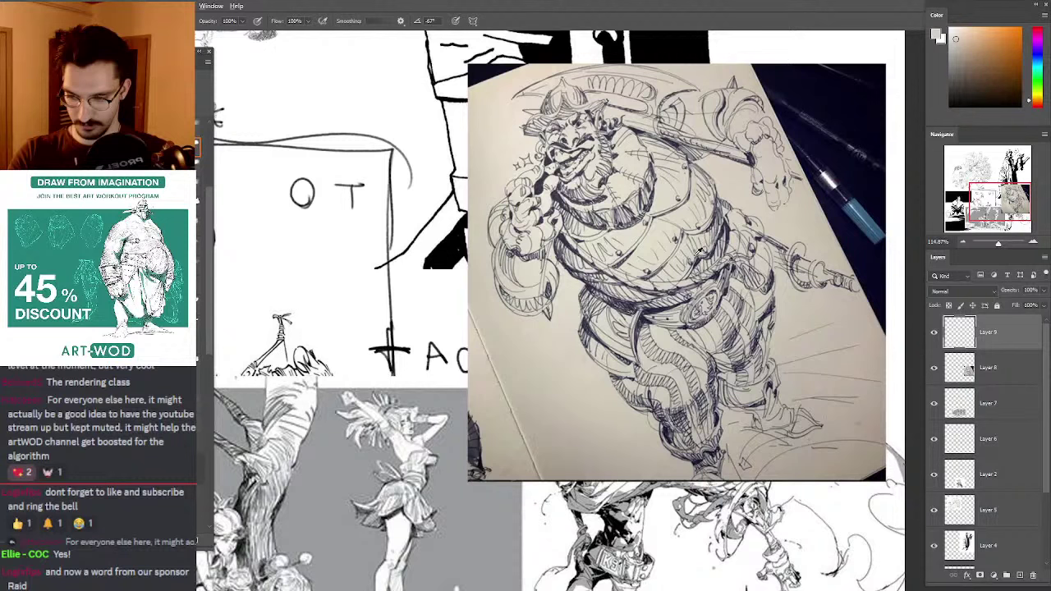
left_click(703, 253, "alt")
mouse_move(623, 207)
left_mouse_down()
mouse_move(592, 244)
mouse_move(618, 220)
left_mouse_up()
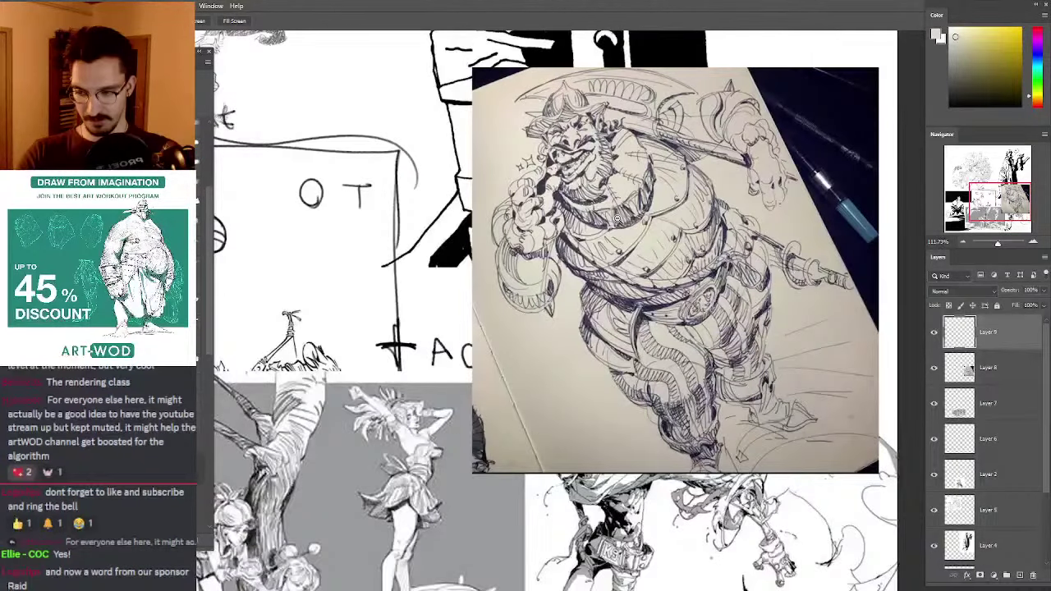
key("b")
key("d")
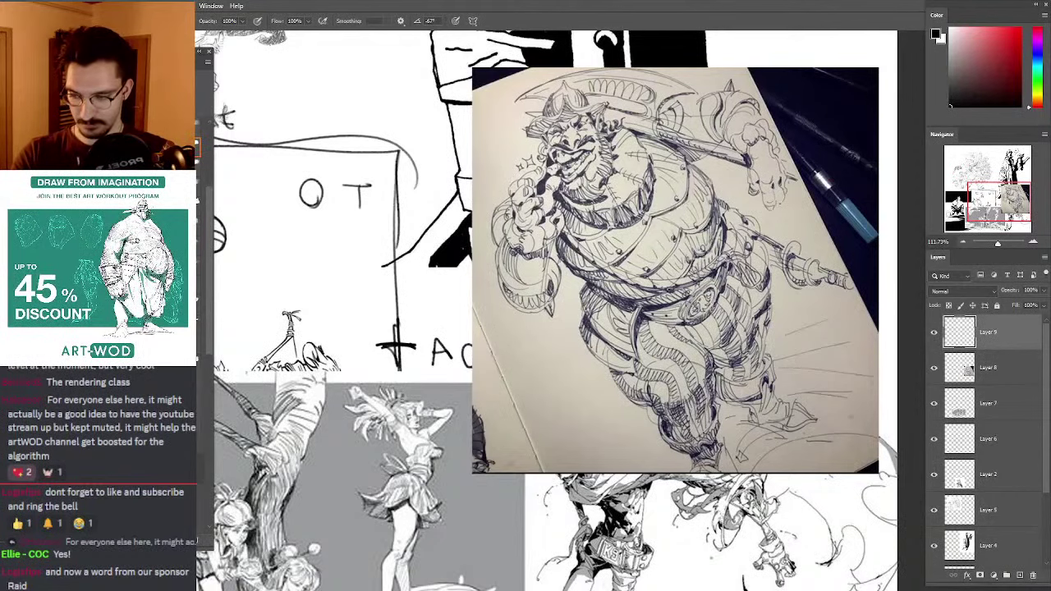
left_click_drag(657, 183, 686, 197)
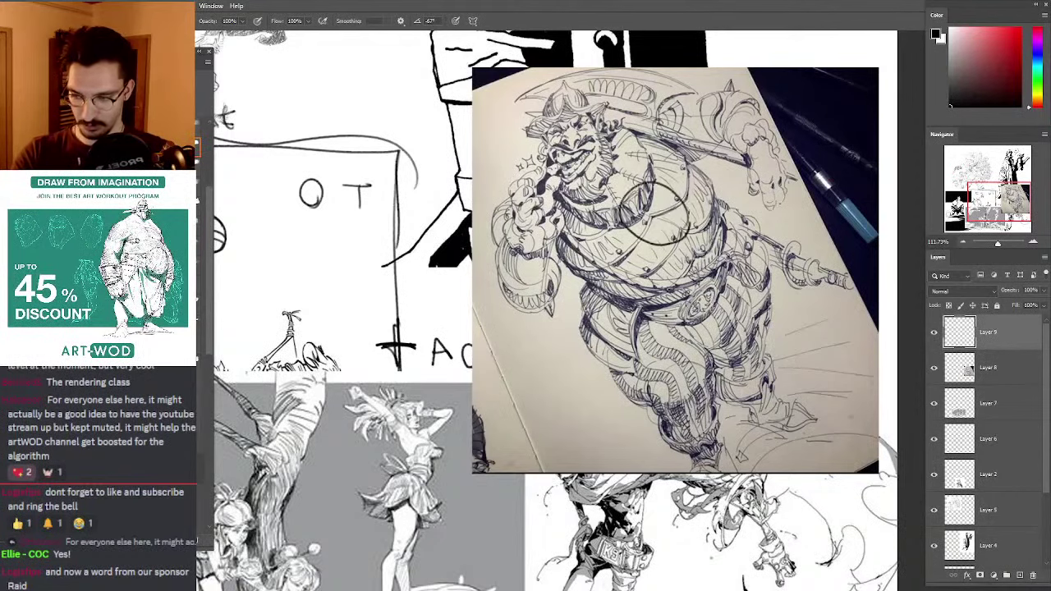
key("ctrl+z")
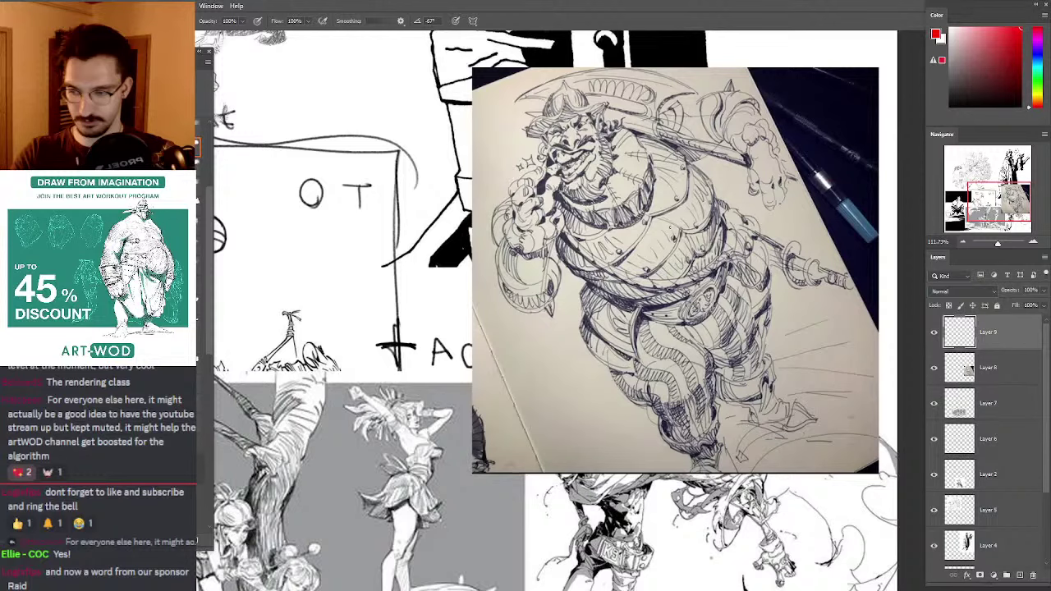
Step: Brush a red line along the warrior's chest plate overlap and delete the warrior and grey tree scene references with their notes layer
left_click_drag(649, 211, 685, 229)
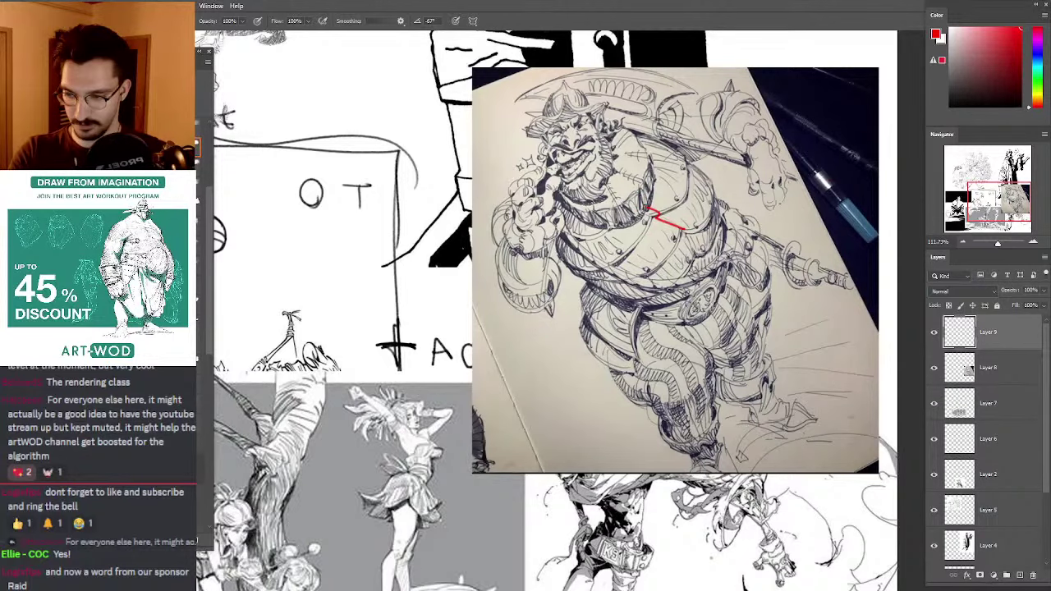
left_click_drag(614, 194, 711, 276)
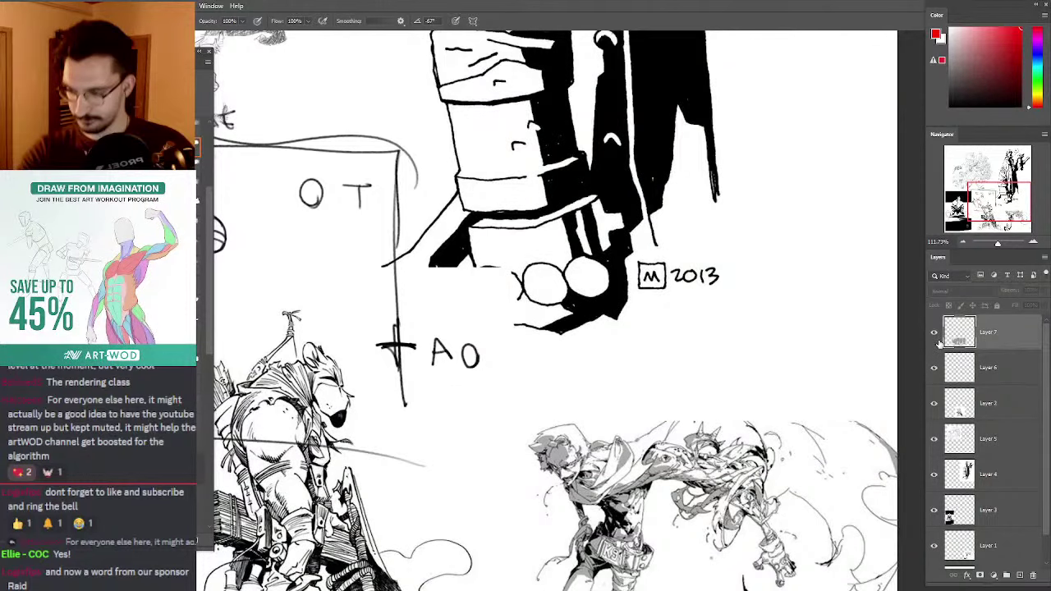
Step: Circle the CC, T and O labels of the diagram in red, undoing each mark
mouse_move(471, 220)
left_mouse_down()
mouse_move(403, 165)
mouse_move(388, 182)
left_mouse_up()
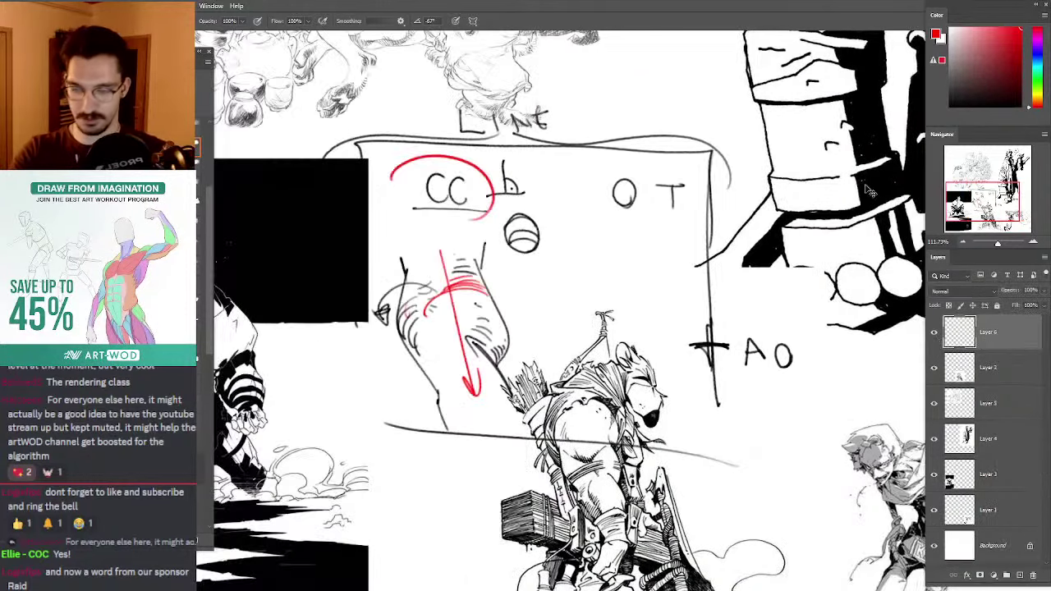
key("ctrl+z")
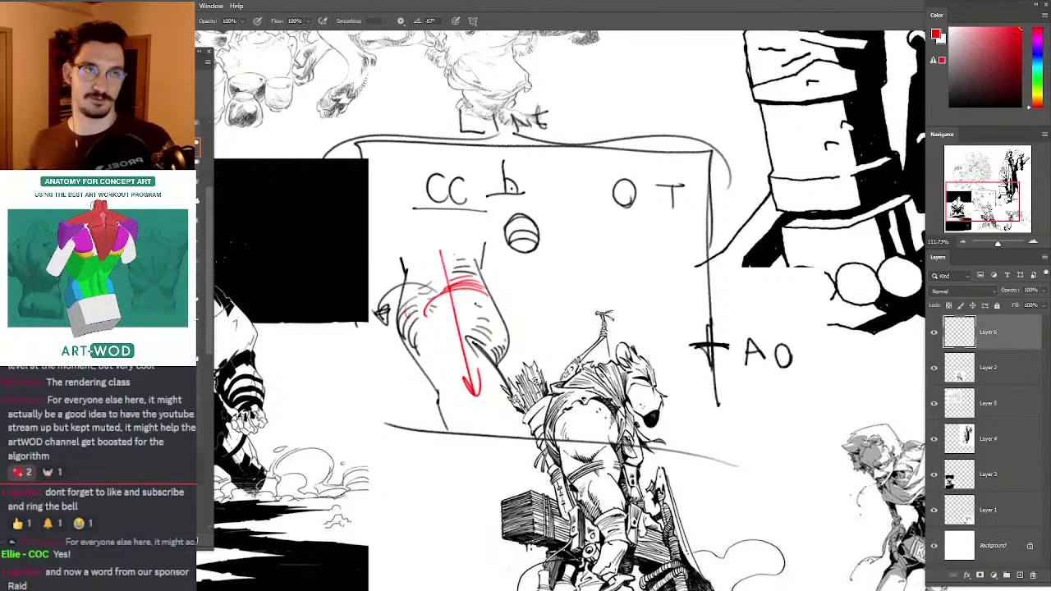
left_click_drag(465, 137, 556, 129)
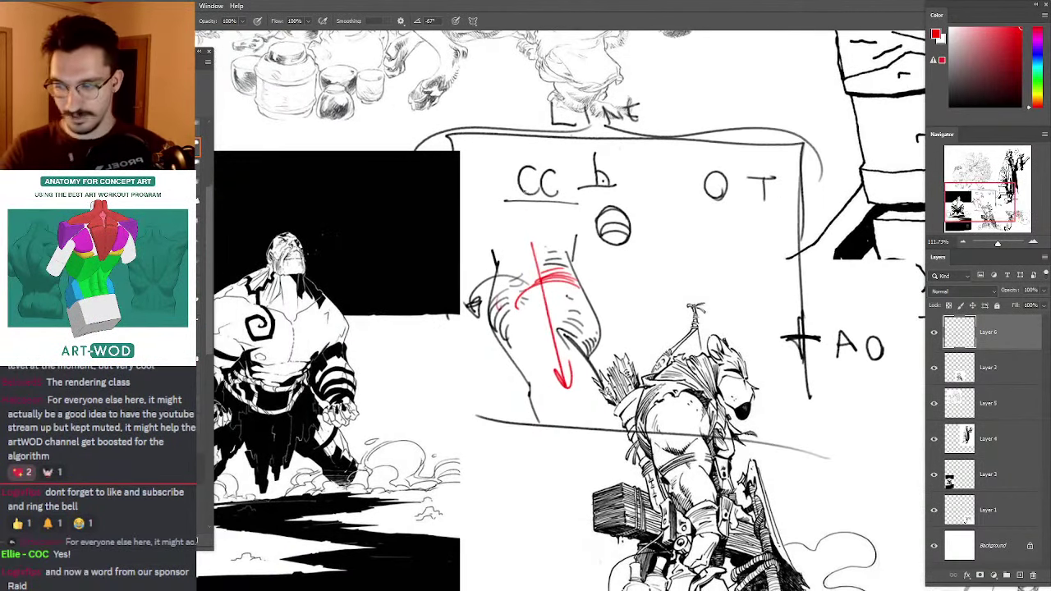
mouse_move(528, 209)
left_mouse_down()
mouse_move(567, 166)
mouse_move(498, 179)
left_mouse_up()
key("ctrl+z")
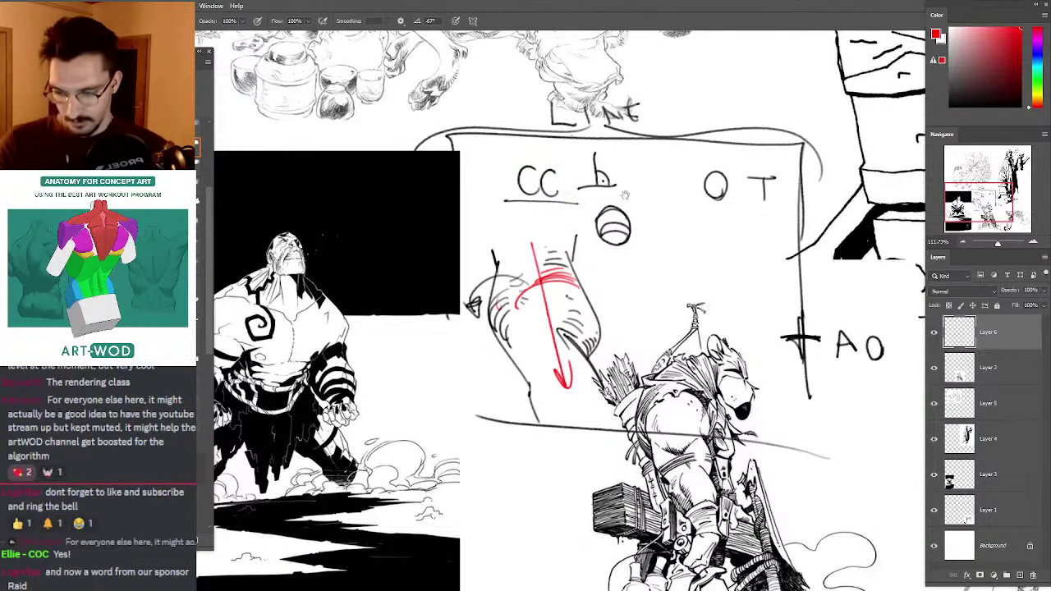
mouse_move(780, 205)
left_mouse_down()
mouse_move(739, 191)
mouse_move(781, 169)
left_mouse_up()
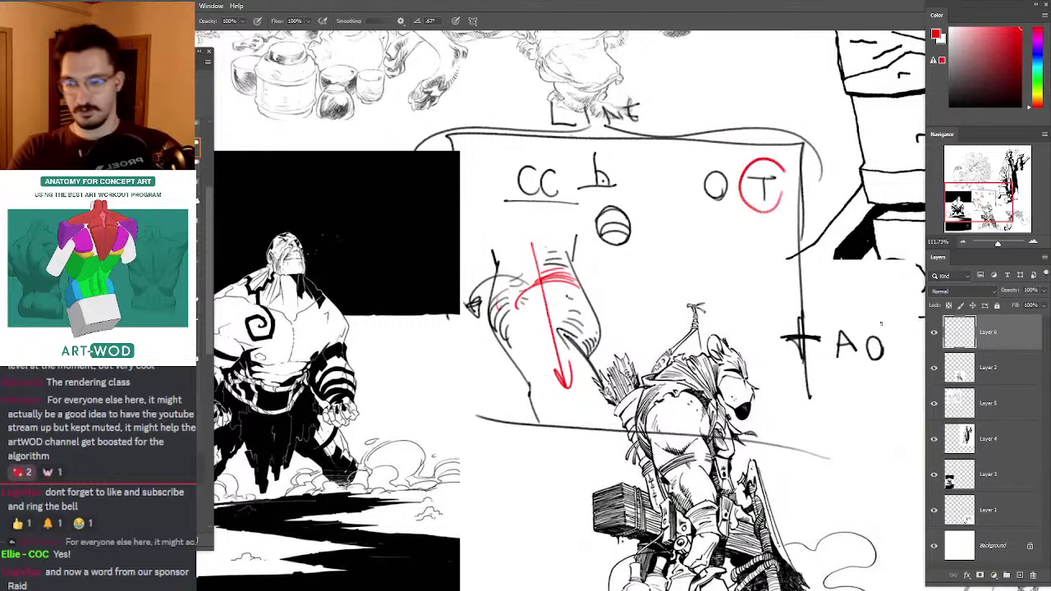
key("ctrl+z")
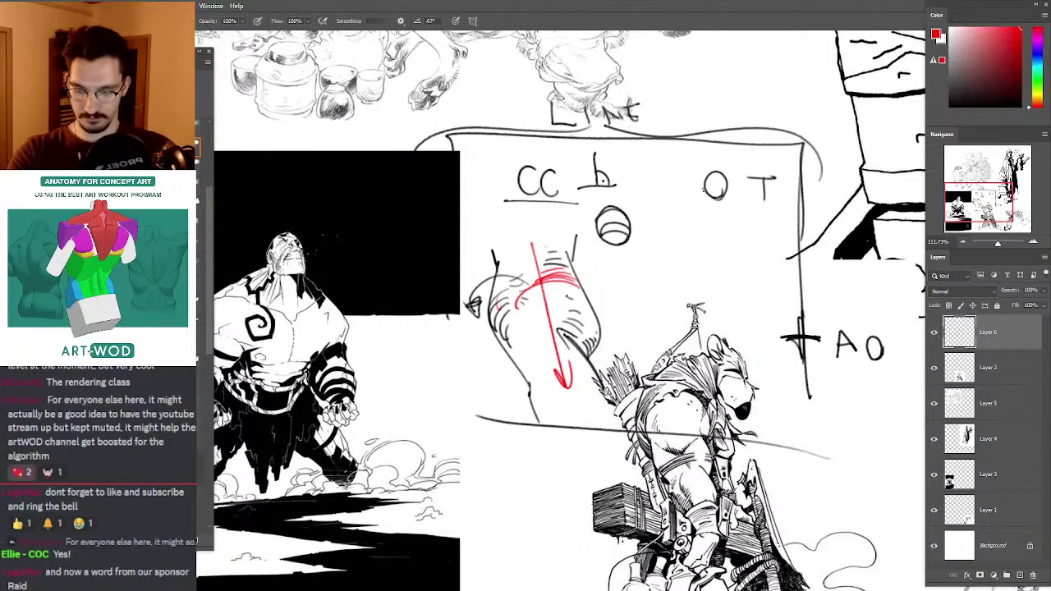
mouse_move(711, 188)
left_mouse_down()
mouse_move(619, 158)
mouse_move(647, 162)
left_mouse_up()
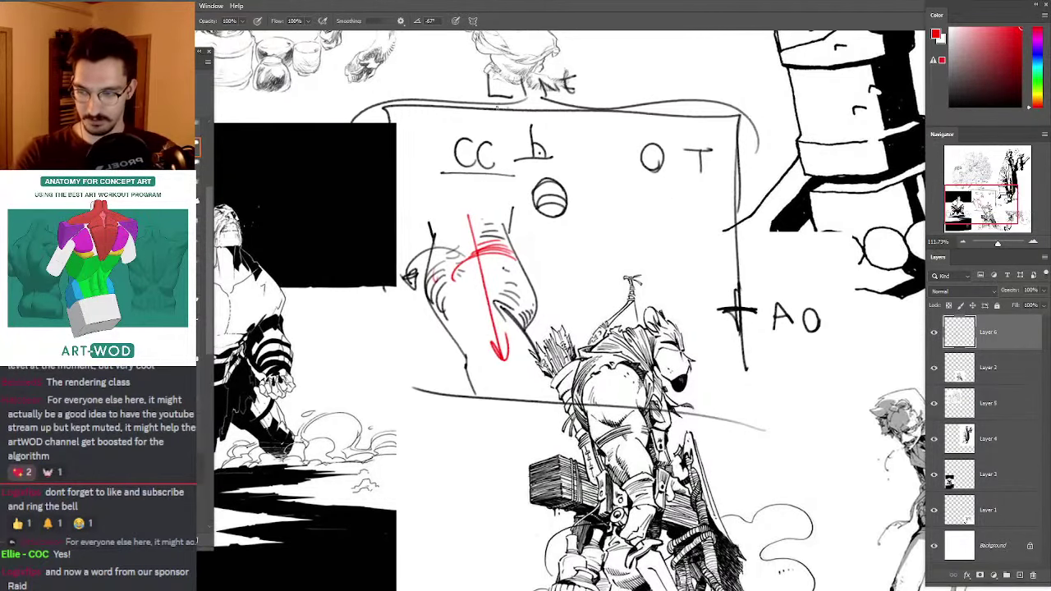
mouse_move(752, 183)
left_mouse_down()
mouse_move(525, 105)
mouse_move(461, 168)
left_mouse_up()
key("ctrl+z")
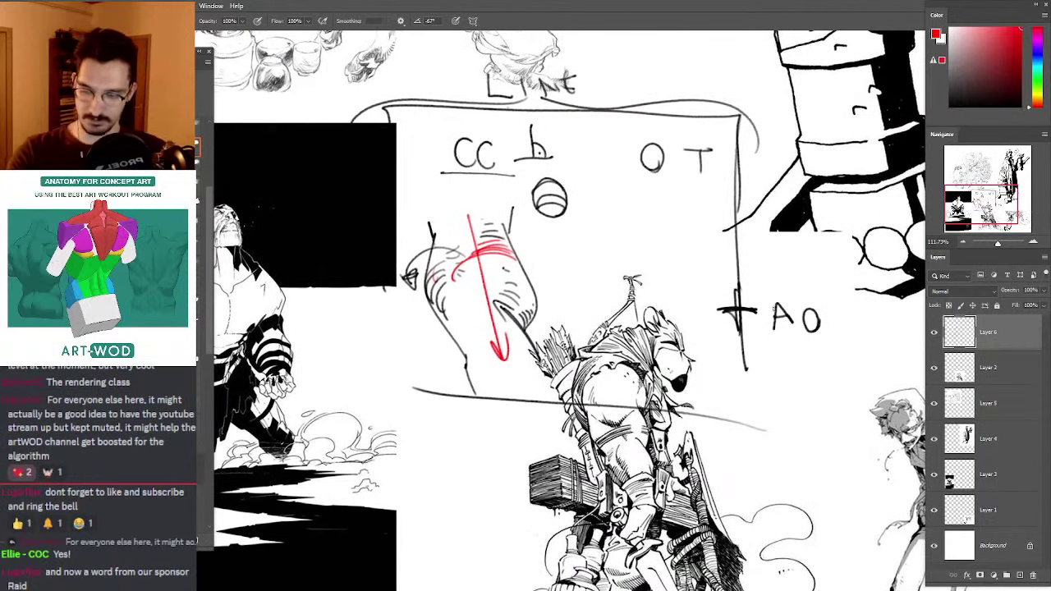
Step: Circle the AO label and the heading above the diagram in red, undoing each mark
mouse_move(837, 337)
left_mouse_down()
mouse_move(743, 269)
mouse_move(835, 312)
mouse_move(801, 357)
left_mouse_up()
key("ctrl+z")
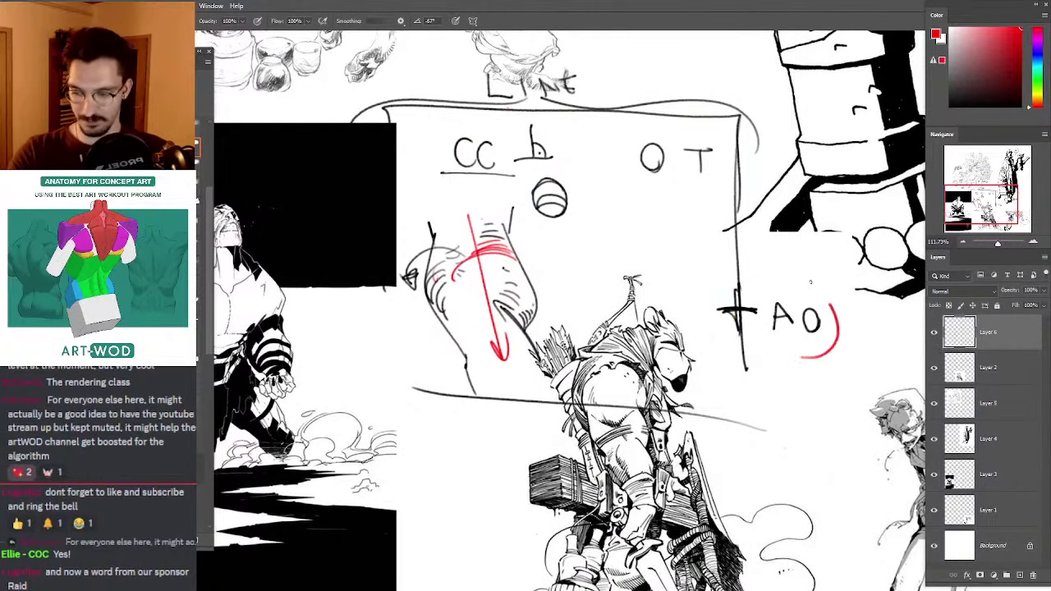
left_click_drag(811, 282, 729, 315)
key("ctrl+z")
mouse_move(539, 194)
left_mouse_down()
mouse_move(590, 252)
mouse_move(614, 299)
mouse_move(605, 152)
mouse_move(521, 192)
left_mouse_up()
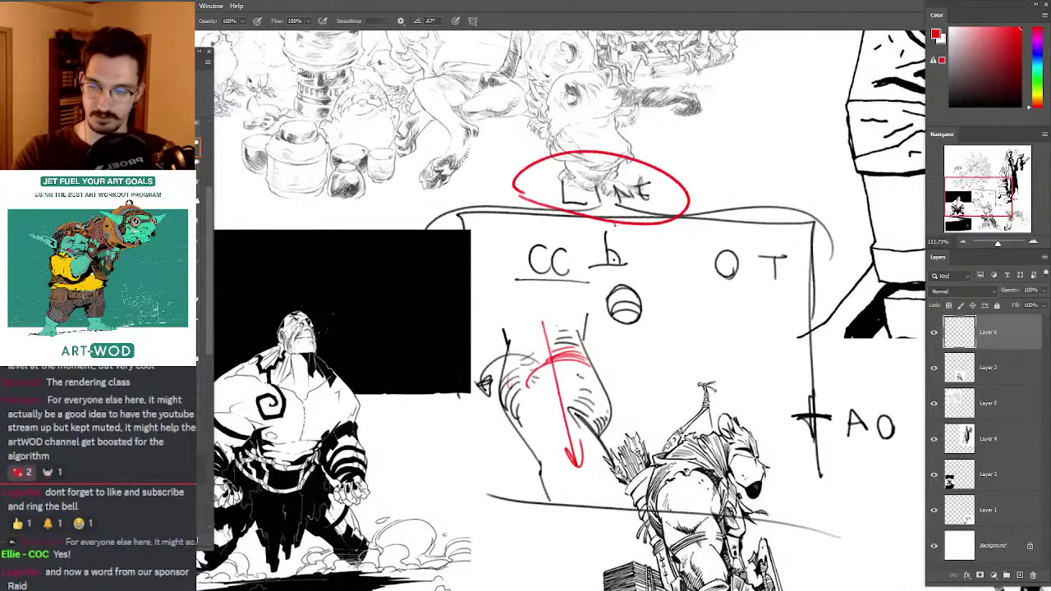
key("ctrl+z")
Step: Reset the brush to black and try sweeping strokes across the cat's torso and arms in the pencil scene
left_click_drag(521, 149, 686, 377)
left_click_drag(531, 203, 534, 303)
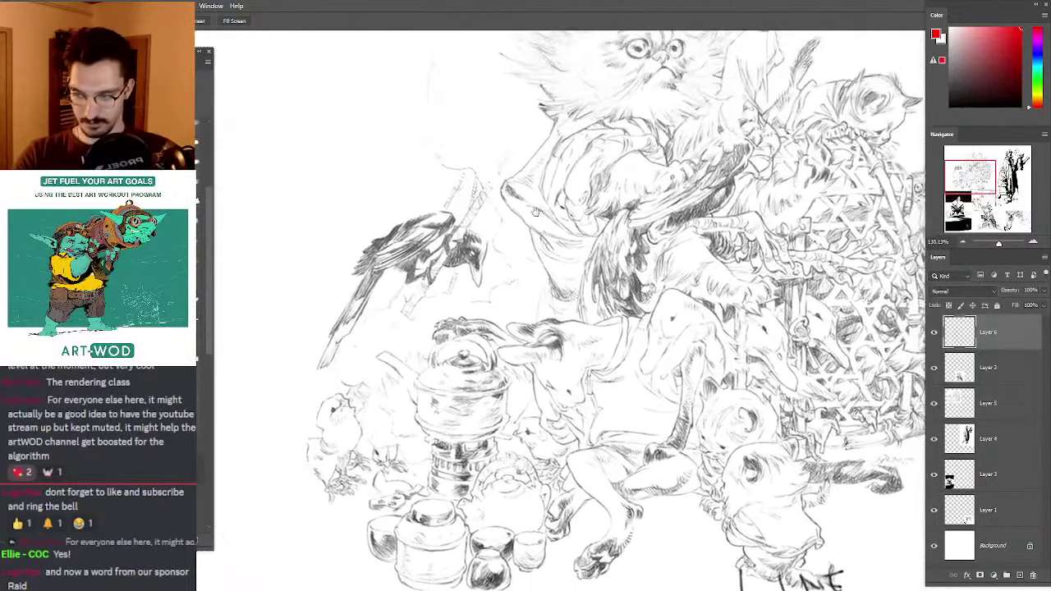
left_click_drag(570, 85, 577, 185)
key("d")
mouse_move(626, 214)
left_mouse_down()
mouse_move(645, 186)
mouse_move(615, 196)
mouse_move(626, 199)
left_mouse_up()
key("b")
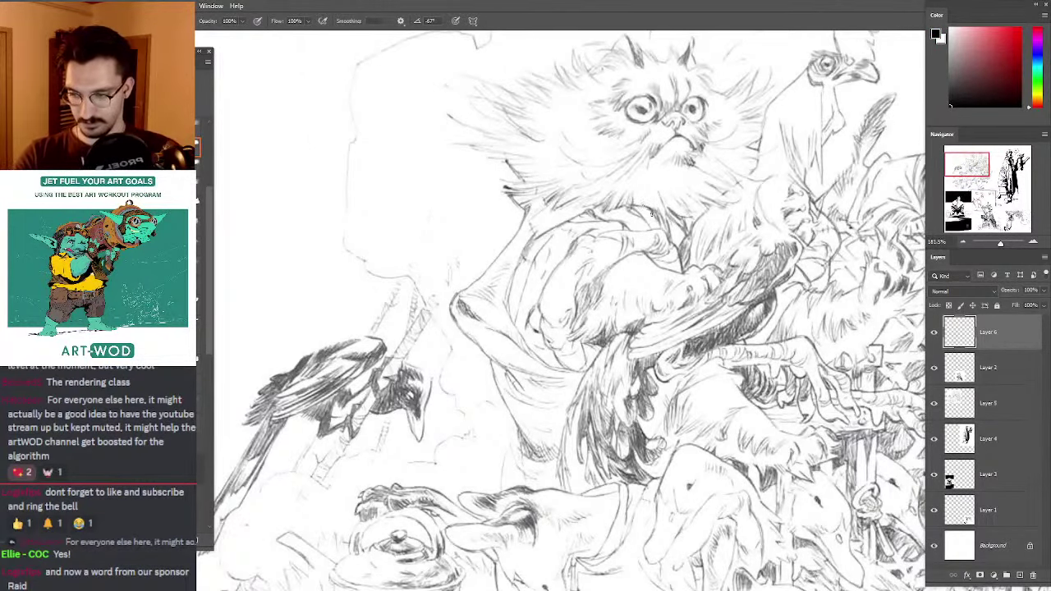
mouse_move(708, 323)
left_mouse_down()
mouse_move(656, 198)
mouse_move(550, 259)
left_mouse_up()
key("ctrl+z")
left_click_drag(712, 333, 506, 211)
key("ctrl+z")
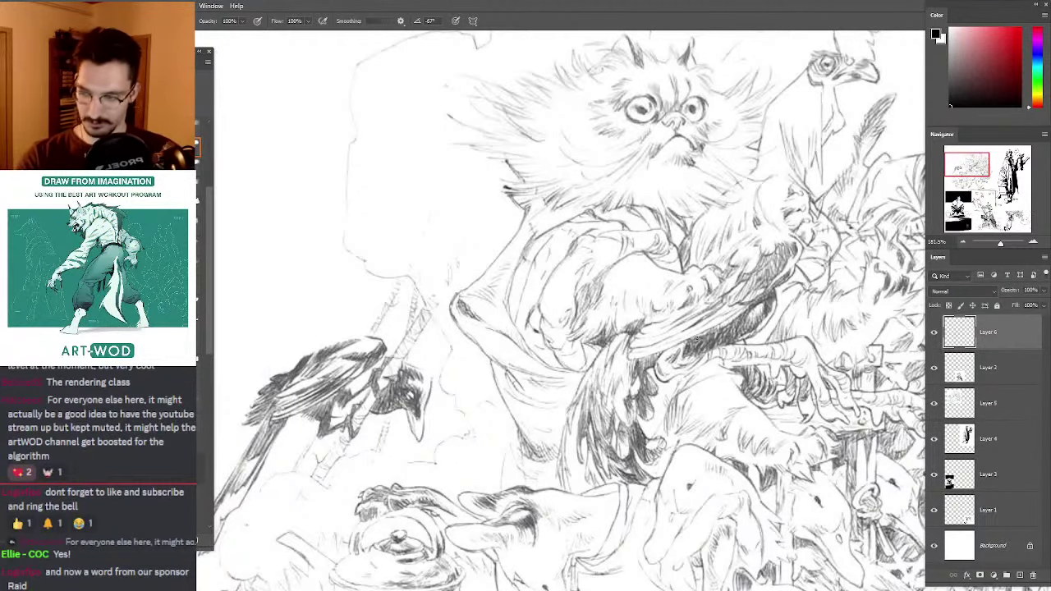
left_click_drag(715, 338, 483, 236)
key("ctrl+z")
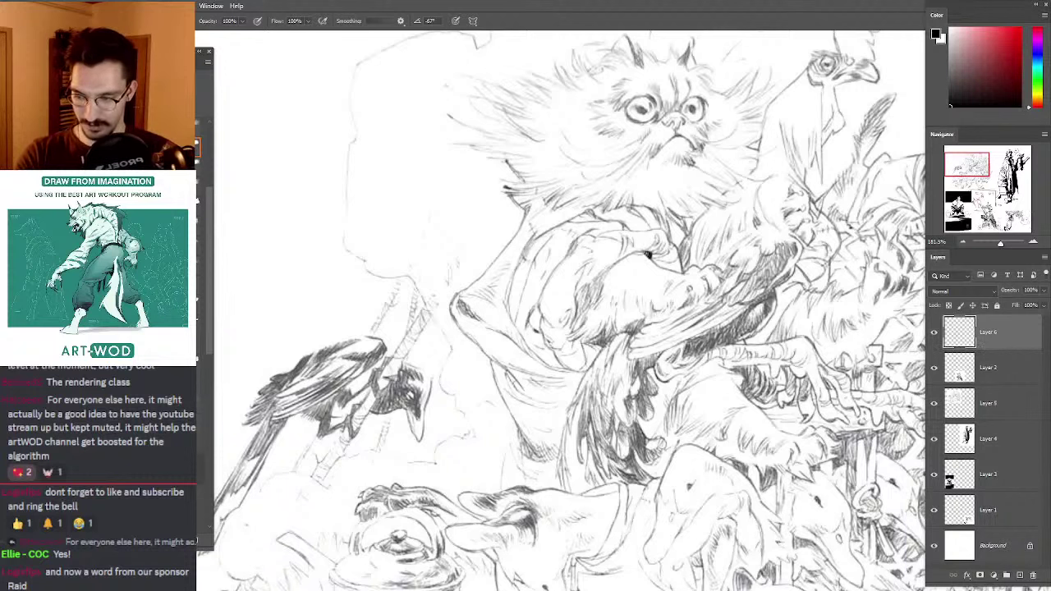
Step: Brush heavy black accents along the upper contour of the cat's bent arm
mouse_move(649, 255)
left_mouse_down()
mouse_move(681, 273)
mouse_move(667, 241)
mouse_move(636, 239)
mouse_move(646, 252)
mouse_move(596, 288)
left_mouse_up()
key("ctrl+z")
key("ctrl+z")
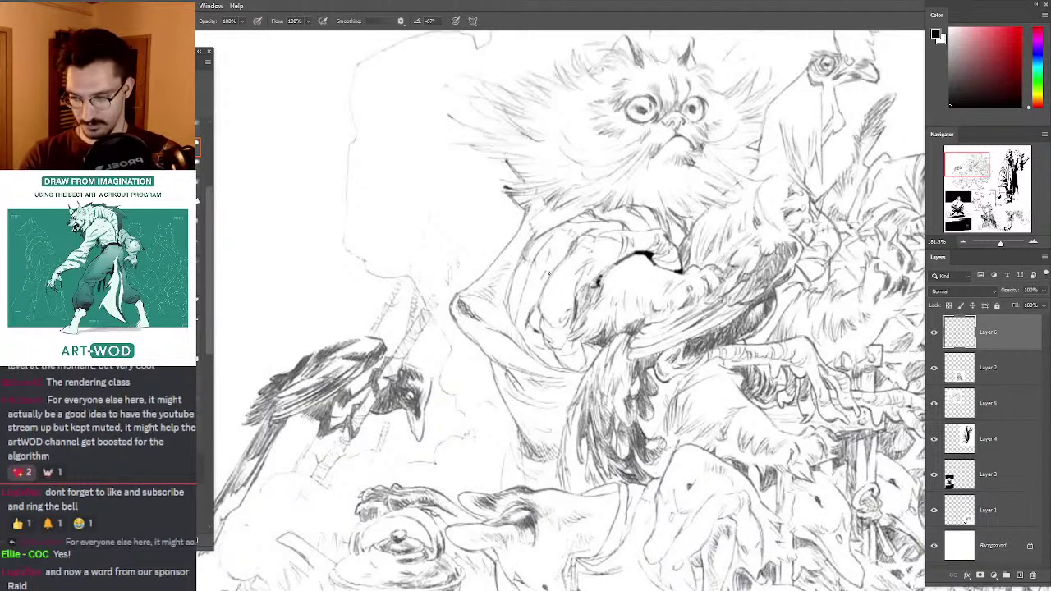
Step: Try black marks in the gaps of the woven cage beside the cat and undo them
left_click_drag(530, 270, 492, 258)
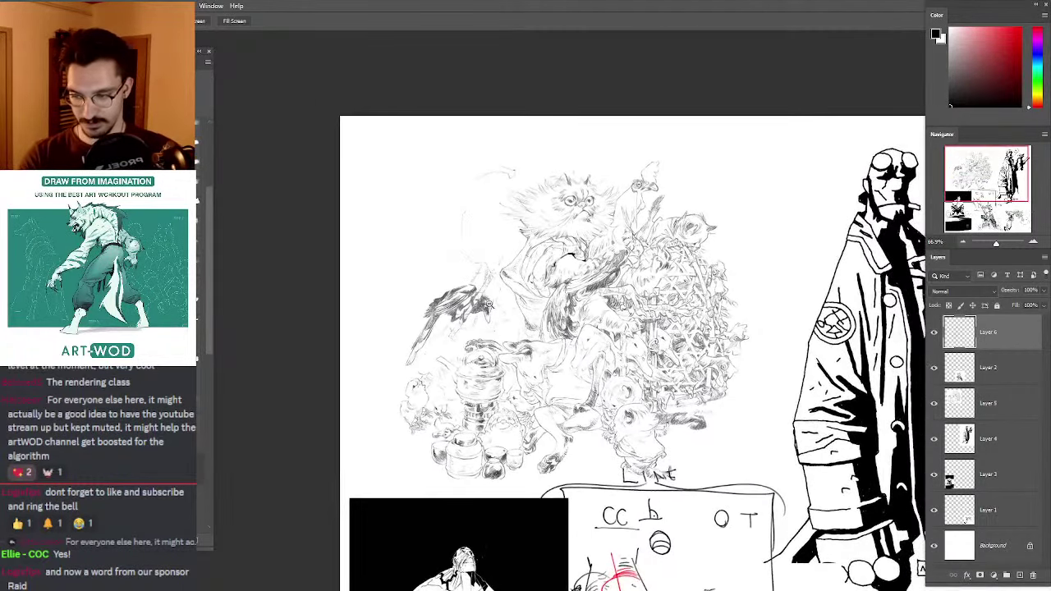
left_click_drag(660, 294, 683, 283)
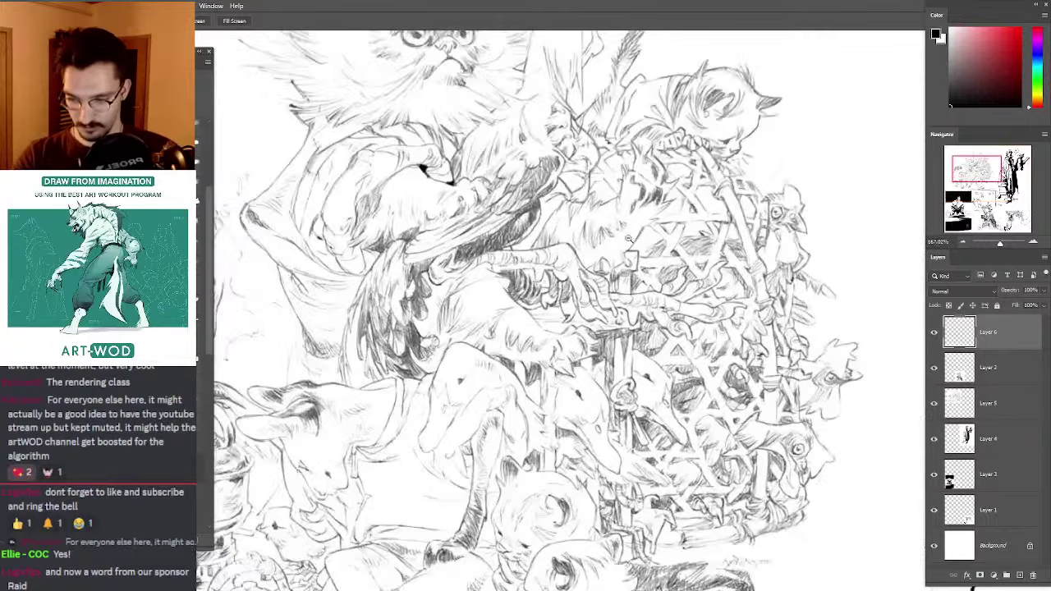
left_click(630, 238)
left_click_drag(620, 240, 566, 215)
key("b")
left_click_drag(616, 218, 615, 220)
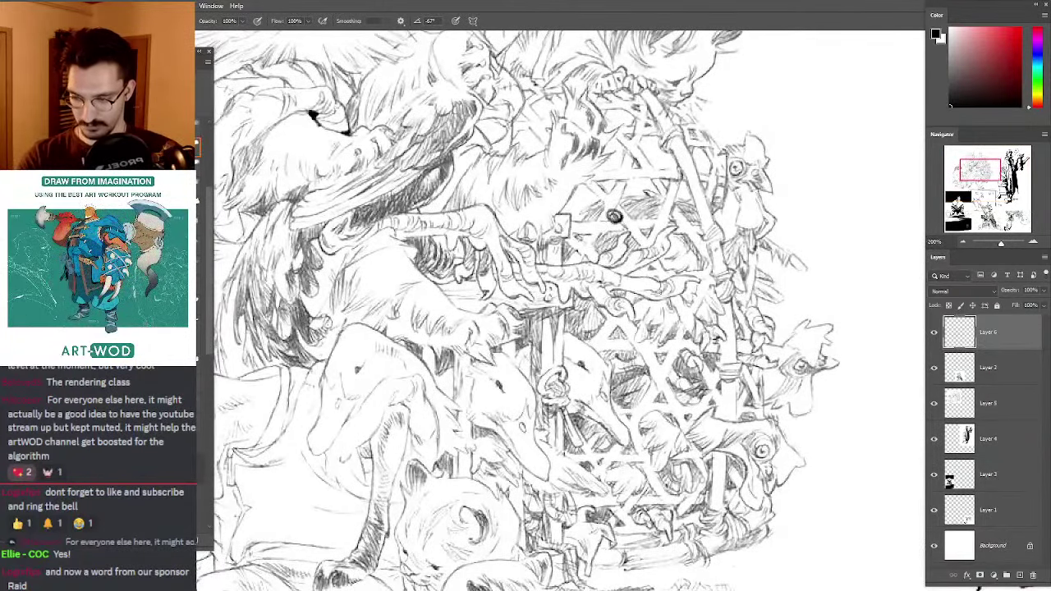
left_click_drag(684, 409, 690, 423)
key("ctrl+z")
key("ctrl+z")
left_click_drag(574, 394, 597, 273)
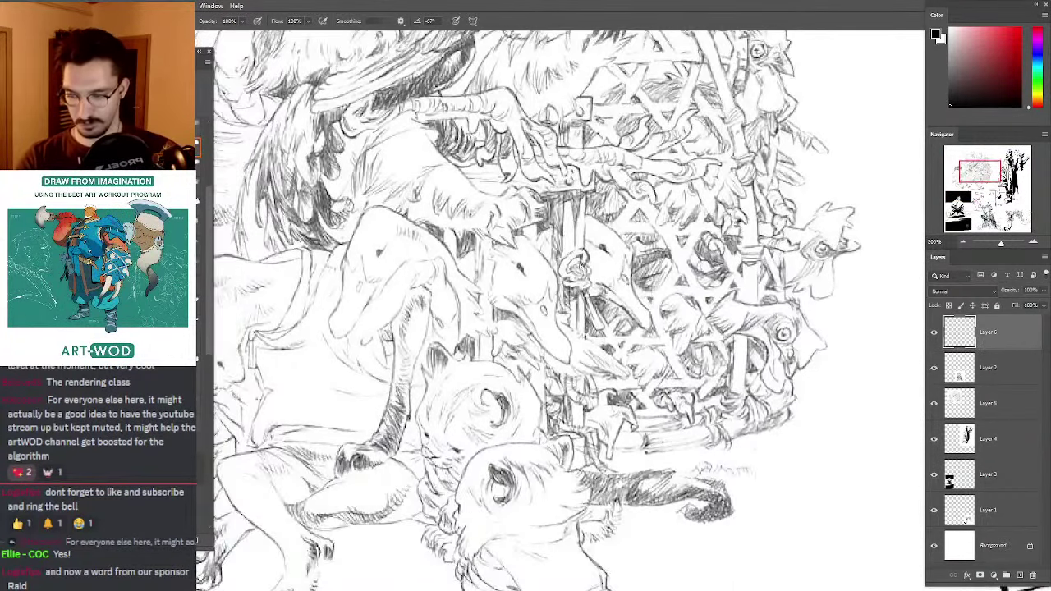
left_click_drag(624, 327, 622, 356)
key("ctrl+z")
Step: Delete every note and reference layer above the white background
left_click_drag(591, 271, 491, 334)
key("Delete")
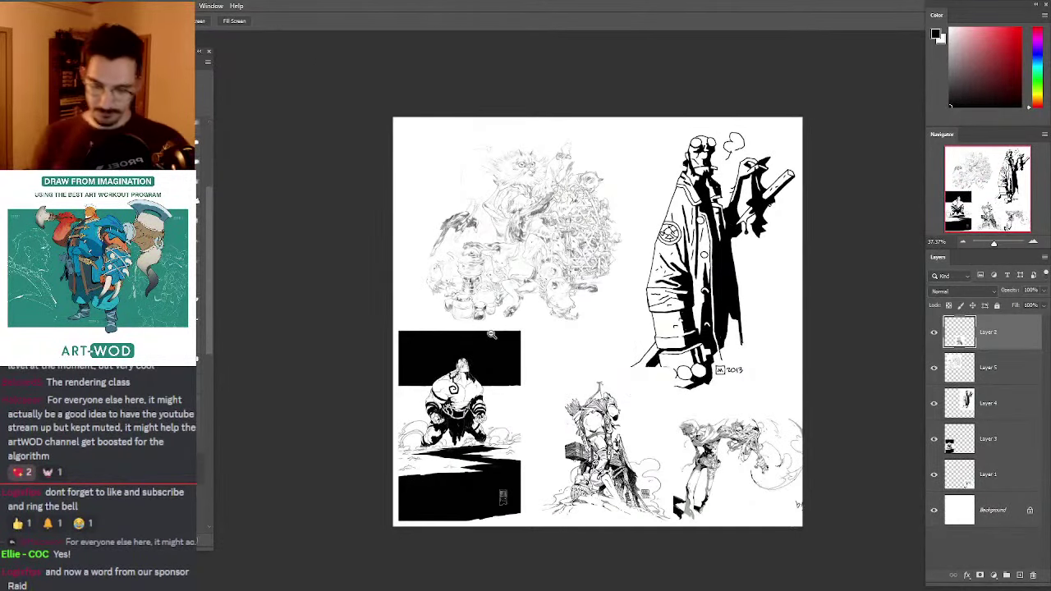
key("Delete")
key("Delete")
key("Delete")
key("Delete")
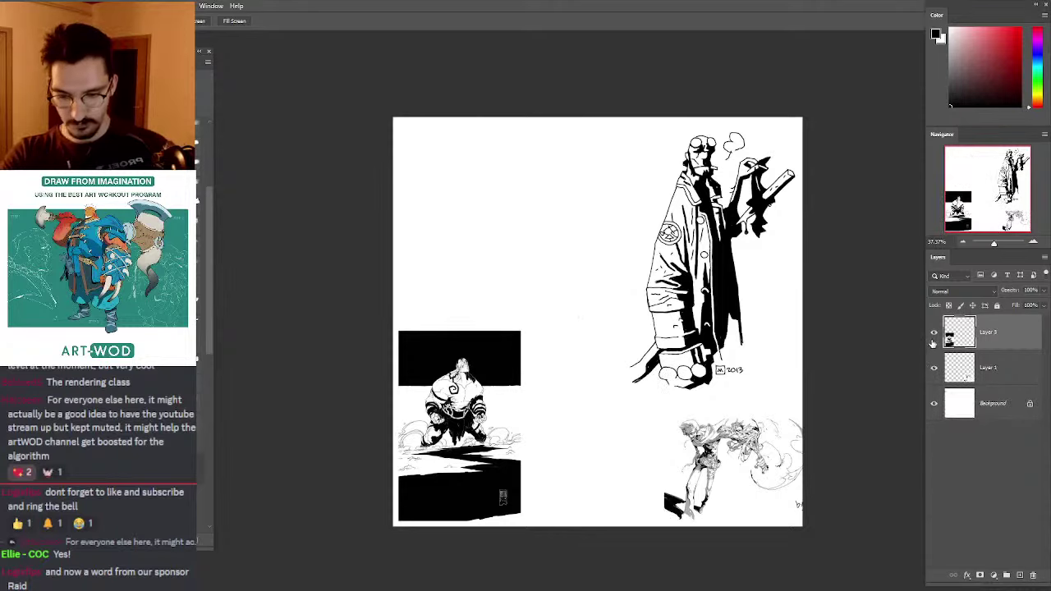
key("Delete")
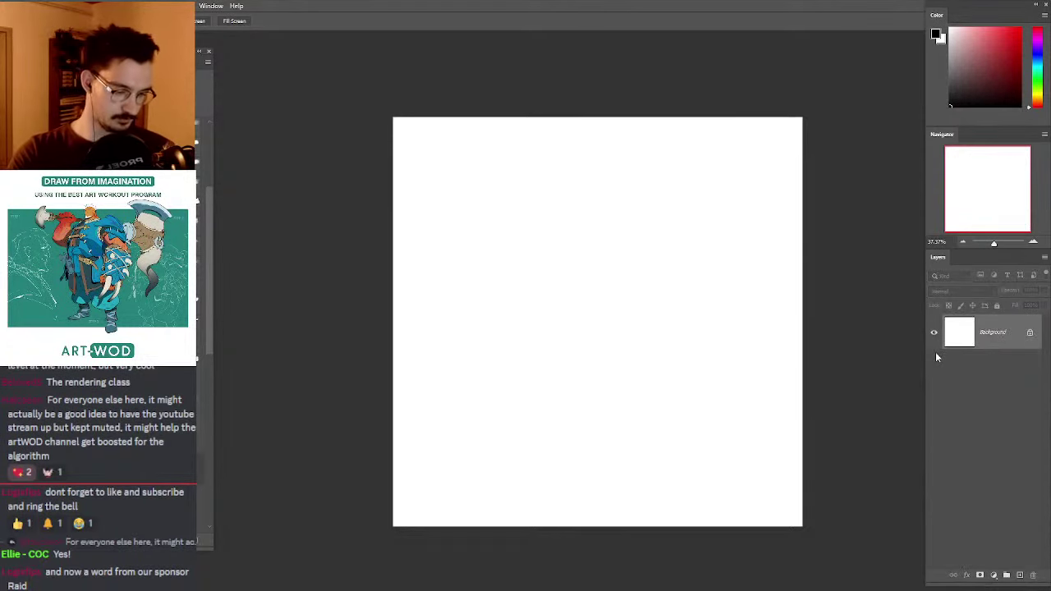
Step: Place 1041 iron dwarf lineart v2.jpg from the 1 Personal folder onto the blank canvas
key("ctrl+shift+p")
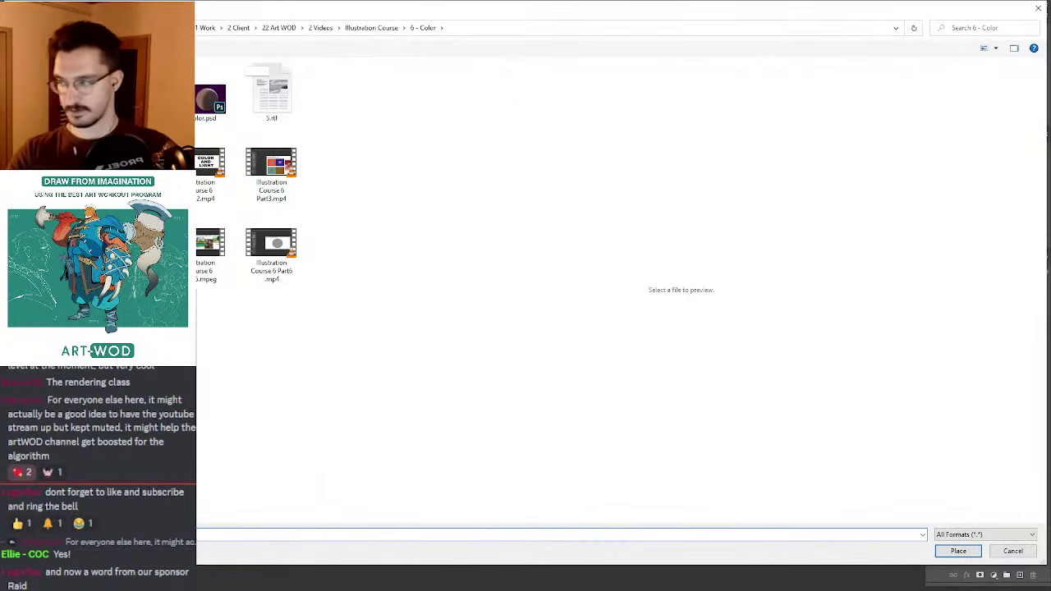
left_click(82, 156)
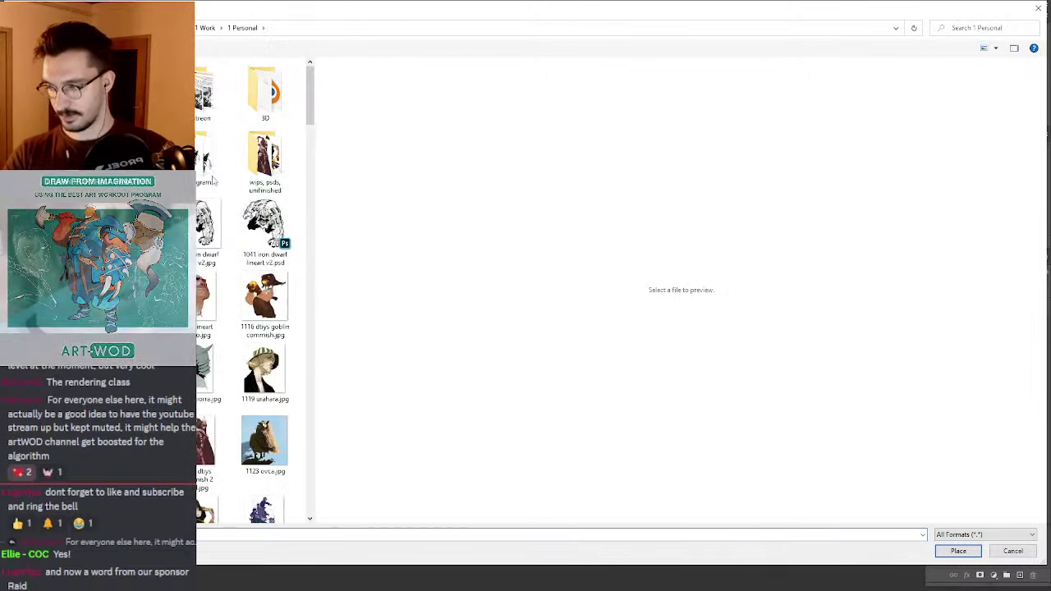
left_click_drag(310, 114, 310, 127)
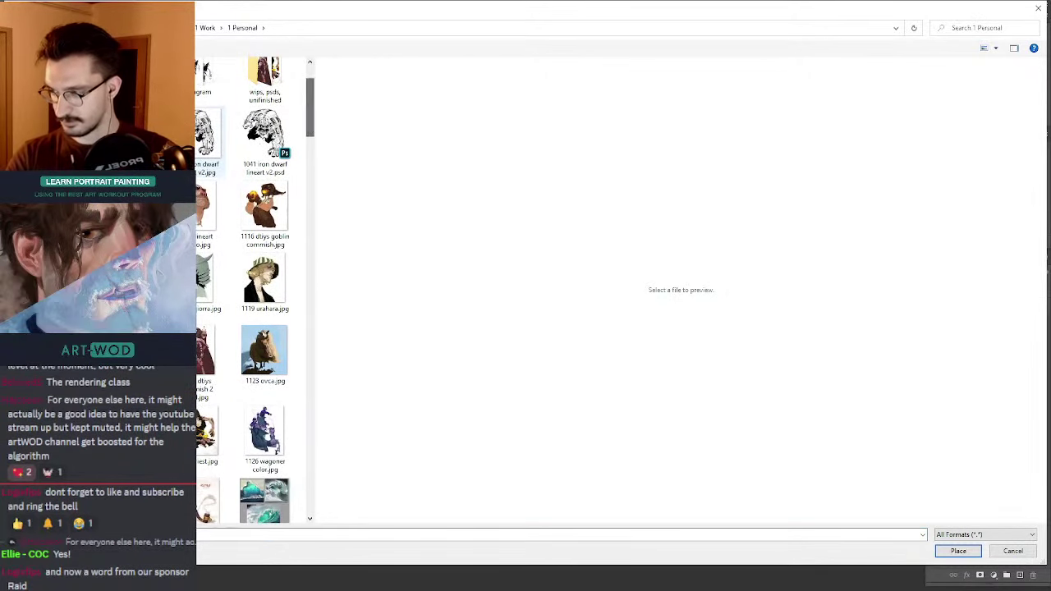
left_click(209, 141)
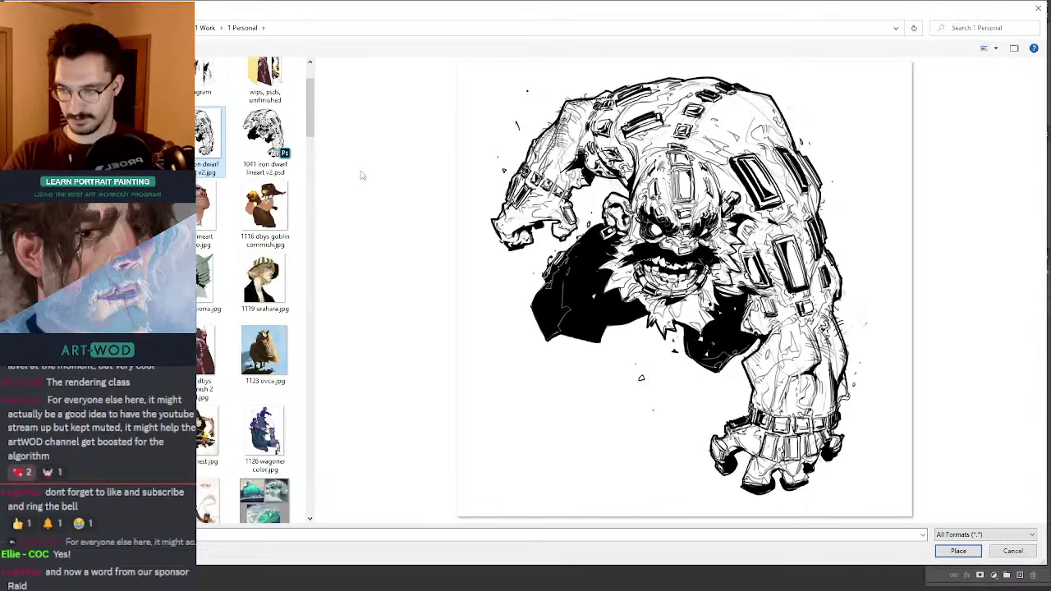
double_click(209, 143)
Step: Browse the 1 Old folder inside 1 Personal for another artwork to place, widening the file list
key("ctrl+shift+p")
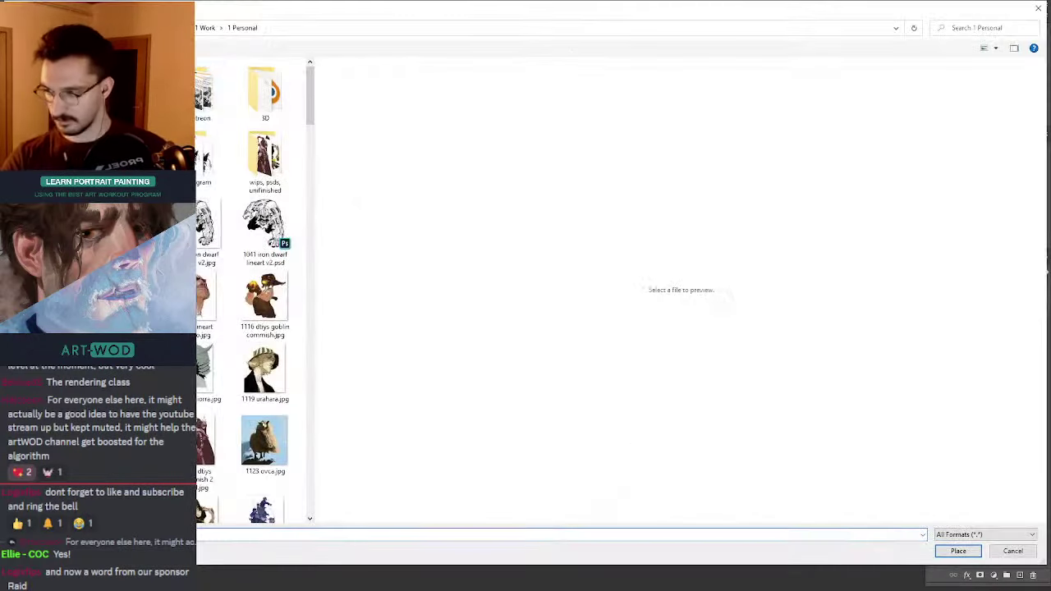
double_click(127, 92)
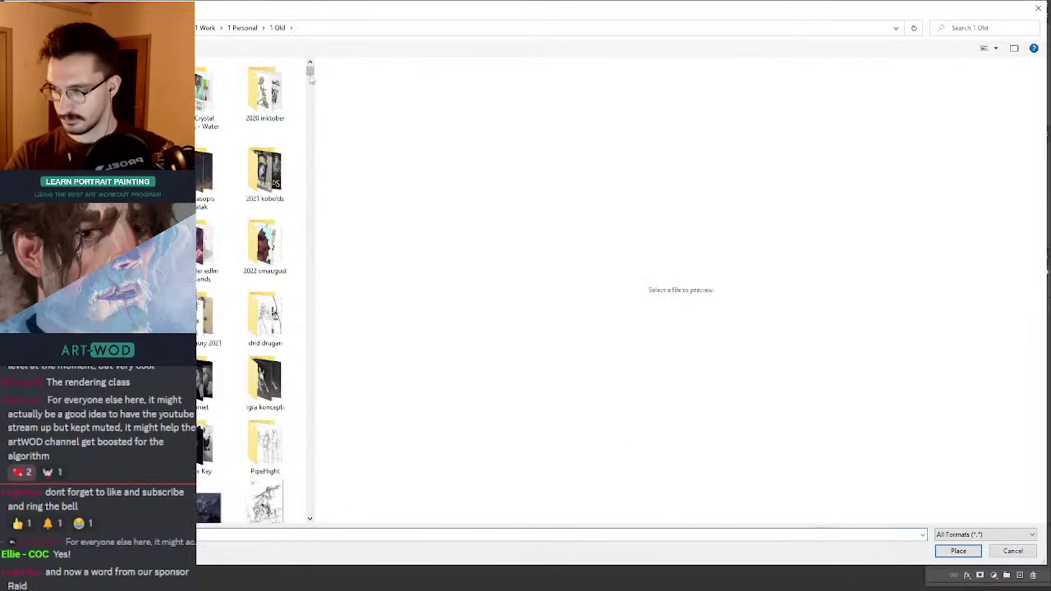
left_click_drag(310, 72, 311, 489)
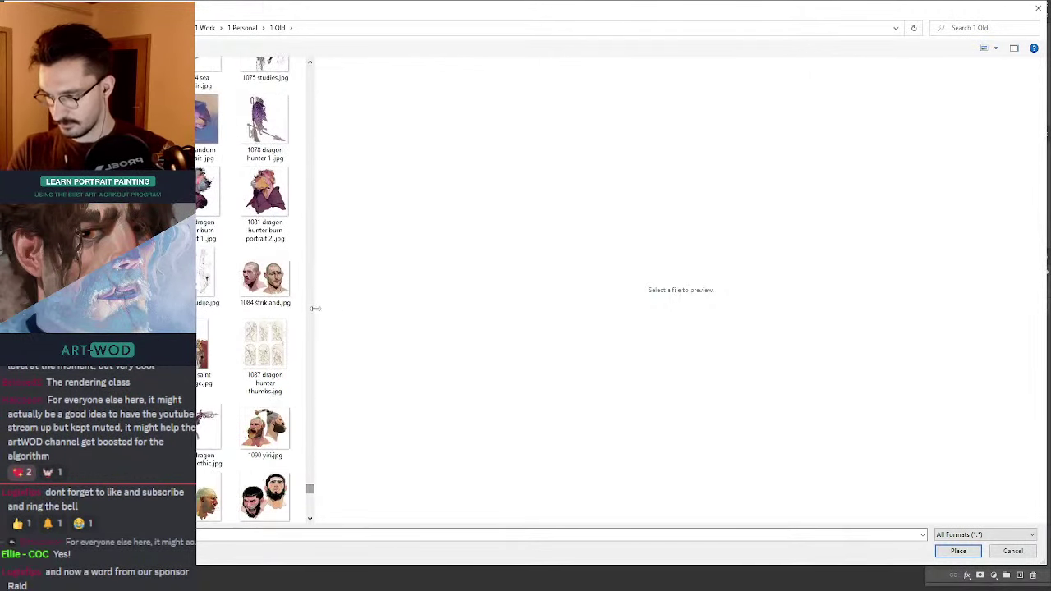
left_click_drag(319, 307, 388, 316)
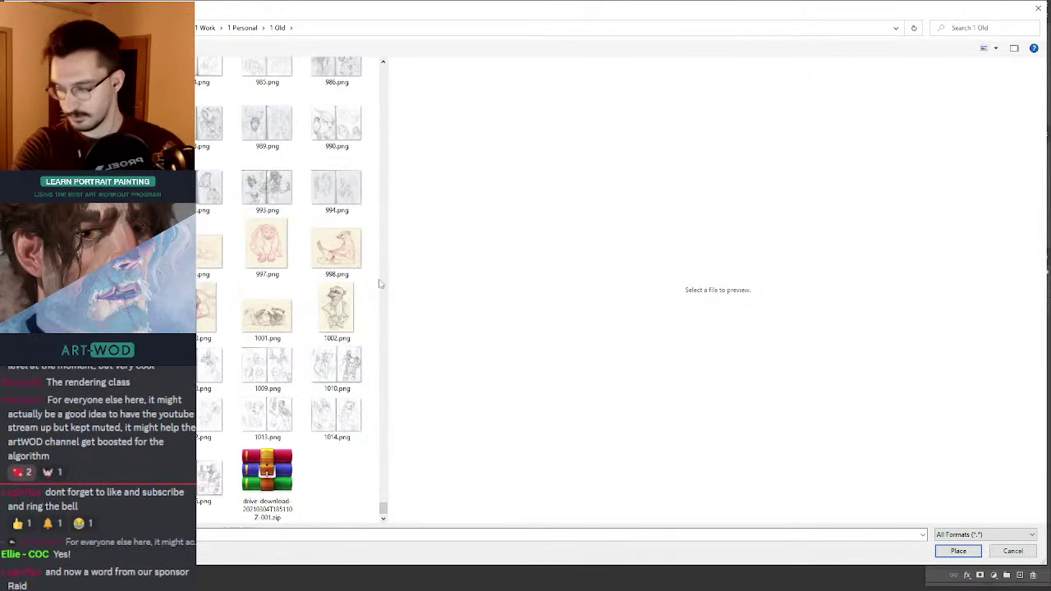
scroll(263, 263, "up", 5)
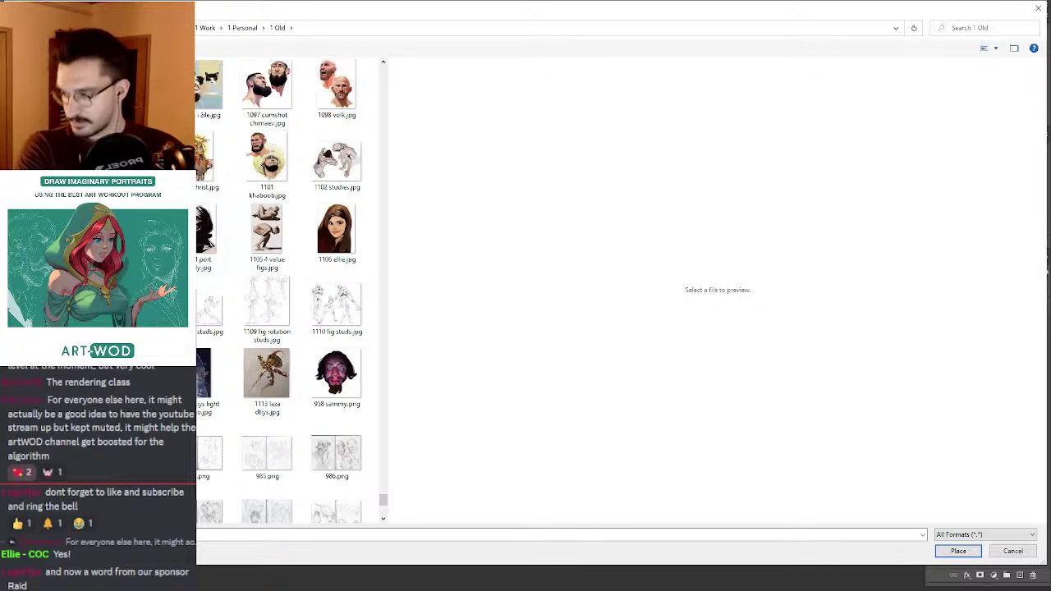
scroll(210, 238, "up", 3)
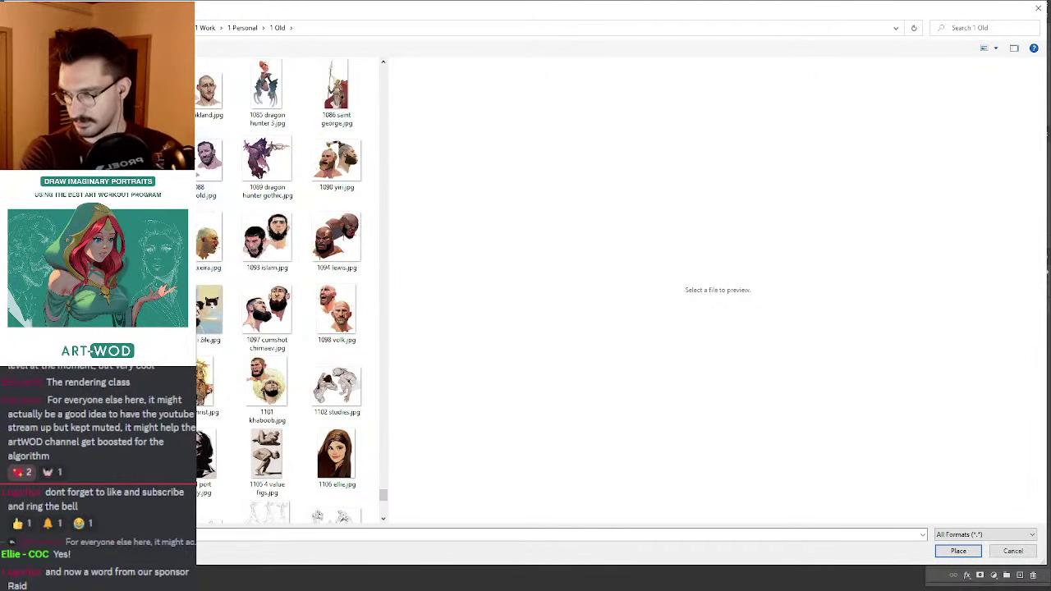
scroll(217, 180, "up", 3)
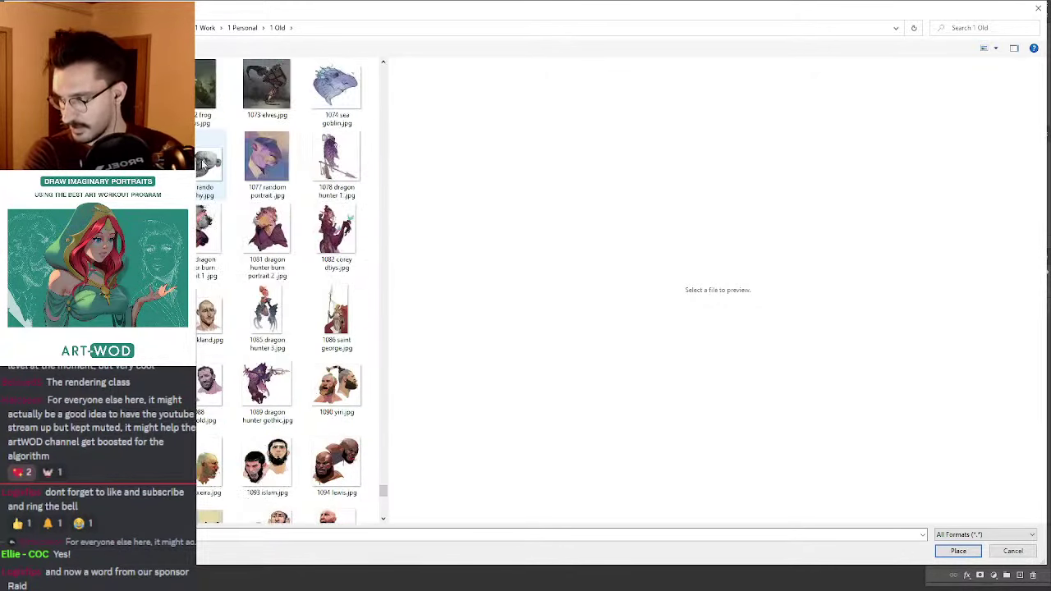
scroll(219, 181, "up", 3)
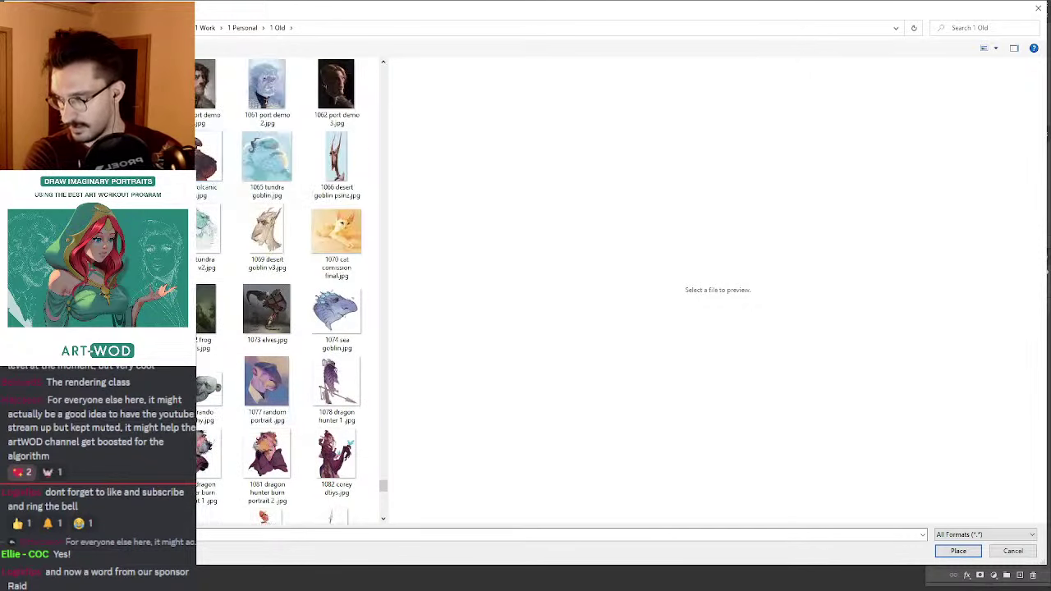
Step: Preview the ink figure studies sheet and 1041 iron dwarf lineart.jpg among the old artworks
left_click(279, 265)
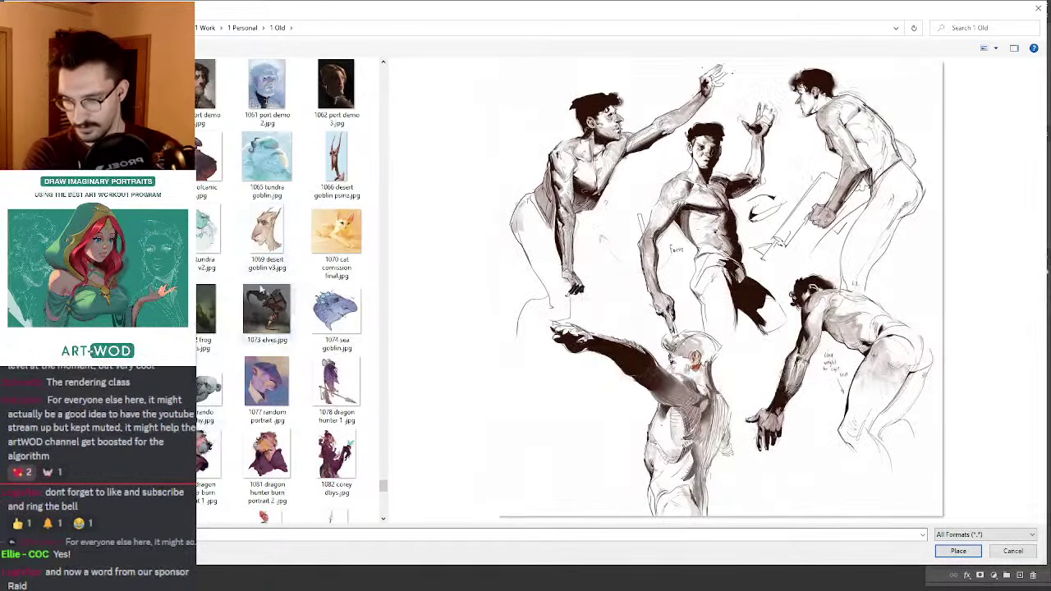
scroll(215, 234, "up", 3)
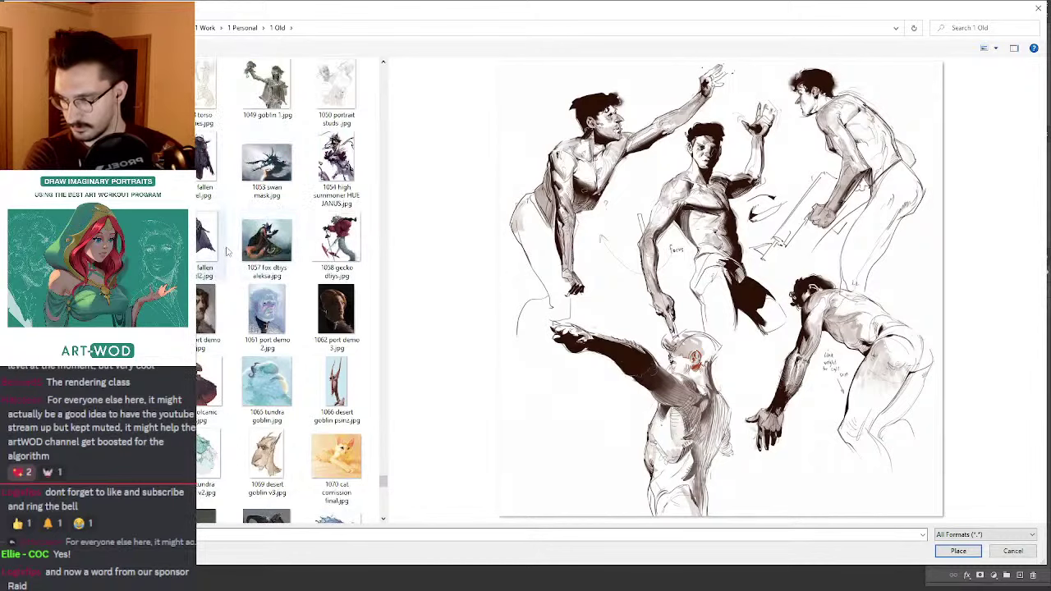
scroll(254, 171, "up", 3)
left_click(255, 171)
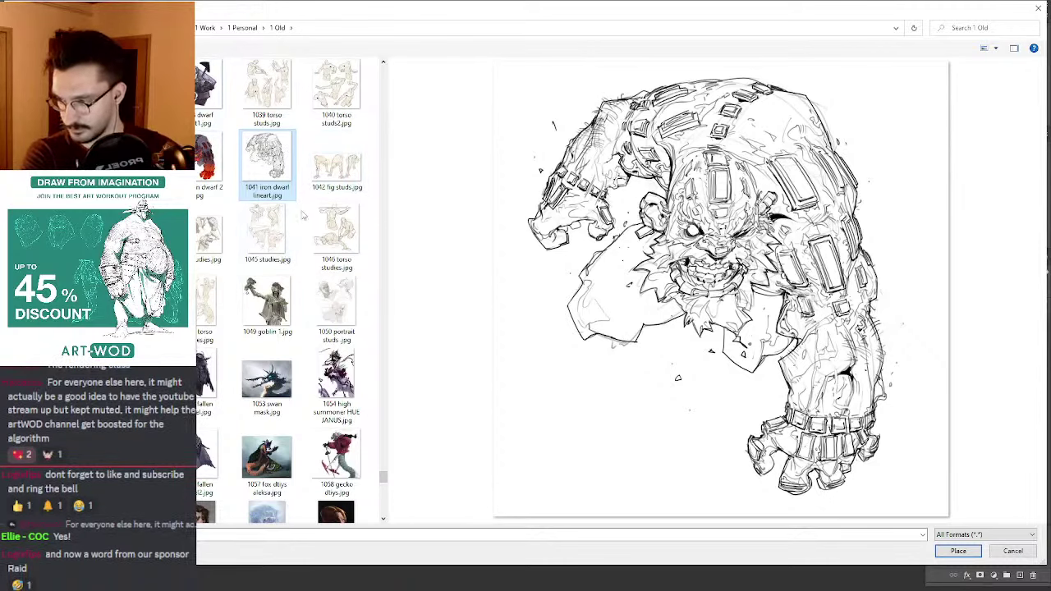
scroll(272, 220, "down", 5)
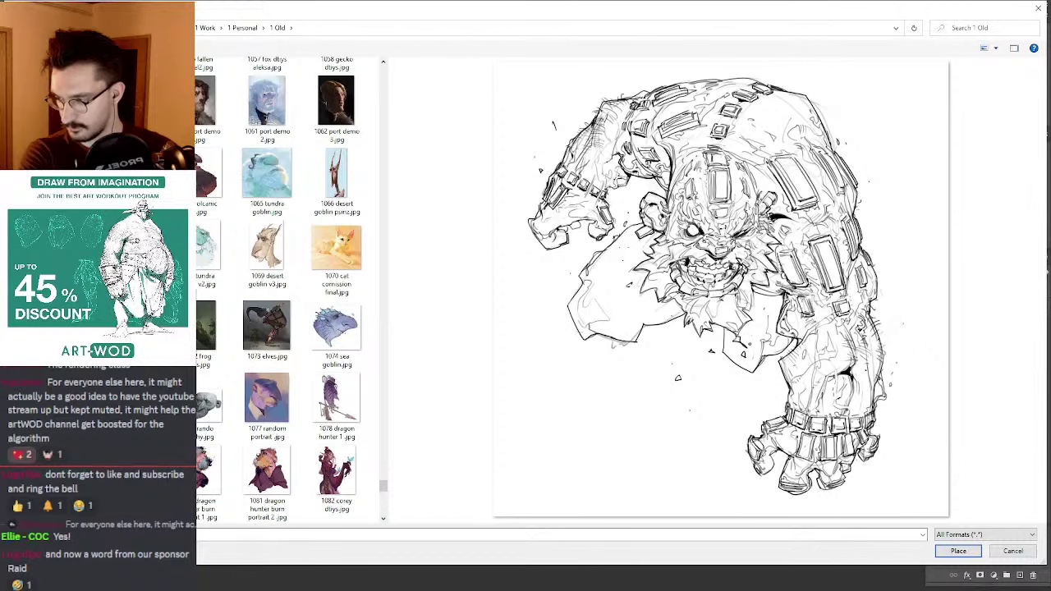
left_click(206, 328)
scroll(280, 287, "down", 3)
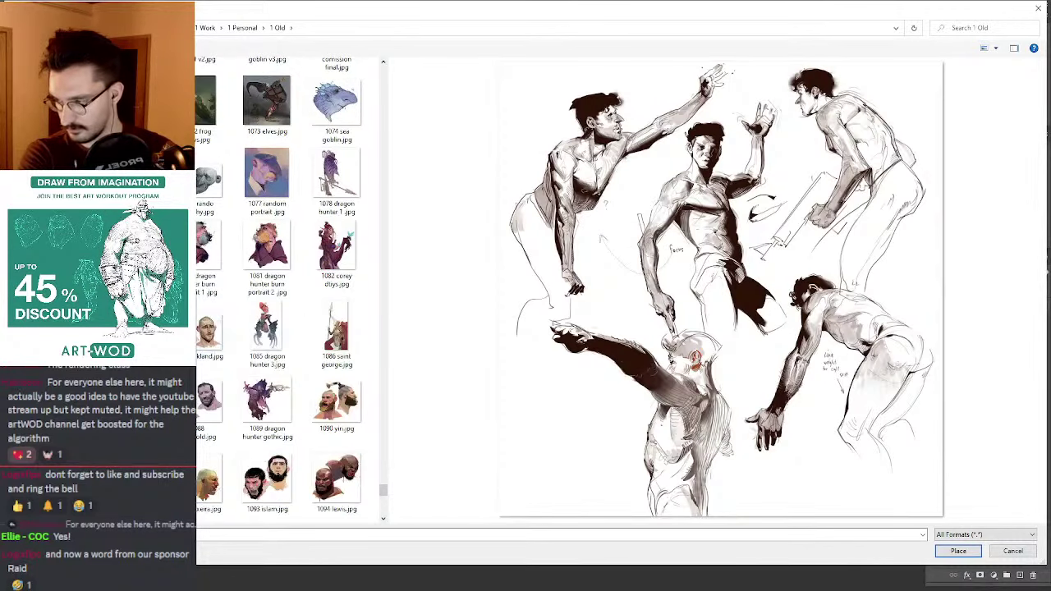
Step: Place 1032 random port guy 2 line.jpg from the 1 Old folder above the iron dwarf layer
scroll(207, 238, "up", 6)
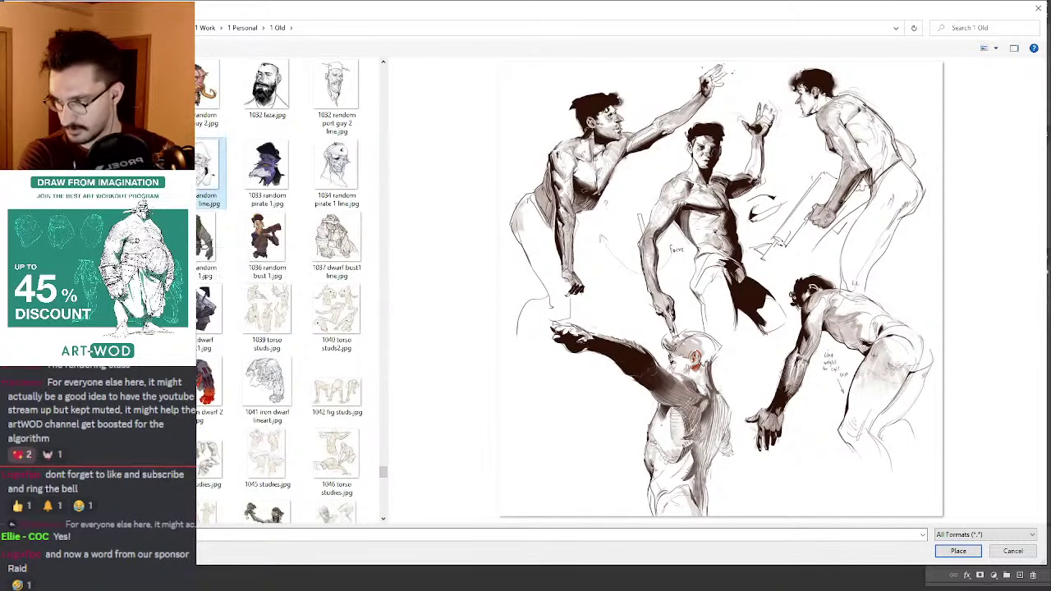
scroll(267, 177, "up", 3)
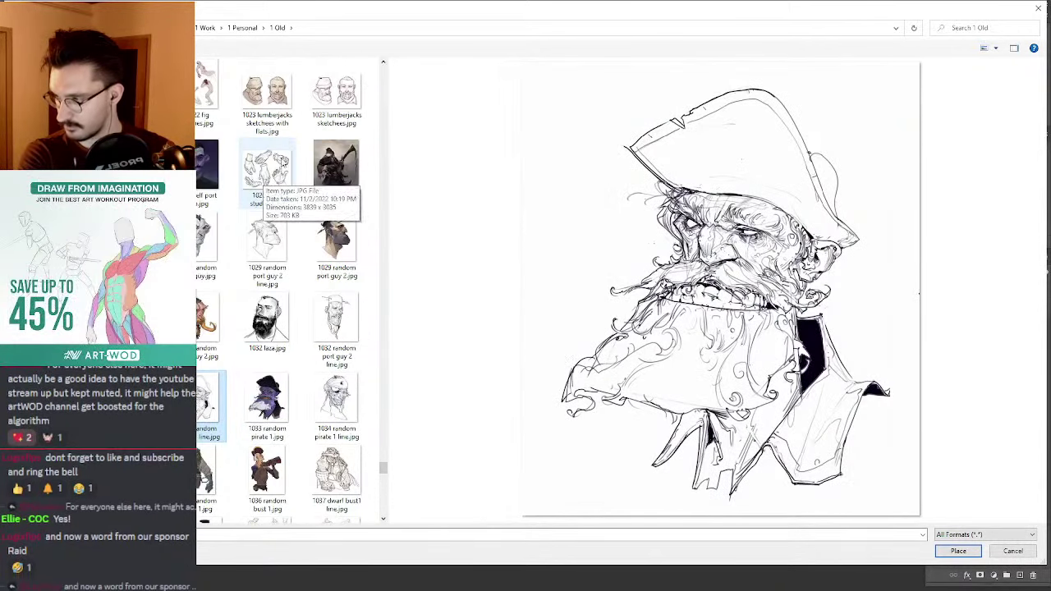
scroll(272, 177, "up", 3)
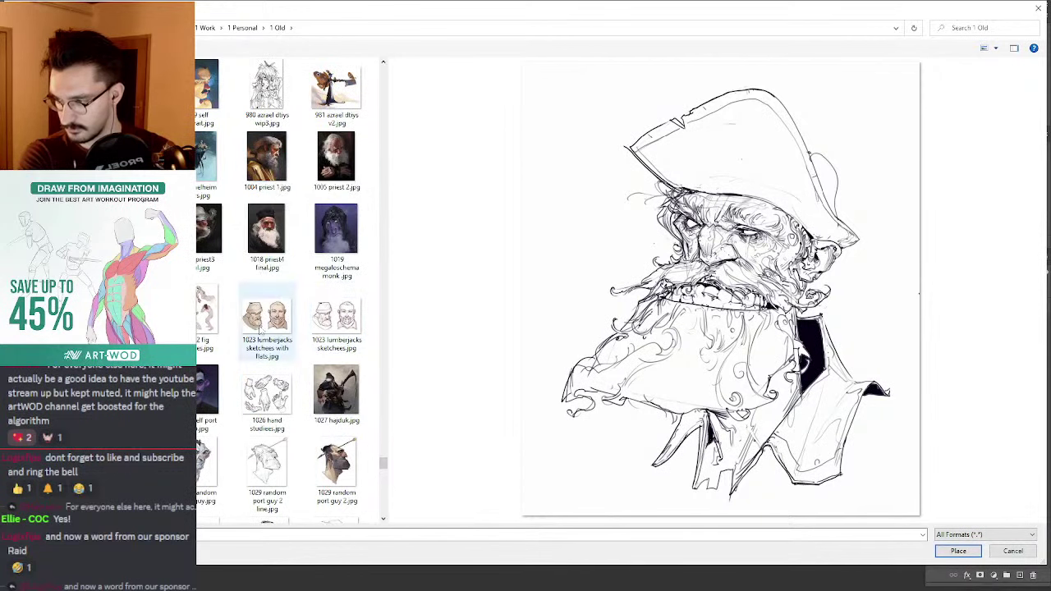
scroll(271, 238, "down", 6)
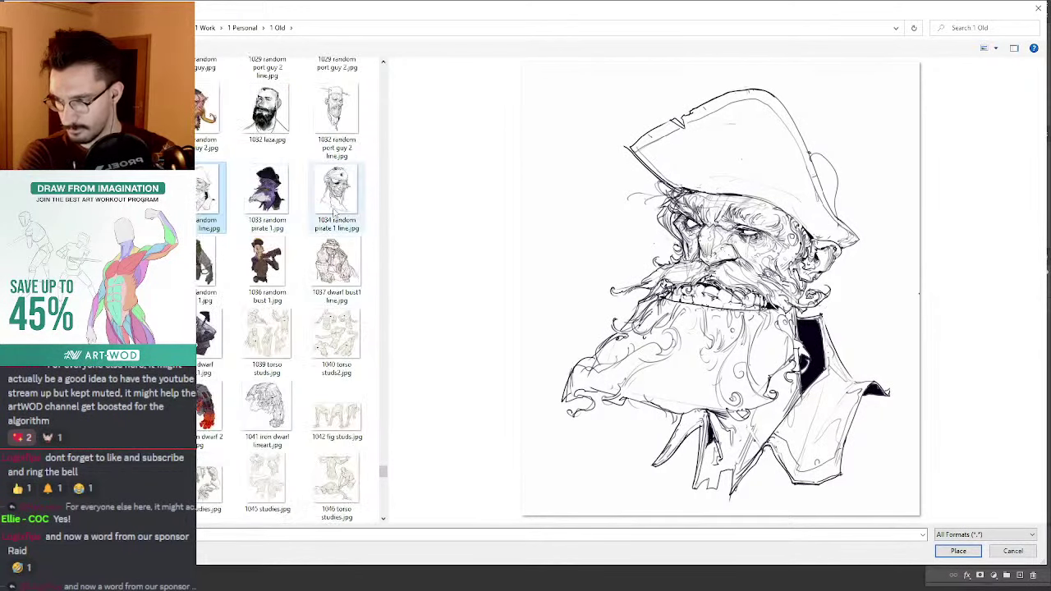
left_click(337, 115)
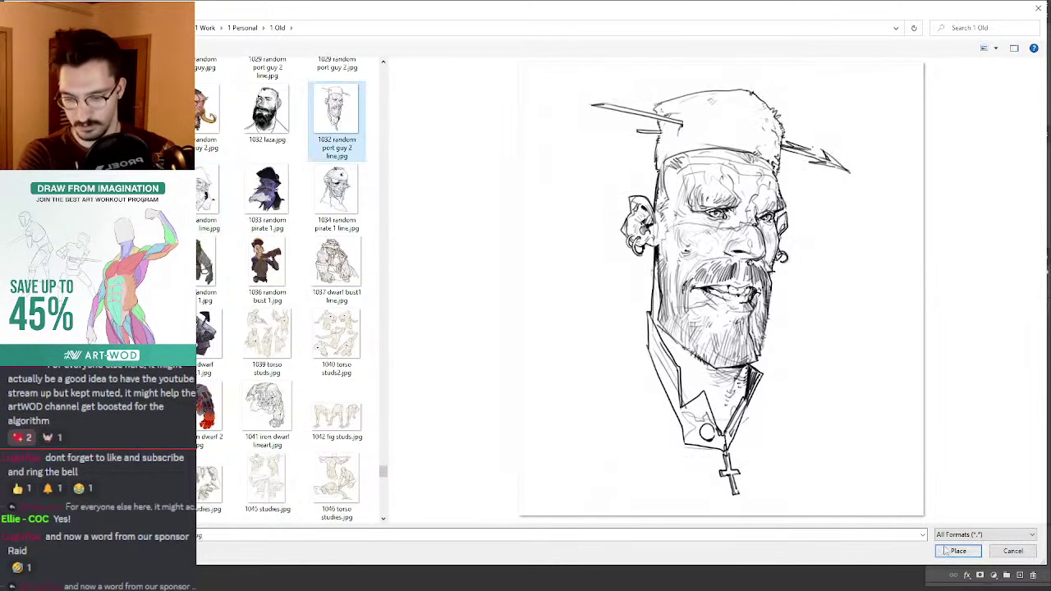
left_click(957, 550)
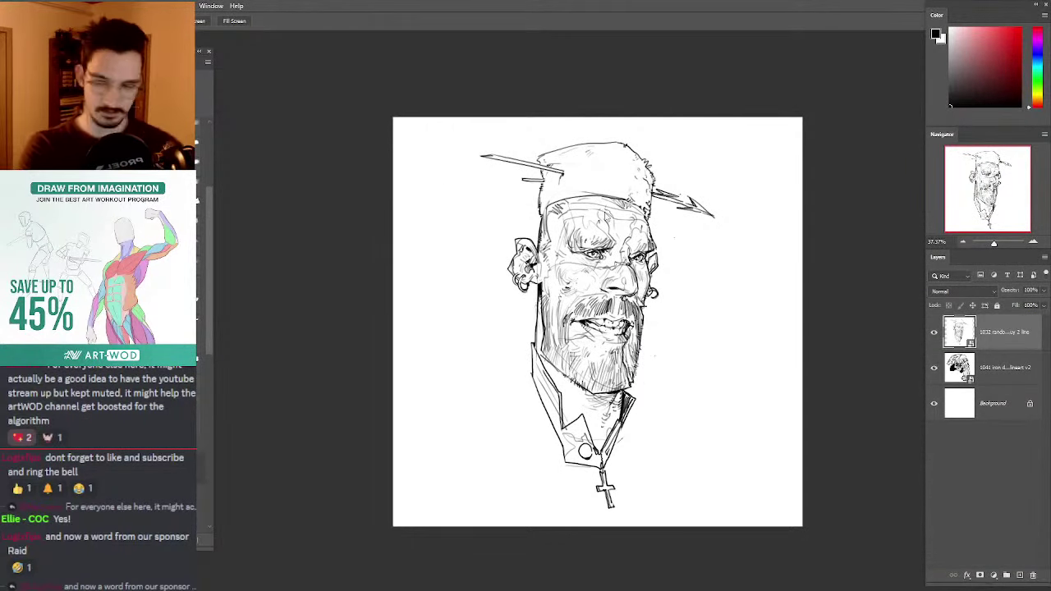
Step: Place the 1075 studies sheet as a new layer, and hide it together with the 1032 portrait layer
key("ctrl+shift+p")
left_click_drag(384, 71, 354, 492)
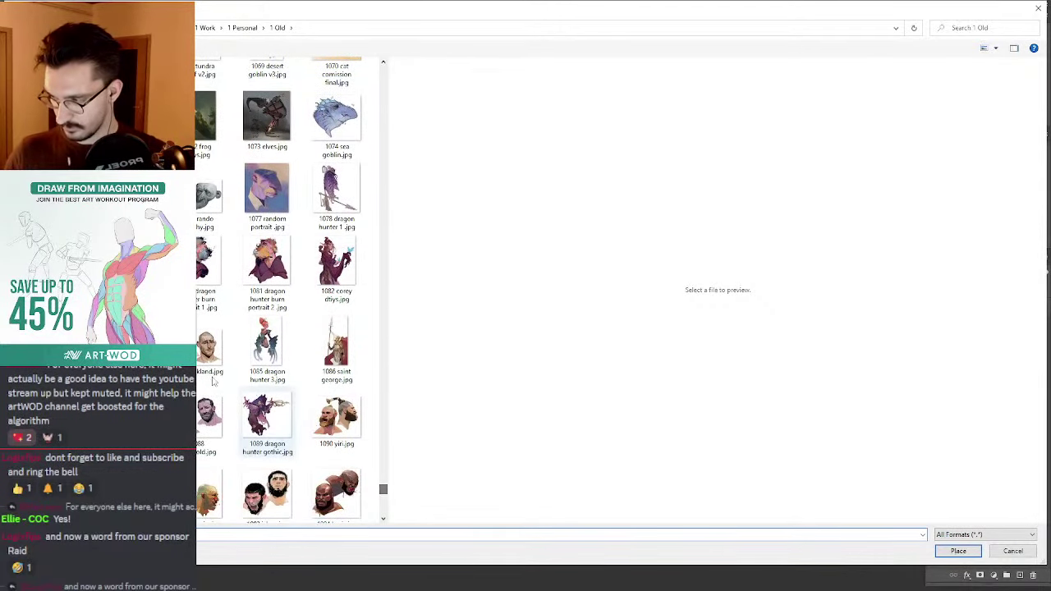
double_click(128, 188)
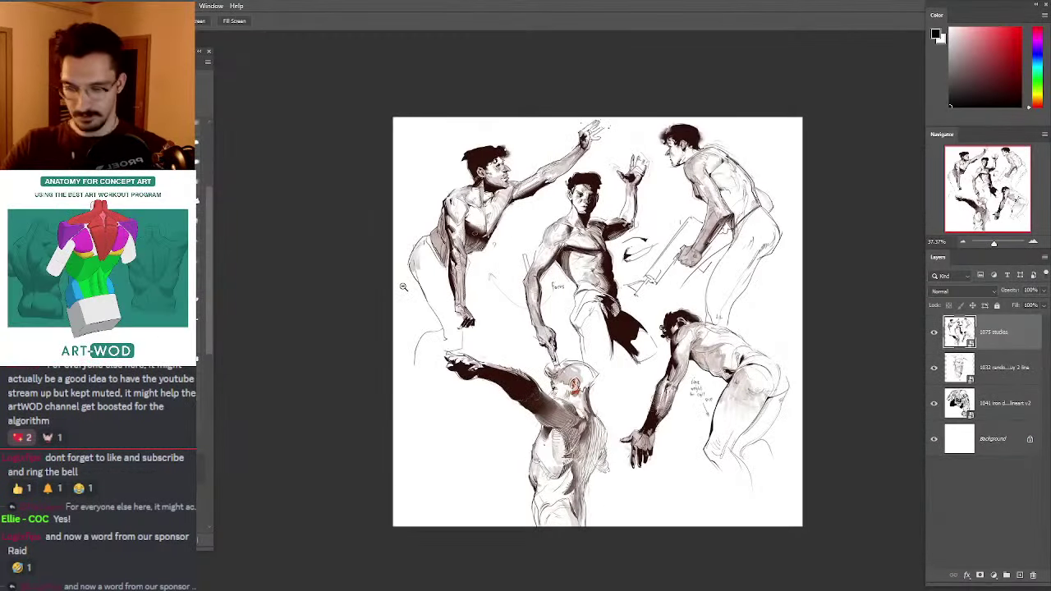
left_click(934, 332)
left_click(934, 367)
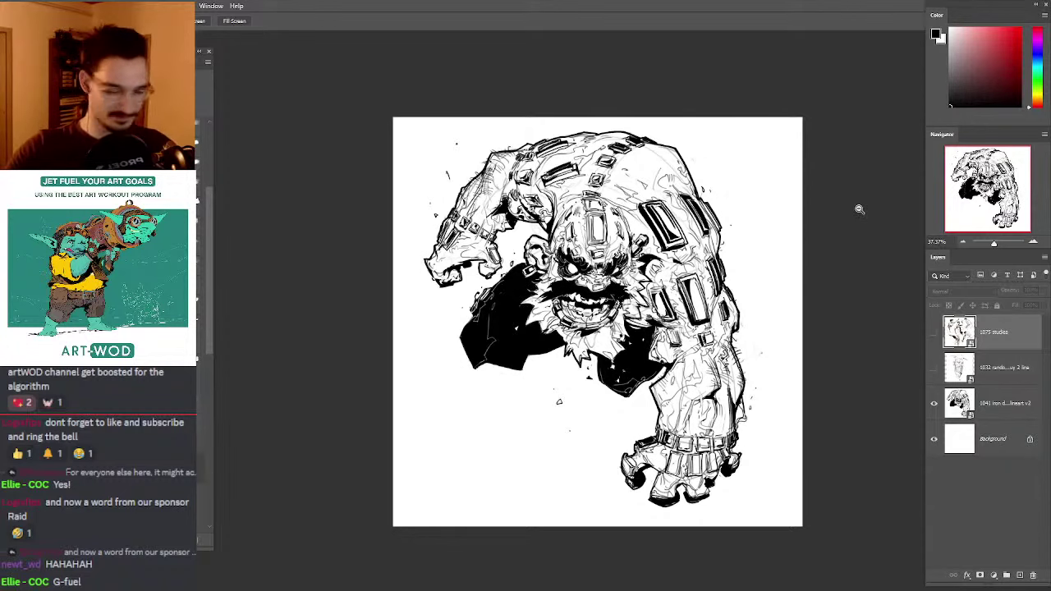
Step: Place 1041 iron dwarf lineart.jpg from the 1 Old folder directly above the v2 iron dwarf layer
left_click(954, 415)
key("ctrl+shift+p")
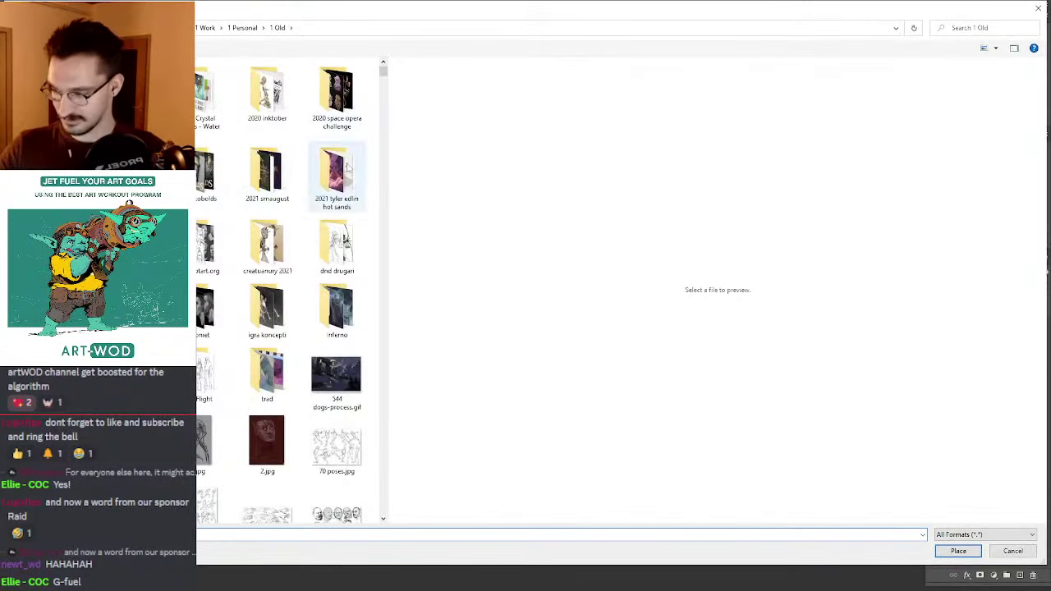
left_click_drag(383, 72, 340, 480)
scroll(341, 480, "up", 5)
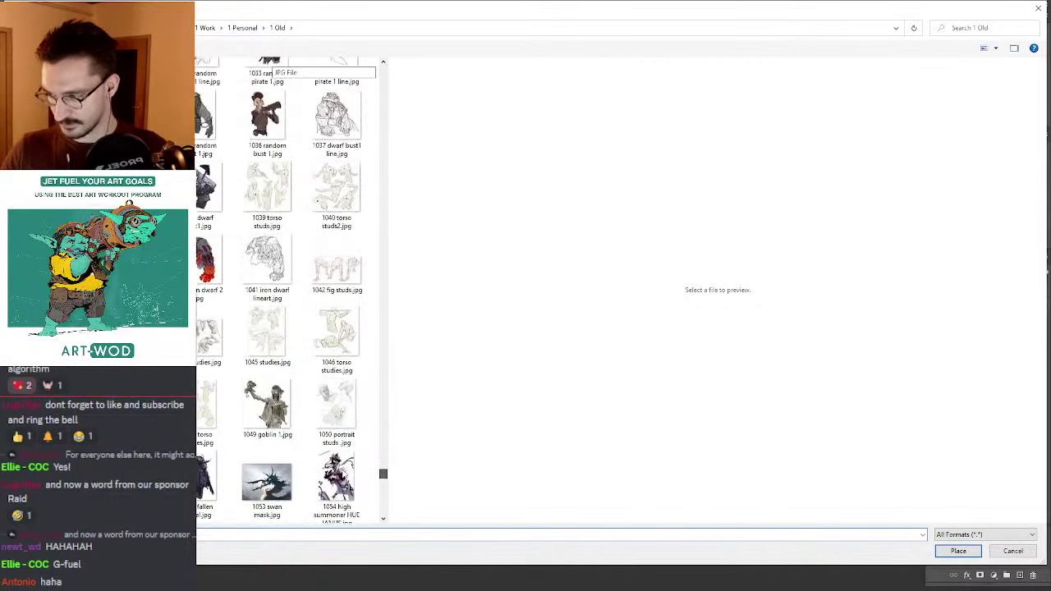
double_click(267, 341)
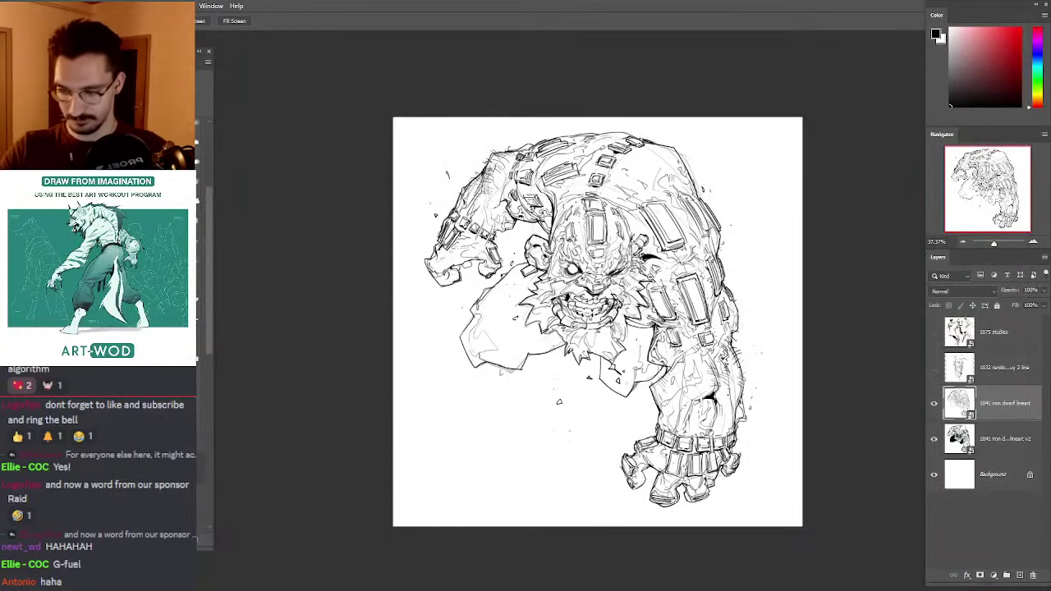
left_click_drag(581, 197, 522, 203)
scroll(506, 192, "up", 3)
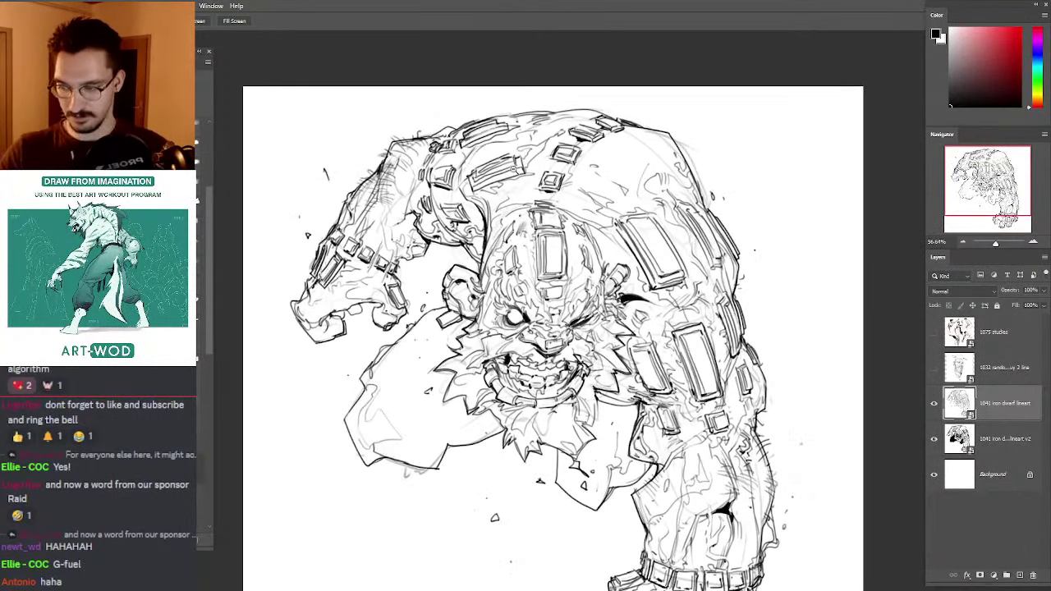
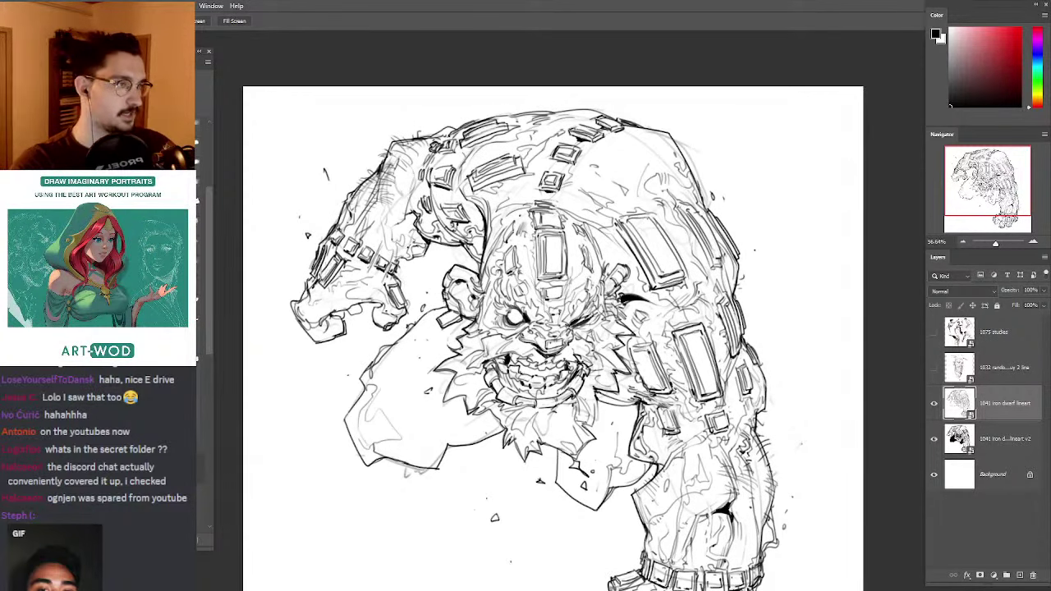
Step: Paste the pencil portrait of the hooded woman above the iron dwarf lineart and ready the Brush tool
key("ctrl+v")
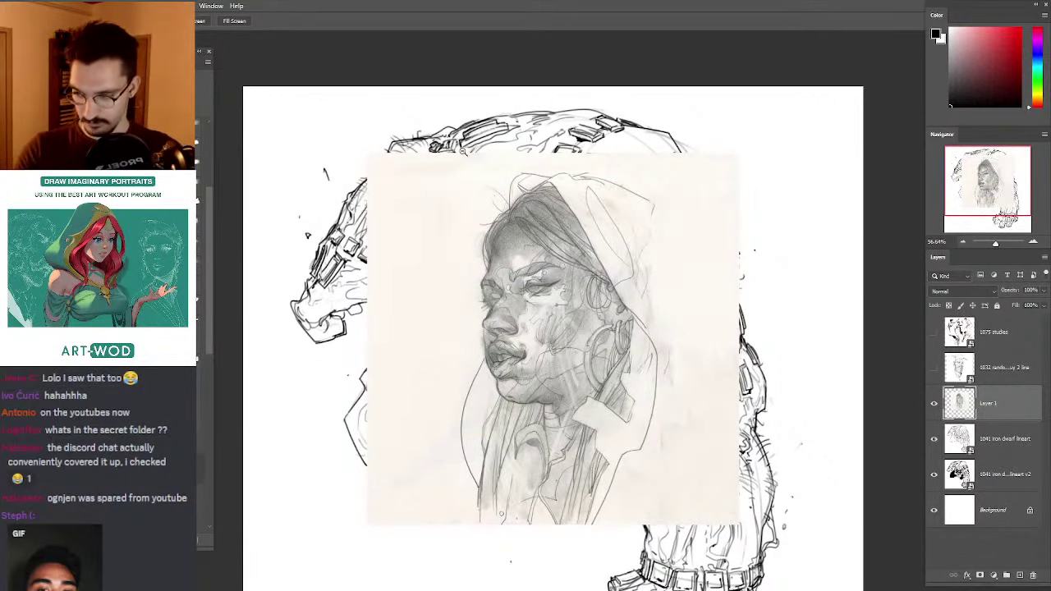
left_click(431, 167, "alt")
left_click_drag(452, 176, 566, 116)
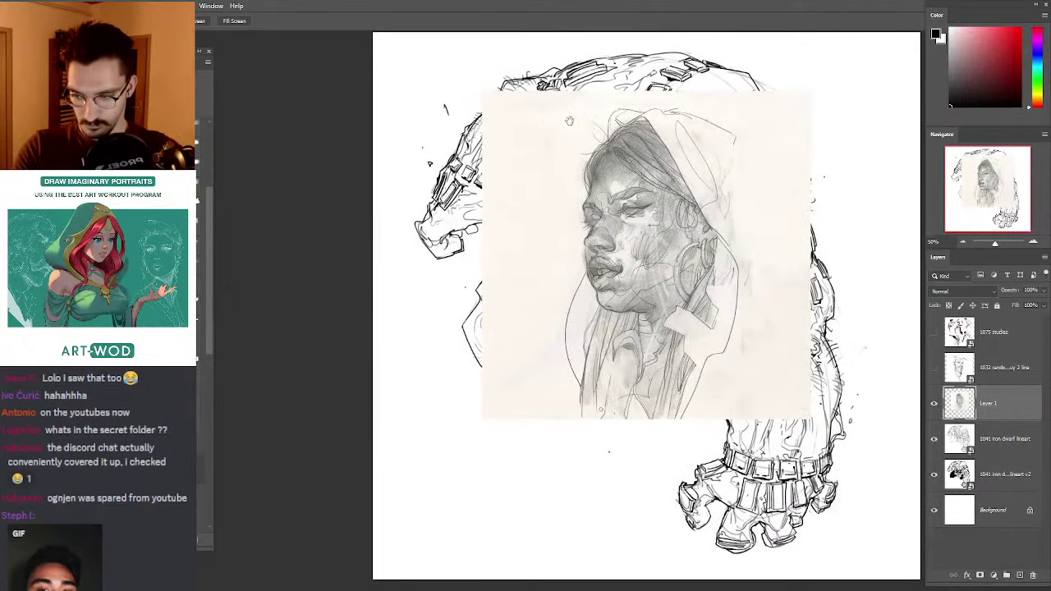
left_click_drag(553, 265, 585, 193)
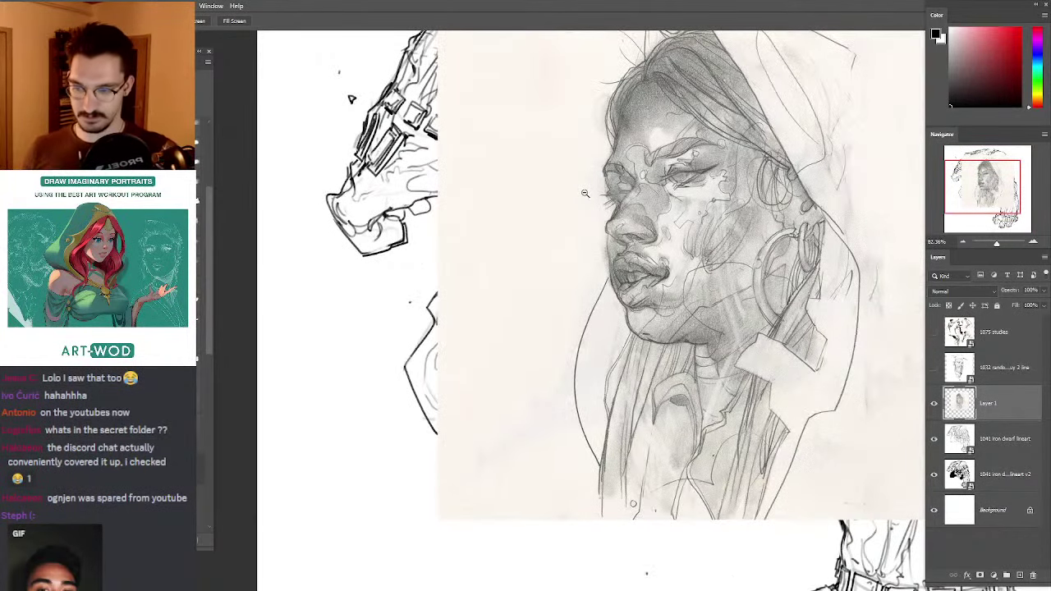
key("b")
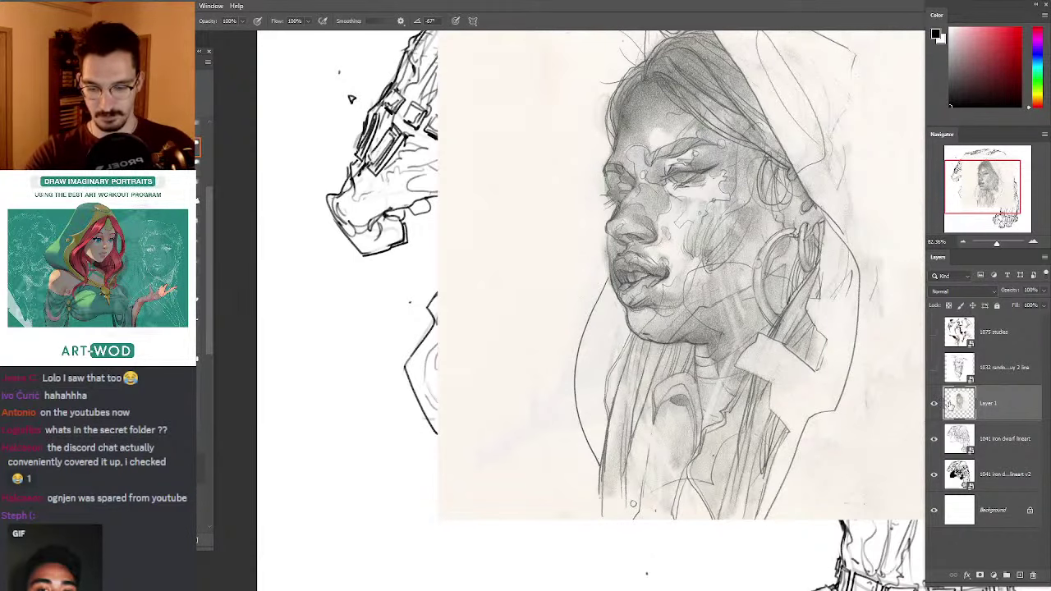
Step: Enlarge the pencil portrait of the hooded woman with Free Transform and reposition it over the middle of the canvas
left_click_drag(570, 199, 607, 245)
key("z")
left_click_drag(639, 205, 605, 240)
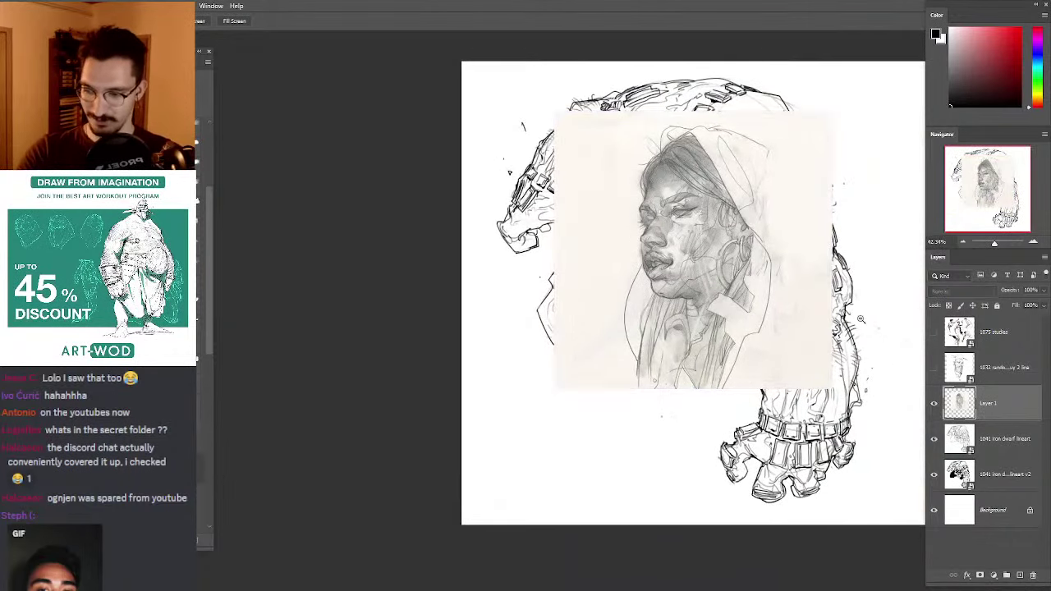
key("ctrl+t")
left_click_drag(555, 111, 513, 68)
key("Return")
left_click_drag(538, 167, 559, 236)
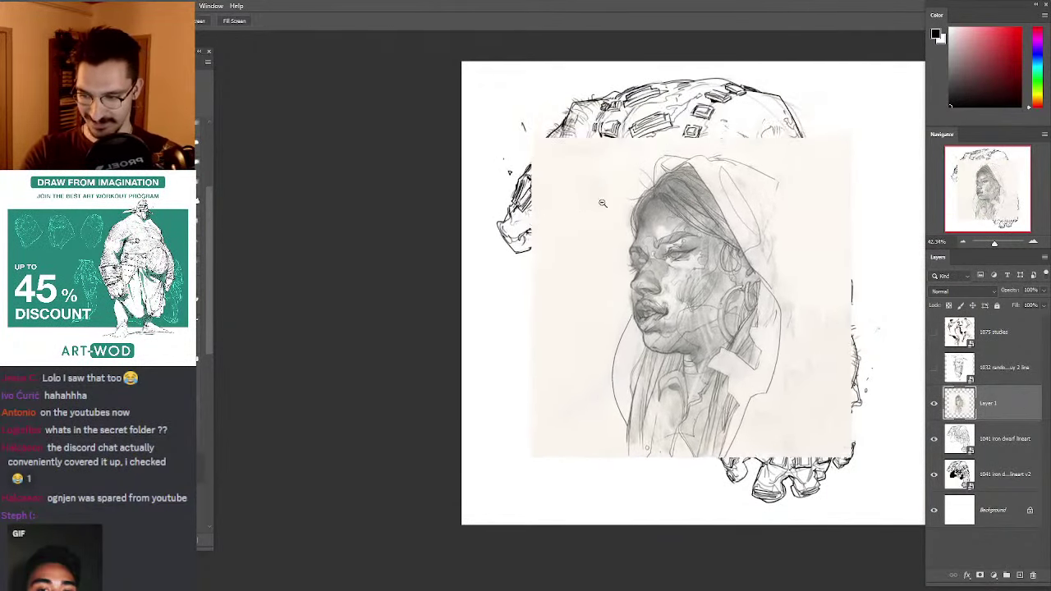
Step: Set the foreground colour to bright red and ready the Brush tool over the woman's face
left_click_drag(654, 254, 721, 251)
left_click(1020, 29)
key("b")
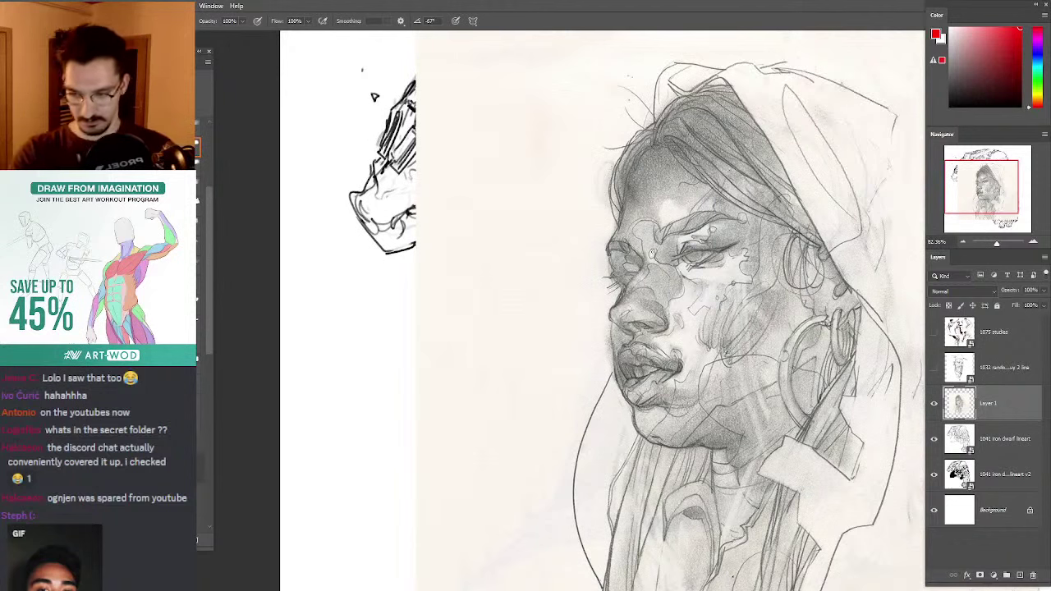
Step: Try a red brush stroke between the woman's eye and brow, and undo it
mouse_move(641, 258)
left_mouse_down()
mouse_move(650, 224)
mouse_move(658, 234)
mouse_move(640, 253)
mouse_move(632, 229)
mouse_move(662, 236)
left_mouse_up()
key("ctrl+z")
key("ctrl+z")
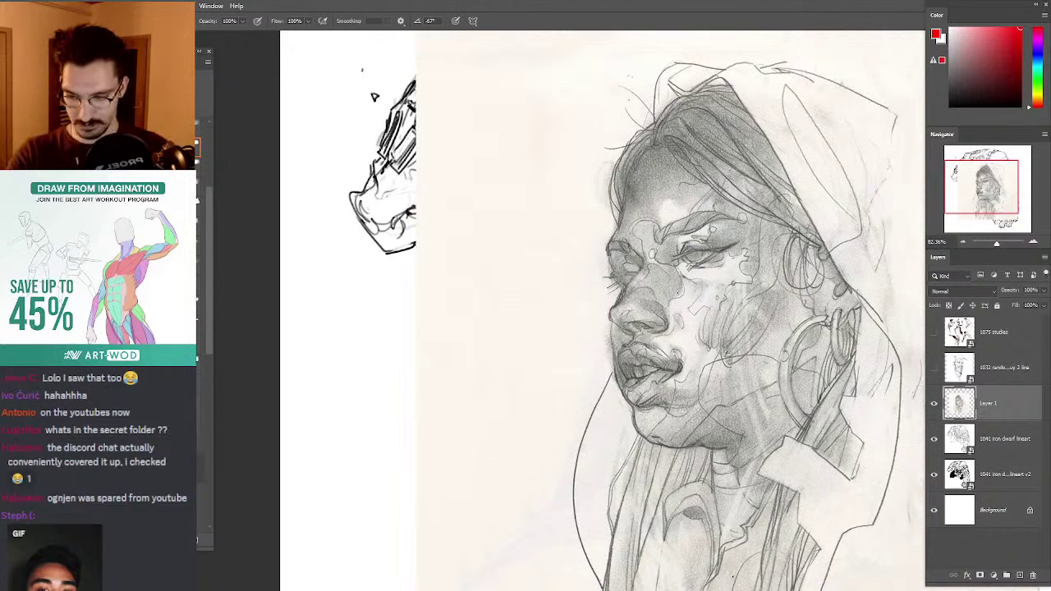
Step: Hide the pencil portrait, show and select the 1075 studies layer, and examine the forward-leaning figure
key("ctrl+comma")
left_click_drag(679, 293, 597, 301)
left_click_drag(801, 266, 648, 229)
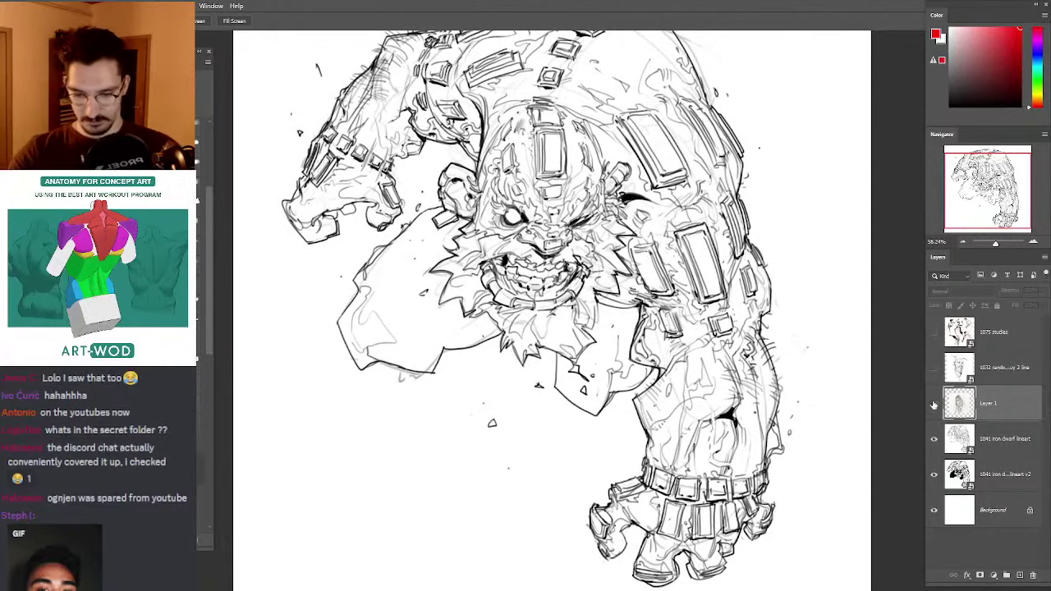
left_click(933, 332)
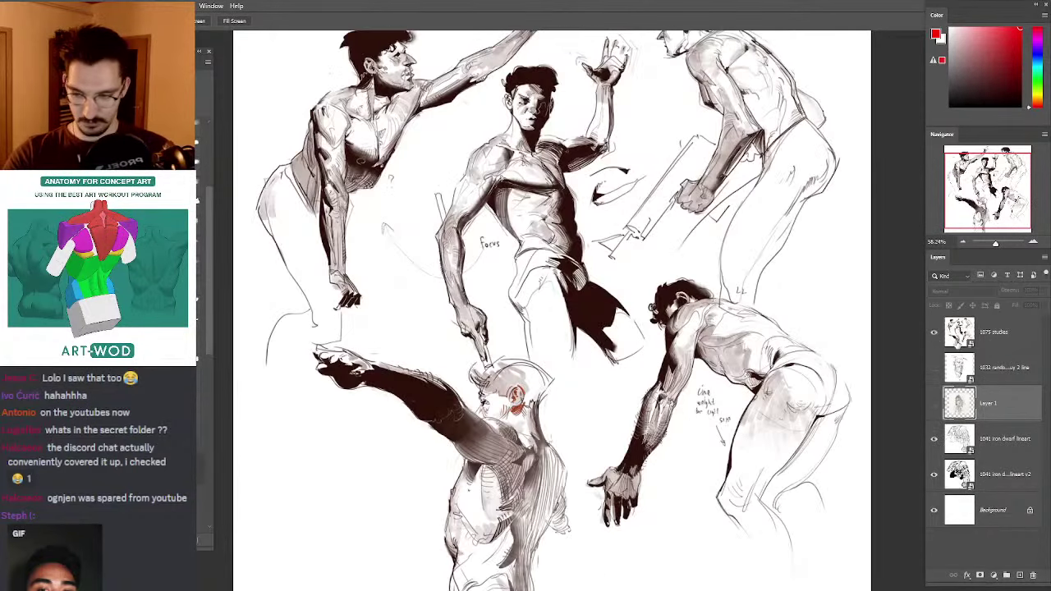
left_click(956, 345)
left_click_drag(567, 238, 638, 264)
left_click_drag(727, 100, 683, 246)
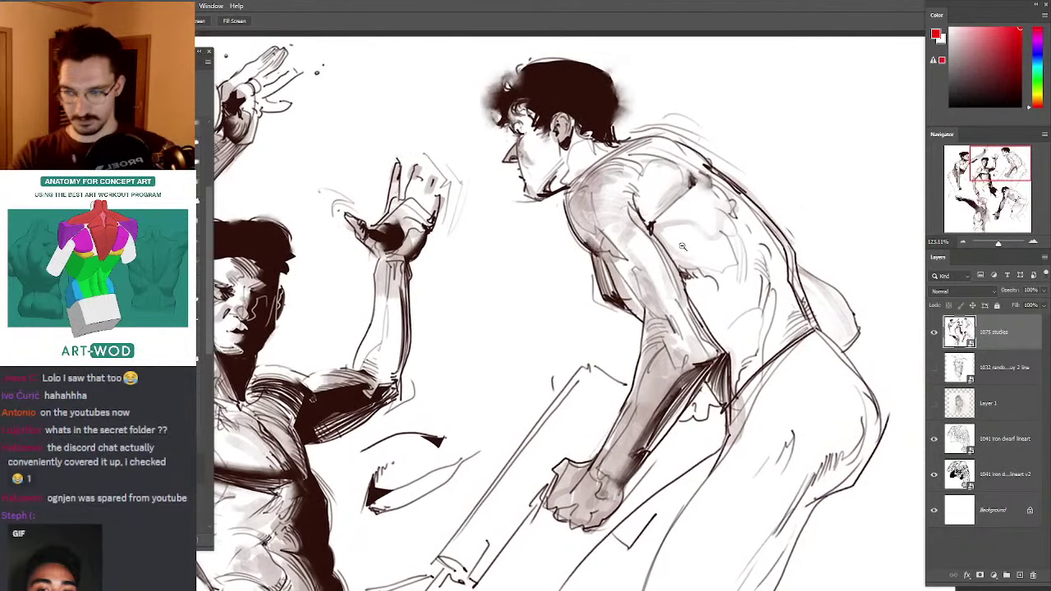
key("b")
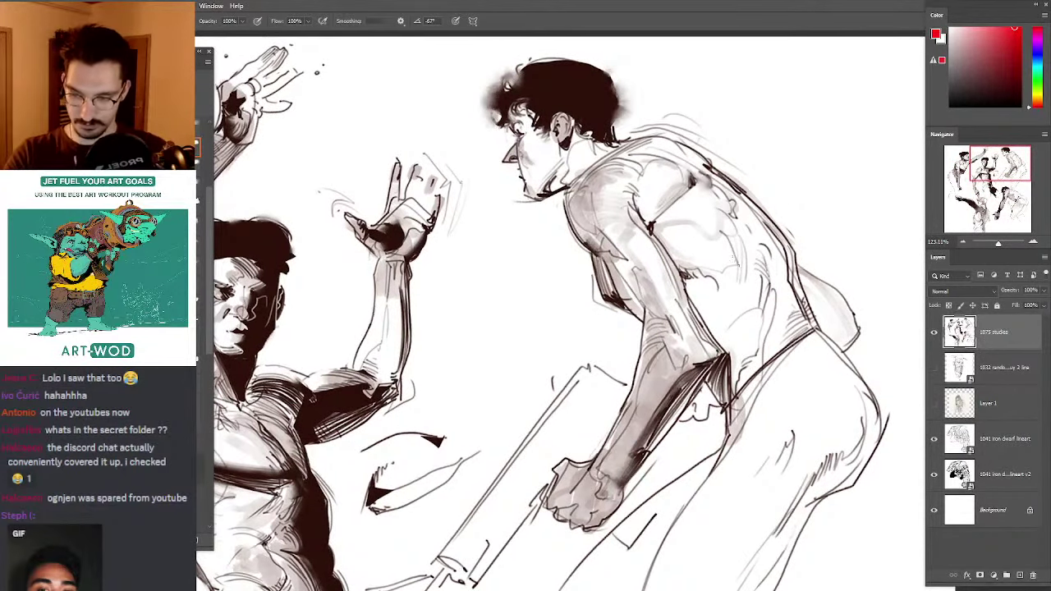
Step: Hide the 1075 studies, show and select the 1032 portrait layer, and examine the line work of the bearded face
left_click(933, 332)
left_click(934, 368)
left_click(951, 369)
left_click_drag(678, 202, 509, 255)
mouse_move(369, 316)
left_mouse_down()
mouse_move(537, 223)
mouse_move(558, 167)
mouse_move(543, 153)
left_mouse_up()
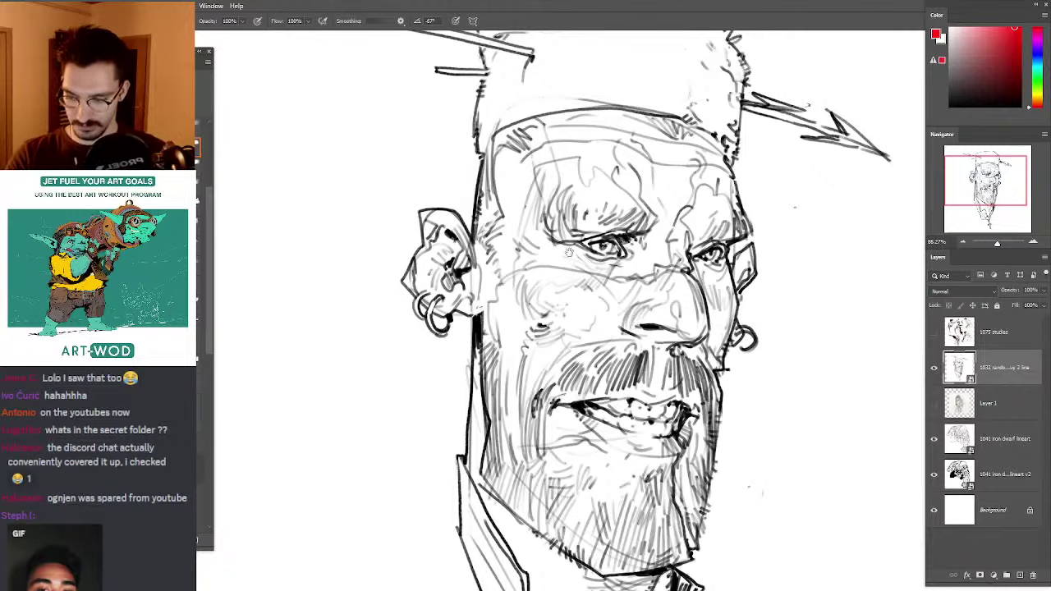
left_click_drag(569, 252, 588, 159)
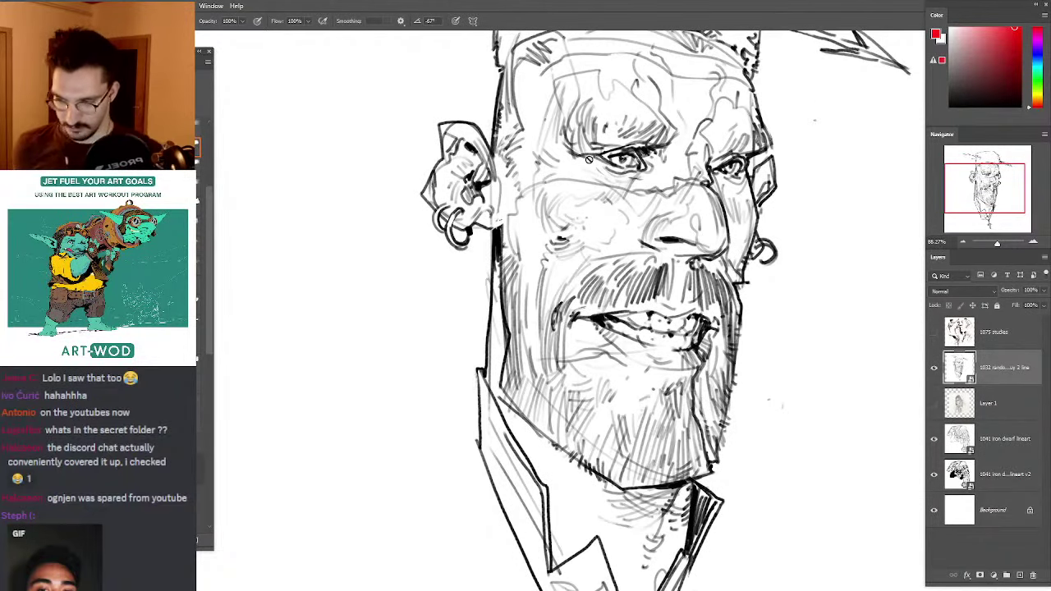
Step: Hide the 1032 portrait and the 1041 iron dwarf lineart layers to expose the inked v2 dwarf
left_click(933, 369)
left_click(934, 401)
left_click(933, 403)
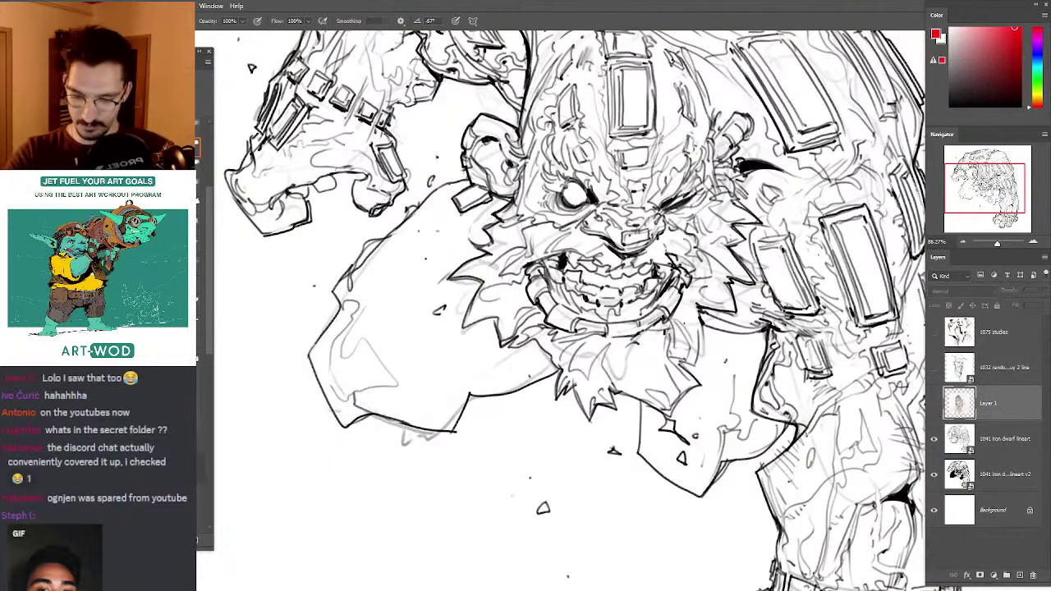
left_click(957, 439)
left_click(934, 438)
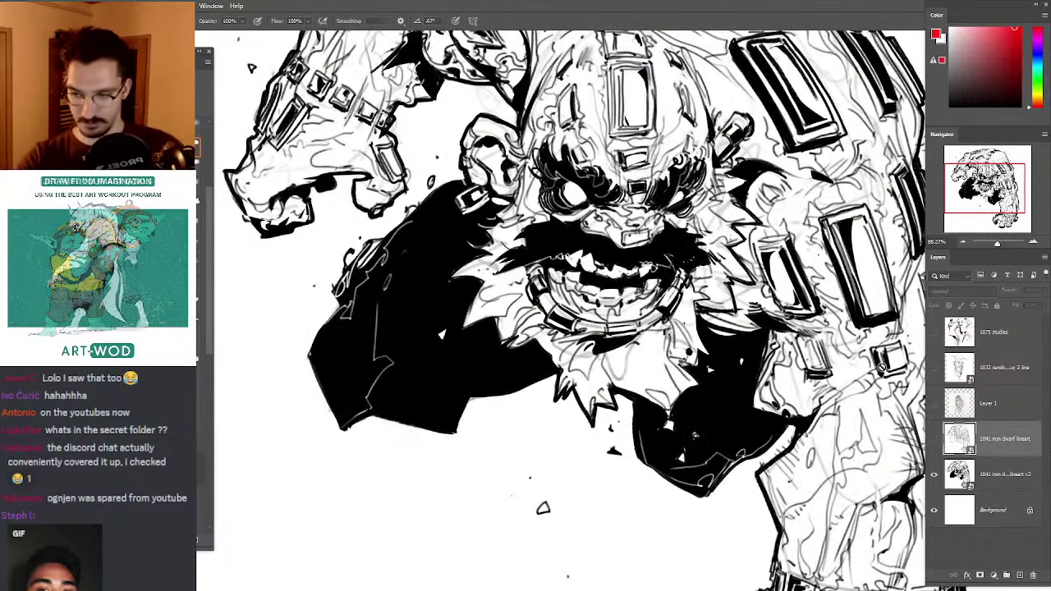
Step: Show the 1041 iron dwarf lineart layer again and examine its lines around the face, shoulders and arm
key("ctrl+0")
left_click(934, 439)
left_click_drag(802, 190, 698, 269)
mouse_move(698, 269)
left_mouse_down()
mouse_move(768, 268)
mouse_move(701, 268)
left_mouse_up()
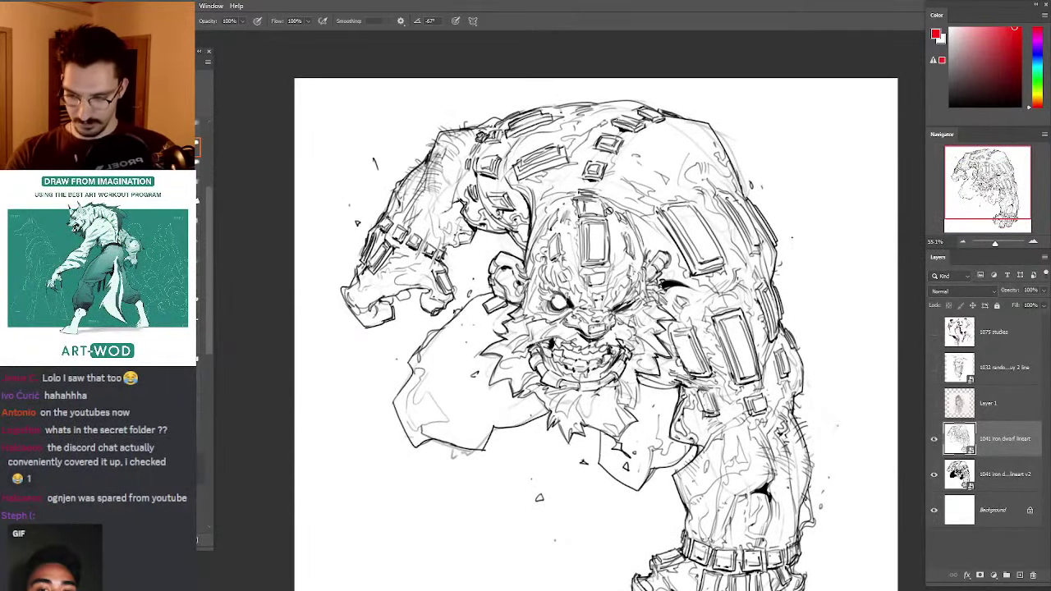
left_click_drag(614, 246, 711, 300)
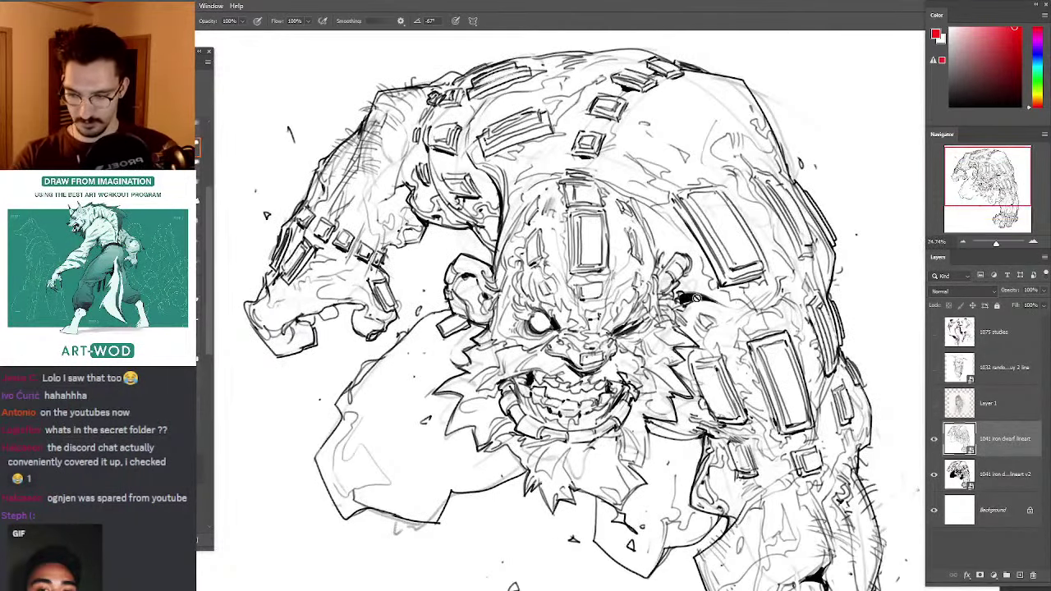
left_click_drag(805, 353, 769, 236)
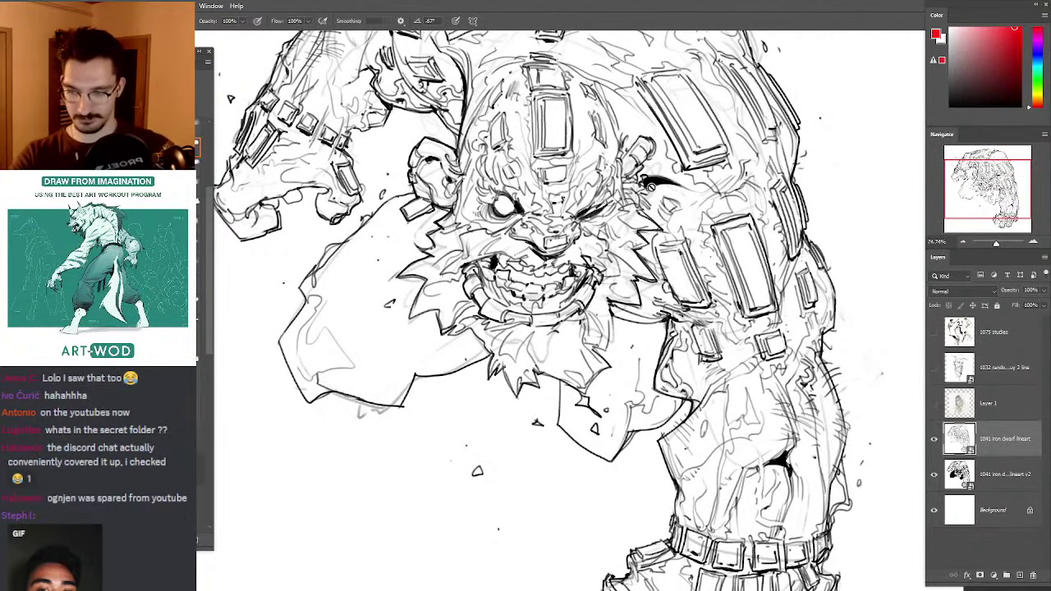
left_click_drag(652, 189, 674, 277)
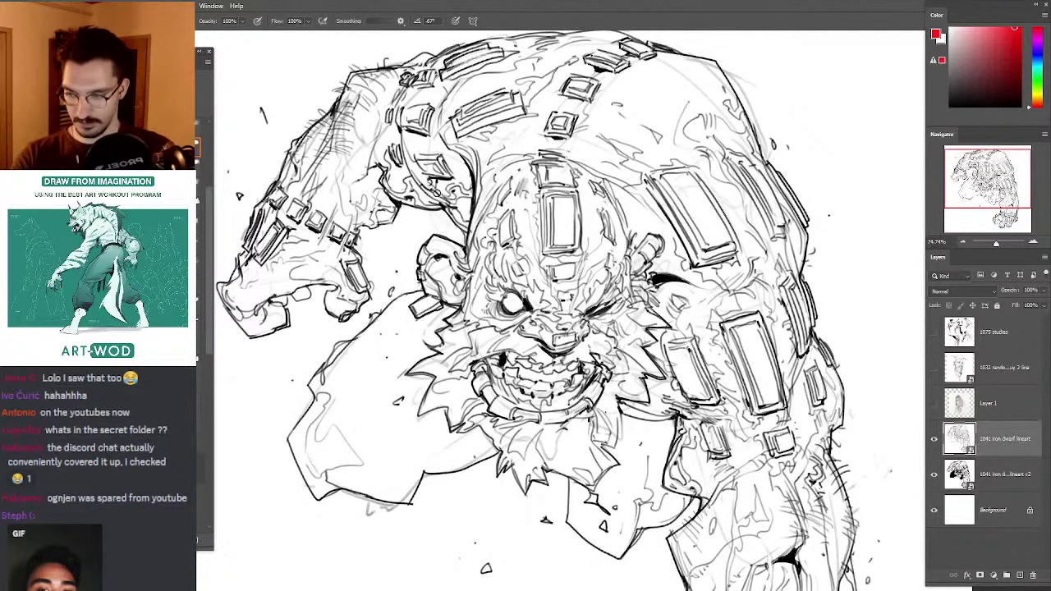
Step: Show and select the pencil portrait layer, try red strokes across the woman's nose and cheek, and undo them
left_click(934, 403)
left_click(959, 403)
left_click_drag(429, 381, 554, 203)
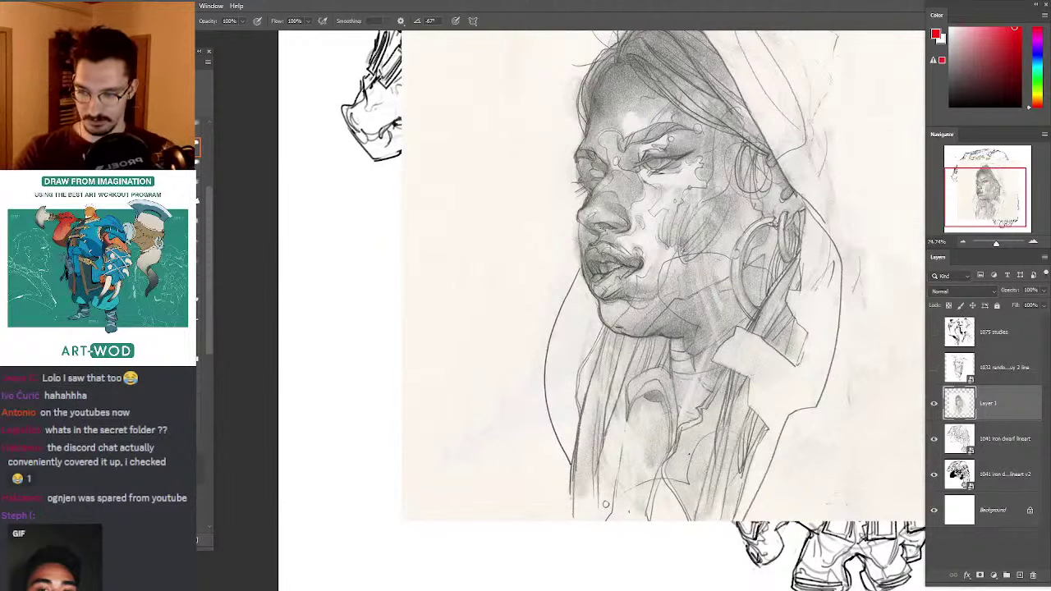
left_click_drag(587, 215, 644, 246)
key("ctrl+z")
key("ctrl+z")
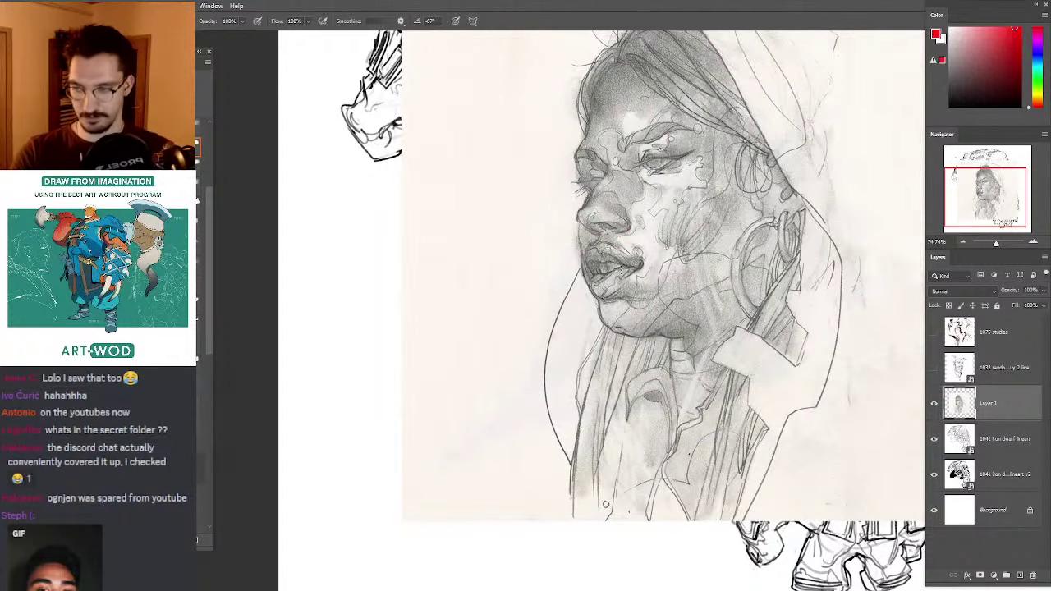
Step: Hide the pencil portrait layer, and paste the stag drawing and the red goat sketches as new layers above it
left_click(933, 403)
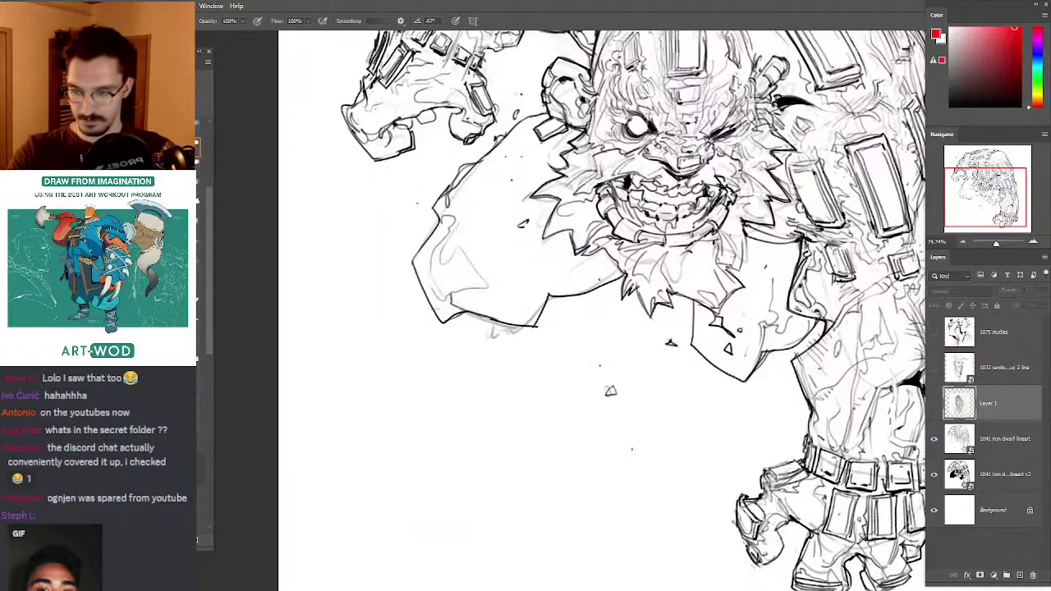
key("ctrl+0")
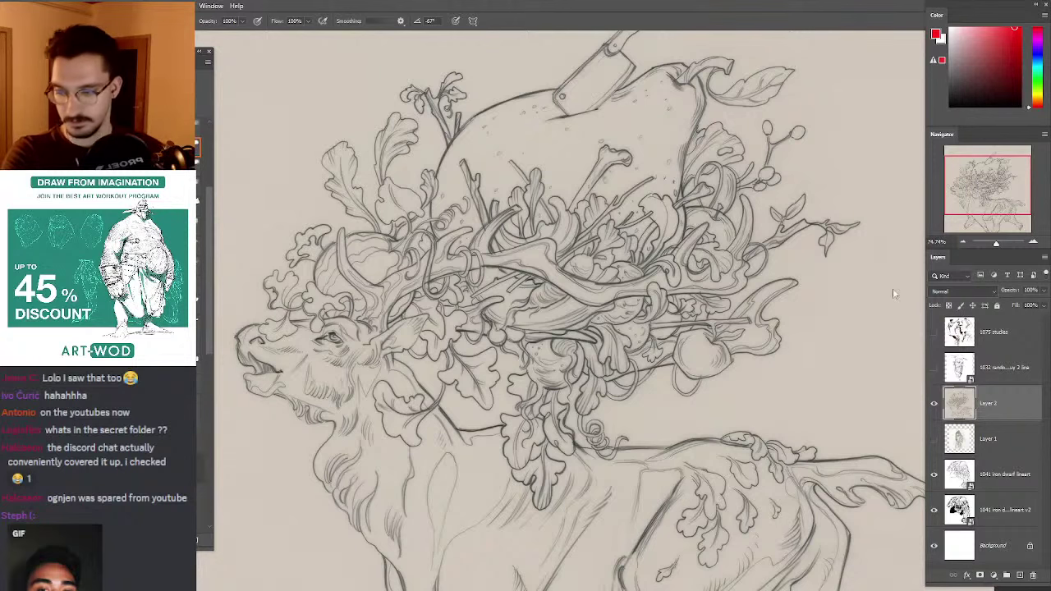
key("ctrl+v")
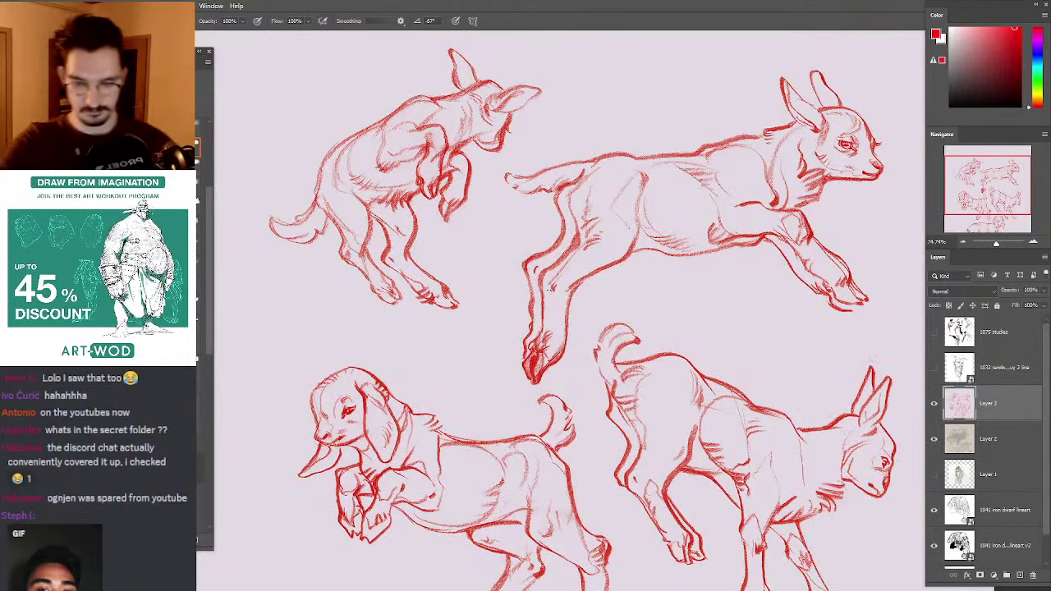
Step: Hide the red goat sketches, select the stag drawing layer, and ready the Brush tool over the stag's body
left_click(934, 404)
left_click(962, 439)
left_click_drag(631, 328, 645, 131)
left_click_drag(643, 129, 586, 138)
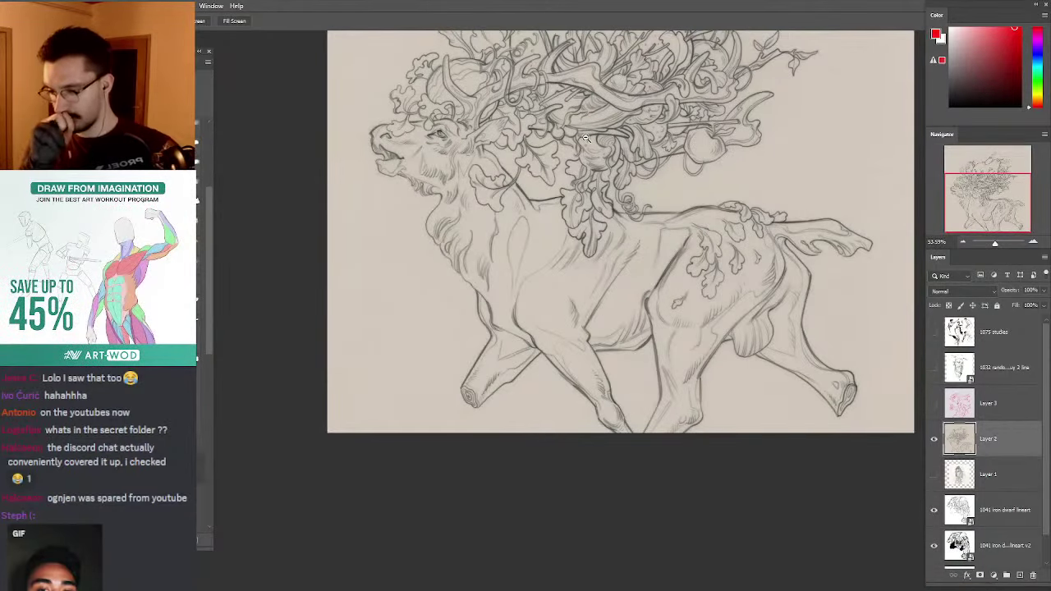
left_click_drag(585, 137, 651, 146)
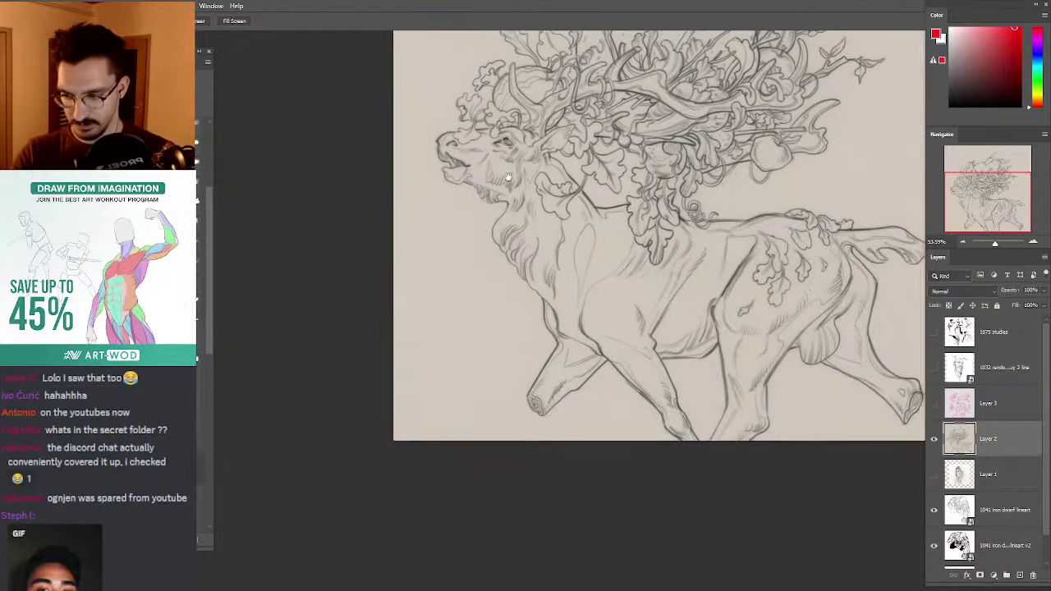
mouse_move(507, 178)
left_mouse_down()
mouse_move(535, 177)
mouse_move(521, 177)
left_mouse_up()
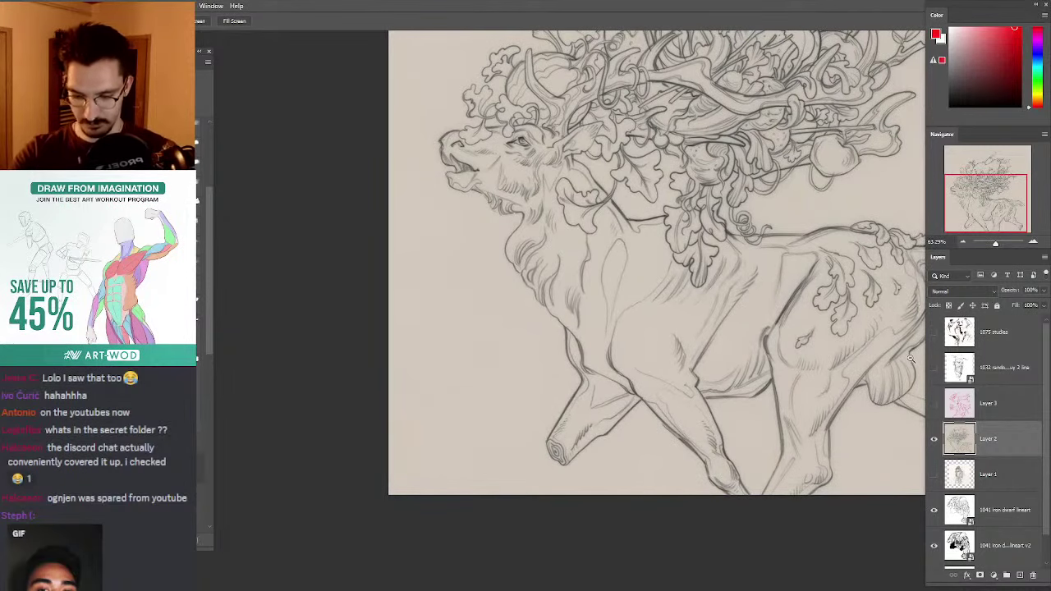
key("b")
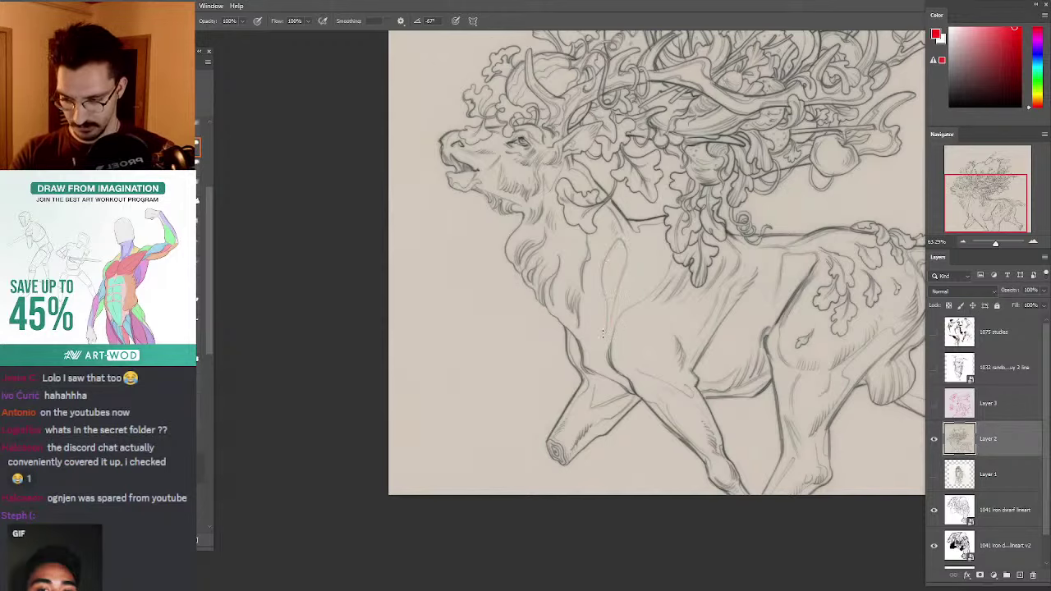
Step: Try a red brush stroke on the stag's chest and shoulder, and undo it
mouse_move(602, 333)
left_mouse_down()
mouse_move(611, 243)
mouse_move(620, 243)
mouse_move(609, 317)
mouse_move(613, 287)
mouse_move(641, 295)
left_mouse_up()
key("ctrl+z")
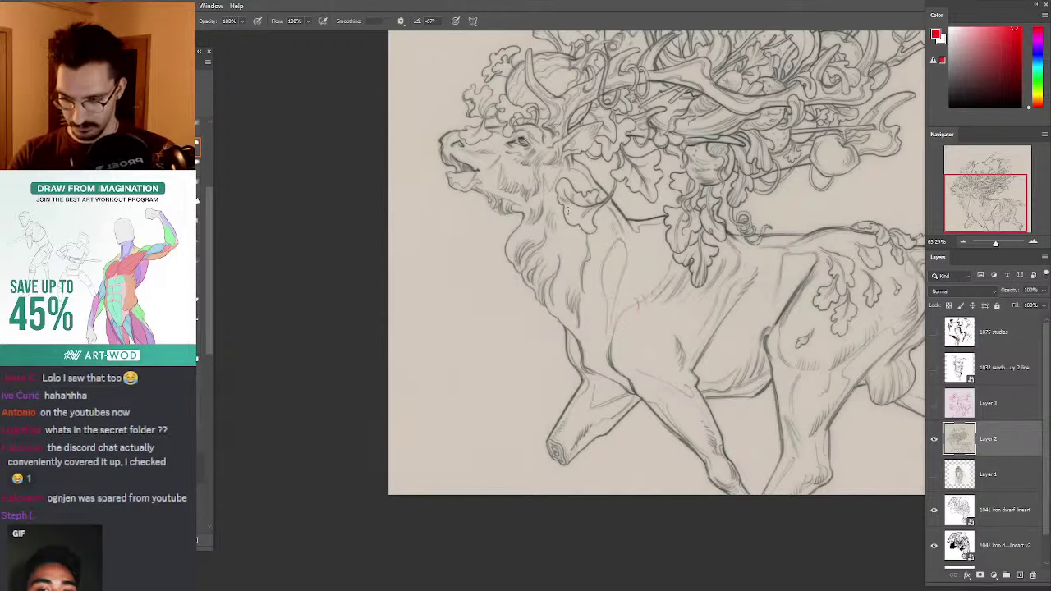
key("ctrl+z")
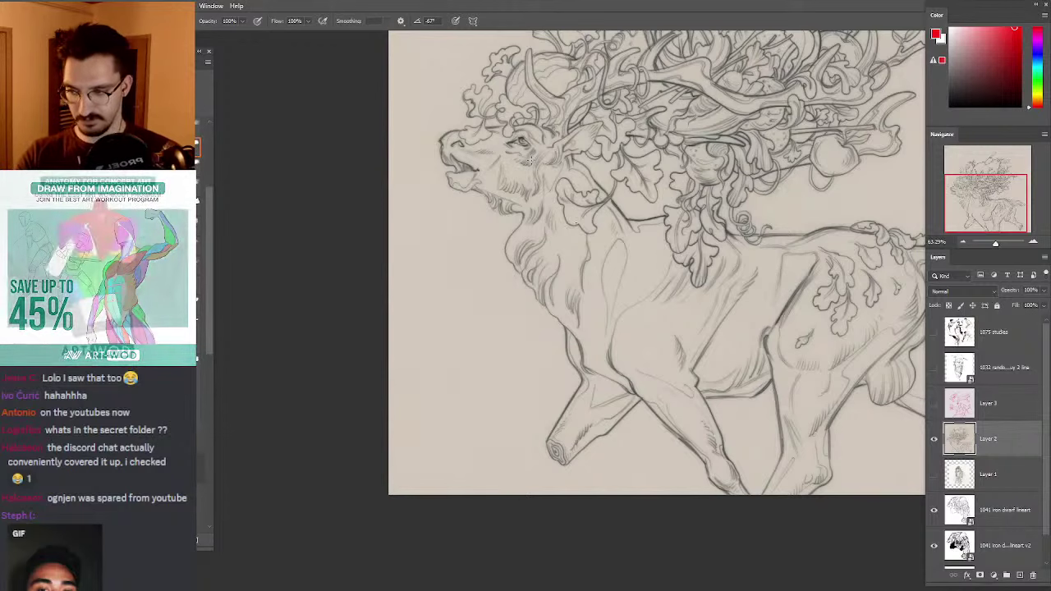
Step: Try red strokes around the stag's head and jaw, undo them, and add short red hatching on the muzzle
left_click_drag(472, 161, 511, 160)
mouse_move(426, 131)
left_mouse_down()
mouse_move(591, 140)
mouse_move(405, 127)
left_mouse_up()
key("ctrl+z")
left_click_drag(587, 220, 454, 113)
key("ctrl+z")
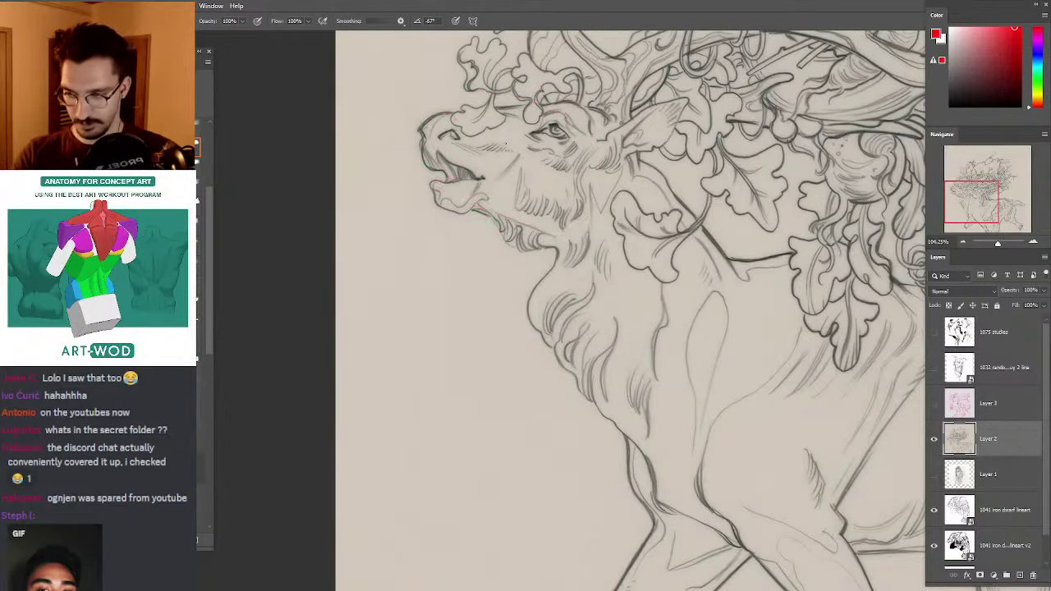
left_click_drag(493, 143, 502, 155)
key("ctrl+z")
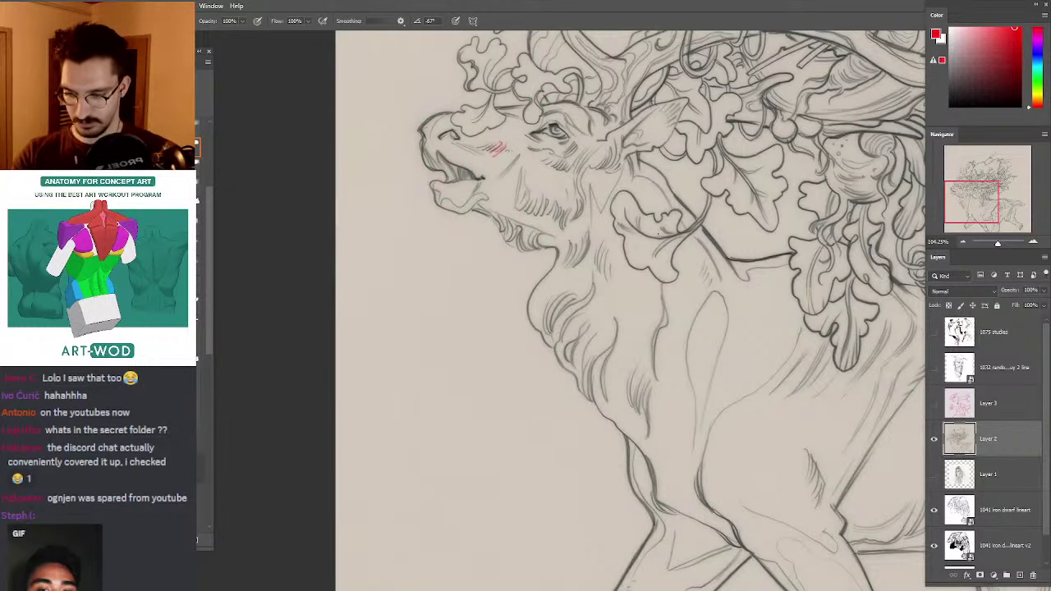
Step: Trace the elongated shape on the stag's chest in red, and undo the strokes
mouse_move(687, 341)
left_mouse_down()
mouse_move(726, 335)
mouse_move(707, 399)
left_mouse_up()
left_click_drag(673, 299, 663, 202)
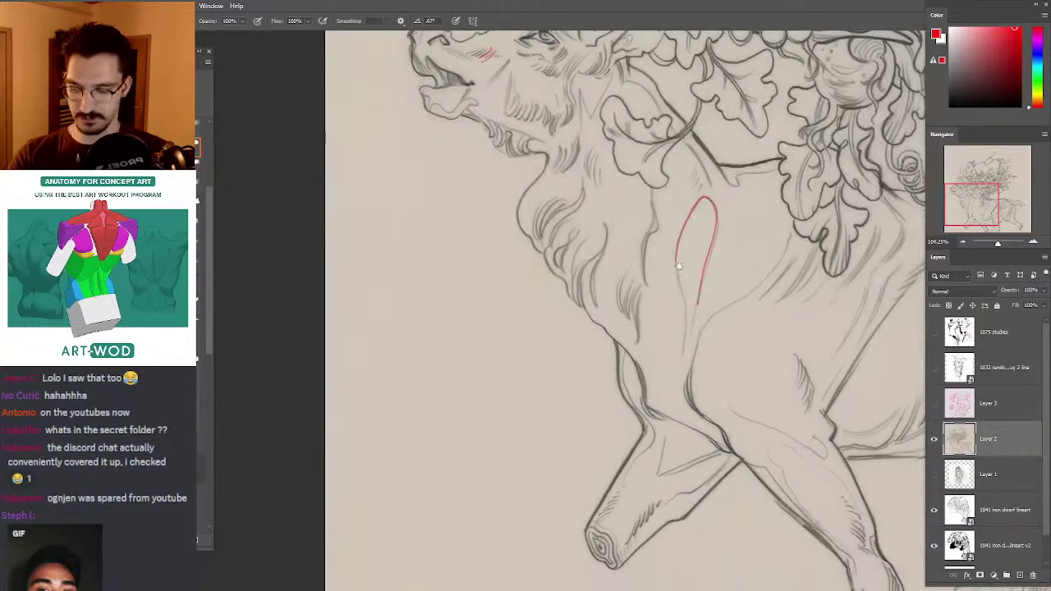
key("ctrl+z")
mouse_move(676, 268)
left_mouse_down()
mouse_move(683, 354)
mouse_move(713, 238)
mouse_move(670, 299)
mouse_move(659, 361)
left_mouse_up()
key("ctrl+z")
key("ctrl+z")
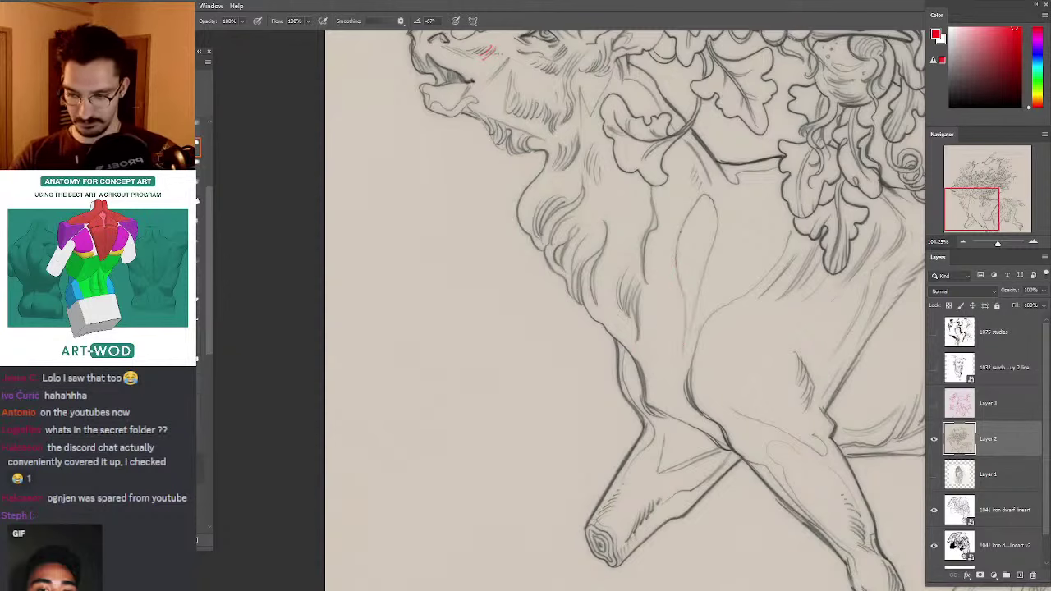
Step: Try a small red loop over the edge of the stag's elongated chest shape, and undo the trial marks
left_click_drag(666, 241, 681, 261)
key("ctrl+z")
mouse_move(676, 208)
left_mouse_down()
mouse_move(697, 239)
mouse_move(698, 215)
mouse_move(715, 238)
left_mouse_up()
key("ctrl+z")
key("ctrl+z")
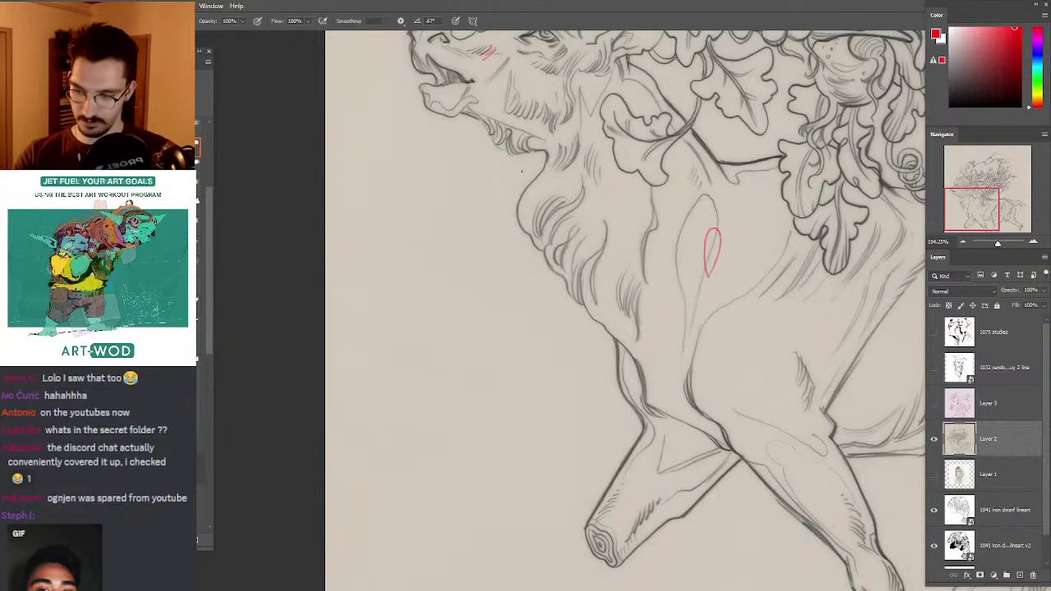
key("ctrl+z")
Step: Try brush marks over the stag's neck fur and undo them, and examine the legs and hindquarters
mouse_move(614, 224)
left_mouse_down()
mouse_move(578, 219)
mouse_move(551, 230)
left_mouse_up()
left_click_drag(615, 205, 575, 205)
mouse_move(619, 287)
left_mouse_down()
mouse_move(657, 239)
mouse_move(625, 292)
left_mouse_up()
mouse_move(679, 348)
left_mouse_down()
mouse_move(585, 189)
mouse_move(526, 216)
left_mouse_up()
key("ctrl+z")
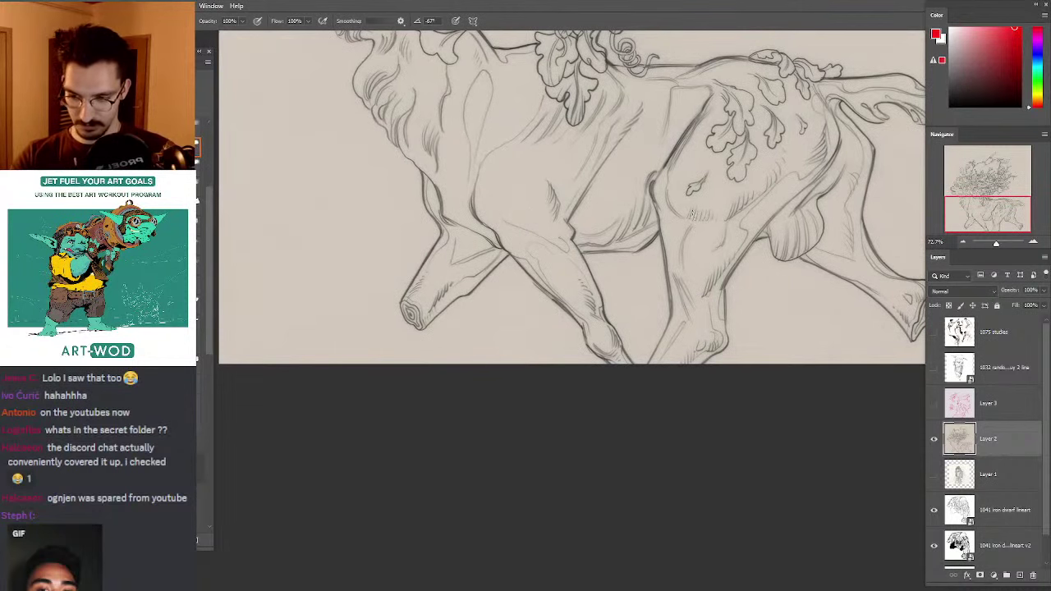
Step: Hide the stag drawing, show and select the pencil portrait layer, and bring the woman's face into view
left_click(934, 439)
left_click(934, 475)
left_click(988, 475)
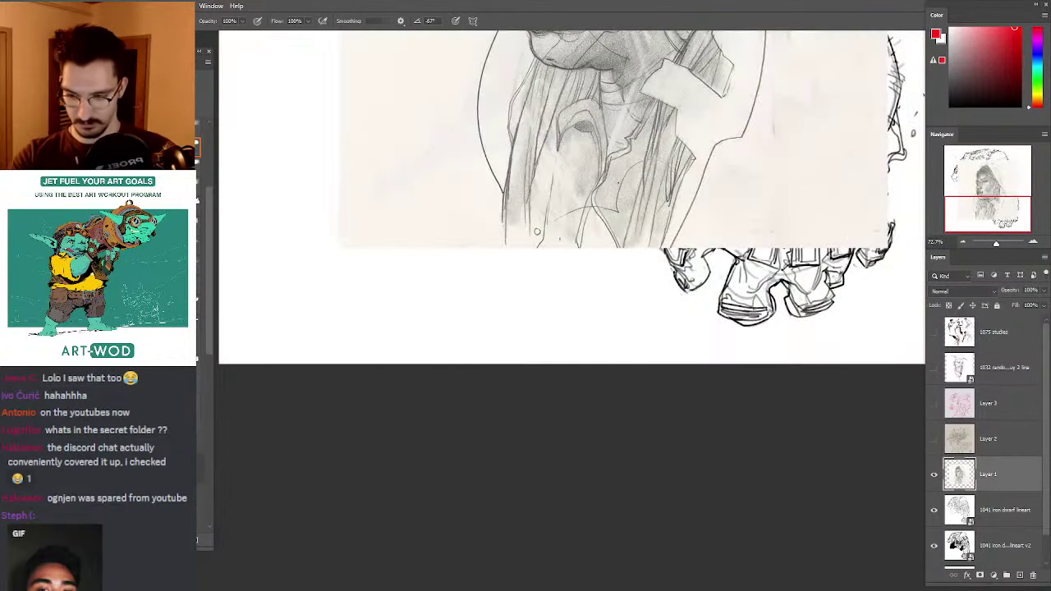
left_click_drag(567, 329, 530, 200)
scroll(530, 200, "up", 2)
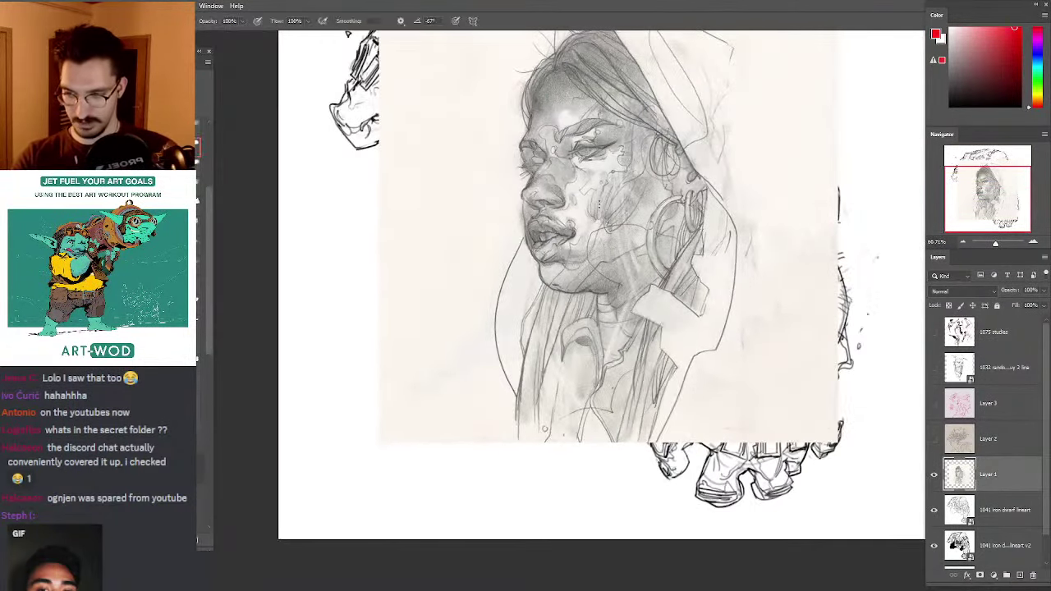
Step: Reset the brush colours to the default black and white, and examine the woman's mouth and jaw up close
key("b")
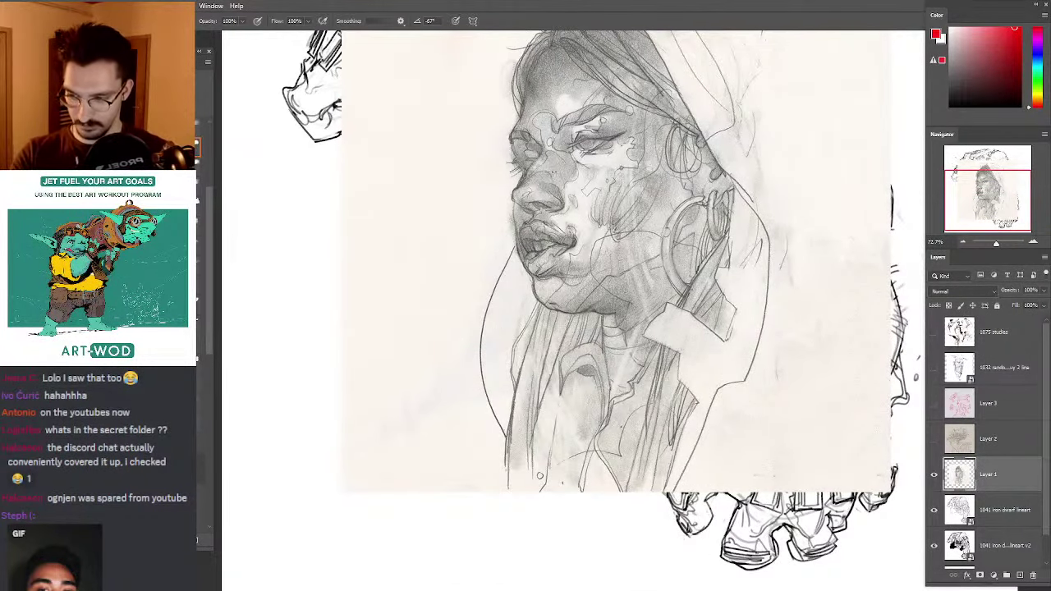
left_click_drag(536, 286, 584, 286)
key("d")
mouse_move(539, 261)
left_mouse_down()
mouse_move(583, 260)
mouse_move(573, 263)
left_mouse_up()
left_click_drag(537, 205, 500, 206)
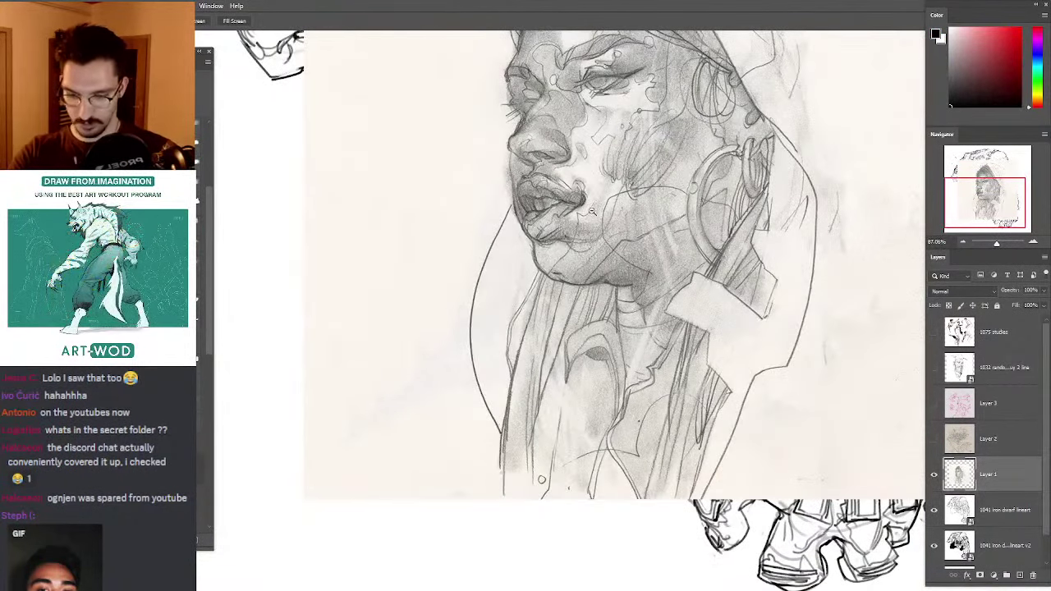
Step: Show and select the stag drawing layer, and bring the stag's body and legs into close view
left_click(934, 439)
left_click(955, 435)
left_click_drag(562, 178, 433, 50)
mouse_move(542, 206)
left_mouse_down()
mouse_move(553, 205)
mouse_move(542, 148)
left_mouse_up()
left_click_drag(644, 209, 628, 208)
scroll(627, 208, "up", 2)
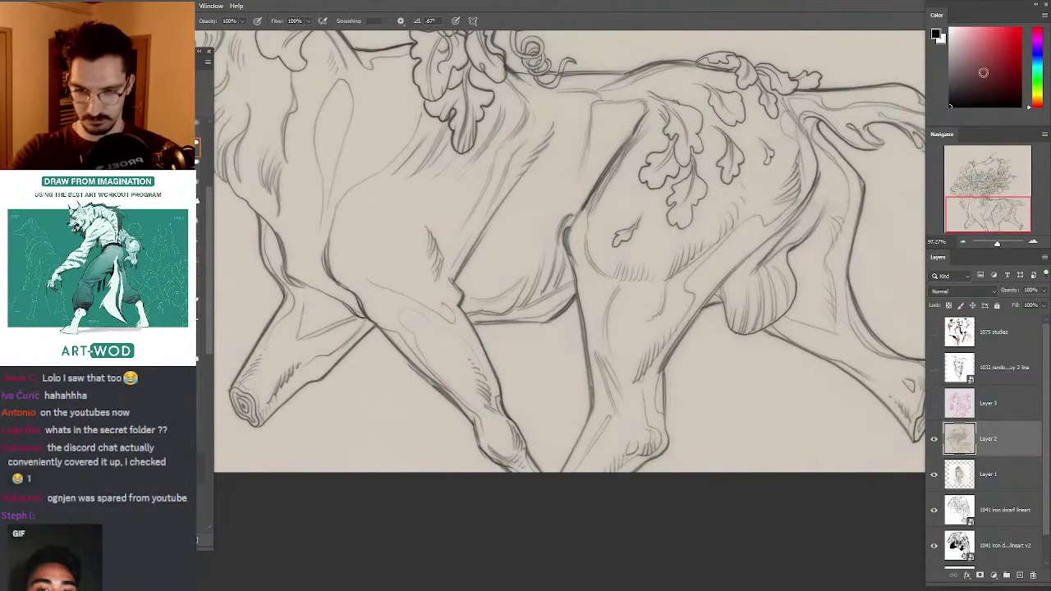
Step: Set the brush colour to bright red, try curved and crossing strokes over the leaves on the stag's hindquarters, and undo them
left_click_drag(983, 73, 1027, 16)
left_click_drag(683, 271, 688, 232)
key("ctrl+z")
key("ctrl+z")
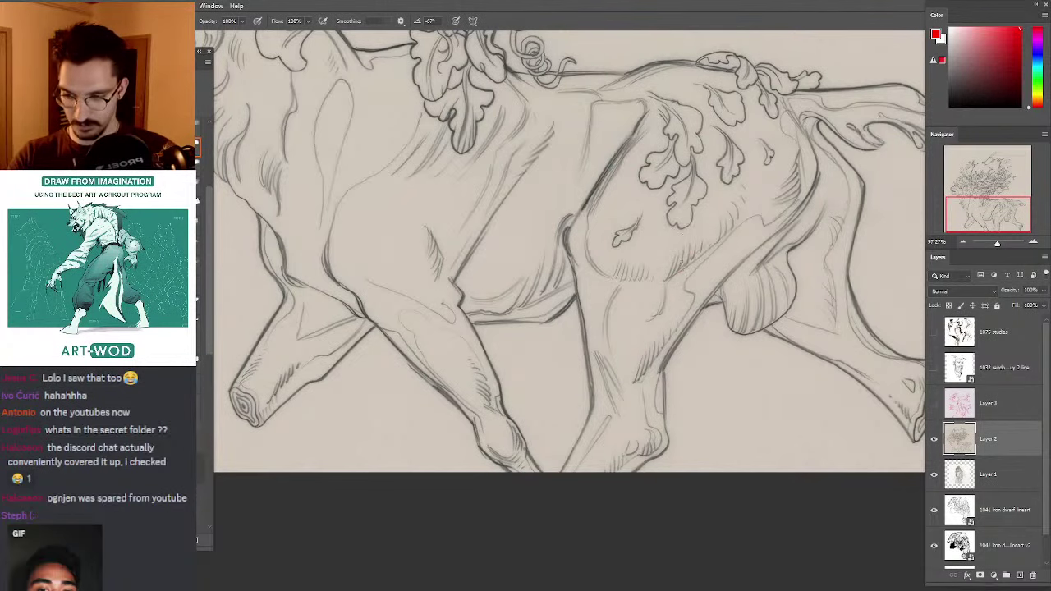
mouse_move(629, 179)
left_mouse_down()
mouse_move(683, 264)
mouse_move(704, 242)
left_mouse_up()
left_click_drag(640, 231, 724, 156)
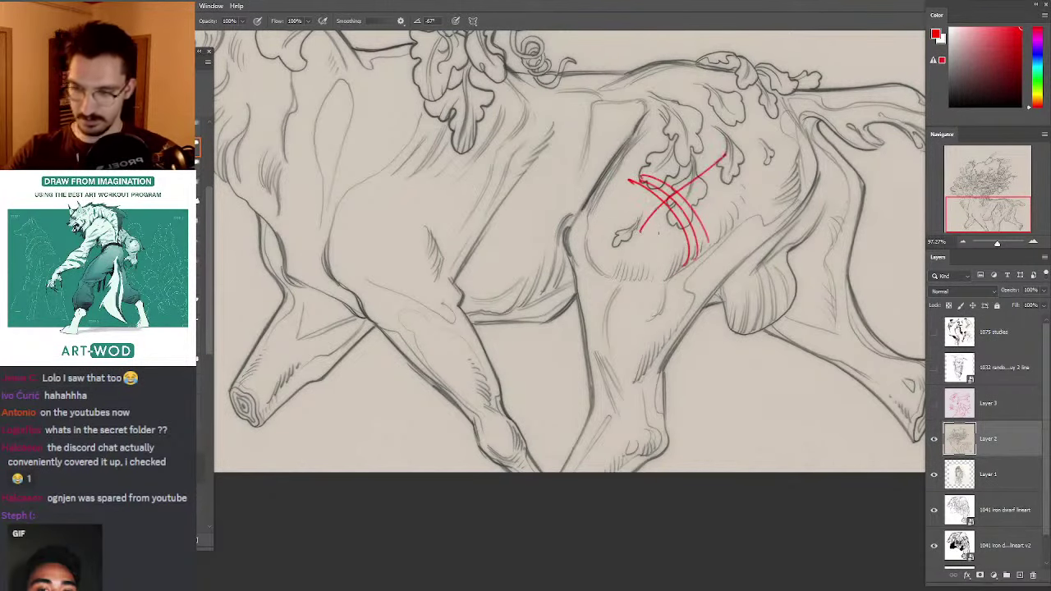
key("ctrl+z")
key("ctrl+z")
key("ctrl+z")
key("ctrl+z")
Step: Examine the stag's chest and head, hide the stag drawing, and show and select the red goat sketches layer
left_click_drag(442, 136, 588, 156)
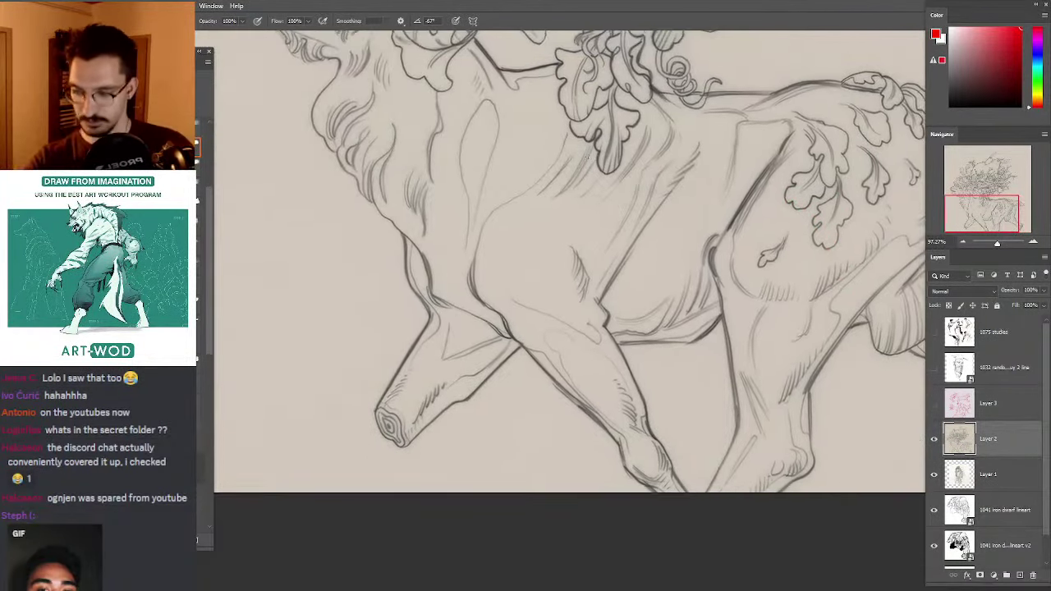
left_click_drag(601, 196, 559, 138, "ctrl")
left_click_drag(531, 190, 599, 190, "ctrl")
left_click_drag(488, 163, 586, 220)
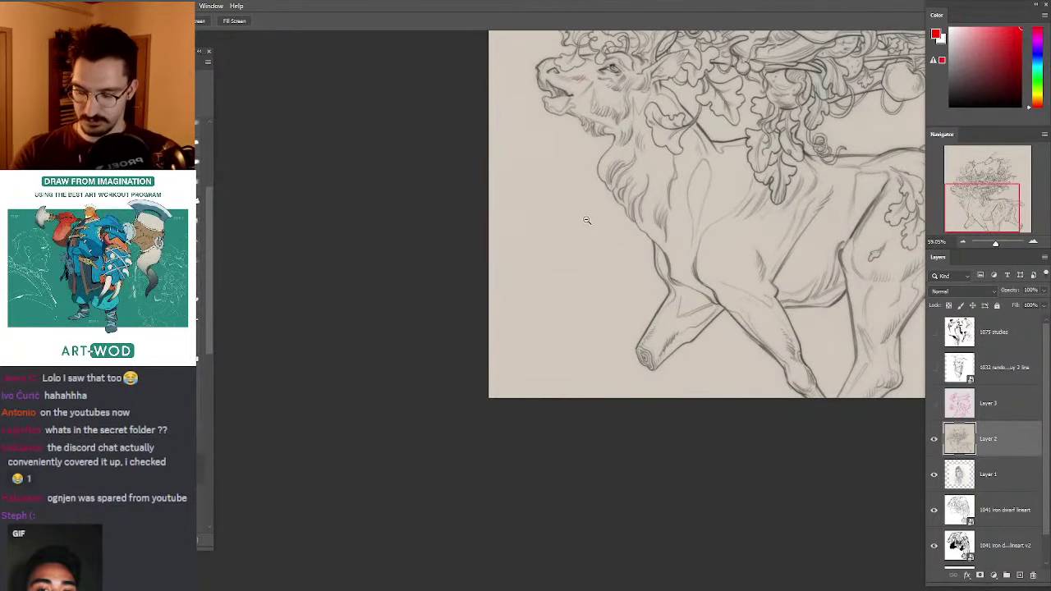
left_click_drag(571, 141, 515, 200)
left_click(933, 439)
left_click(933, 404)
left_click(952, 418)
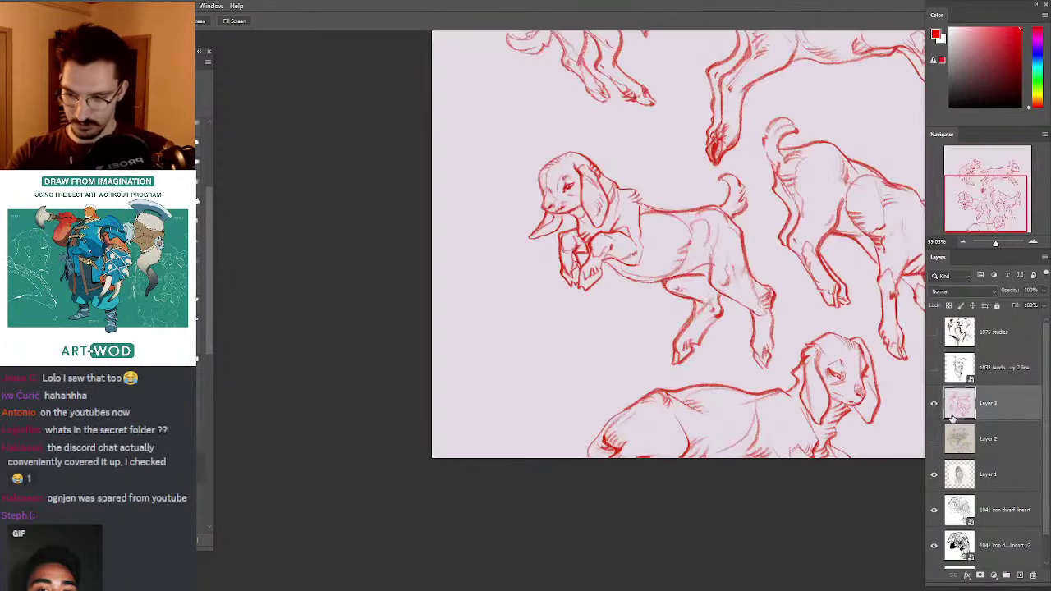
Step: Undo a trial mark on the goat sketches, and examine the line weight of each goat across the sheet
mouse_move(702, 223)
left_mouse_down()
mouse_move(494, 178)
mouse_move(529, 206)
mouse_move(505, 237)
left_mouse_up()
mouse_move(574, 201)
left_mouse_down()
mouse_move(554, 212)
mouse_move(583, 197)
mouse_move(547, 178)
mouse_move(554, 197)
left_mouse_up()
key("ctrl+z")
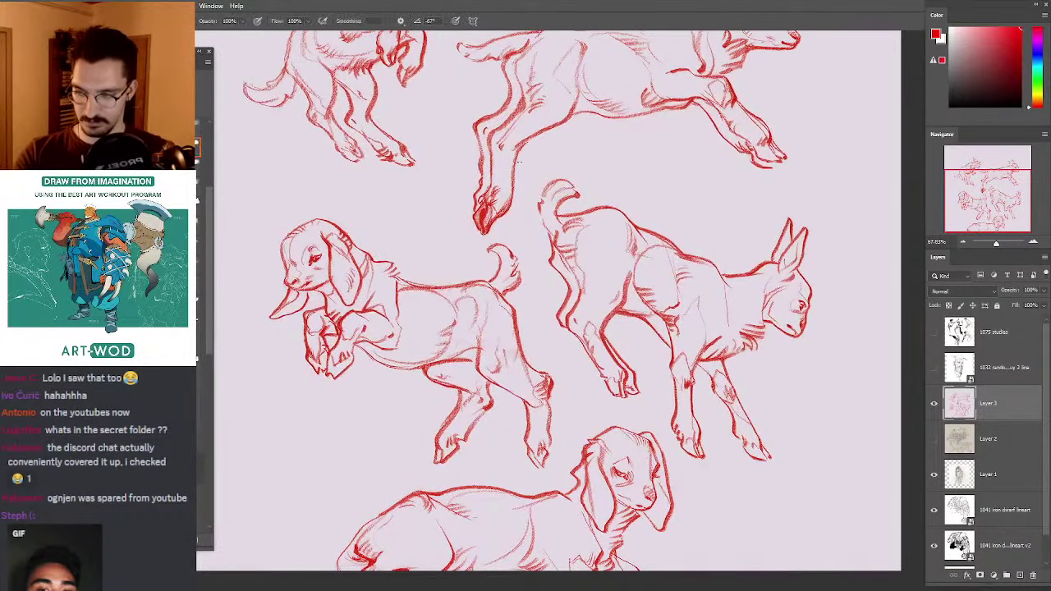
left_click_drag(513, 155, 526, 253)
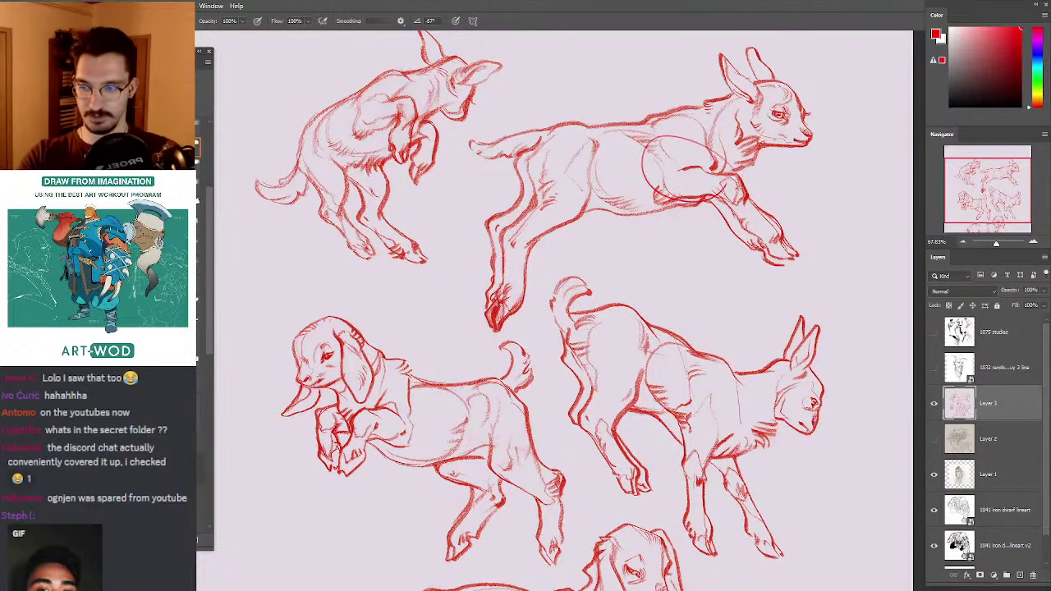
left_click_drag(427, 165, 618, 197)
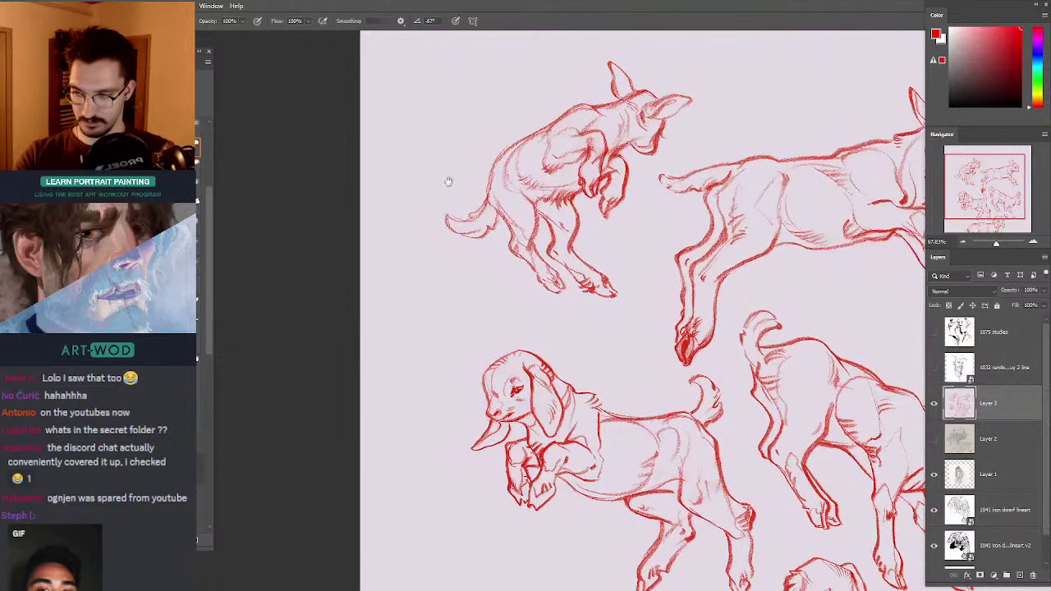
left_click_drag(452, 275, 470, 90)
mouse_move(618, 261)
left_mouse_down()
mouse_move(540, 162)
mouse_move(527, 123)
left_mouse_up()
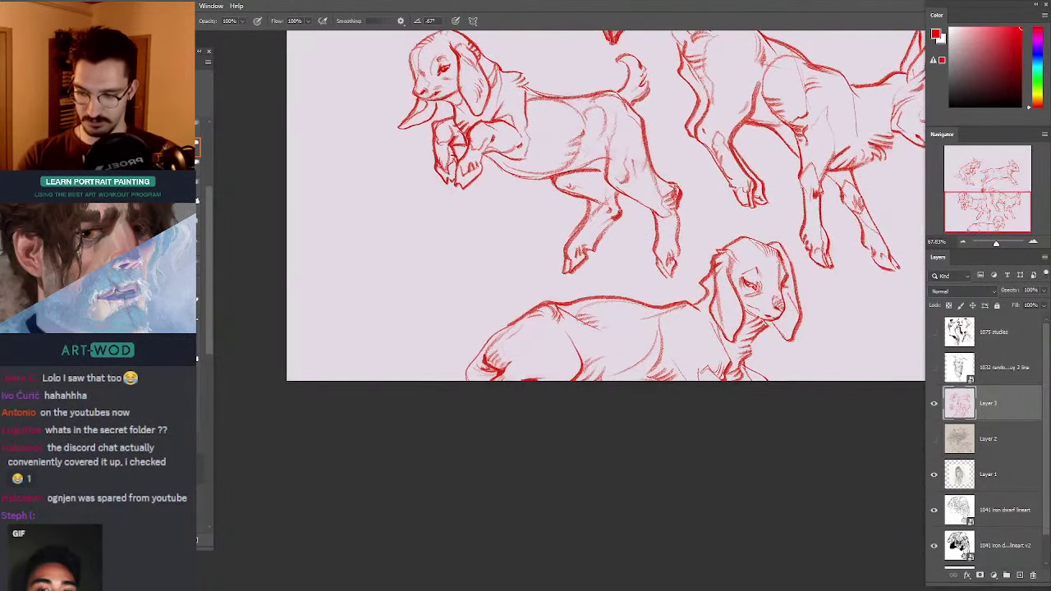
left_click_drag(556, 229, 402, 323)
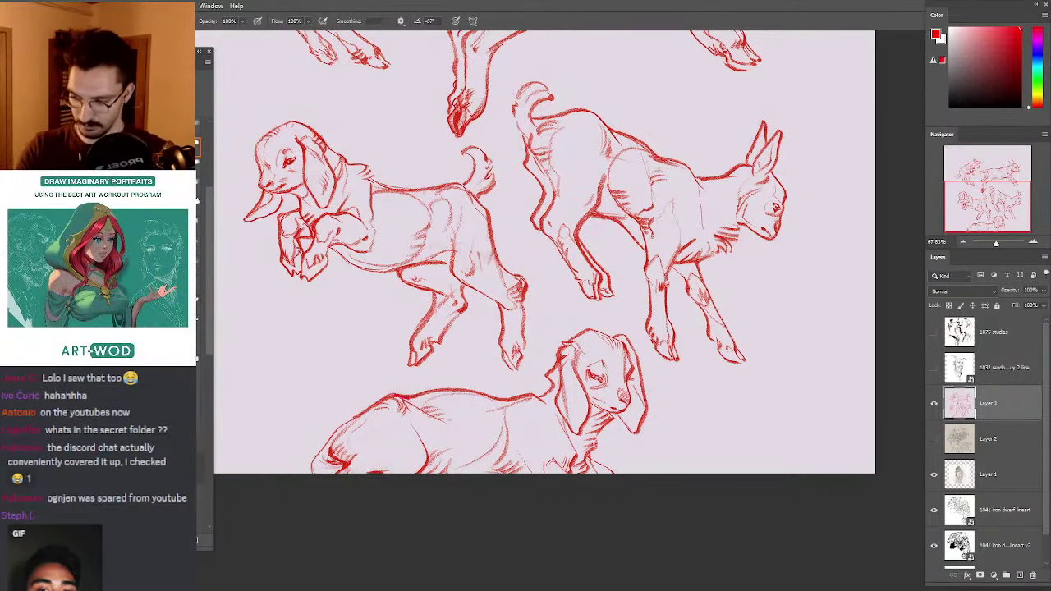
Step: Try a stroke along the reclining goat's back, undo it, and sample a muted red from its back line
left_click_drag(405, 400, 440, 410)
key("ctrl+z")
key("d")
left_click(413, 394, "alt")
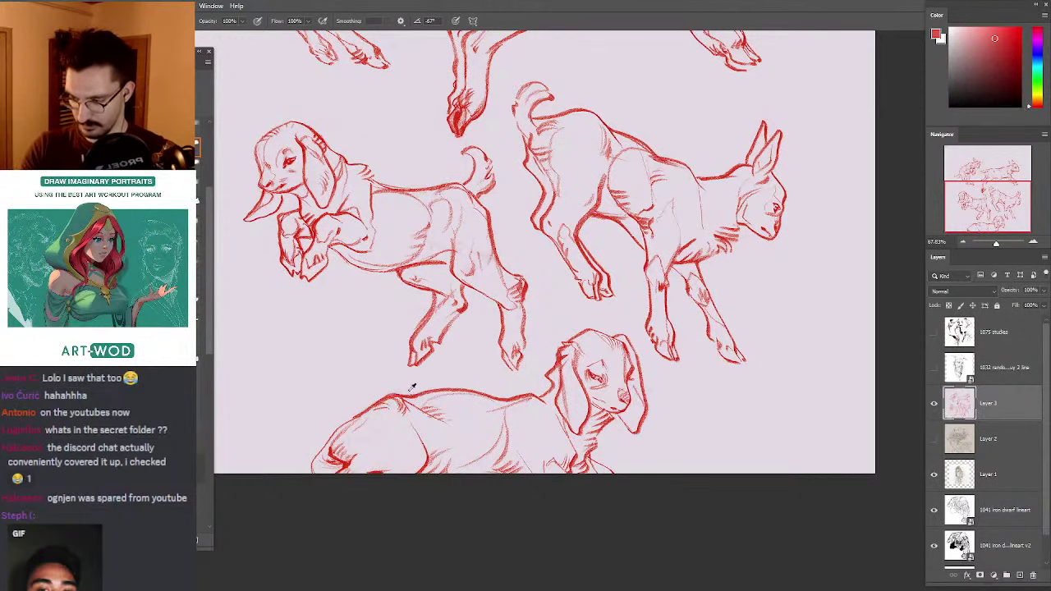
left_click(410, 397, "alt")
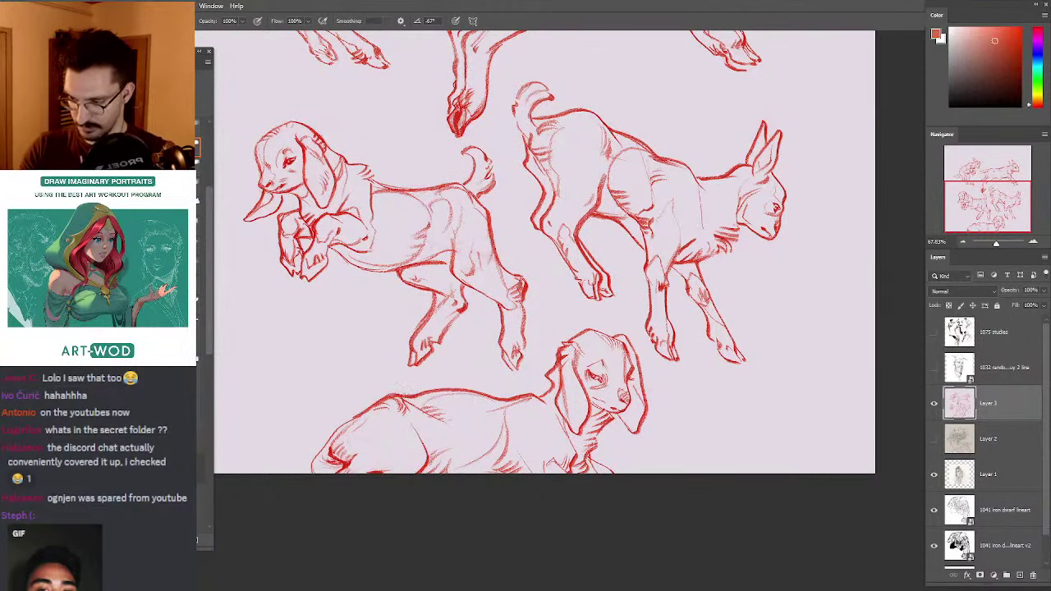
left_click(415, 394, "alt")
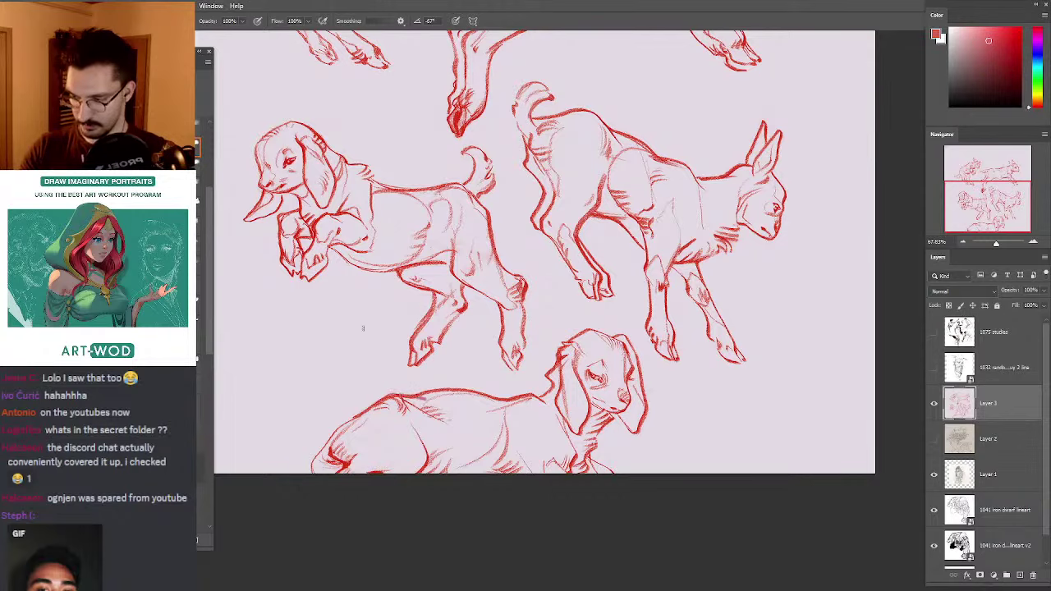
Step: Try short strokes along the reclining goat's back, sample a stronger red from the standing goat, and undo the trial marks
left_click_drag(509, 400, 494, 405)
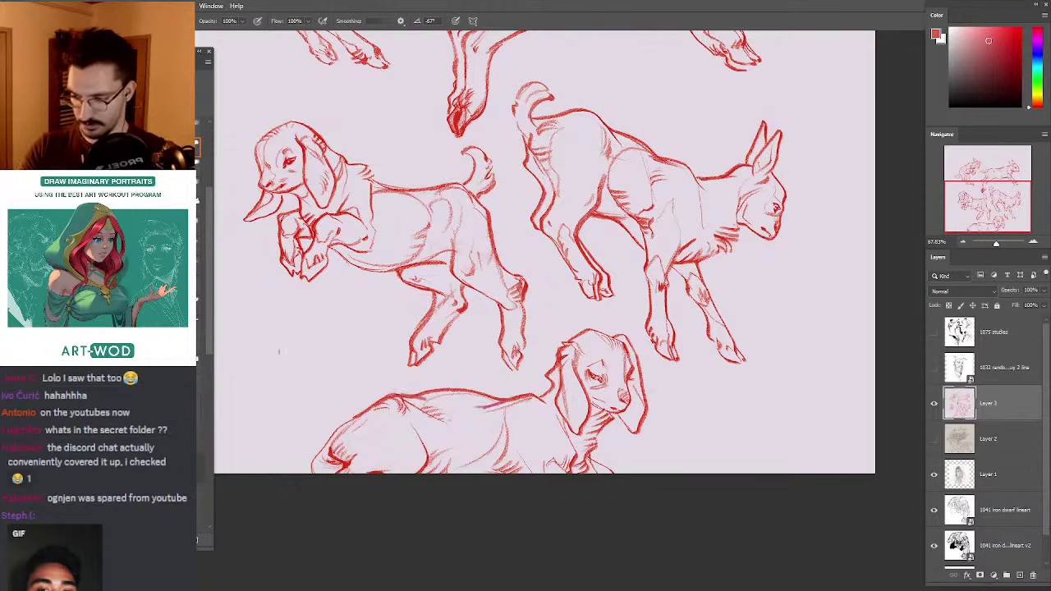
left_click_drag(412, 395, 438, 399)
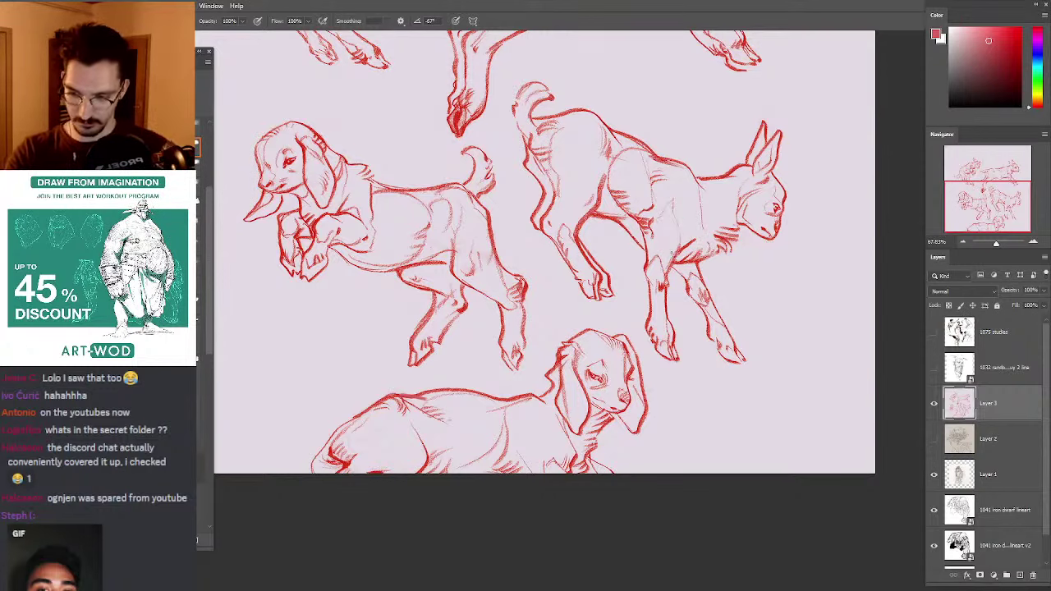
left_click(688, 249, "alt")
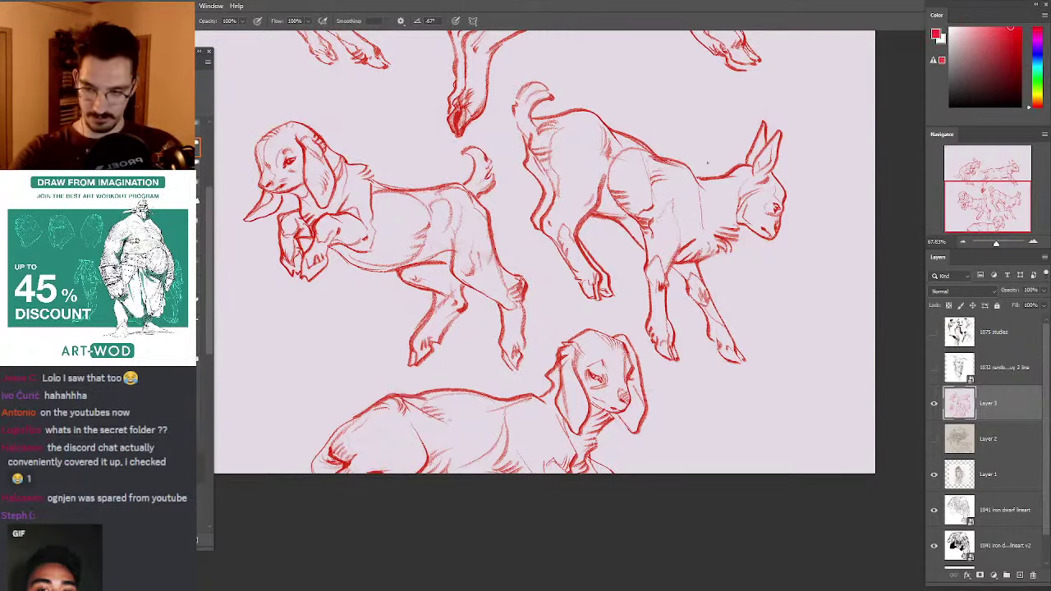
key("ctrl+z")
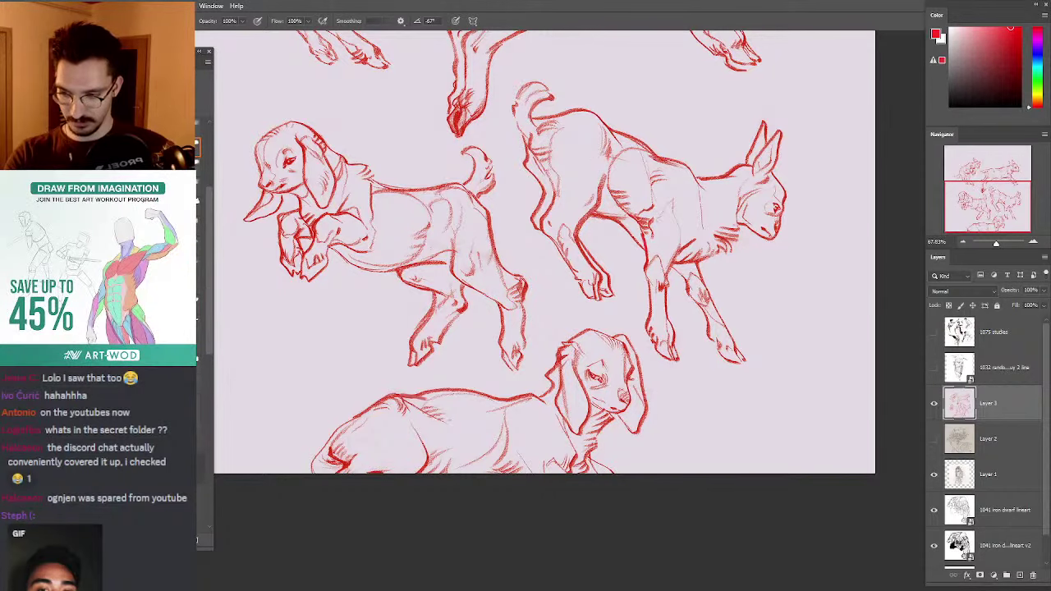
Step: Hide the goat sketches, show and select the stag drawing layer, and hide it again to reveal the pencil portrait
mouse_move(298, 166)
left_mouse_down()
mouse_move(408, 161)
mouse_move(393, 318)
left_mouse_up()
left_click(933, 403)
left_click(933, 439)
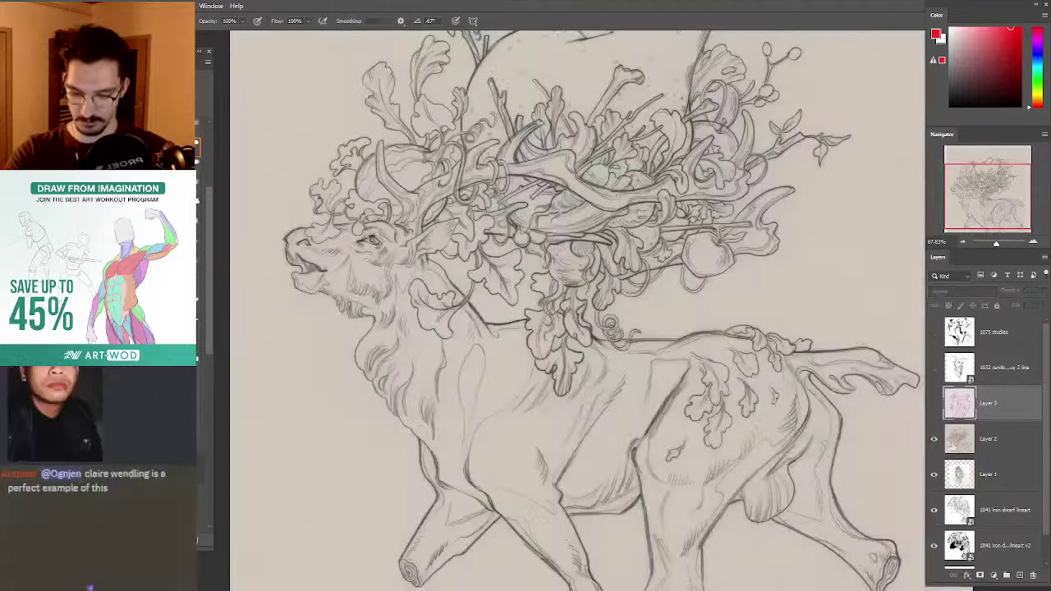
left_click(988, 439)
left_click(933, 440)
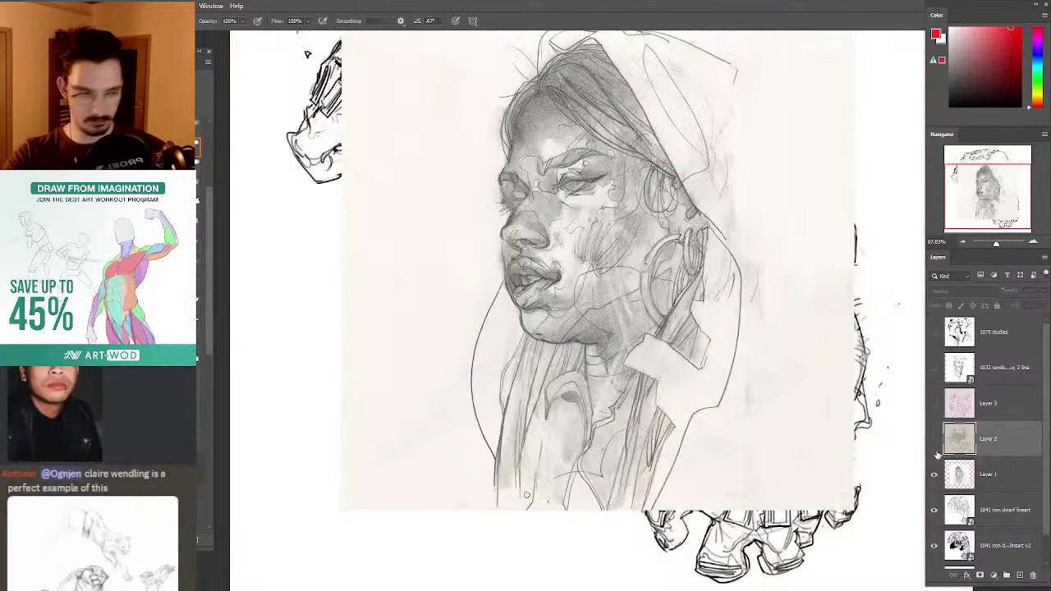
Step: Select the pencil portrait layer, examine the woman's face up close, and hide the portrait
left_click(988, 474)
left_click_drag(594, 223, 638, 197)
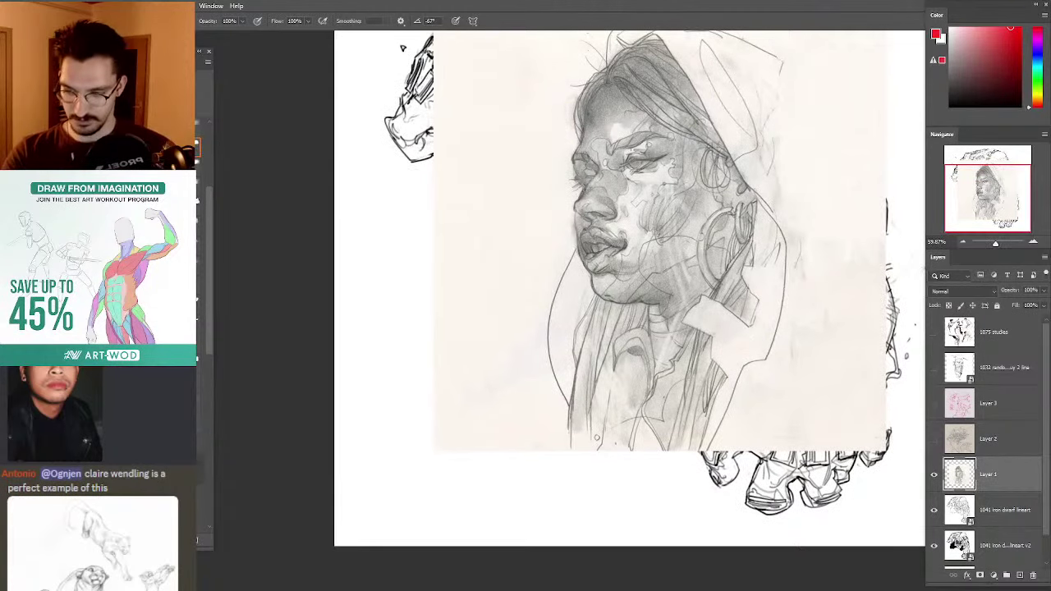
scroll(657, 193, "up", 3)
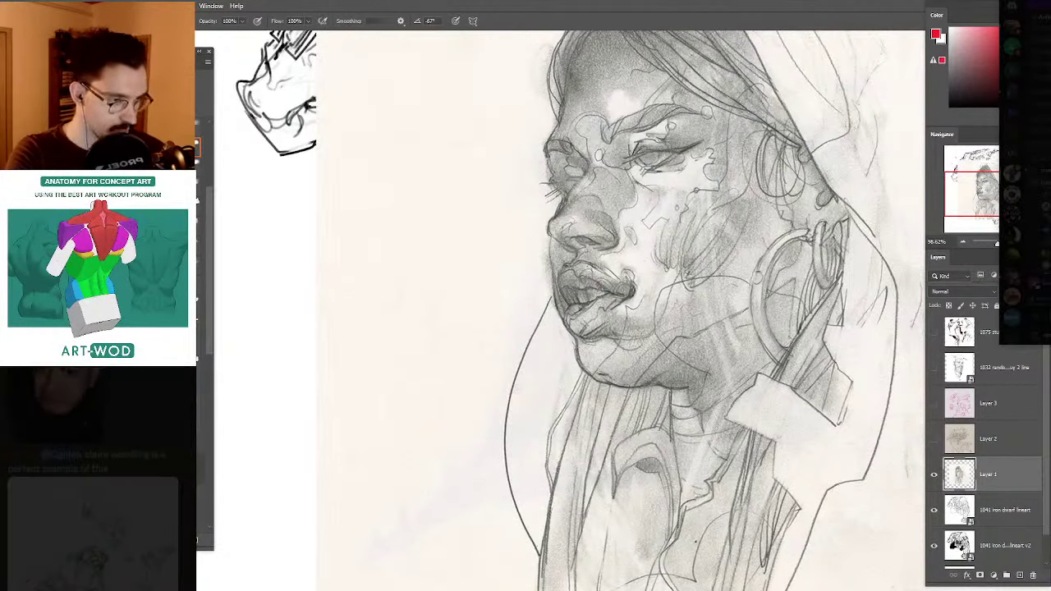
left_click(934, 475)
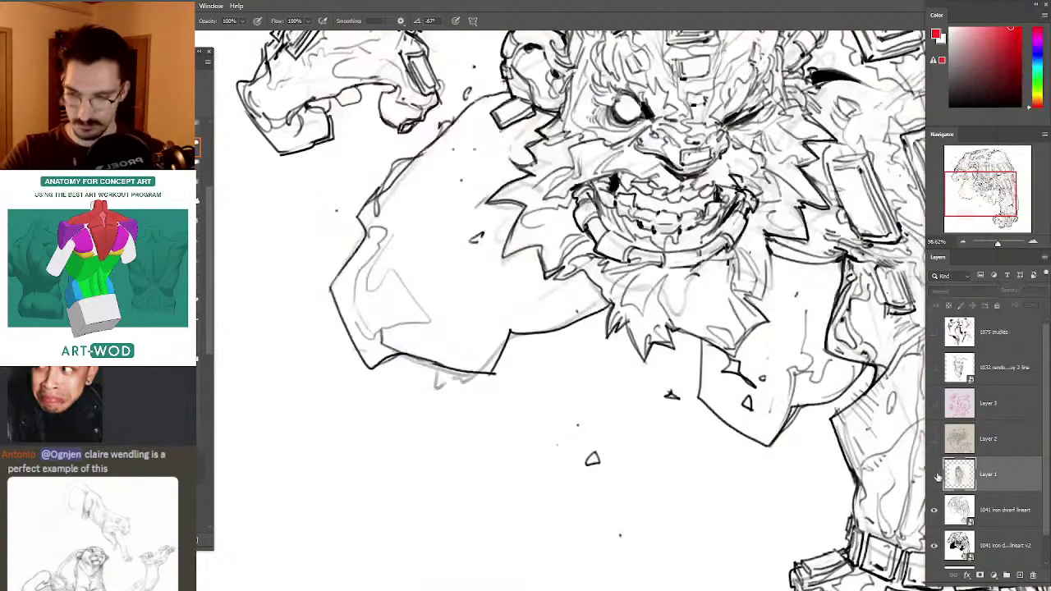
Step: Hide the iron dwarf lineart layer and show the 1032 portrait line layer in its place
key("ctrl+space")
left_click_drag(731, 238, 649, 237)
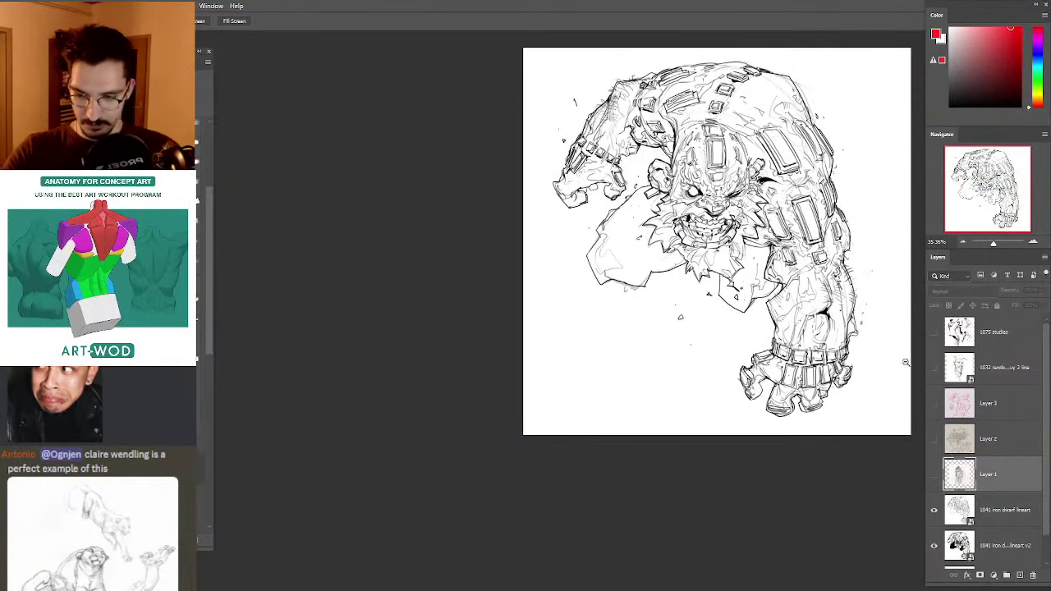
left_click_drag(750, 227, 675, 273)
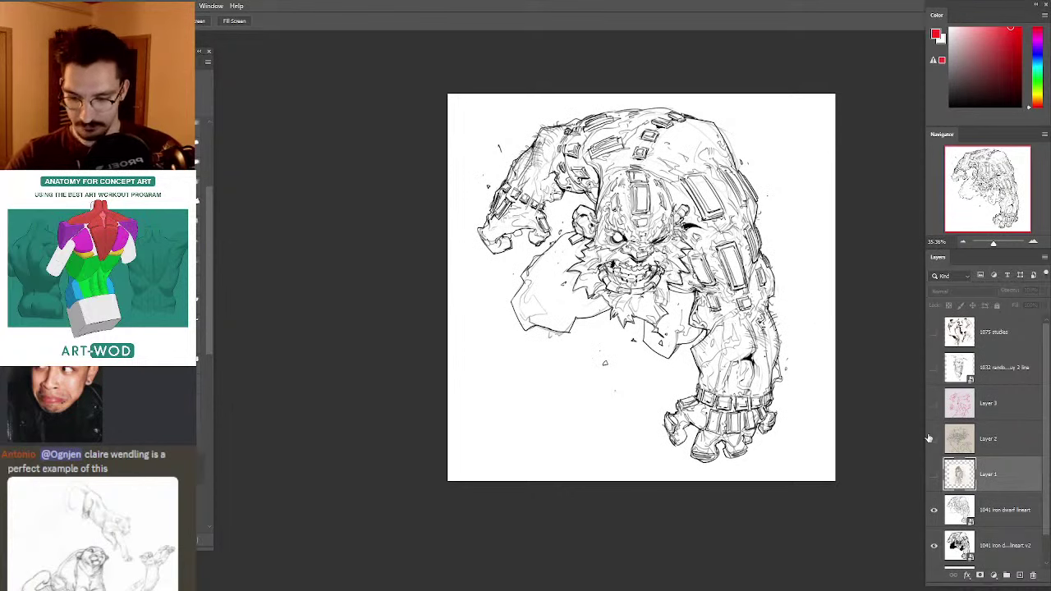
left_click(942, 507)
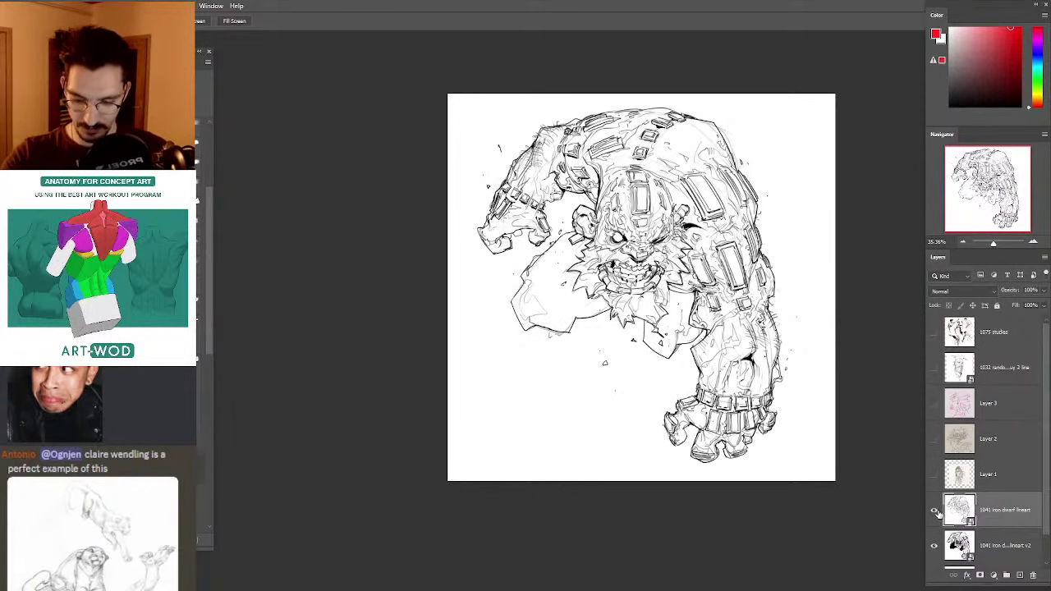
left_click(933, 510)
left_click(934, 367)
left_click(963, 371)
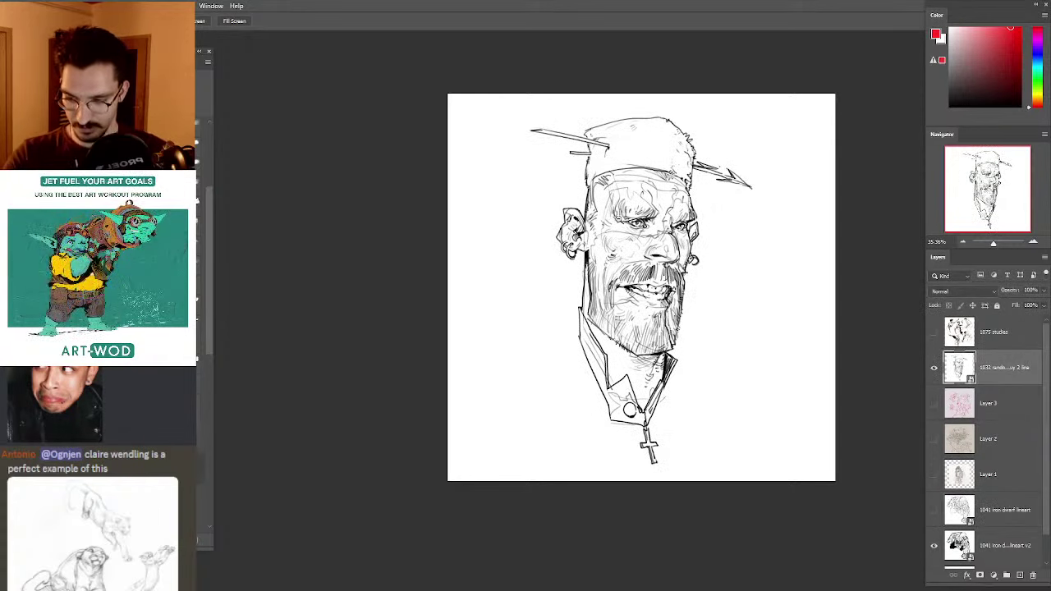
Step: Inspect the portrait's linework up close, hide that layer and show the iron dwarf lineart again
left_click_drag(616, 221, 724, 236)
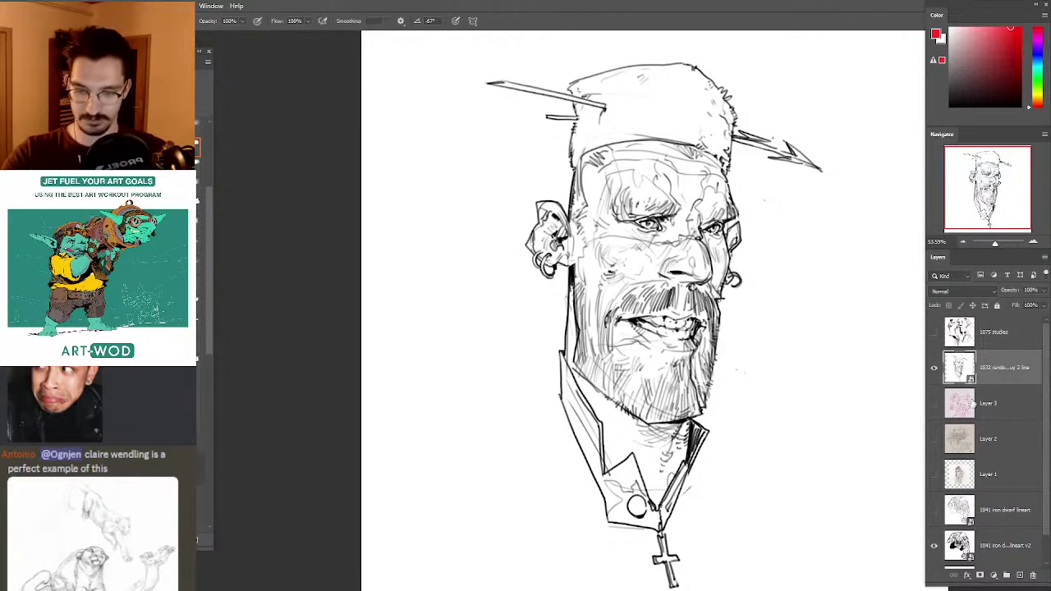
left_click(875, 338)
key("Return")
left_click(934, 369)
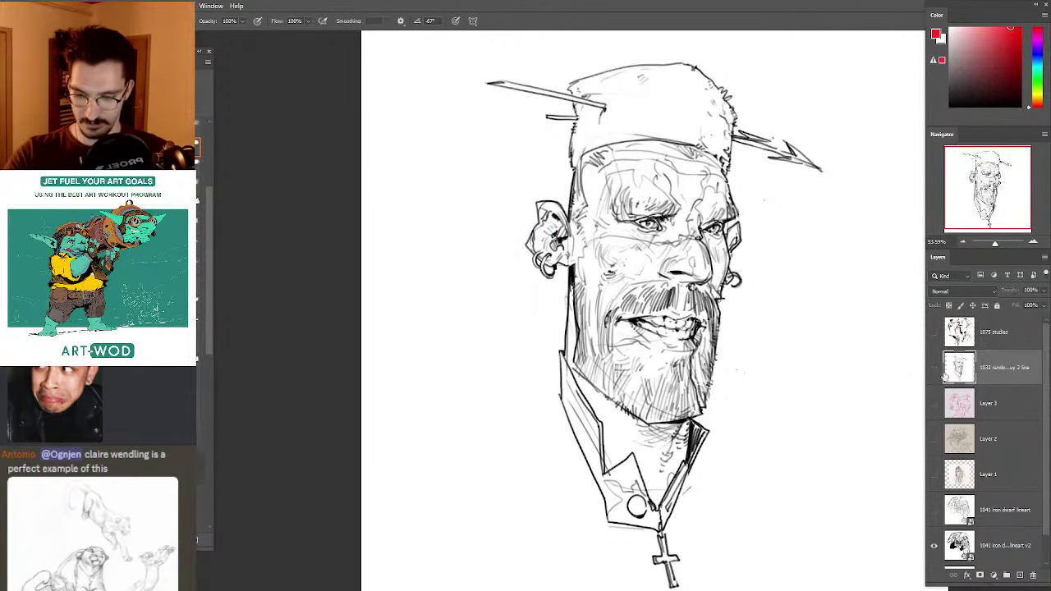
scroll(946, 485, "down", 1)
left_click(933, 480)
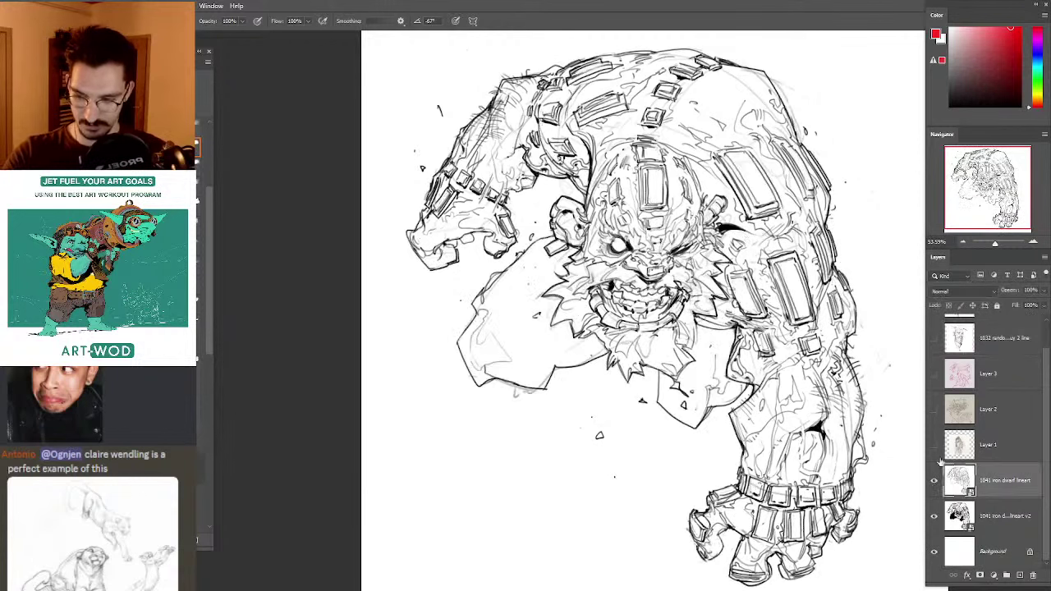
Step: Compare the iron dwarf lineart with the heavily inked v2 version beneath by switching the lineart layer's visibility off and on
left_click_drag(776, 248, 605, 212)
left_click_drag(604, 212, 669, 215)
left_click_drag(561, 170, 516, 141)
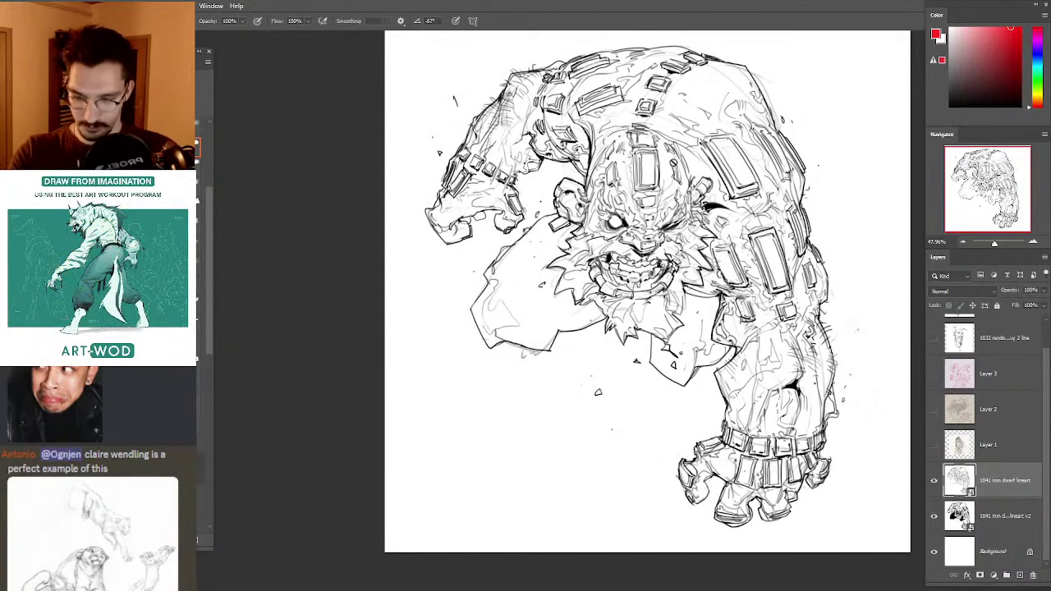
left_click(933, 480)
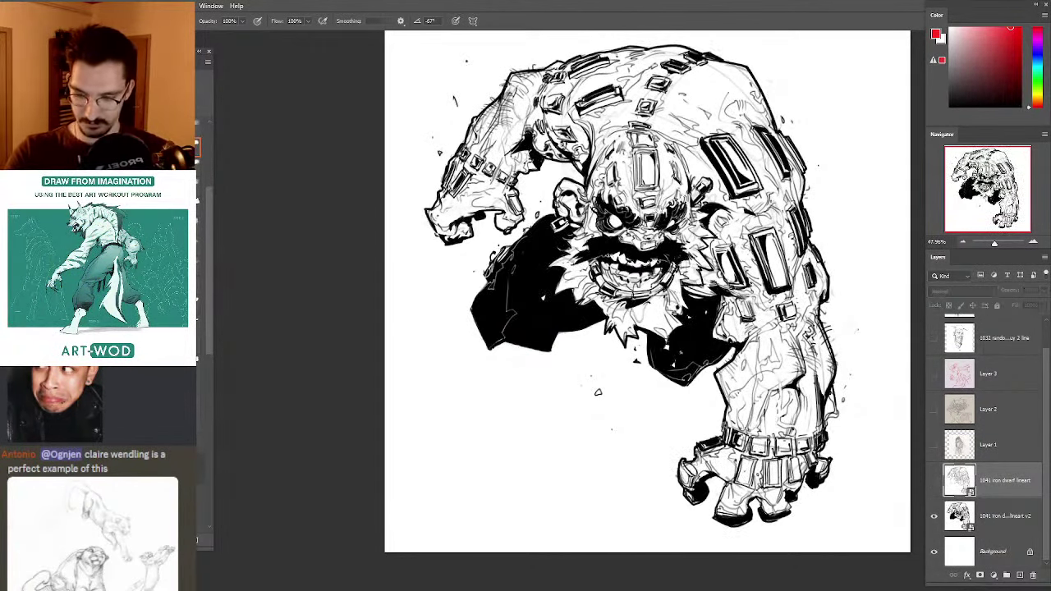
left_click_drag(658, 204, 630, 207)
left_click(933, 481)
key("b")
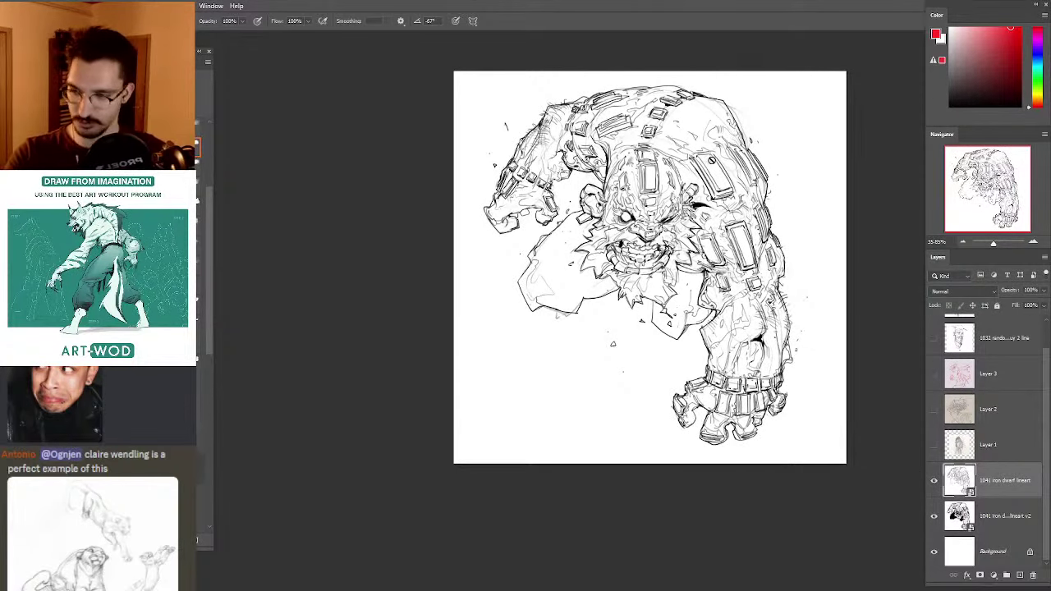
left_click(934, 480)
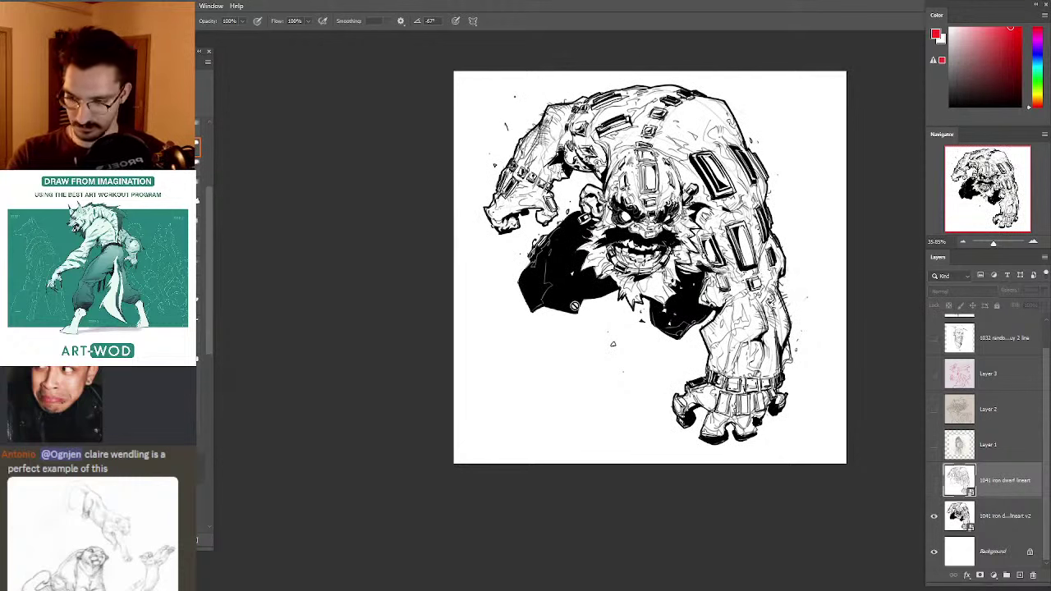
left_click(934, 480)
left_click(934, 481)
left_click(934, 481)
left_click_drag(590, 216, 541, 205)
left_click_drag(637, 217, 588, 250)
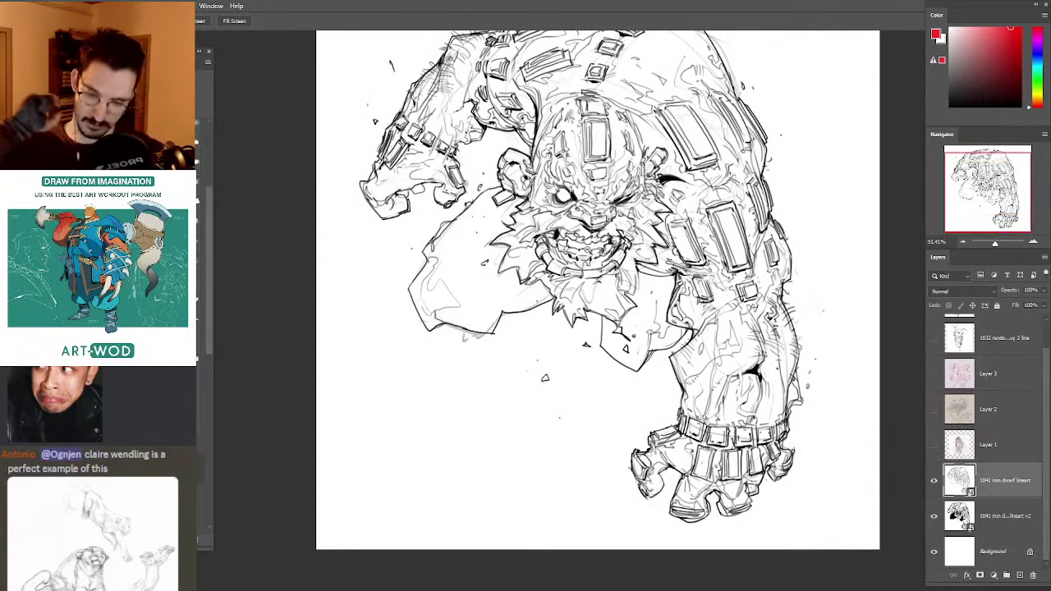
Step: Add an empty layer above the iron dwarf lineart and ready the brush with the default black colour
key("ctrl+alt+shift+n")
key("d")
key("b")
Step: Try several long curved black brush strokes in the empty space beside the dwarf's large arm, undoing each one
left_click_drag(824, 214, 844, 271)
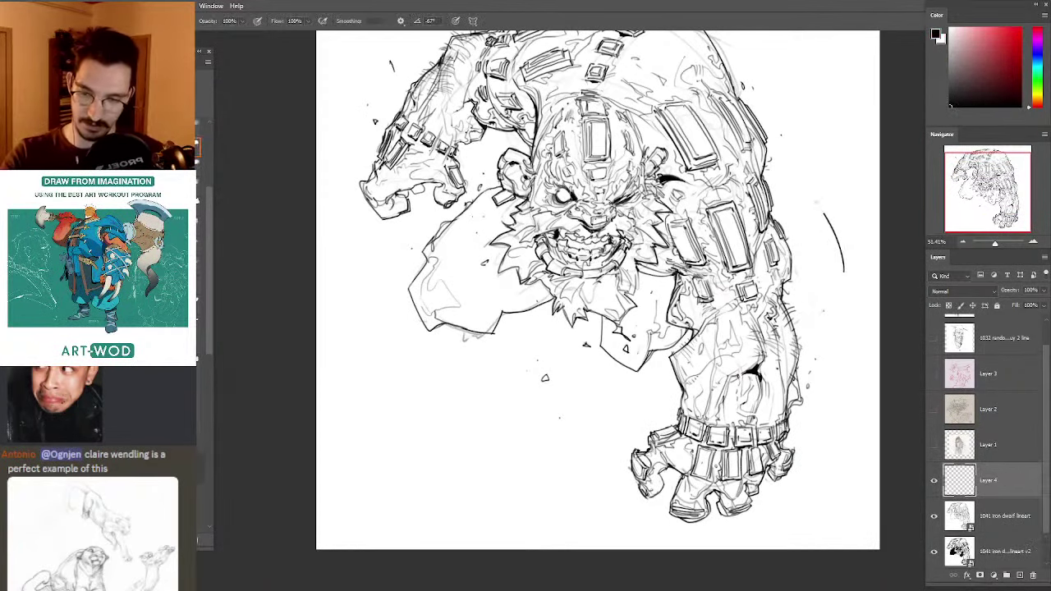
key("ctrl+z")
mouse_move(804, 140)
left_mouse_down()
mouse_move(824, 207)
mouse_move(828, 298)
left_mouse_up()
key("ctrl+z")
key("ctrl+z")
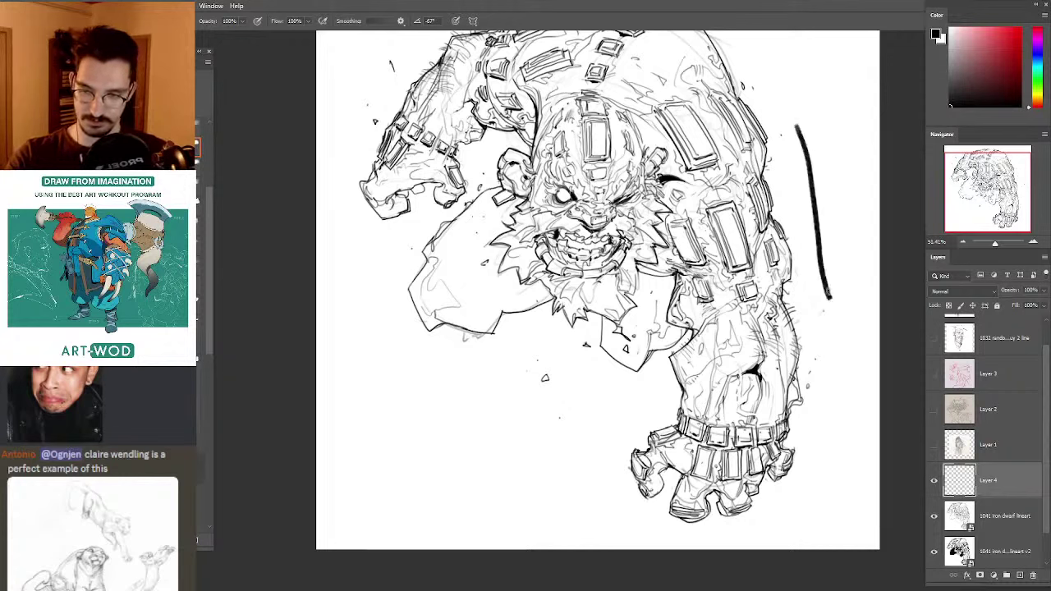
key("ctrl+z")
mouse_move(783, 93)
left_mouse_down()
mouse_move(845, 320)
mouse_move(849, 431)
left_mouse_up()
key("ctrl+z")
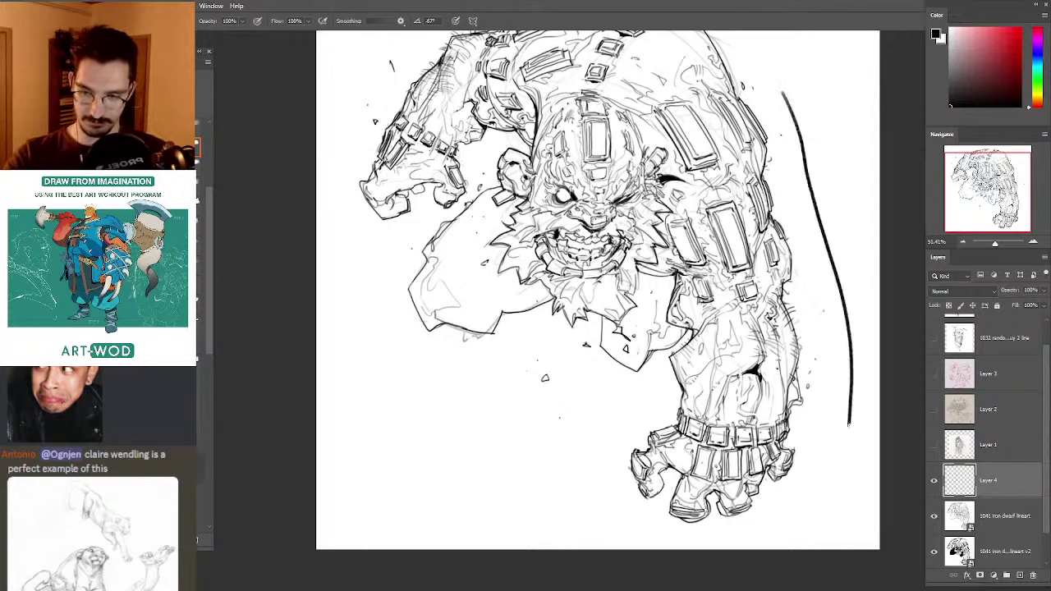
key("ctrl+z")
mouse_move(839, 475)
left_mouse_down()
mouse_move(821, 136)
mouse_move(749, 36)
left_mouse_up()
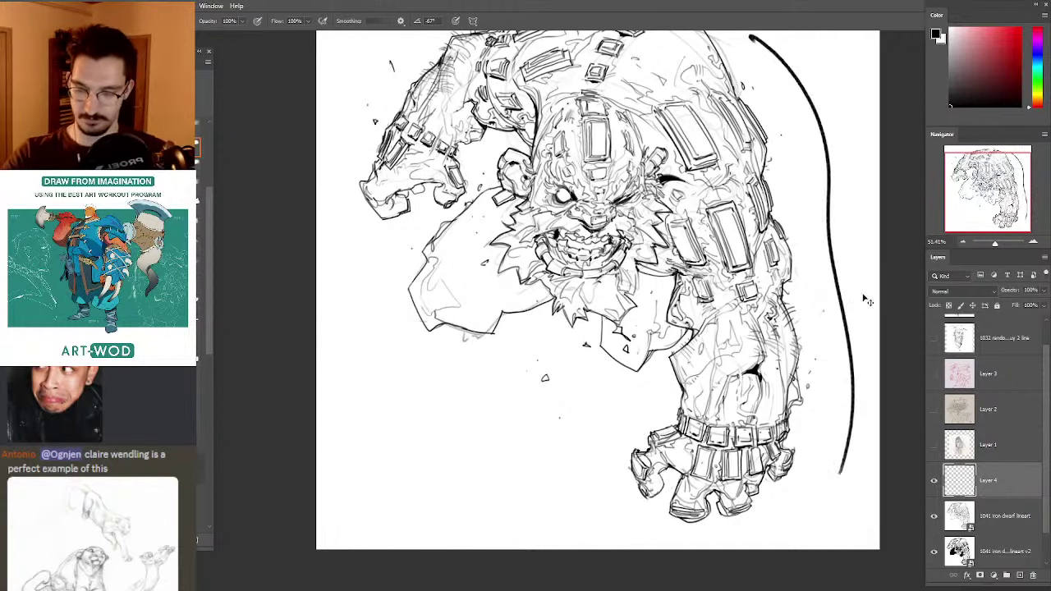
key("ctrl+z")
left_click_drag(801, 94, 824, 271)
key("ctrl+z")
Step: Try curved contour strokes along the outer edge of the dwarf's shoulder and upper arm, undoing each one
mouse_move(665, 37)
left_mouse_down()
mouse_move(608, 139)
mouse_move(627, 104)
left_mouse_up()
left_click_drag(687, 153, 741, 246)
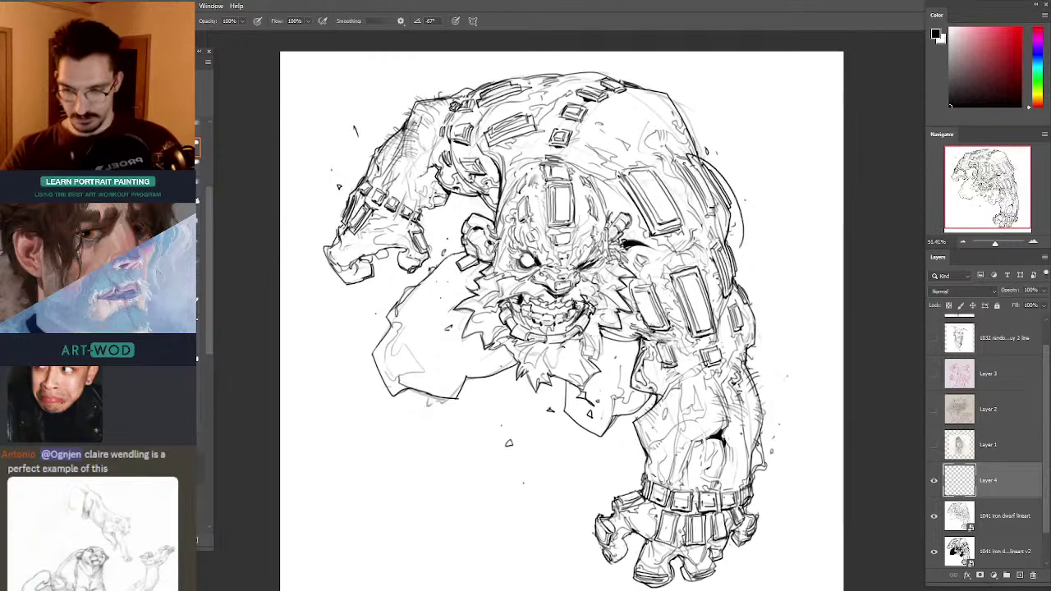
key("ctrl+z")
left_click_drag(682, 144, 744, 243)
key("ctrl+z")
left_click_drag(670, 137, 749, 235)
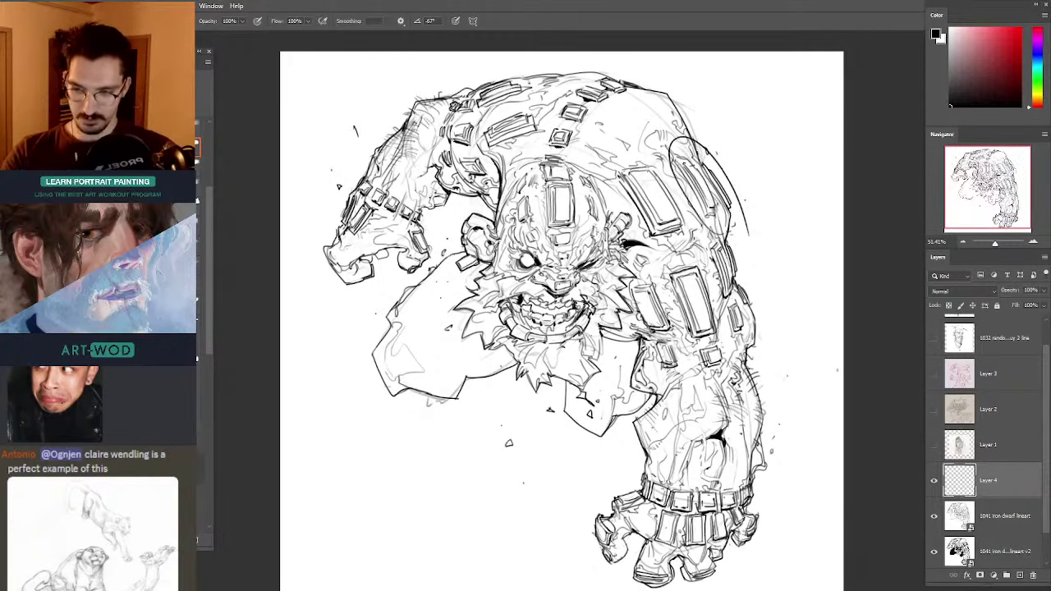
key("ctrl+z")
left_click_drag(536, 175, 550, 143)
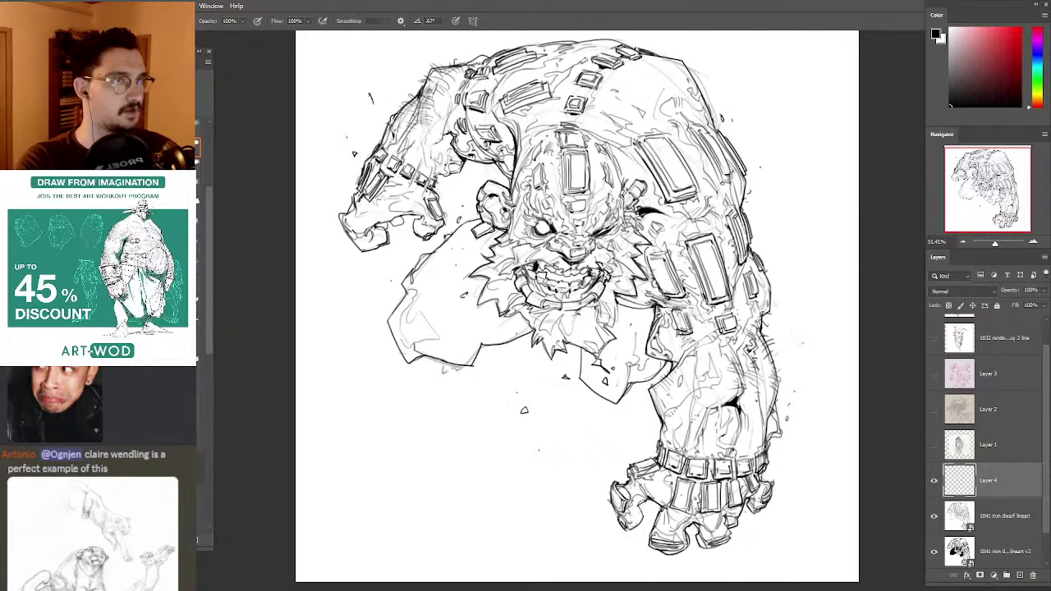
Step: Switch to the browser's Sergio Toppi image results and preview the La Guerra Dei Carpazi, Cangaceiro and girl illustrations
left_click_drag(1050, 459, 426, 104)
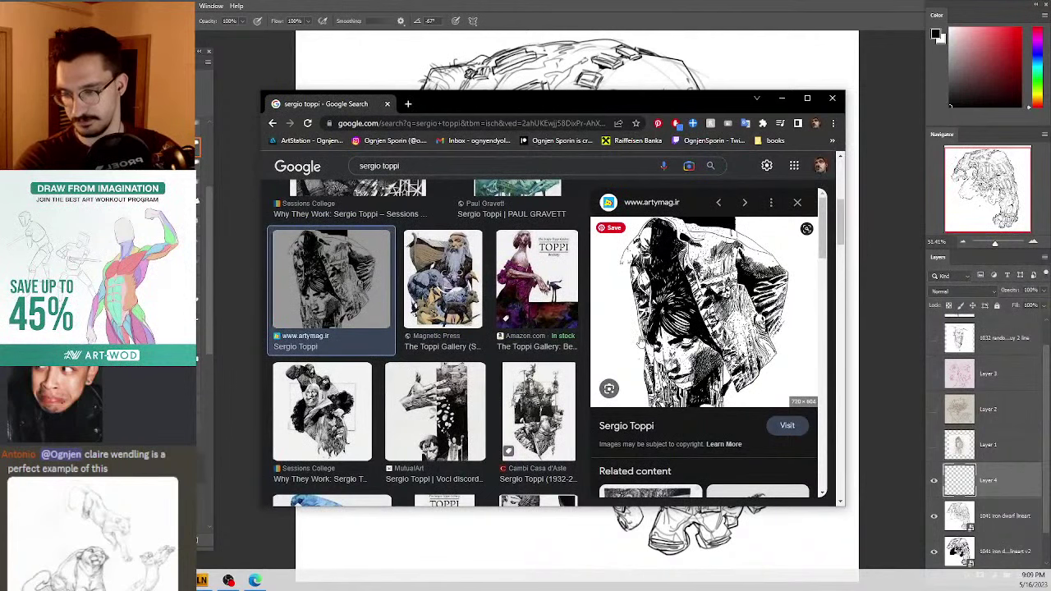
scroll(555, 312, "down", 2)
left_click(555, 312)
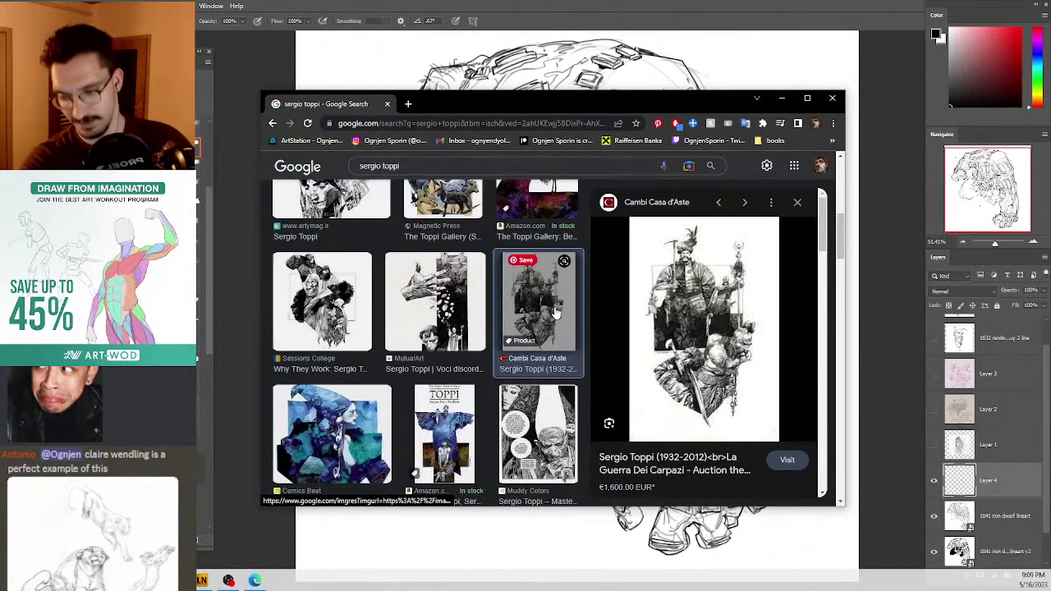
scroll(555, 313, "down", 3)
left_click(463, 391)
scroll(500, 333, "down", 5)
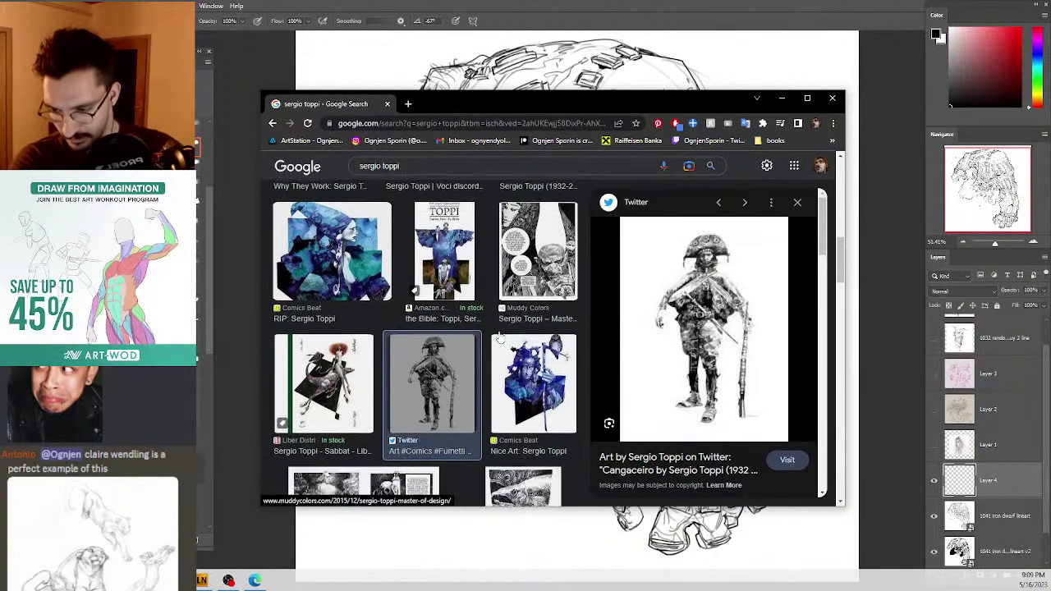
left_click(498, 328)
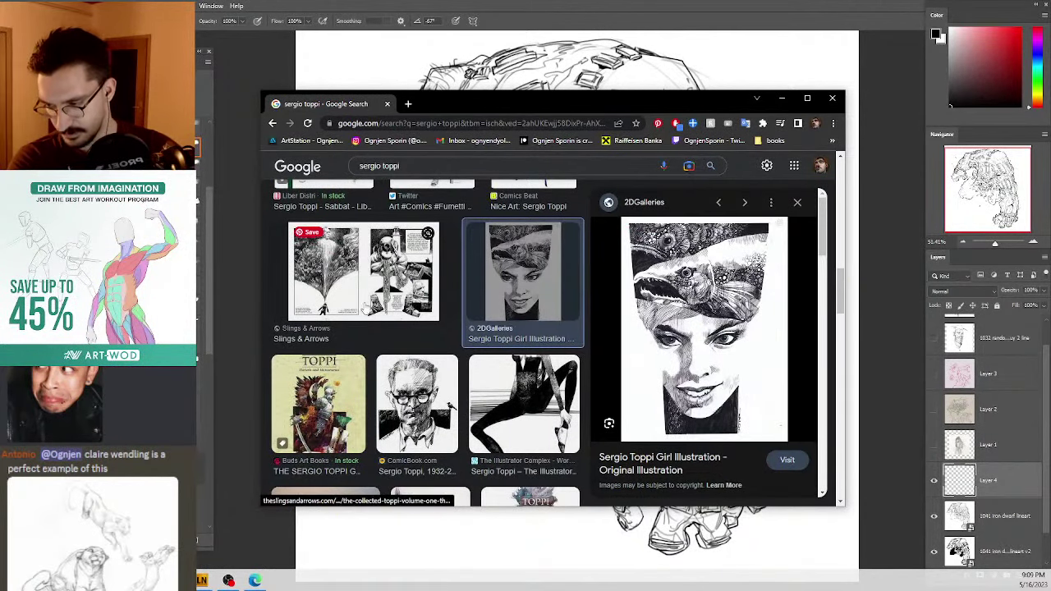
Step: Preview the Slings & Arrows spread, the 1977 "Samurai", L'uomo Del Nilo and the artymag ship drawing among the Toppi results
left_click(385, 256)
scroll(518, 238, "down", 3)
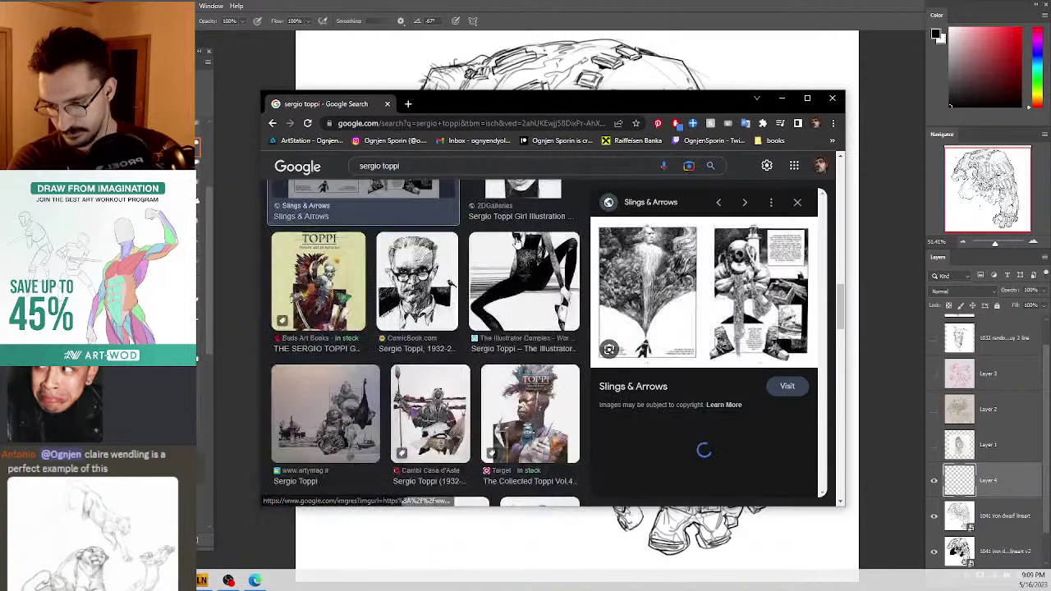
scroll(517, 242, "down", 2)
left_click(466, 391)
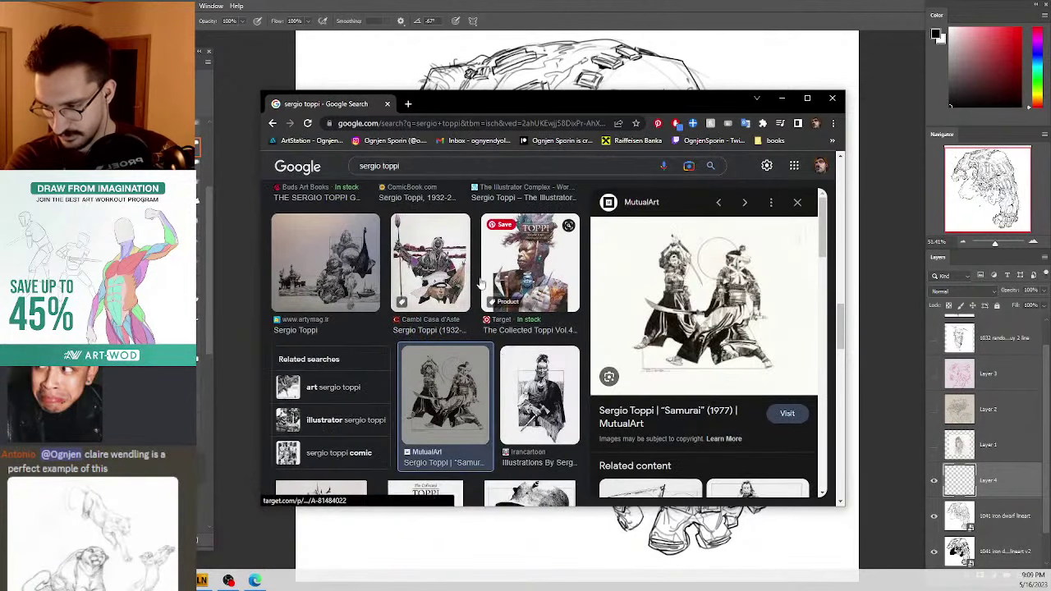
left_click(418, 277)
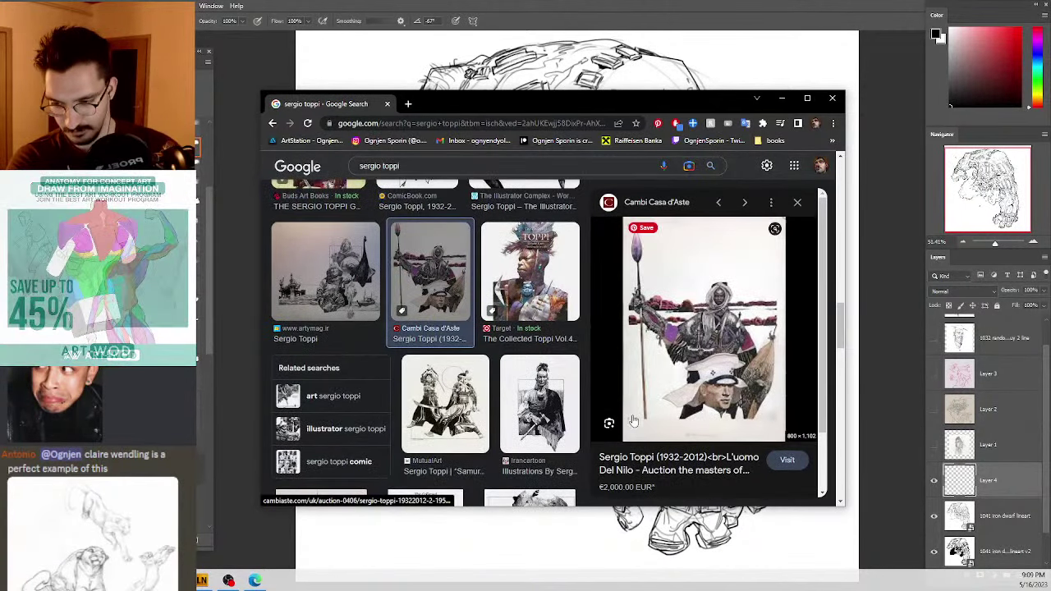
left_click(325, 271)
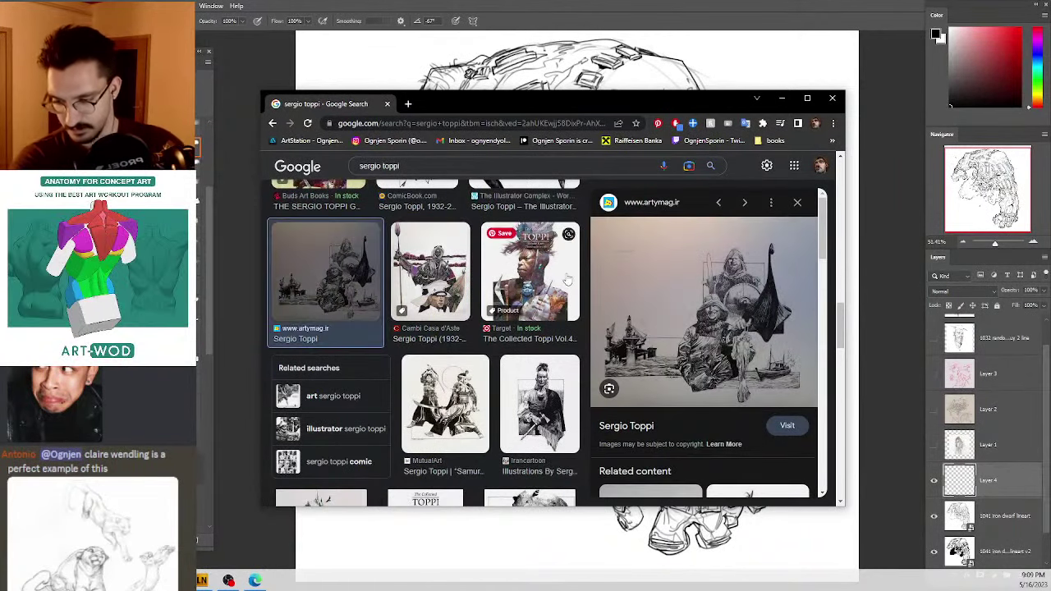
scroll(522, 327, "down", 3)
scroll(522, 326, "down", 3)
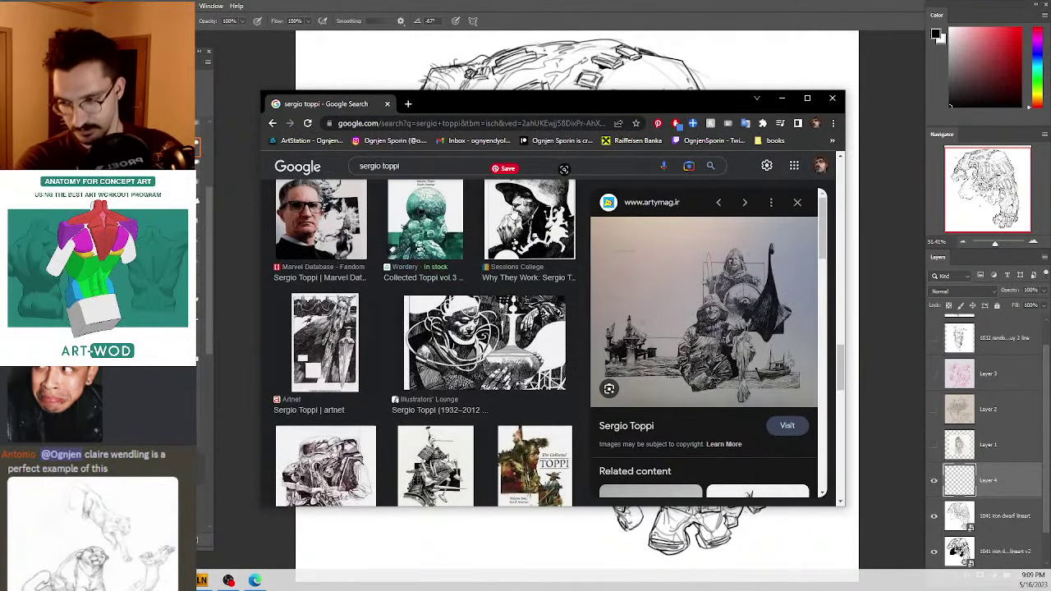
Step: Preview the Toppi helmeted smoker from Sessions College, the Artnet sword page, the saxophonist with a car and the Pinocchio samurai
left_click(516, 230)
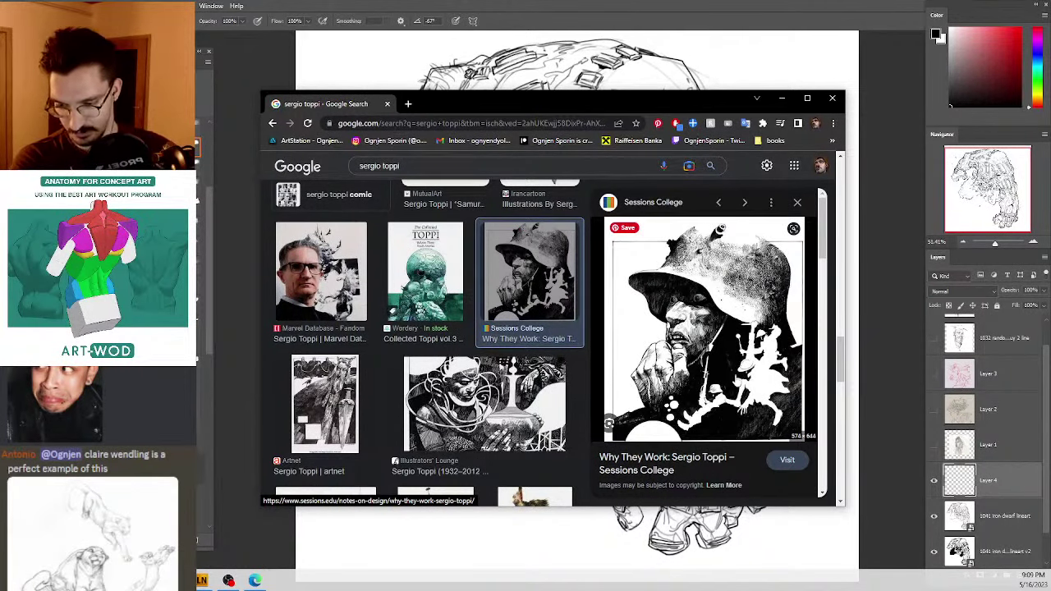
scroll(351, 336, "down", 1)
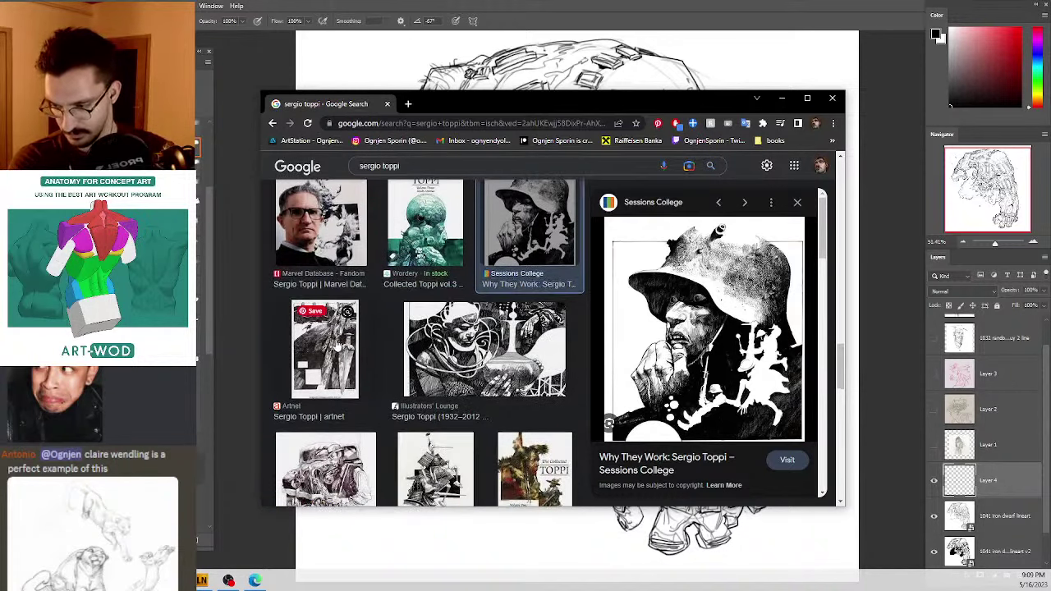
left_click(337, 346)
scroll(439, 332, "down", 2)
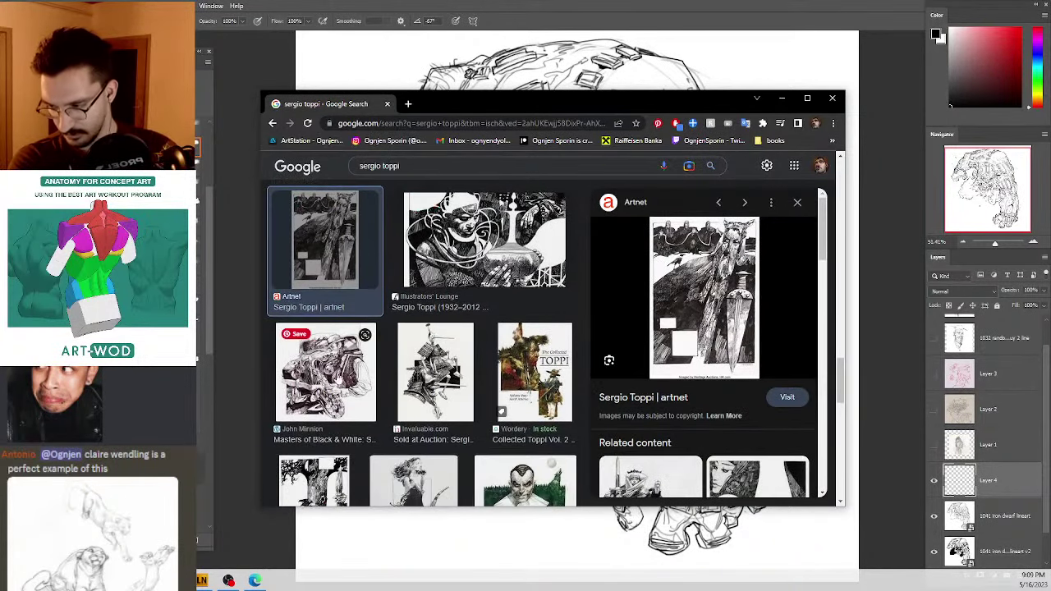
left_click(328, 370)
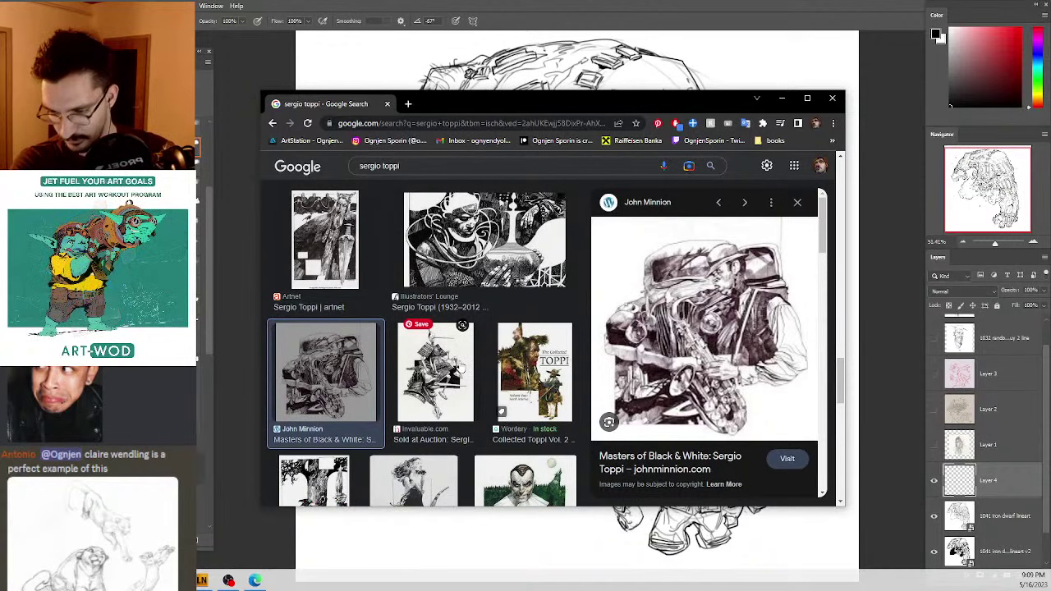
left_click(464, 371)
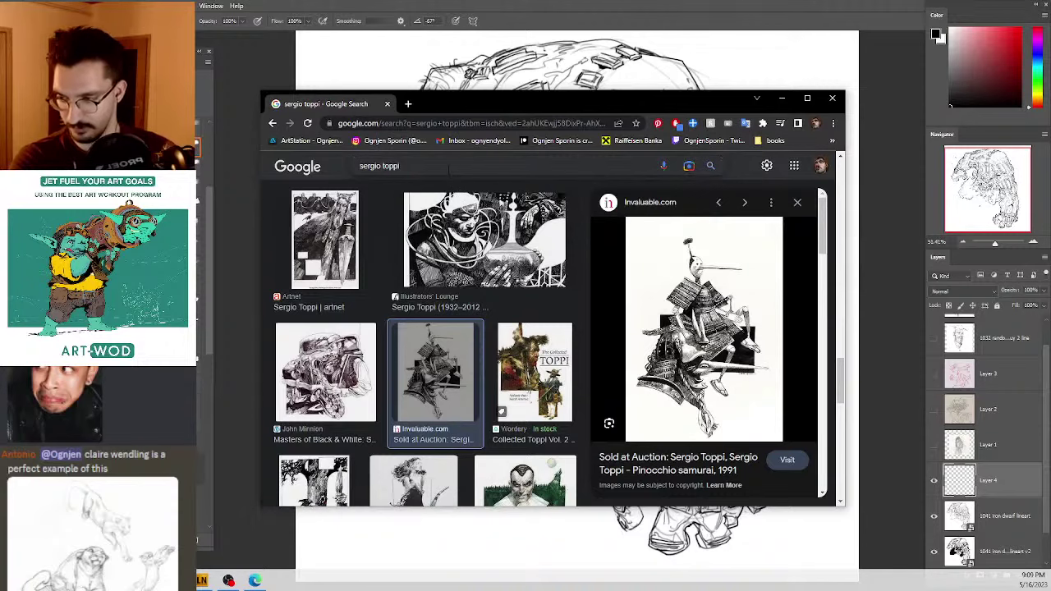
left_click(348, 166)
type("fara")
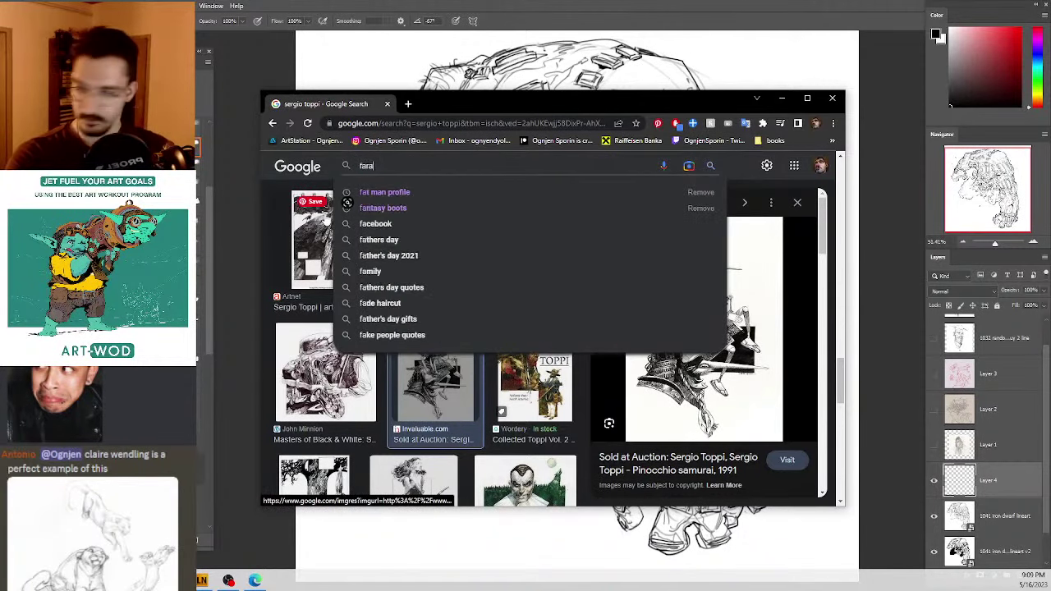
type("z shanya")
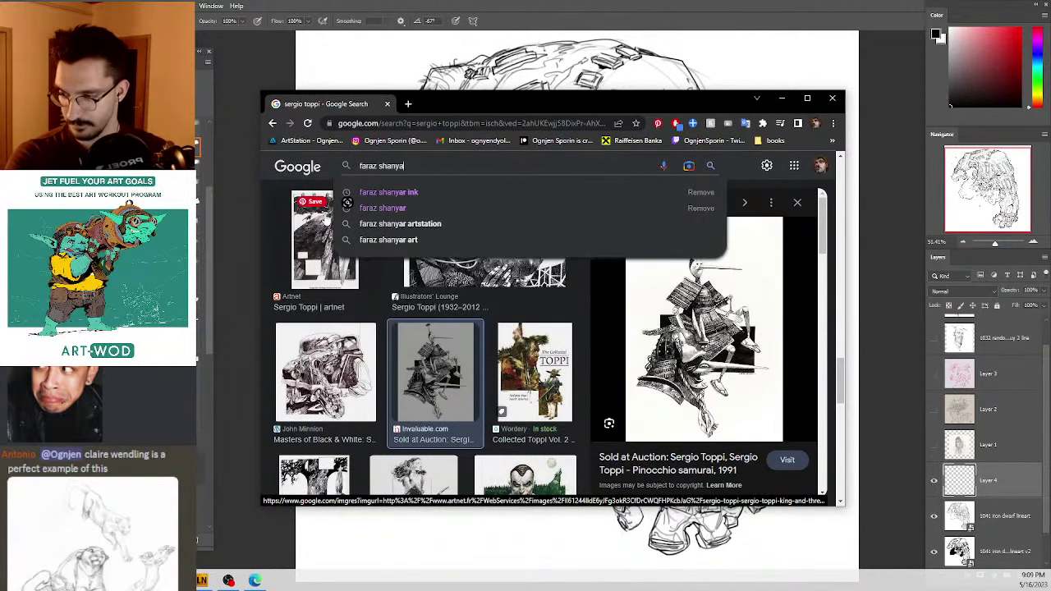
type("r")
key("Return")
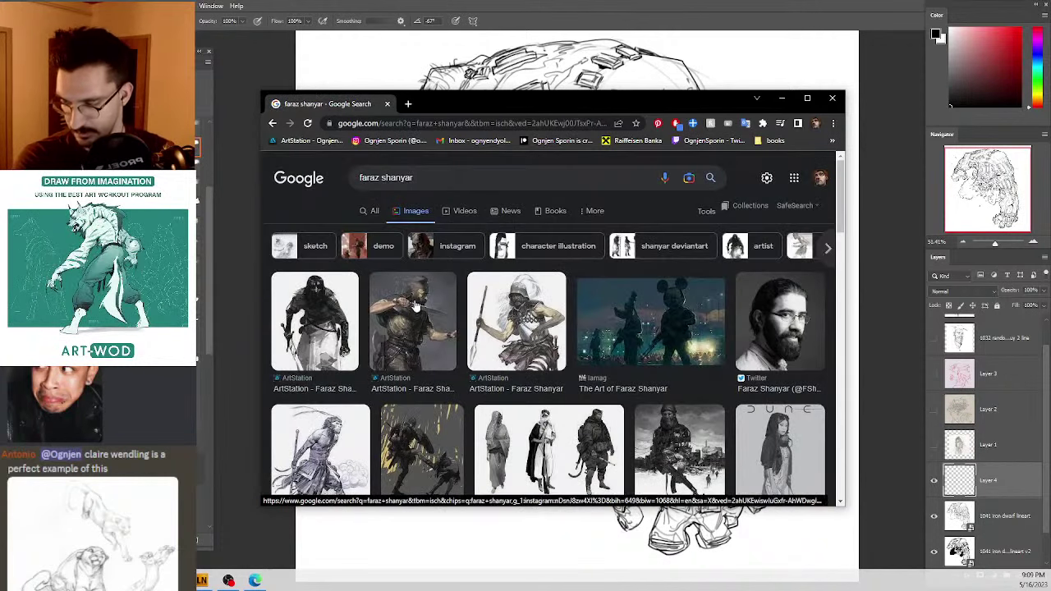
Step: Preview the Playgrounds standing woman, the Irancartoon soldier and the Pinterest sheet of three figures among the Faraz Shanyar results
scroll(499, 316, "down", 2)
scroll(499, 316, "down", 2)
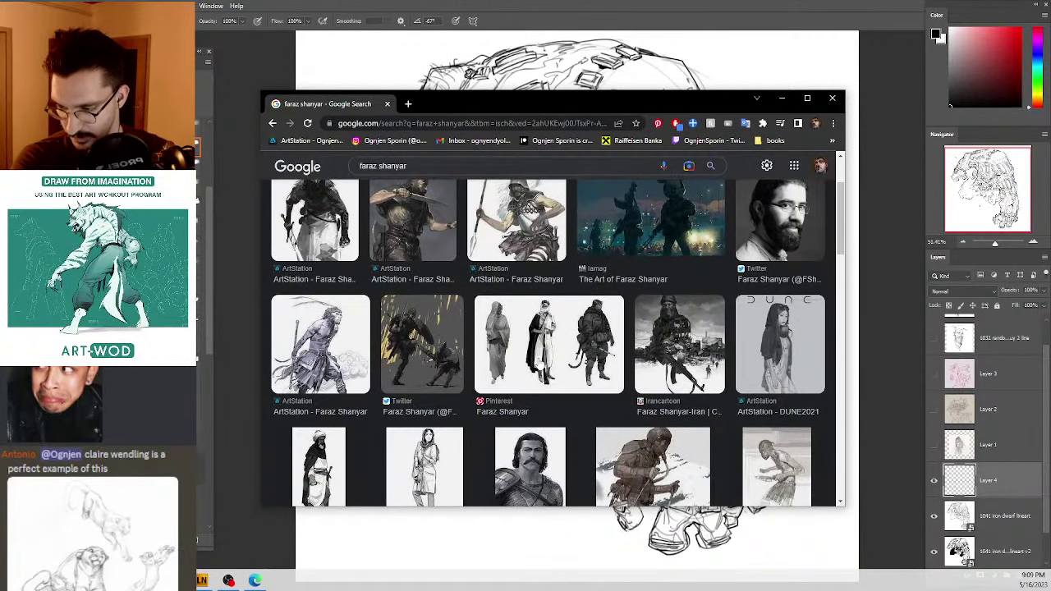
scroll(320, 300, "down", 1)
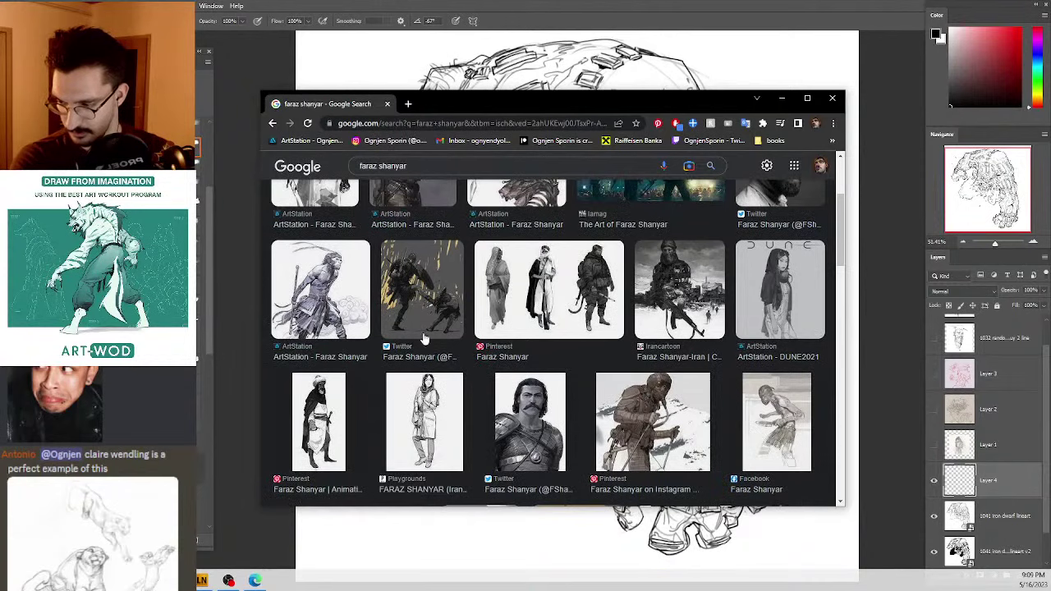
left_click(433, 425)
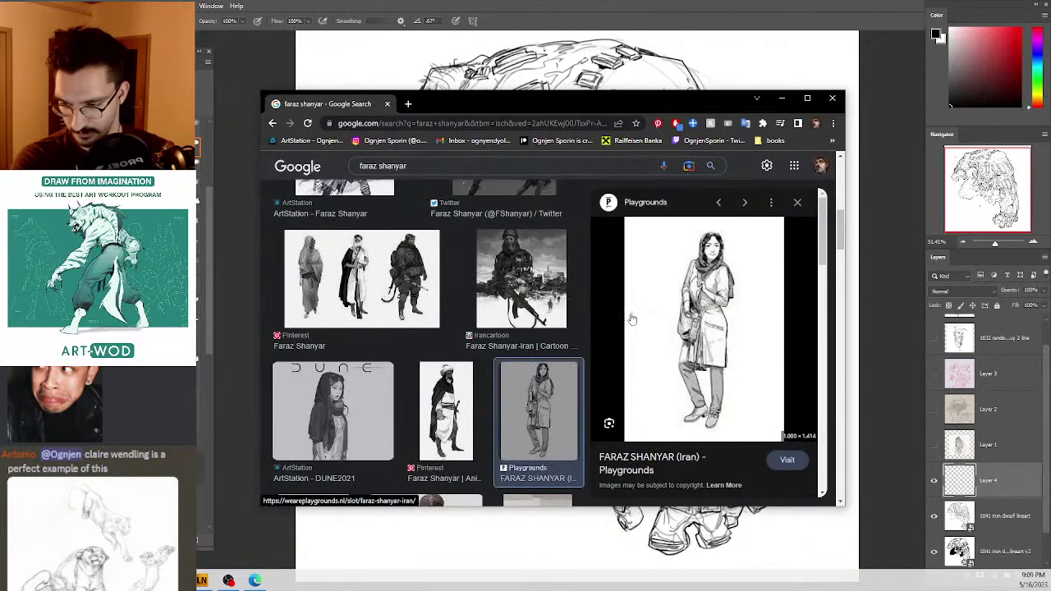
left_click(526, 320)
left_click(370, 316)
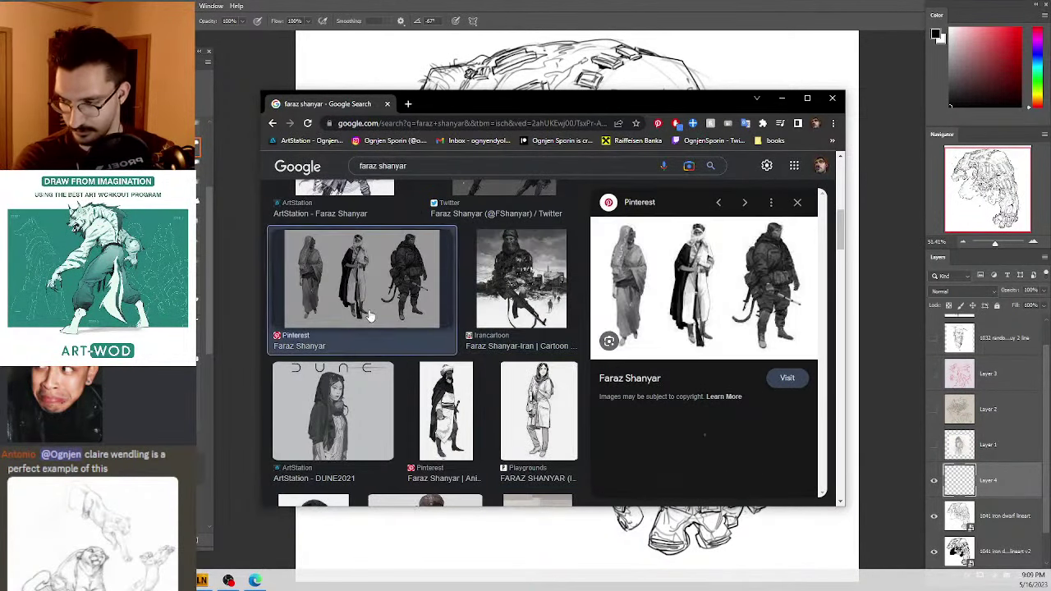
Step: Compare the Facebook sketch of the knife fighter with the Pinterest drawing of the climber in snow
scroll(378, 320, "down", 3)
scroll(547, 260, "down", 2)
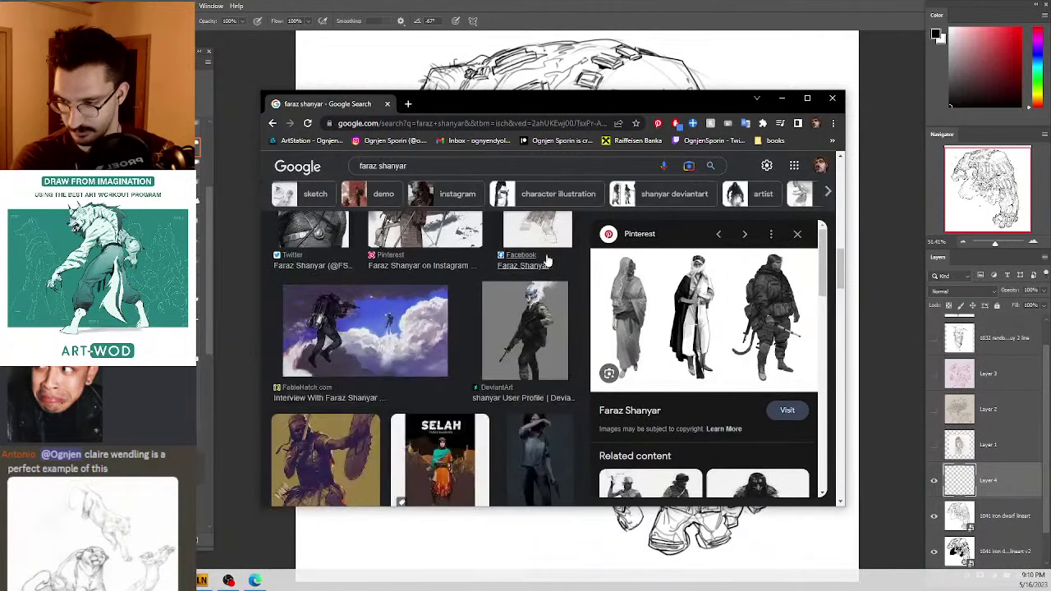
left_click(547, 261)
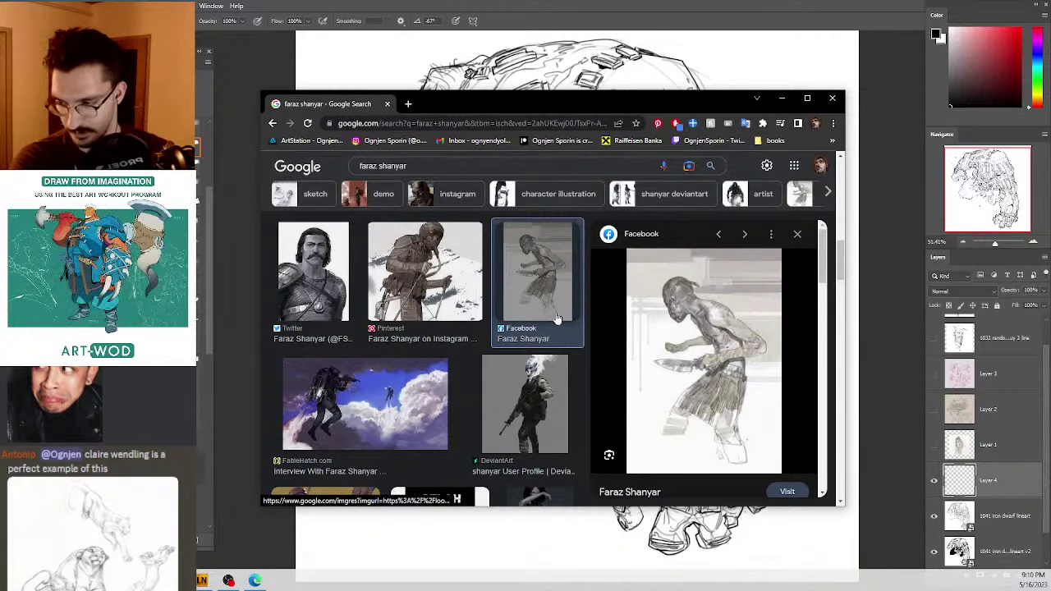
left_click(439, 294)
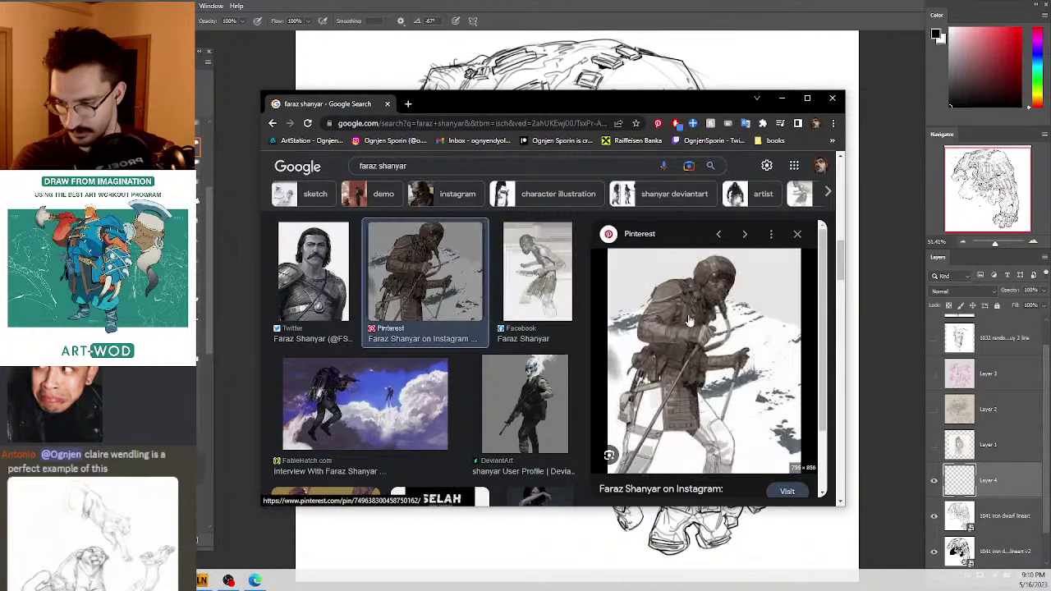
left_click(559, 304)
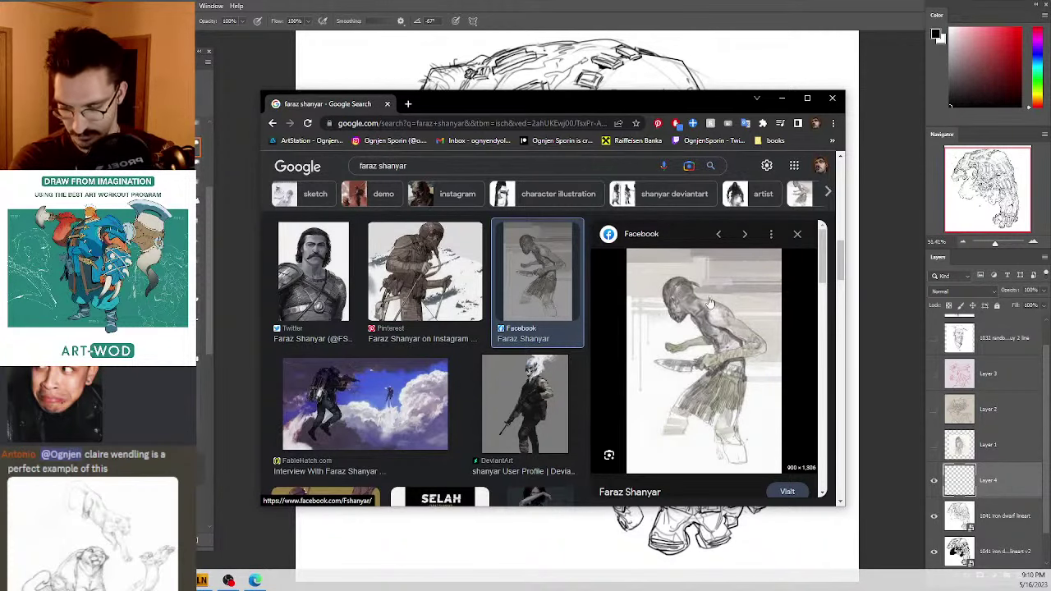
Step: Browse further through the Shanyar results and preview the Scrolller "Gunfight" painting and the FableHatch "pipes" illustration
scroll(645, 371, "down", 4)
scroll(644, 371, "up", 5)
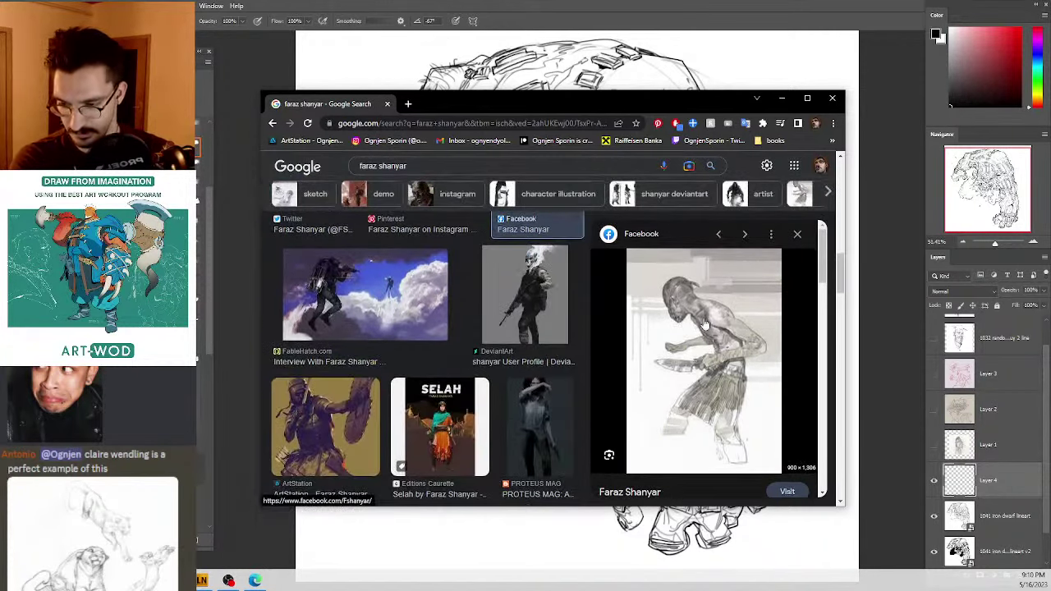
scroll(694, 325, "down", 3)
scroll(528, 341, "down", 5)
scroll(393, 314, "down", 1)
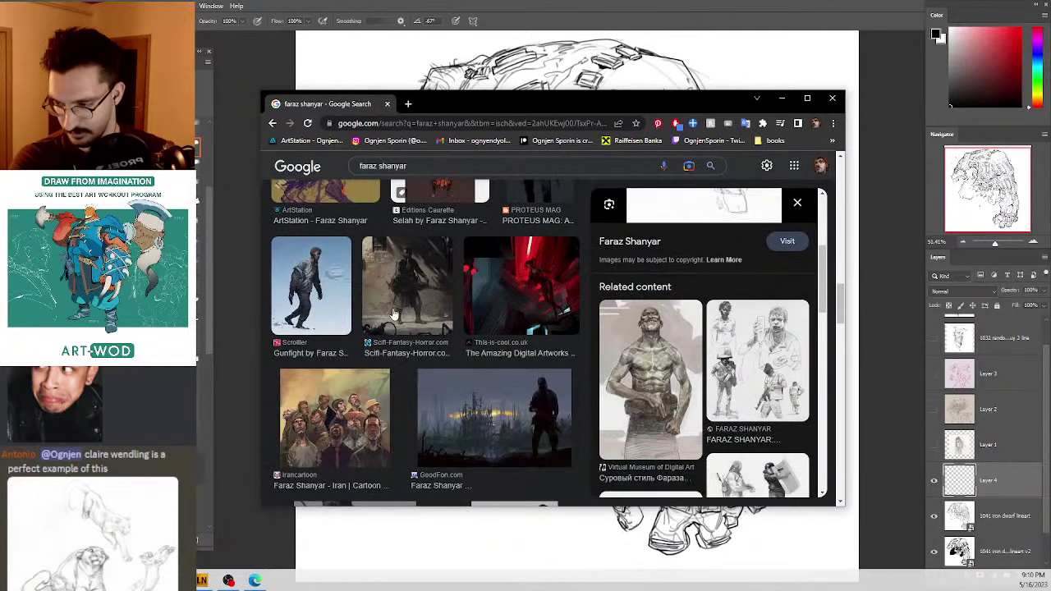
left_click(311, 287)
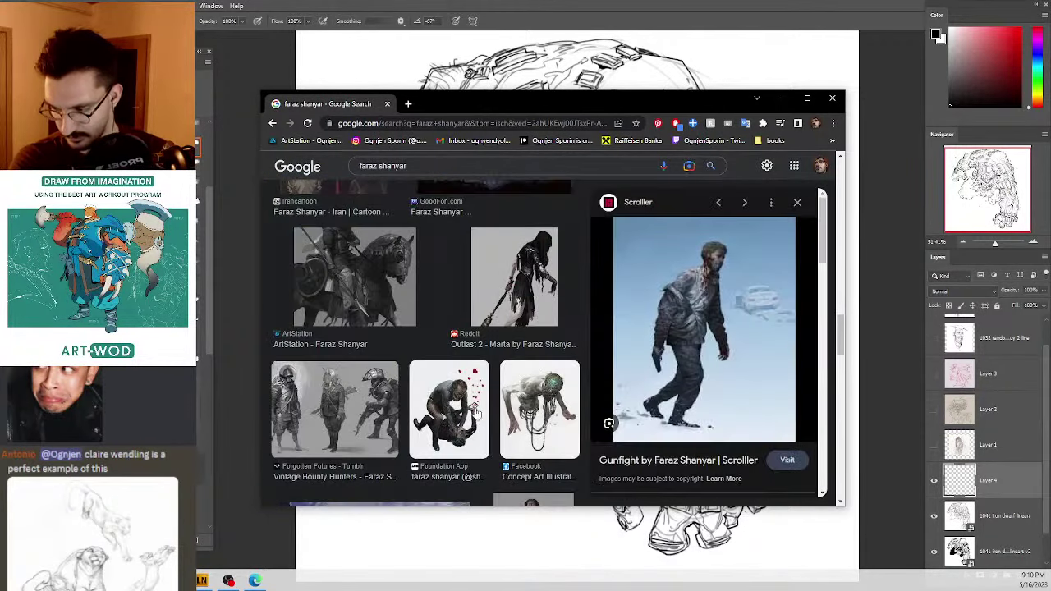
scroll(479, 410, "down", 2)
left_click(563, 279)
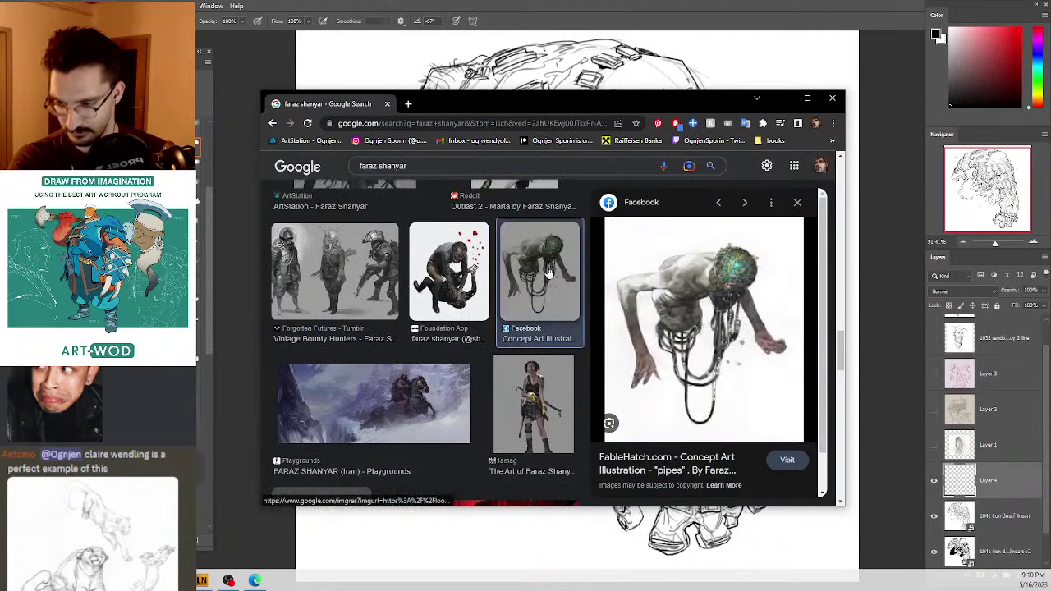
Step: Preview the Pinterest "bunch" sheet of four figure sketches and open its full-size image in a new browser tab
scroll(495, 304, "down", 3)
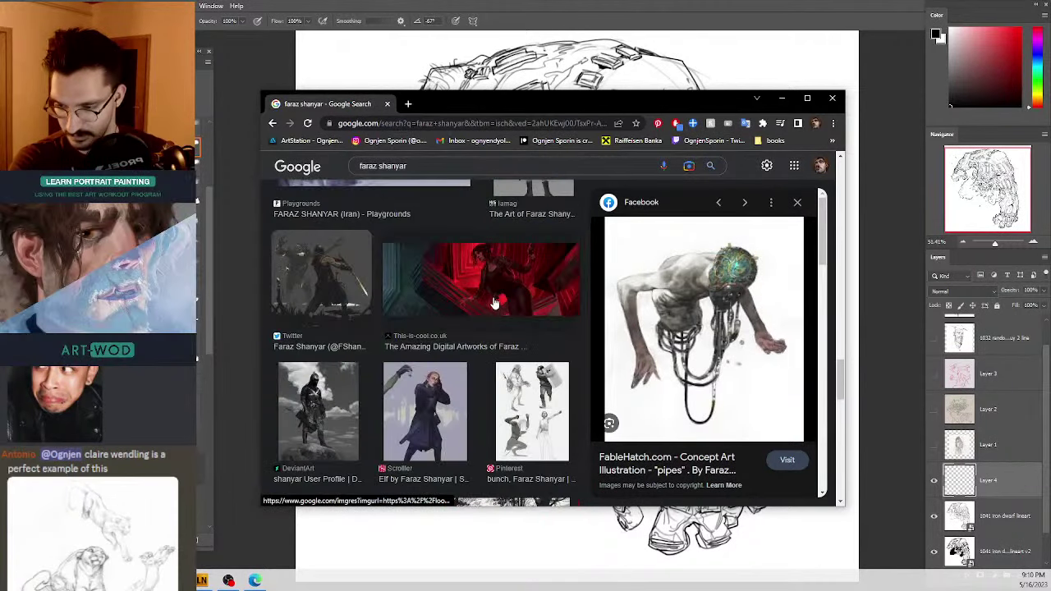
left_click(531, 411)
right_click(711, 366)
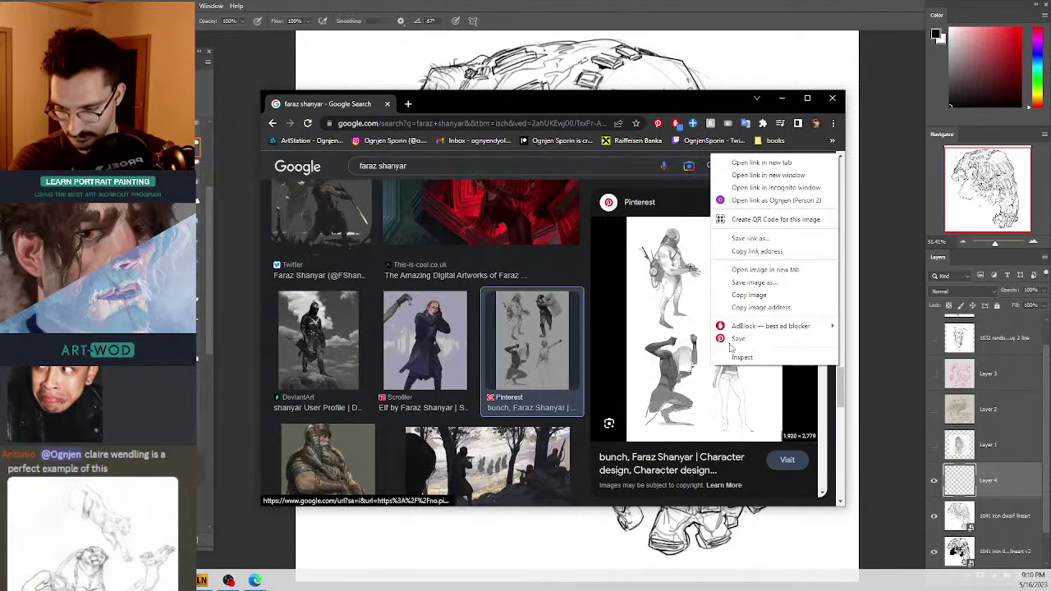
left_click(736, 271)
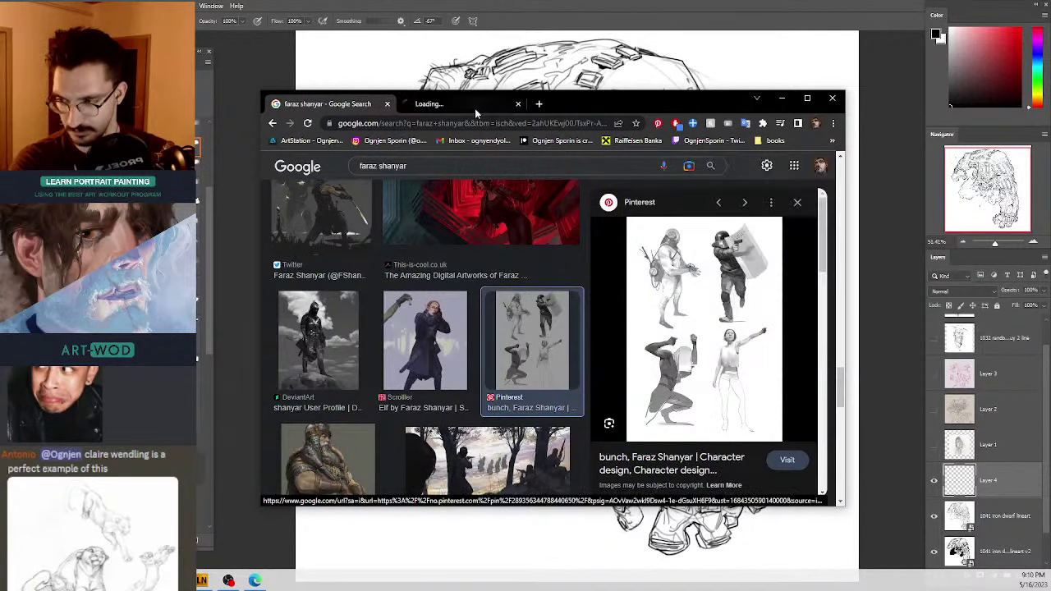
left_click(474, 105)
Step: Examine the line and tone treatment of all four figures on the full-size sheet, then close its tab
scroll(645, 355, "down", 3)
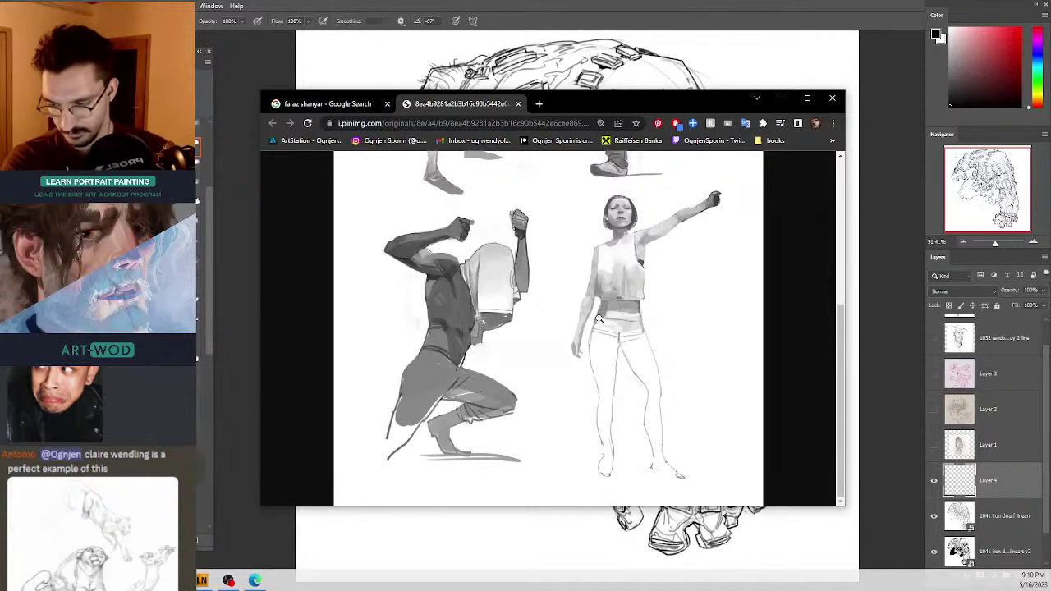
scroll(610, 322, "up", 2)
scroll(681, 273, "up", 2)
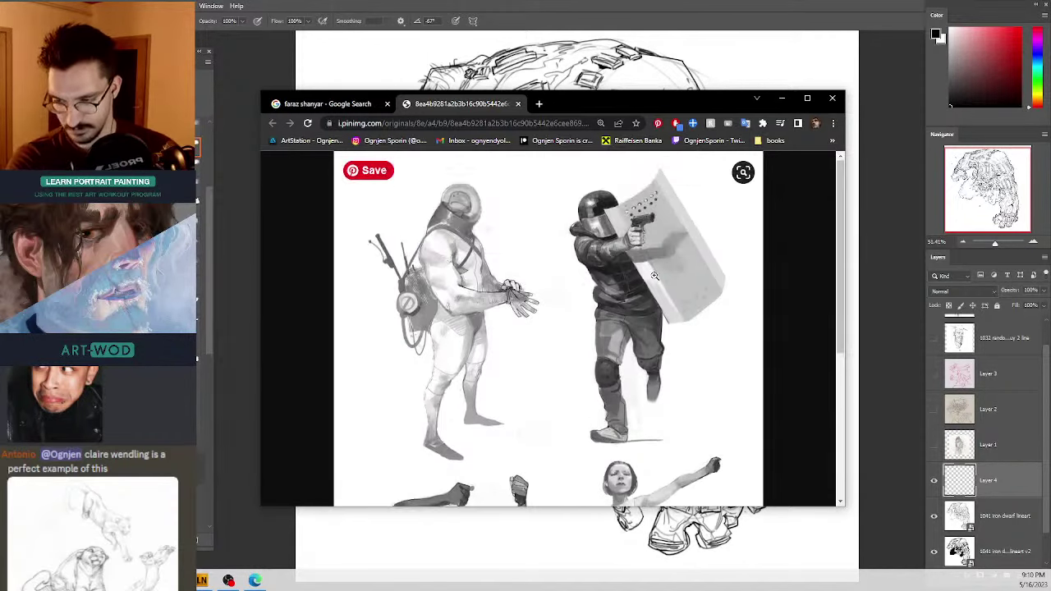
scroll(628, 337, "down", 3)
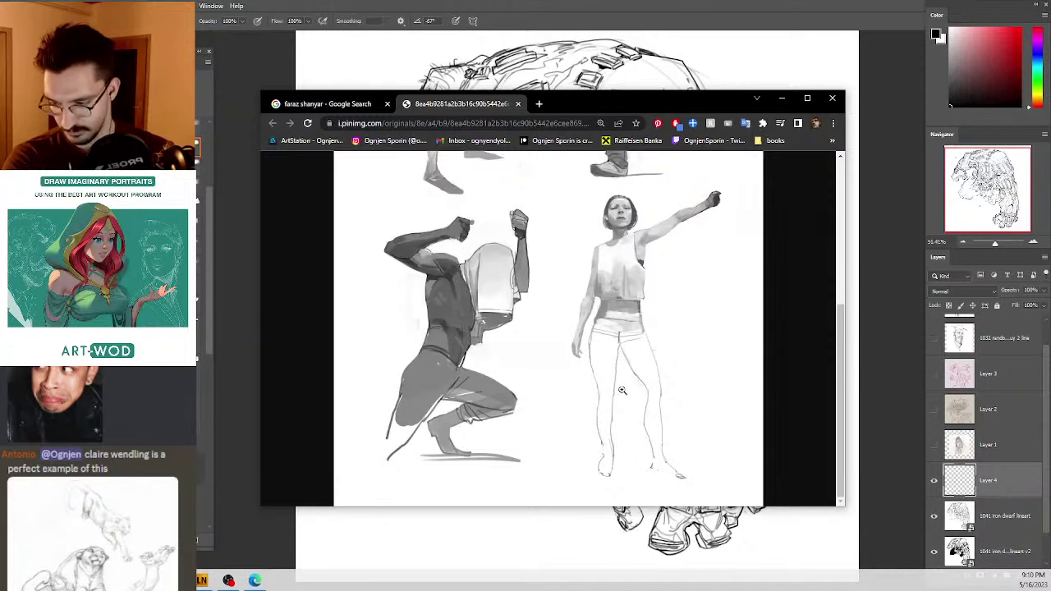
middle_click(448, 107)
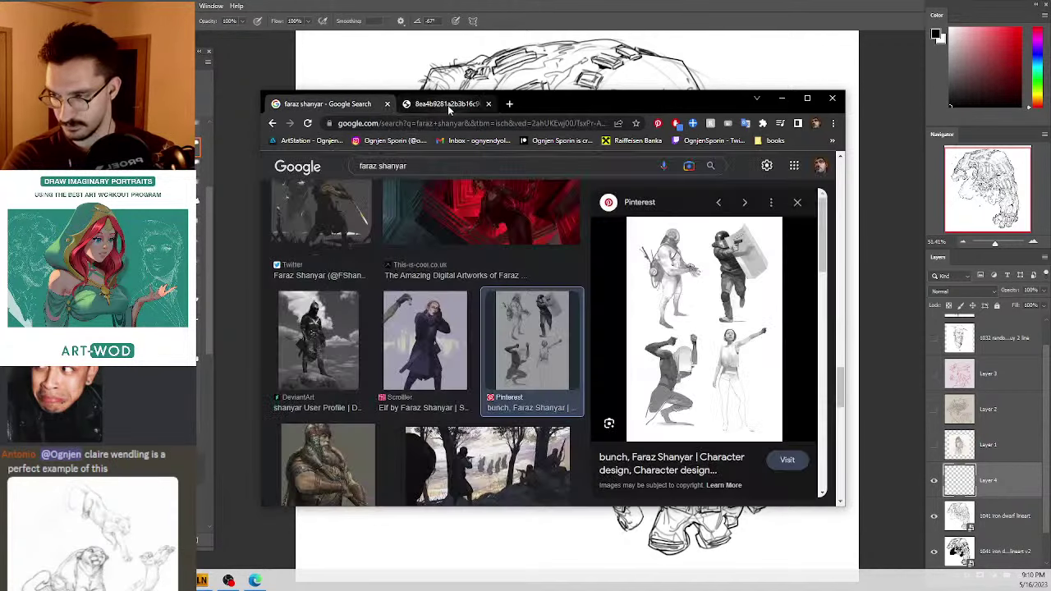
Step: Switch back to Photoshop, review the iron dwarf lineart and make the "1075 studies" layer visible
key("alt+Tab")
left_click_drag(568, 189, 480, 235)
scroll(527, 210, "up", 4)
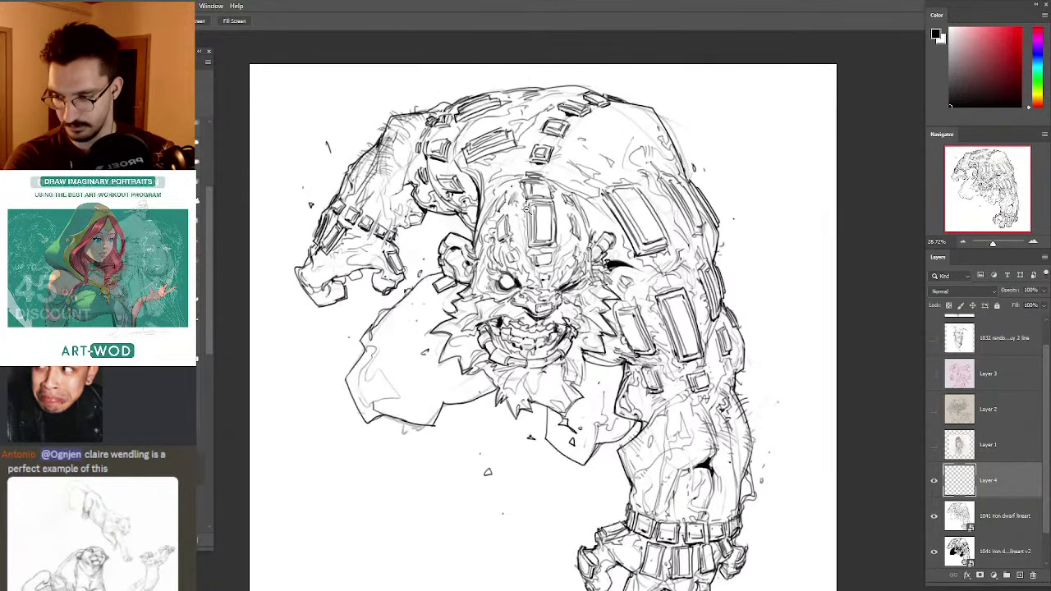
scroll(527, 209, "down", 2)
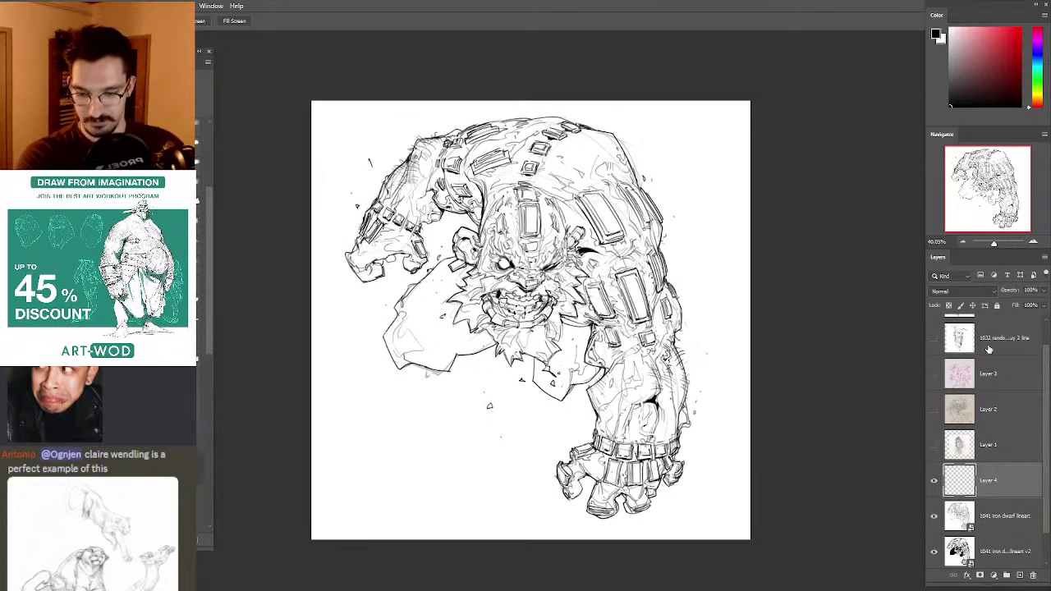
scroll(988, 349, "up", 1)
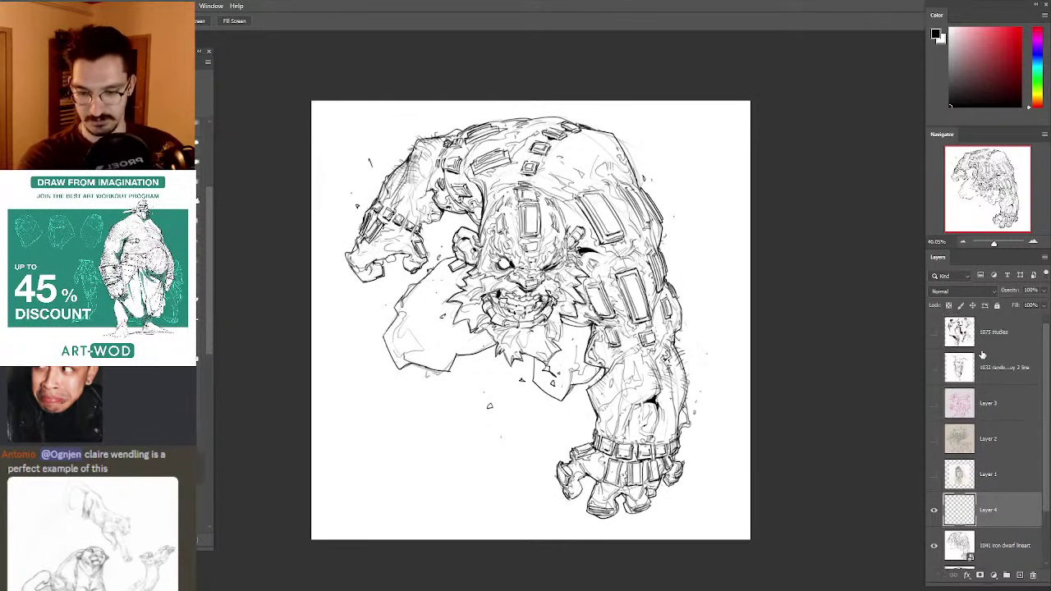
left_click(933, 332)
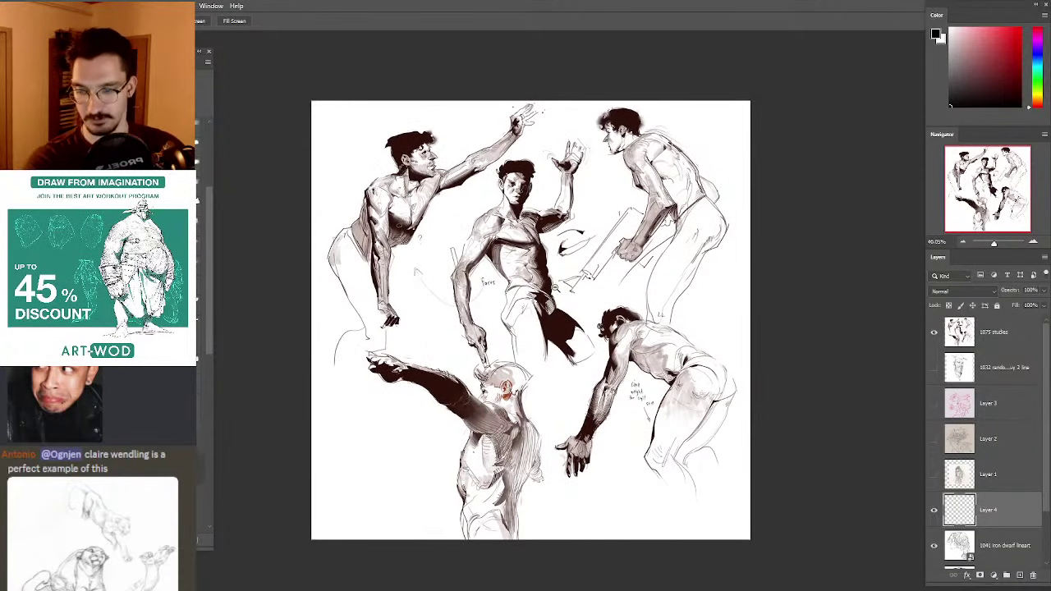
Step: Examine the line weight, hatching and black shadow shapes on the central, reaching and leaning figures of the studies sheet
left_click_drag(555, 288, 660, 244)
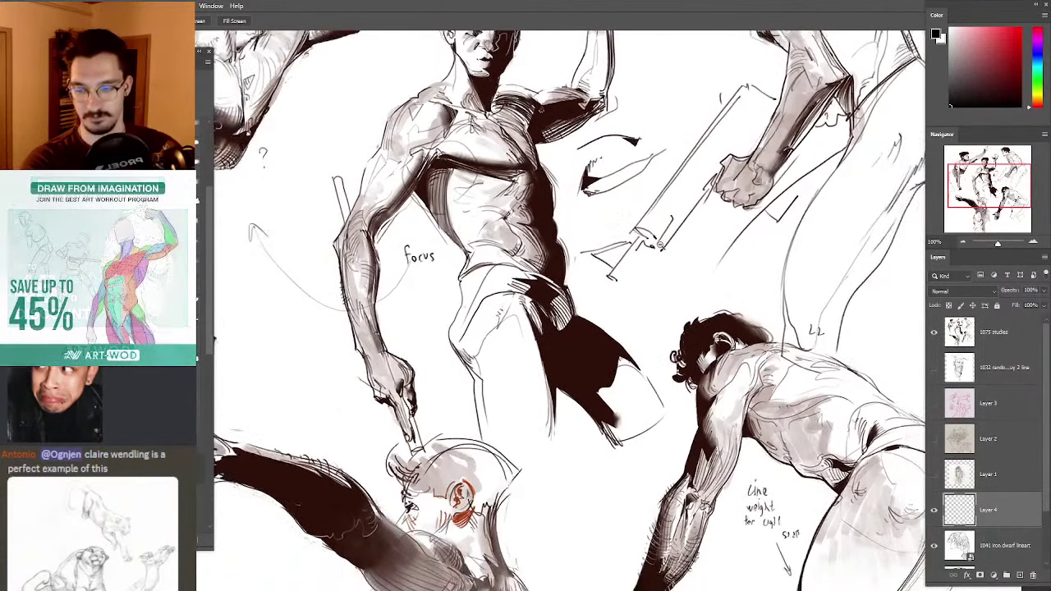
key("ctrl+0")
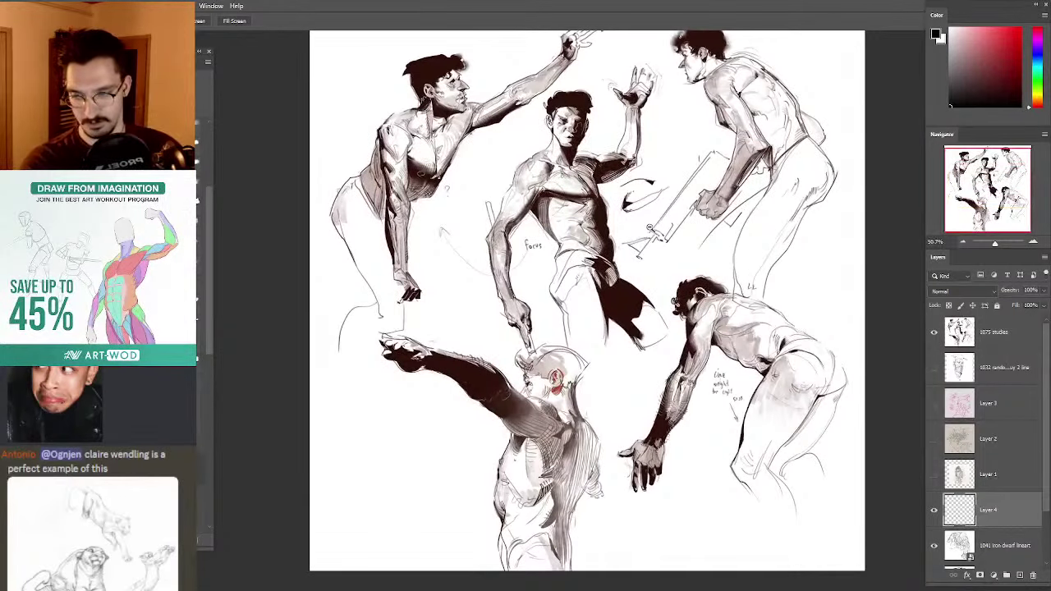
mouse_move(632, 215)
left_mouse_down()
mouse_move(640, 211)
mouse_move(627, 218)
left_mouse_up()
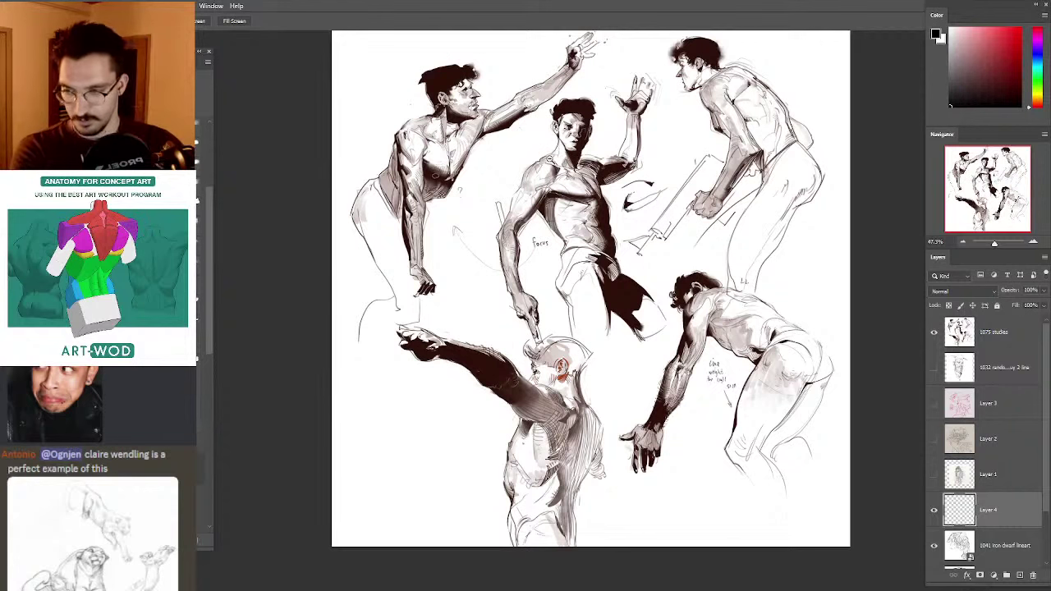
scroll(549, 164, "up", 2)
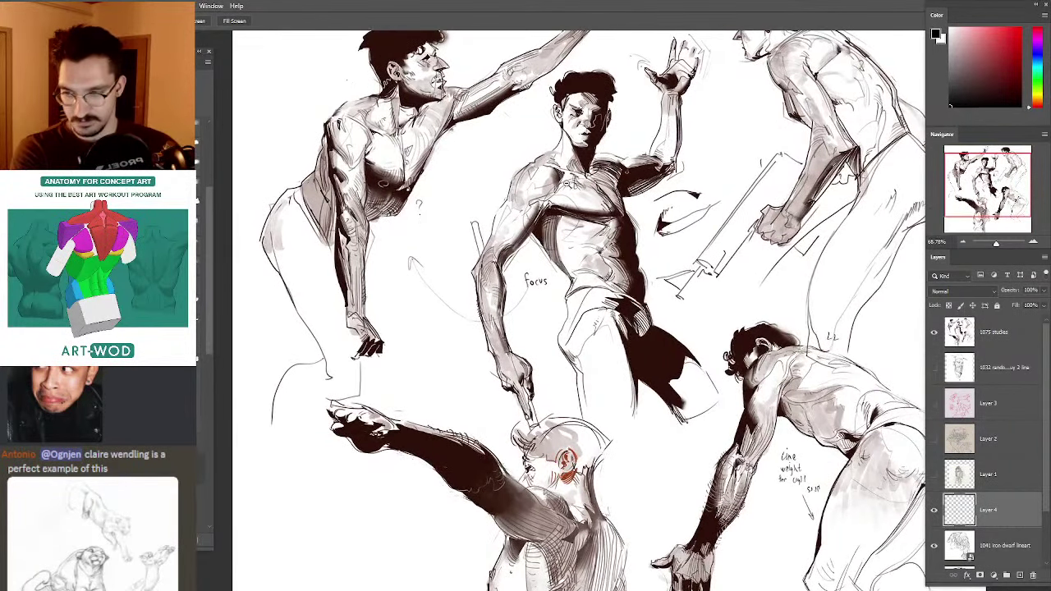
left_click_drag(718, 219, 618, 393)
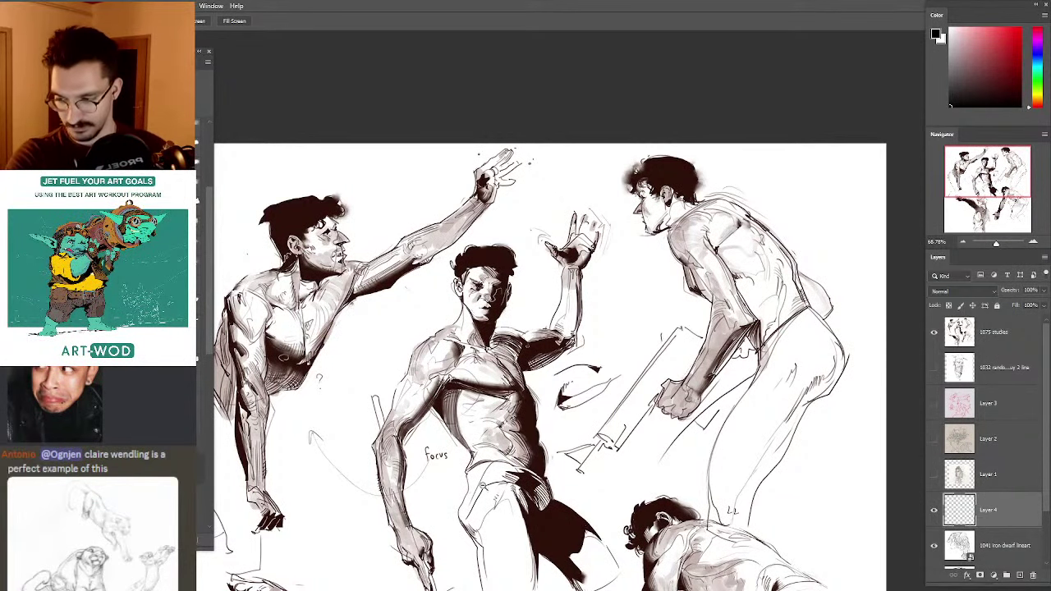
left_click_drag(456, 466, 542, 329)
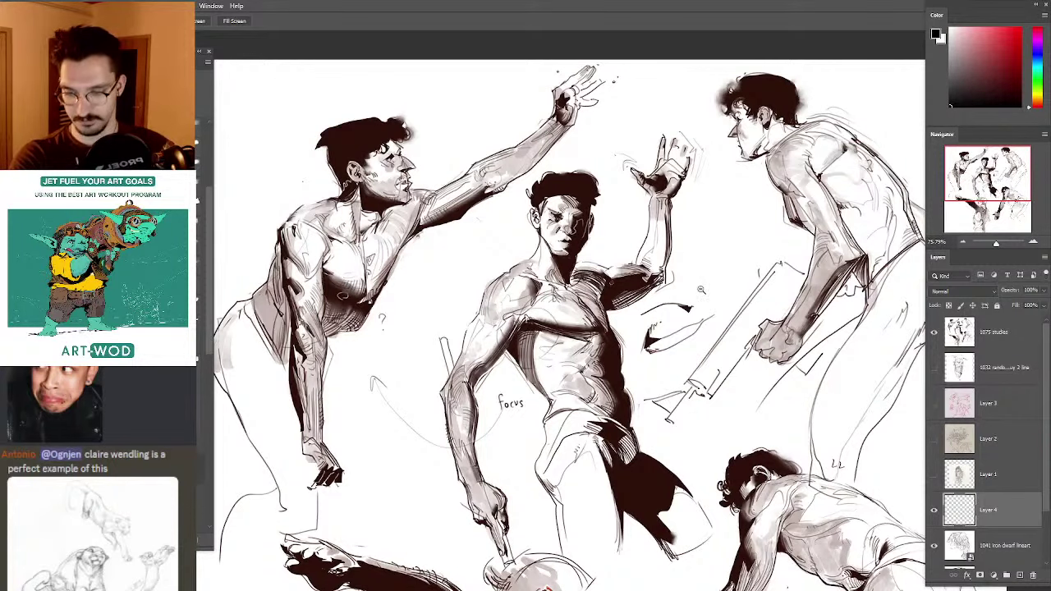
left_click_drag(700, 289, 530, 327)
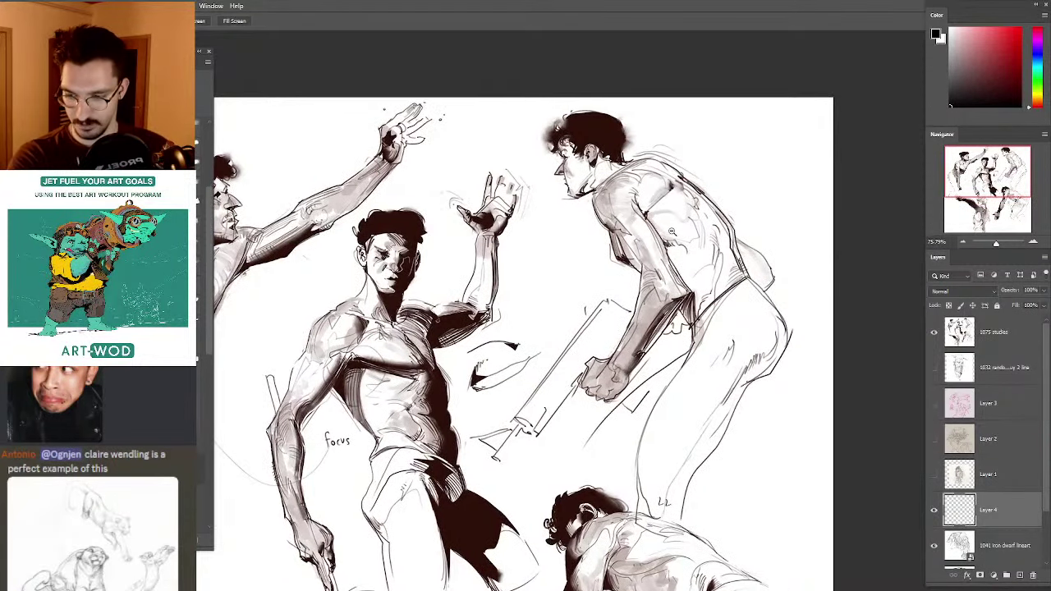
left_click_drag(670, 231, 683, 235)
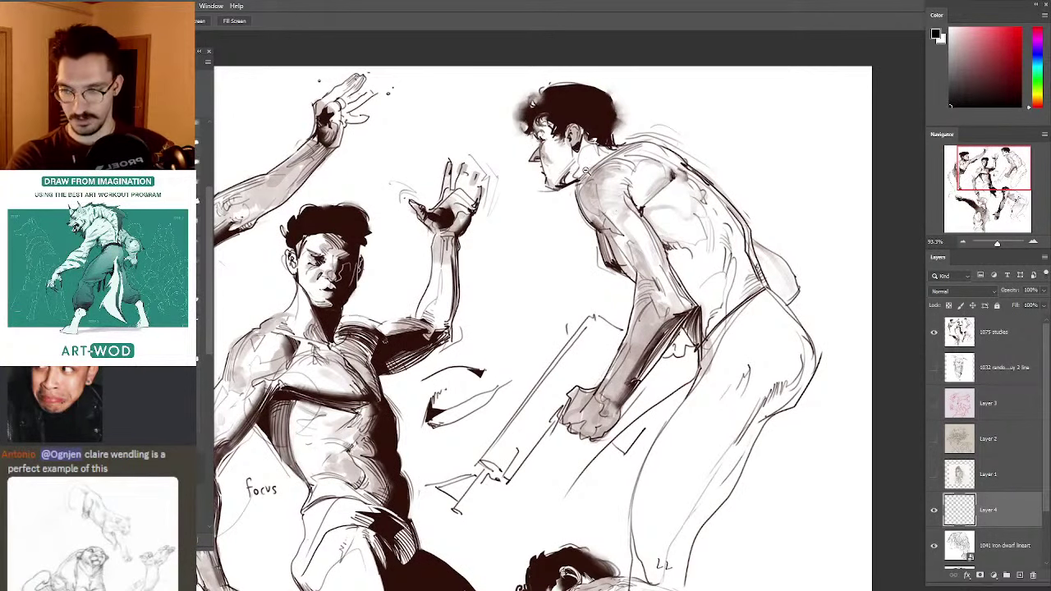
left_click_drag(551, 313, 619, 263)
left_click_drag(412, 299, 535, 186)
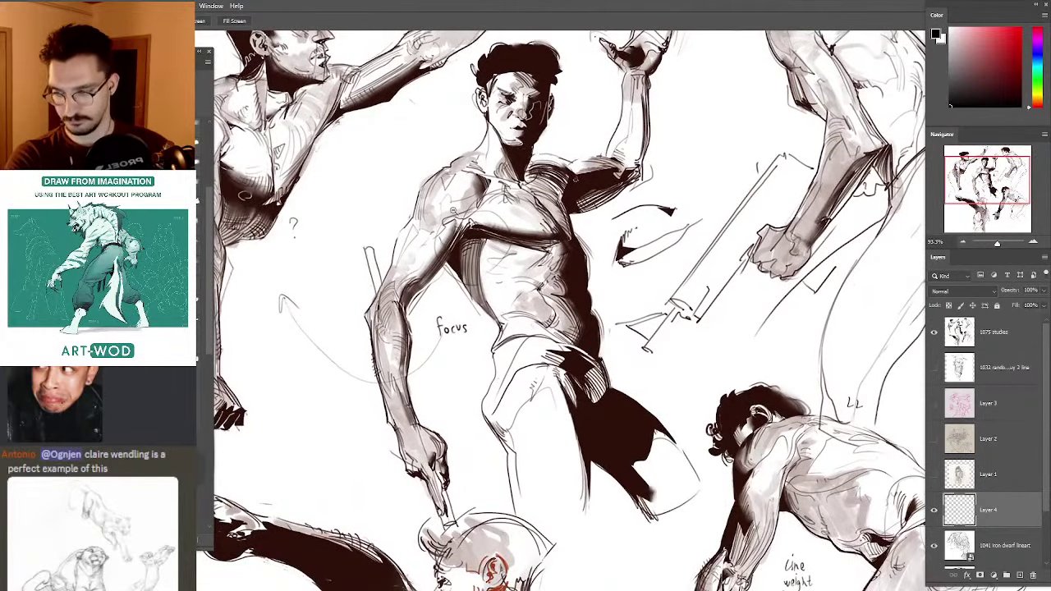
Step: Examine the shadow shapes, hatching and line weight on the central, standing and leaning figures of the studies sheet
scroll(543, 265, "down", 2)
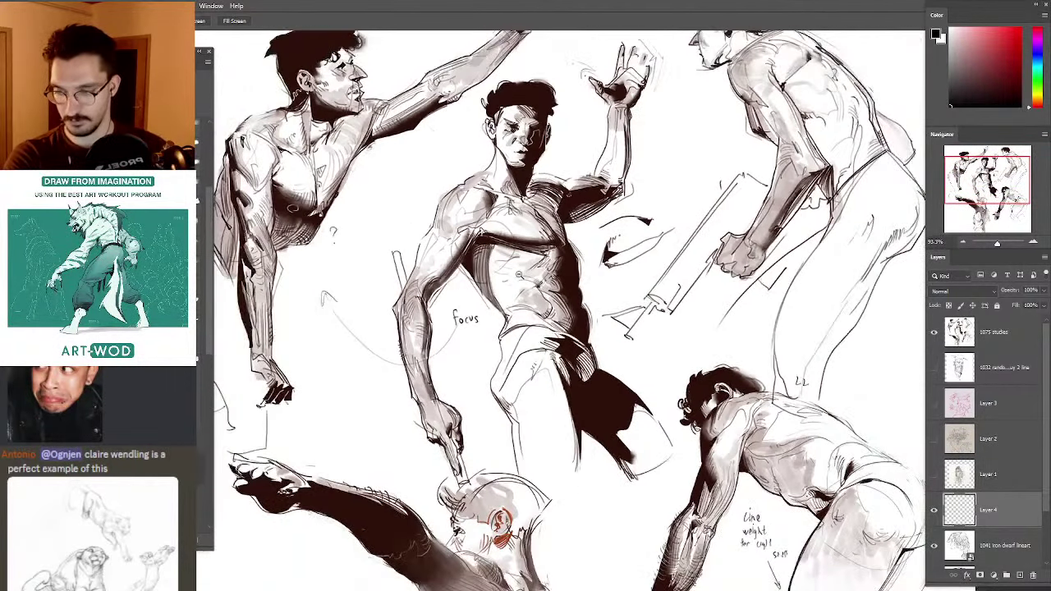
scroll(519, 275, "up", 3)
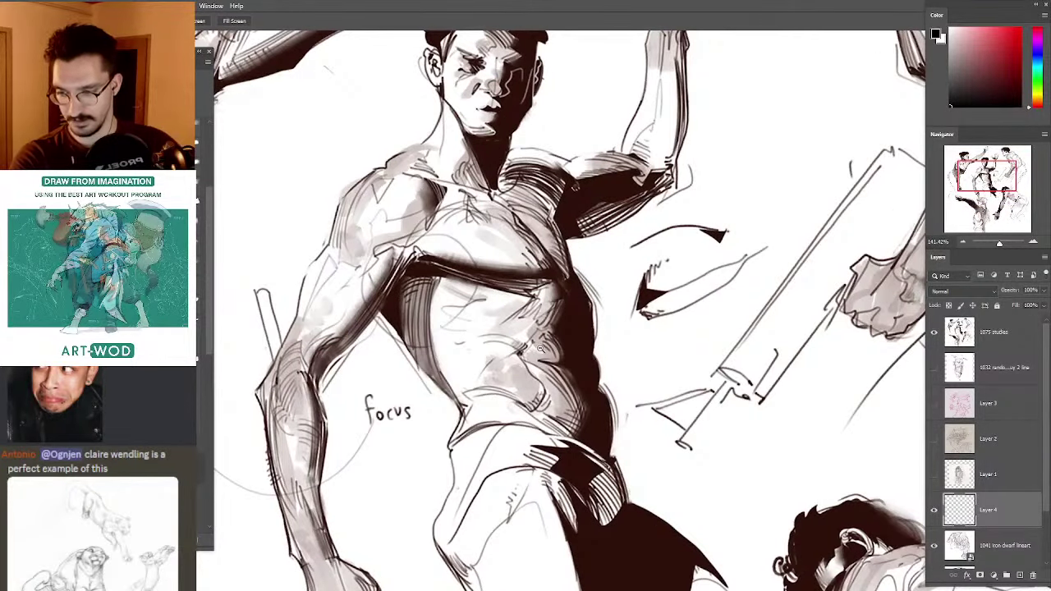
scroll(567, 302, "up", 1)
scroll(567, 302, "up", 2)
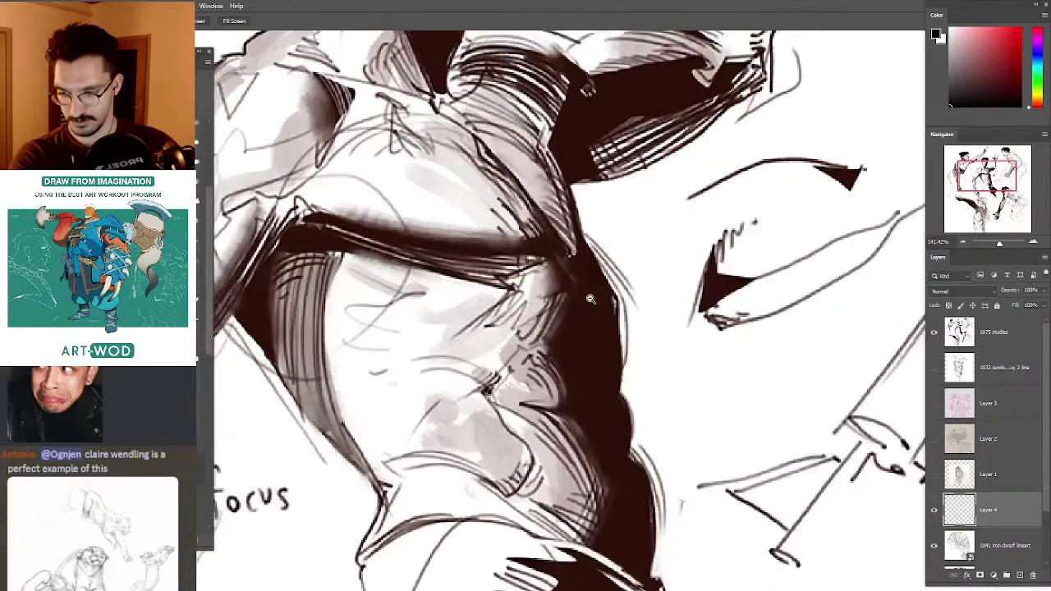
scroll(590, 299, "down", 3)
scroll(503, 399, "up", 2)
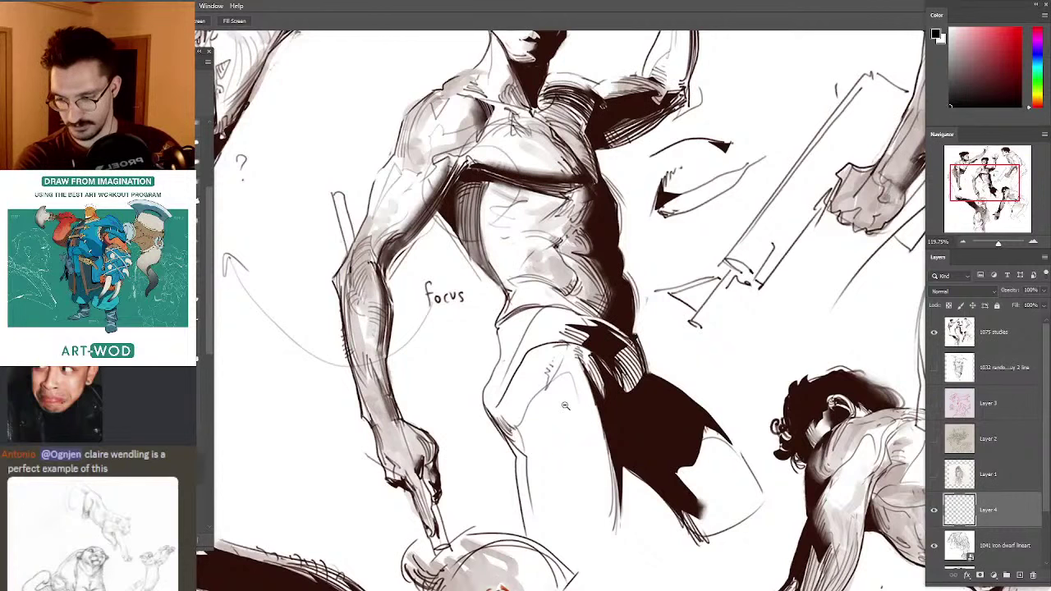
scroll(565, 404, "down", 3)
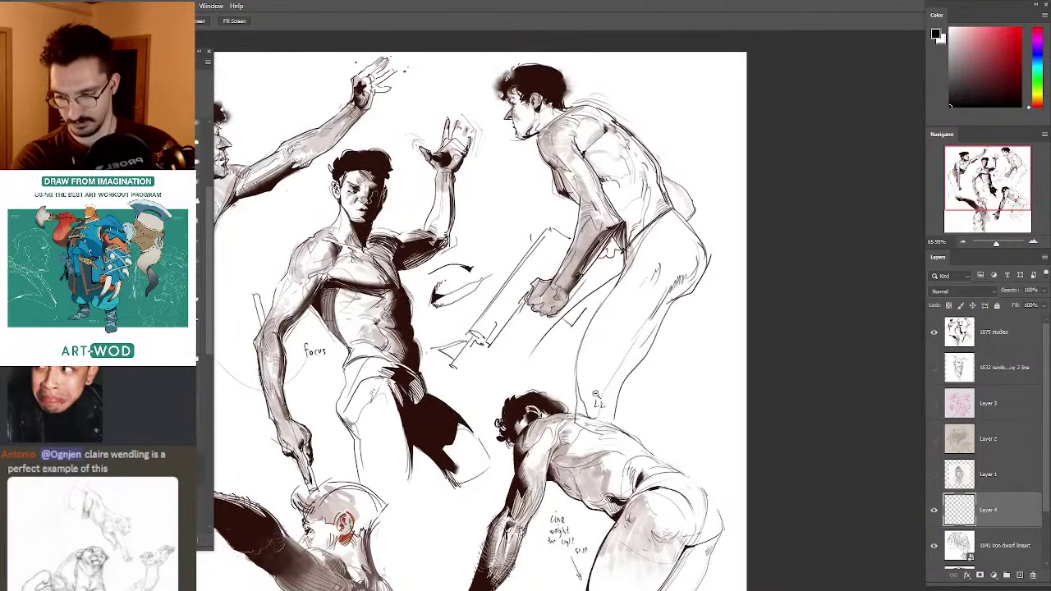
scroll(569, 380, "up", 1)
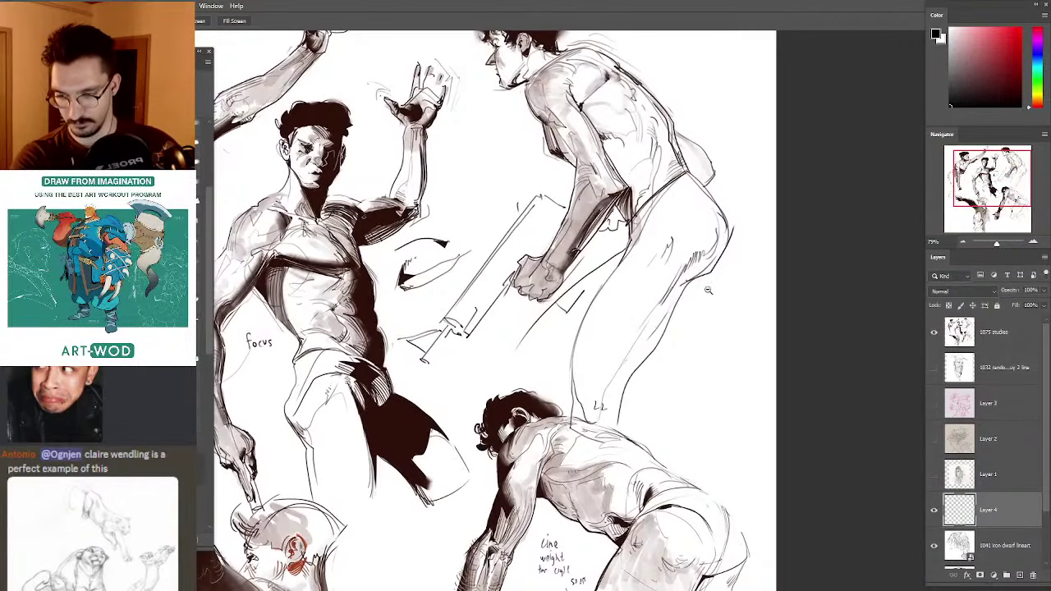
scroll(708, 290, "up", 5)
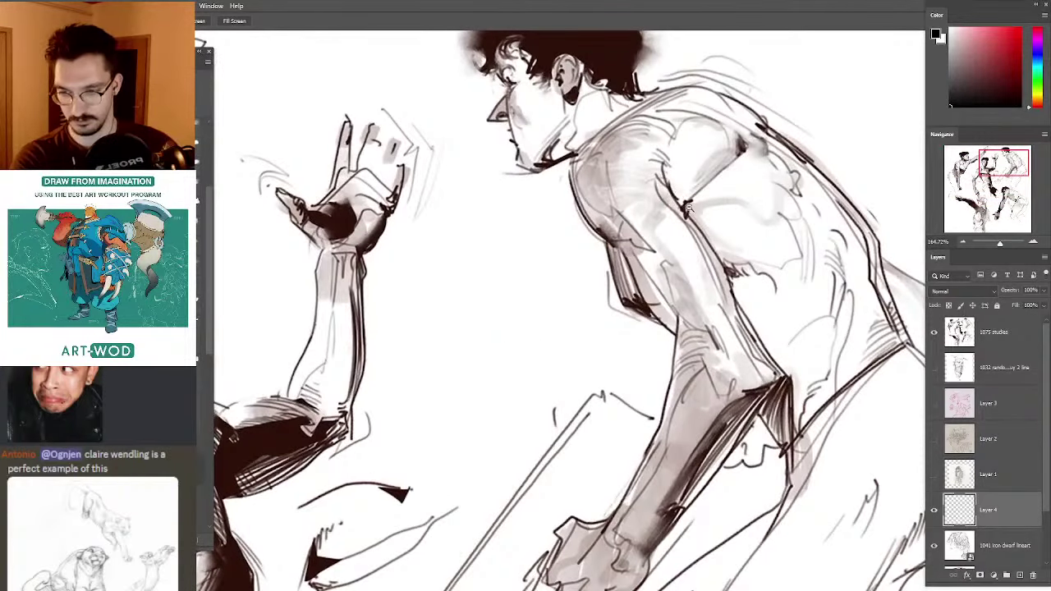
left_click_drag(688, 207, 628, 239)
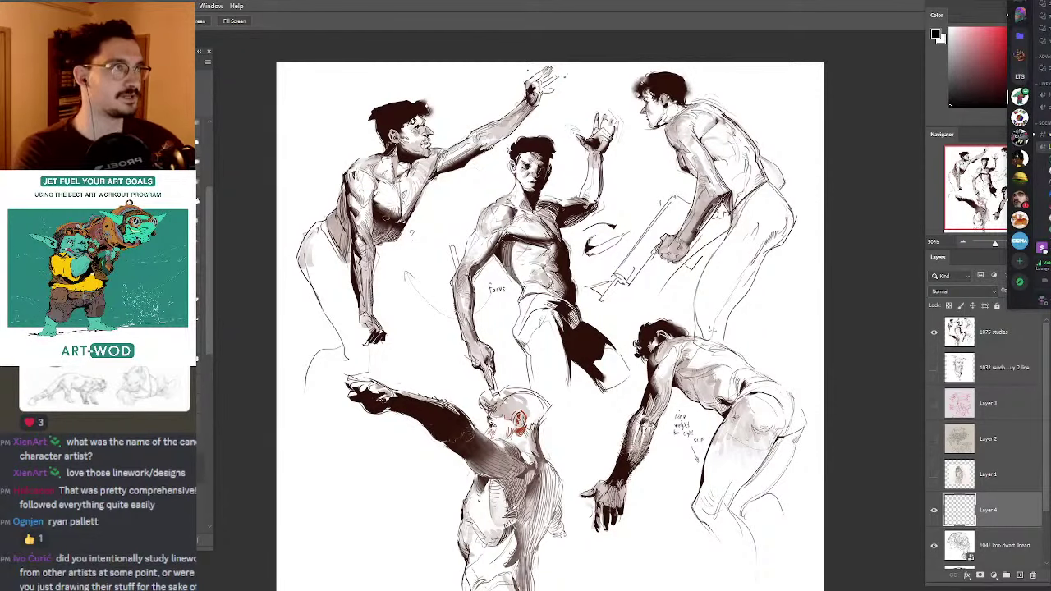
Step: Switch to the browser's Ryan Pallett image results and open the candle-headed group picture enlarged in a new tab
left_click_drag(1050, 82, 646, 131)
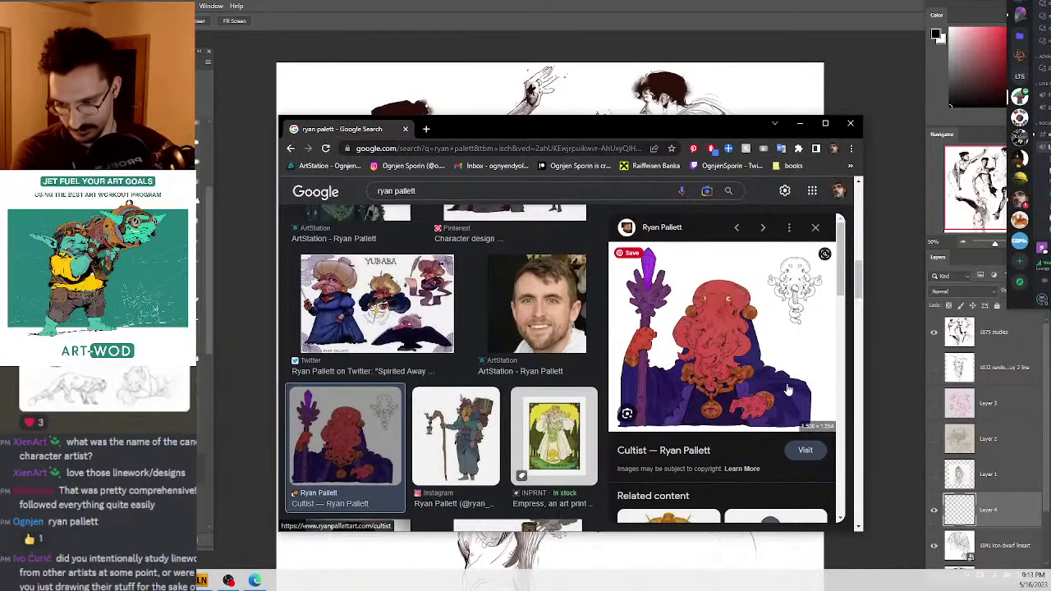
scroll(513, 407, "up", 10)
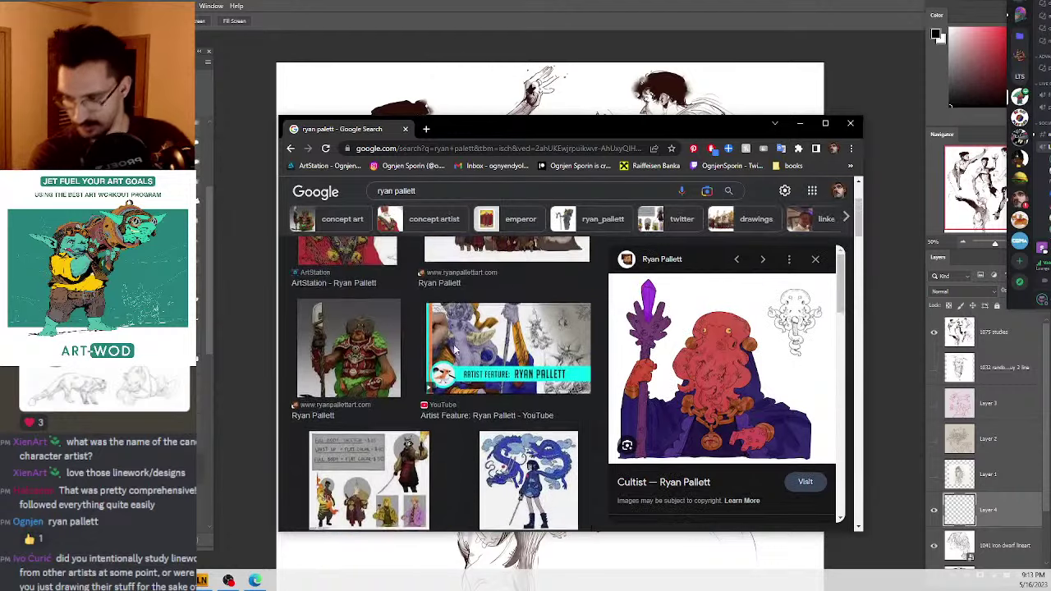
left_click(529, 346)
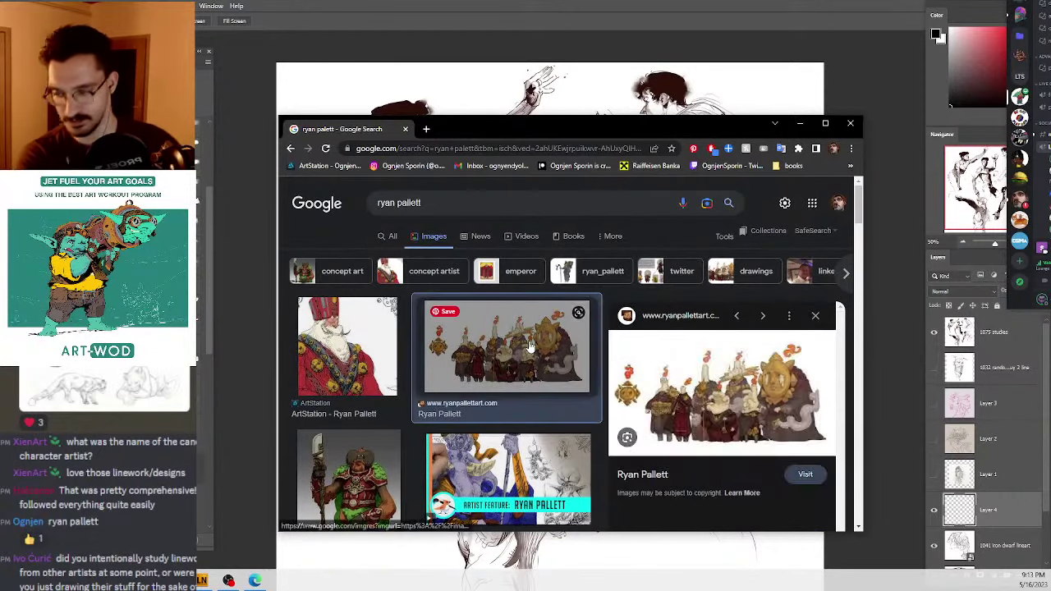
right_click(709, 366)
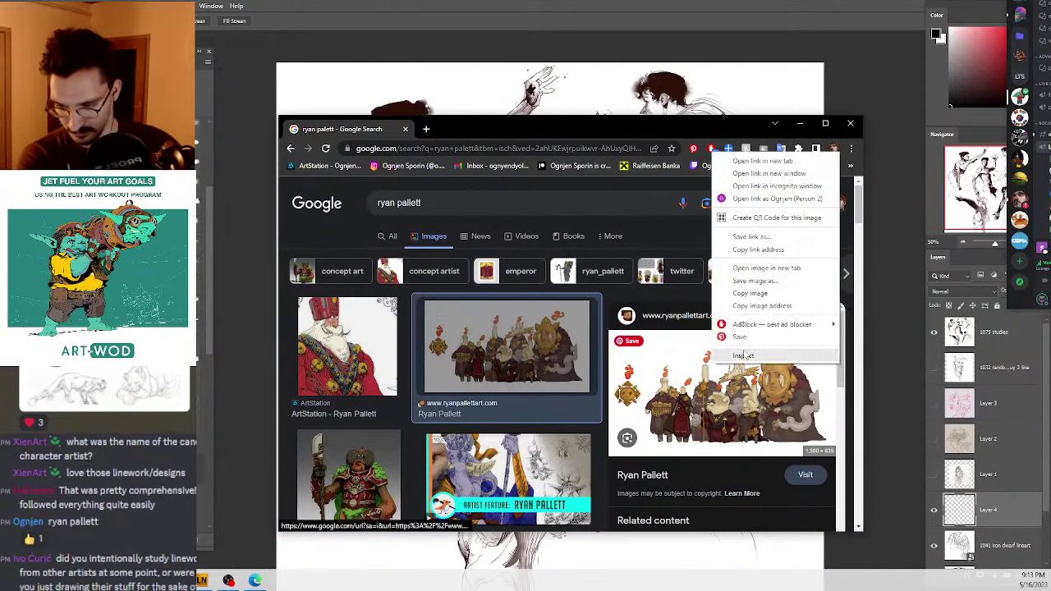
left_click(766, 268)
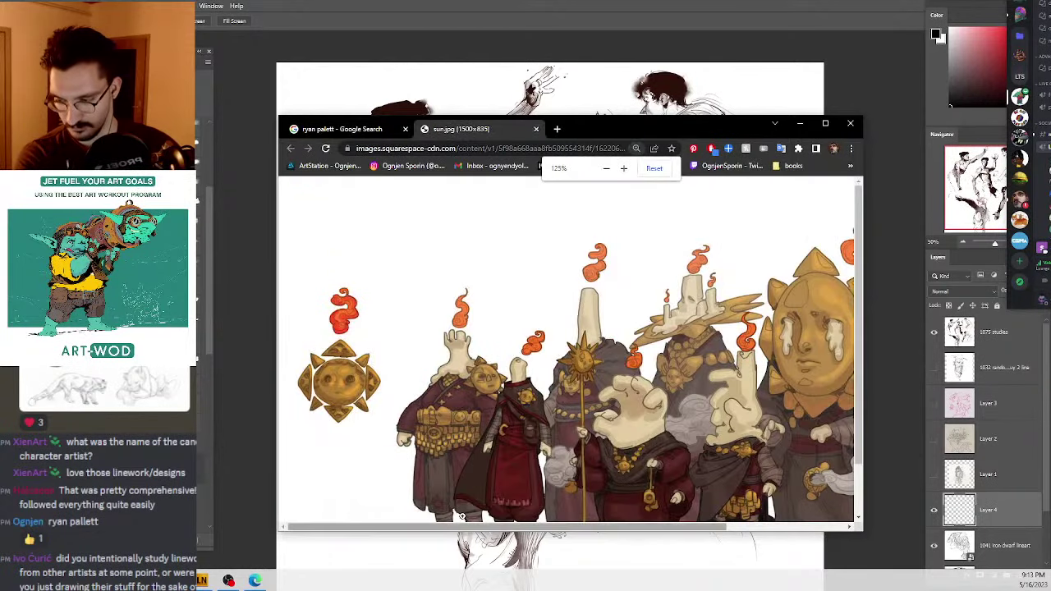
scroll(611, 339, "up", 4, "ctrl")
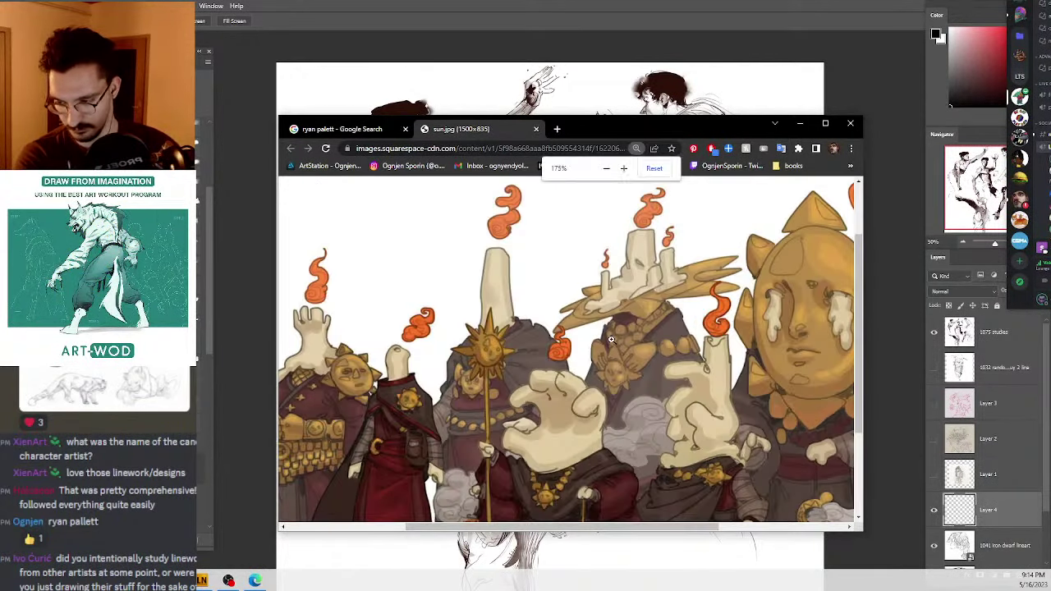
scroll(611, 339, "down", 1, "ctrl")
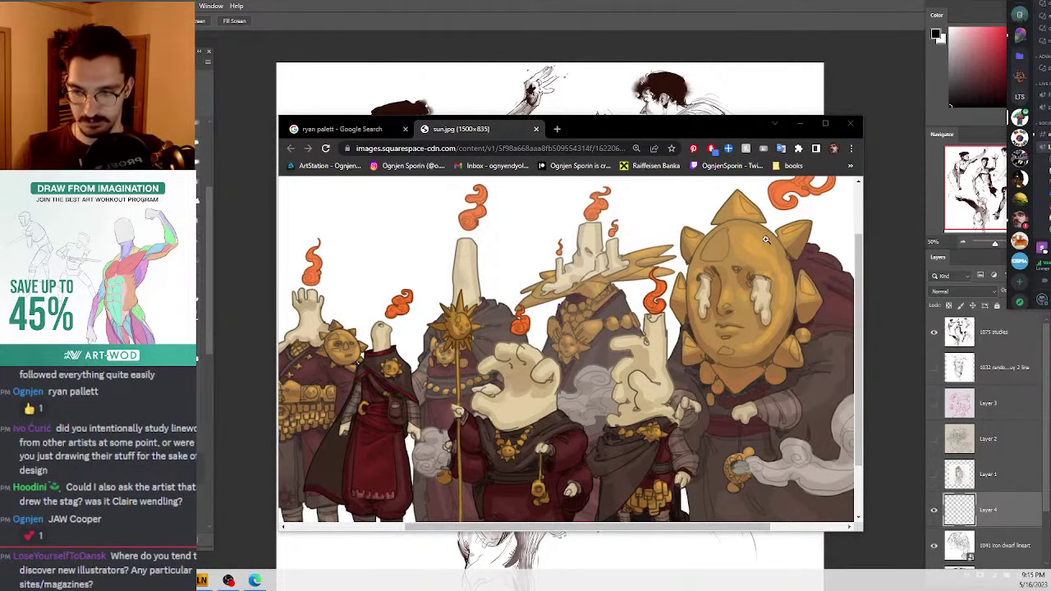
Step: Return to Photoshop, paste the inked Superman illustration, move its layer to the top of the stack and enlarge it over the canvas
left_click(665, 112)
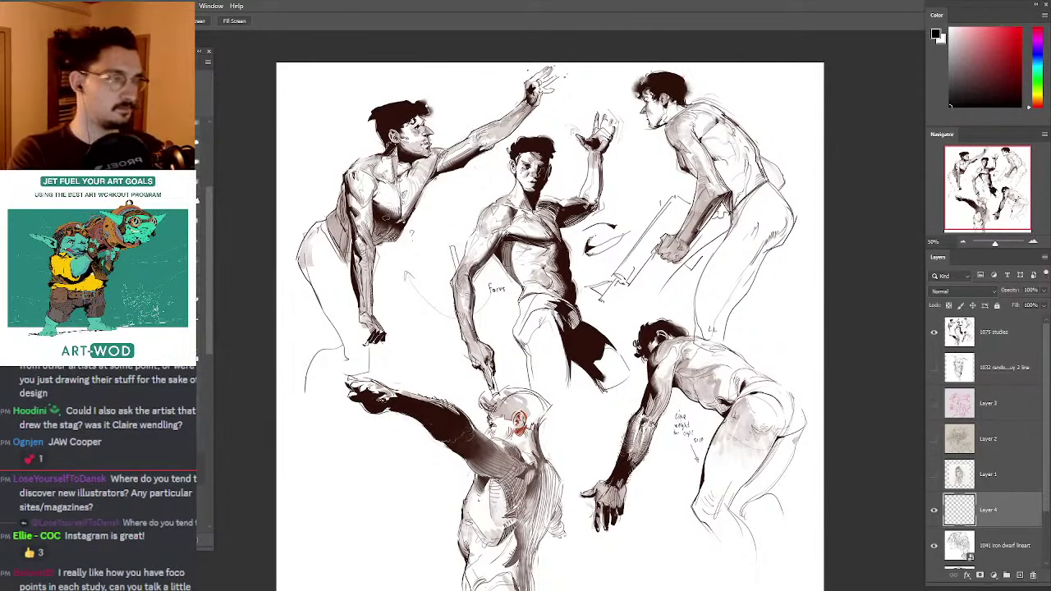
key("ctrl+v")
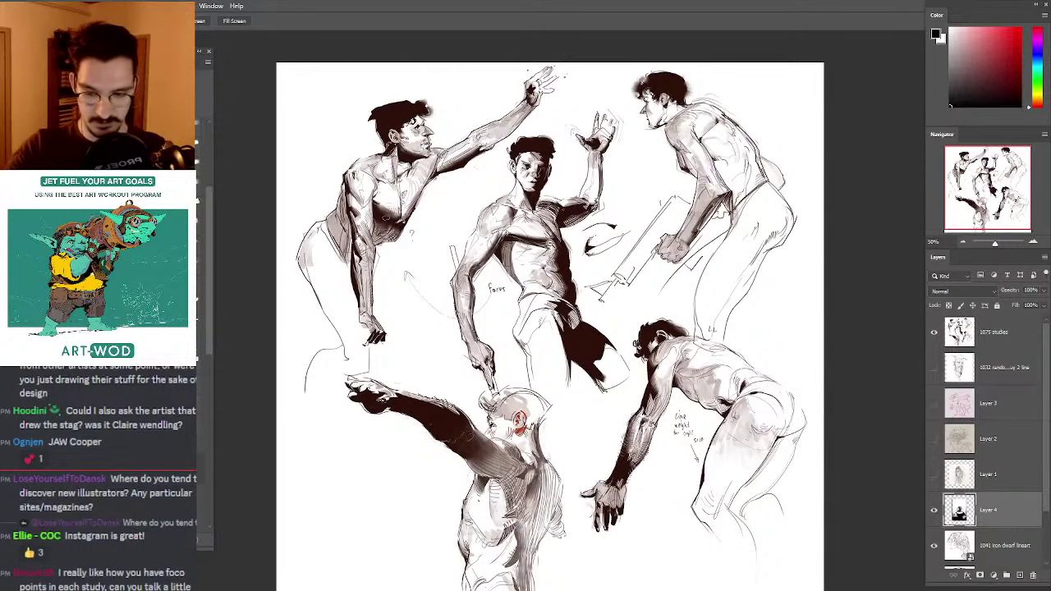
left_click_drag(959, 518, 956, 320)
left_click_drag(535, 172, 438, 102)
key("ctrl+t")
left_click_drag(593, 312, 648, 389)
key("Return")
left_click_drag(476, 223, 468, 196)
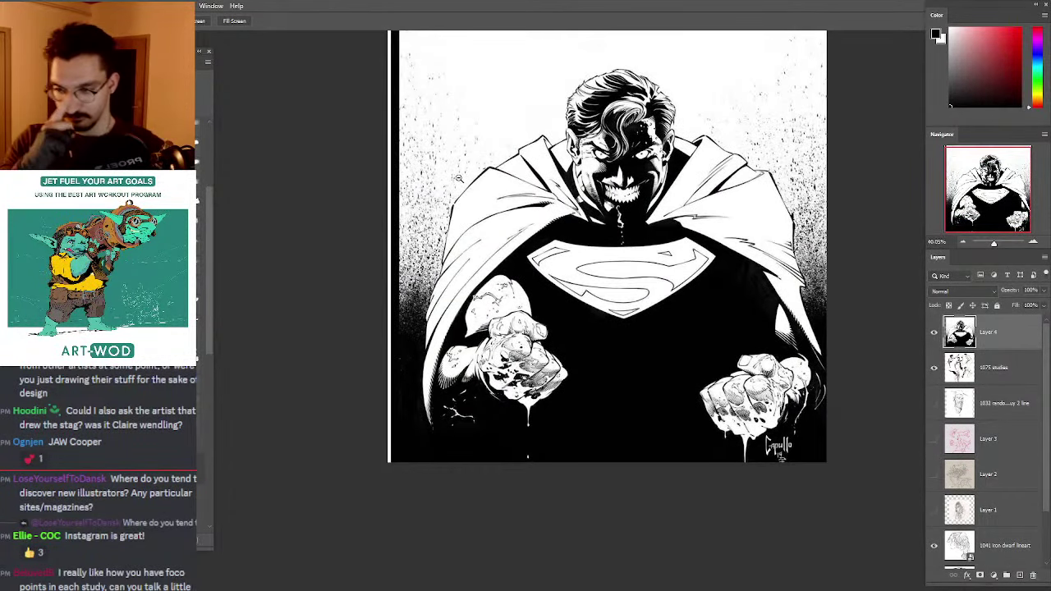
Step: Hide the Superman layer and view the reaching and central figures of the studies sheet up close
key("ctrl+comma")
left_click_drag(662, 209, 622, 226)
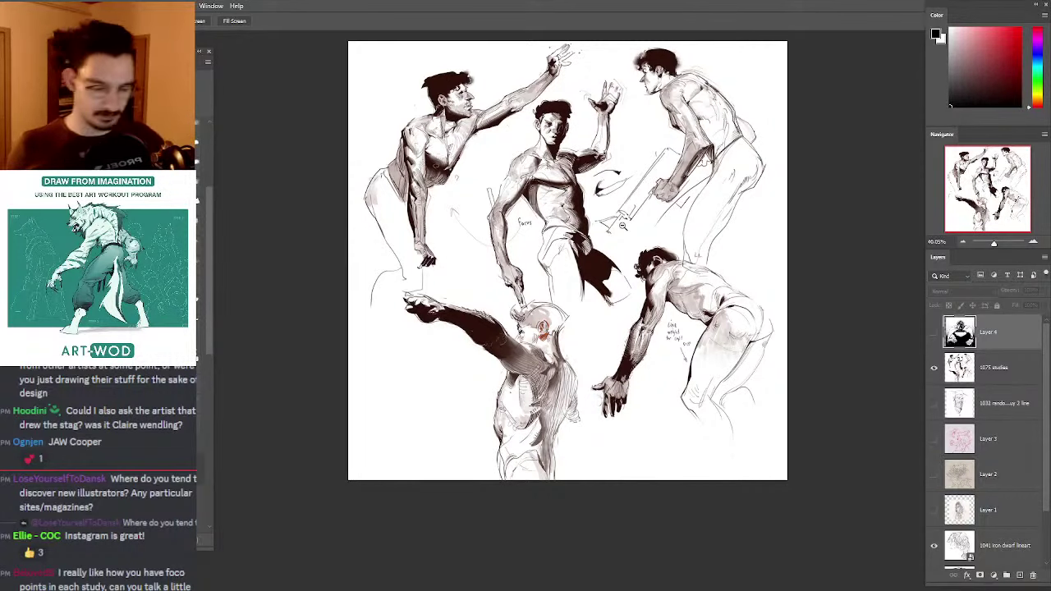
left_click_drag(400, 126, 486, 158)
scroll(517, 133, "up", 3)
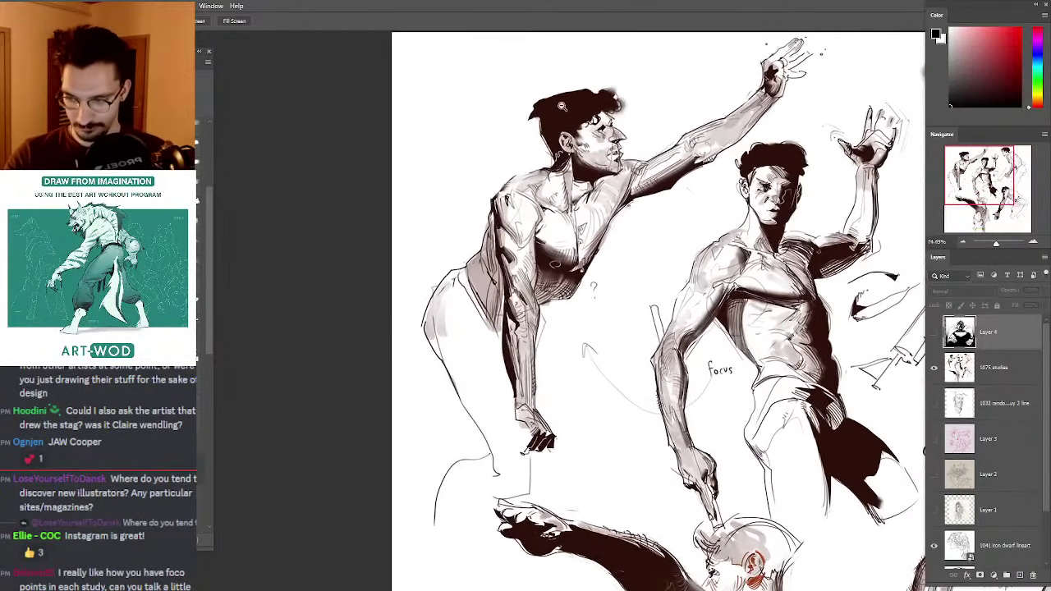
left_click_drag(641, 131, 563, 130)
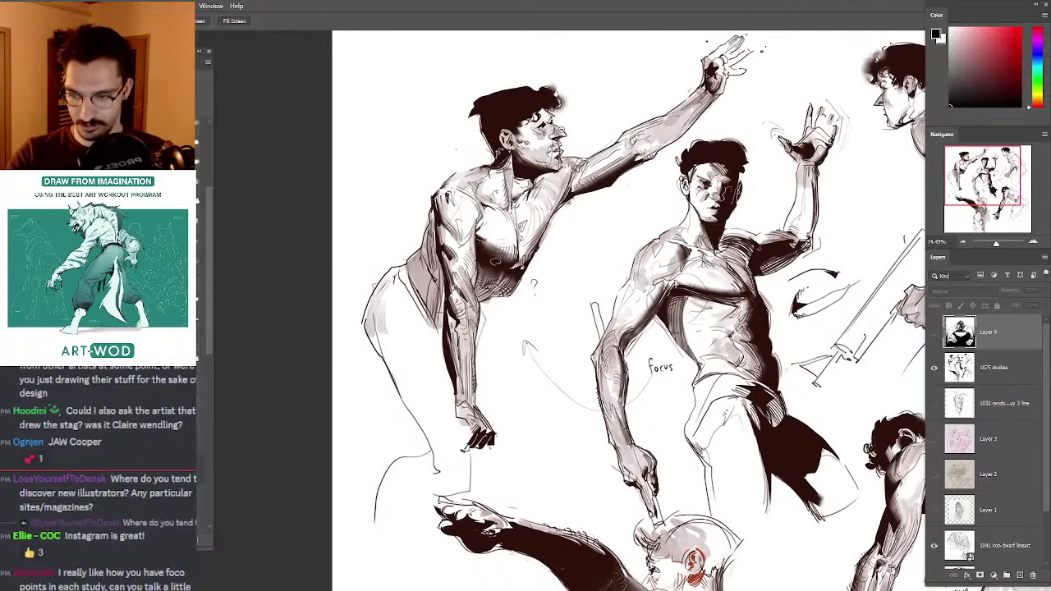
Step: Select the "1075 studies" layer, sketch temporary circles marking the focal area around the central figure's torso, and undo them
left_click(946, 367)
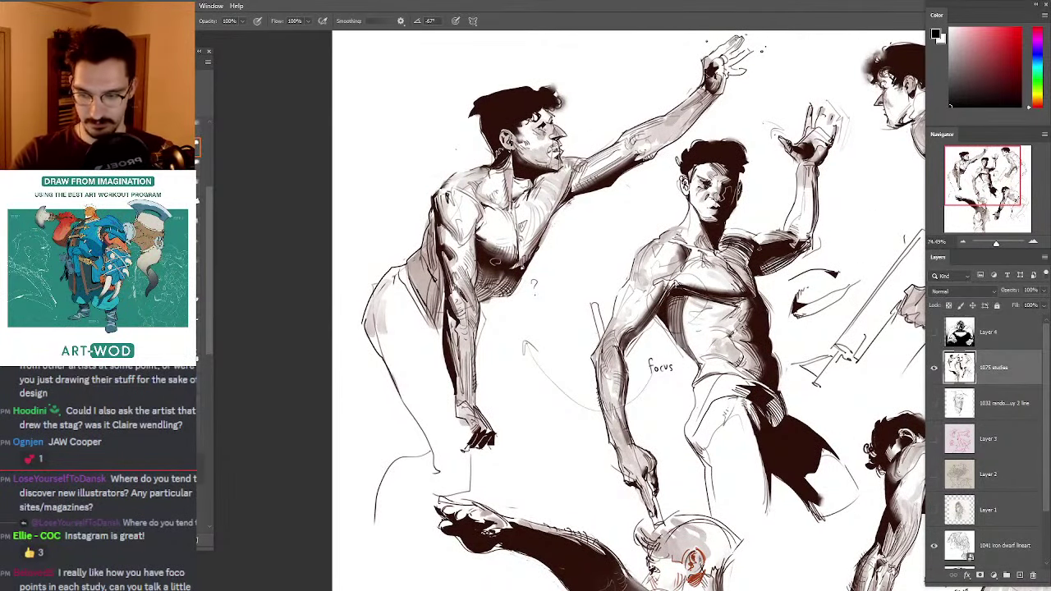
key("ctrl+z")
left_click_drag(706, 213, 765, 297)
mouse_move(700, 166)
left_mouse_down()
mouse_move(690, 181)
mouse_move(652, 165)
mouse_move(649, 140)
left_mouse_up()
key("ctrl+z")
key("ctrl+z")
left_click_drag(649, 140, 636, 140)
mouse_move(628, 205)
left_mouse_down()
mouse_move(762, 299)
mouse_move(628, 202)
left_mouse_up()
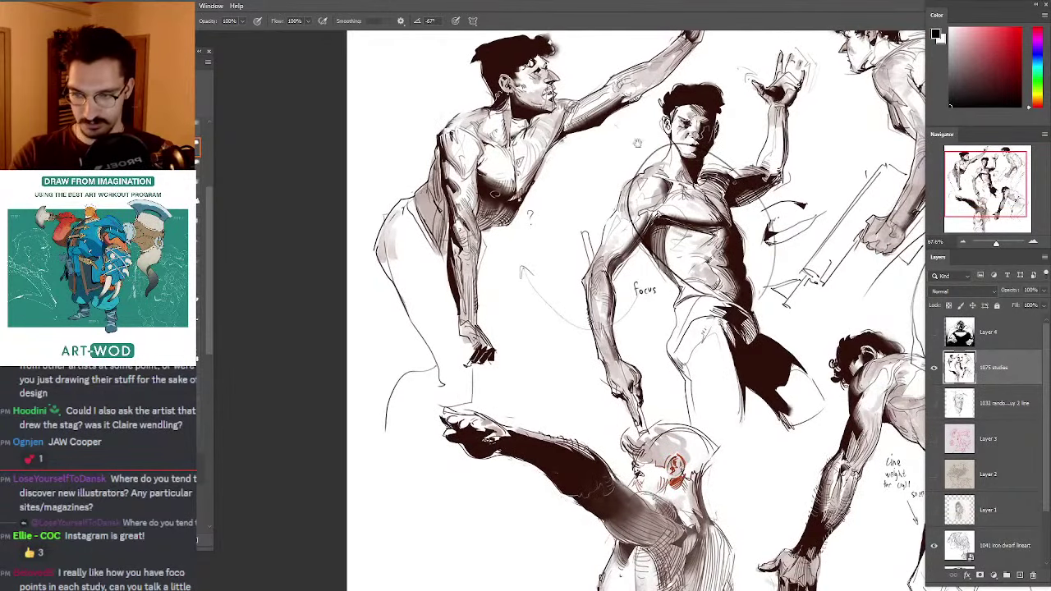
left_click_drag(638, 142, 550, 191)
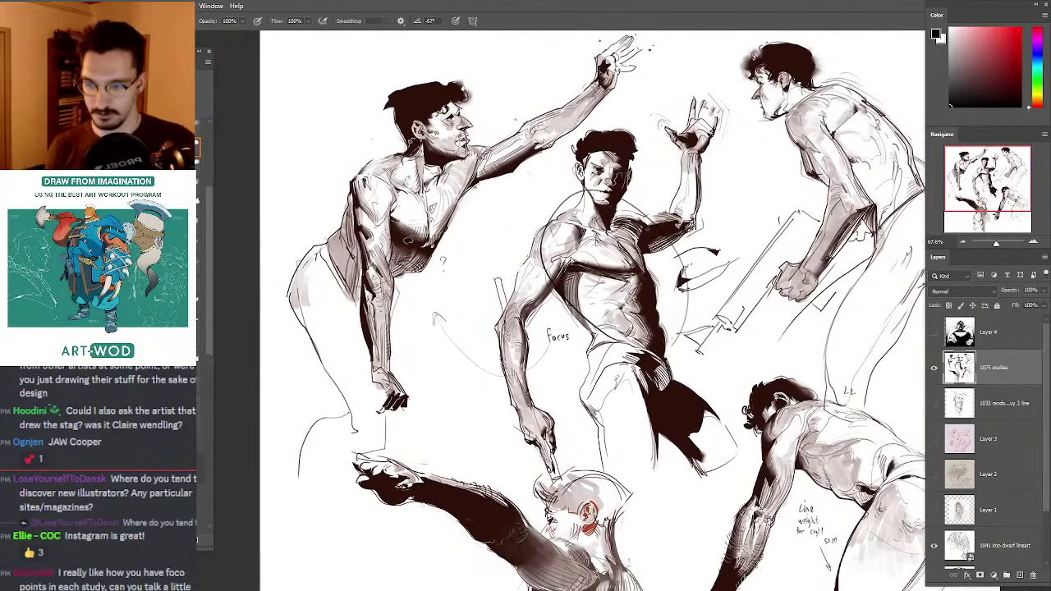
key("ctrl+z")
left_click_drag(515, 119, 416, 21)
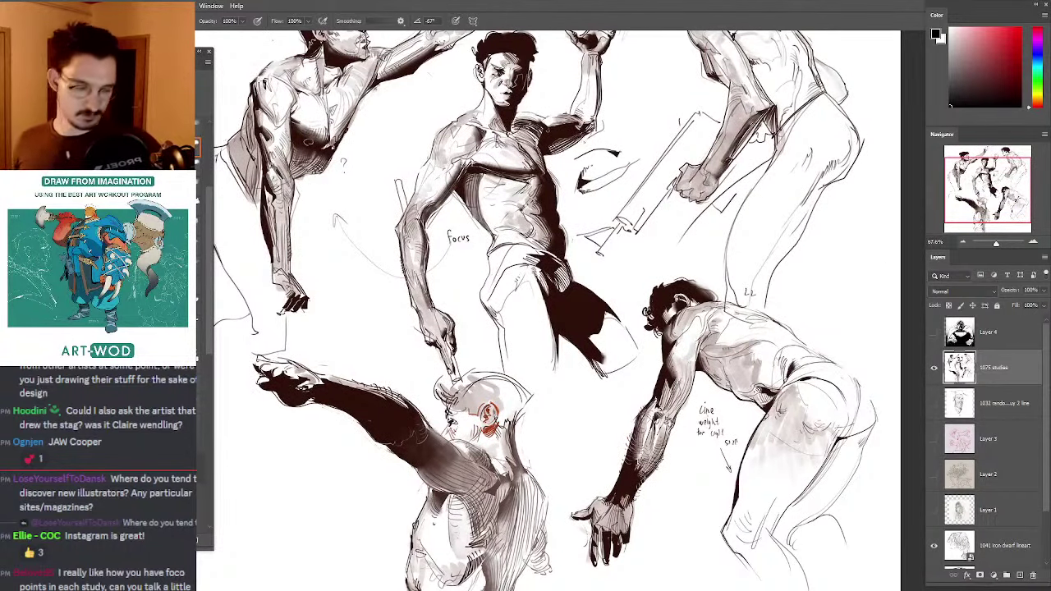
Step: Browse the "1 Personal" folder, preview "marauder female line.jpg" and open the lineart of the axe-wielding warrior with the roaring bear
key("ctrl+o")
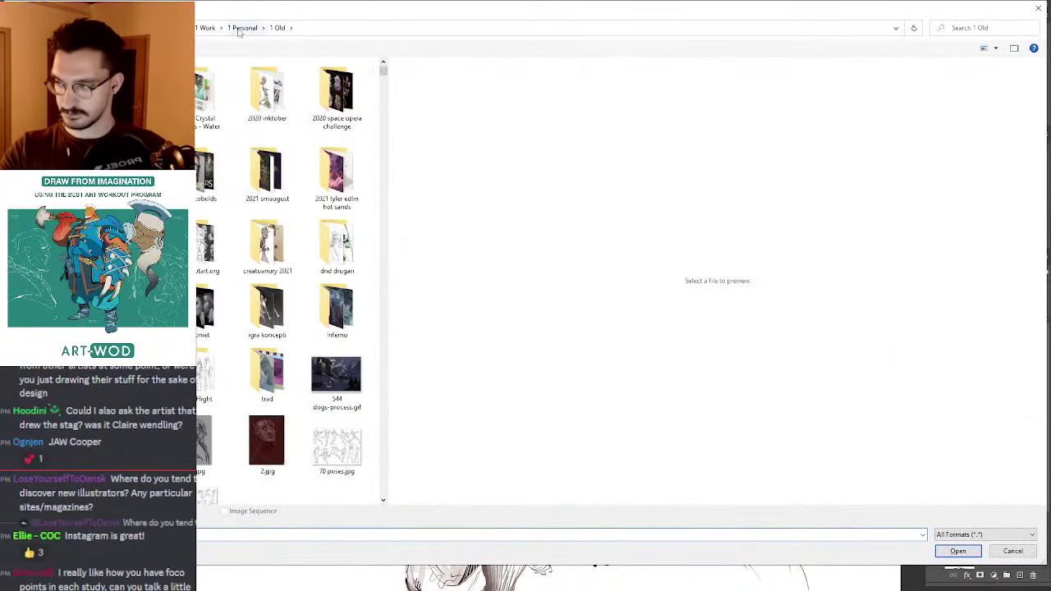
left_click(240, 29)
left_click_drag(383, 90, 377, 369)
left_click(271, 164)
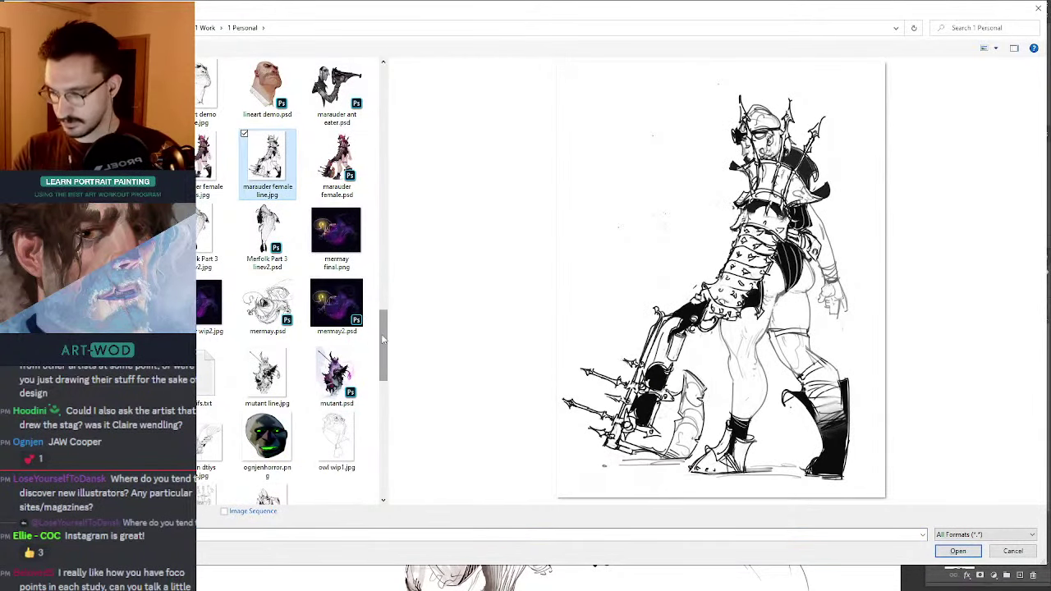
left_click_drag(382, 338, 383, 407)
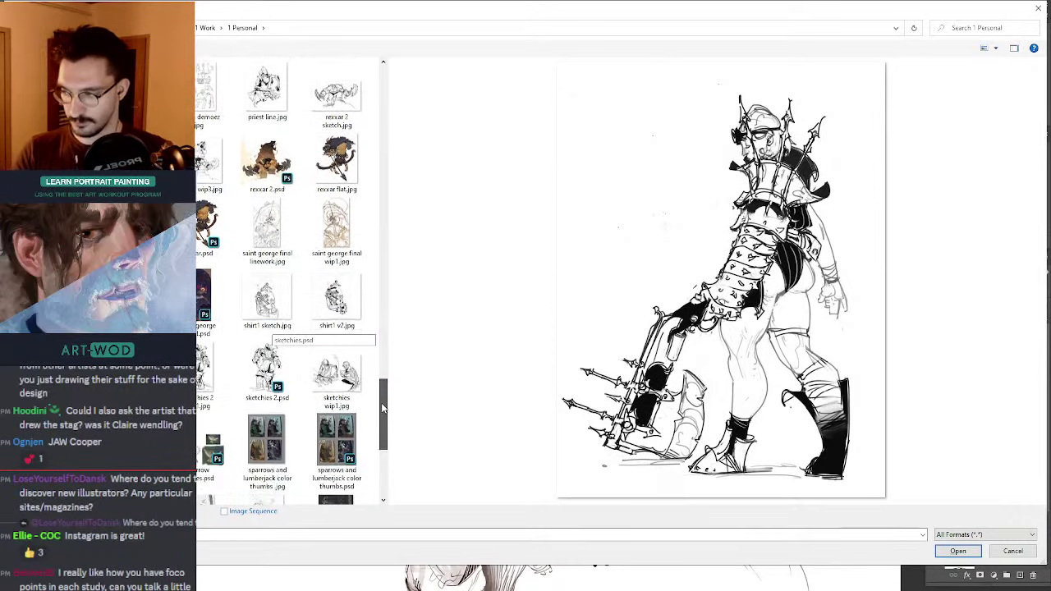
double_click(210, 164)
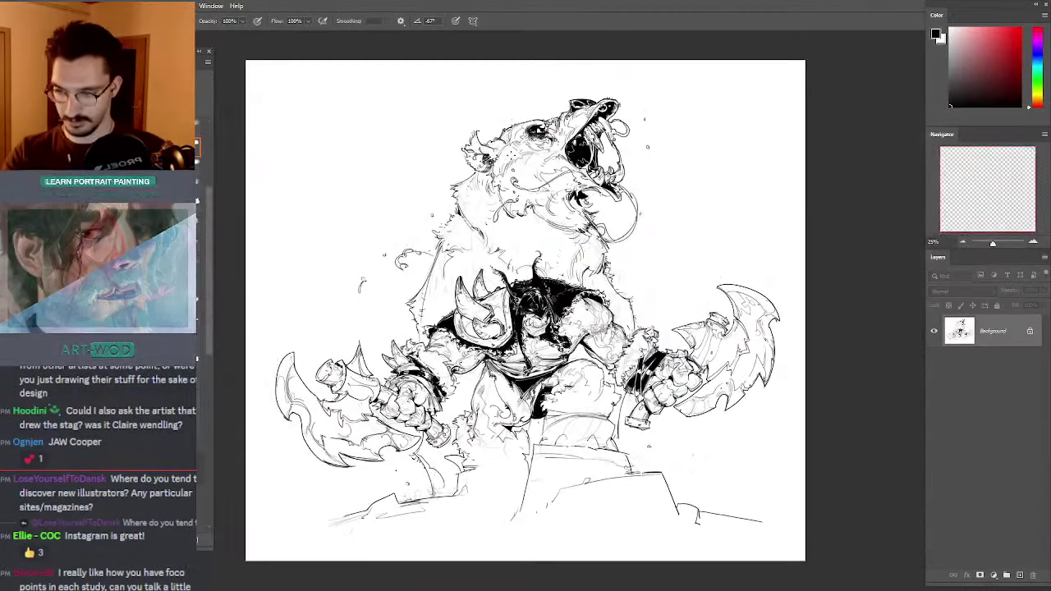
left_click_drag(469, 202, 535, 159)
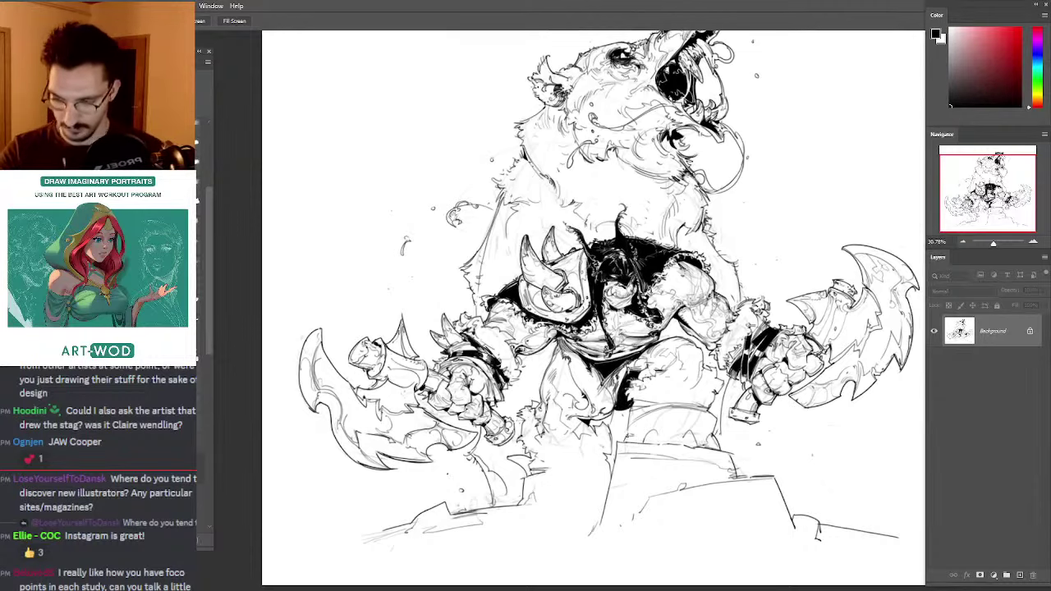
Step: Sketch temporary circles around the warrior's head and upper torso to mark the focal area, and undo them
mouse_move(580, 339)
left_mouse_down()
mouse_move(585, 292)
mouse_move(647, 287)
mouse_move(576, 294)
left_mouse_up()
mouse_move(649, 298)
left_mouse_down()
mouse_move(667, 183)
mouse_move(629, 294)
mouse_move(586, 187)
mouse_move(681, 195)
left_mouse_up()
key("ctrl+z")
key("ctrl+z")
mouse_move(834, 186)
left_mouse_down()
mouse_move(808, 174)
mouse_move(699, 214)
left_mouse_up()
key("ctrl+z")
mouse_move(655, 261)
left_mouse_down()
mouse_move(569, 179)
mouse_move(544, 219)
left_mouse_up()
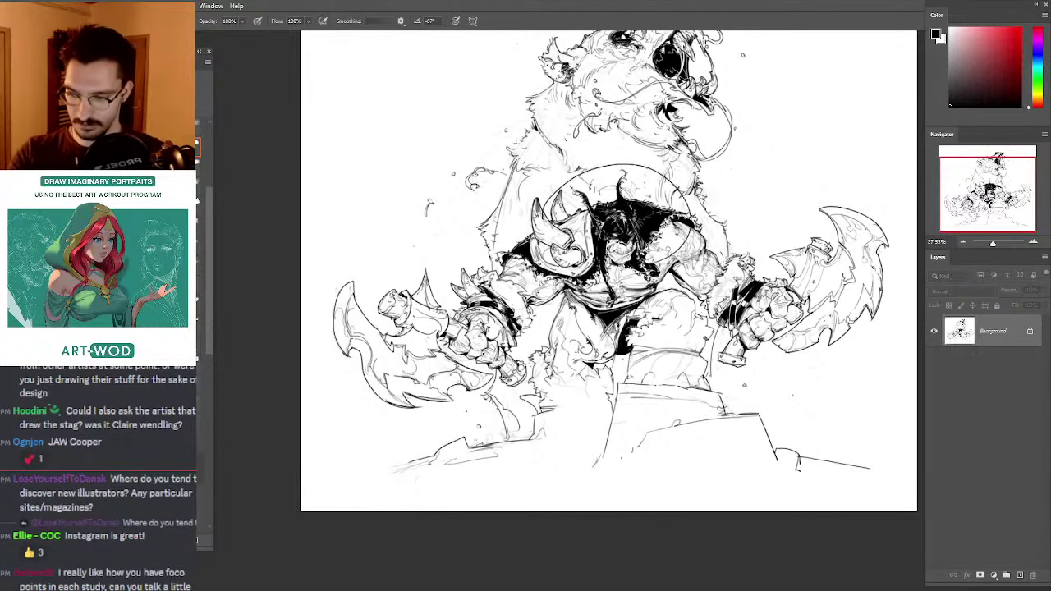
key("ctrl+z")
Step: Sketch a temporary downward arrow from the warrior's thigh toward the rock to indicate the fading detail, and undo it
left_click_drag(620, 388, 600, 296)
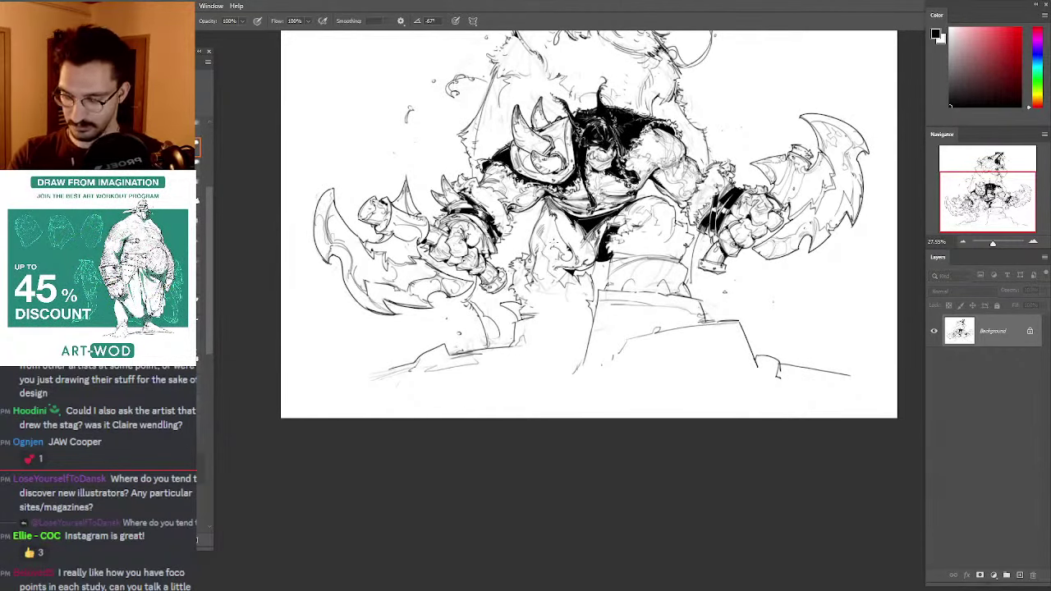
mouse_move(559, 208)
left_mouse_down()
mouse_move(545, 295)
mouse_move(554, 271)
left_mouse_up()
key("ctrl+z")
key("ctrl+z")
left_click_drag(552, 216, 554, 337)
left_click_drag(541, 311, 560, 311)
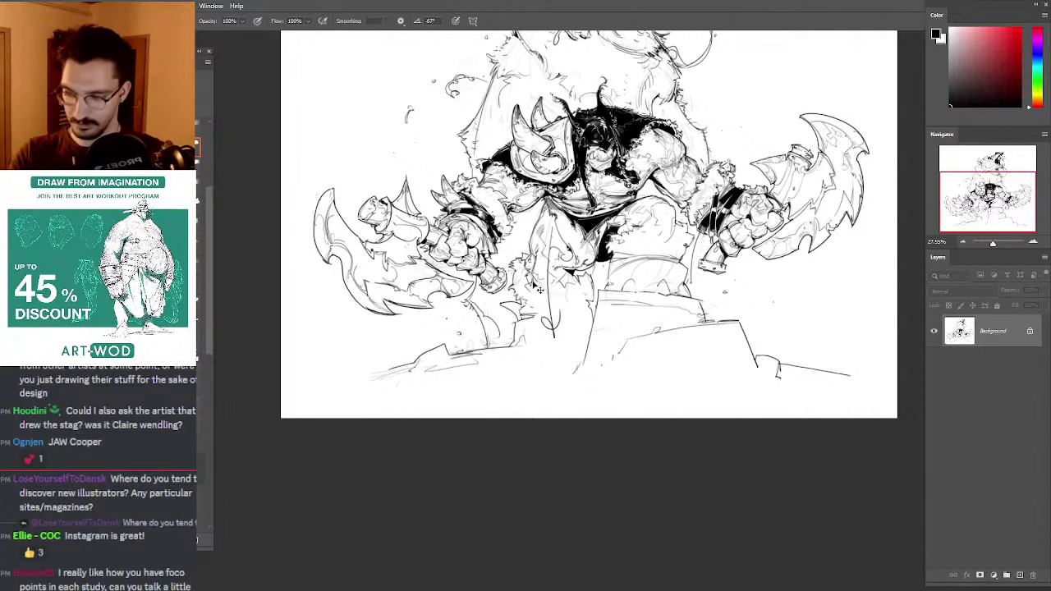
key("ctrl+z")
key("ctrl+z")
Step: Leave the full-screen view of the warrior lineart, switch back to the studies document and show it full screen
left_click_drag(590, 254, 594, 392)
key("f")
key("f")
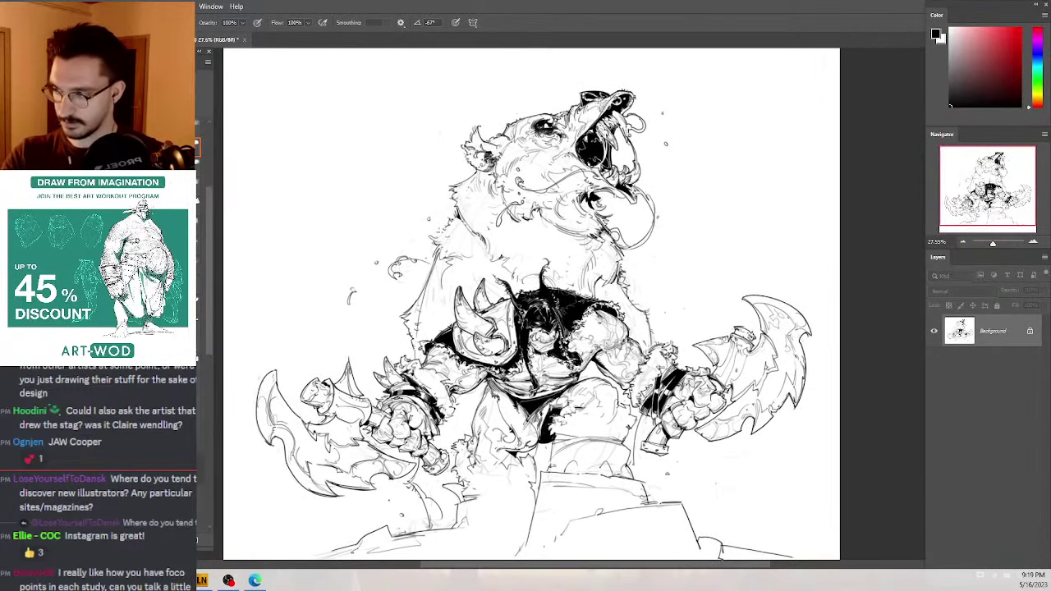
left_click(217, 36)
key("f")
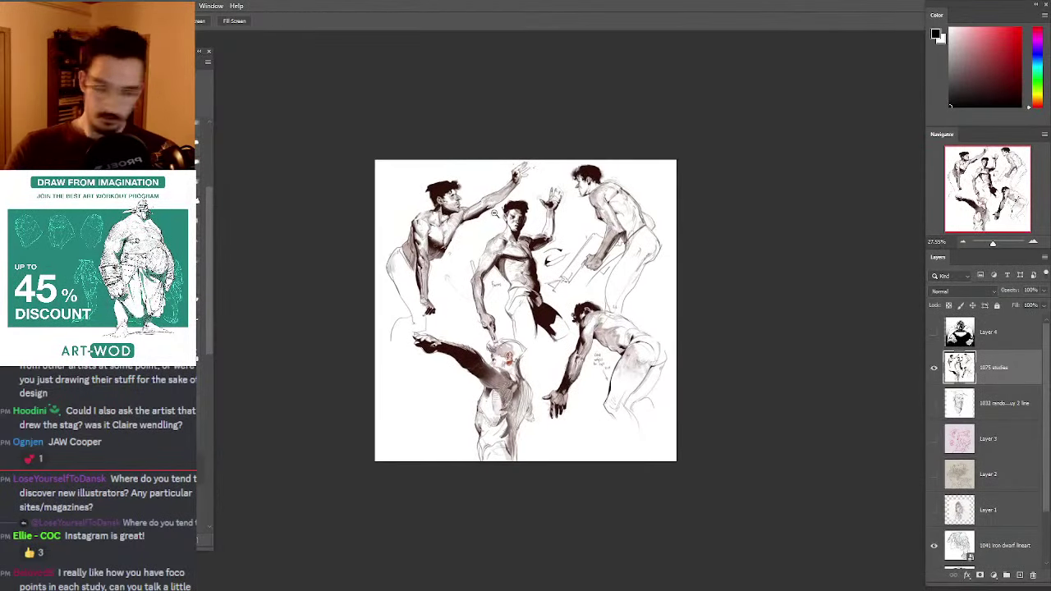
Step: Pick red, sketch temporary hatching strokes over the shadowed shoulder of the central figure study, and undo them
left_click_drag(493, 220, 544, 218)
left_click_drag(495, 212, 530, 180)
mouse_move(536, 211)
left_mouse_down()
mouse_move(555, 211)
mouse_move(620, 293)
mouse_move(569, 229)
left_mouse_up()
left_click(1022, 28)
key("ctrl+z")
left_click_drag(636, 258, 607, 244)
left_click_drag(642, 248, 610, 238)
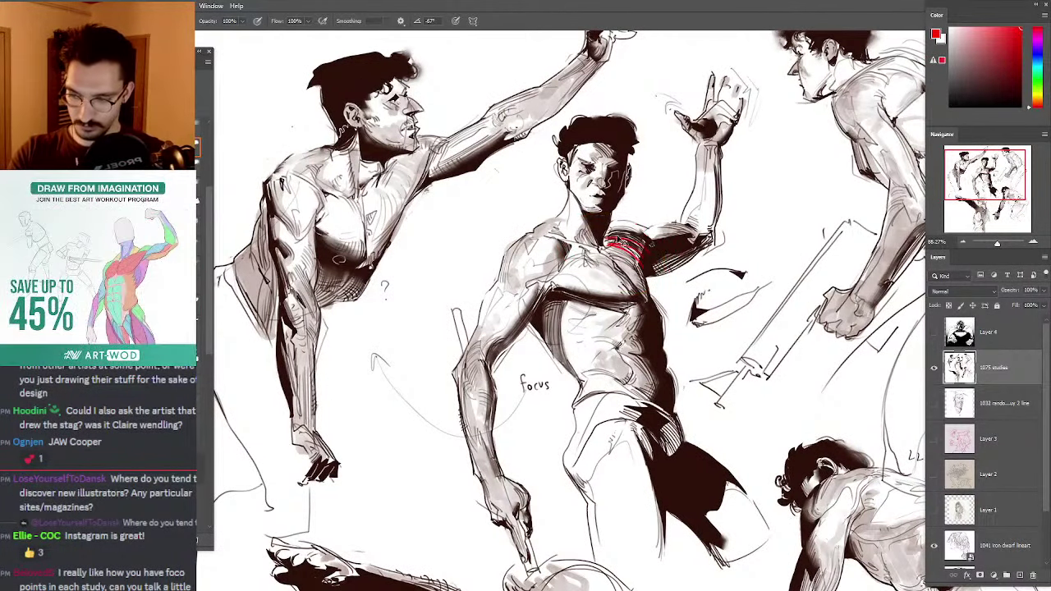
key("ctrl+z")
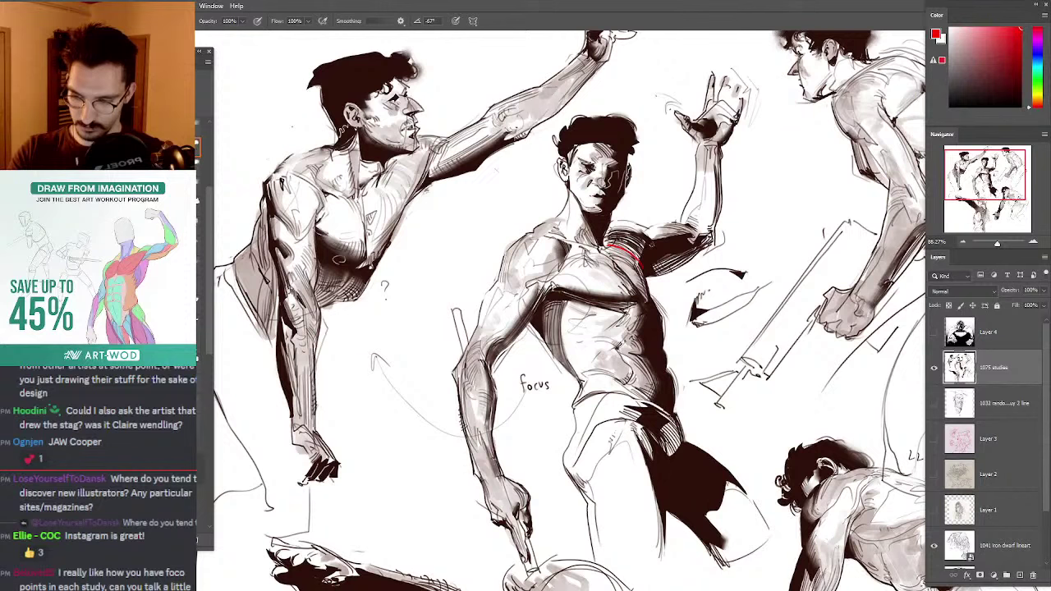
left_click_drag(610, 243, 636, 243)
key("ctrl+z")
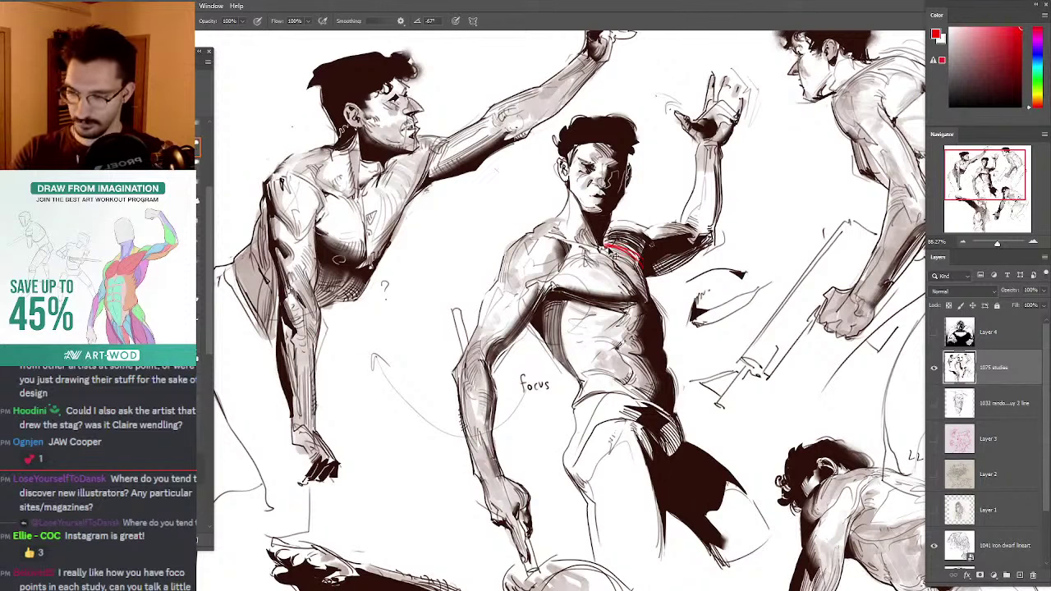
key("ctrl+z")
Step: Sketch temporary marks around the central figure's head and neck to indicate the focal area, and undo them
mouse_move(553, 144)
left_mouse_down()
mouse_move(525, 256)
mouse_move(630, 134)
mouse_move(552, 133)
left_mouse_up()
key("ctrl+z")
mouse_move(587, 246)
left_mouse_down()
mouse_move(644, 194)
mouse_move(605, 139)
left_mouse_up()
key("ctrl+z")
mouse_move(575, 198)
left_mouse_down()
mouse_move(595, 256)
mouse_move(625, 164)
mouse_move(609, 176)
mouse_move(602, 153)
left_mouse_up()
key("ctrl+z")
mouse_move(533, 175)
left_mouse_down()
mouse_move(616, 316)
mouse_move(528, 149)
left_mouse_up()
key("ctrl+z")
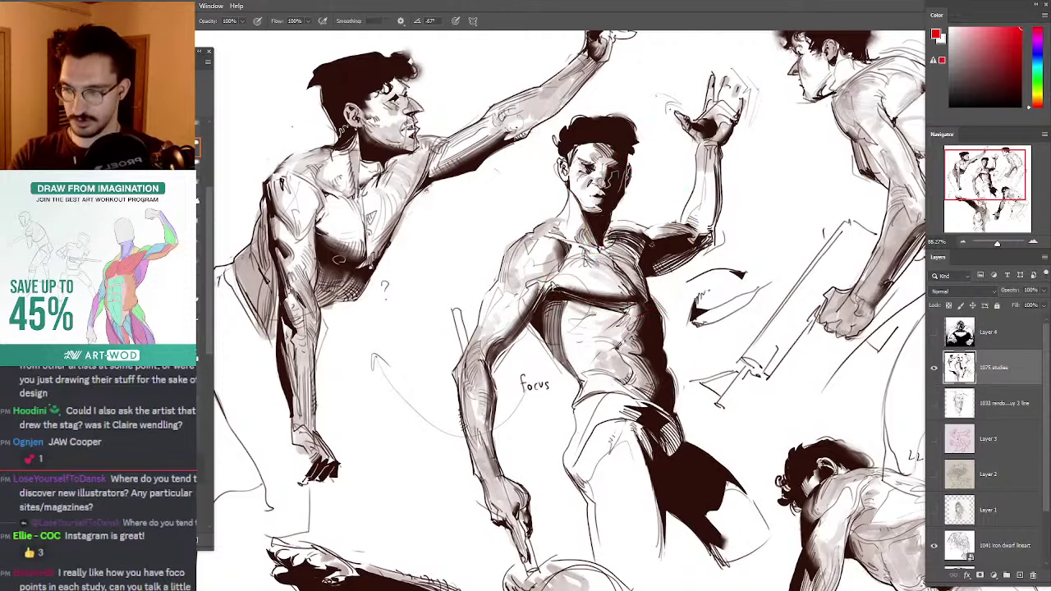
Step: Examine the whole study sheet and its lower figures, and switch to the warrior-and-bear lineart in full-screen view
key("ctrl+0")
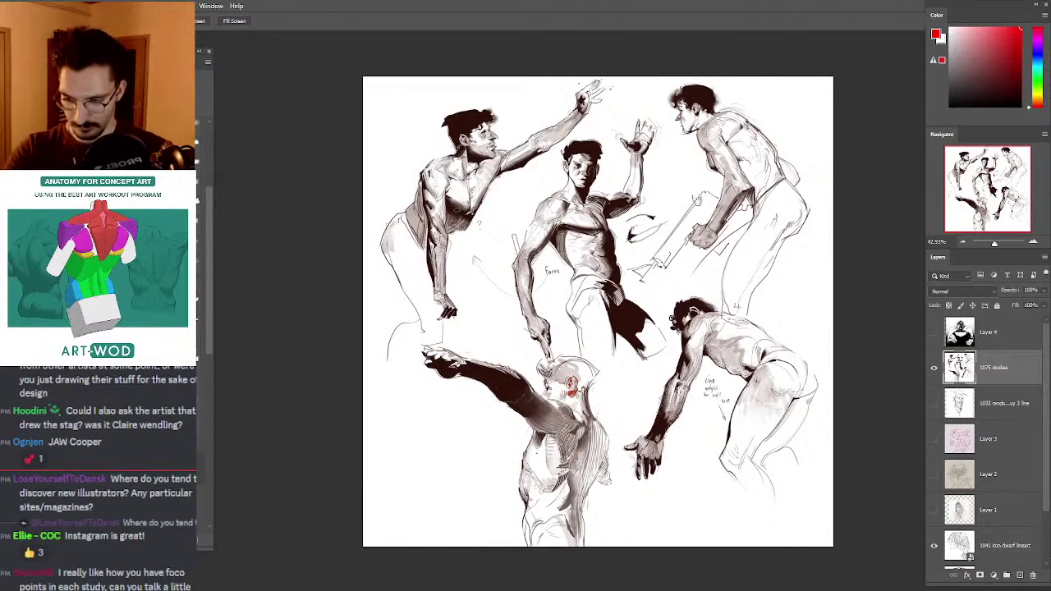
left_click_drag(650, 256, 643, 169)
mouse_move(652, 268)
left_mouse_down()
mouse_move(610, 189)
mouse_move(592, 119)
left_mouse_up()
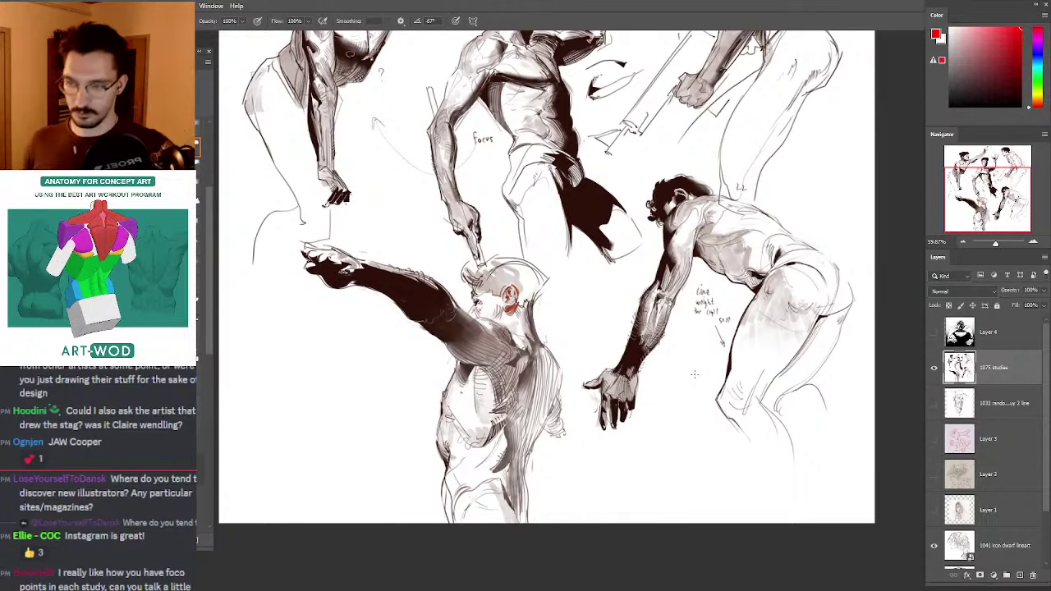
key("f")
key("f")
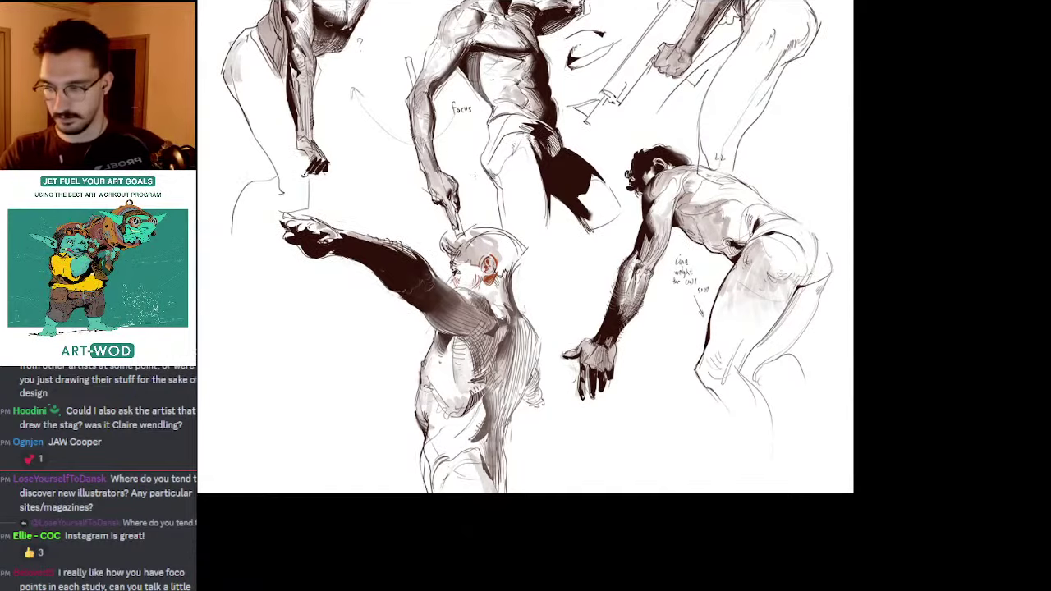
left_click(222, 41)
key("f")
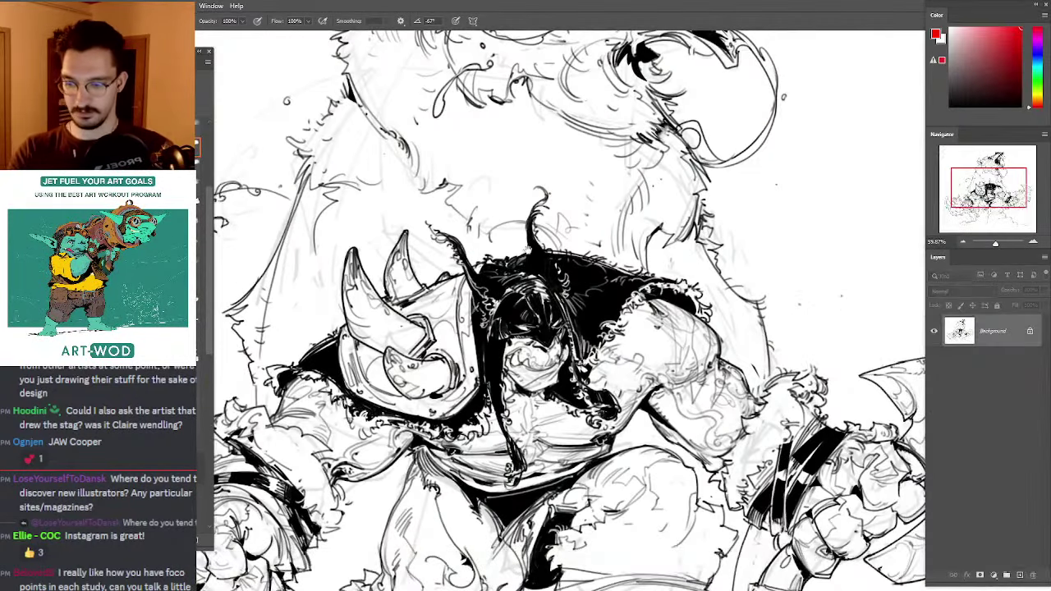
Step: Reset the colours to the default black, sketch a temporary stroke on the rock below the warrior's thigh, and undo it
left_click_drag(528, 384, 538, 184)
left_click_drag(569, 326, 582, 232)
key("d")
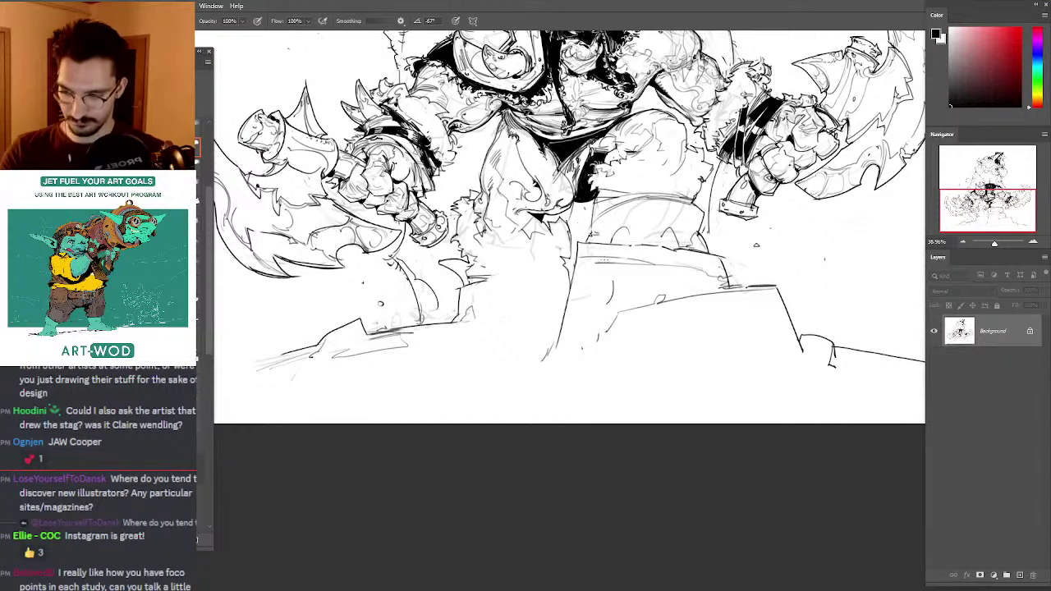
left_click_drag(610, 271, 584, 305)
key("ctrl+z")
scroll(463, 136, "up", 3)
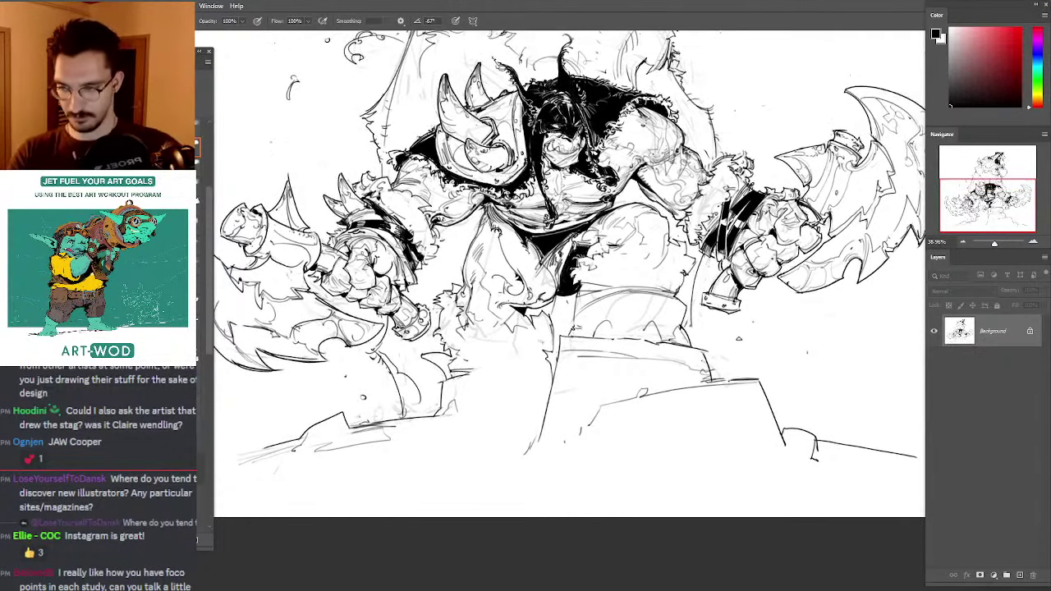
key("ctrl+z")
Step: Sketch temporary marks across the warrior's head and chest to indicate the focal point, and undo them
left_click_drag(588, 181, 520, 93)
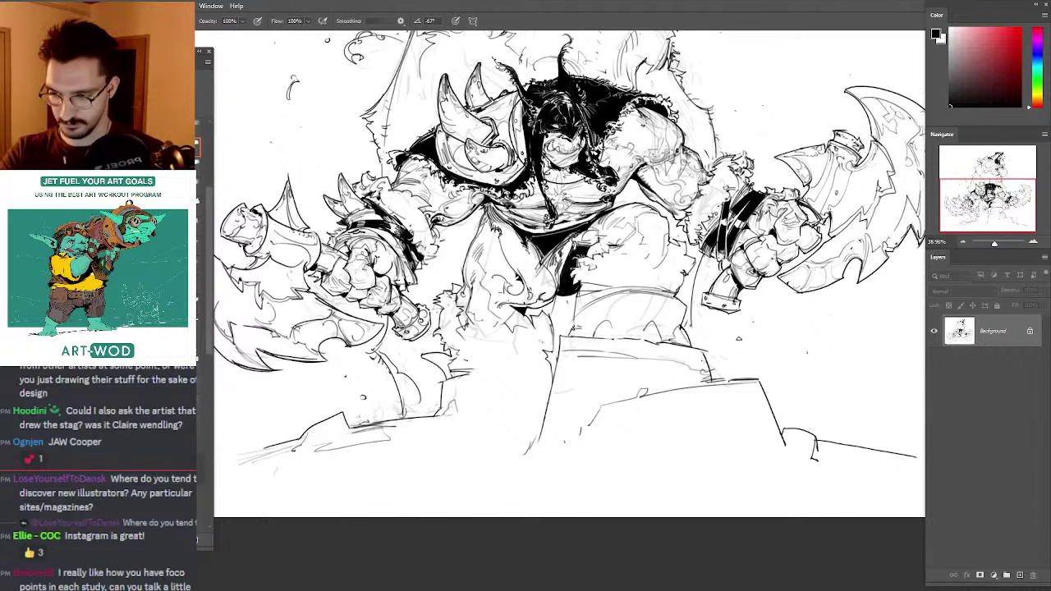
key("ctrl+z")
mouse_move(614, 123)
left_mouse_down()
mouse_move(542, 174)
mouse_move(525, 108)
mouse_move(564, 222)
mouse_move(536, 103)
mouse_move(558, 174)
mouse_move(524, 120)
left_mouse_up()
key("ctrl+z")
key("ctrl+z")
key("ctrl+z")
Step: Sketch temporary circles around the axe and fist beside the warrior's unarmoured shoulder, and undo them
left_click_drag(616, 146, 497, 161)
mouse_move(740, 264)
left_mouse_down()
mouse_move(620, 151)
mouse_move(833, 128)
left_mouse_up()
key("ctrl+z")
mouse_move(832, 279)
left_mouse_down()
mouse_move(700, 74)
mouse_move(848, 162)
mouse_move(855, 187)
left_mouse_up()
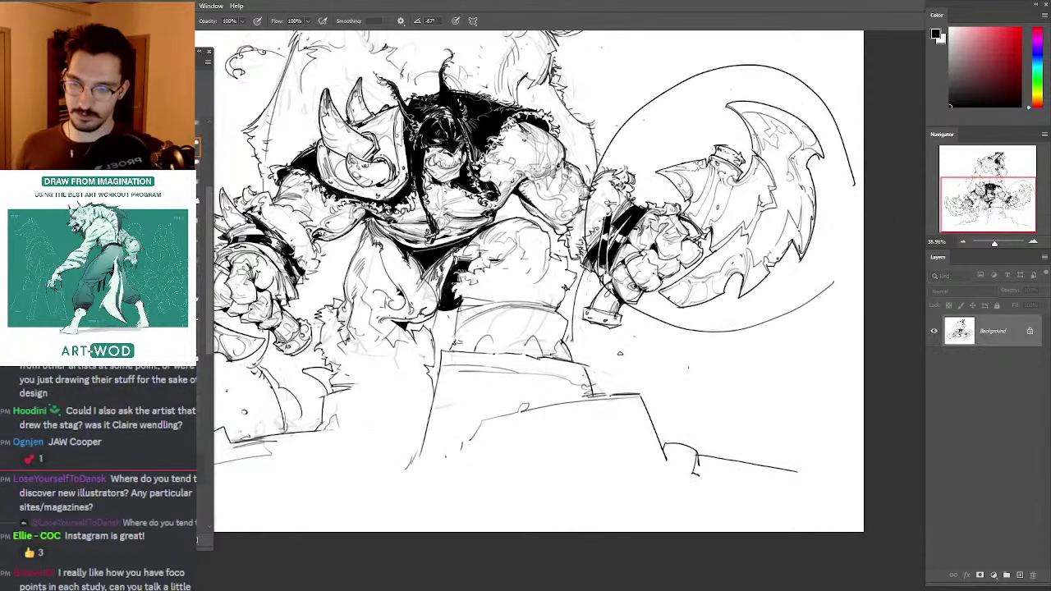
key("ctrl+z")
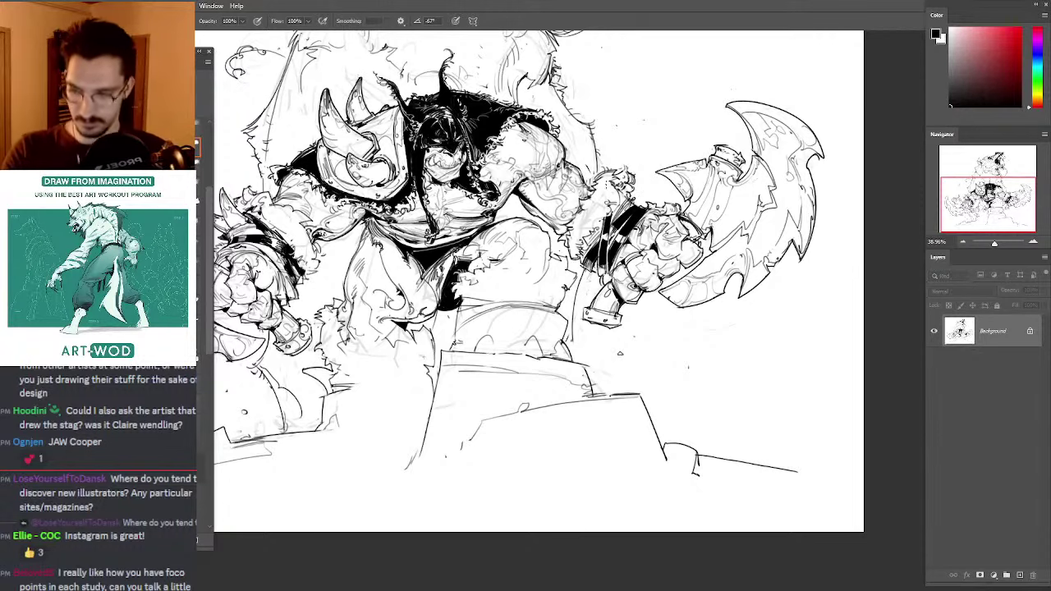
mouse_move(576, 226)
left_mouse_down()
mouse_move(642, 345)
mouse_move(750, 101)
left_mouse_up()
key("ctrl+z")
Step: Sketch a temporary loop around the warrior's faded lower leg, undo it, and bring the roaring bear back into view
mouse_move(417, 430)
left_mouse_down()
mouse_move(346, 319)
mouse_move(358, 458)
left_mouse_up()
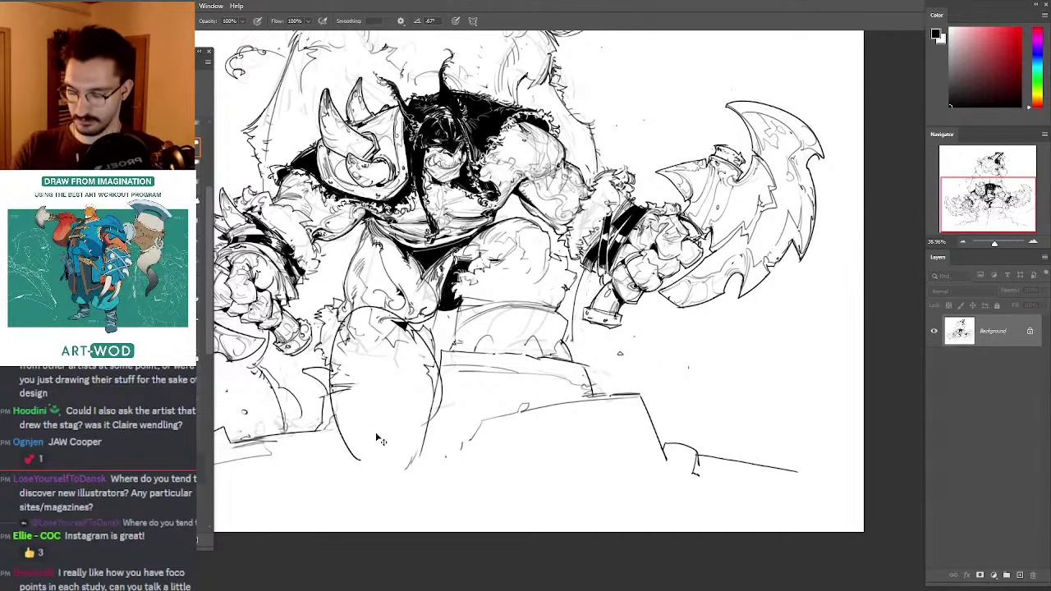
key("ctrl+z")
mouse_move(315, 319)
left_mouse_down()
mouse_move(438, 381)
mouse_move(316, 317)
left_mouse_up()
key("ctrl+z")
mouse_move(439, 347)
left_mouse_down()
mouse_move(696, 572)
mouse_move(665, 574)
left_mouse_up()
key("ctrl+minus")
mouse_move(759, 194)
left_mouse_down()
mouse_move(692, 59)
mouse_move(580, 123)
left_mouse_up()
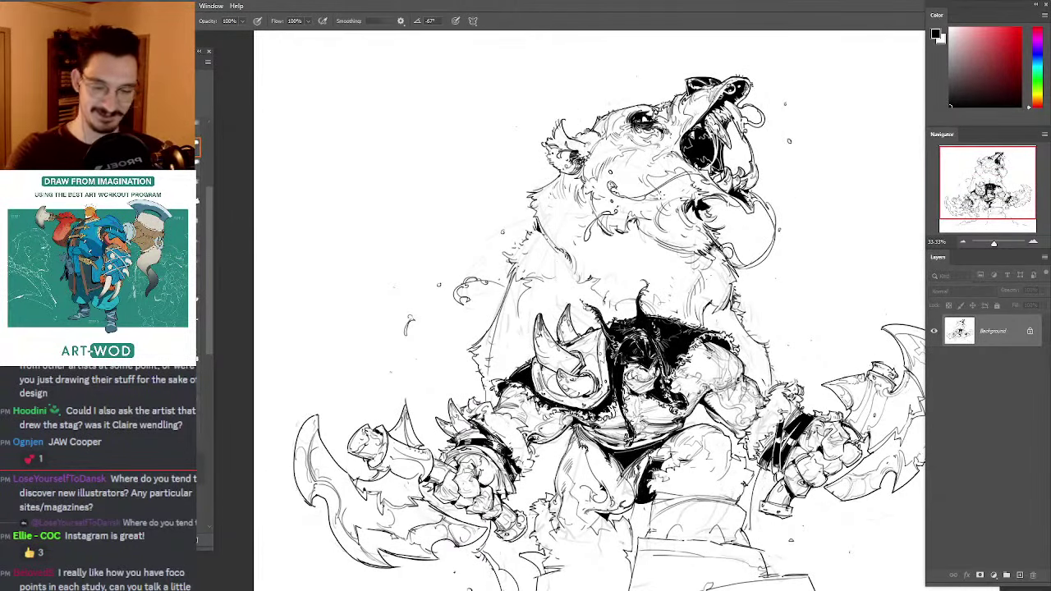
Step: Leave the full-screen view, glance at the studies document, and close "rexxar 2 wip3.jpg" without saving its changes
key("f")
key("f")
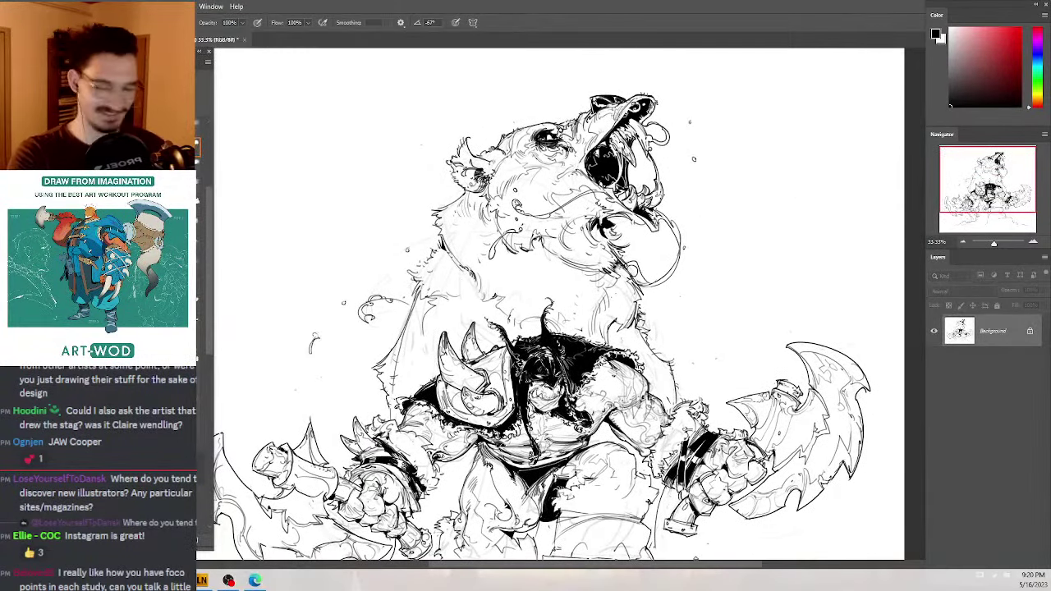
key("ctrl+Tab")
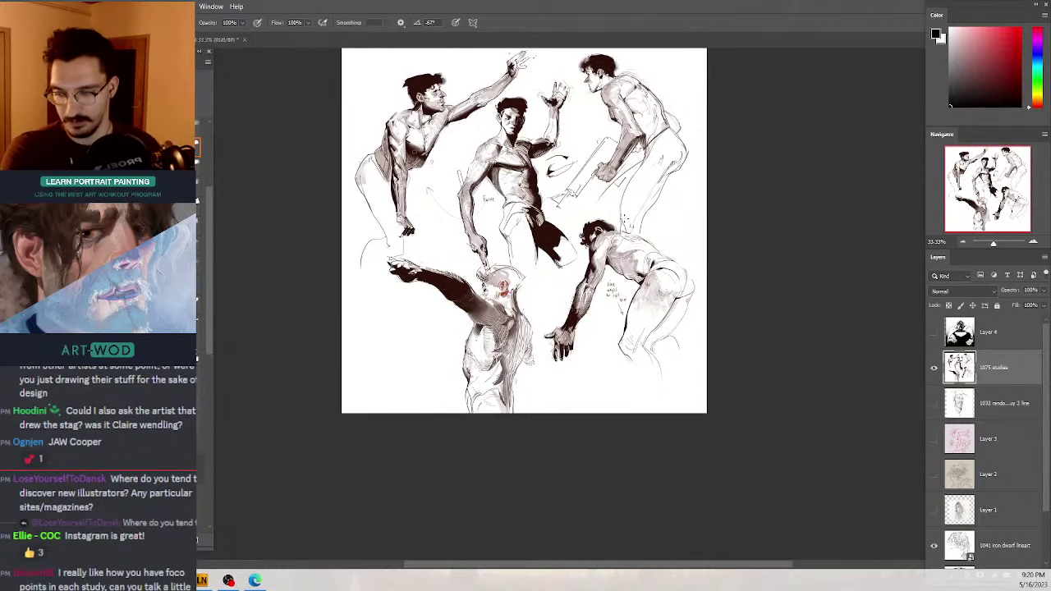
left_click(227, 40)
key("ctrl+w")
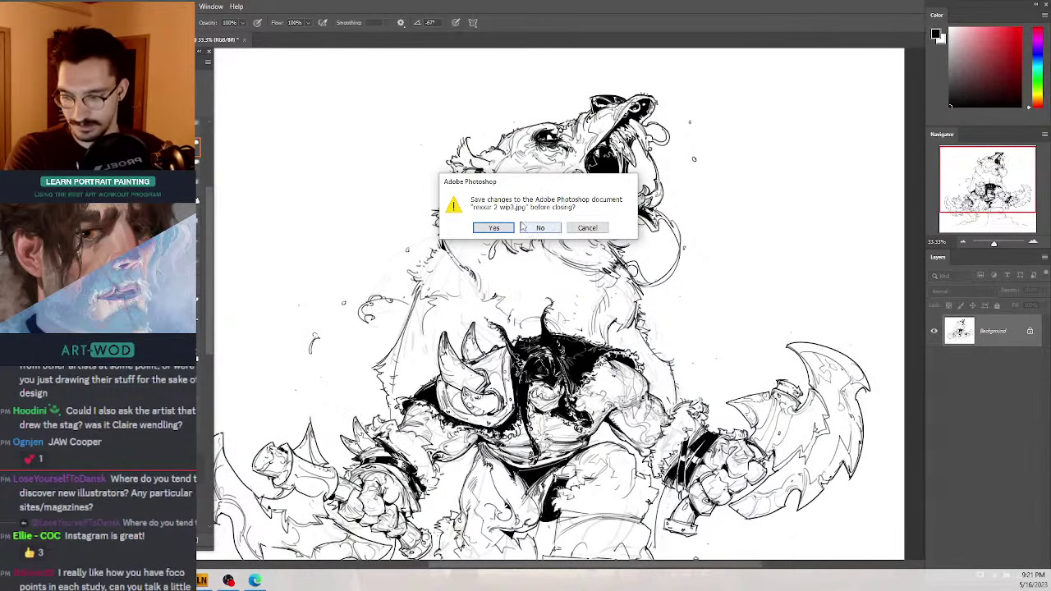
left_click(541, 229)
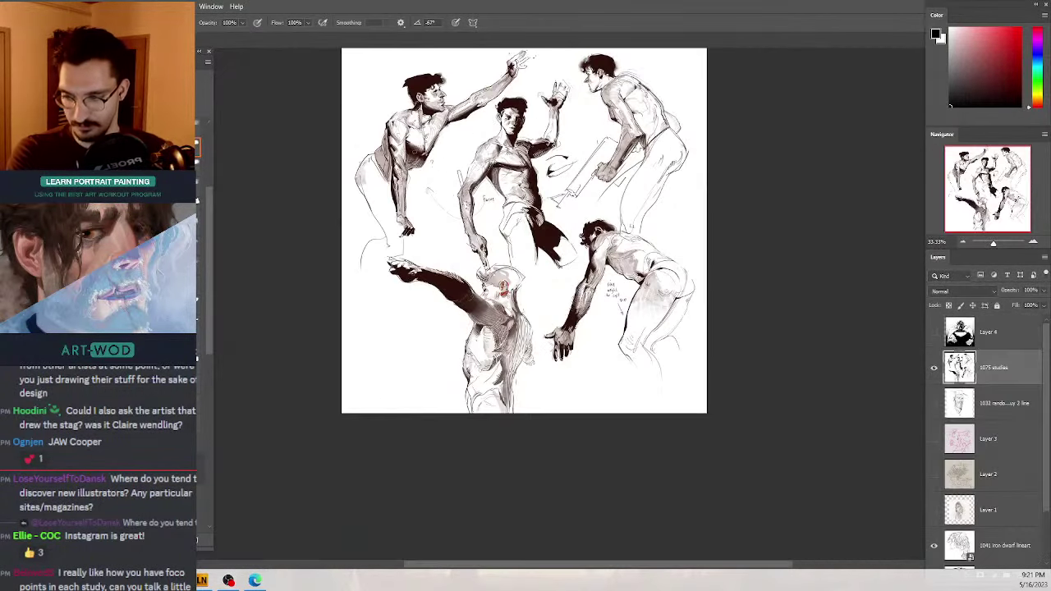
Step: Look over the figure studies, open "marauder female.psd" from the "1 Personal" folder and enlarge its view
left_click_drag(483, 167, 487, 222)
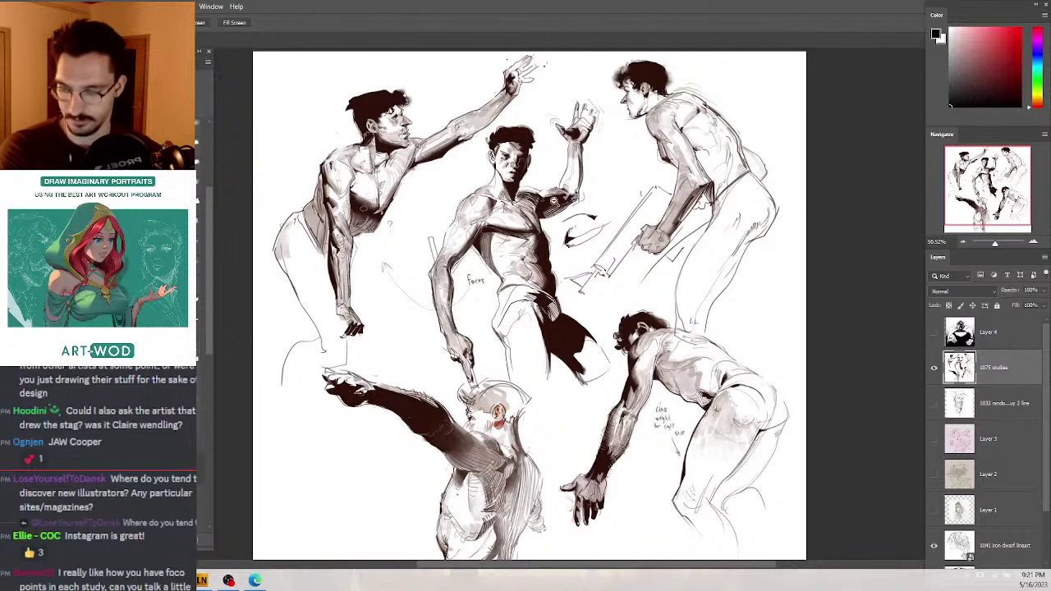
left_click_drag(562, 154, 596, 154)
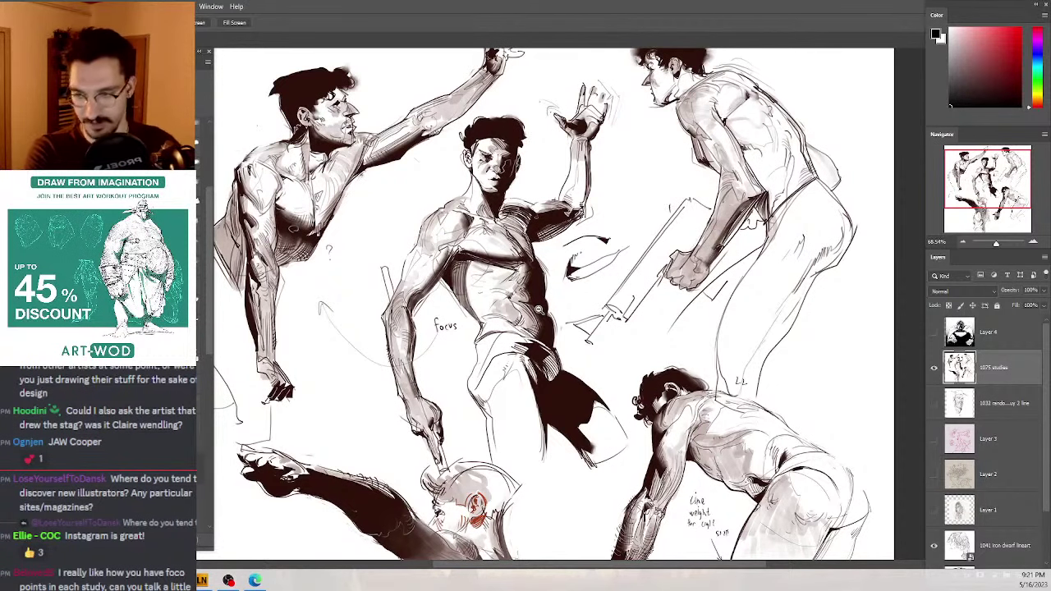
left_click_drag(550, 139, 487, 145)
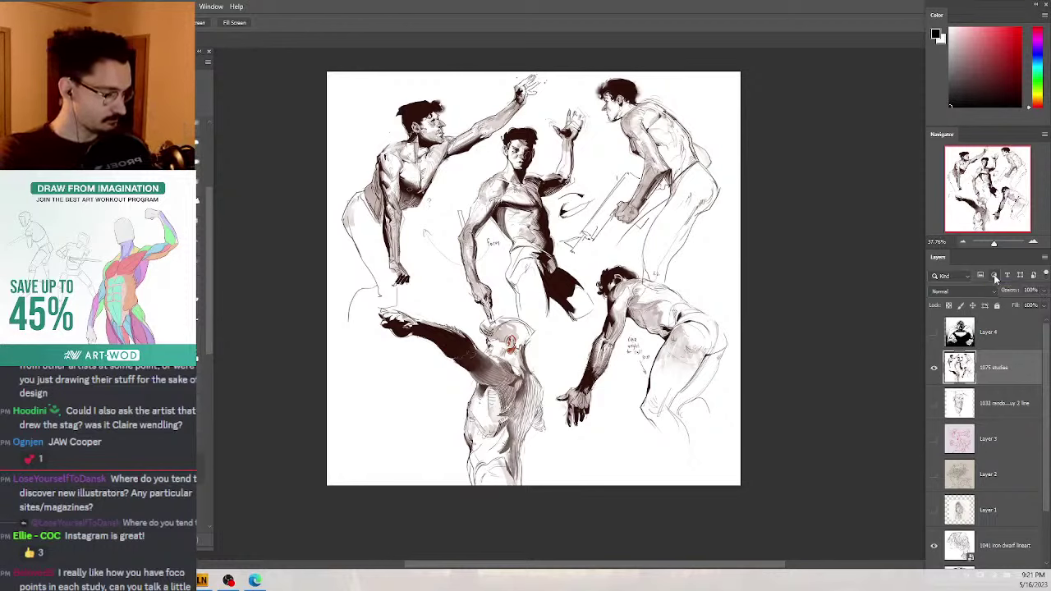
key("ctrl+o")
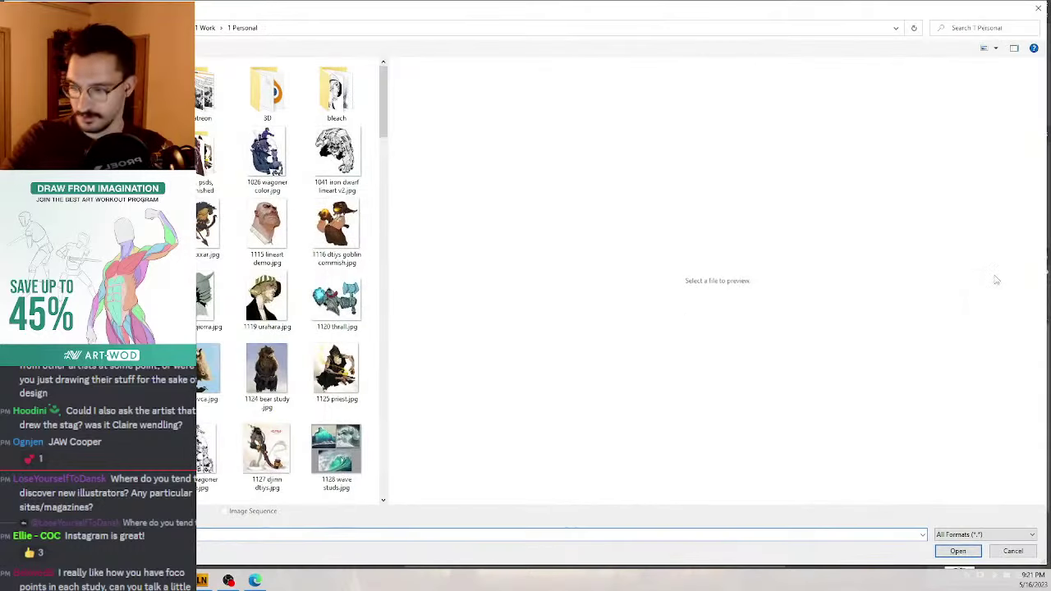
left_click_drag(381, 124, 377, 357)
double_click(337, 214)
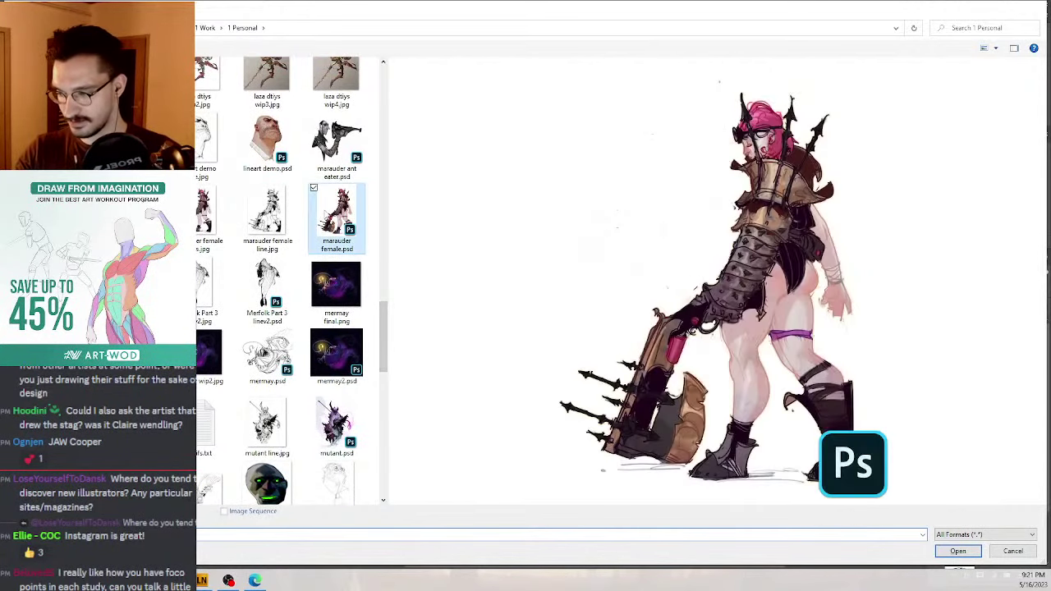
key("f")
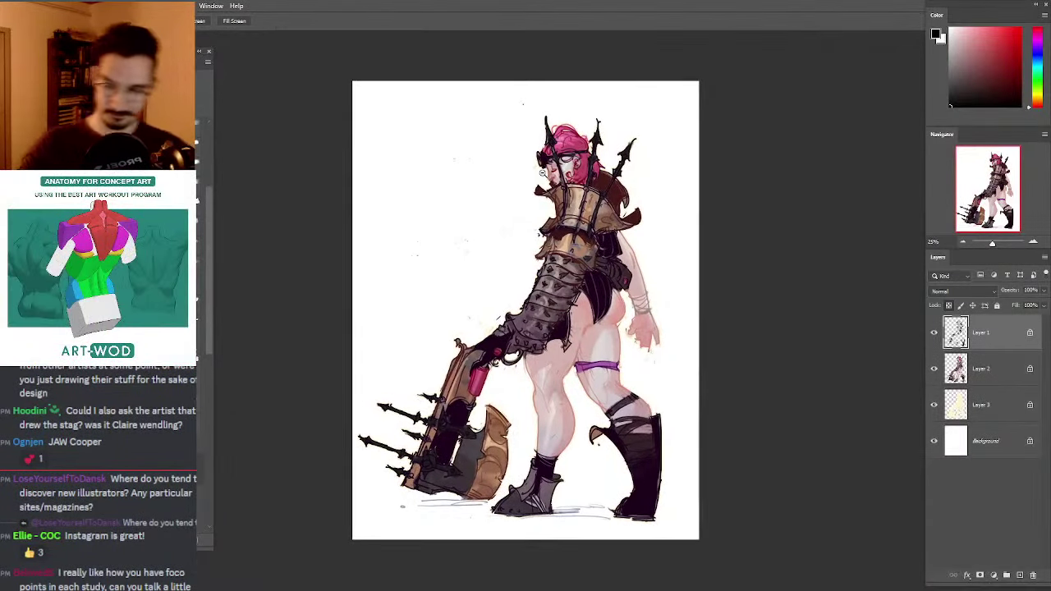
left_click_drag(443, 200, 451, 177)
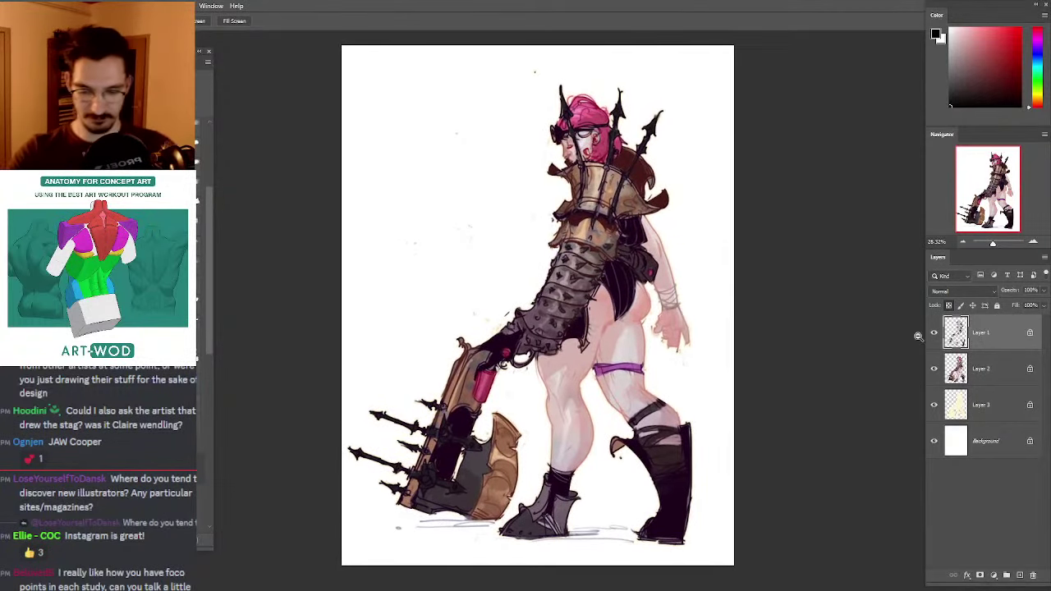
Step: Open "rexxar 2.psd" from the "1 Personal" folder and hide Layer 6, Layer 7 and Layer 5 to isolate the linework
key("ctrl+o")
left_click_drag(384, 119, 351, 434)
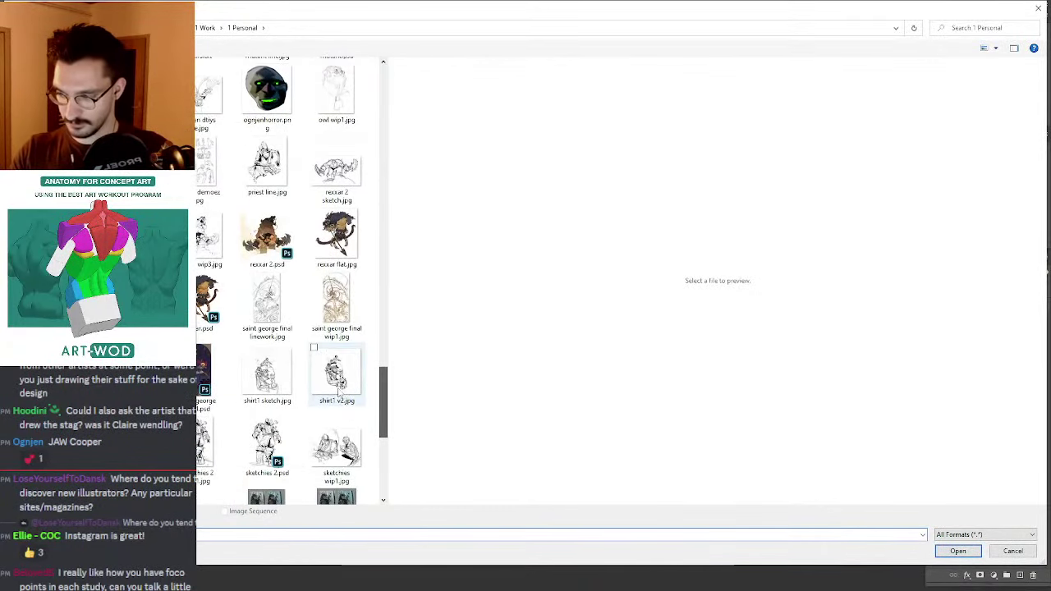
double_click(275, 245)
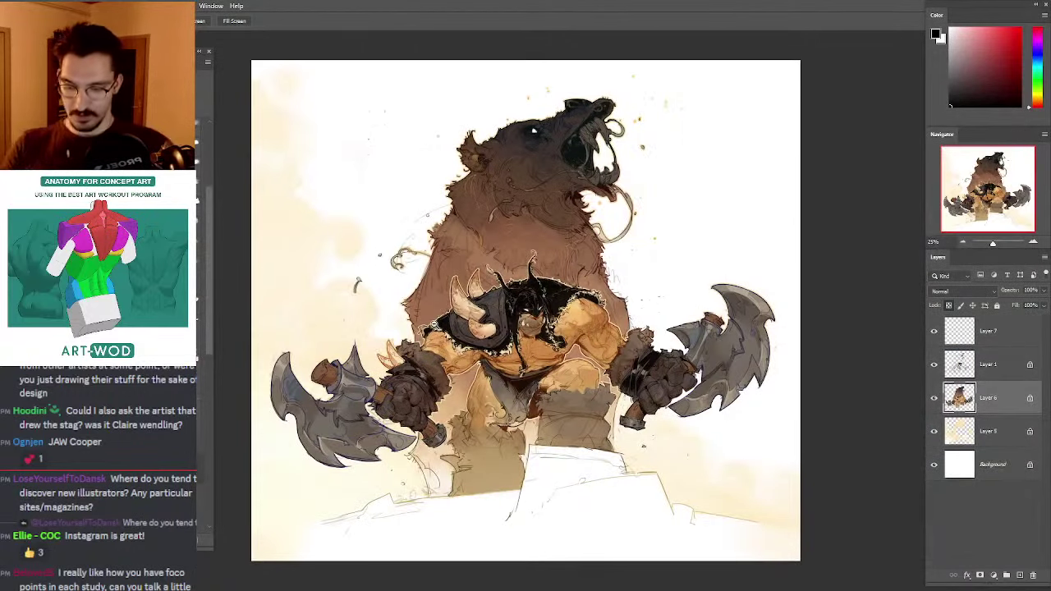
left_click(934, 398)
left_click(934, 331)
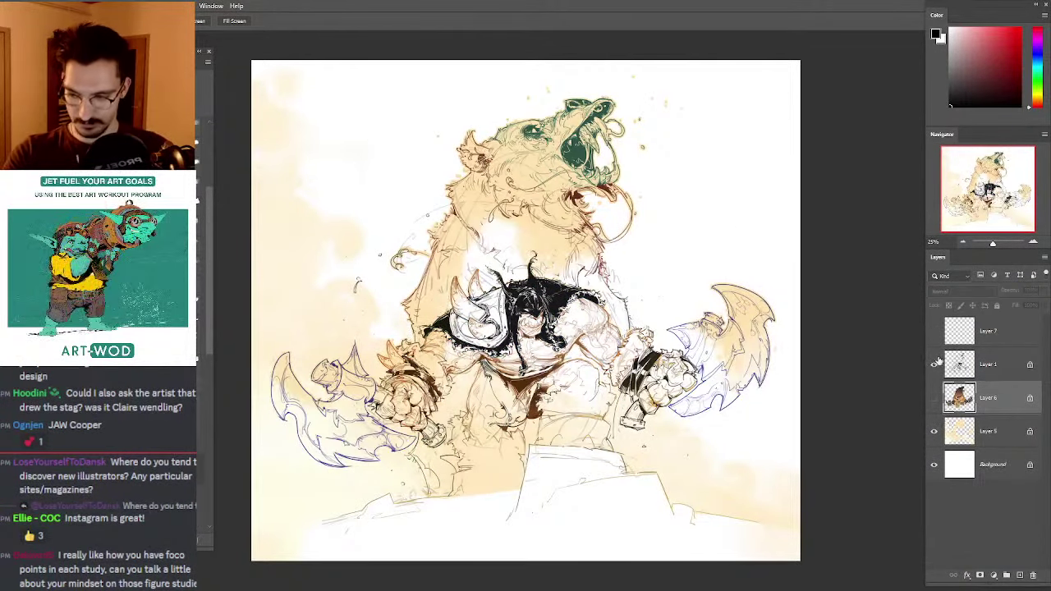
left_click(934, 431)
Step: Duplicate Layer 1, hide the original, keep the copy in Multiply mode and desaturate it with Hue/Saturation
left_click(985, 364)
key("ctrl+j")
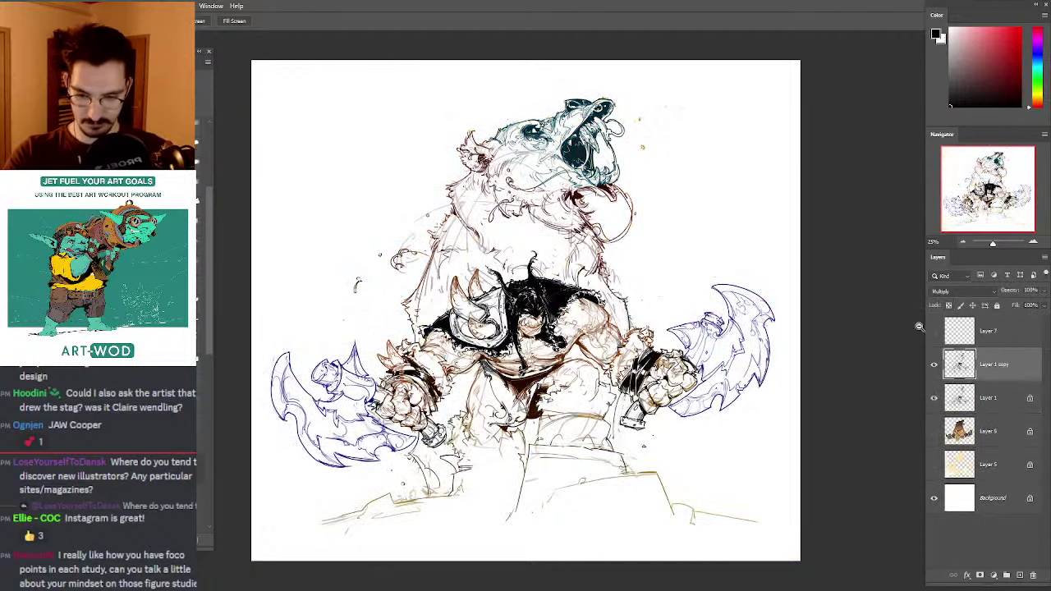
left_click(934, 395)
left_click(941, 292)
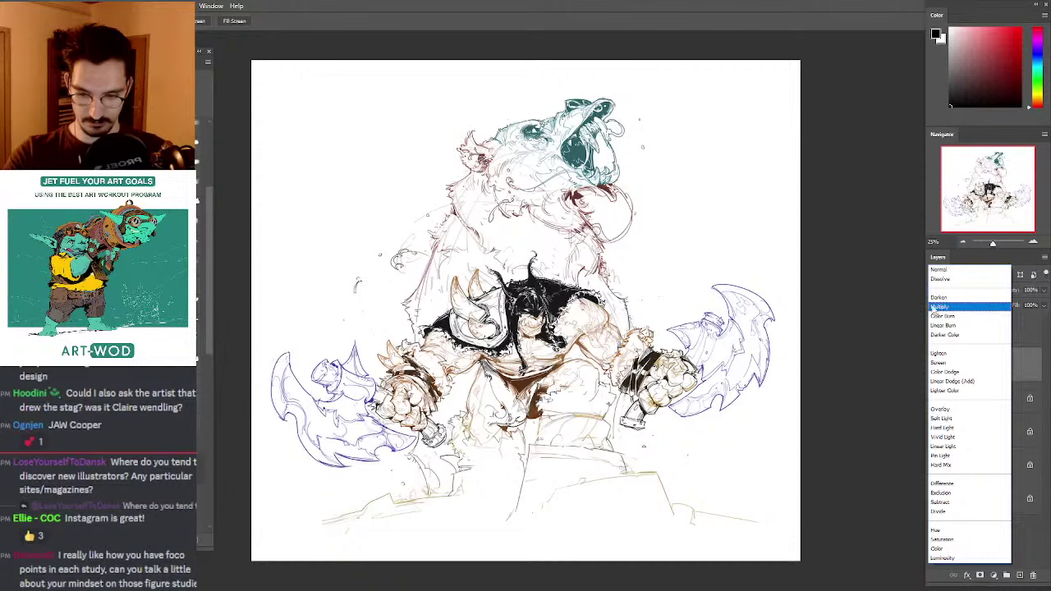
left_click(933, 308)
key("ctrl+u")
left_click_drag(347, 227, 260, 226)
key("Return")
left_click_drag(424, 200, 445, 167)
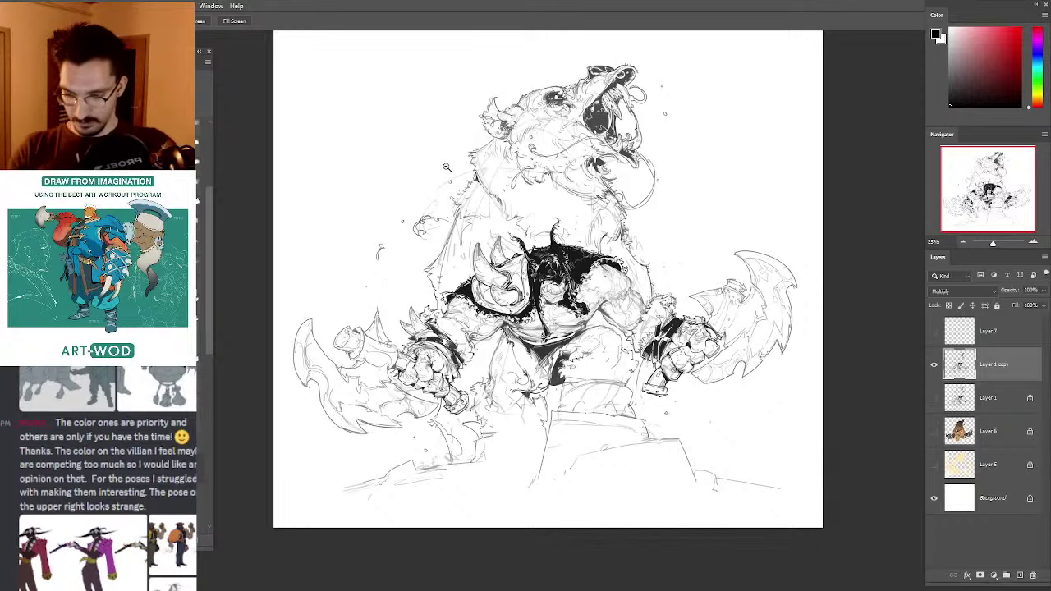
Step: Delete the desaturated copy of Layer 1, make Layer 1 and Layer 6 visible, and select Layer 6
left_click(736, 223, "alt")
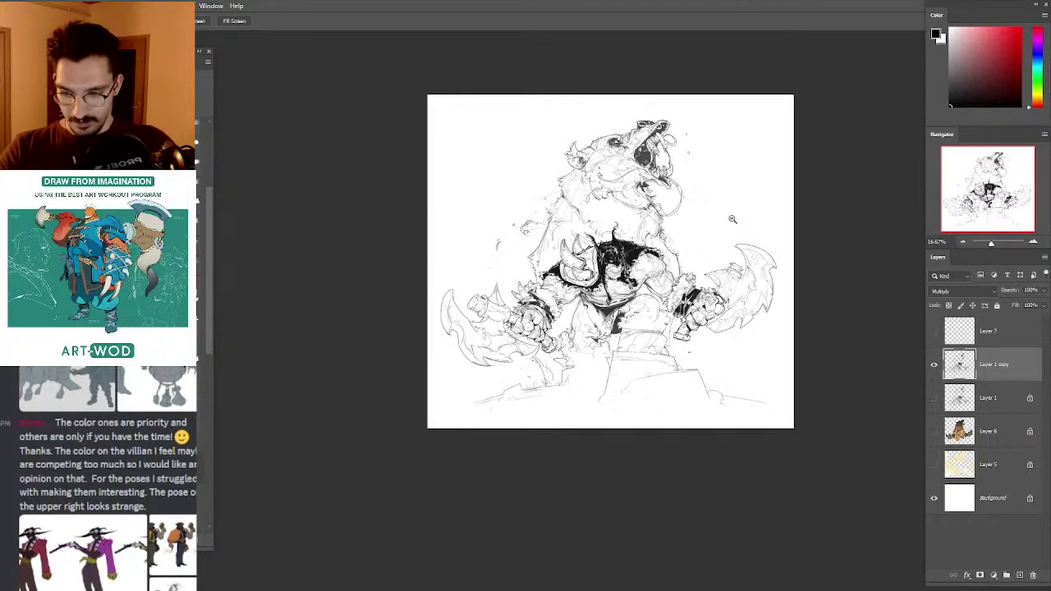
left_click_drag(593, 468, 640, 466)
mouse_move(606, 282)
left_mouse_down()
mouse_move(669, 372)
mouse_move(631, 257)
left_mouse_up()
key("ctrl+z")
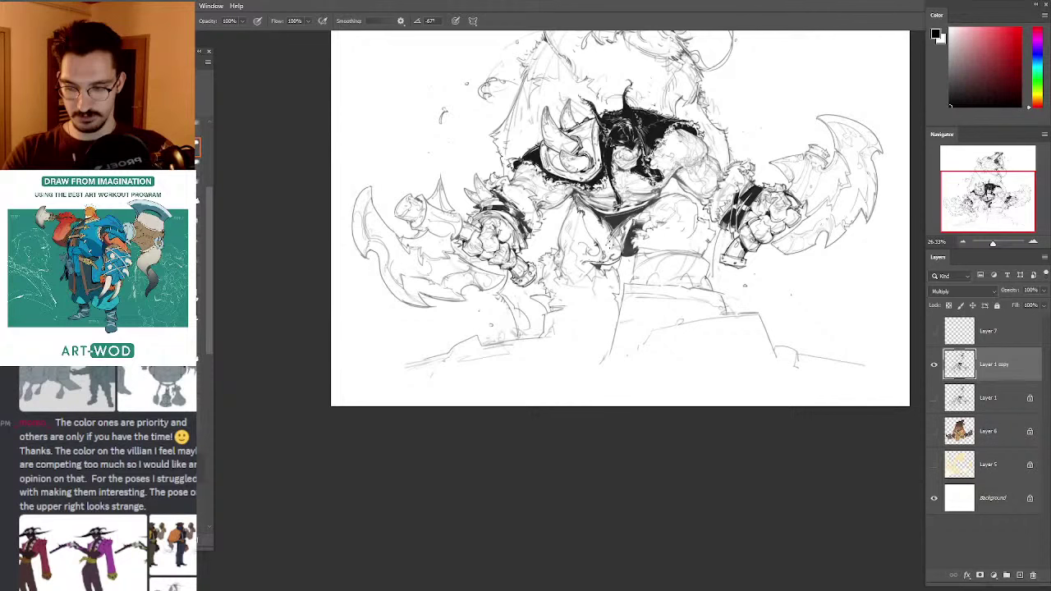
key("Delete")
left_click(934, 365)
left_click(934, 398)
left_click(964, 400)
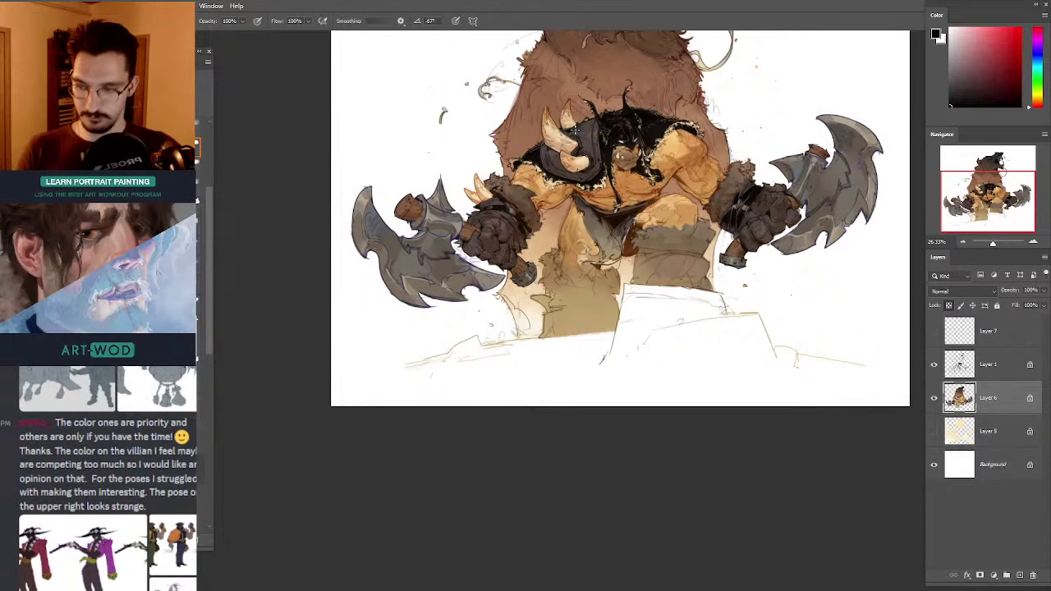
Step: Select Layer 1 and examine the linework across the horned warrior's torso, fur gloves, legs and weapons
left_click_drag(657, 170, 687, 171)
left_click(959, 364)
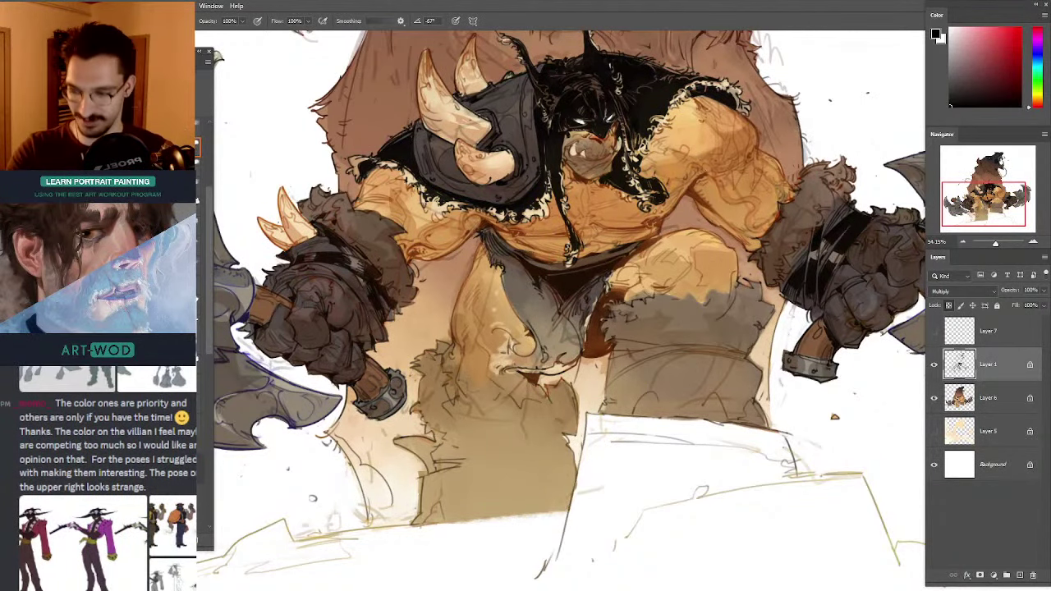
left_click_drag(613, 185, 604, 239)
left_click_drag(660, 198, 632, 143)
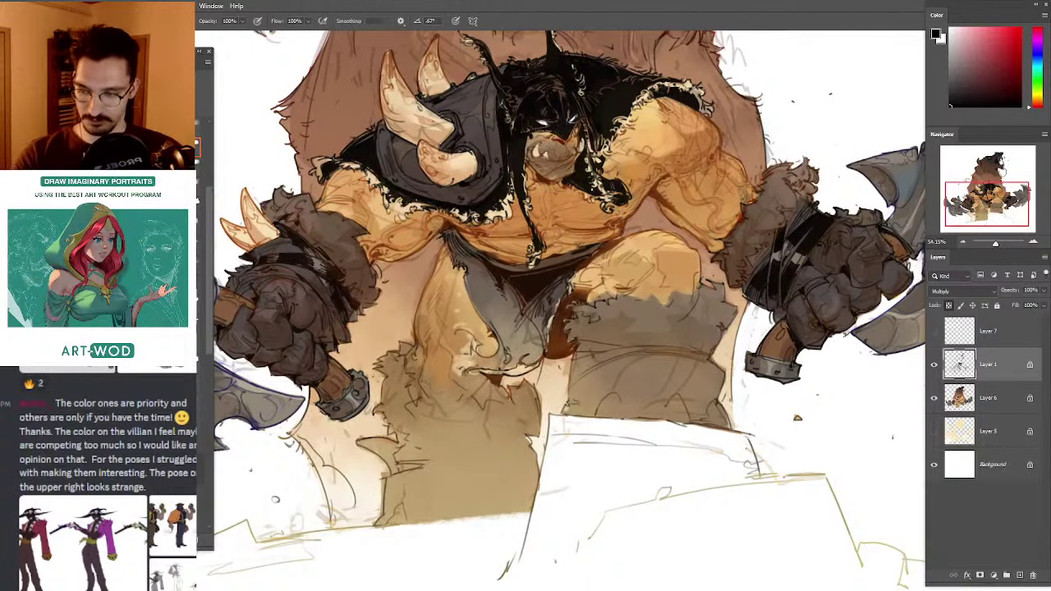
left_click_drag(550, 319, 583, 225)
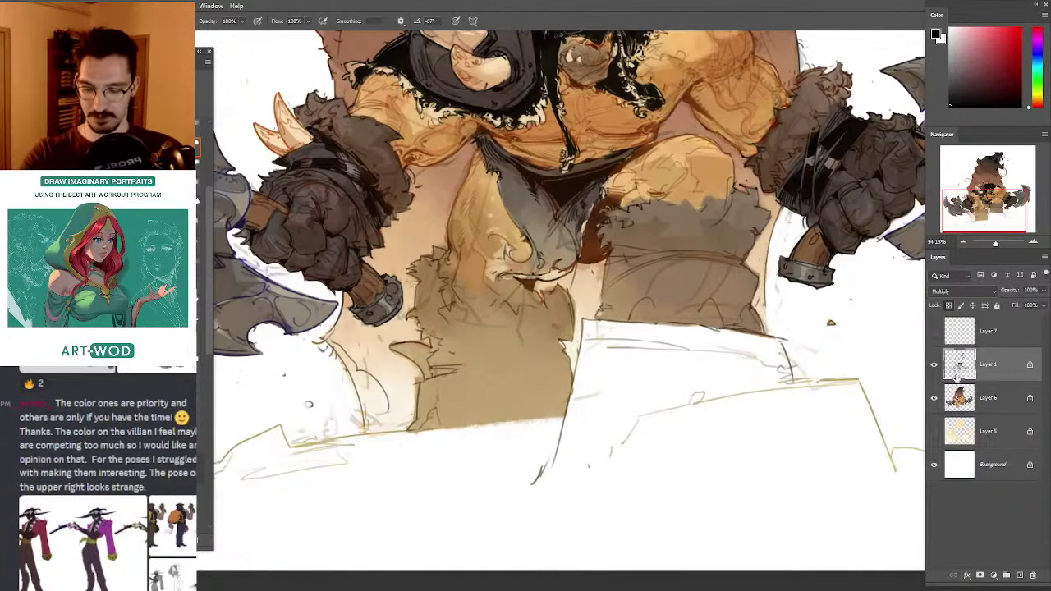
left_click_drag(309, 403, 347, 451)
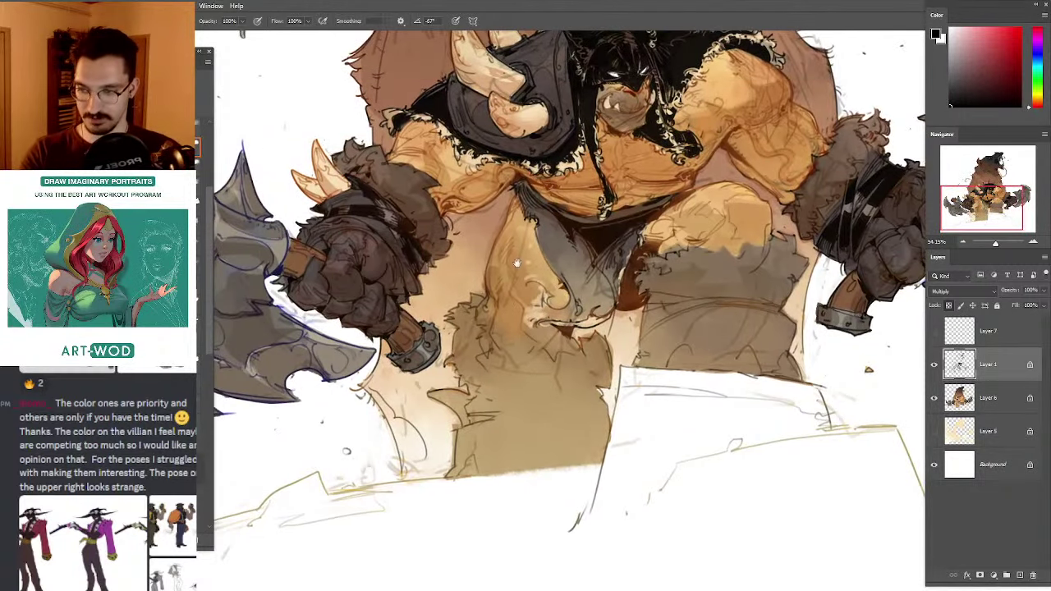
left_click_drag(517, 263, 495, 340)
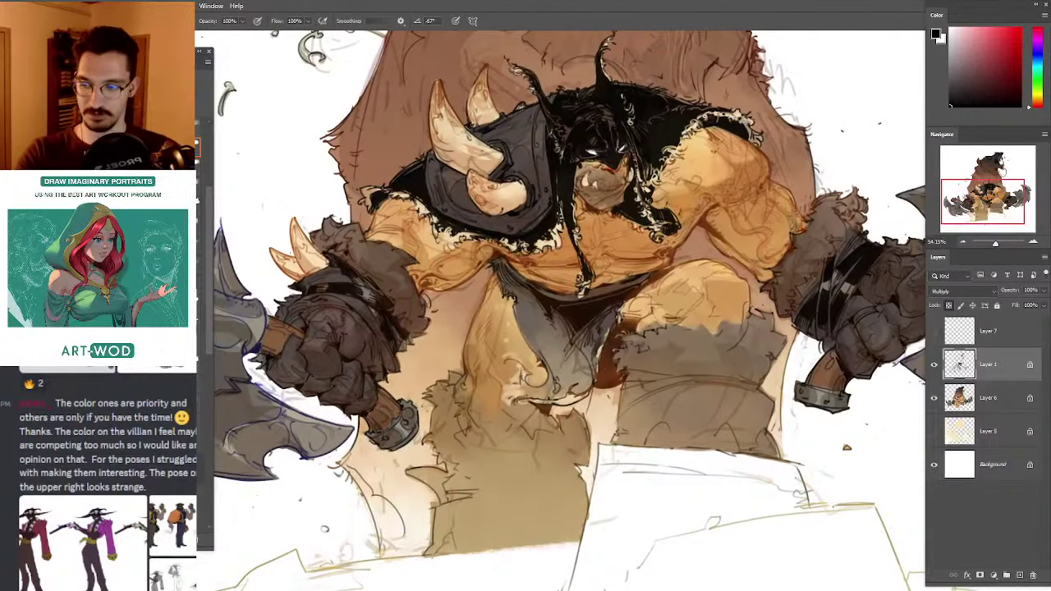
left_click_drag(521, 169, 480, 183)
left_click_drag(645, 227, 573, 196)
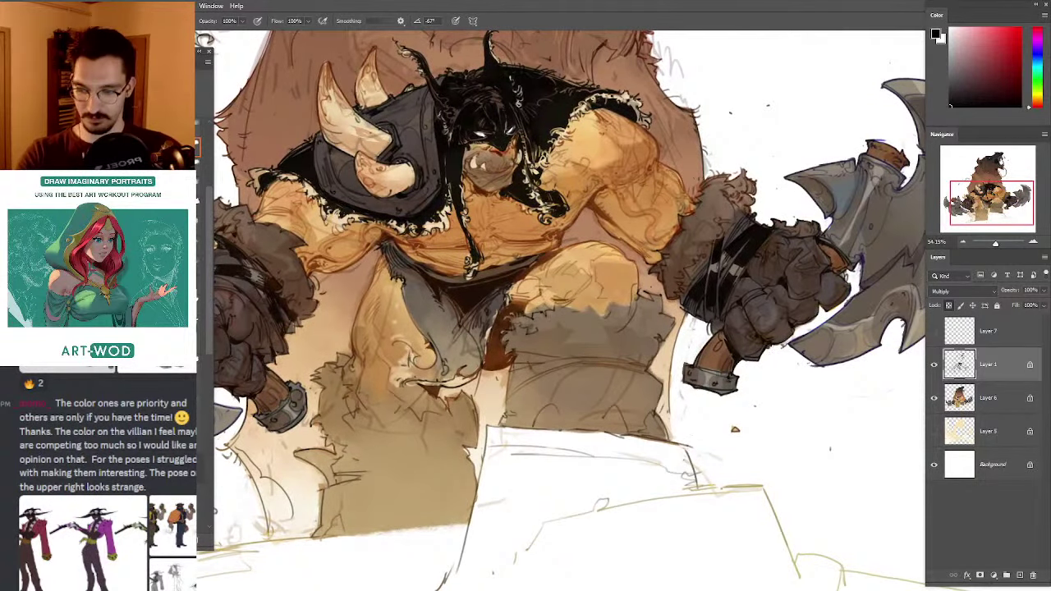
Step: Unlock Layer 1 and sample the line colours from the warrior's fur glove and from the crease beneath his raised shoulder
key("slash")
left_click(783, 281, "alt")
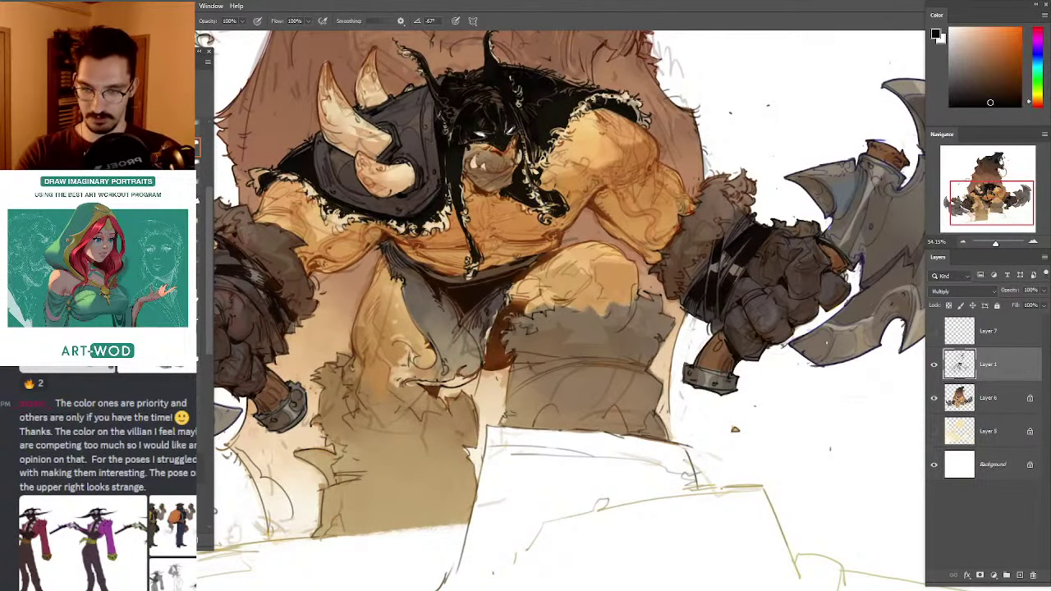
left_click(597, 198, "alt")
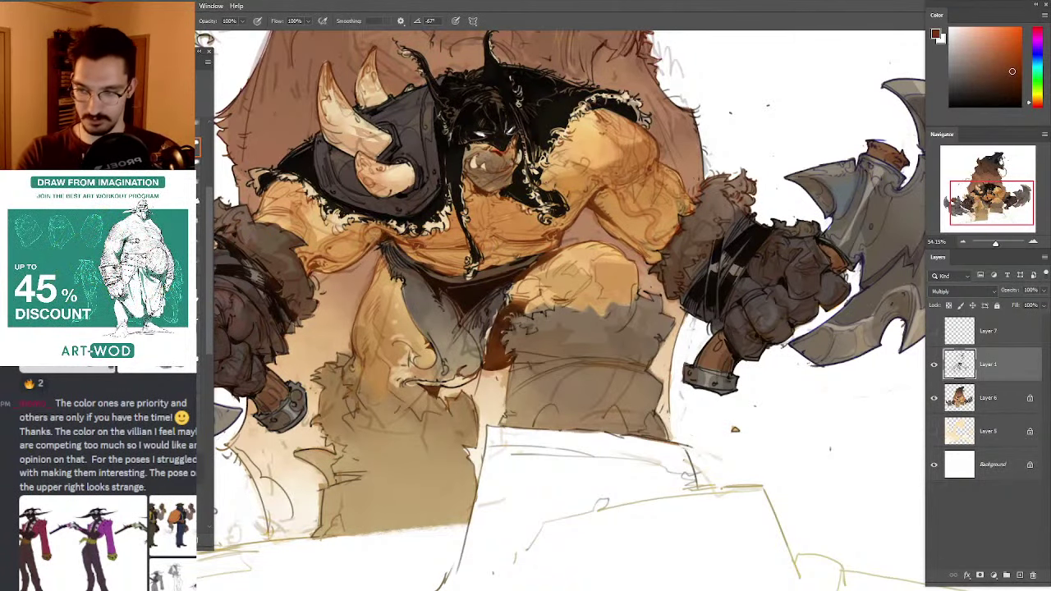
left_click(584, 199, "alt")
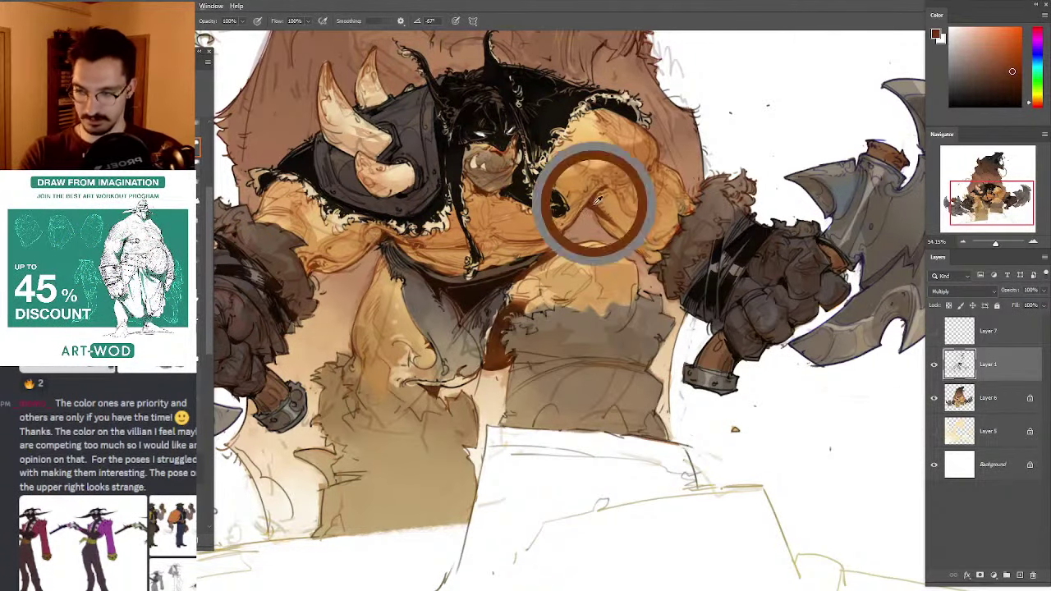
Step: Switch to "marauder female.psd" in full-screen view, then hide Layer 2 and show it again to compare lineart with colour
left_click_drag(470, 119, 547, 203)
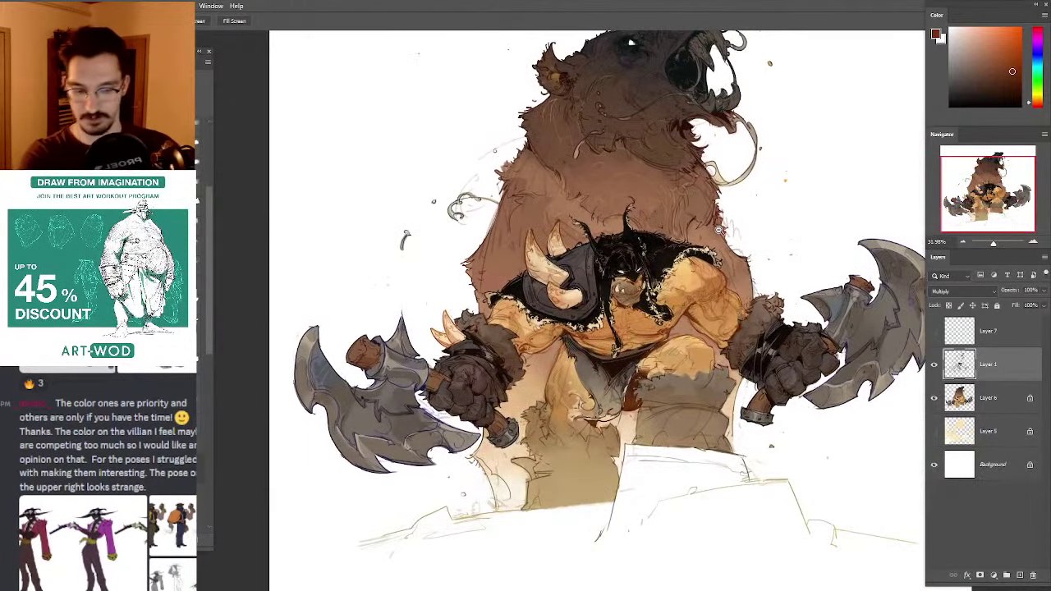
key("f")
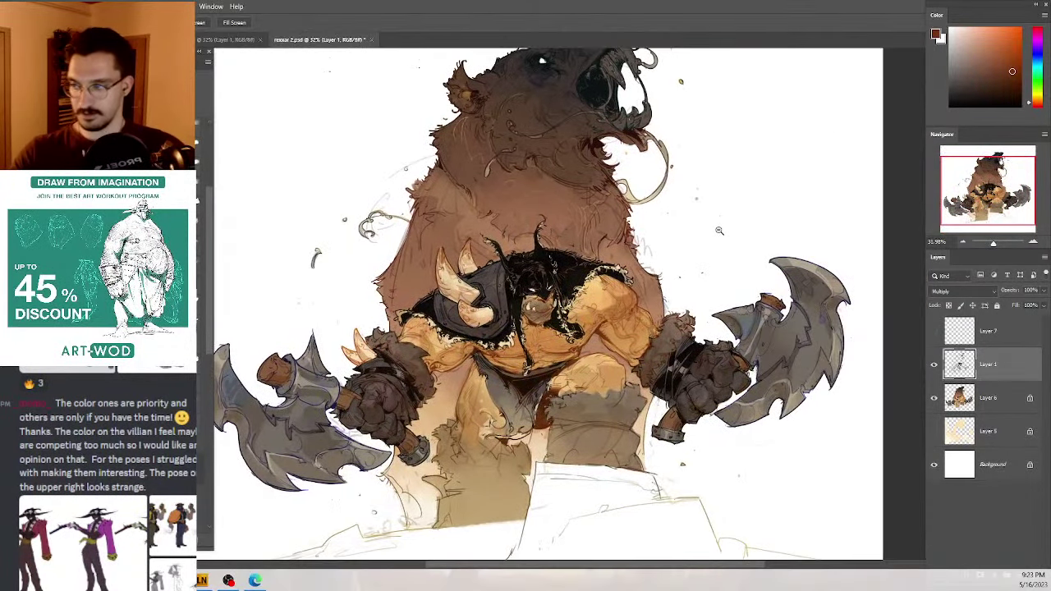
left_click(227, 39)
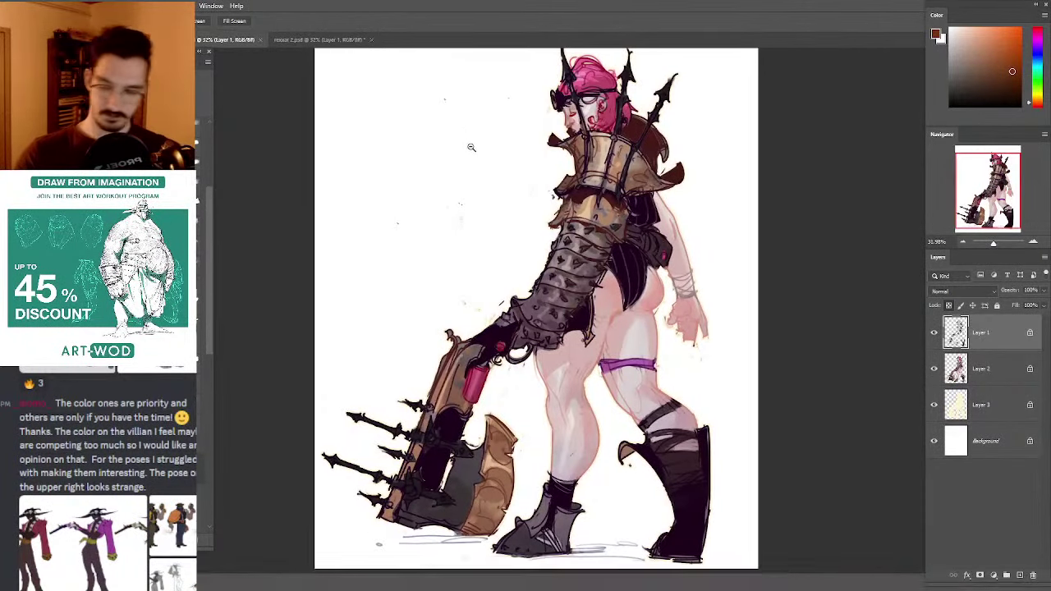
key("f")
left_click_drag(452, 210, 472, 100)
left_click(934, 368)
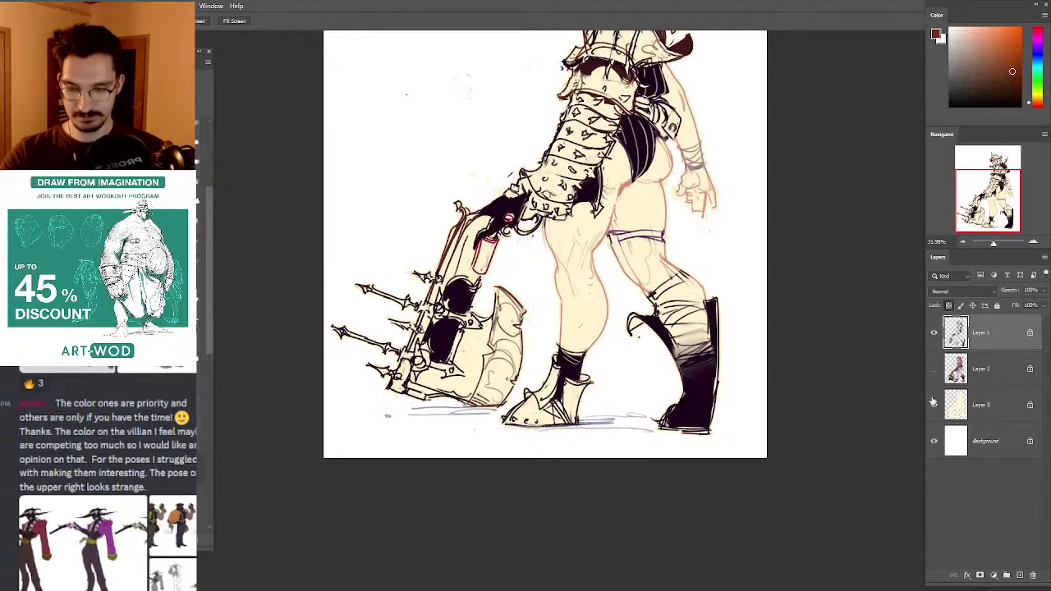
left_click(933, 369)
scroll(872, 288, "up", 2)
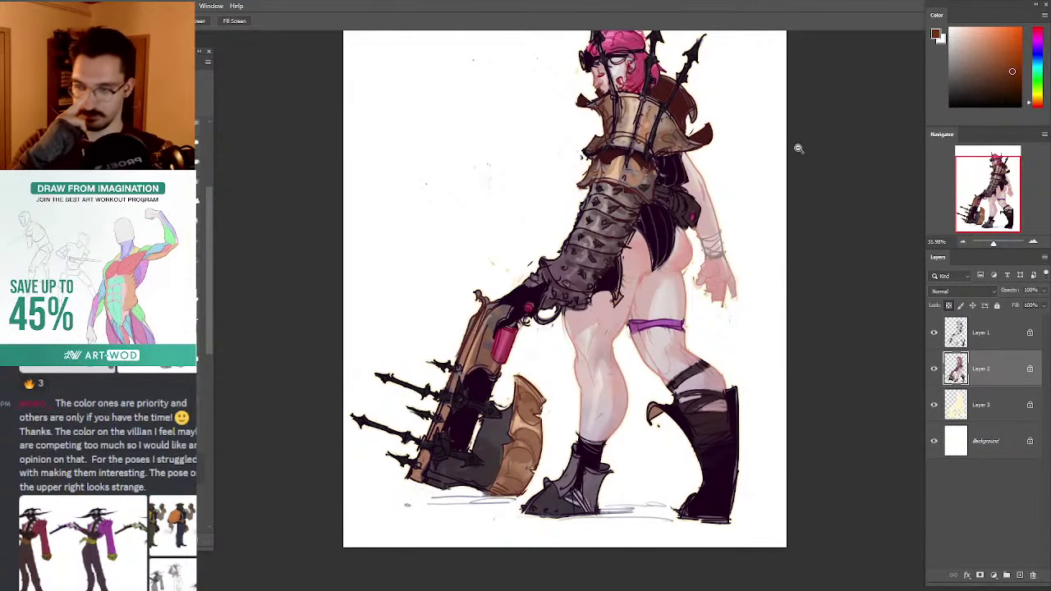
Step: Brush a trial contour curve across the marauder's upper thigh on Layer 2, undo it, and sample the skin's pink line colour
key("b")
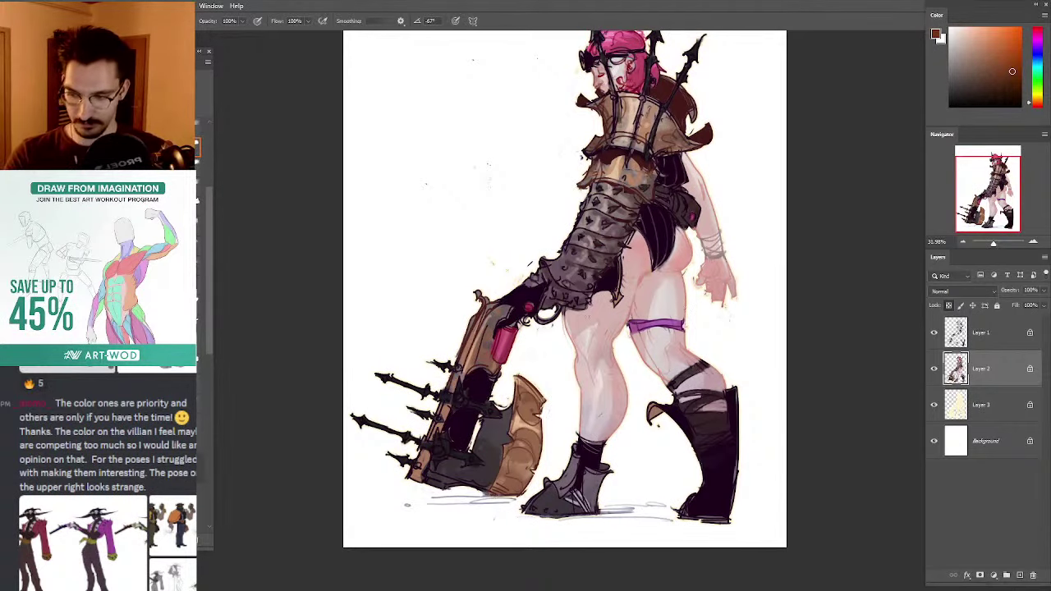
mouse_move(602, 224)
left_mouse_down()
mouse_move(555, 225)
mouse_move(575, 225)
left_mouse_up()
left_click_drag(622, 257, 661, 258)
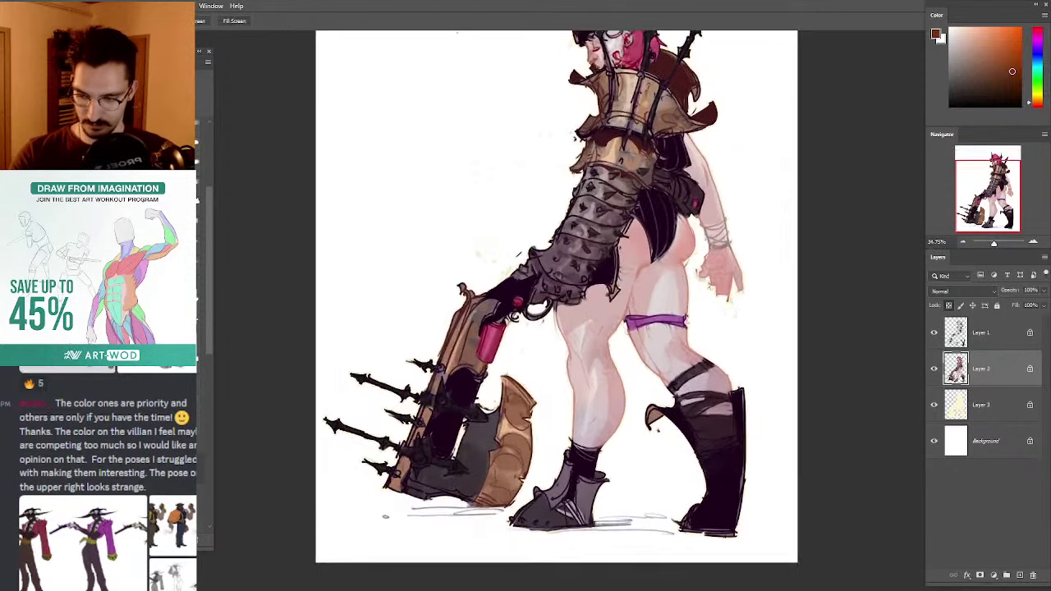
key("b")
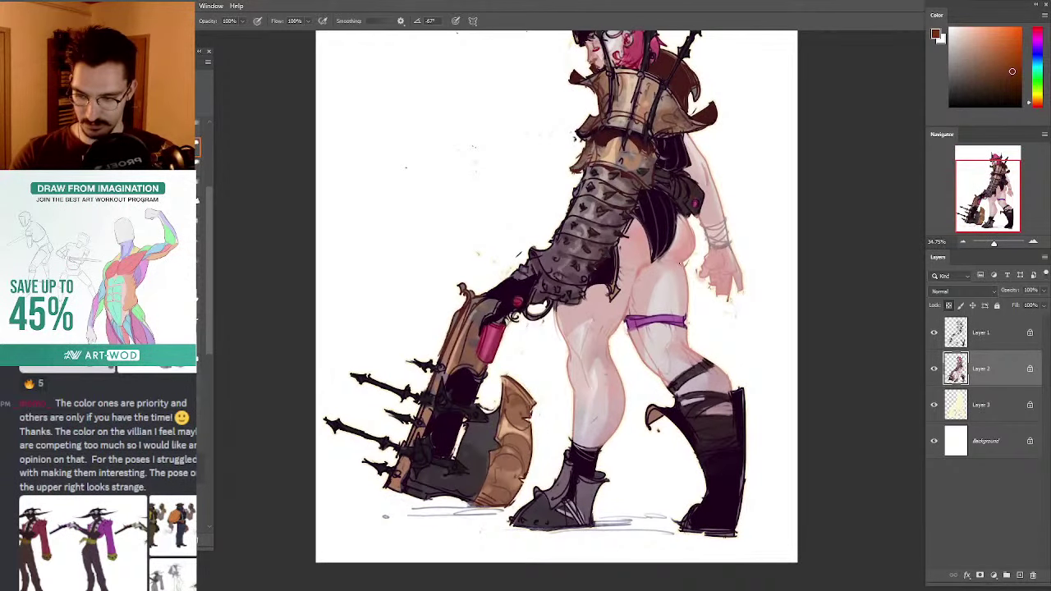
left_click_drag(549, 111, 602, 253)
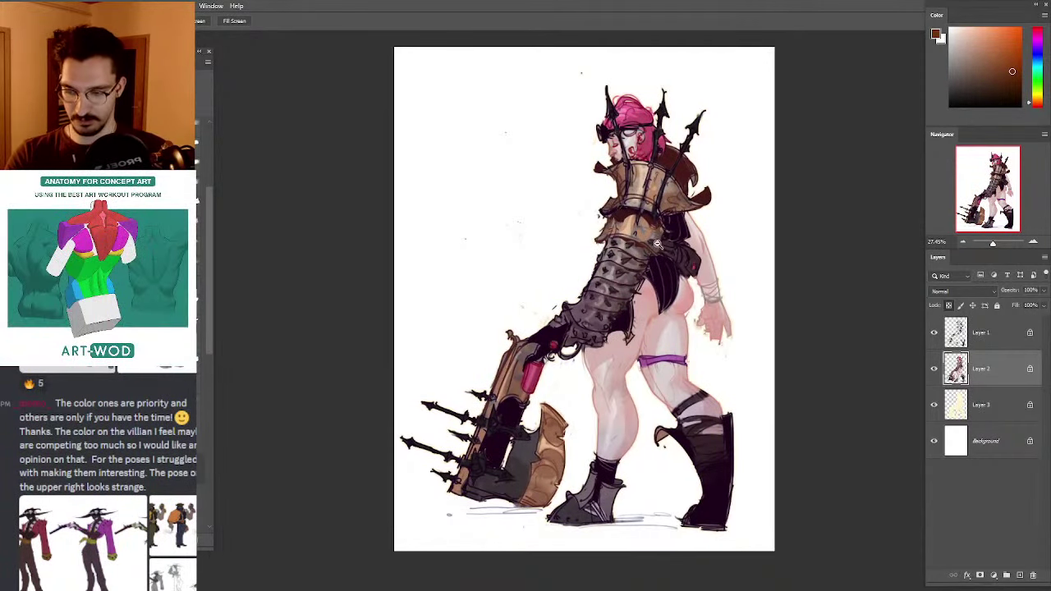
key("b")
scroll(631, 282, "down", 4)
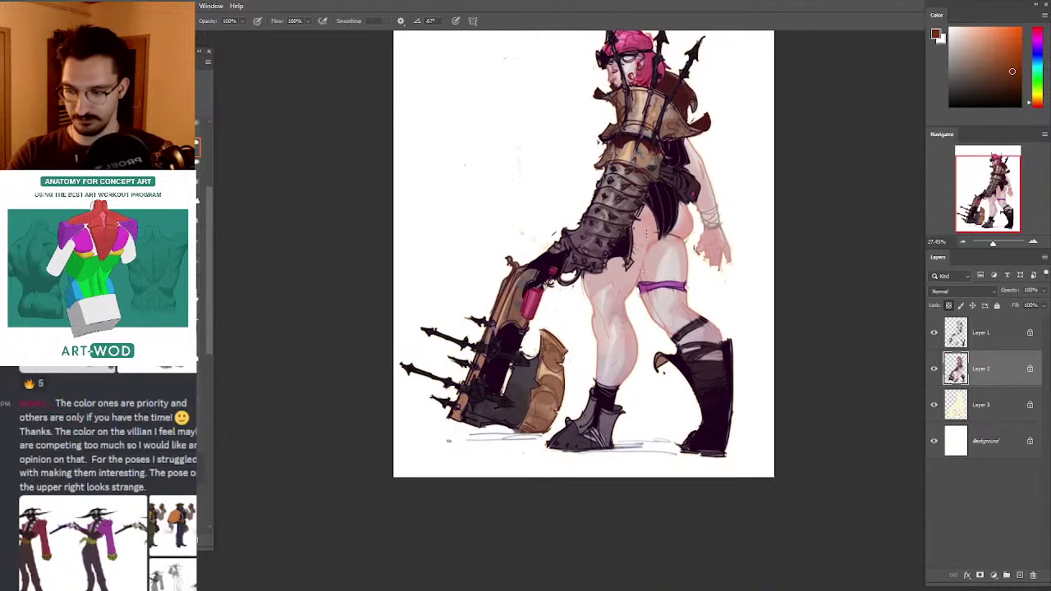
left_click_drag(646, 234, 643, 240)
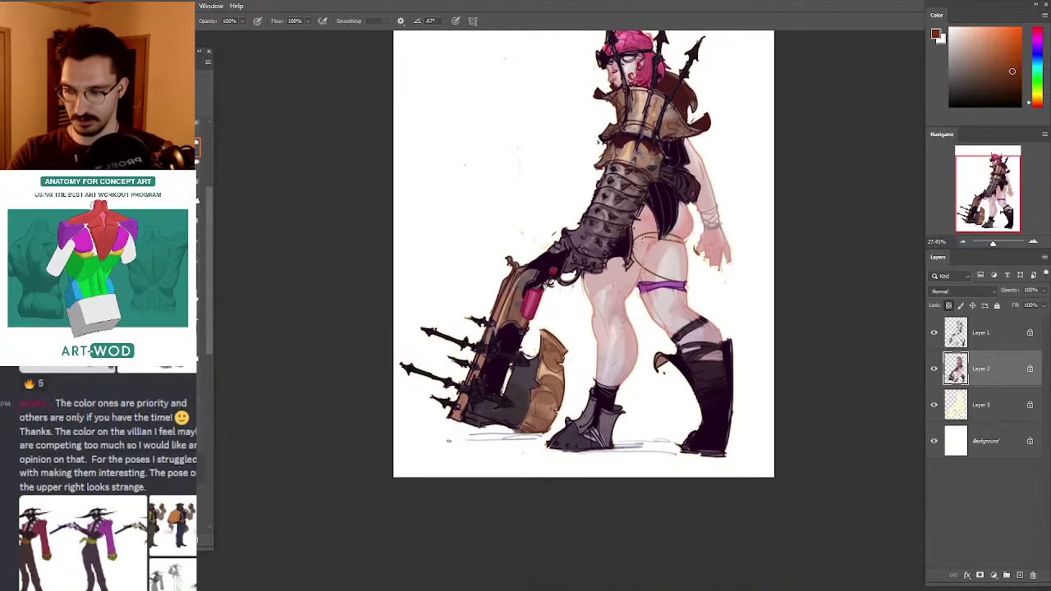
key("ctrl+z")
key("ctrl+z")
left_click(648, 236, "alt")
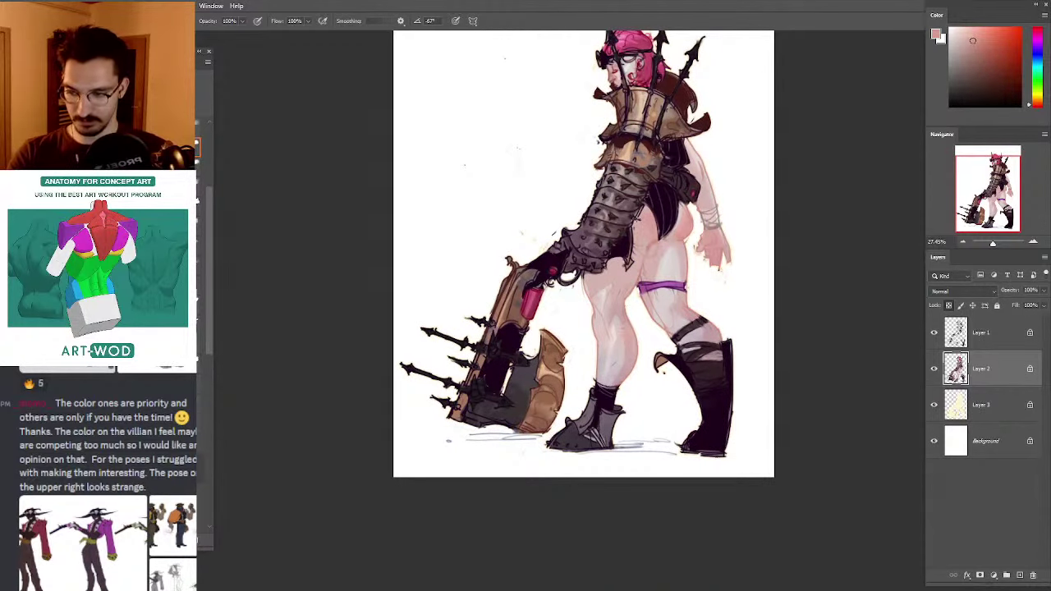
scroll(583, 295, "up", 3)
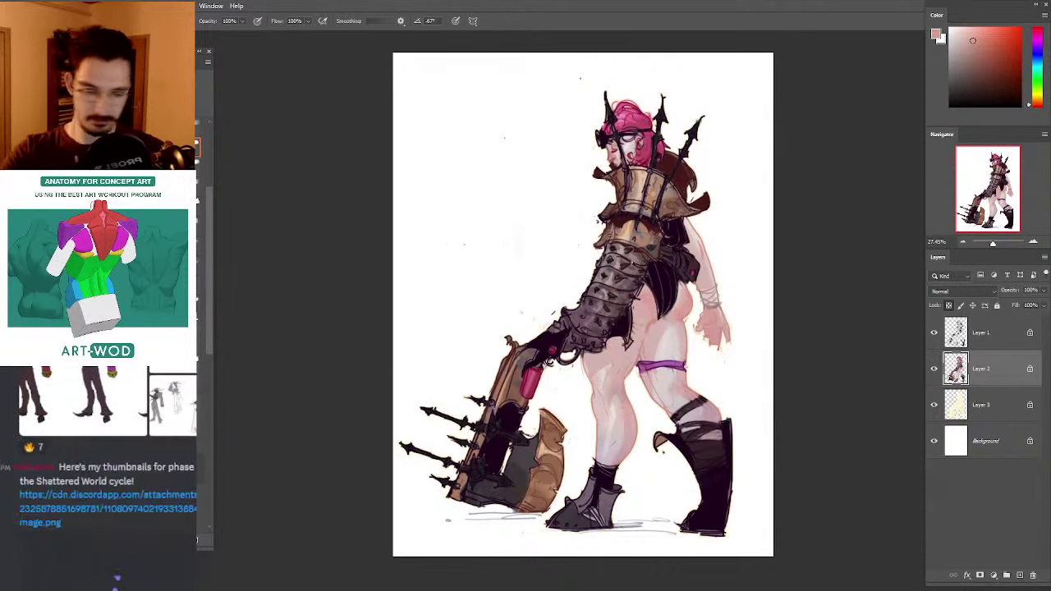
Step: Leave full-screen view and close "marauder female.psd" and "rexxar 2.psd" without saving either one
key("f")
key("f")
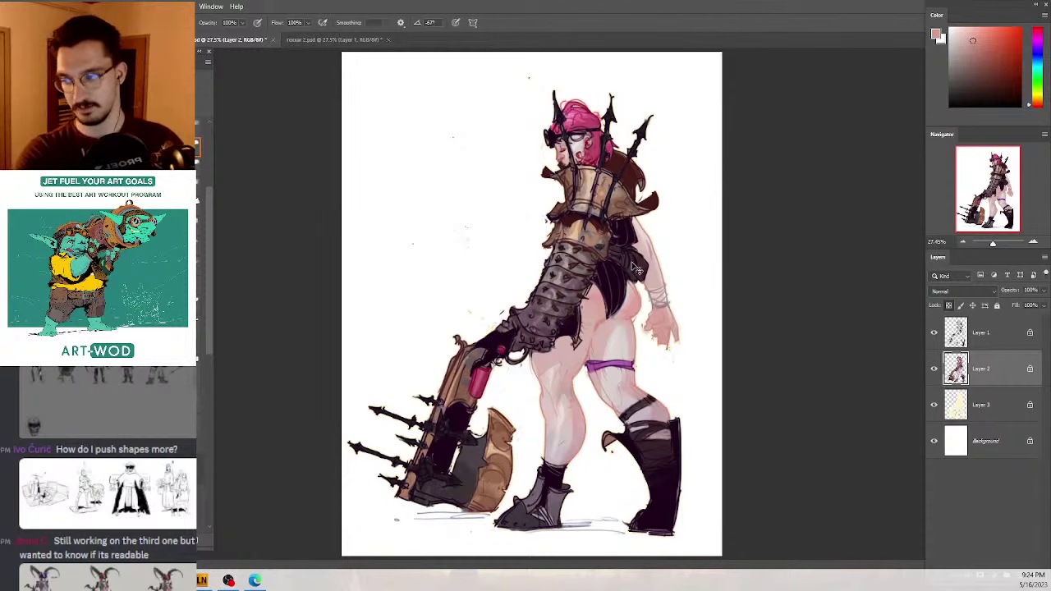
key("ctrl+w")
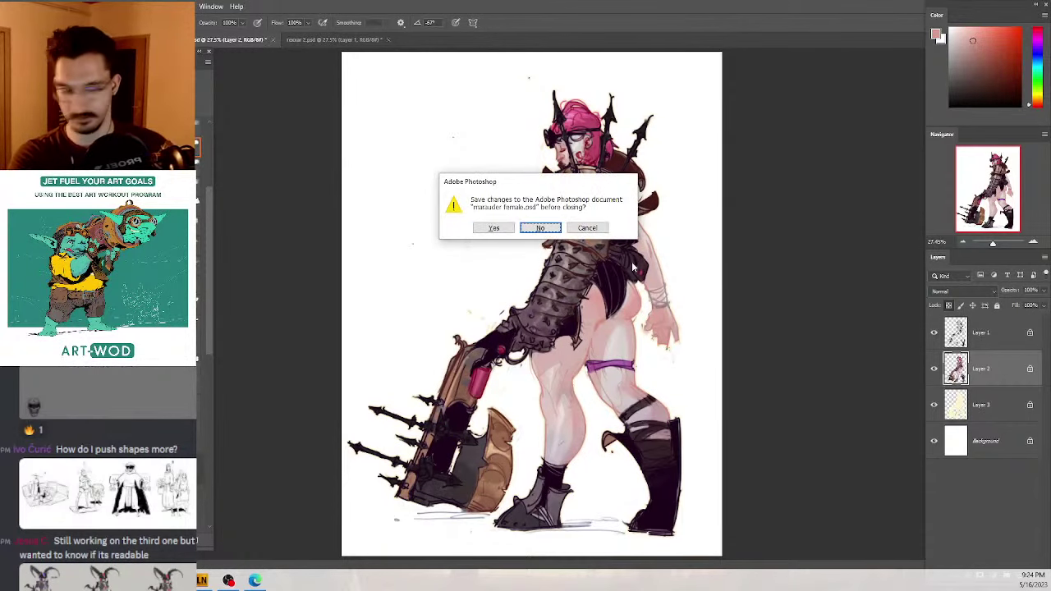
key("n")
key("ctrl+w")
key("n")
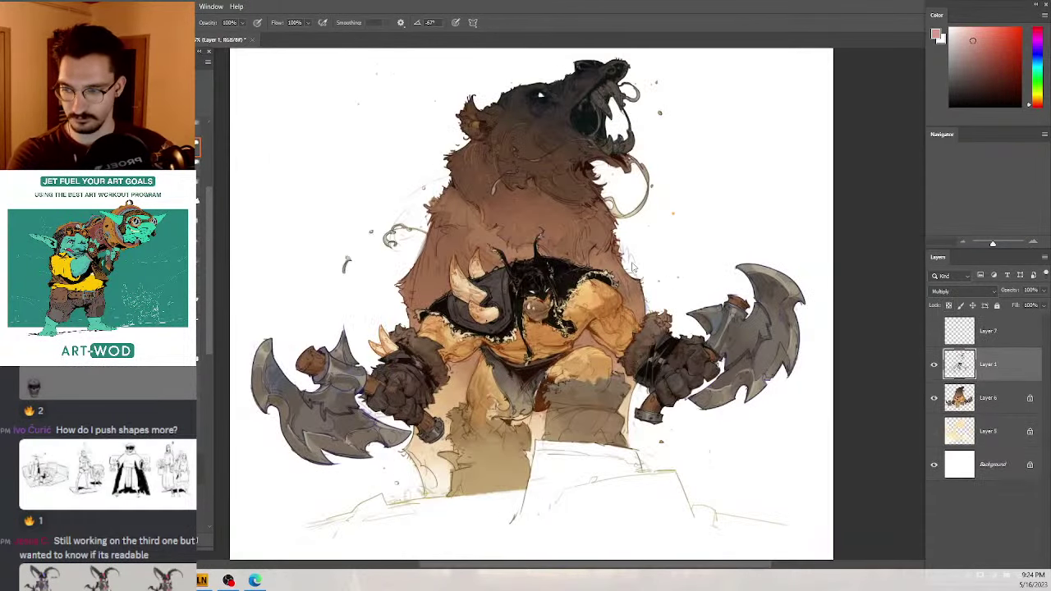
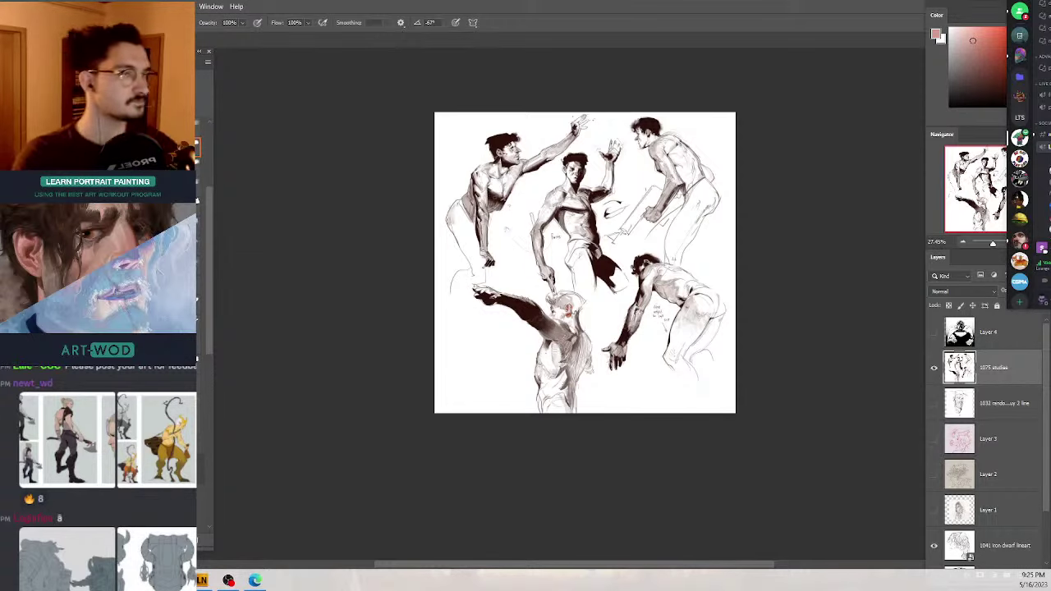
Step: Close the Untitled-1 document with the figure studies without saving it
left_click(495, 212)
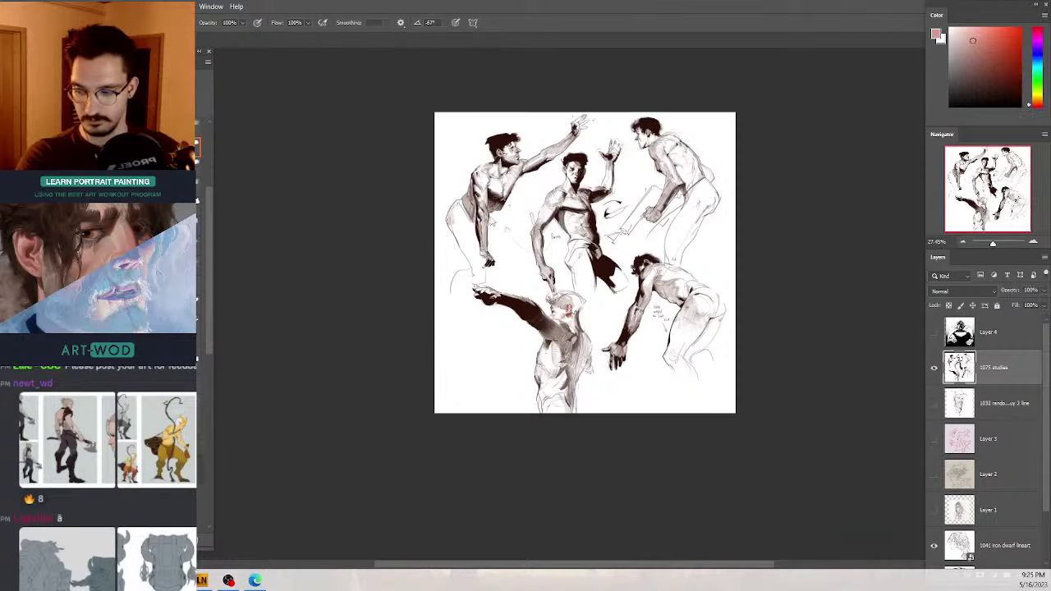
key("ctrl+w")
key("n")
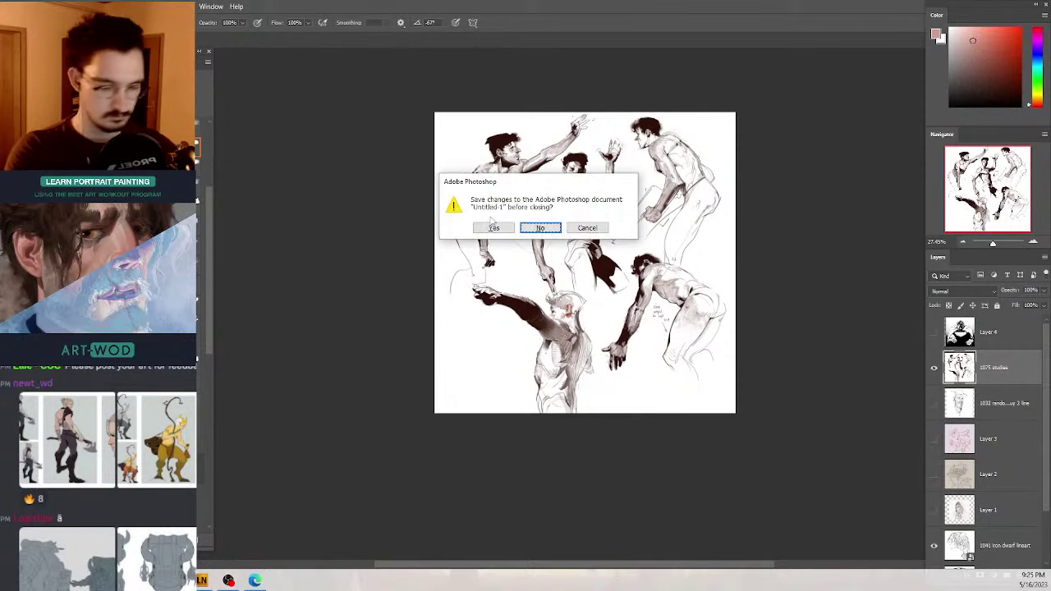
key("n")
Step: Create a new 2500 × 2500 pixel document and paste the two copied character design sheets as separate layers
key("ctrl+n")
type("2500")
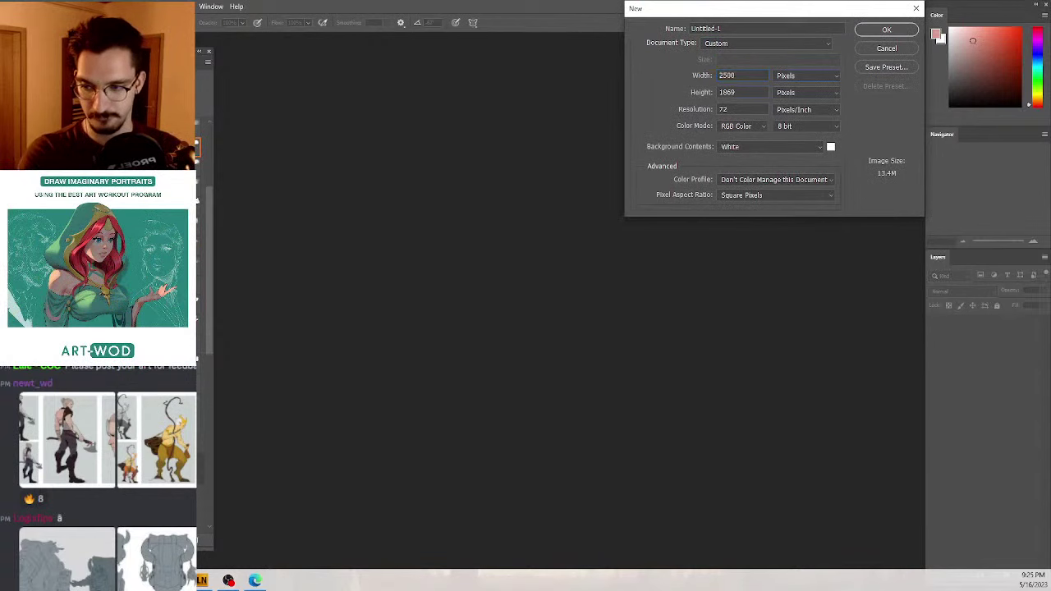
key("Tab")
type("2500")
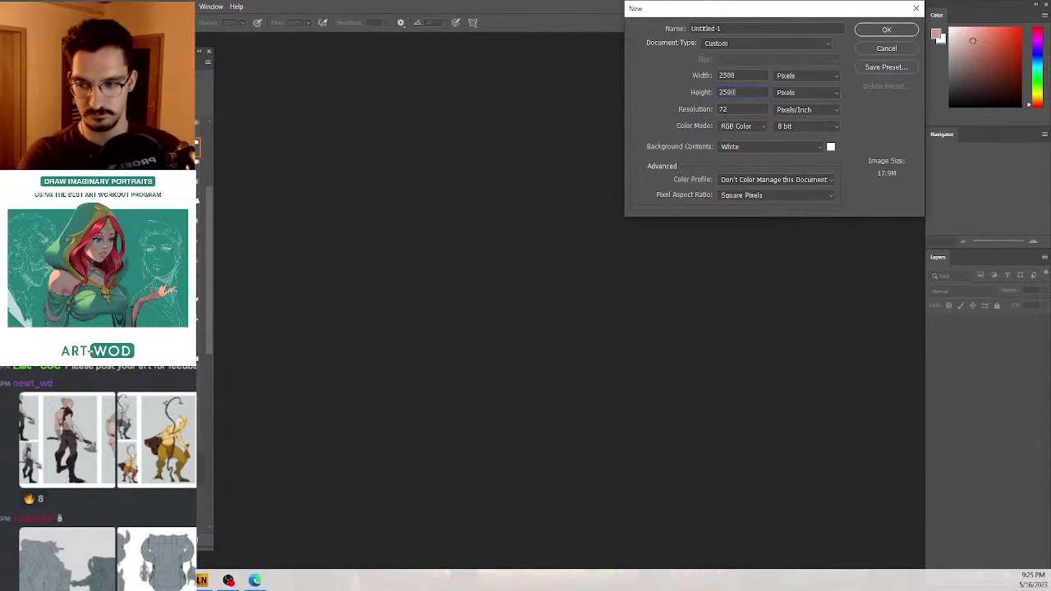
key("Return")
key("ctrl+v")
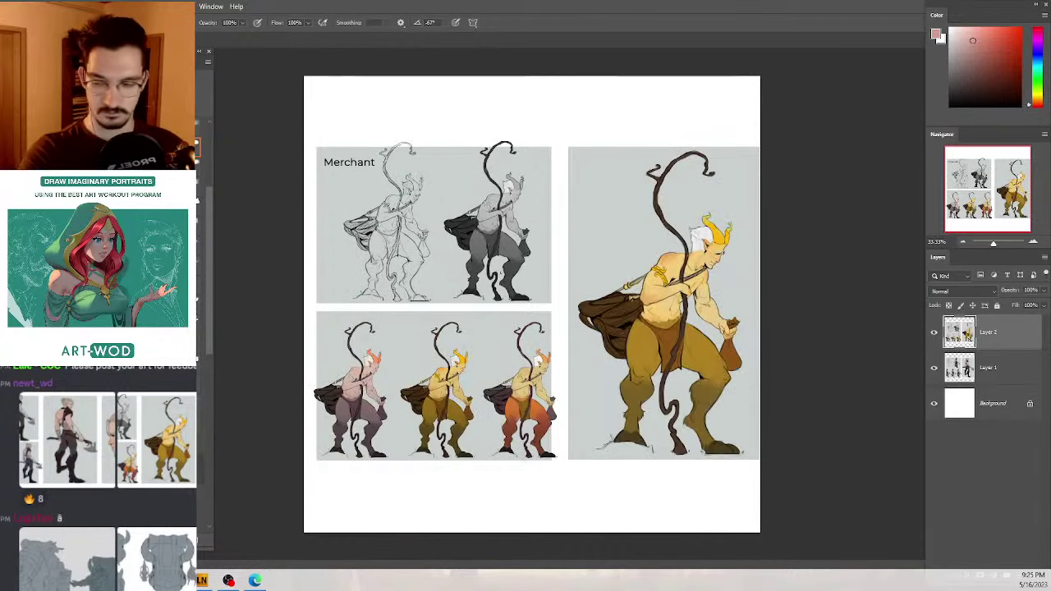
key("ctrl+v")
Step: Set the foreground colour to bright red and enlarge the large coloured Merchant figure's torso in full-screen view
key("g")
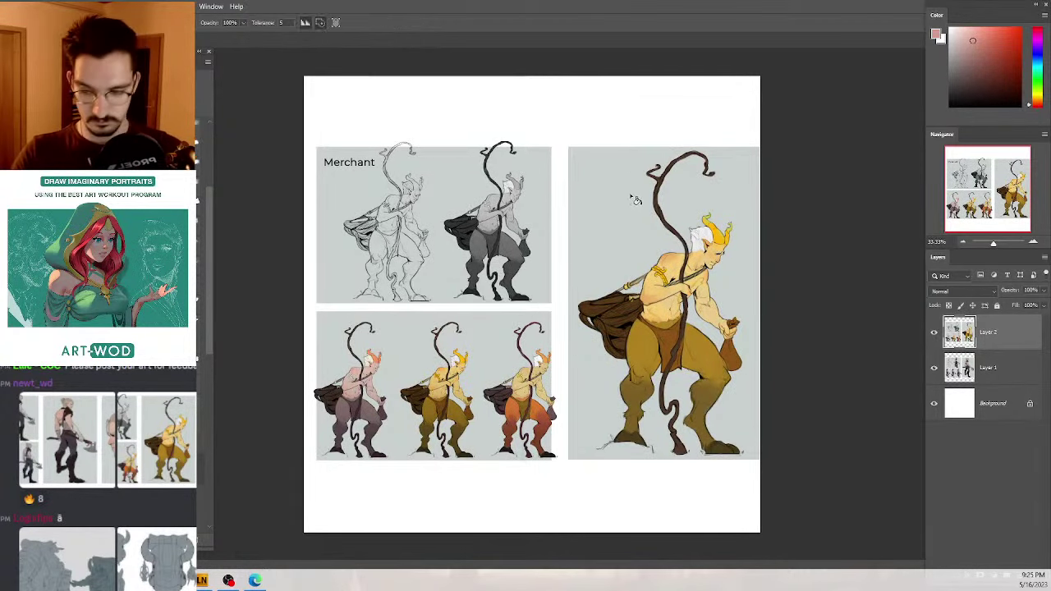
mouse_move(541, 157)
left_mouse_down()
mouse_move(535, 164)
mouse_move(594, 108)
left_mouse_up()
key("h")
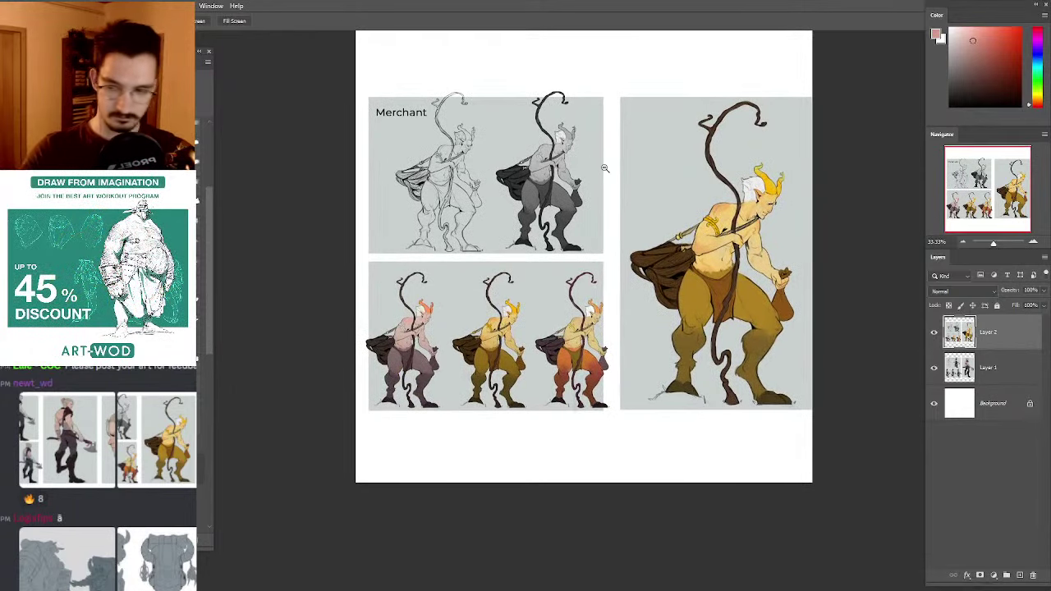
key("ctrl+0")
left_click(1020, 29)
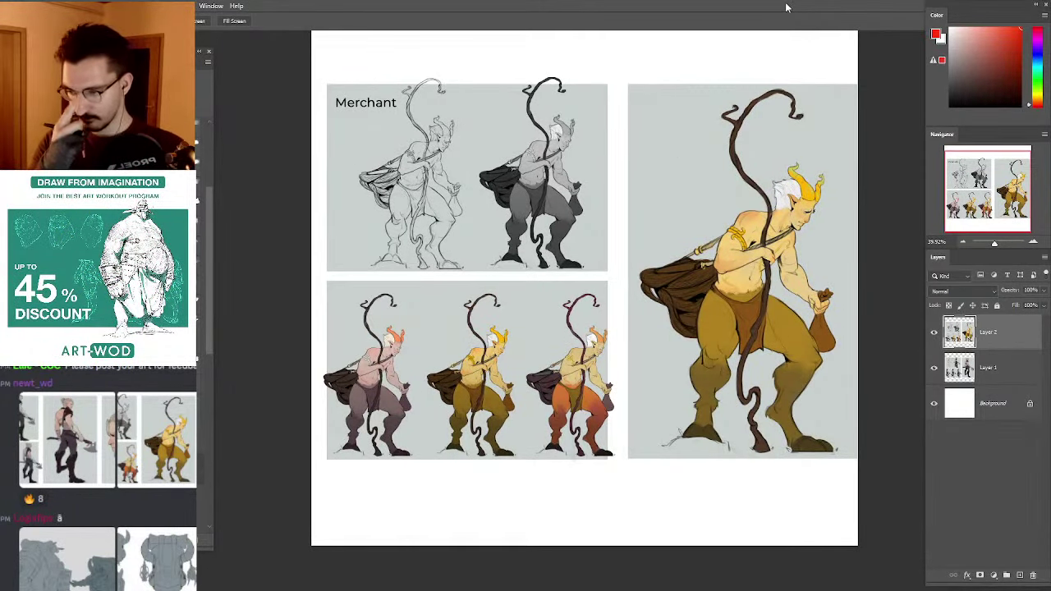
left_click_drag(767, 237, 742, 168)
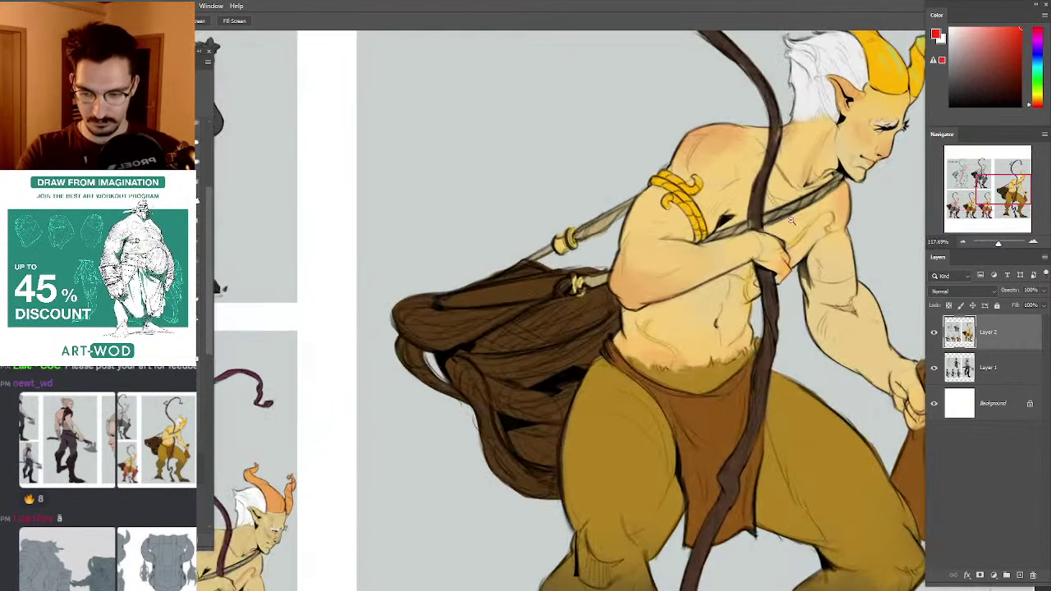
Step: Examine the large coloured Merchant figure both close up and within the whole design sheet
left_click_drag(793, 221, 717, 214)
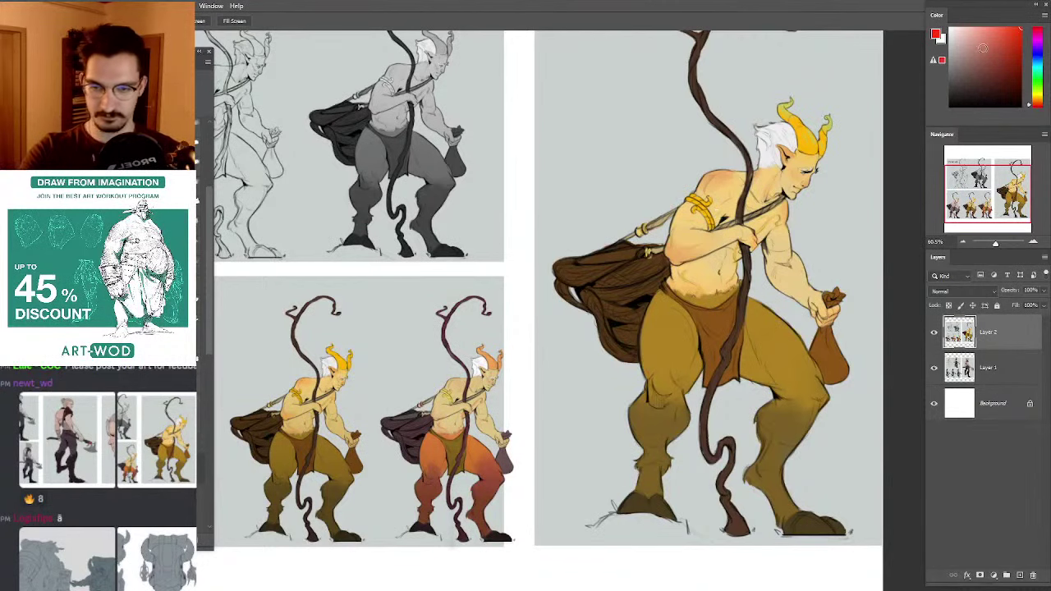
key("b")
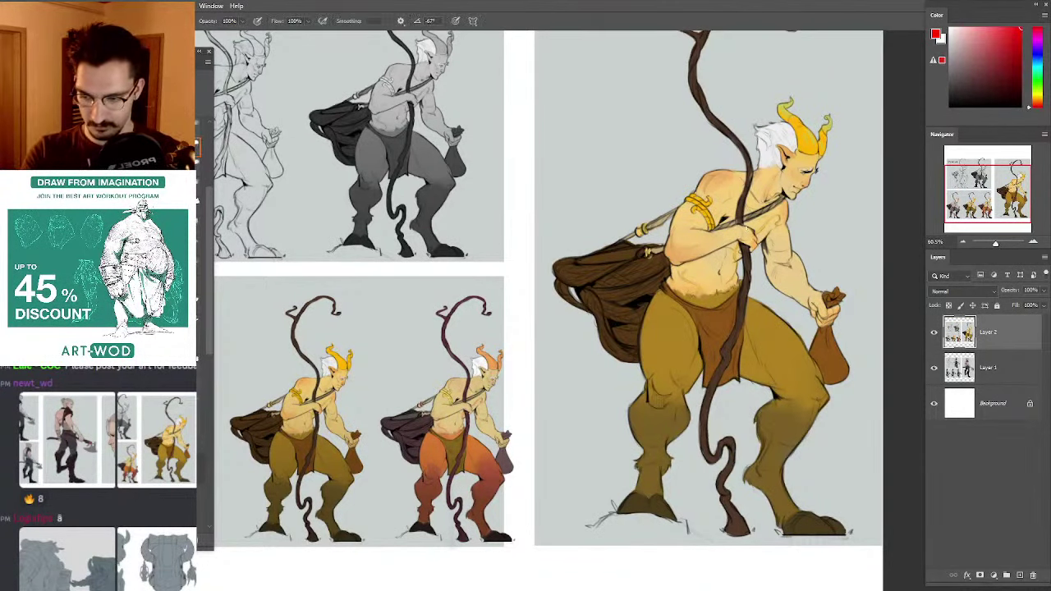
left_click_drag(663, 163, 611, 159)
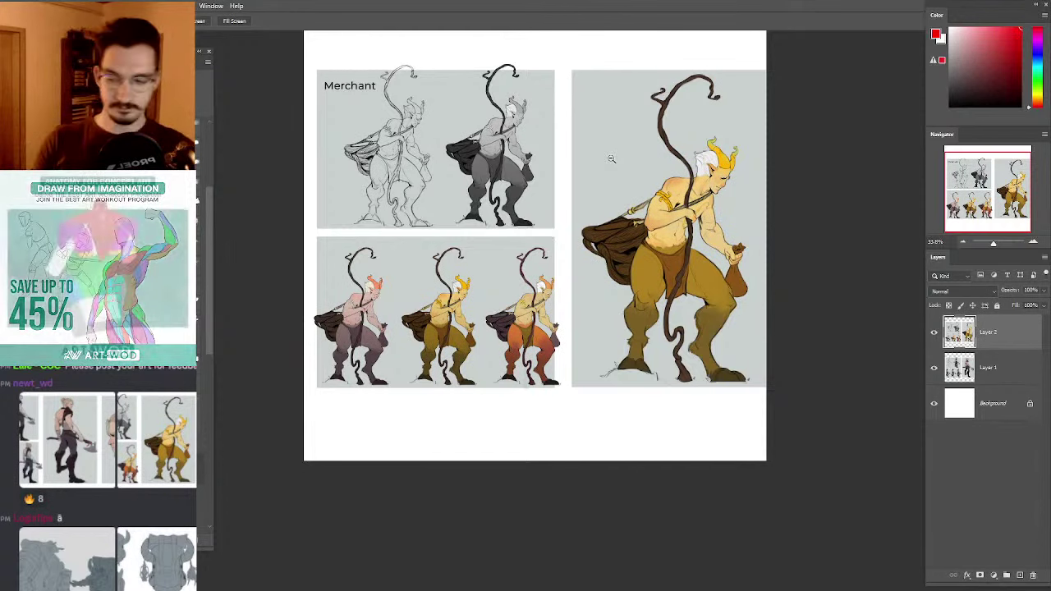
left_click(590, 145)
left_click(675, 186)
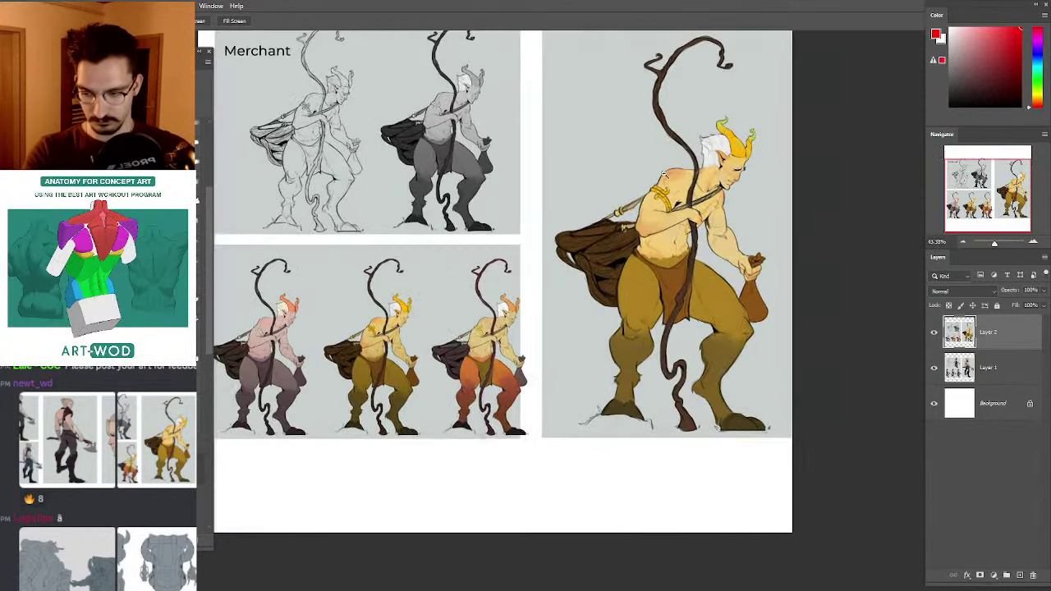
left_click(579, 171, "alt")
left_click_drag(604, 189, 615, 226)
left_click_drag(687, 202, 756, 183)
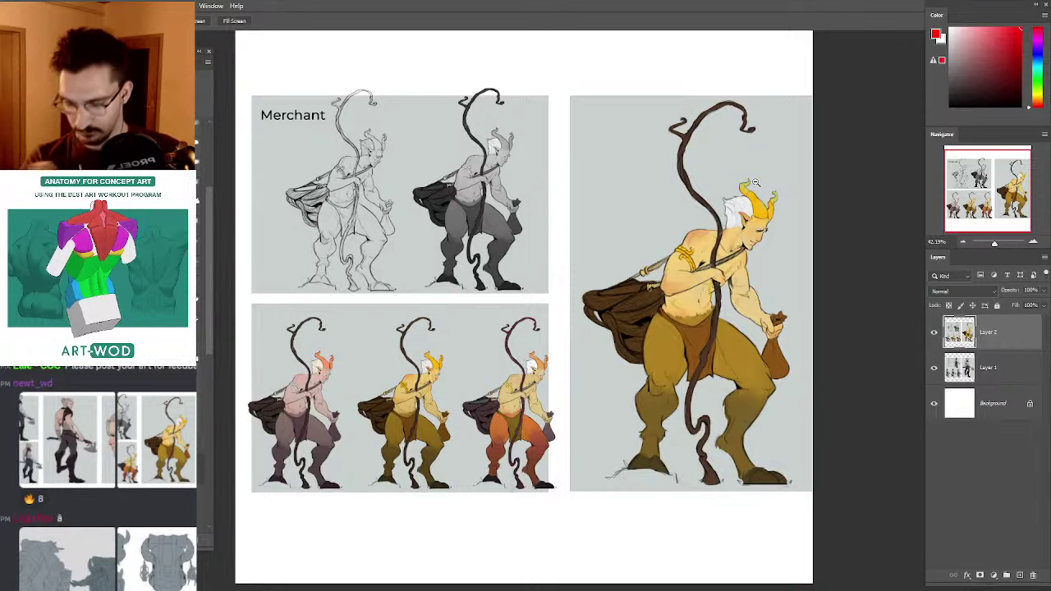
mouse_move(605, 189)
left_mouse_down()
mouse_move(597, 171)
mouse_move(600, 201)
mouse_move(607, 188)
left_mouse_up()
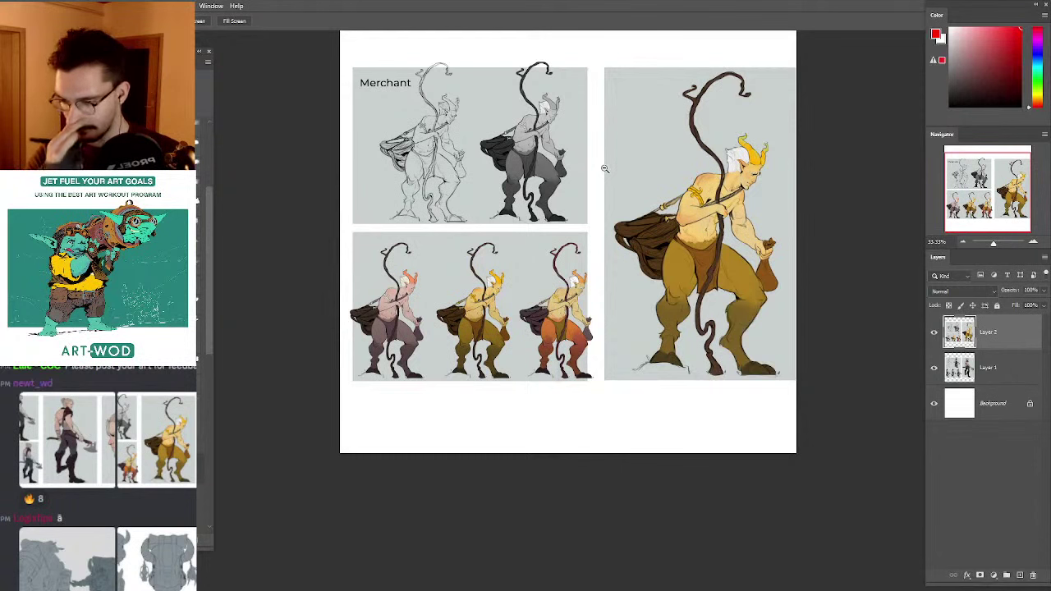
scroll(604, 169, "up", 2)
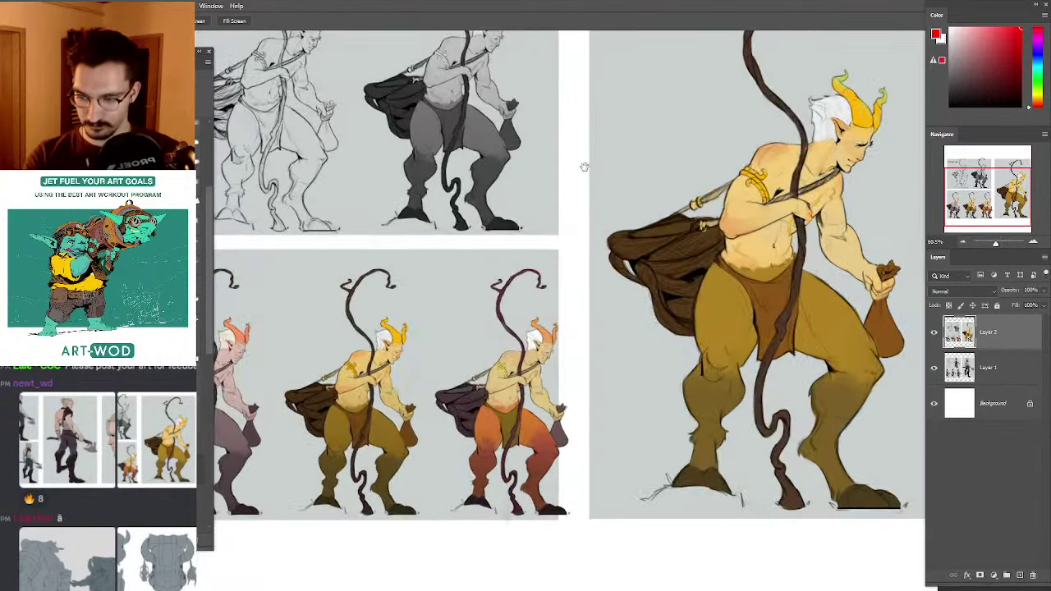
left_click_drag(605, 179, 581, 202)
scroll(581, 202, "down", 3)
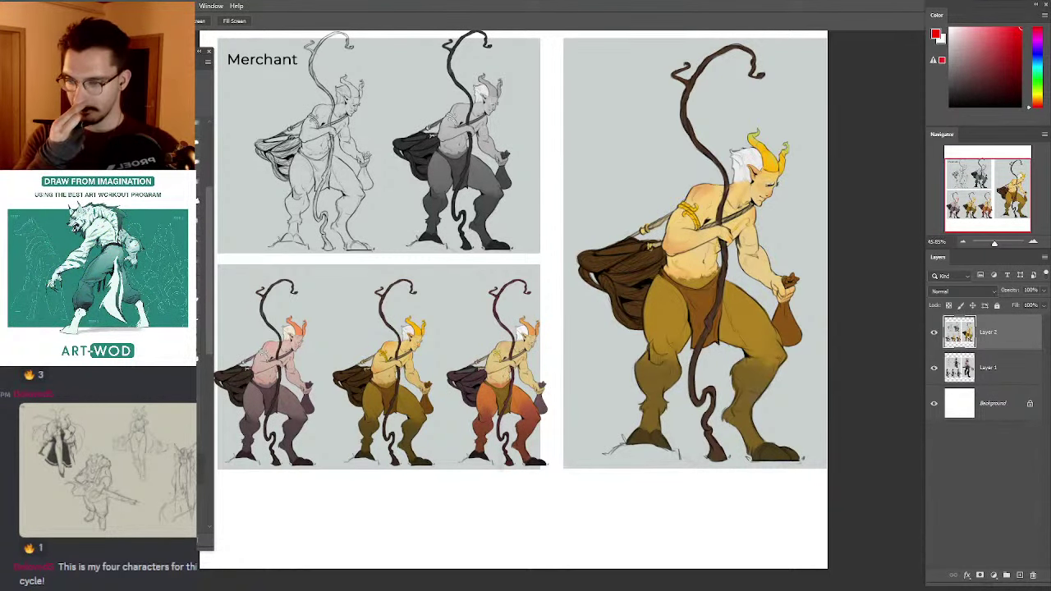
Step: Compare the large coloured Merchant figure with the sheet's line, greyscale and colour variants at several magnifications
left_click(623, 181, "alt")
left_click(642, 188)
left_click(658, 206, "alt")
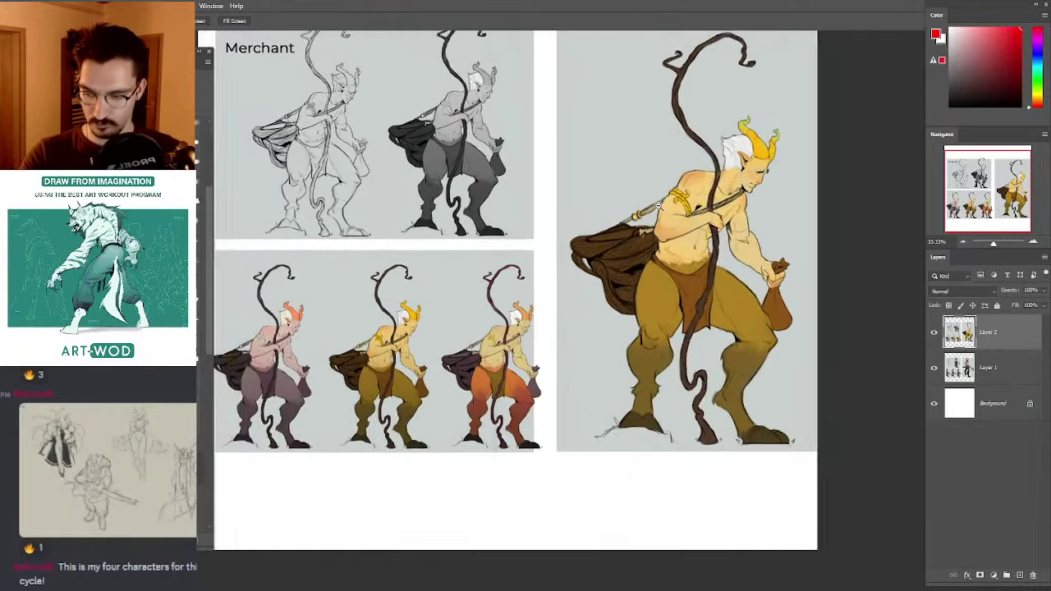
scroll(658, 206, "down", 3)
scroll(645, 202, "up", 3)
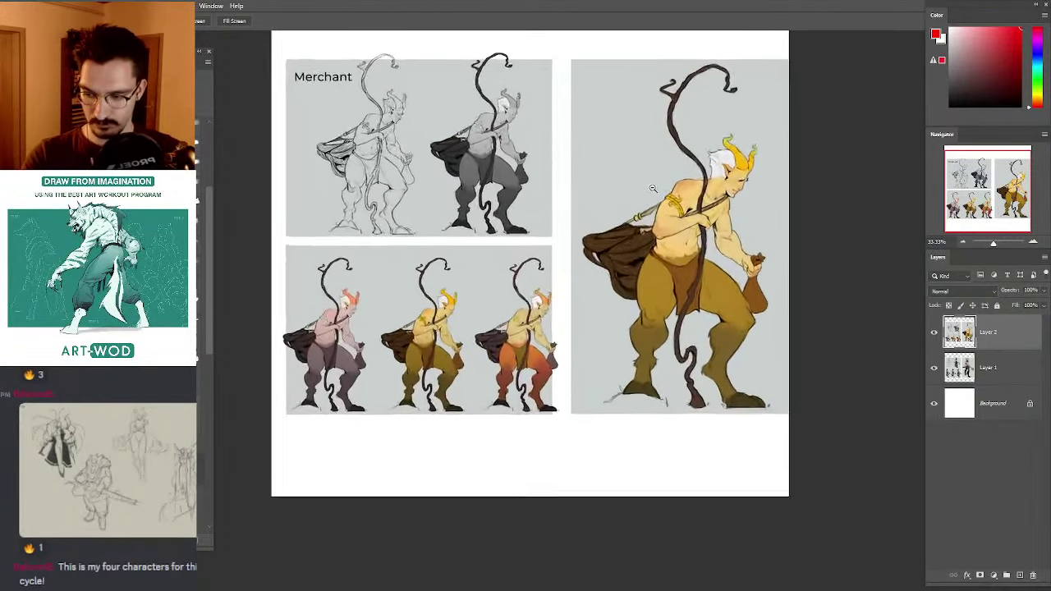
scroll(653, 188, "up", 3)
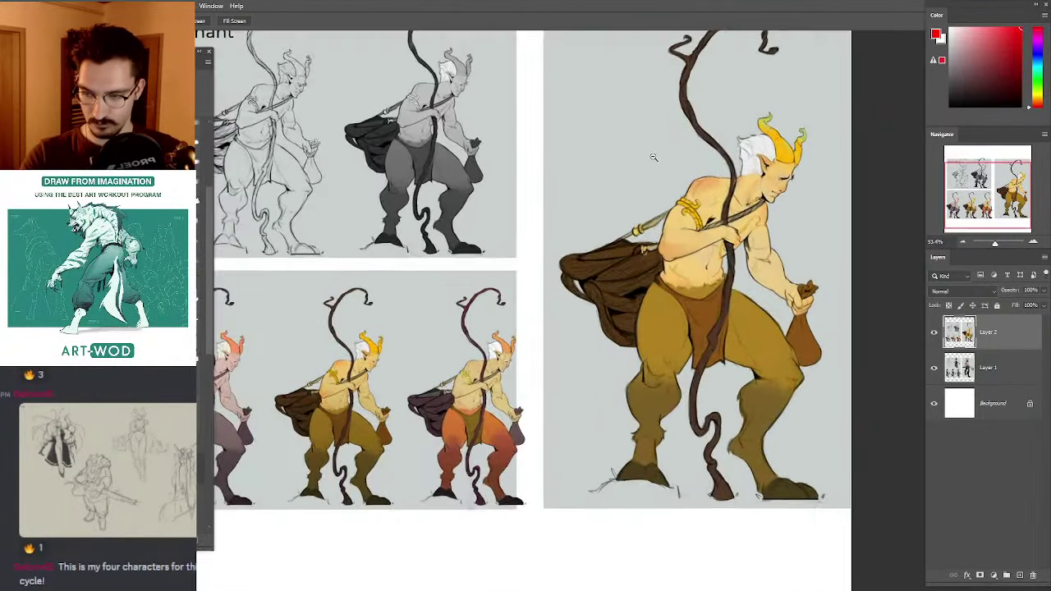
scroll(654, 157, "down", 2)
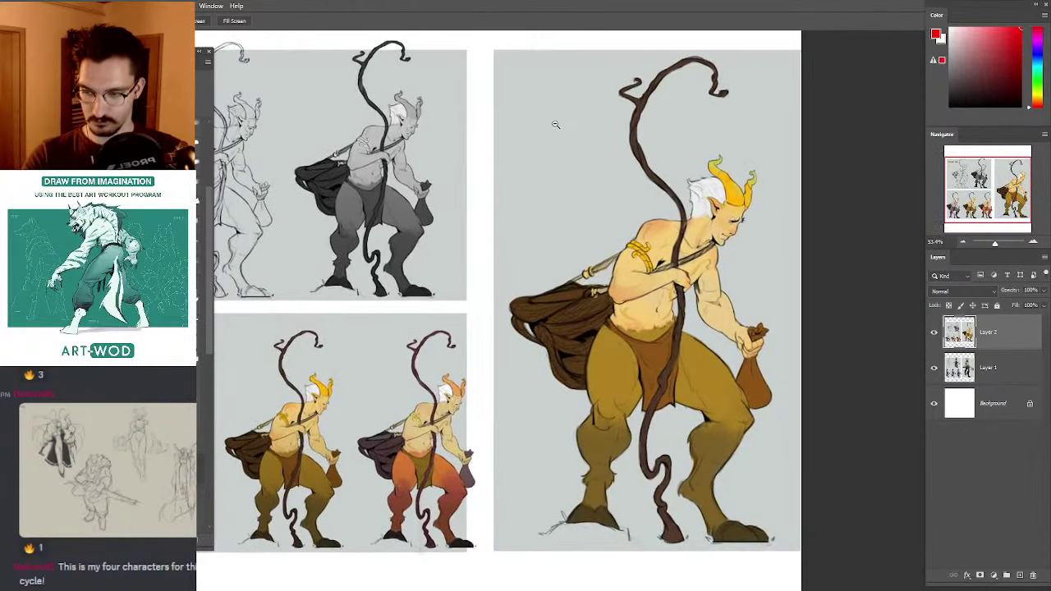
scroll(655, 137, "down", 3)
scroll(656, 198, "up", 1)
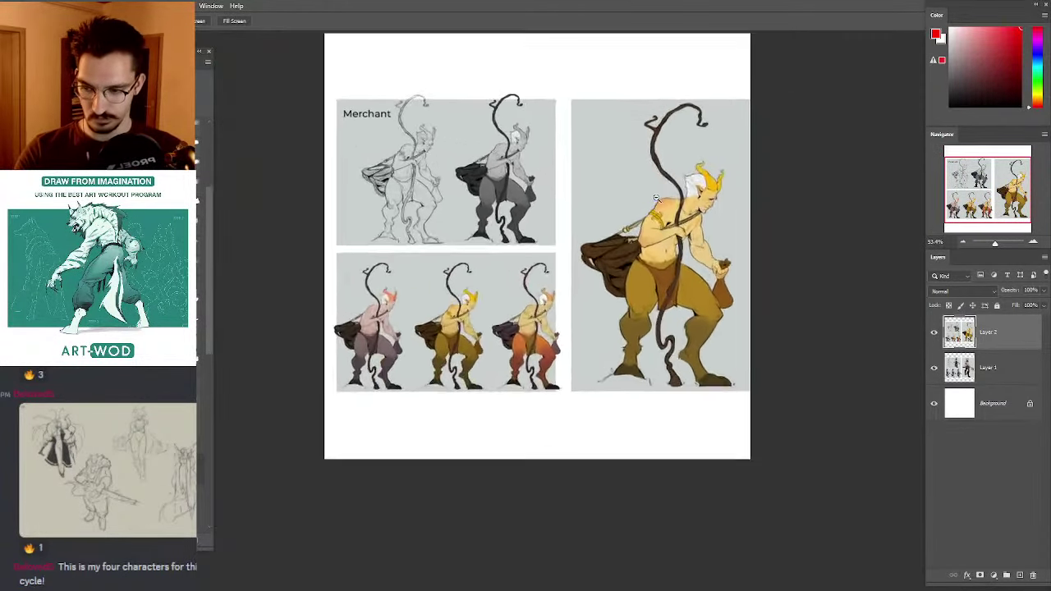
scroll(656, 198, "up", 2)
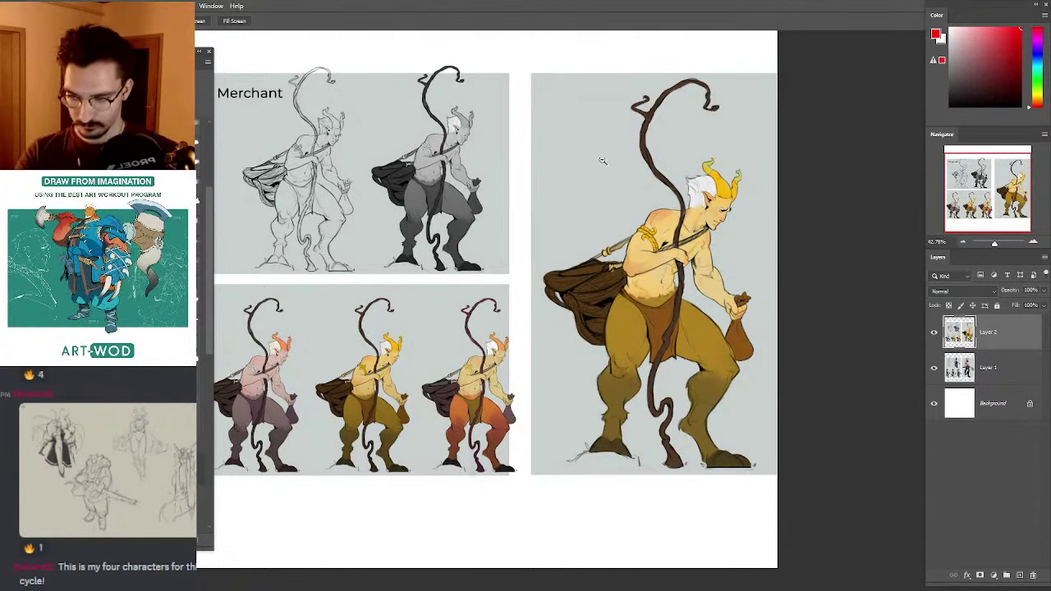
scroll(609, 158, "down", 1)
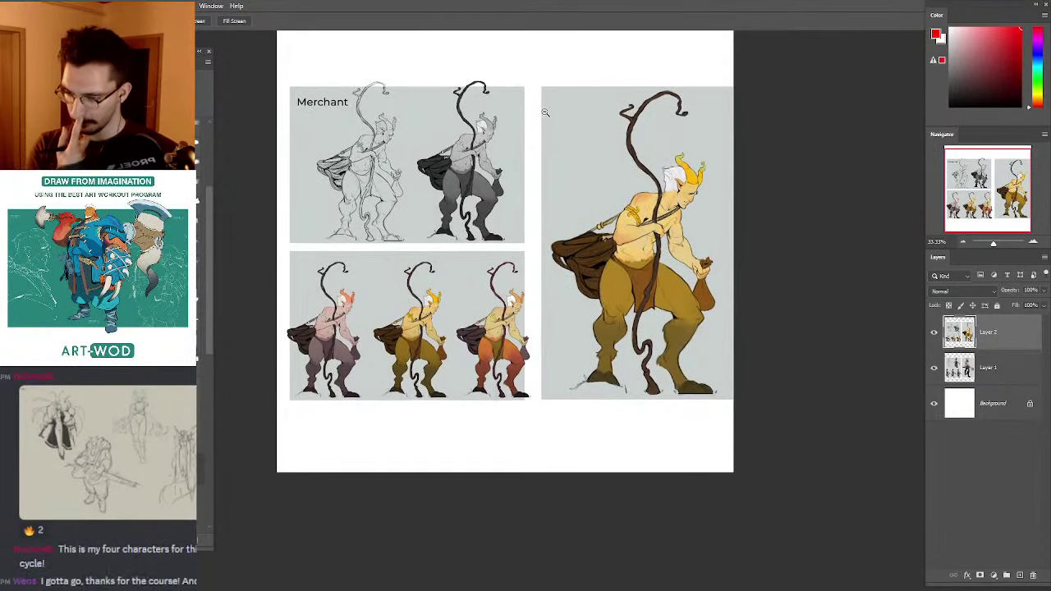
scroll(628, 205, "up", 2)
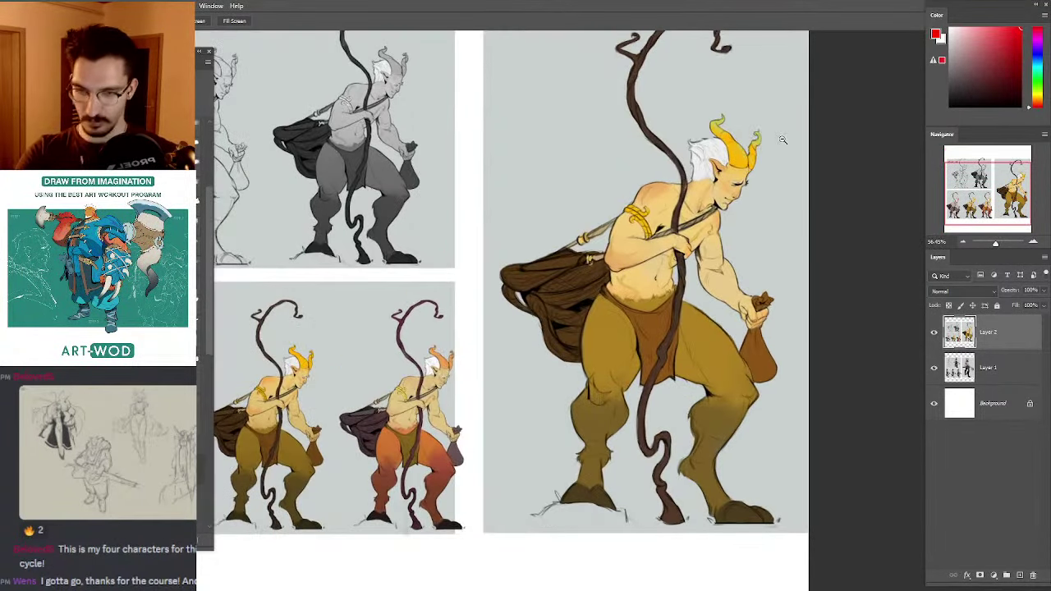
left_click_drag(616, 196, 597, 185)
Step: Brush trial red lines across the large Merchant figure's lower chest and torso beneath the staff hand, and undo them
left_click_drag(608, 187, 661, 205)
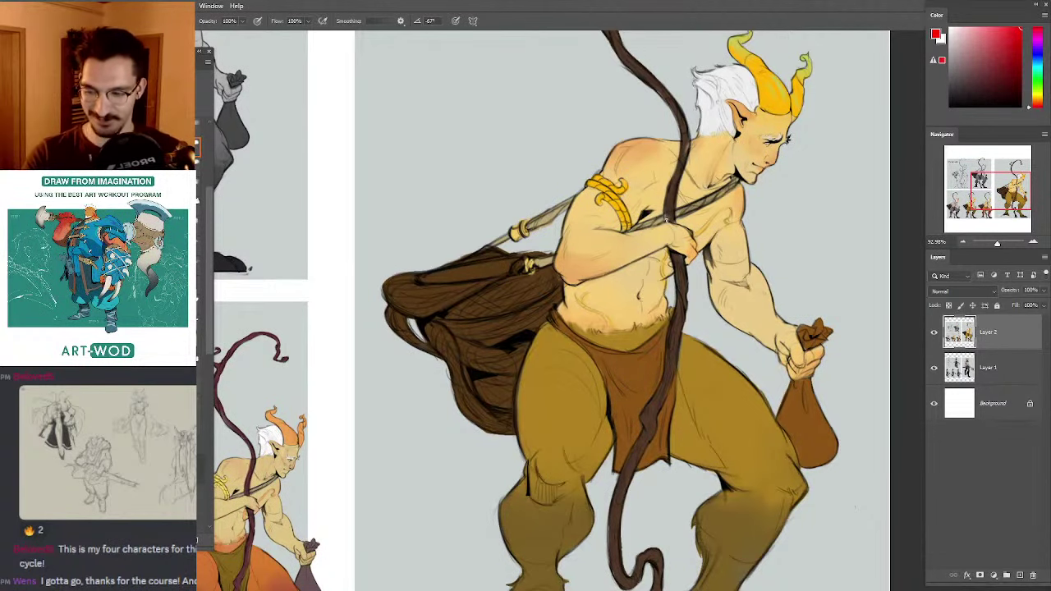
left_click_drag(662, 226, 693, 206)
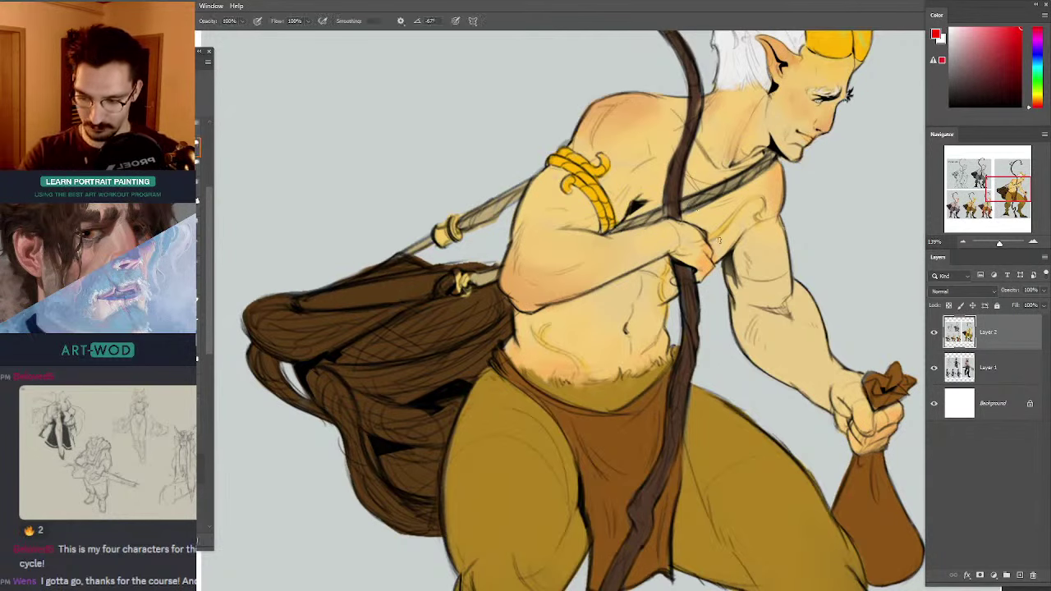
left_click_drag(744, 236, 661, 302)
key("ctrl+z")
key("ctrl+z")
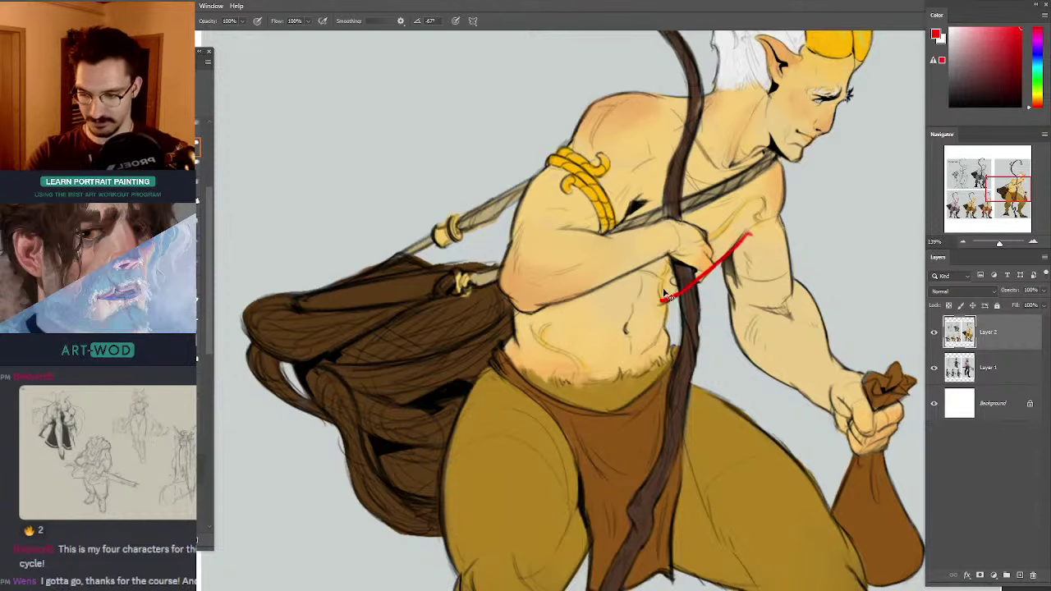
key("ctrl+z")
mouse_move(700, 283)
left_mouse_down()
mouse_move(718, 253)
mouse_move(693, 253)
mouse_move(683, 291)
mouse_move(721, 259)
mouse_move(683, 210)
mouse_move(693, 296)
mouse_move(718, 285)
mouse_move(699, 304)
mouse_move(705, 227)
mouse_move(576, 332)
left_mouse_up()
key("ctrl+z")
key("ctrl+z")
key("ctrl+z")
key("ctrl+z")
Step: Circle in red the spot where the large Merchant's staff, chest strap and hand meet, and undo each circle
key("z")
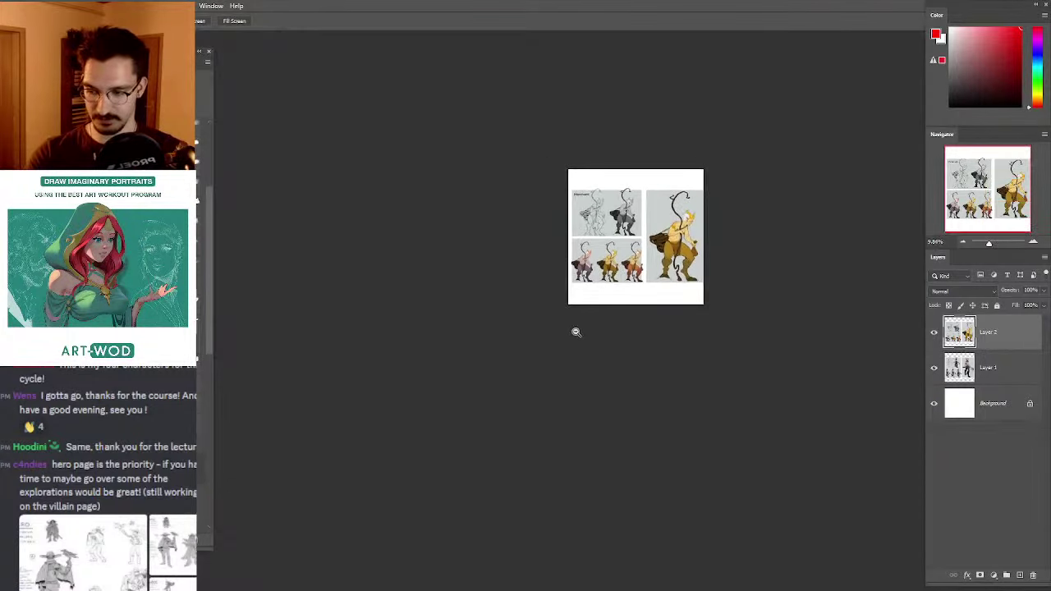
mouse_move(669, 228)
left_mouse_down()
mouse_move(758, 194)
mouse_move(716, 218)
left_mouse_up()
key("b")
key("z")
key("ctrl+z")
key("b")
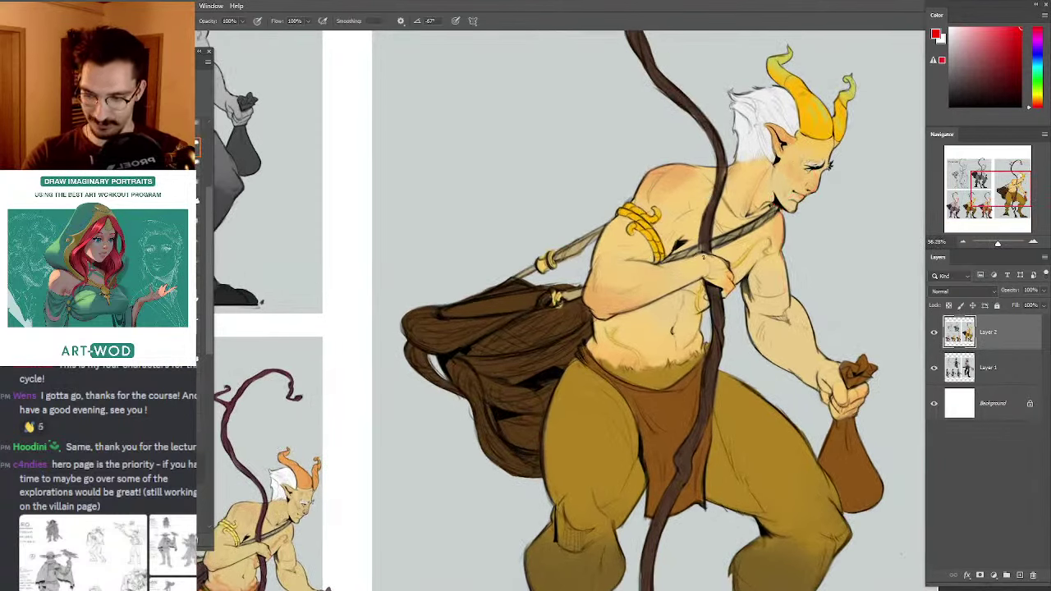
left_click_drag(711, 243, 714, 259)
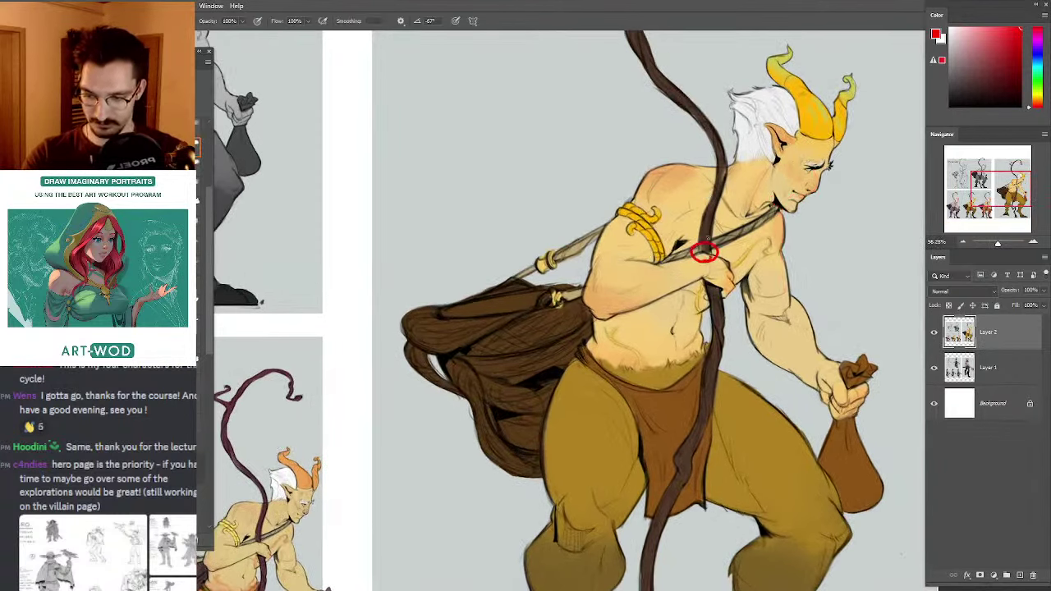
key("ctrl+z")
mouse_move(711, 243)
left_mouse_down()
mouse_move(716, 259)
mouse_move(712, 242)
left_mouse_up()
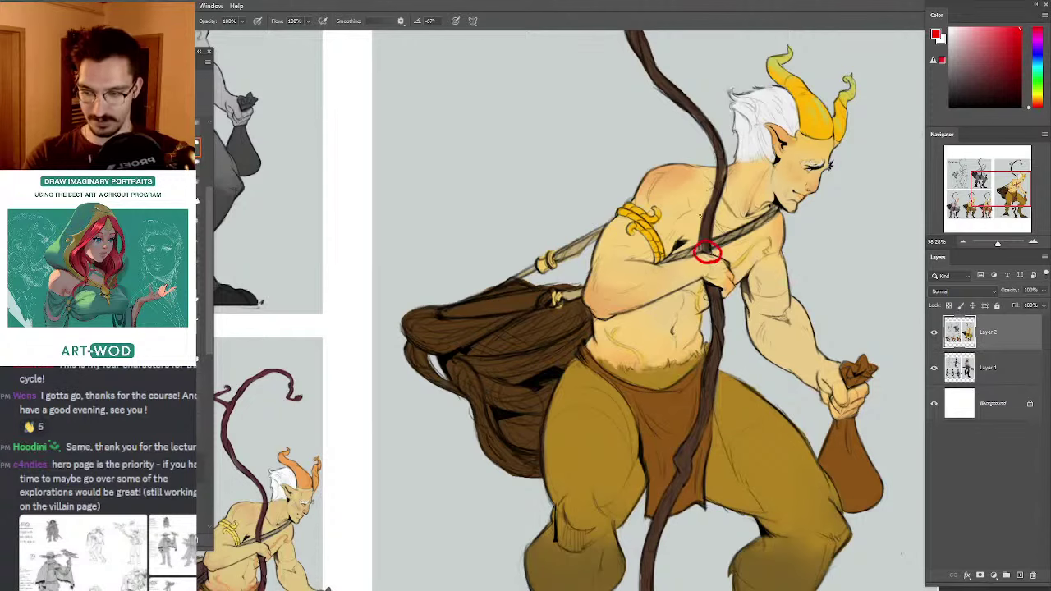
key("ctrl+z")
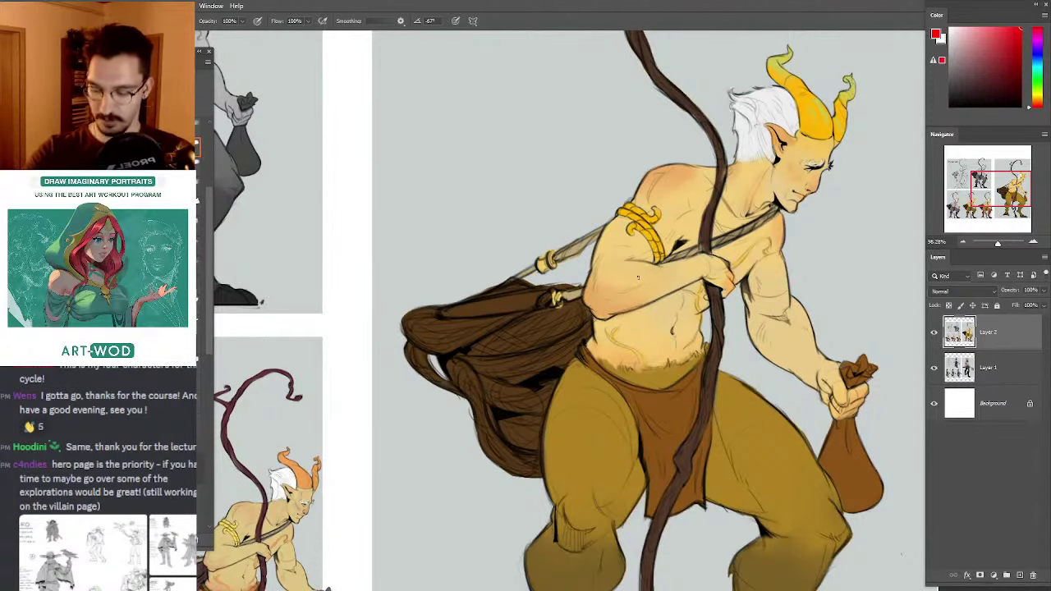
Step: Mark the chest strap and circle the staff arm's wrist and forearm in red, undoing each mark
mouse_move(703, 255)
left_mouse_down()
mouse_move(619, 260)
mouse_move(690, 254)
mouse_move(780, 201)
left_mouse_up()
key("ctrl+z")
key("ctrl+z")
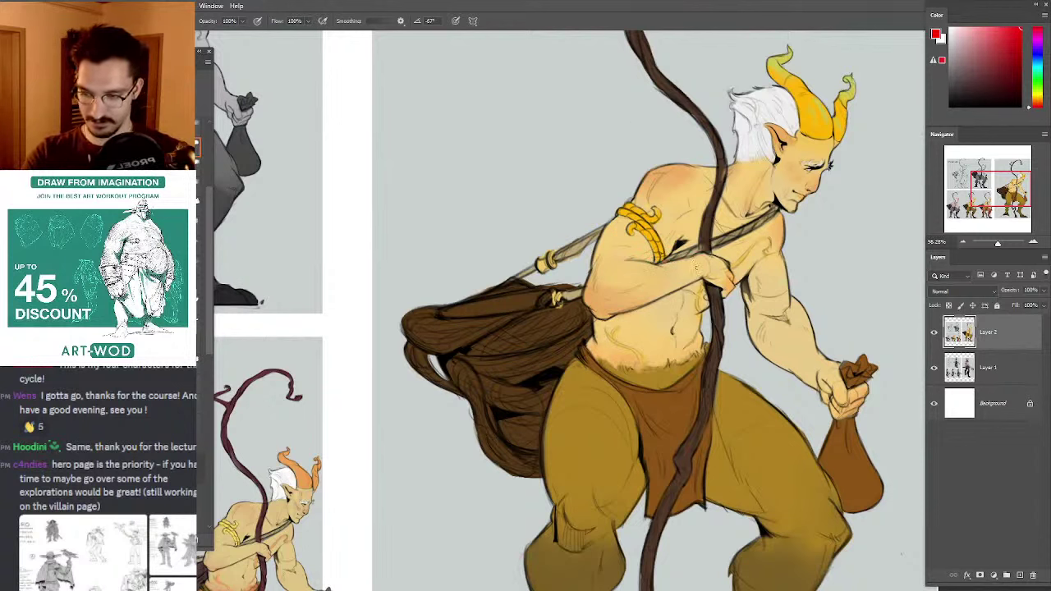
mouse_move(706, 261)
left_mouse_down()
mouse_move(663, 290)
mouse_move(707, 281)
left_mouse_up()
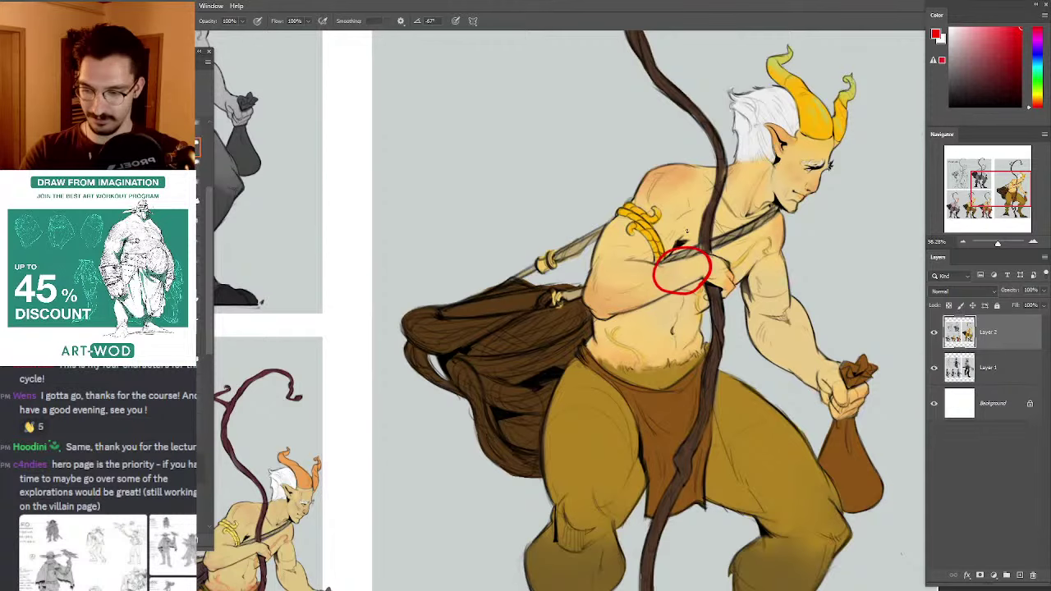
key("ctrl+z")
mouse_move(684, 255)
left_mouse_down()
mouse_move(720, 240)
mouse_move(691, 245)
left_mouse_up()
key("ctrl+z")
key("ctrl+z")
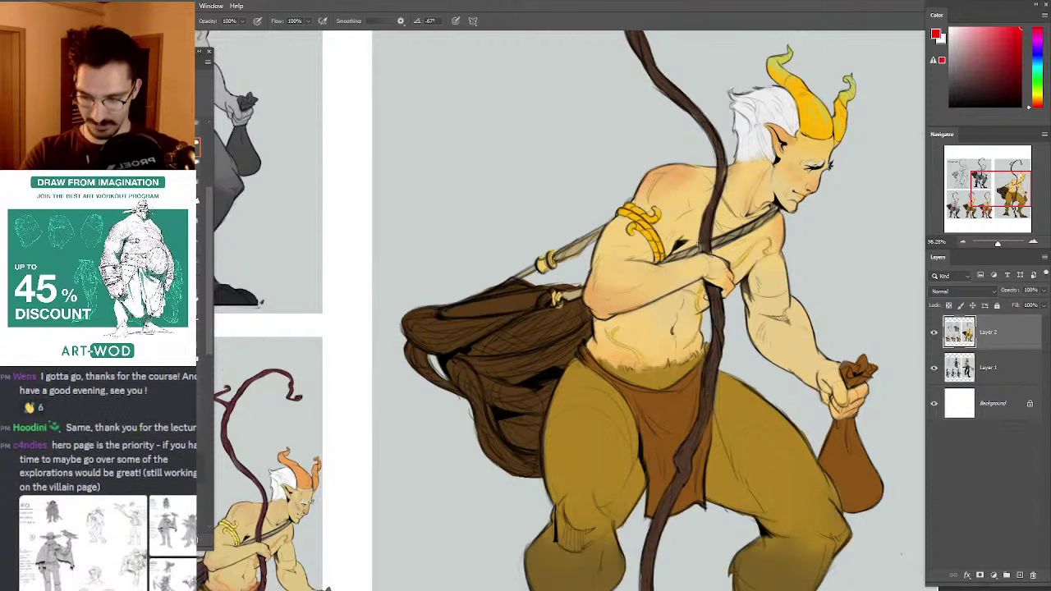
Step: Trace the staff above the gripping hand and the strap's contact with the wrist in red, undoing each stroke
left_click_drag(707, 250, 718, 138)
key("ctrl+z")
left_click_drag(706, 250, 719, 137)
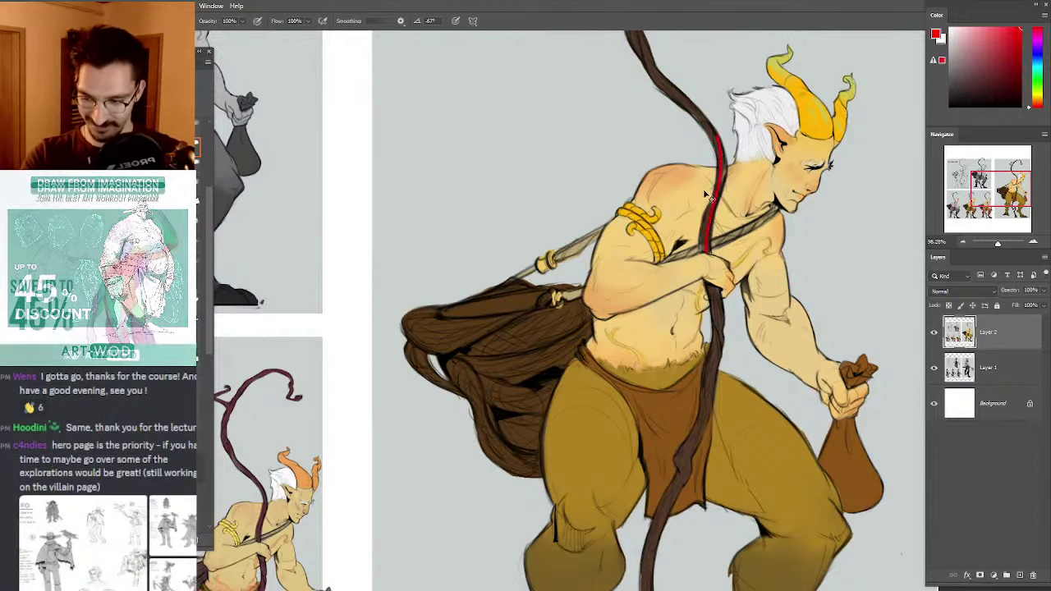
key("ctrl+z")
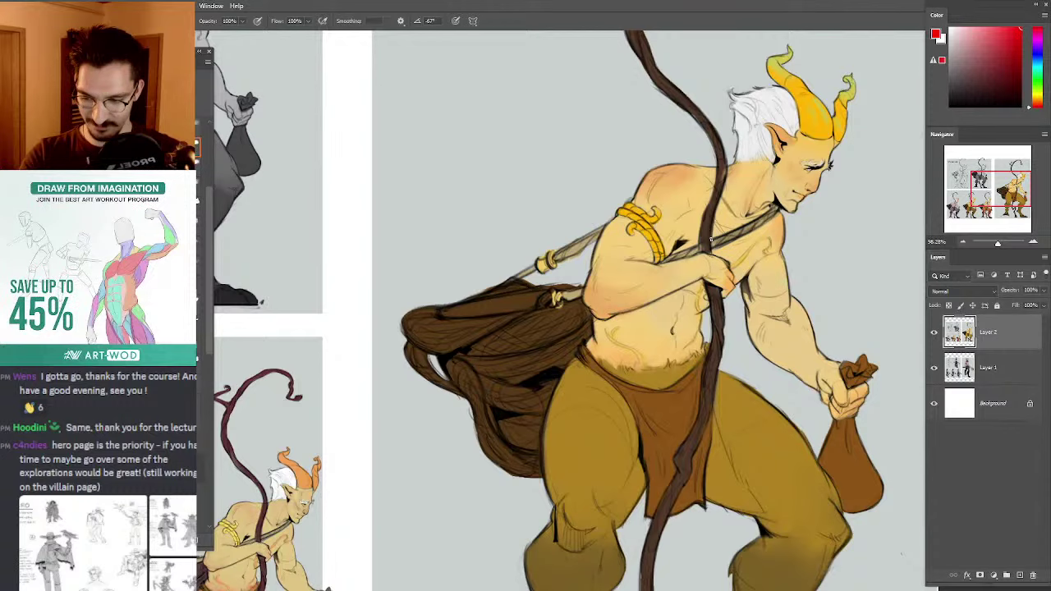
mouse_move(703, 251)
left_mouse_down()
mouse_move(671, 259)
mouse_move(702, 251)
left_mouse_up()
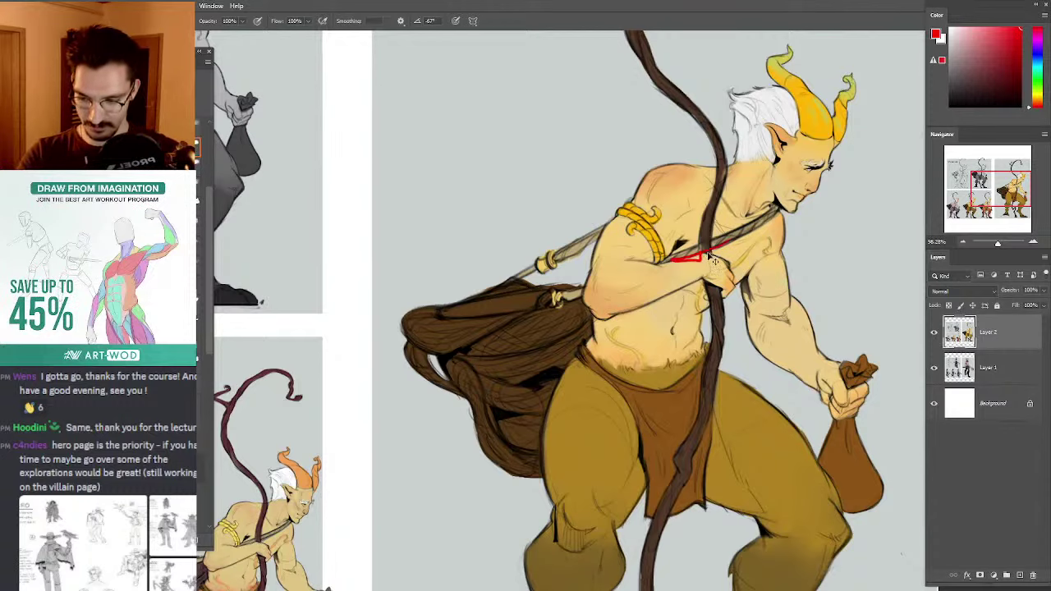
key("ctrl+z")
Step: Circle the crossing of staff and strap again, brush another mark near the forearm, and undo the red marks
mouse_move(702, 239)
left_mouse_down()
mouse_move(697, 249)
mouse_move(713, 256)
left_mouse_up()
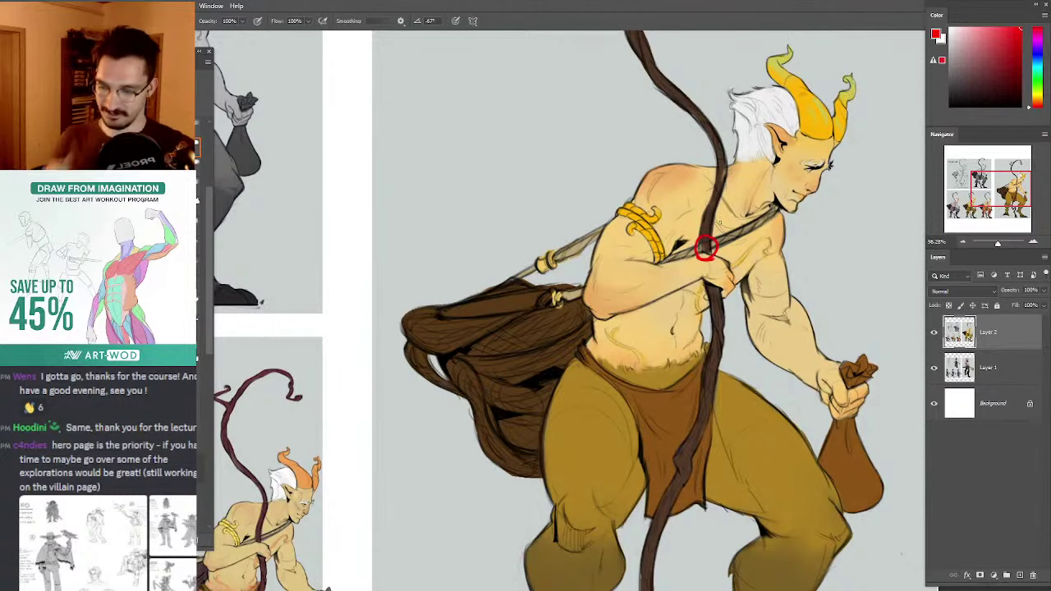
mouse_move(690, 197)
left_mouse_down()
mouse_move(637, 205)
mouse_move(677, 211)
left_mouse_up()
key("ctrl+z")
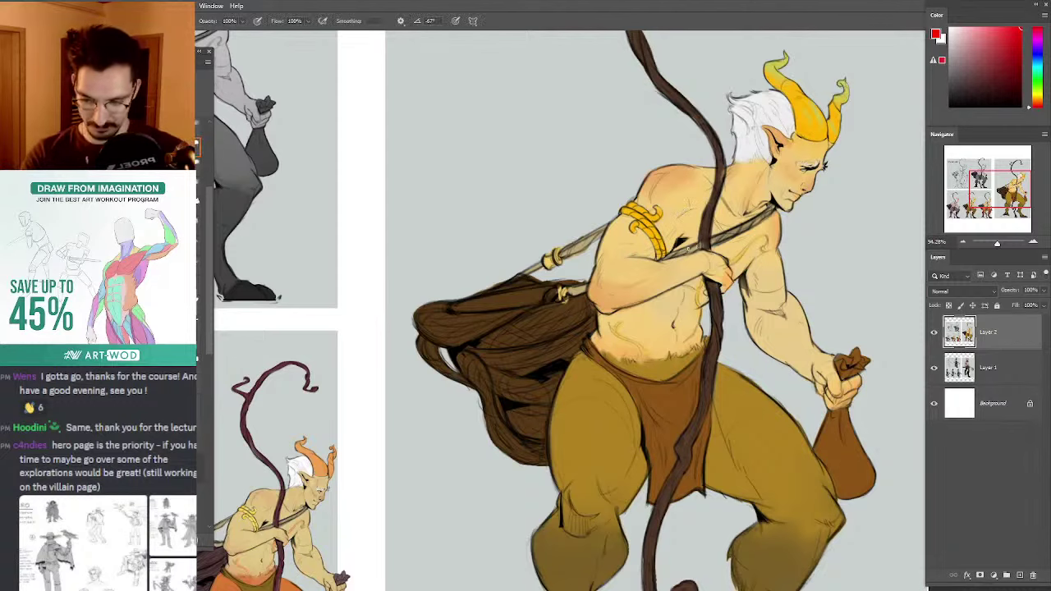
mouse_move(671, 264)
left_mouse_down()
mouse_move(676, 230)
mouse_move(678, 240)
left_mouse_up()
key("ctrl+z")
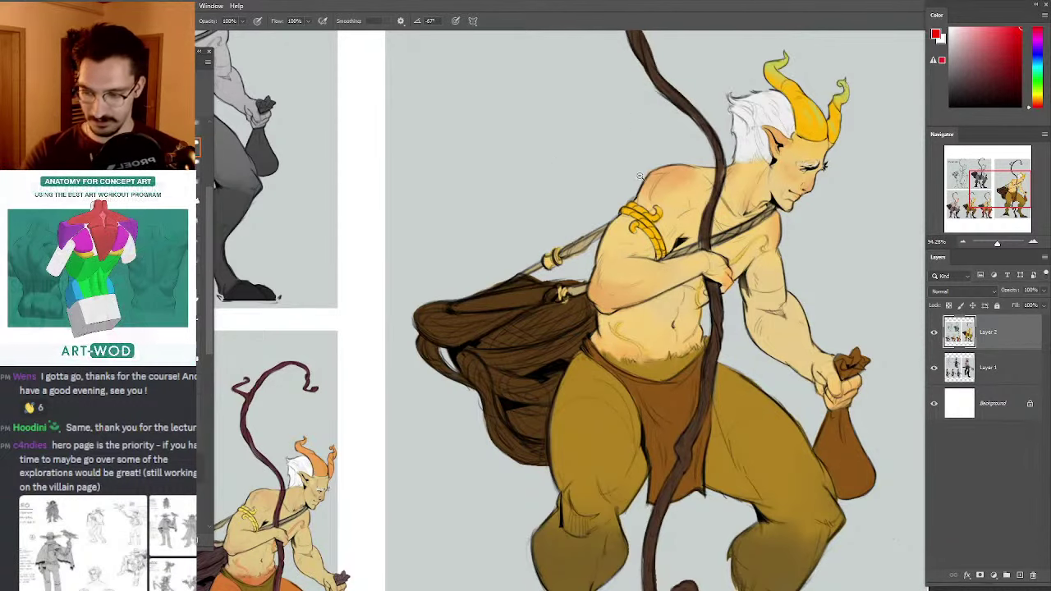
Step: Bring the large coloured Merchant figure into view from horns to feet
key("h")
left_click_drag(551, 160, 624, 188)
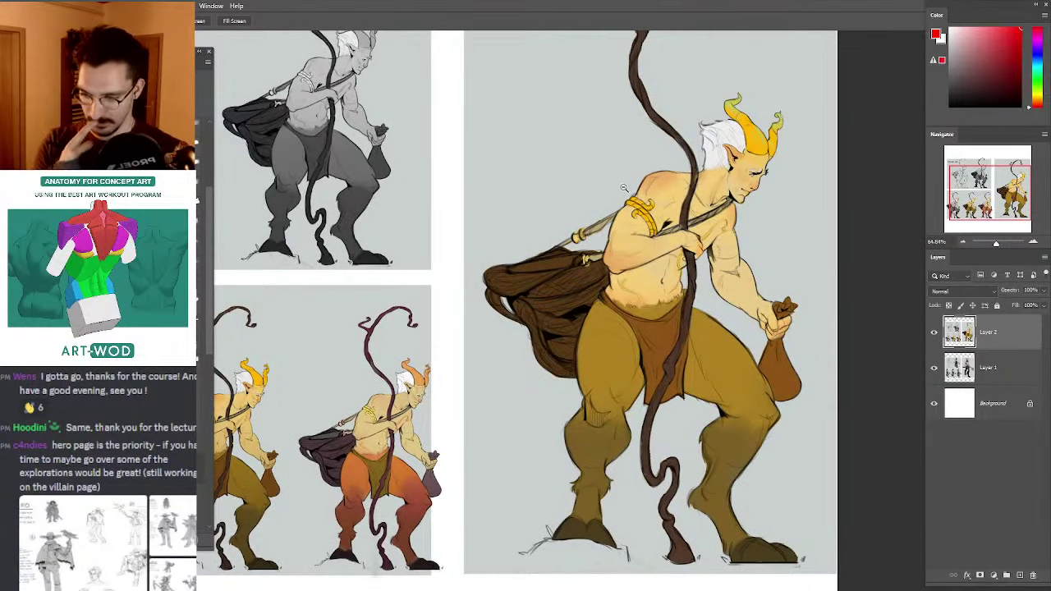
left_click_drag(622, 235, 634, 211)
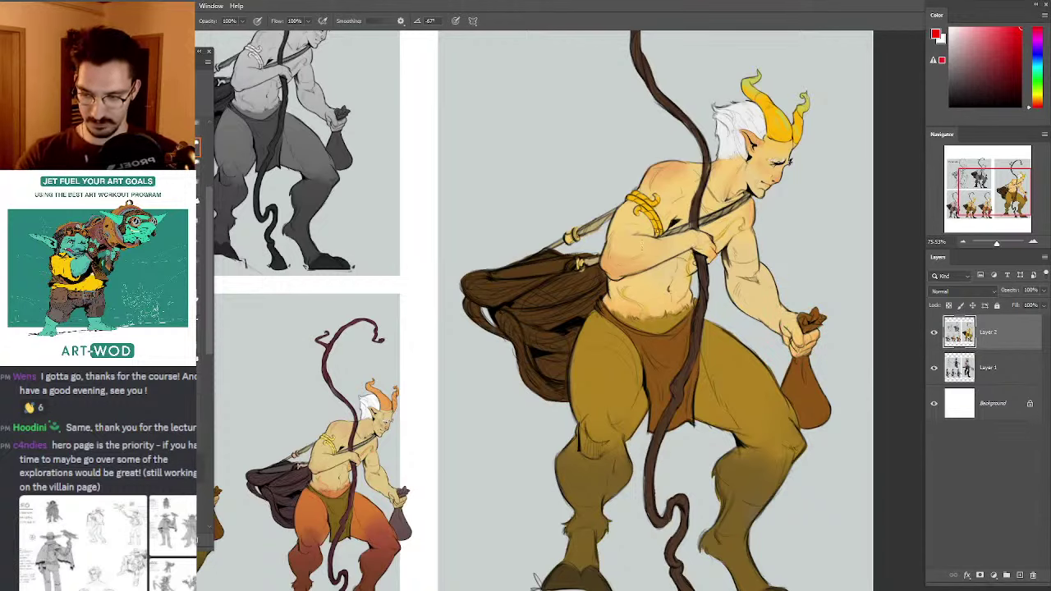
Step: Mark the staff-gripping hand and the area beneath its forearm in red, undoing each mark
left_click_drag(609, 184, 559, 162)
left_click_drag(706, 232, 700, 238)
key("ctrl+z")
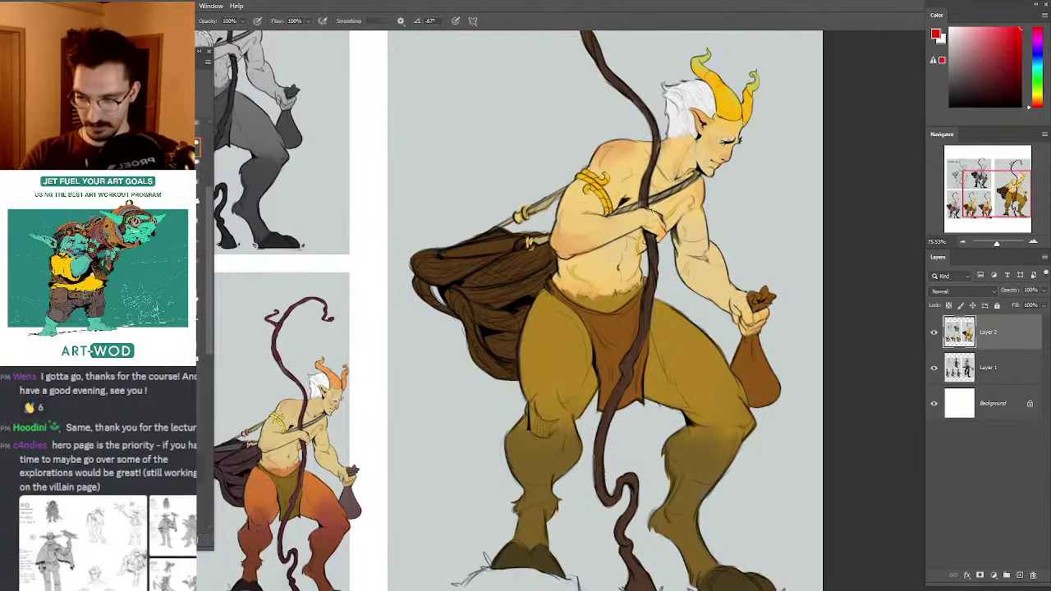
mouse_move(559, 163)
left_mouse_down()
mouse_move(601, 215)
mouse_move(517, 217)
mouse_move(573, 216)
left_mouse_up()
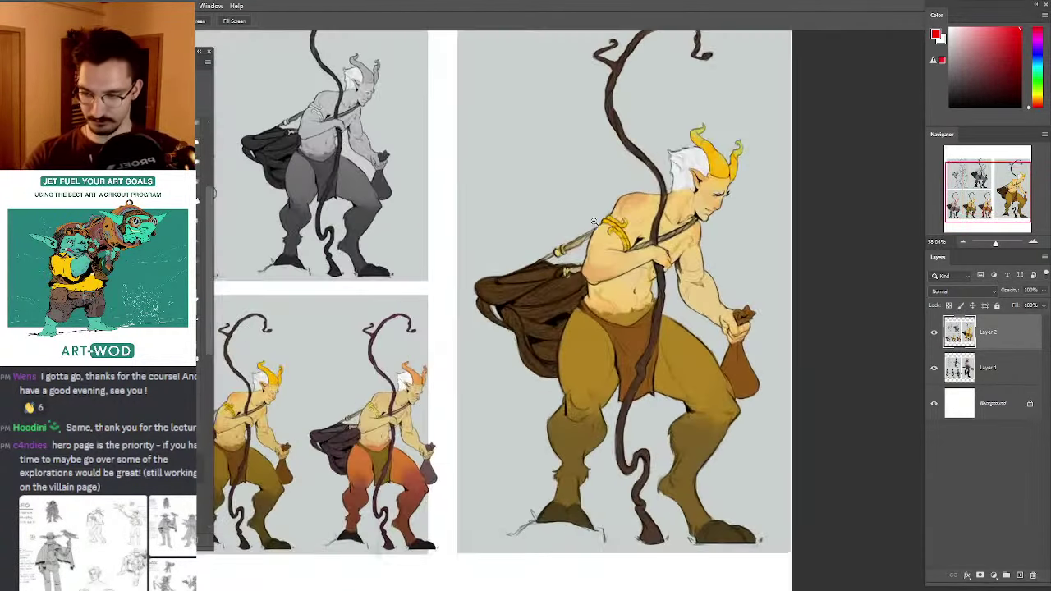
left_click_drag(587, 281, 650, 279)
key("ctrl+z")
Step: Draw a straight red line between the gripping hand and the staff's foot, and undo it
mouse_move(526, 230)
left_mouse_down()
mouse_move(535, 182)
mouse_move(547, 174)
left_mouse_up()
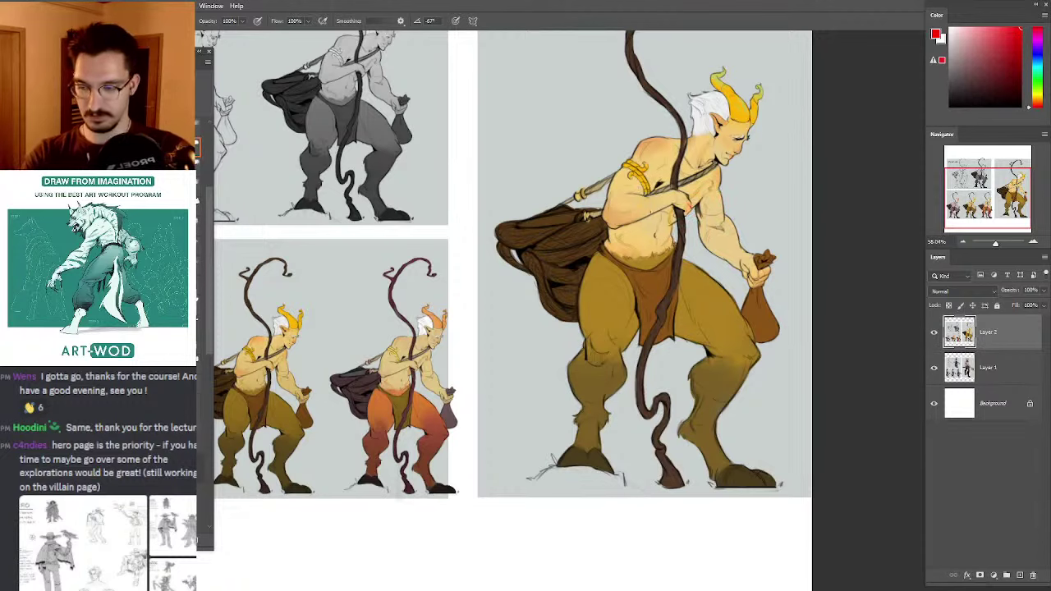
mouse_move(697, 299)
left_mouse_down()
mouse_move(622, 207)
mouse_move(621, 188)
mouse_move(671, 243)
mouse_move(677, 445)
mouse_move(673, 154)
left_mouse_up()
key("ctrl+z")
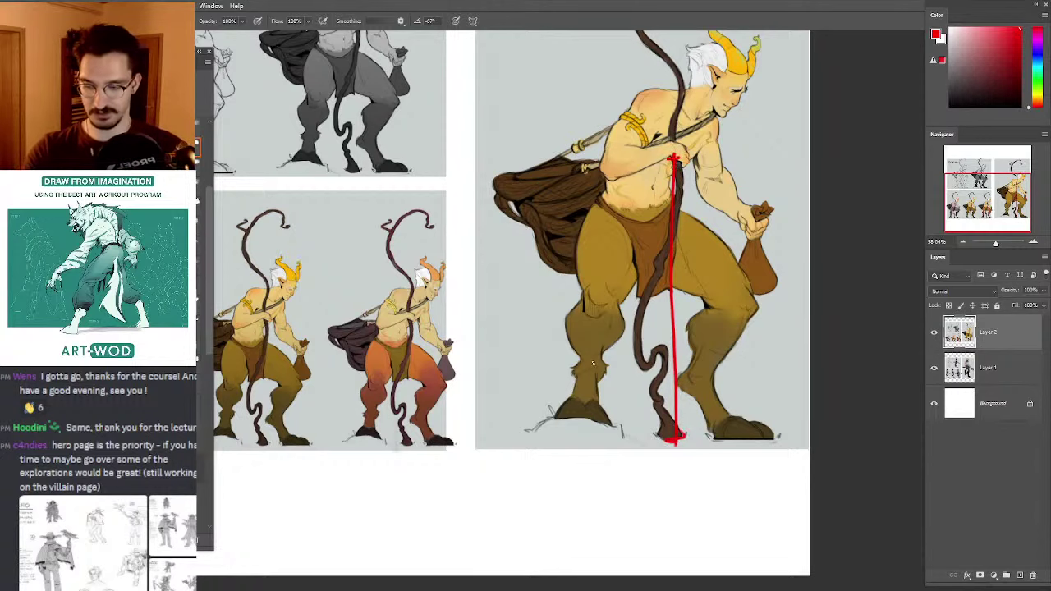
mouse_move(649, 139)
left_mouse_down()
mouse_move(641, 234)
mouse_move(606, 305)
mouse_move(665, 291)
mouse_move(678, 267)
mouse_move(784, 316)
mouse_move(771, 132)
mouse_move(589, 228)
left_mouse_up()
key("ctrl+z")
Step: Lasso the large figure's upper body, copy it to a new layer, and enlarge and reposition the copy
key("l")
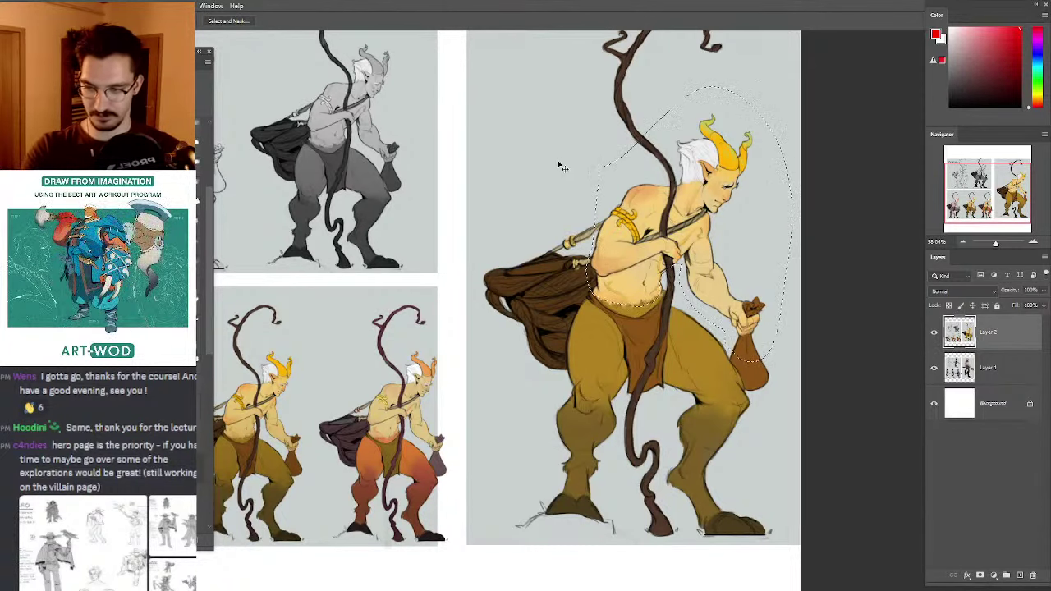
key("ctrl+j")
key("ctrl+t")
left_click_drag(583, 89, 570, 69)
key("Return")
left_click_drag(575, 140, 579, 142, "ctrl")
Step: Adjust the scale and position of the copied upper body over the legs until the torso is noticeably larger
key("ctrl+t")
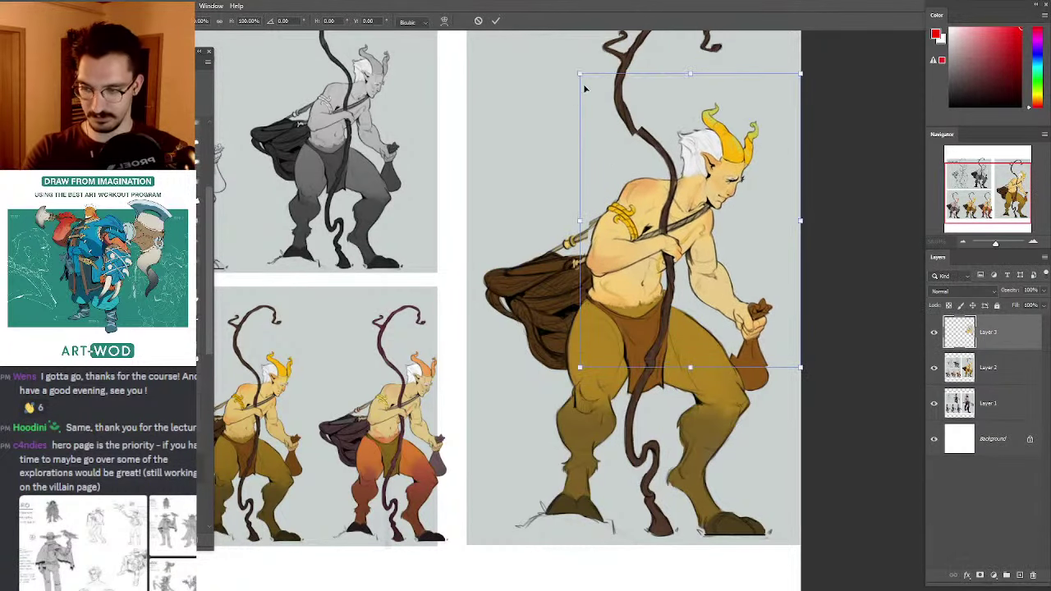
left_click_drag(582, 74, 570, 125)
key("Return")
left_click_drag(566, 126, 576, 132, "ctrl")
key("ctrl+t")
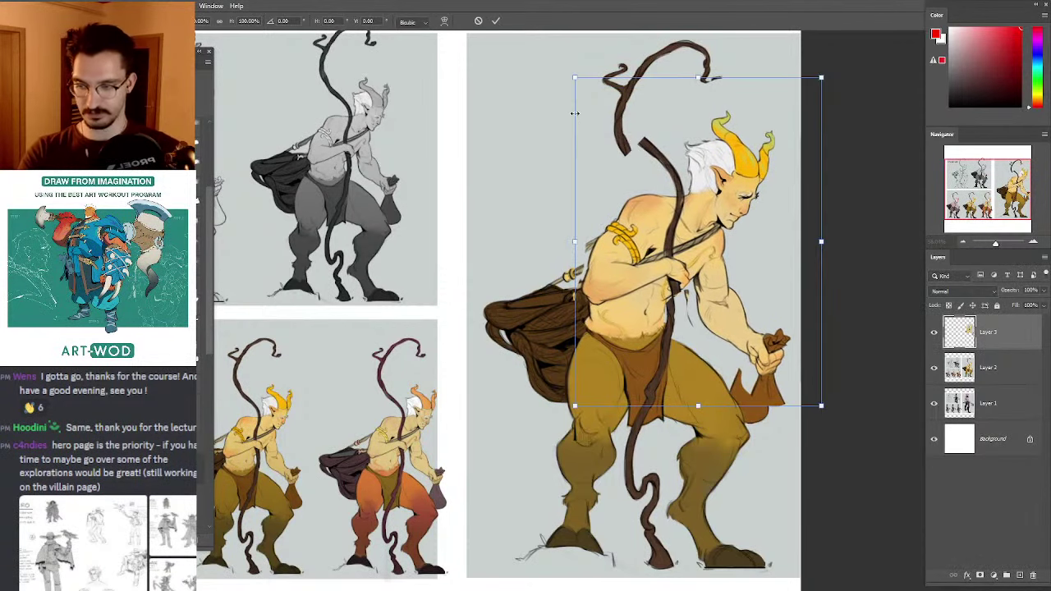
left_click_drag(575, 79, 580, 87)
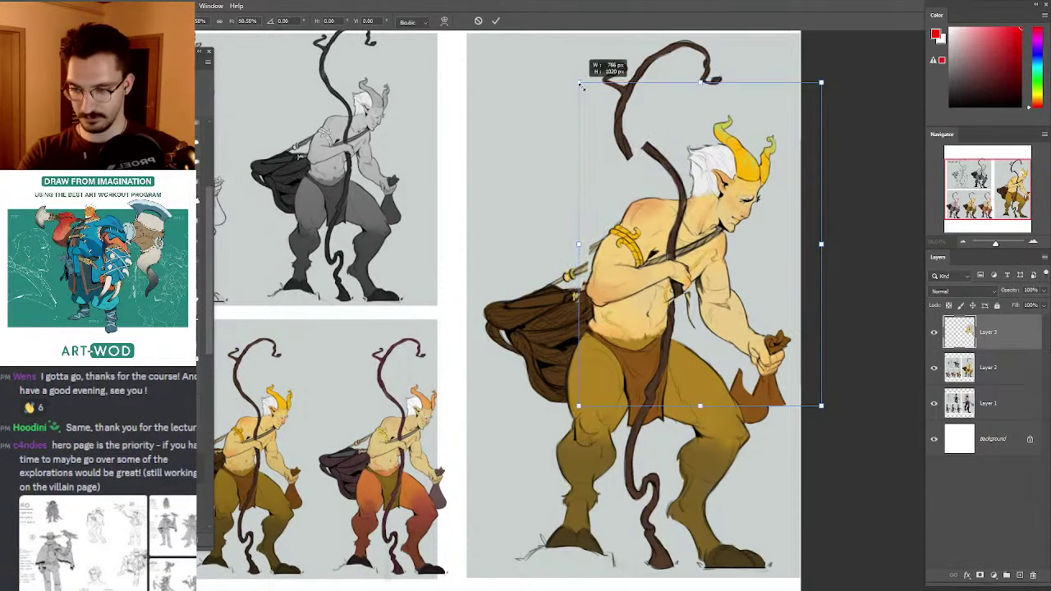
key("Return")
Step: Compare the enlarged upper body with the rest of the sheet, and undo the enlarged copy
left_click_drag(617, 149, 573, 177, "ctrl")
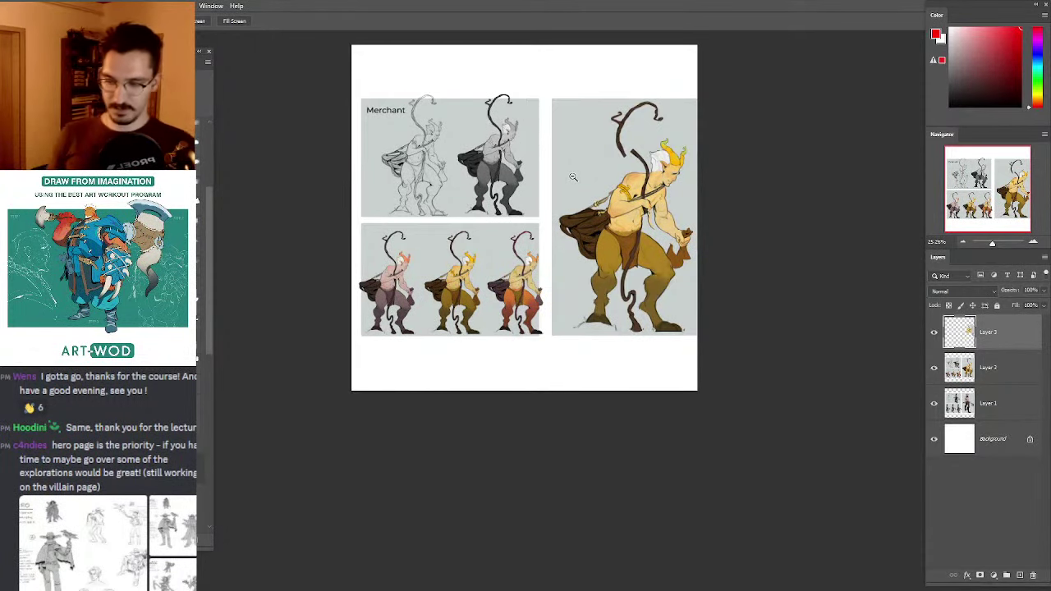
left_click(589, 144)
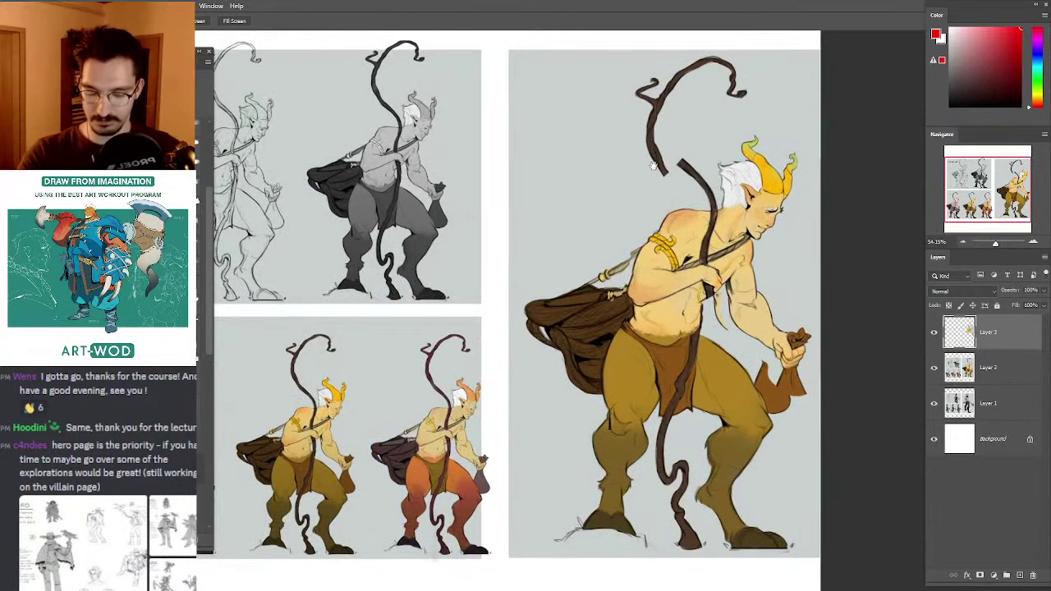
left_click_drag(653, 165, 607, 145)
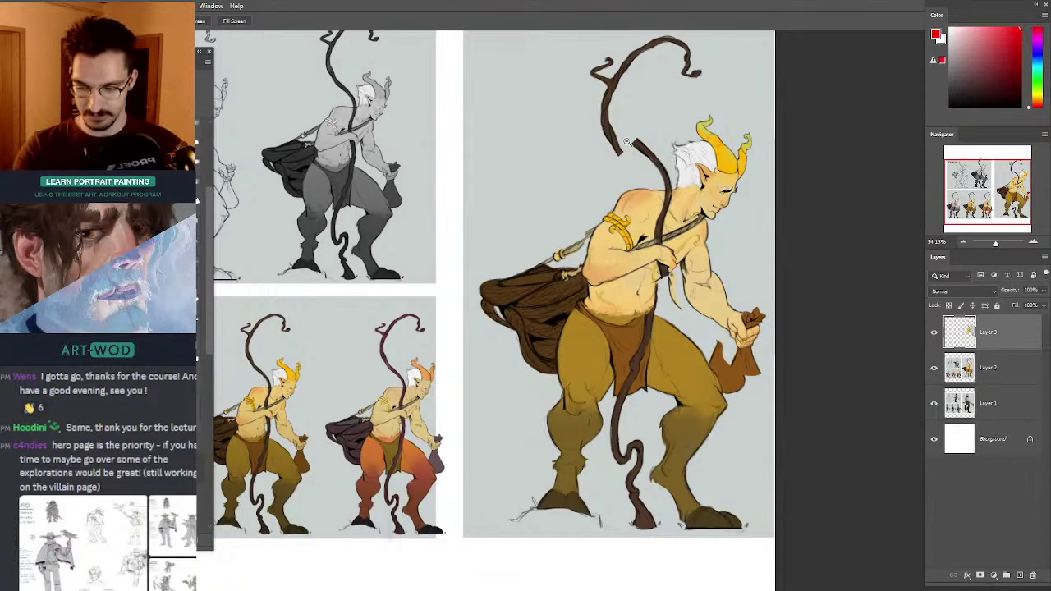
left_click_drag(593, 205, 589, 203)
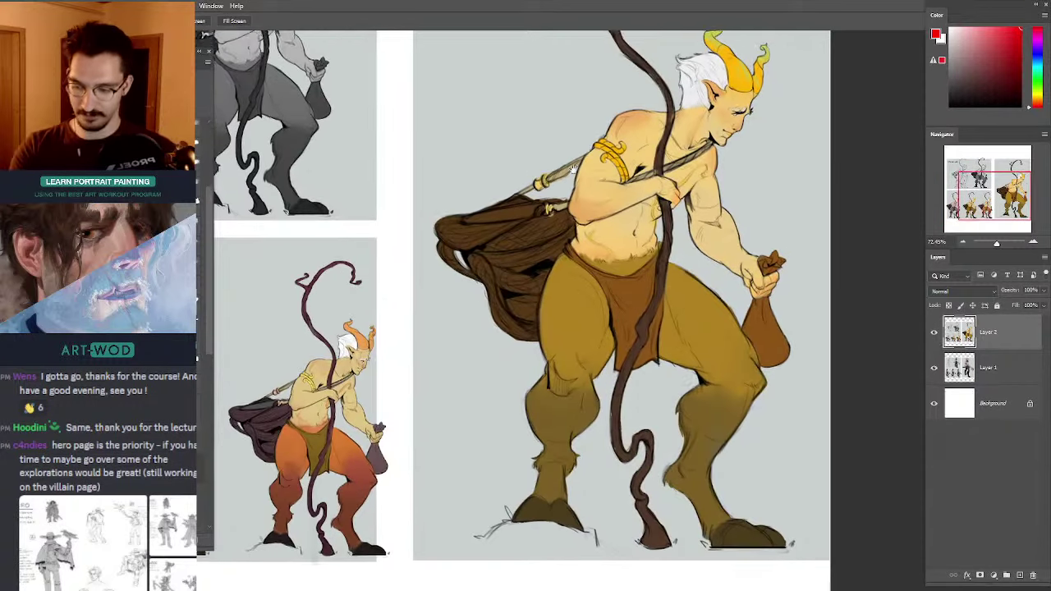
left_click_drag(747, 358, 746, 352)
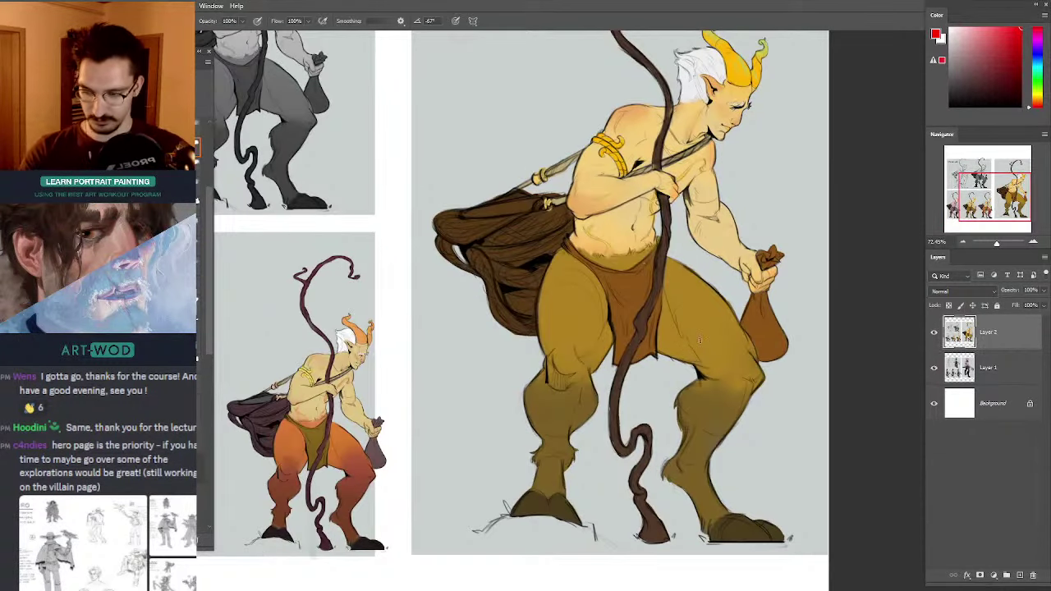
left_click_drag(597, 214, 589, 207)
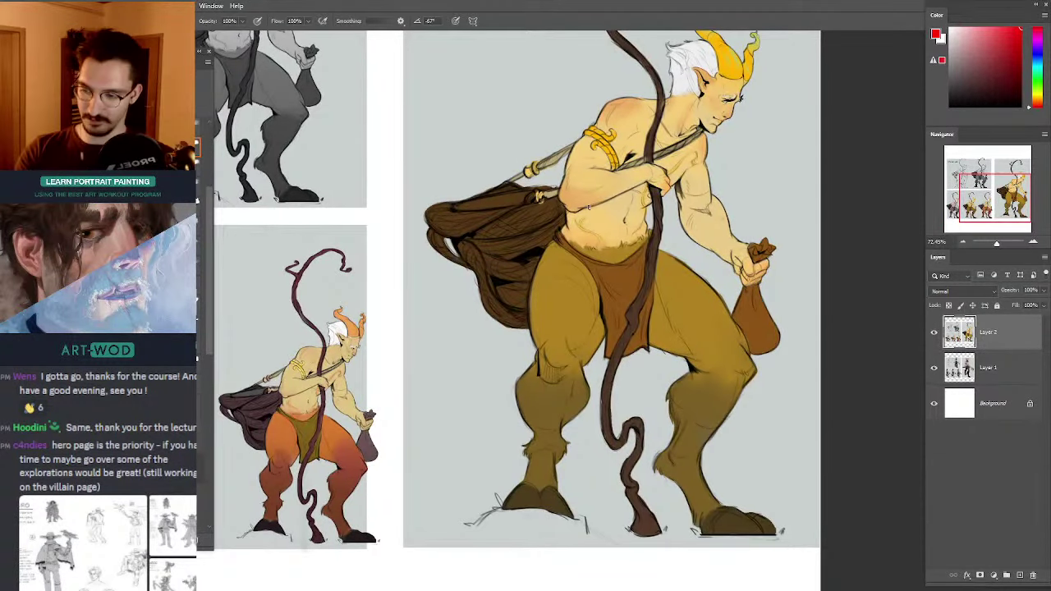
Step: Lasso the large figure's legs, enlarge them and move them into place under the torso
left_click_drag(653, 193, 612, 197)
key("l")
mouse_move(574, 286)
left_mouse_down()
mouse_move(614, 233)
mouse_move(681, 236)
mouse_move(724, 364)
mouse_move(540, 297)
left_mouse_up()
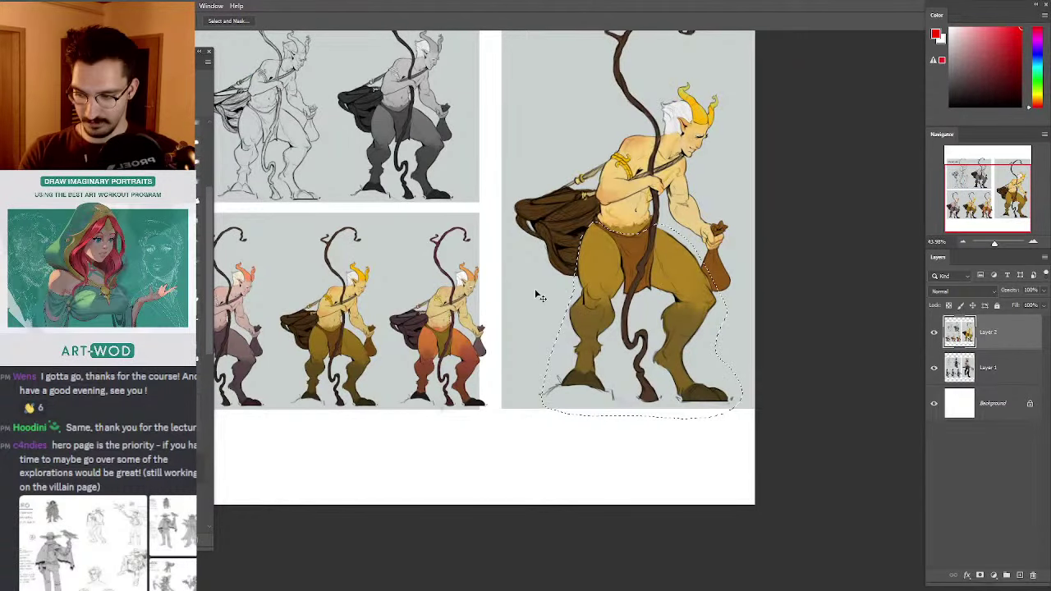
key("ctrl+t")
left_click_drag(541, 419, 519, 438)
key("Return")
left_click_drag(523, 329, 535, 325)
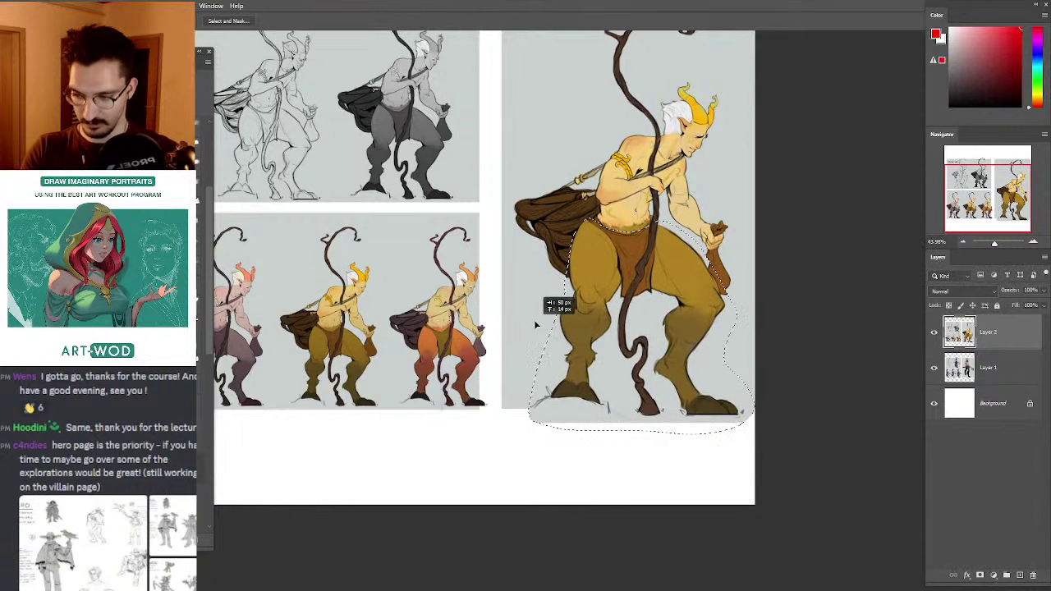
Step: Deselect the legs and brush a dark brown oval around the figure's hips and thighs
key("ctrl+d")
key("b")
left_click(683, 224, "alt")
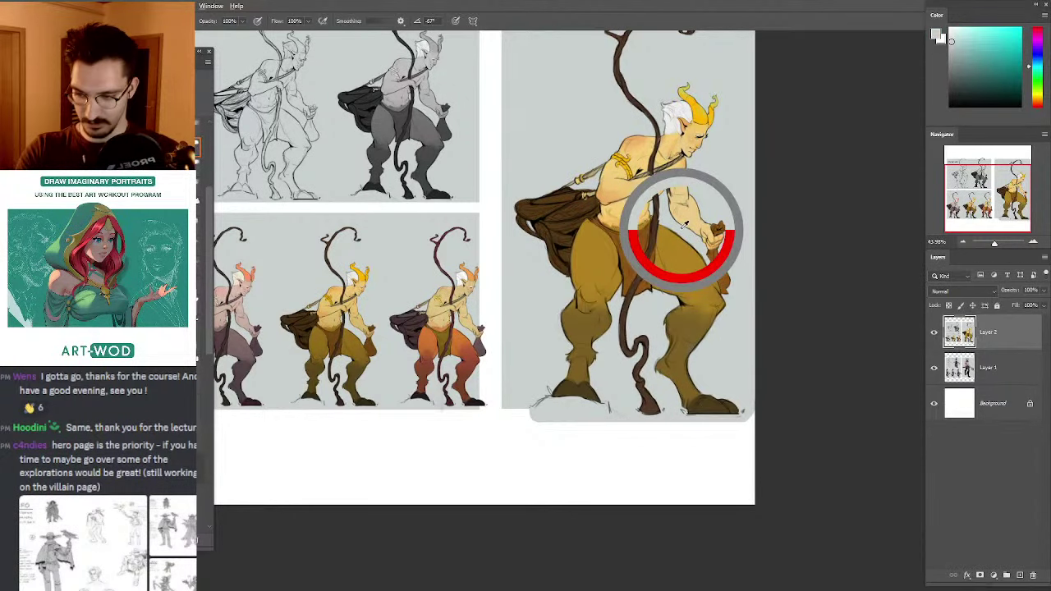
left_click(578, 215, "alt")
left_click_drag(587, 220, 574, 246)
mouse_move(599, 199)
left_mouse_down()
mouse_move(513, 200)
mouse_move(582, 199)
left_mouse_up()
left_click_drag(645, 197, 655, 285)
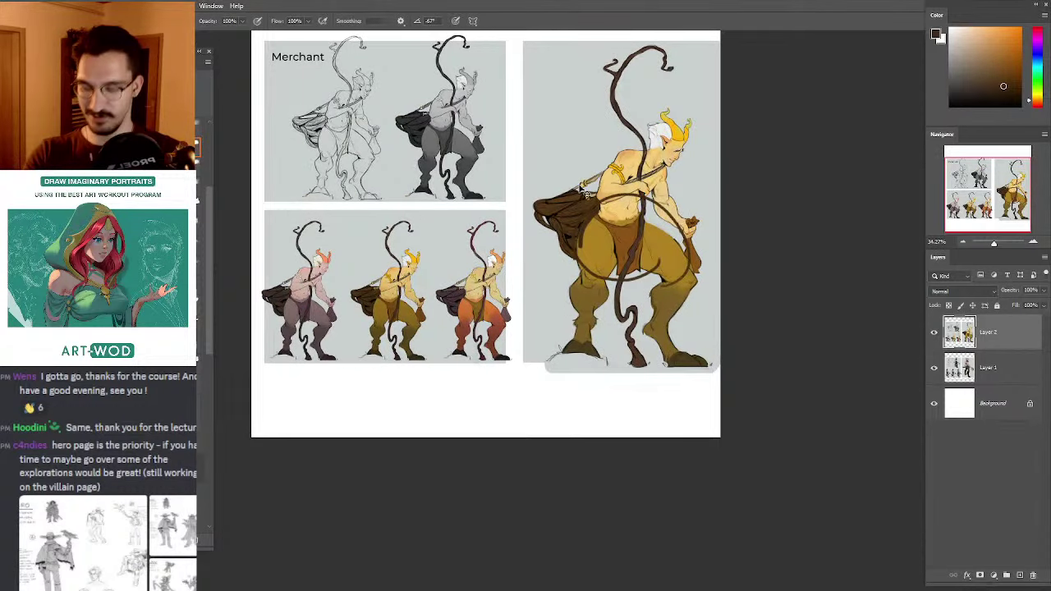
Step: Undo the leg enlargement and oval, and paint olive fur bulk onto the upper calf of the leg beneath the pouch
scroll(651, 264, "up", 2)
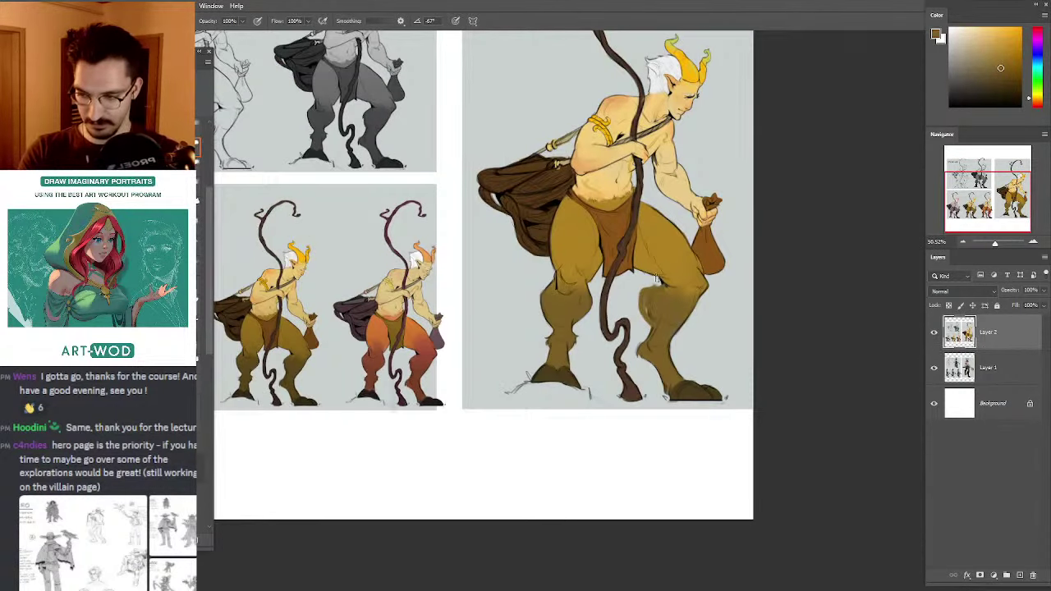
key("l")
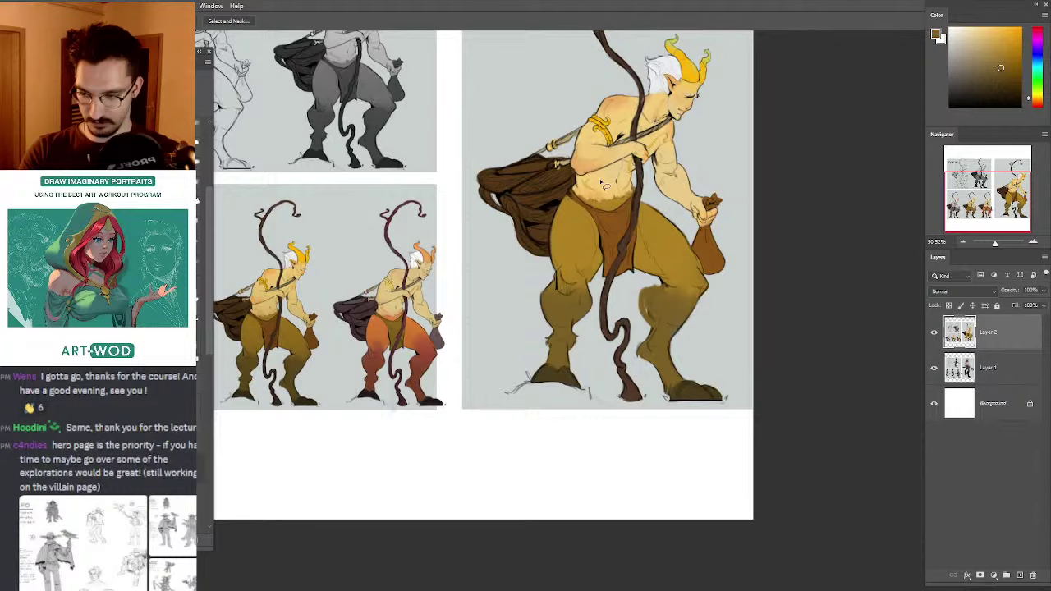
left_click_drag(506, 180, 525, 214)
left_click_drag(607, 253, 588, 237)
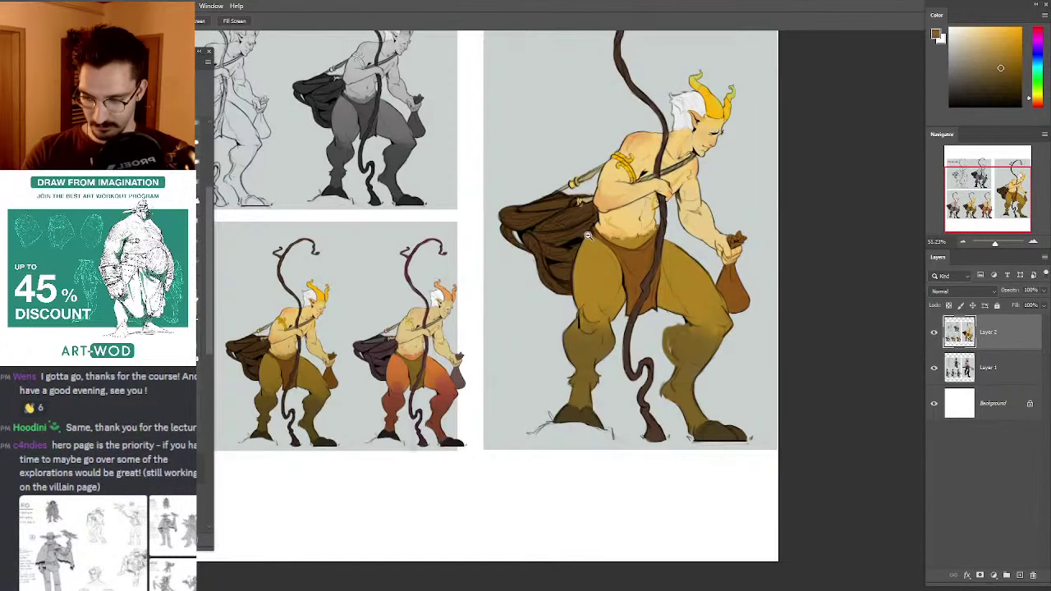
Step: Brush olive arcs near the pouch hand and around the horns, undoing each stroke
key("b")
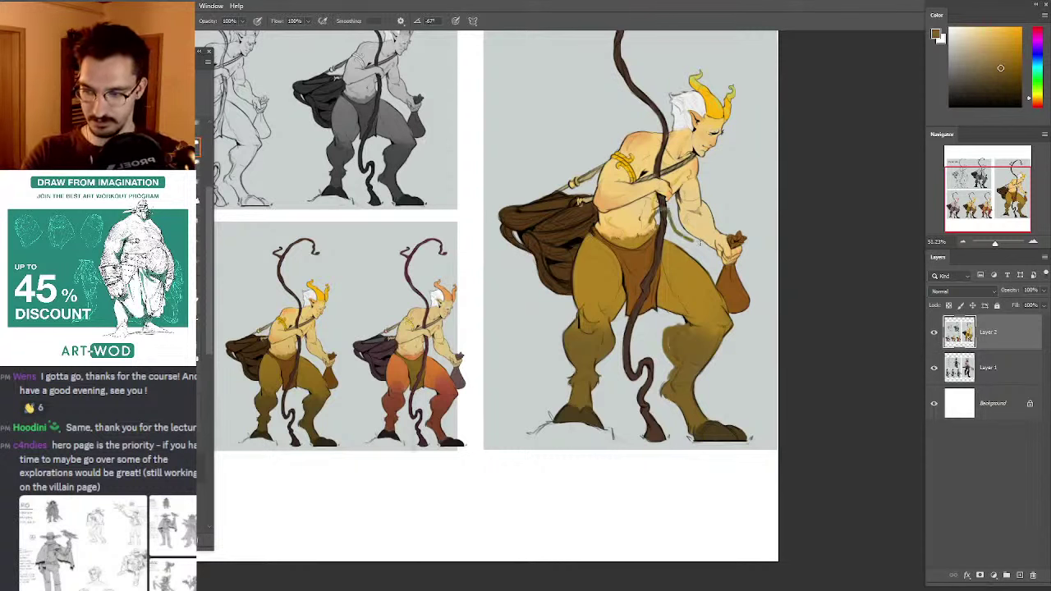
mouse_move(737, 239)
left_mouse_down()
mouse_move(743, 107)
mouse_move(684, 70)
mouse_move(665, 162)
left_mouse_up()
key("ctrl+z")
left_click_drag(755, 240, 672, 167)
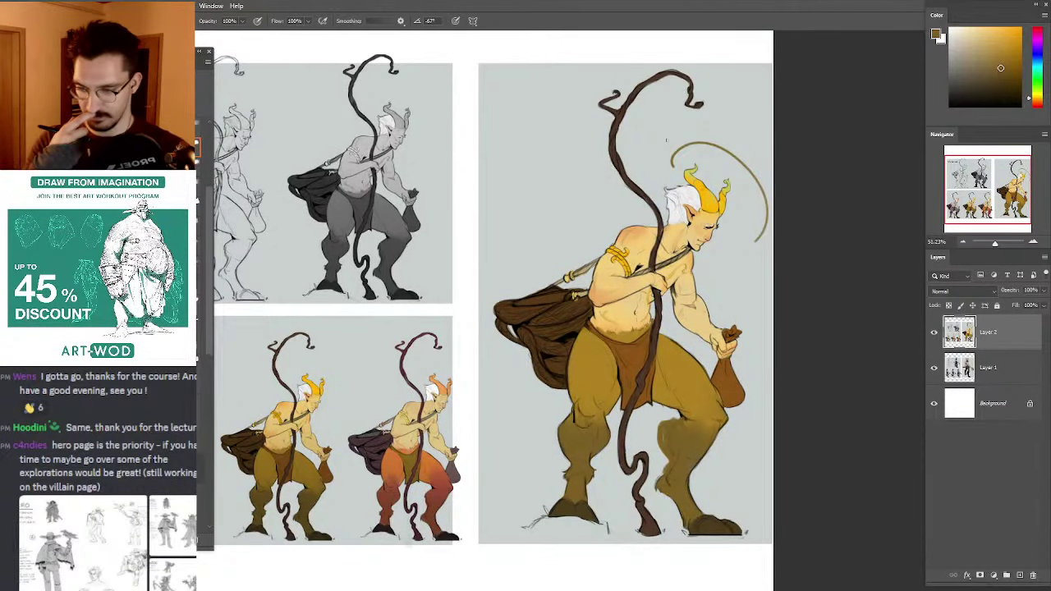
key("ctrl+z")
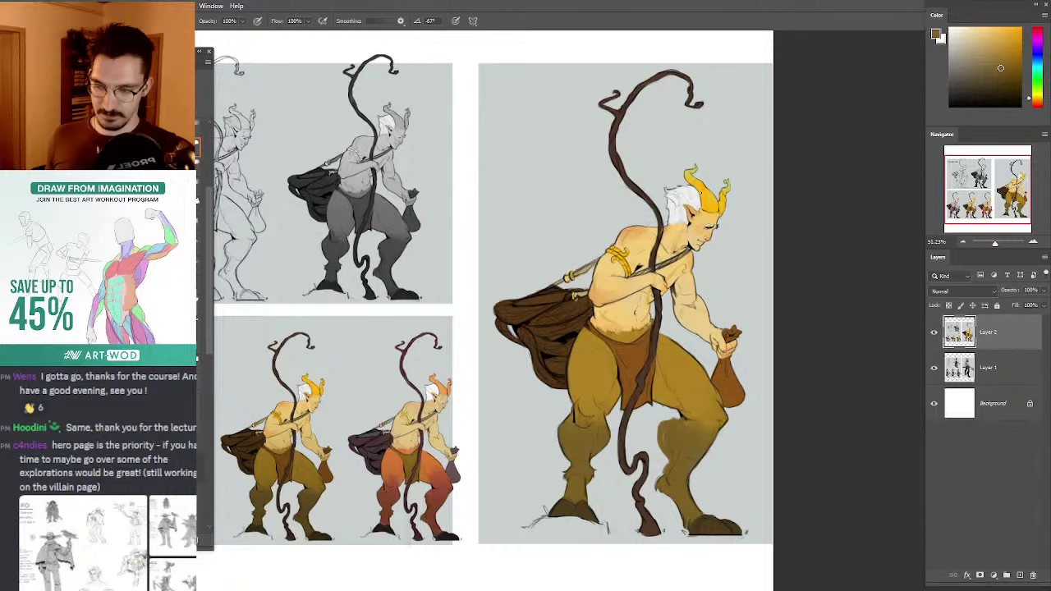
Step: Lasso the gold armband, rotate it about 10 degrees and fit it around the upper arm
left_click_drag(582, 218, 597, 202)
left_click_drag(576, 217, 581, 154)
mouse_move(621, 196)
left_mouse_down()
mouse_move(632, 191)
mouse_move(572, 190)
mouse_move(586, 200)
mouse_move(568, 177)
left_mouse_up()
key("ctrl+t")
key("Return")
key("ctrl+t")
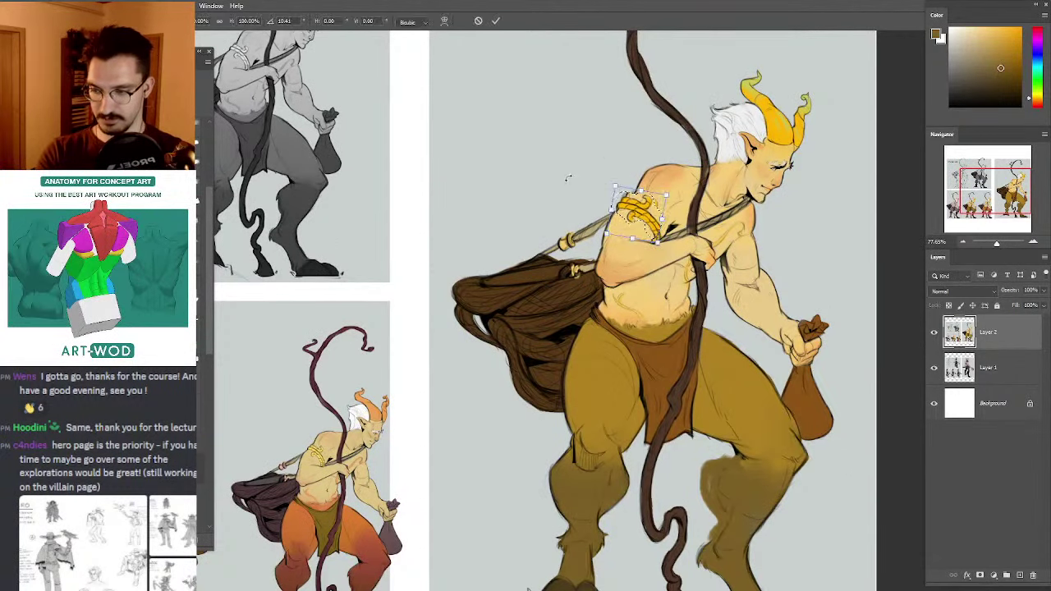
key("Return")
key("ctrl+d")
Step: Try black brush lines along the gold armband and undo them
key("b")
key("d")
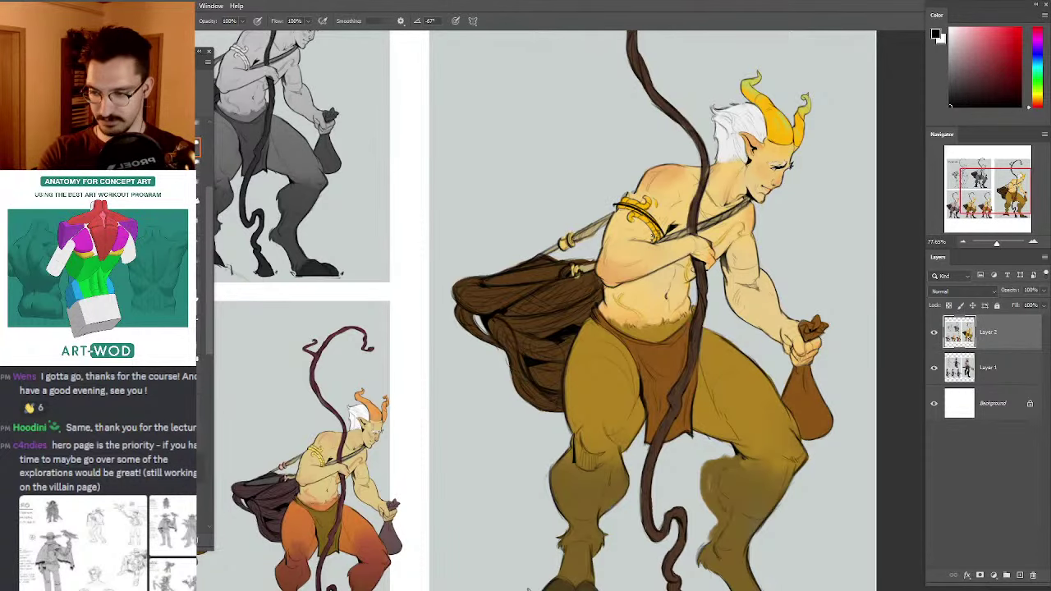
key("ctrl+z")
Step: Sample a grey and brush a curled extension above the tip of the horn nearest the staff, undoing the stray stroke
left_click_drag(623, 138, 540, 218)
mouse_move(619, 197)
left_mouse_down()
mouse_move(558, 202)
mouse_move(611, 195)
left_mouse_up()
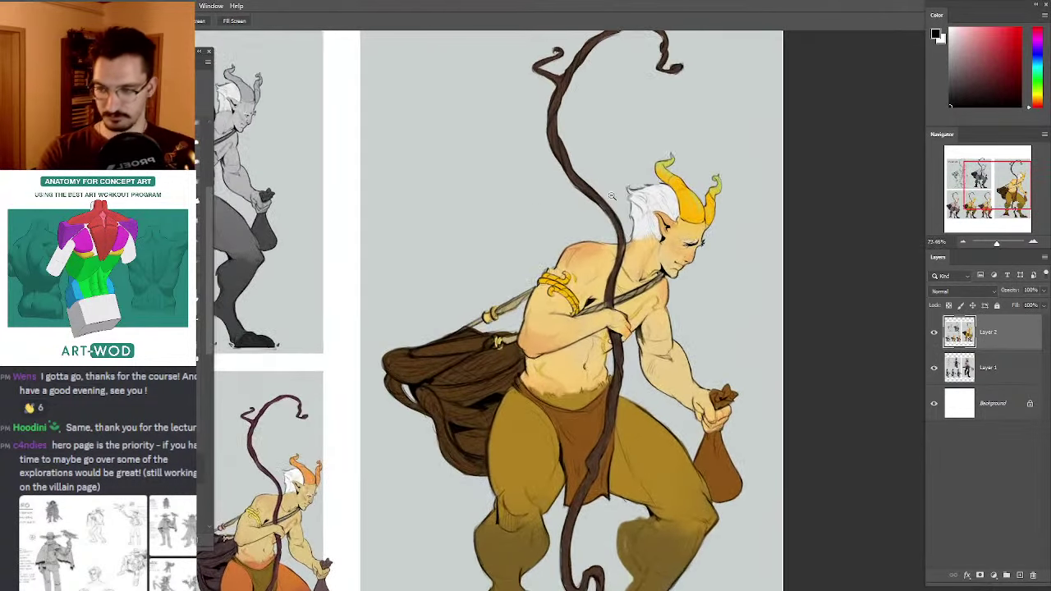
mouse_move(512, 153)
left_mouse_down()
mouse_move(516, 223)
mouse_move(601, 222)
left_mouse_up()
key("b")
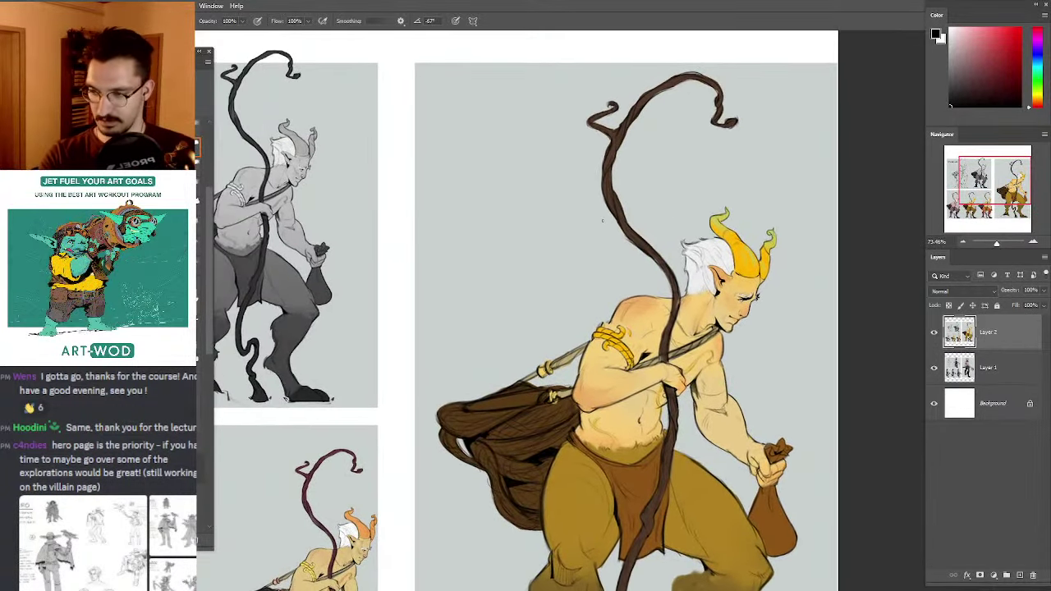
left_click(728, 210, "alt")
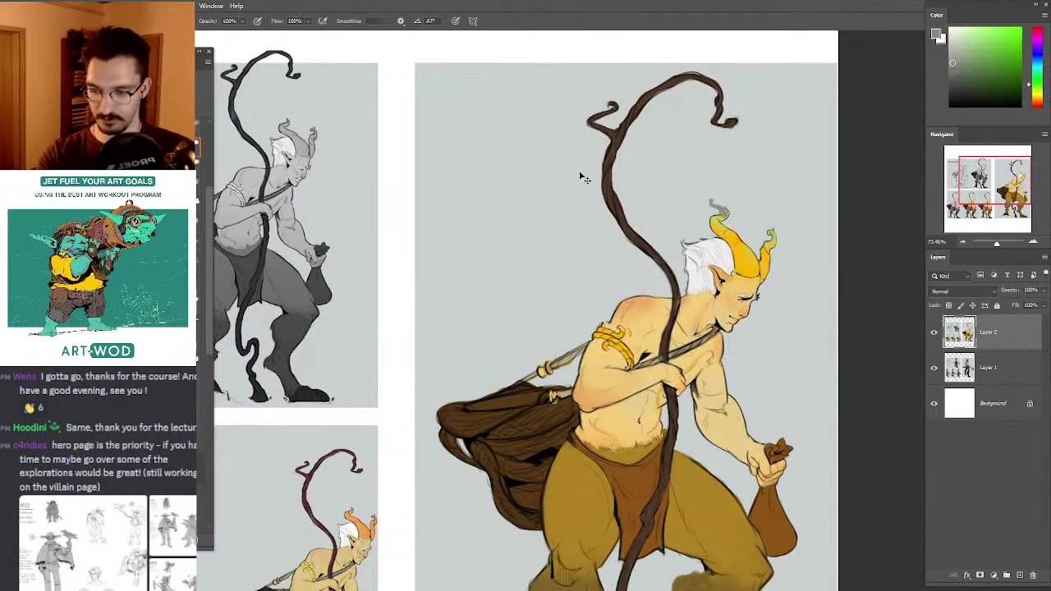
mouse_move(803, 319)
left_mouse_down()
mouse_move(665, 175)
mouse_move(679, 280)
left_mouse_up()
mouse_move(625, 228)
left_mouse_down()
mouse_move(569, 75)
mouse_move(589, 109)
mouse_move(611, 228)
left_mouse_up()
key("ctrl+z")
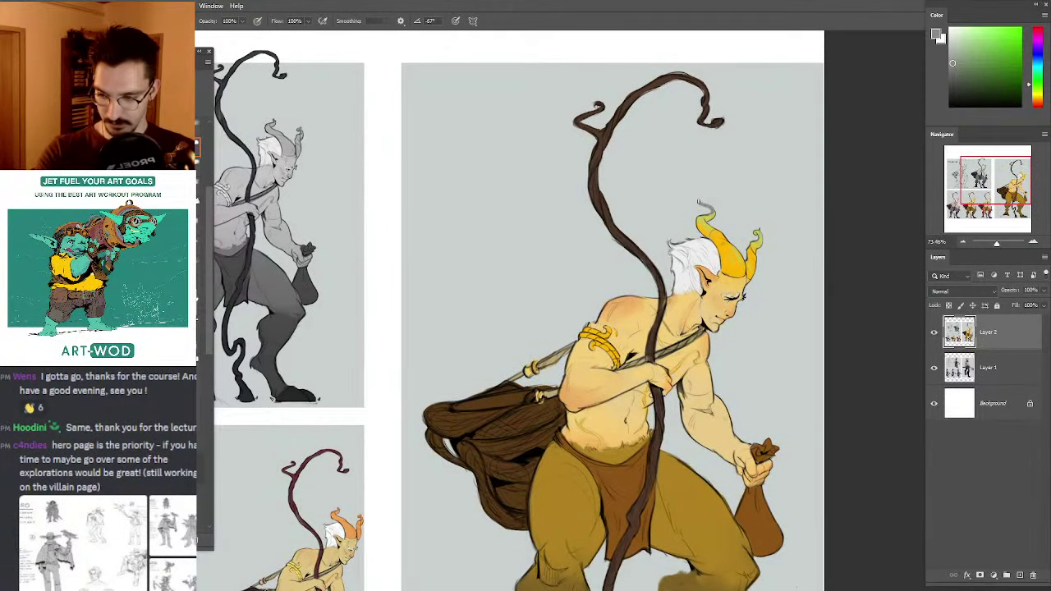
Step: Paint grey curled extensions onto both horn tips and undo the stray stroke beside them
left_click_drag(698, 202, 711, 213)
left_click_drag(755, 233, 760, 221)
mouse_move(708, 138)
left_mouse_down()
mouse_move(741, 130)
mouse_move(731, 145)
left_mouse_up()
key("ctrl+z")
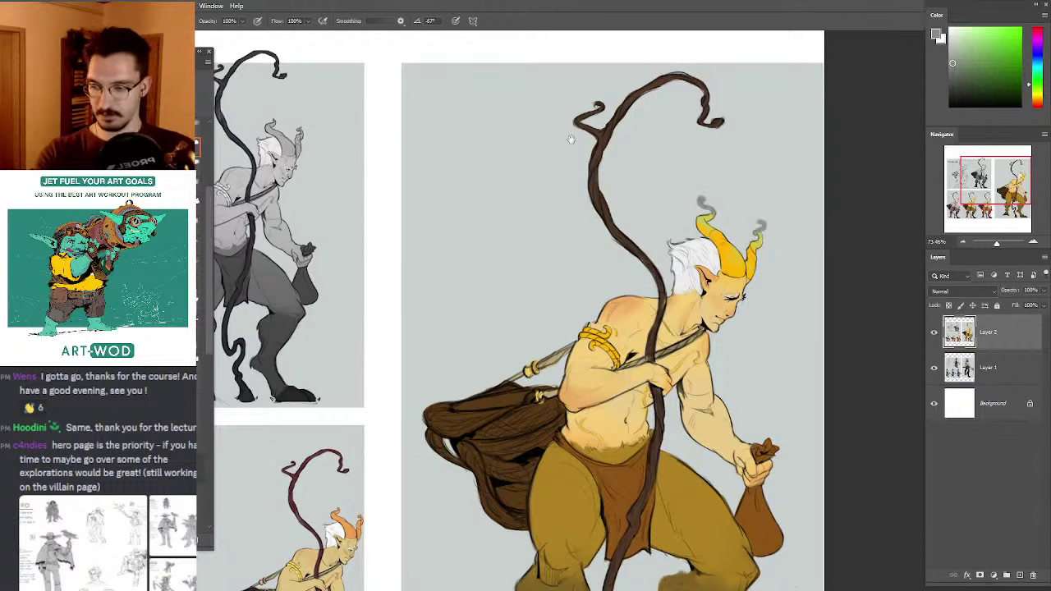
Step: Sample the staff's dark brown, select both horns and paint them brown, leaving gold at the base
left_click(597, 150, "alt")
key("l")
mouse_move(699, 221)
left_mouse_down()
mouse_move(699, 197)
mouse_move(727, 245)
mouse_move(749, 252)
mouse_move(763, 223)
mouse_move(772, 246)
mouse_move(760, 273)
mouse_move(747, 267)
left_mouse_up()
key("alt+BackSpace")
key("b")
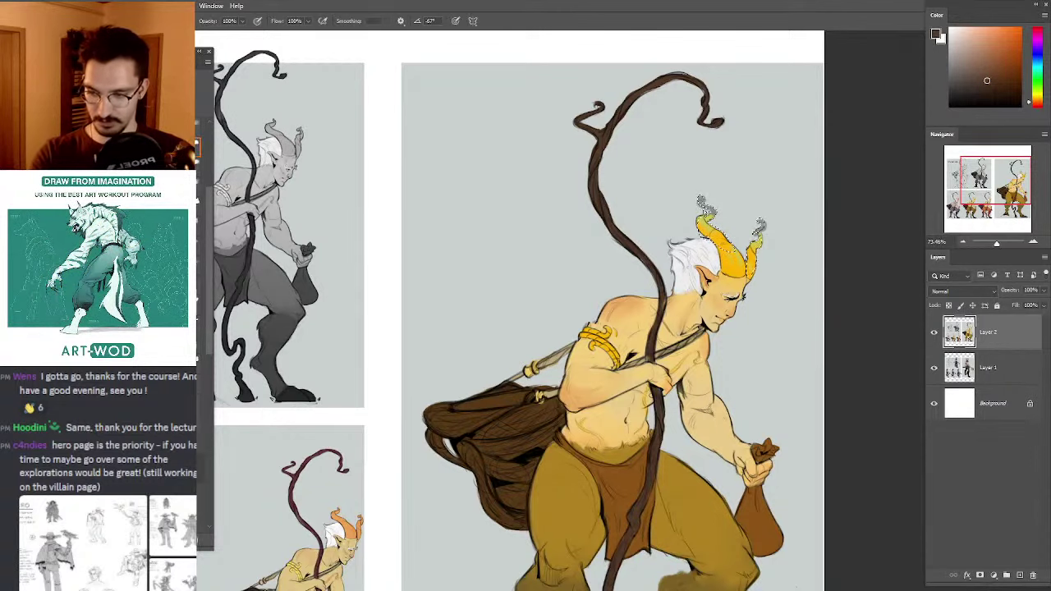
mouse_move(705, 215)
left_mouse_down()
mouse_move(719, 235)
mouse_move(704, 204)
left_mouse_up()
mouse_move(757, 243)
left_mouse_down()
mouse_move(710, 199)
mouse_move(753, 240)
mouse_move(728, 246)
mouse_move(733, 281)
mouse_move(715, 240)
mouse_move(742, 271)
left_mouse_up()
Step: Blend the brown into the gold at the horns' base and touch up the horn above the face
key("r")
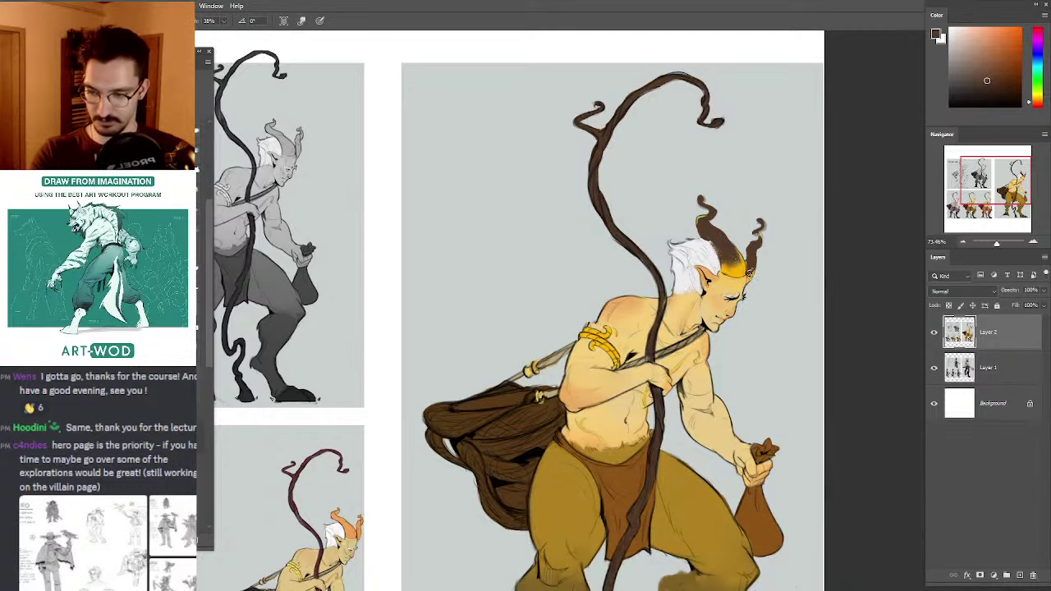
key("b")
left_click_drag(759, 229, 755, 235)
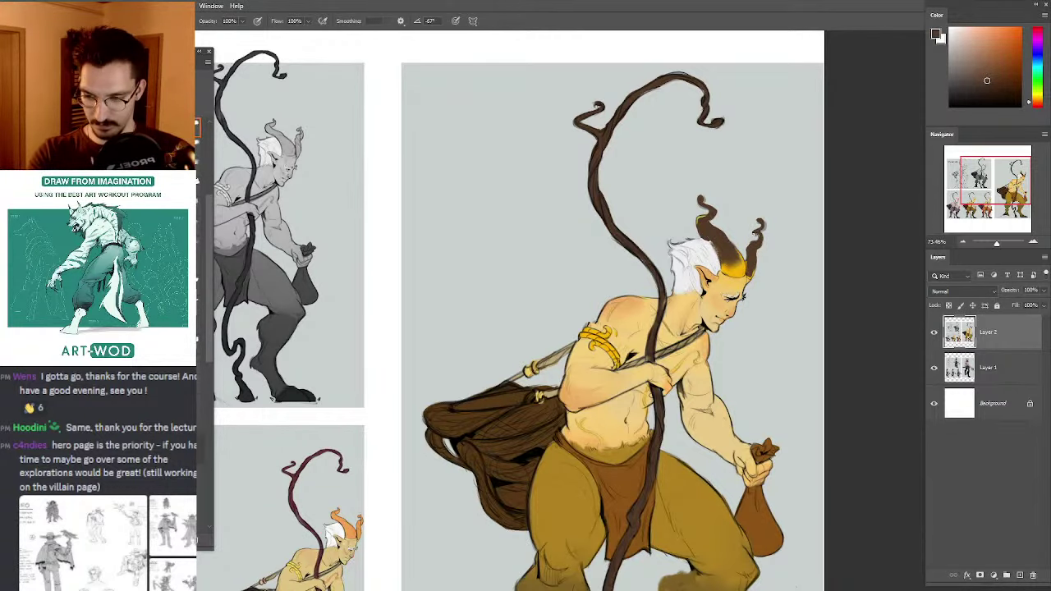
left_click_drag(675, 153, 626, 154)
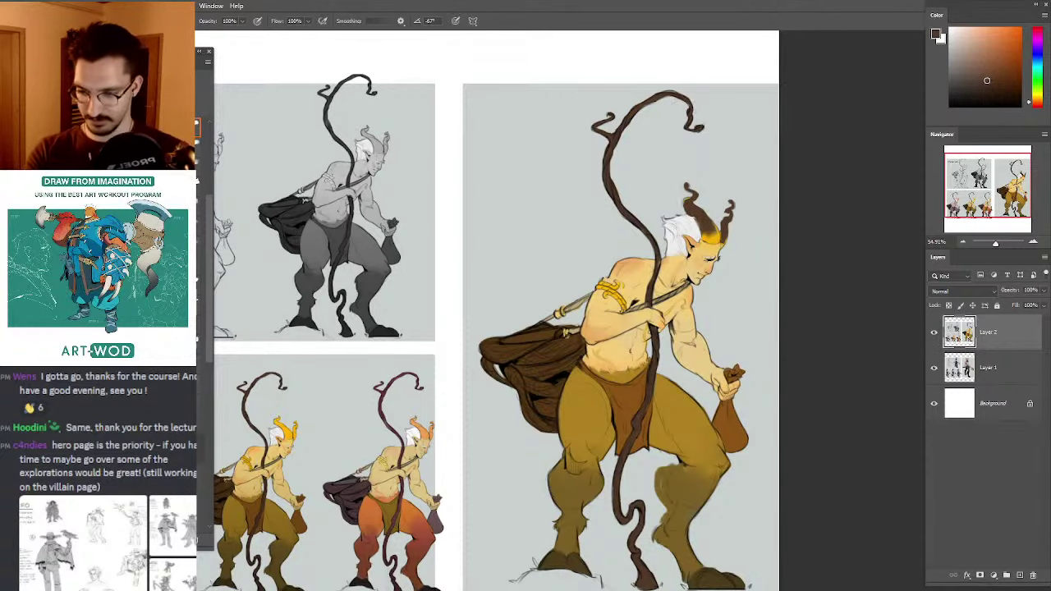
Step: Choose a saturated green and sketch small leaves at the staff's hooked tip and on the horn's tip, undoing the circle around the horn
key("z")
left_click(673, 151)
key("b")
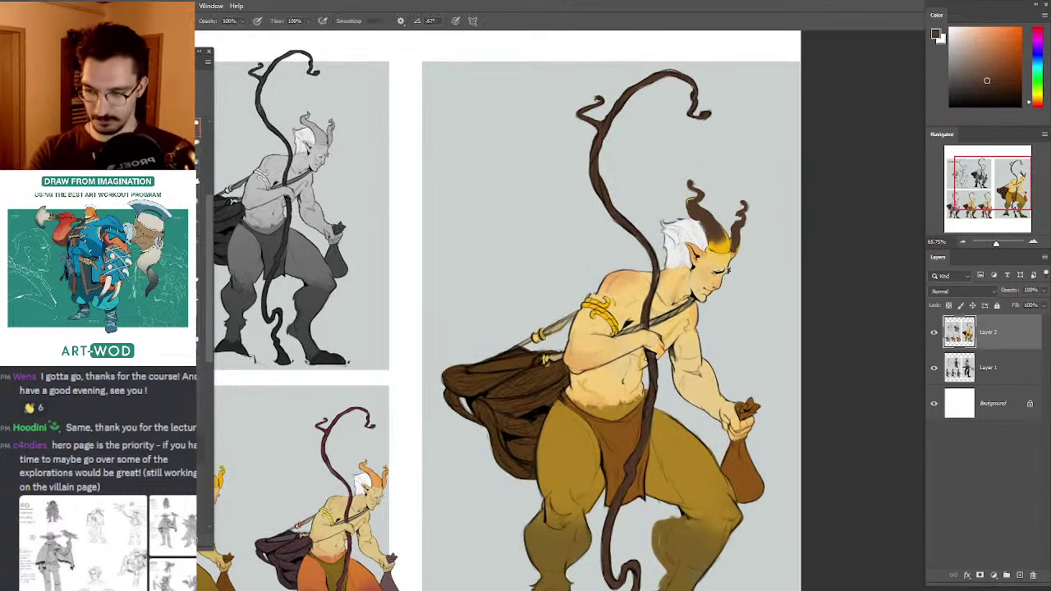
left_click(688, 229, "alt")
key("d")
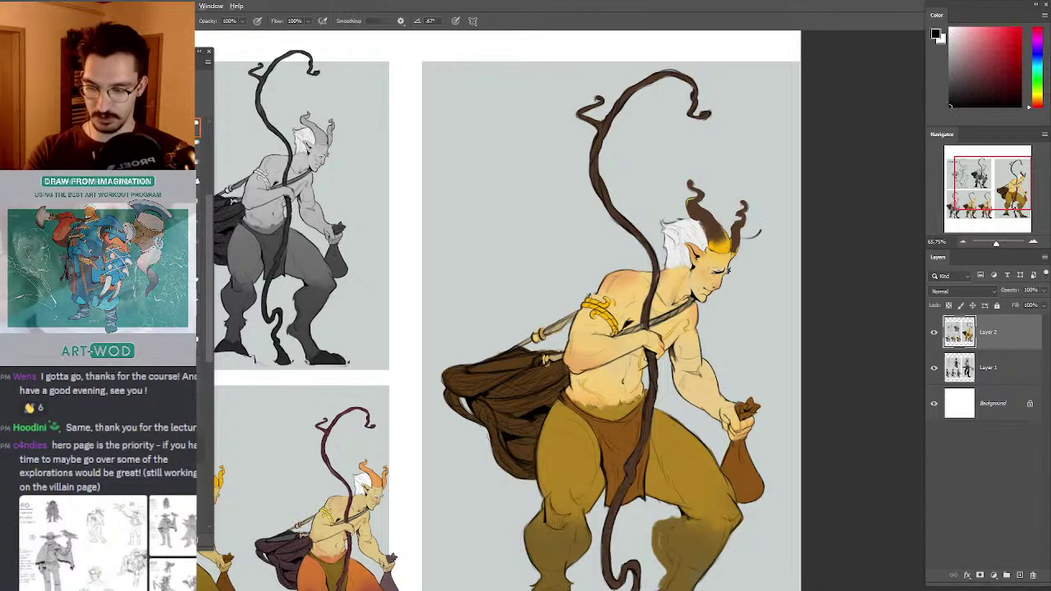
left_click(1008, 68)
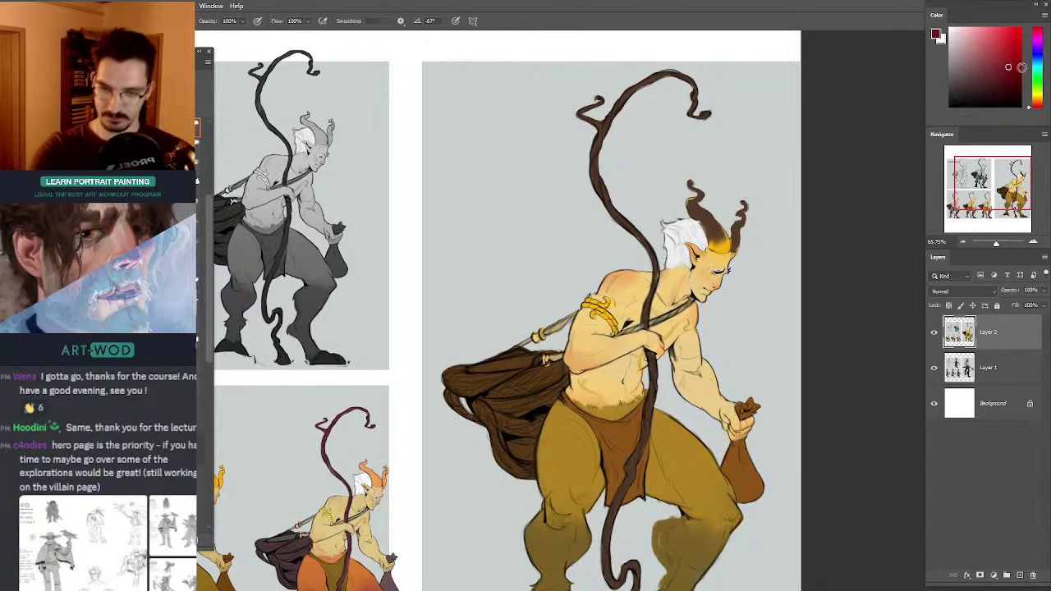
left_click(1036, 82)
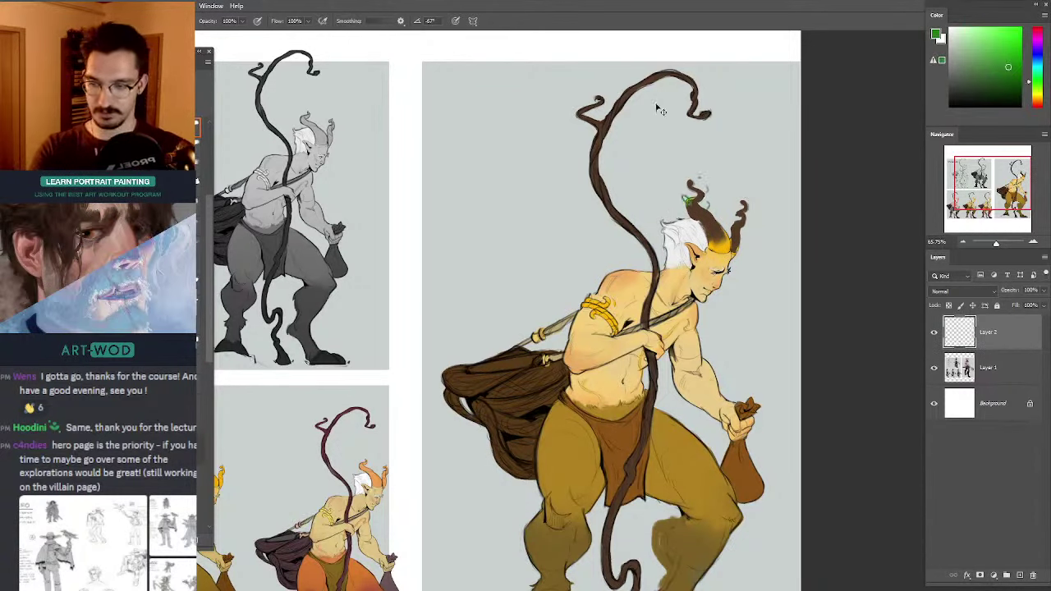
left_click_drag(696, 125, 710, 135)
left_click_drag(688, 200, 697, 210)
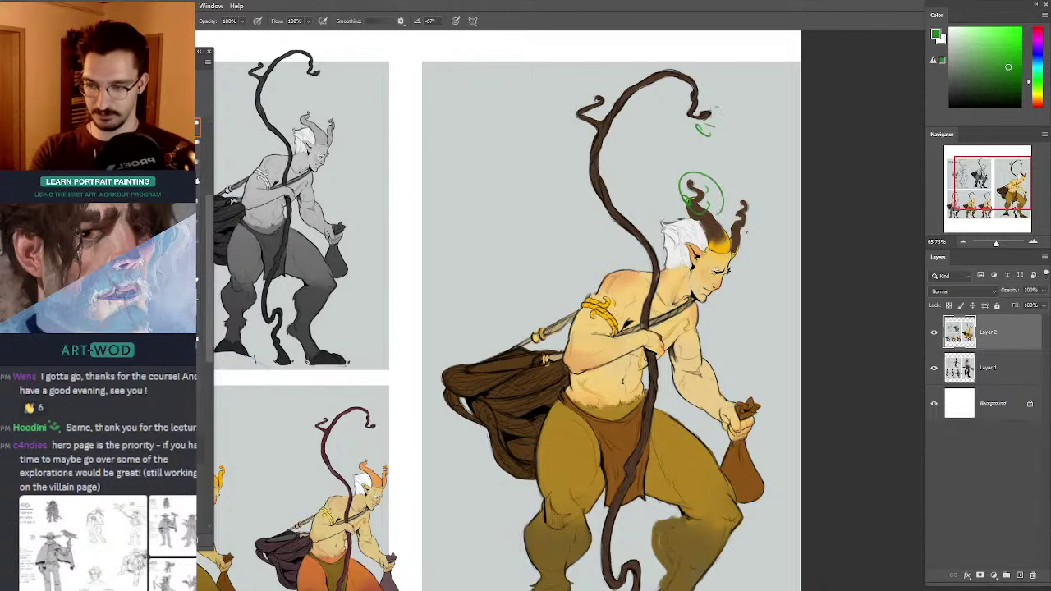
key("ctrl+z")
Step: Try green marks circling the bundle on the figure's back and around the lower body, undoing each one
mouse_move(586, 246)
left_mouse_down()
mouse_move(612, 144)
mouse_move(562, 126)
left_mouse_up()
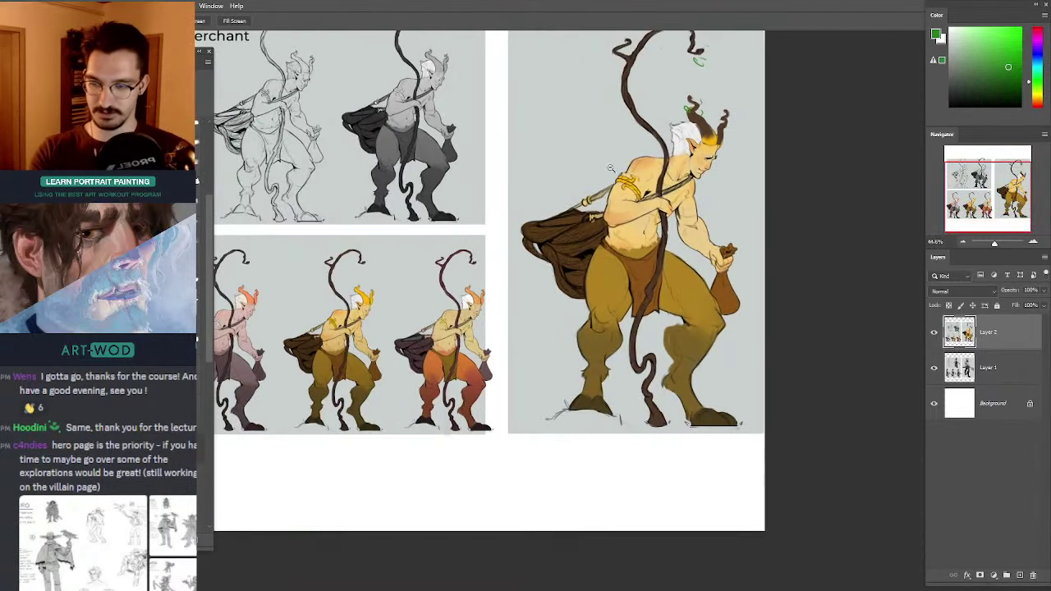
key("b")
mouse_move(677, 207)
left_mouse_down()
mouse_move(631, 166)
mouse_move(667, 234)
mouse_move(603, 261)
left_mouse_up()
key("ctrl+z")
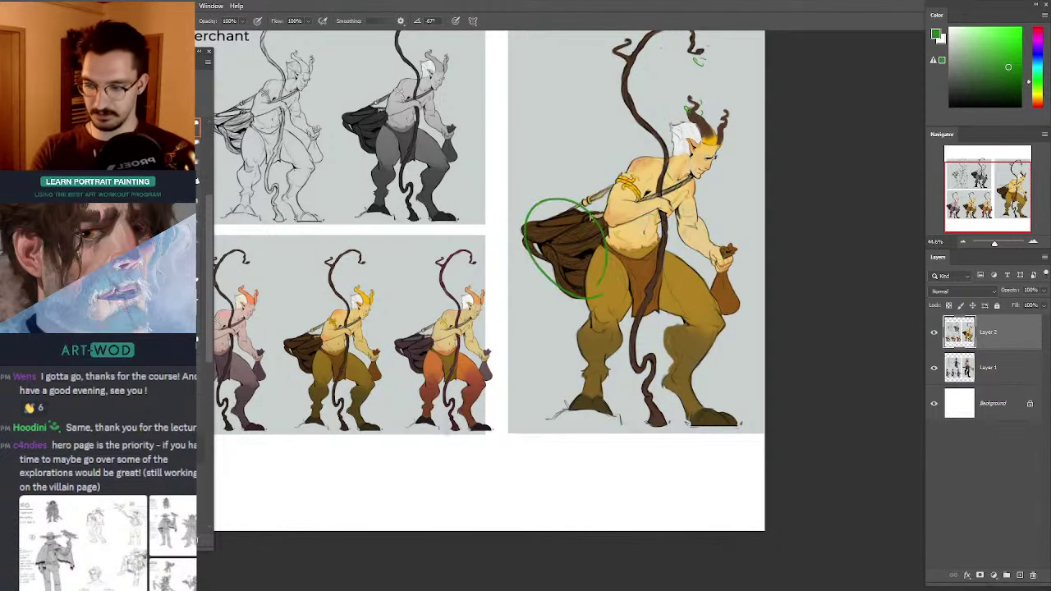
key("ctrl+z")
mouse_move(710, 247)
left_mouse_down()
mouse_move(749, 277)
mouse_move(698, 224)
left_mouse_up()
key("ctrl+z")
Step: Try green strokes and rounded loops along the upper edge of the back bundle beside the carrying strap, undoing each one
left_click_drag(504, 188, 599, 179)
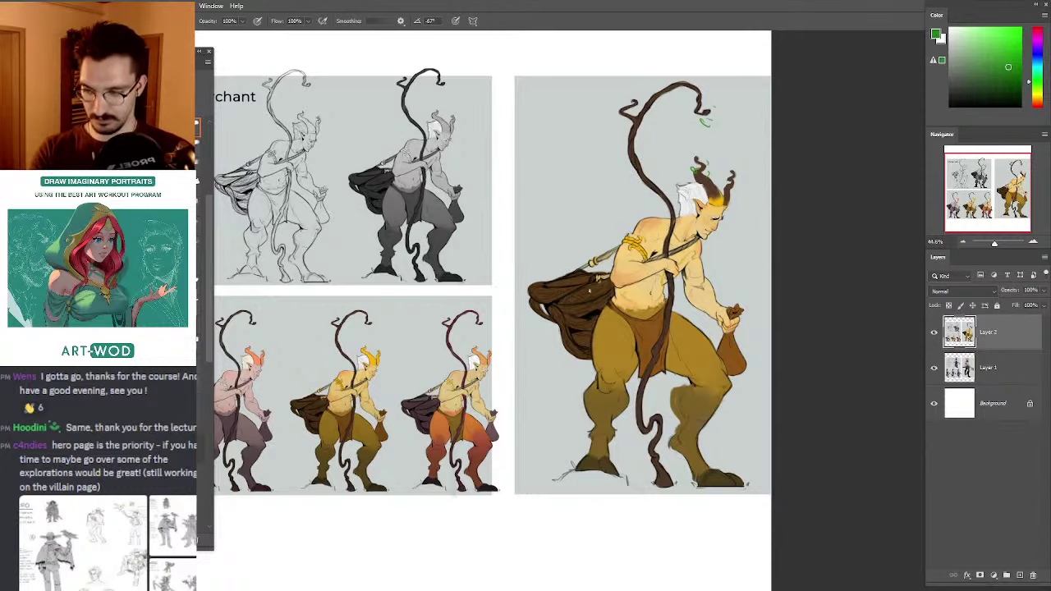
mouse_move(615, 284)
left_mouse_down()
mouse_move(537, 289)
mouse_move(557, 289)
left_mouse_up()
key("ctrl+z")
key("ctrl+z")
left_click_drag(587, 256, 565, 284)
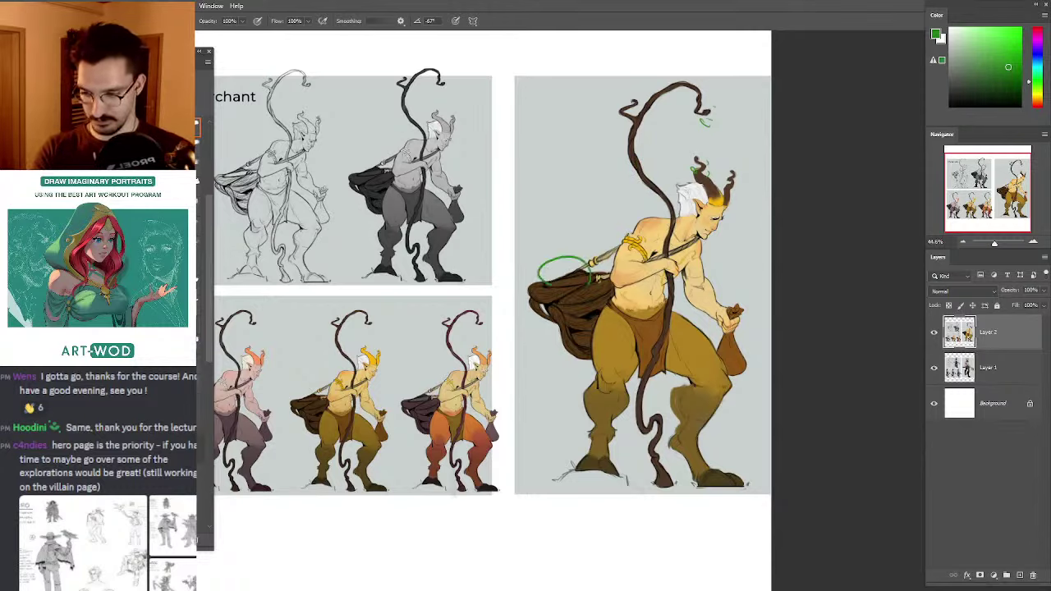
key("ctrl+z")
left_click_drag(587, 245, 575, 281)
key("ctrl+z")
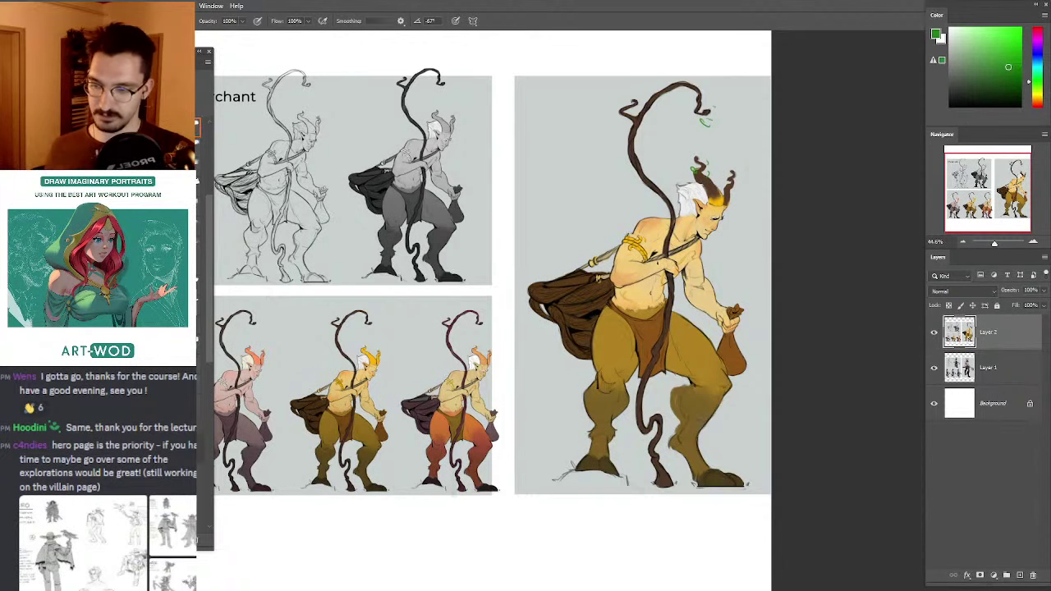
Step: Try a green circle around the strap's gold end above the bundle and a stroke beside the horns, undoing both
left_click_drag(580, 173, 613, 137)
left_click_drag(639, 211, 602, 244)
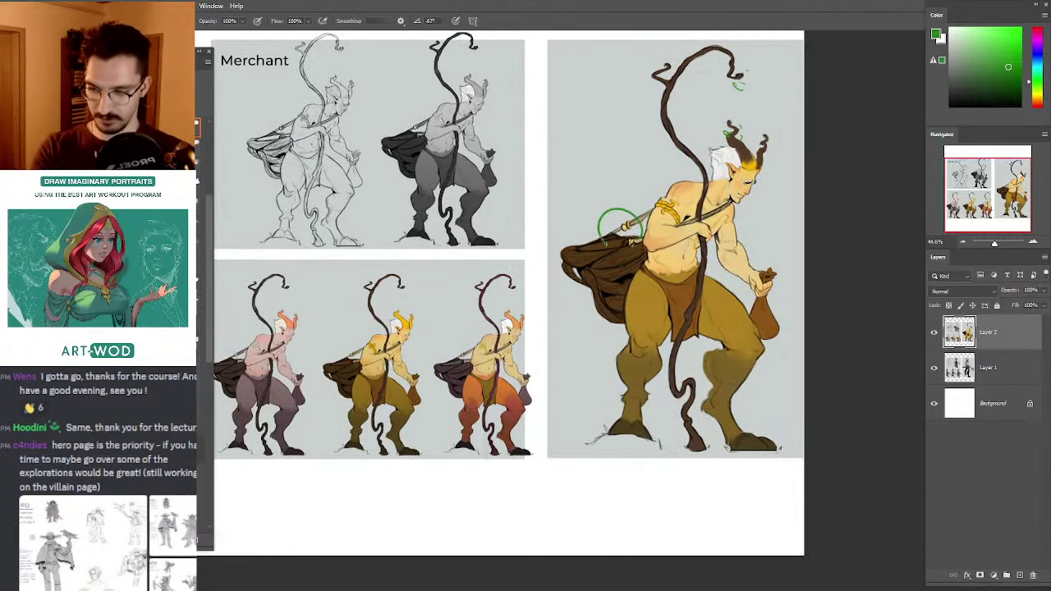
key("ctrl+z")
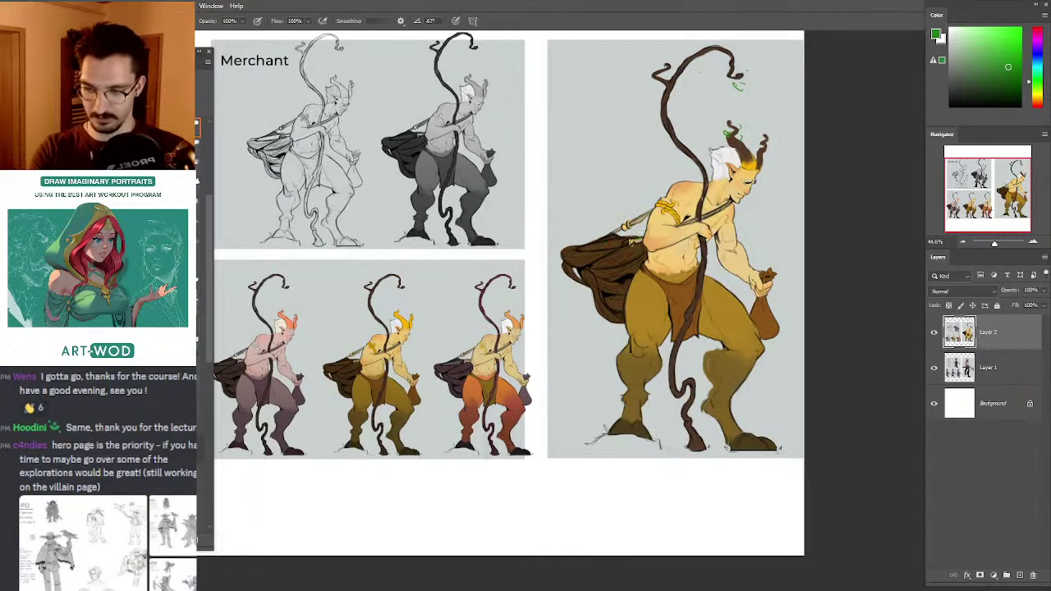
left_click_drag(713, 135, 723, 115)
key("ctrl+z")
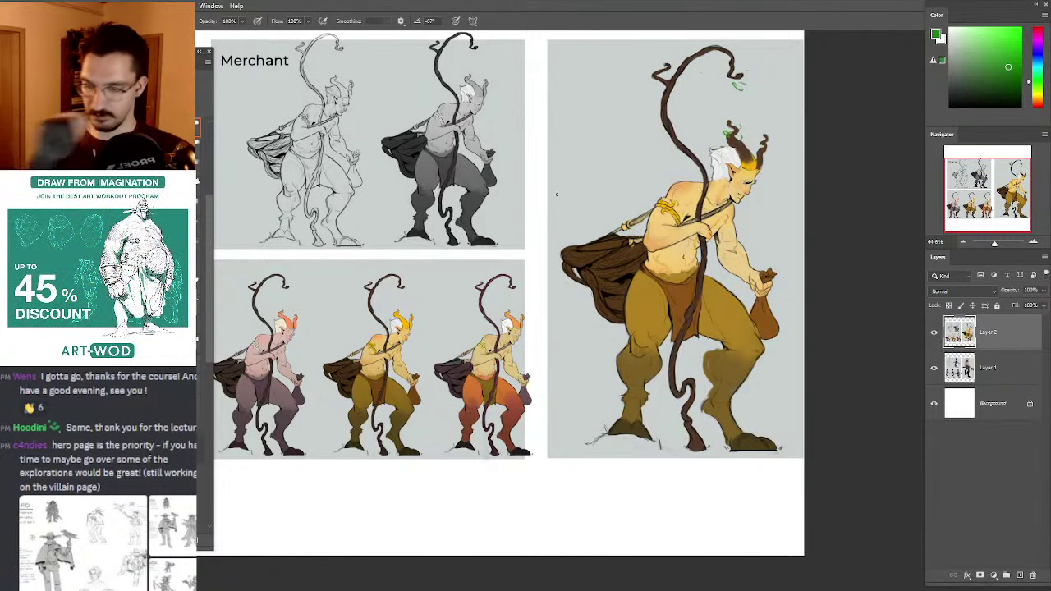
Step: Choose a bright red and try marks where the staff meets the gripping hand and along the loincloth, undoing each one
left_click(1037, 28)
left_click_drag(673, 269, 716, 256)
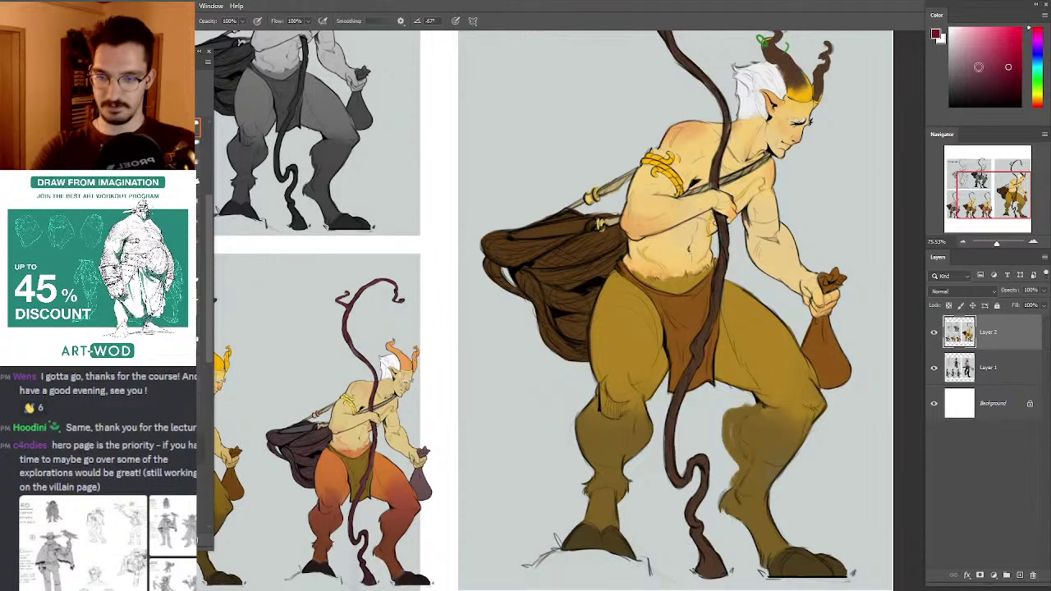
left_click(1018, 29)
mouse_move(693, 190)
left_mouse_down()
mouse_move(725, 183)
mouse_move(703, 202)
left_mouse_up()
key("ctrl+z")
mouse_move(688, 199)
left_mouse_down()
mouse_move(709, 236)
mouse_move(712, 180)
left_mouse_up()
key("ctrl+z")
left_click_drag(715, 322, 714, 376)
key("ctrl+z")
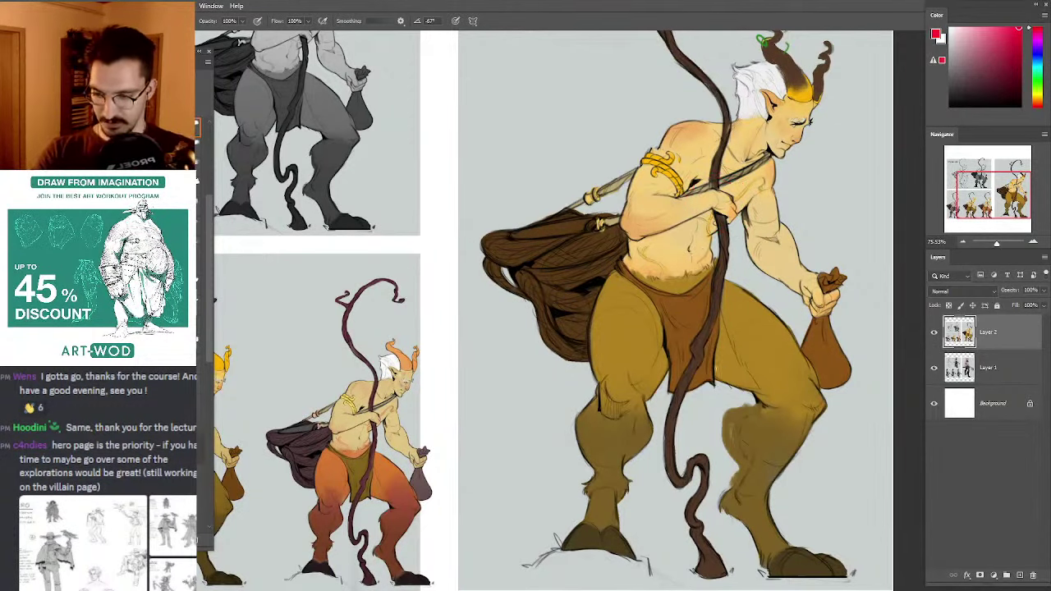
Step: Try red marks once more at the staff just above the hand and at the waist, undoing them
key("ctrl+z")
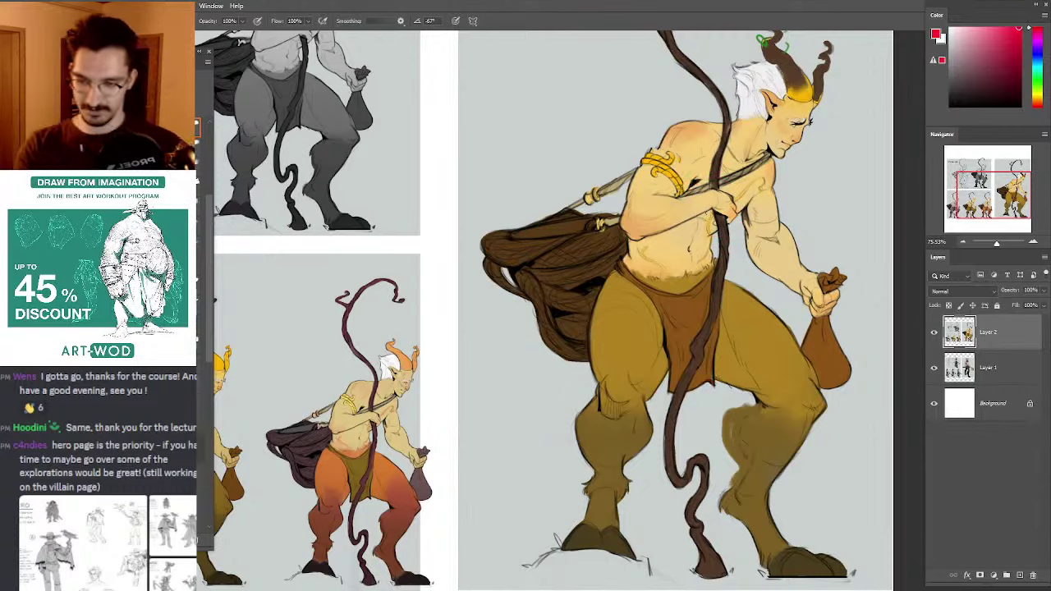
mouse_move(700, 196)
left_mouse_down()
mouse_move(695, 238)
mouse_move(703, 176)
left_mouse_up()
key("ctrl+z")
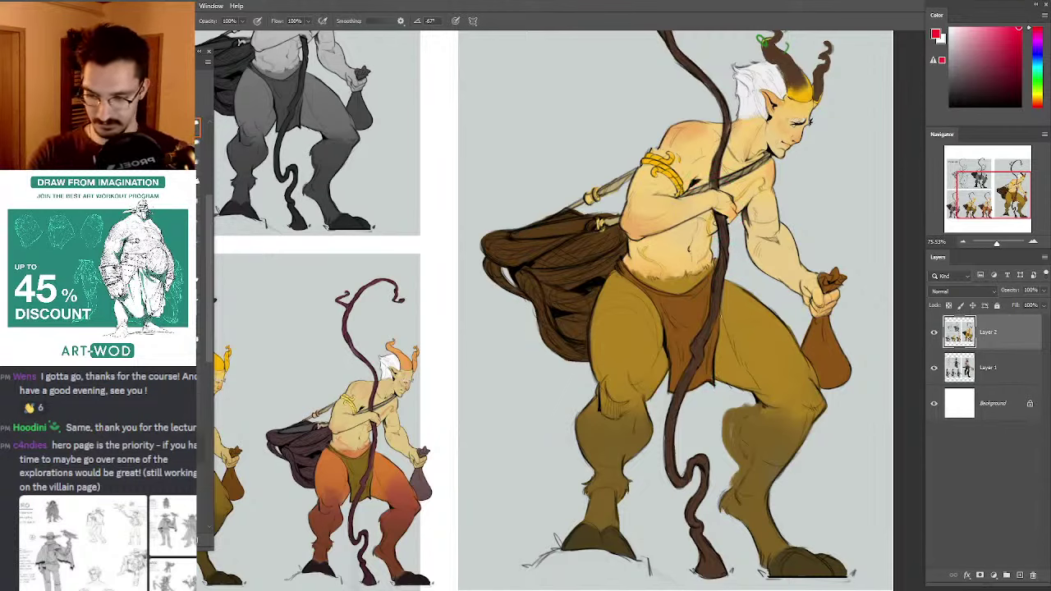
left_click_drag(714, 266, 701, 279)
key("ctrl+z")
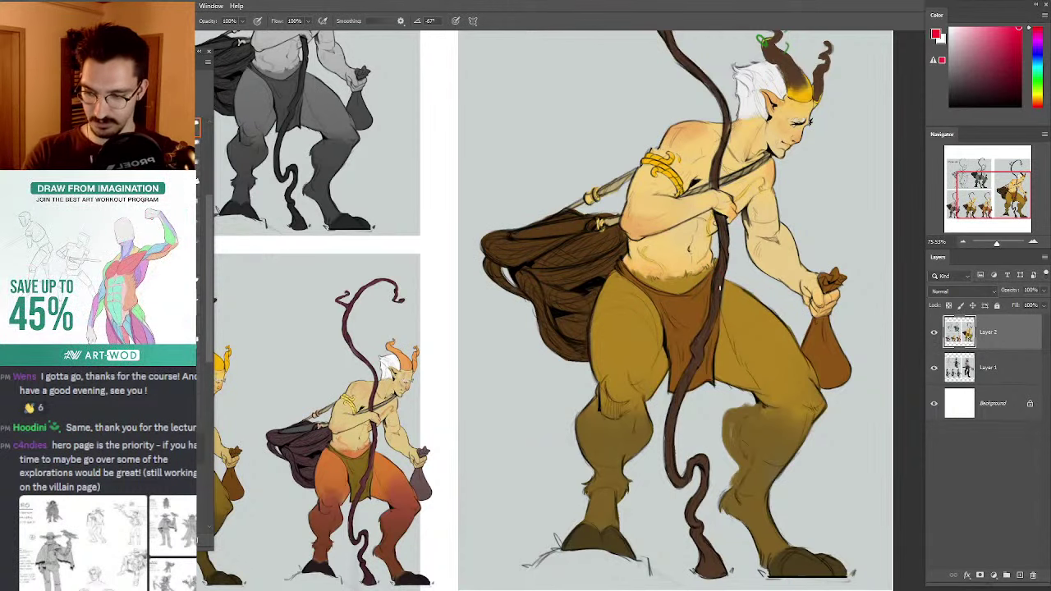
Step: Sample the staff's dark brown and repaint its middle section as a curve bowing outward from loincloth to hand, undoing the trial strokes
mouse_move(693, 384)
left_mouse_down()
mouse_move(736, 217)
mouse_move(740, 328)
mouse_move(679, 412)
mouse_move(737, 297)
left_mouse_up()
key("ctrl+z")
left_click(688, 372, "alt")
key("ctrl+z")
key("ctrl+z")
mouse_move(675, 414)
left_mouse_down()
mouse_move(727, 337)
mouse_move(728, 219)
mouse_move(742, 287)
mouse_move(676, 409)
left_mouse_up()
key("ctrl+z")
mouse_move(671, 421)
left_mouse_down()
mouse_move(726, 333)
mouse_move(735, 226)
left_mouse_up()
Step: Paint over the old straight staff section with sampled loincloth and background colours, and touch up the staff below the hand
left_click(704, 297, "alt")
mouse_move(707, 312)
left_mouse_down()
mouse_move(696, 340)
mouse_move(713, 279)
mouse_move(729, 274)
left_mouse_up()
left_click(733, 295, "alt")
left_click(731, 261, "alt")
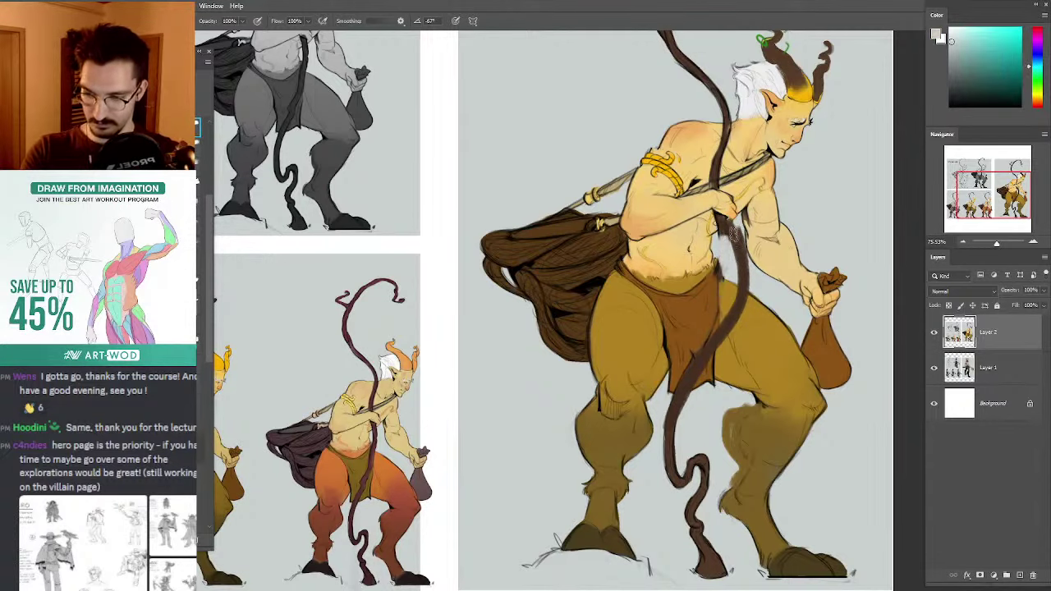
left_click(723, 232, "alt")
mouse_move(724, 233)
left_mouse_down()
mouse_move(740, 272)
mouse_move(729, 224)
left_mouse_up()
Step: Refine the staff's new curve between the hand and the thigh with sampled background grey and dark brown
left_click(748, 269, "alt")
left_click(742, 290, "alt")
mouse_move(742, 290)
left_mouse_down()
mouse_move(719, 216)
mouse_move(742, 282)
mouse_move(729, 249)
left_mouse_up()
left_click(749, 267, "alt")
left_click(744, 294, "alt")
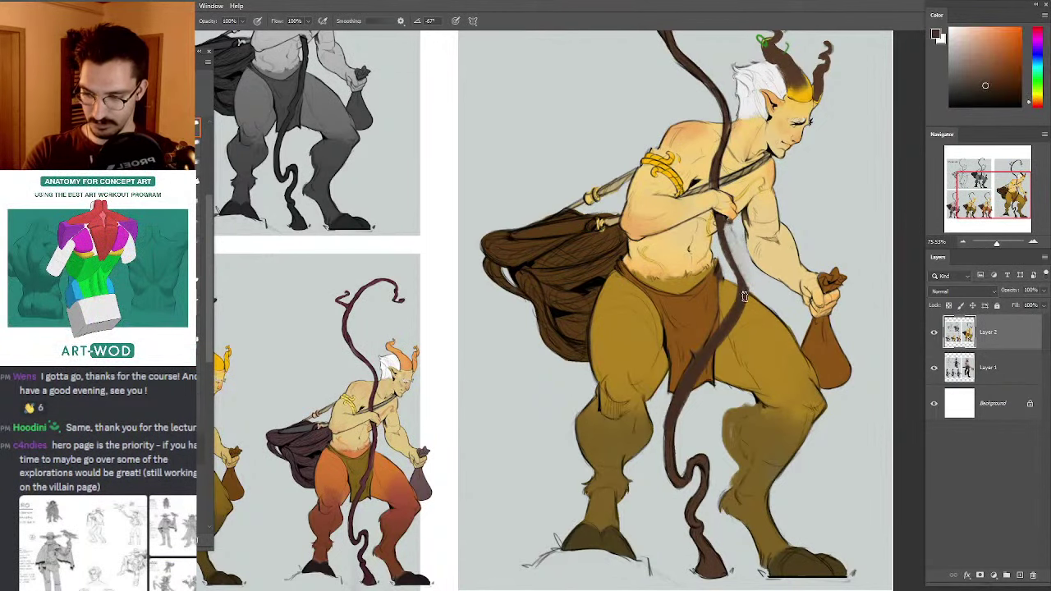
left_click_drag(743, 297, 734, 269)
mouse_move(724, 227)
left_mouse_down()
mouse_move(732, 280)
mouse_move(726, 238)
left_mouse_up()
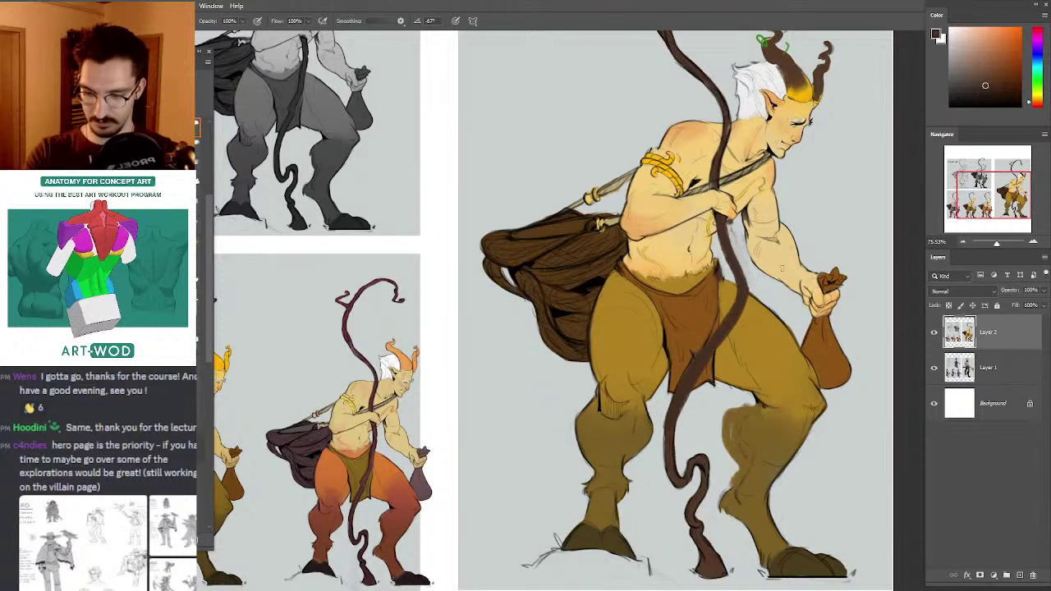
Step: Clean up around the gripping hand with background grey, touch up the upper staff in dark brown, and sample the shoulder's skin tone
left_click(723, 261, "alt")
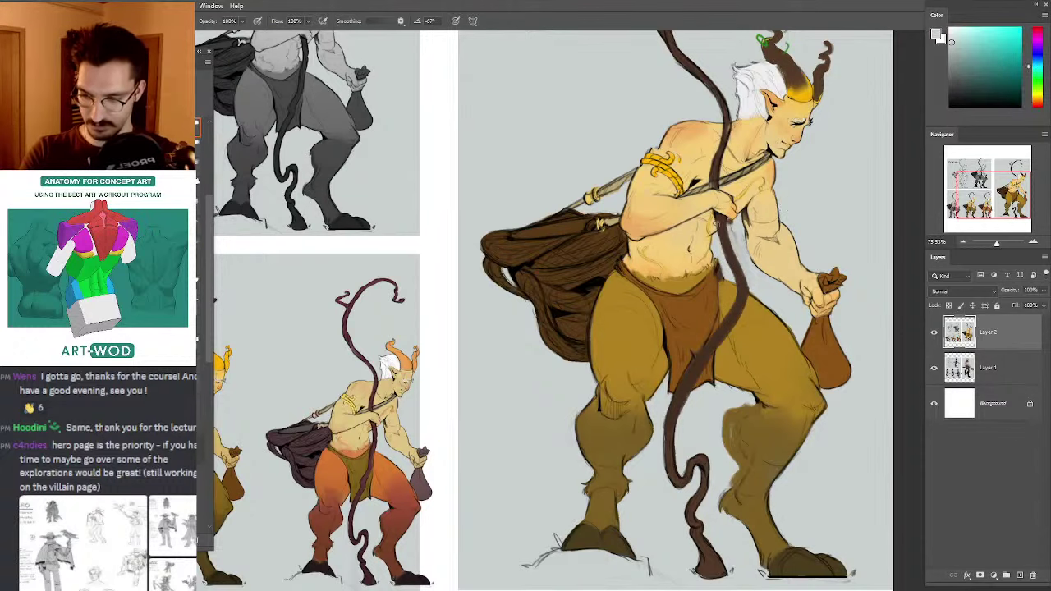
left_click_drag(711, 218, 691, 219)
left_click(723, 236, "alt")
left_click(715, 180, "alt")
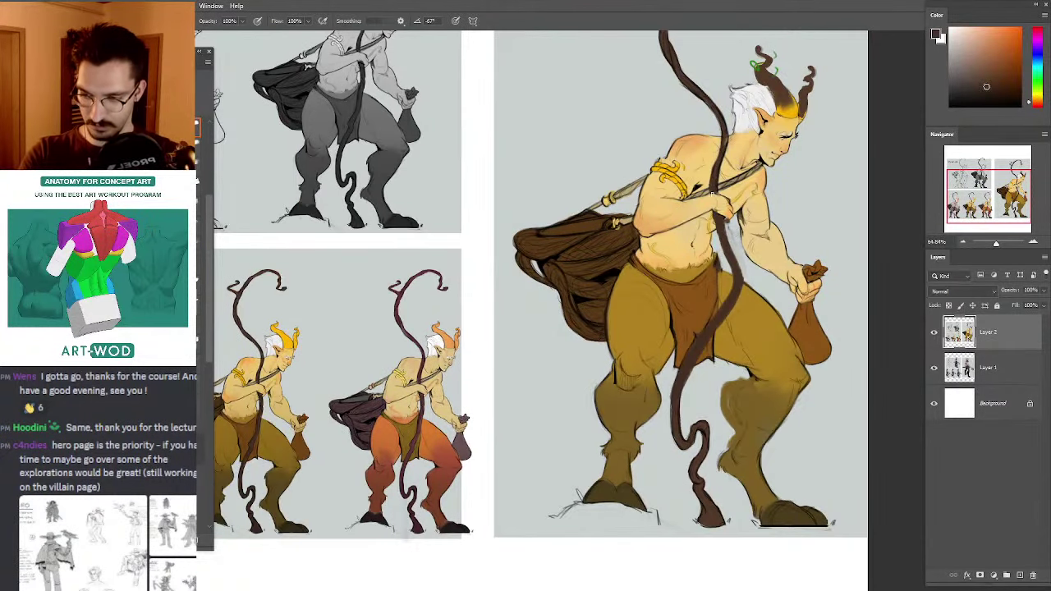
mouse_move(716, 162)
left_mouse_down()
mouse_move(714, 271)
mouse_move(720, 238)
left_mouse_up()
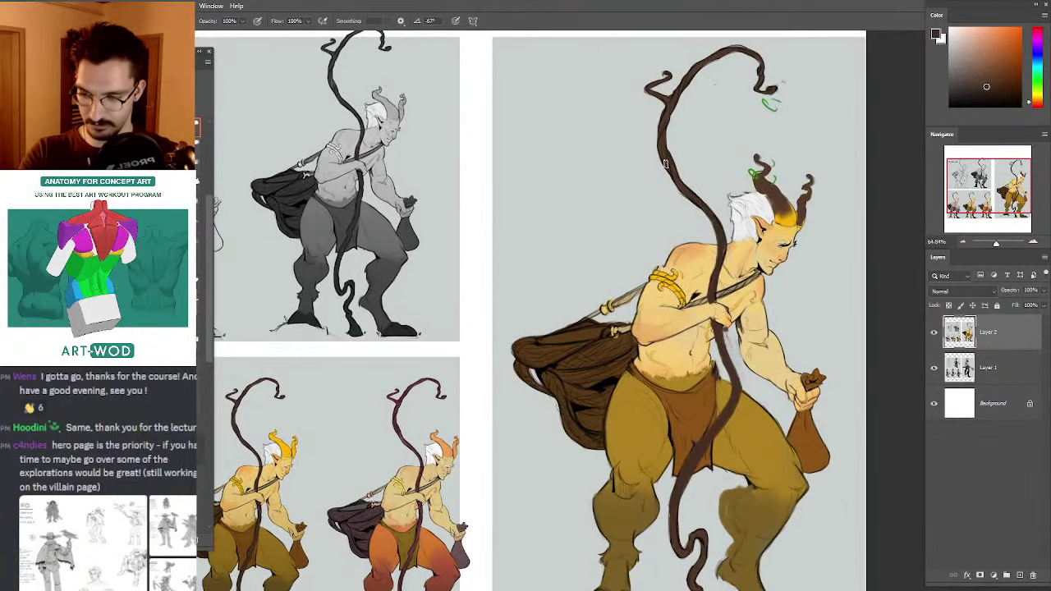
mouse_move(678, 182)
left_mouse_down()
mouse_move(533, 183)
mouse_move(684, 183)
left_mouse_up()
left_click(666, 269, "alt")
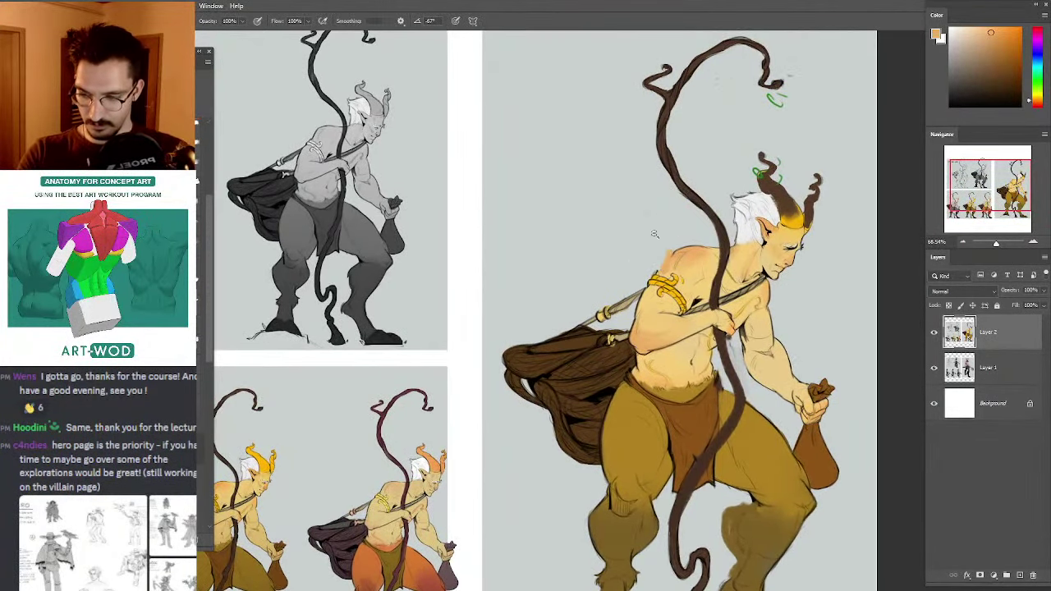
Step: Hide Layer 2 to review the Malik sheet on Layer 1, and show and select Layer 2 again
key("ctrl+0")
left_click(934, 332)
left_click(956, 371)
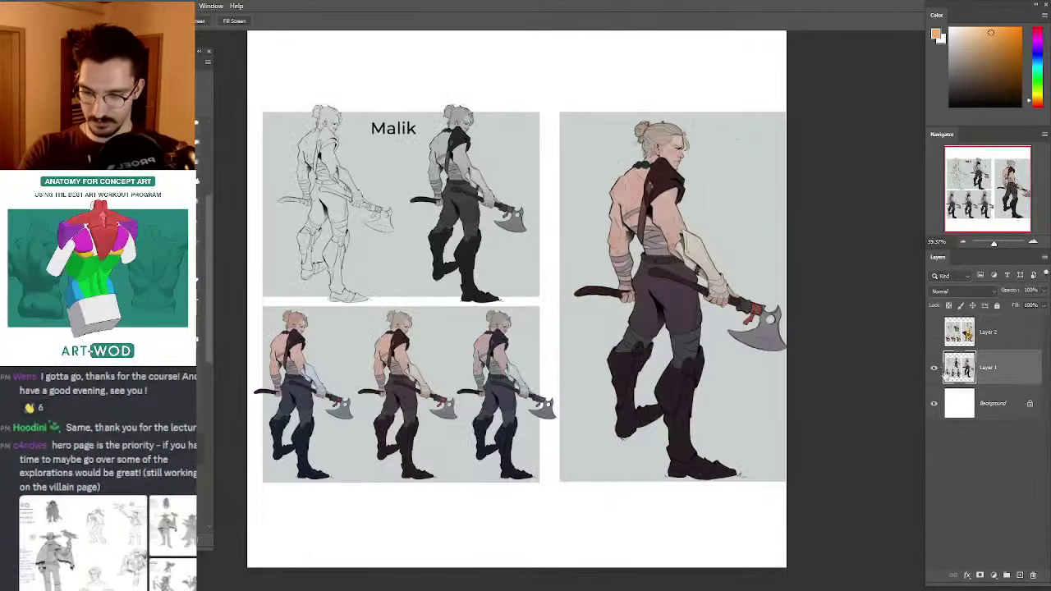
left_click(933, 334)
left_click(933, 334)
left_click_drag(545, 180, 545, 149)
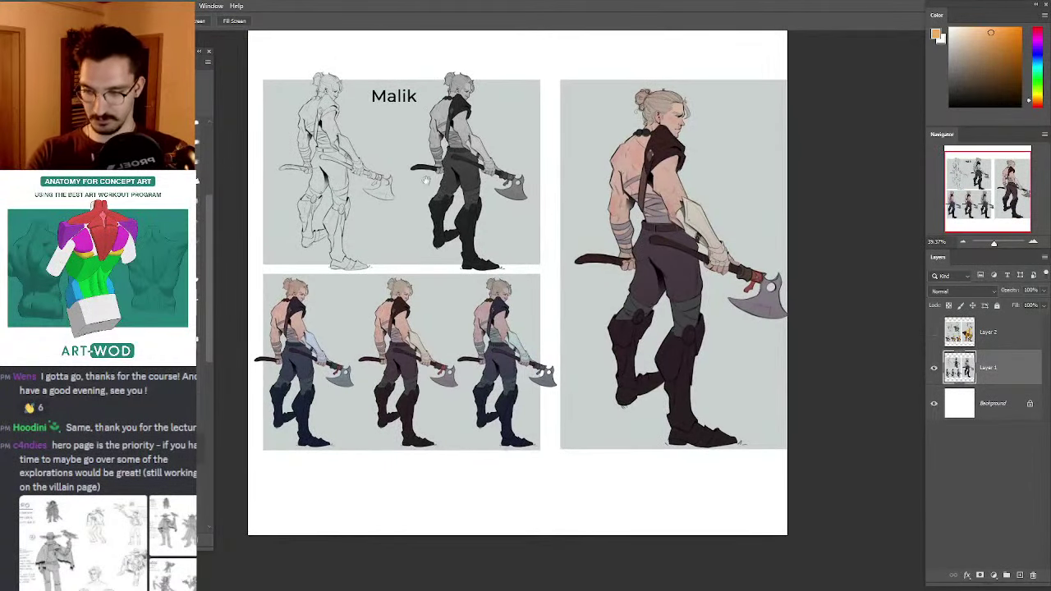
left_click_drag(402, 206, 431, 221)
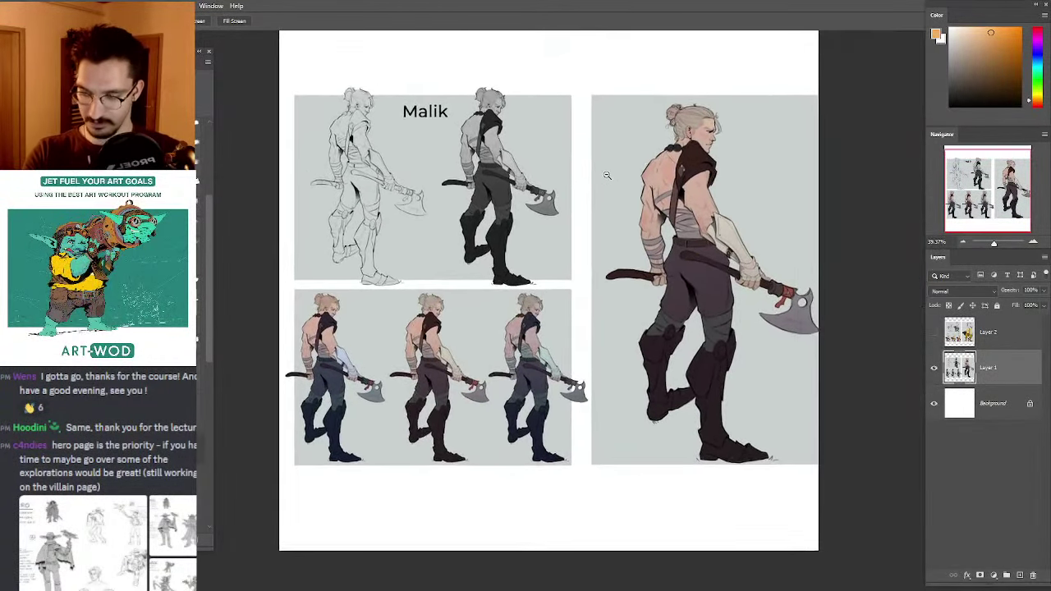
left_click_drag(608, 176, 622, 140)
left_click(933, 333)
left_click(956, 337)
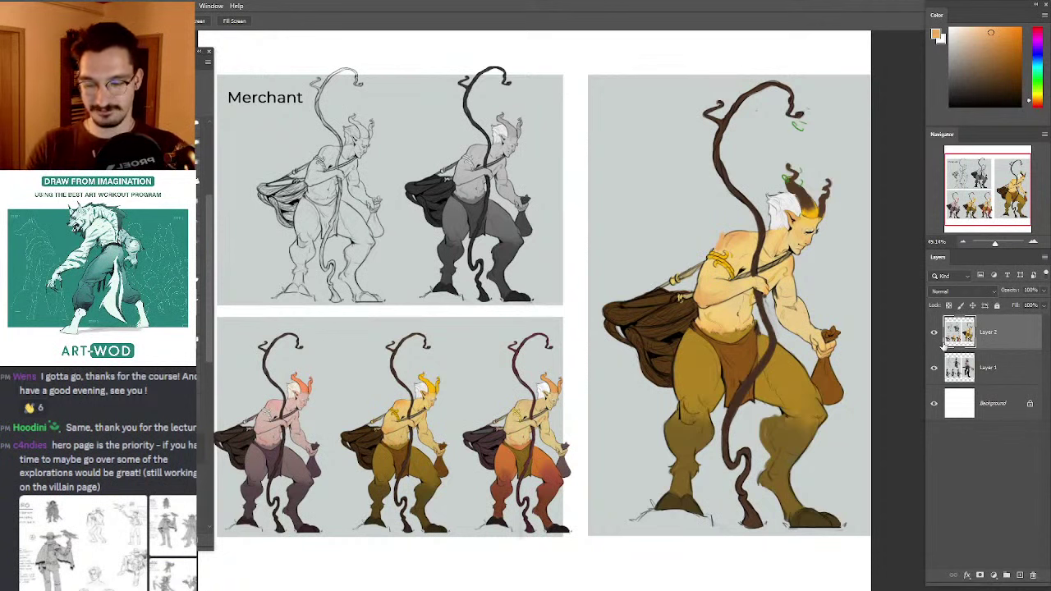
Step: Brush ochre fur shading onto the Merchant's belly and touch up the gold at the base of the horns
left_click_drag(787, 201, 818, 240)
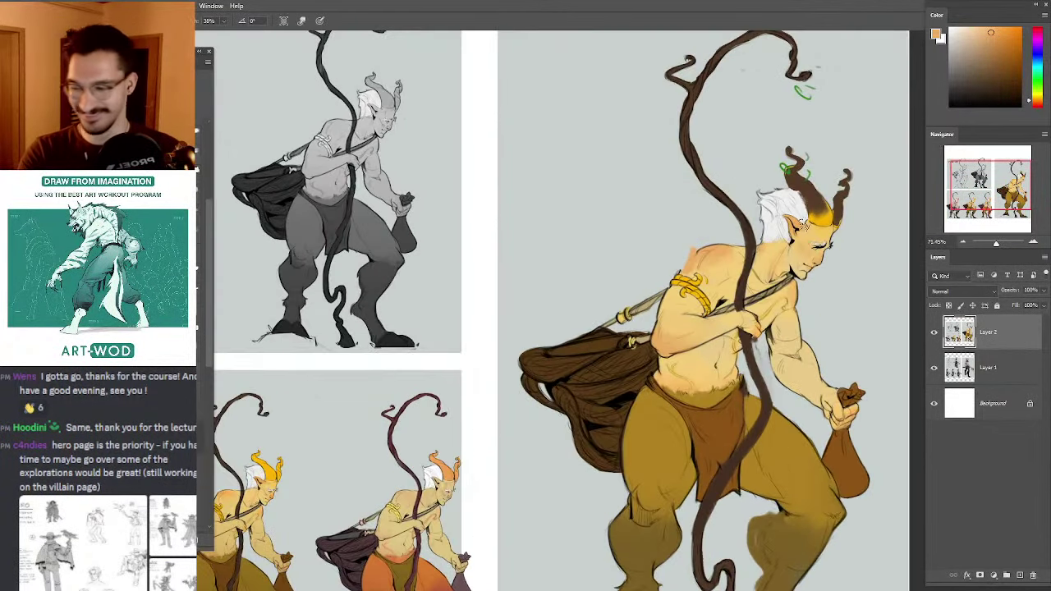
scroll(803, 224, "down", 2)
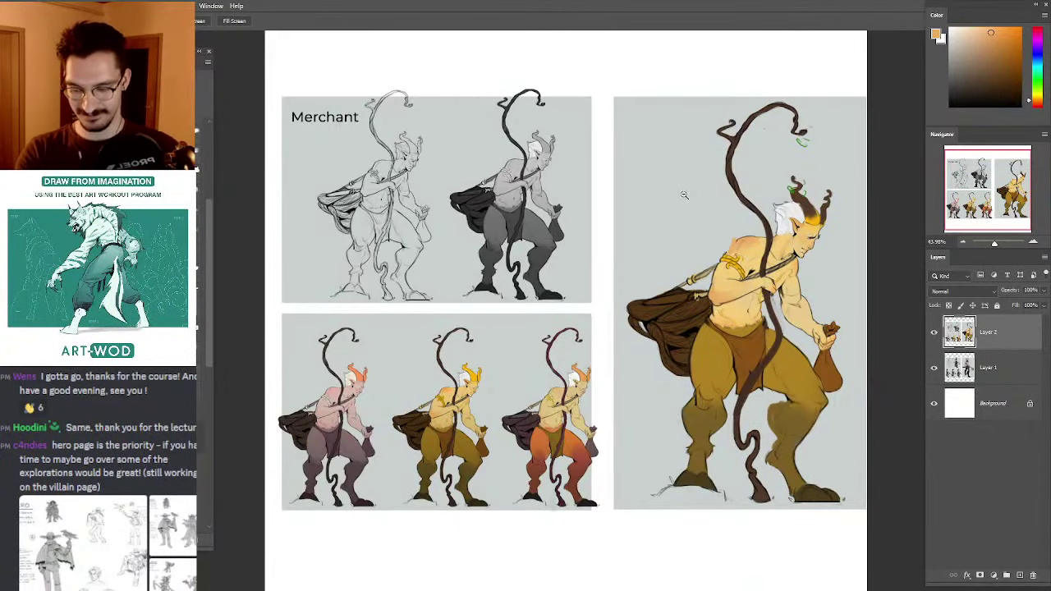
scroll(732, 342, "up", 2)
key("b")
left_click_drag(712, 274, 682, 264)
mouse_move(704, 306)
left_mouse_down()
mouse_move(684, 308)
mouse_move(736, 305)
mouse_move(709, 299)
mouse_move(729, 296)
mouse_move(728, 282)
mouse_move(627, 317)
left_mouse_up()
mouse_move(730, 233)
left_mouse_down()
mouse_move(728, 217)
mouse_move(745, 229)
left_mouse_up()
key("r")
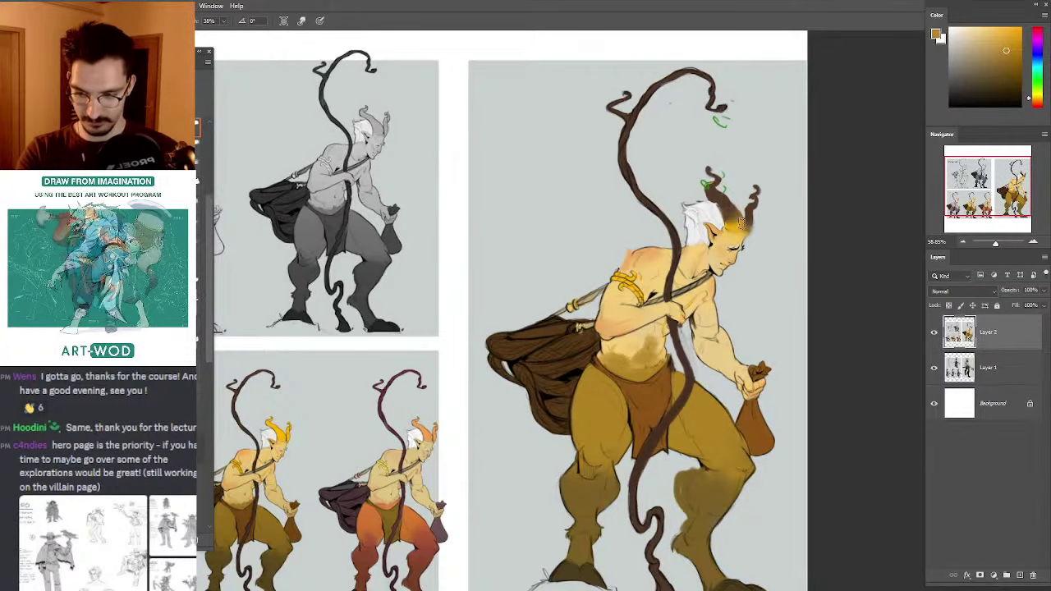
Step: Sample gold and skin tones to blend the horns' base into the forehead, and extend the ochre shading on the belly
key("b")
left_click(735, 225, "alt")
left_click_drag(593, 321, 736, 233)
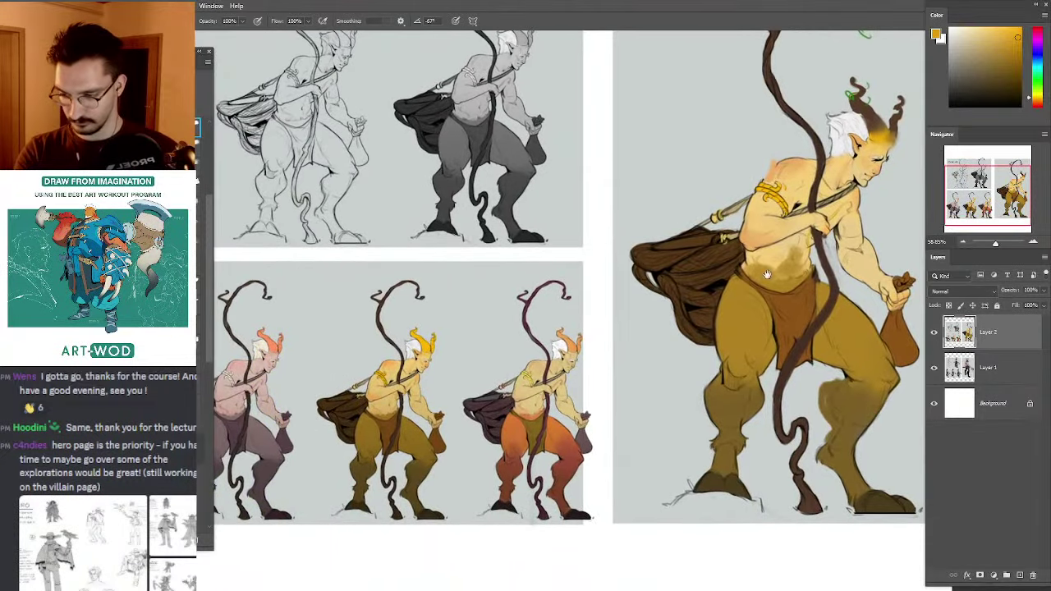
left_click_drag(692, 99, 538, 191)
left_click(722, 218, "alt")
mouse_move(719, 218)
left_mouse_down()
mouse_move(724, 240)
mouse_move(715, 231)
left_mouse_up()
left_click(728, 228, "alt")
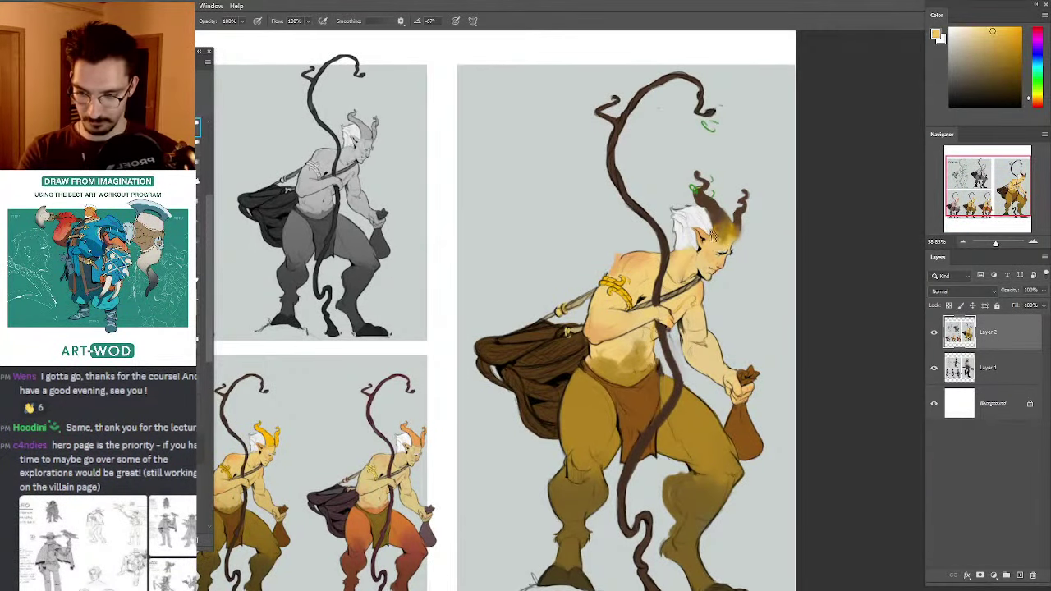
scroll(628, 193, "down", 2)
left_click_drag(617, 311, 609, 315)
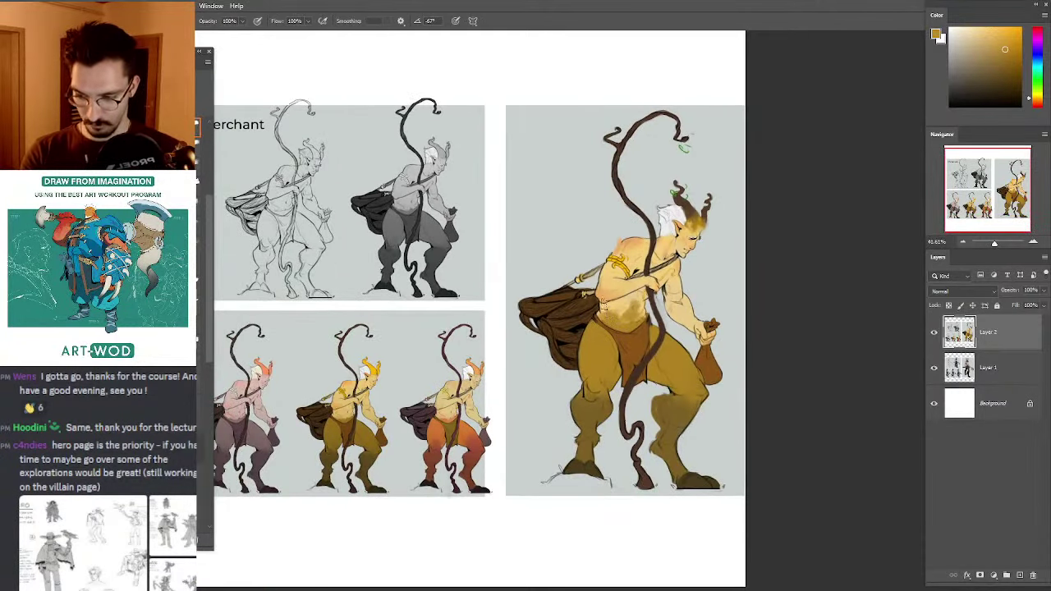
Step: Sample the belly's pale skin and ochre tones to soften the fur shading on the large Merchant's belly
key("r")
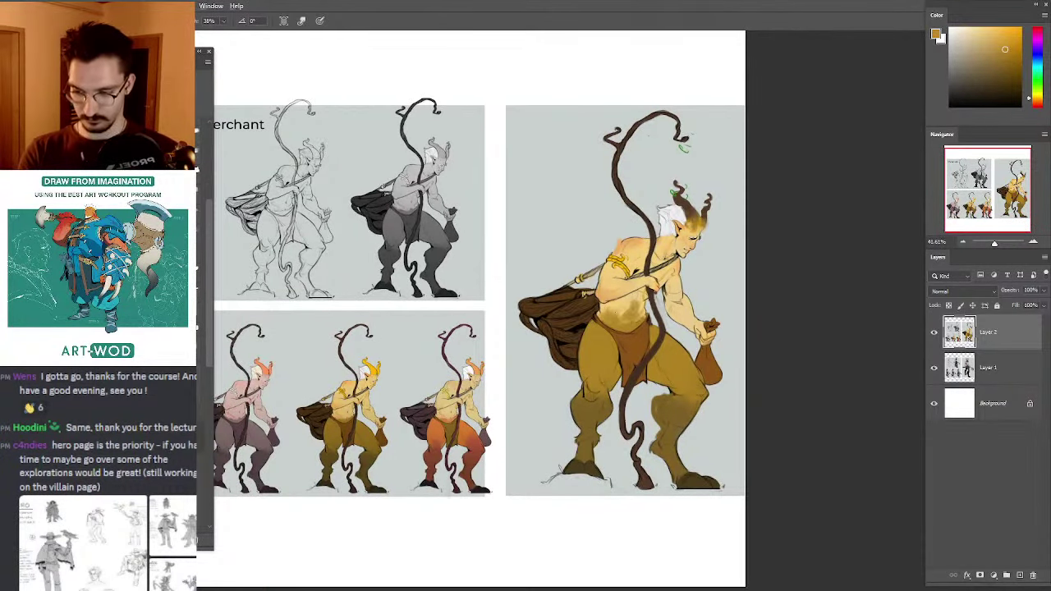
key("b")
left_click(622, 293, "alt")
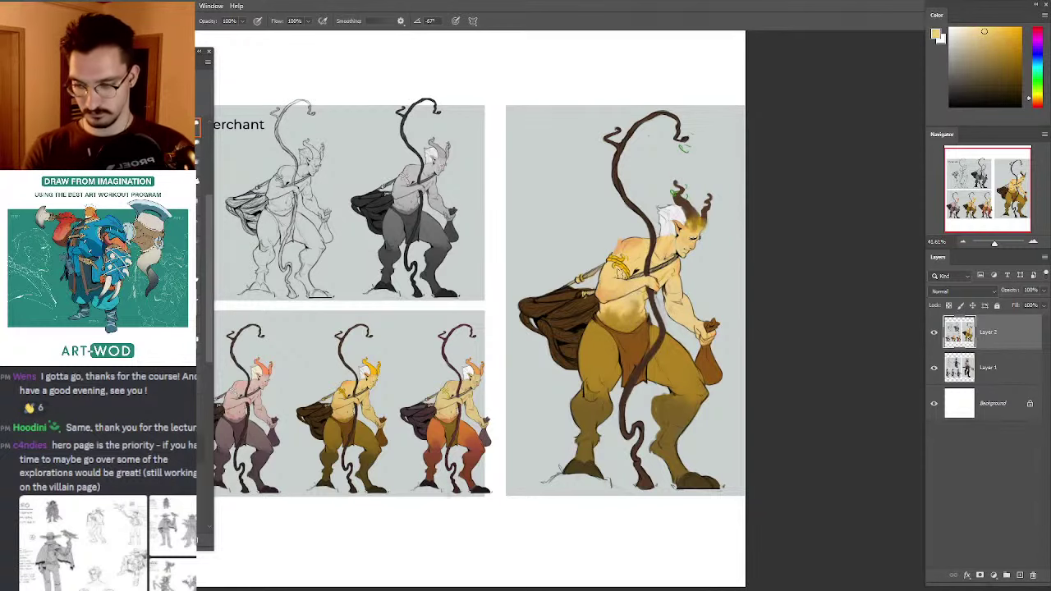
left_click(634, 310, "alt")
left_click_drag(621, 251, 530, 211)
key("ctrl+shift+h")
key("ctrl+shift+h")
Step: Paint the large Merchant's rear foot in a darker, near-black brown, sampling the existing foot tones
left_click_drag(579, 238, 443, 239)
mouse_move(543, 206)
left_mouse_down()
mouse_move(535, 220)
mouse_move(471, 165)
mouse_move(632, 215)
mouse_move(602, 212)
mouse_move(589, 241)
mouse_move(611, 179)
left_mouse_up()
left_click(655, 287, "alt")
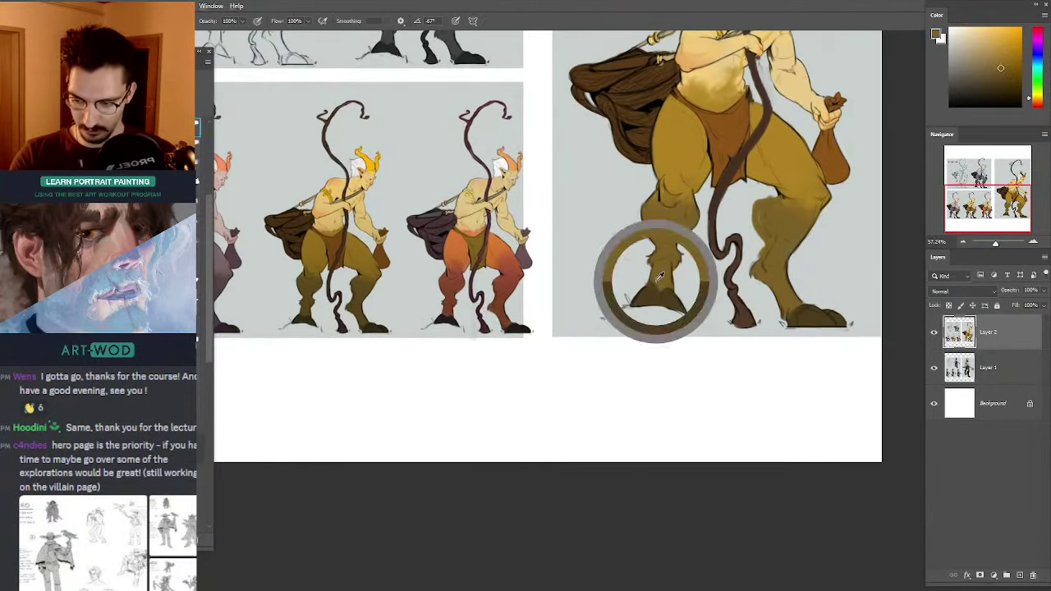
left_click(656, 289, "alt")
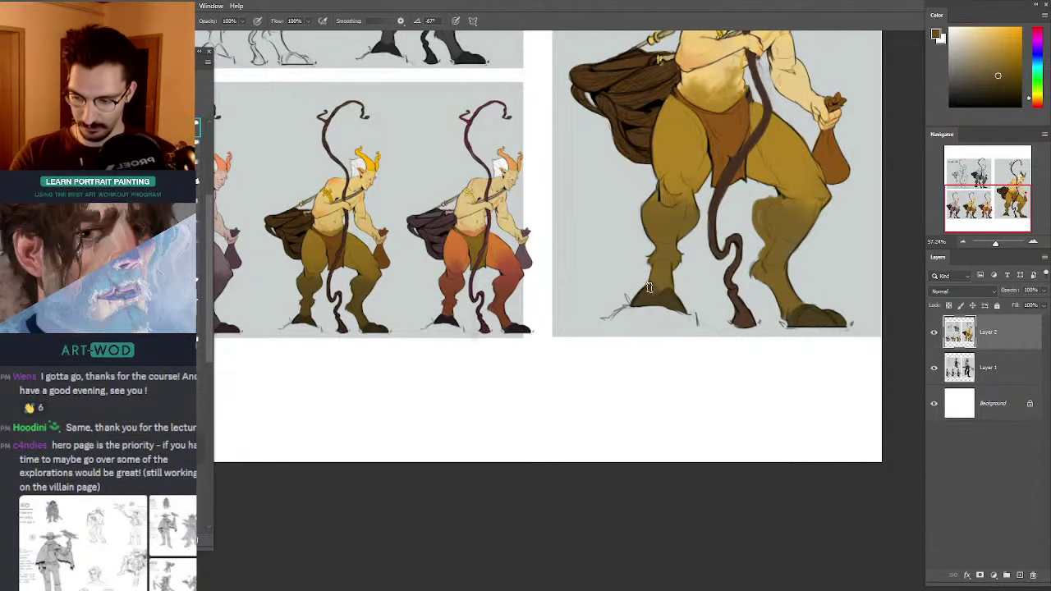
left_click(987, 97)
mouse_move(648, 307)
left_mouse_down()
mouse_move(632, 304)
mouse_move(674, 305)
left_mouse_up()
left_click(650, 291, "alt")
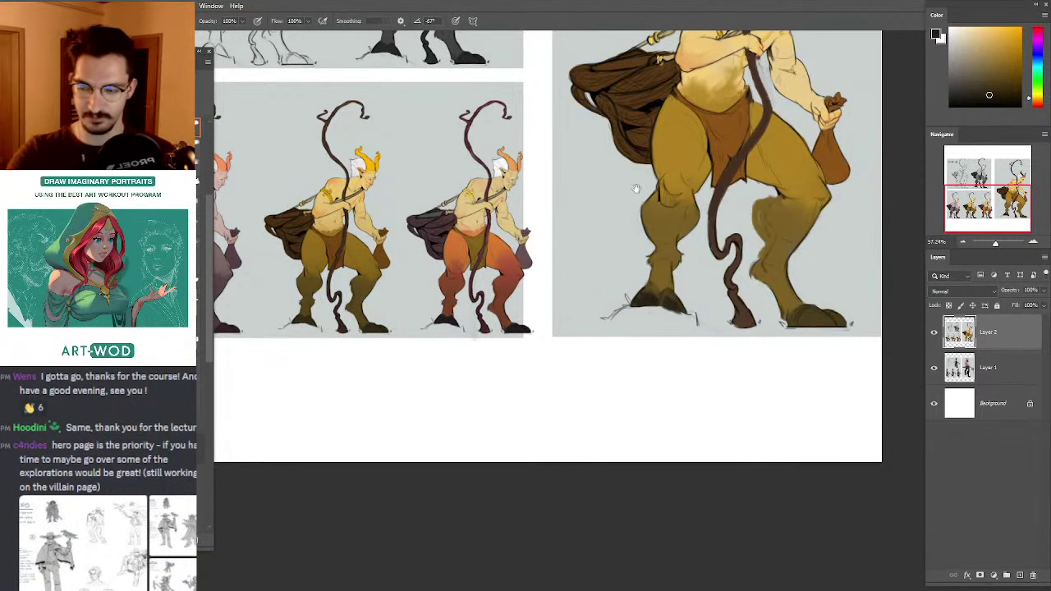
Step: Sample ochre from the large figure's waist, brush it along the lower belly, and choose a slightly lighter ochre
left_click_drag(647, 143, 627, 221)
left_click(675, 196, "alt")
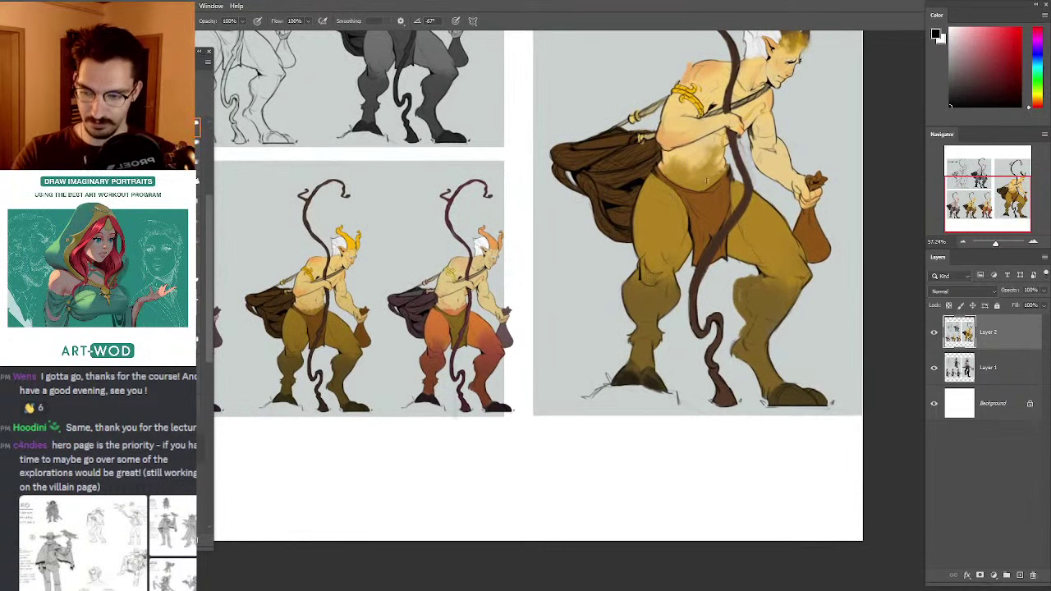
left_click(689, 188, "alt")
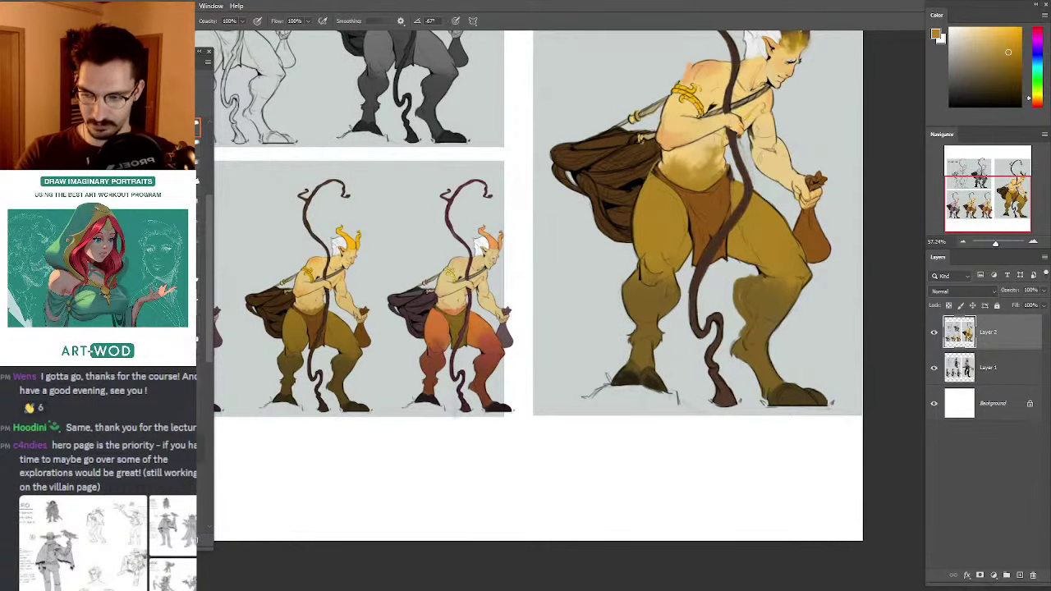
left_click_drag(659, 167, 699, 160)
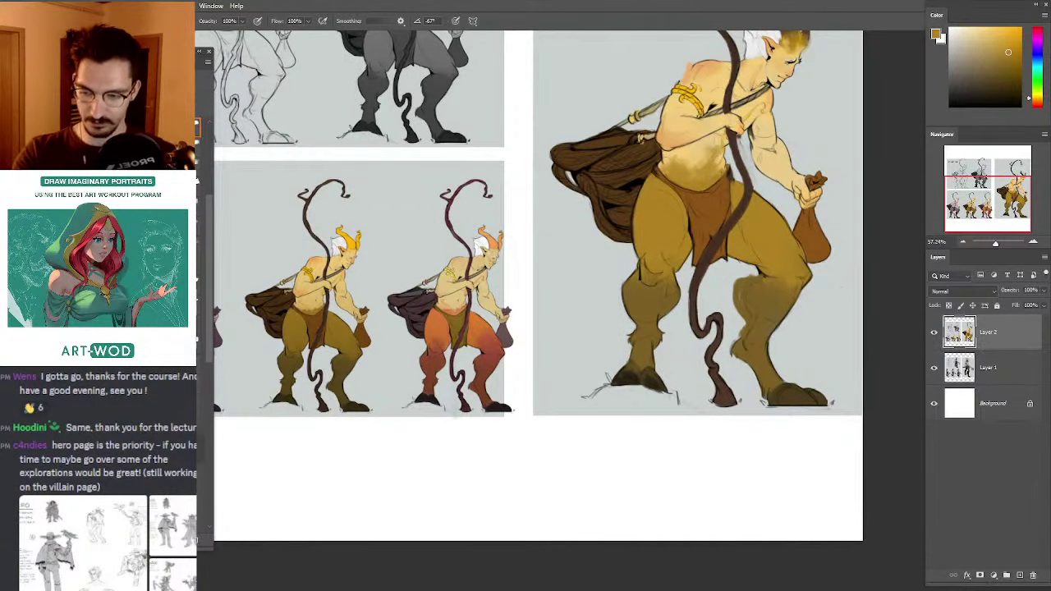
left_click(1001, 42)
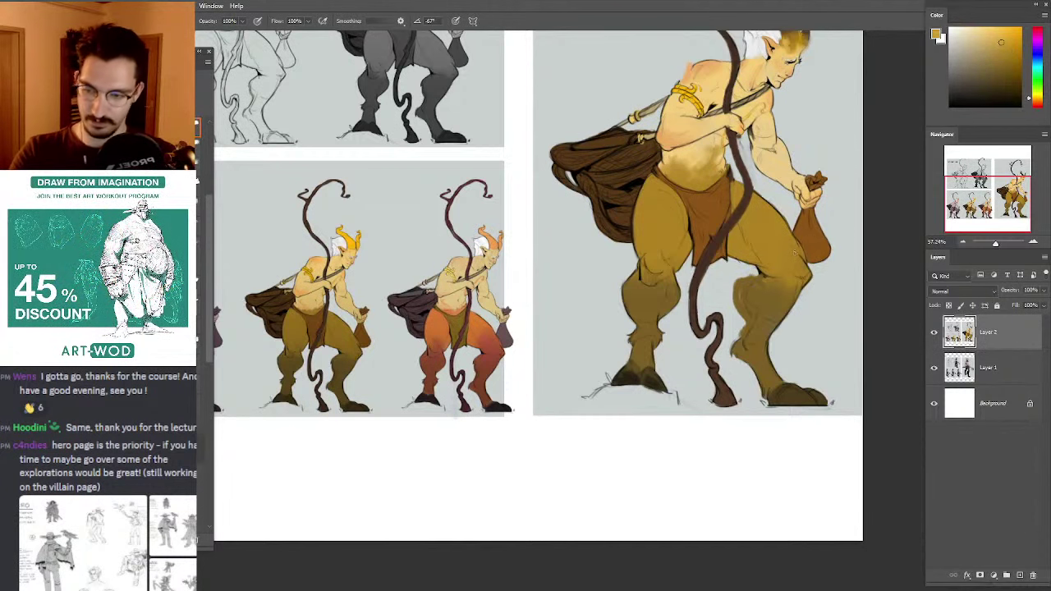
Step: Brush muted, greyish ochre shading over the front thigh and knee, blending with tones sampled from the leg
left_click(793, 260, "alt")
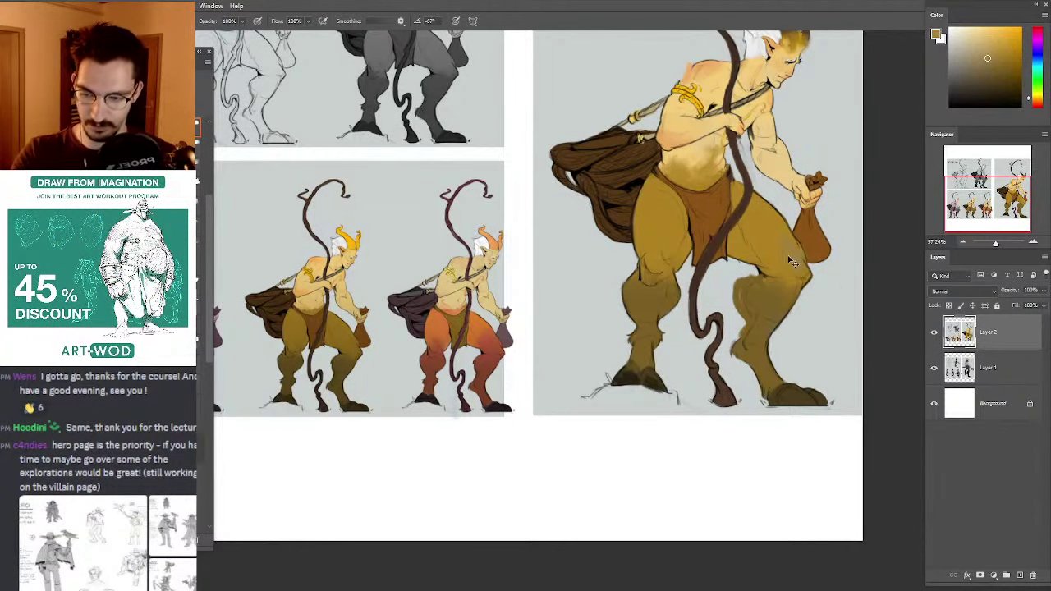
left_click(980, 71)
mouse_move(795, 249)
left_mouse_down()
mouse_move(763, 220)
mouse_move(762, 257)
mouse_move(746, 234)
left_mouse_up()
left_click(772, 233, "alt")
left_click(831, 179, "alt")
left_click_drag(751, 218, 696, 352)
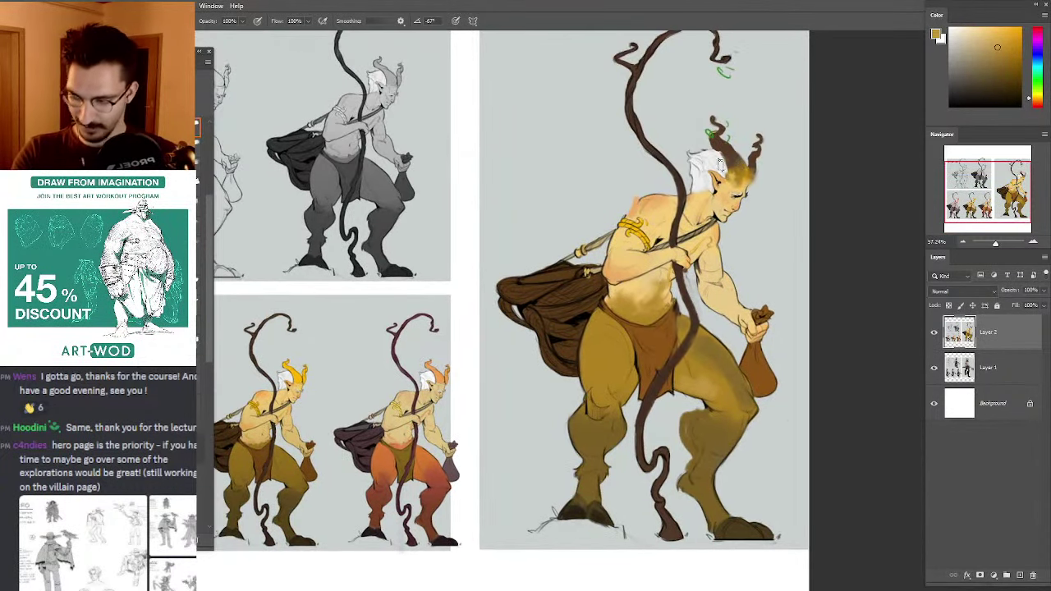
Step: Touch up the ochre blend between the horns and forehead, and sample the horn's dark brown
left_click_drag(745, 164, 751, 175)
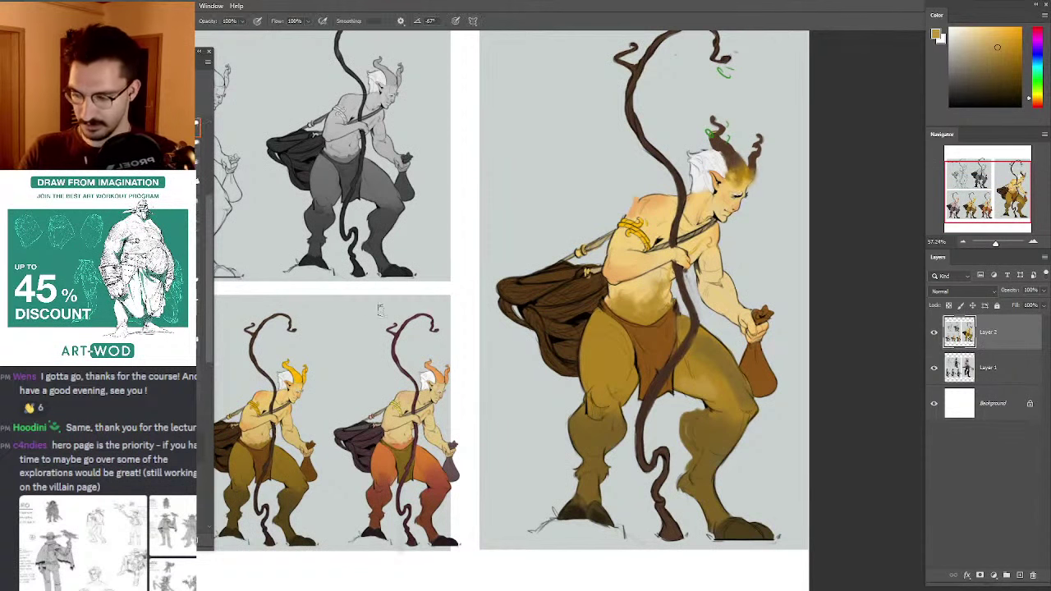
left_click_drag(322, 225, 397, 261)
left_click(804, 190, "alt")
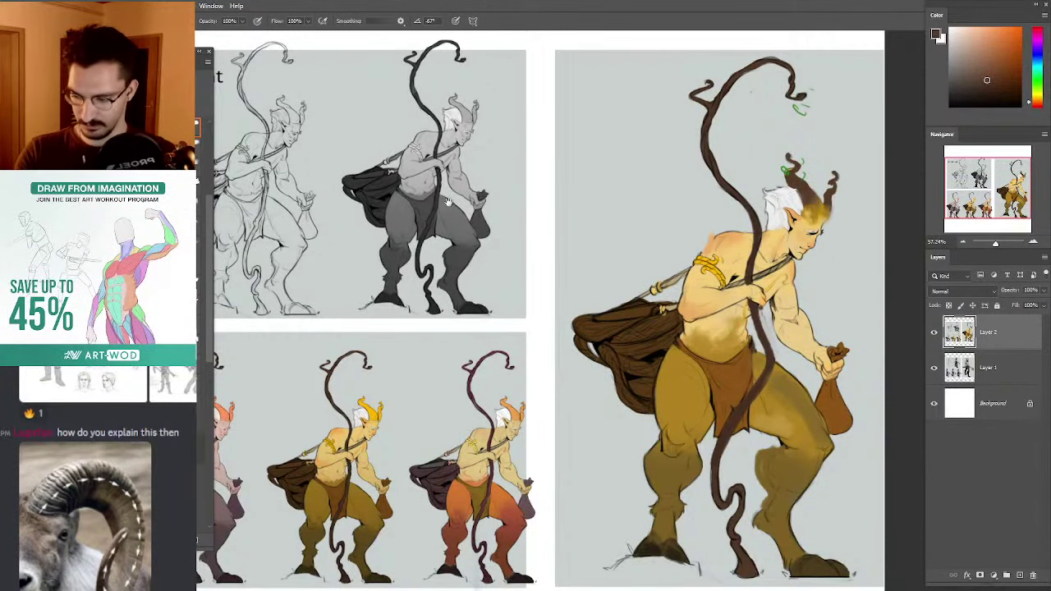
Step: Try strokes around the horns of the middle small colour variation, using the gold sampled from them
left_click_drag(448, 202, 559, 105)
mouse_move(556, 250)
left_mouse_down()
mouse_move(603, 258)
mouse_move(565, 201)
left_mouse_up()
key("ctrl+z")
left_click(593, 244, "alt")
key("ctrl+z")
mouse_move(629, 220)
left_mouse_down()
mouse_move(538, 189)
mouse_move(536, 200)
left_mouse_up()
key("ctrl+z")
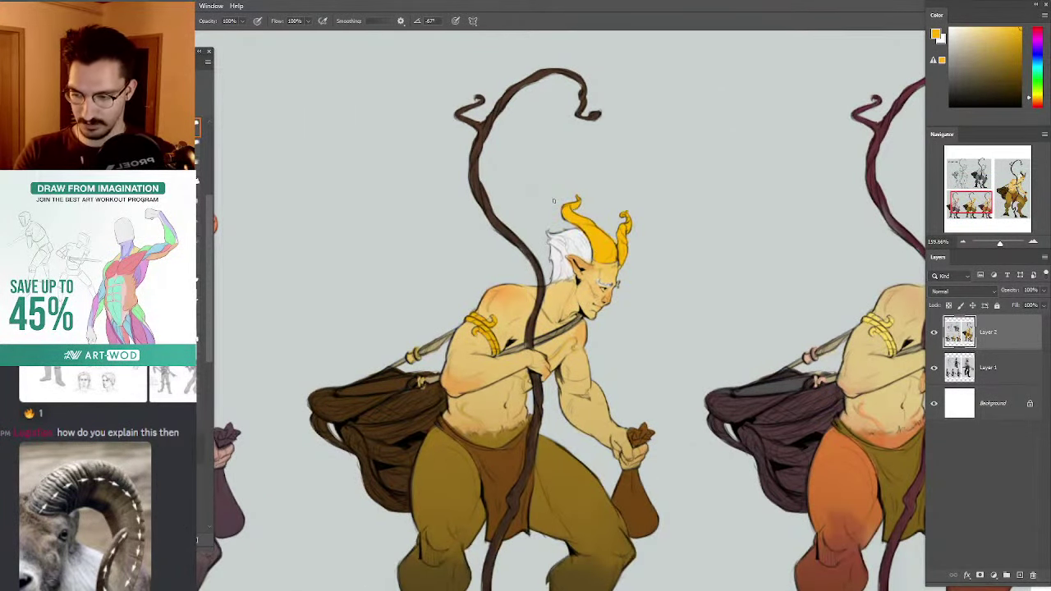
scroll(554, 200, "down", 5)
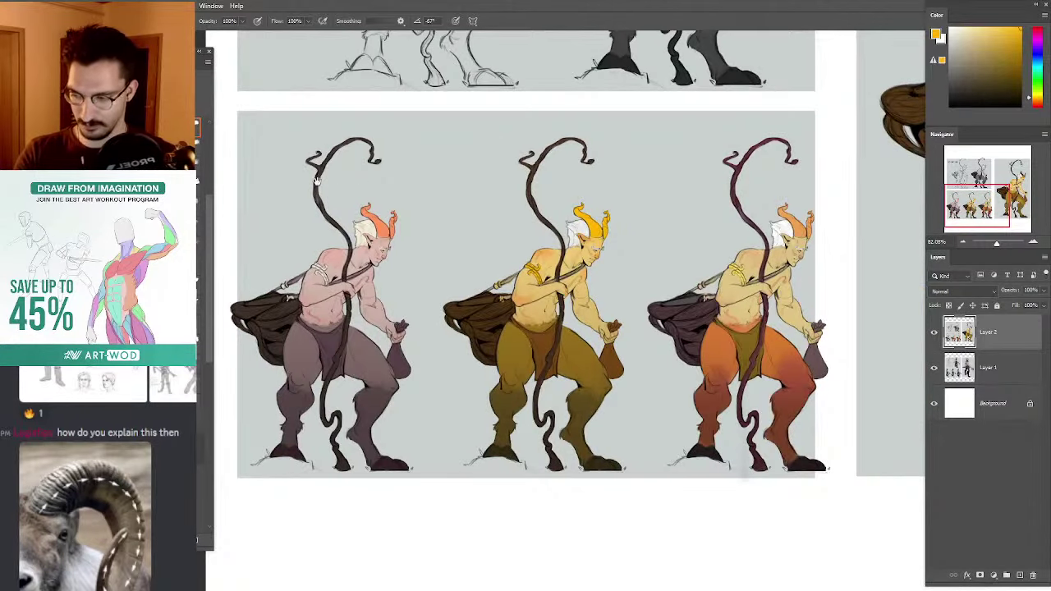
left_click_drag(317, 182, 439, 151)
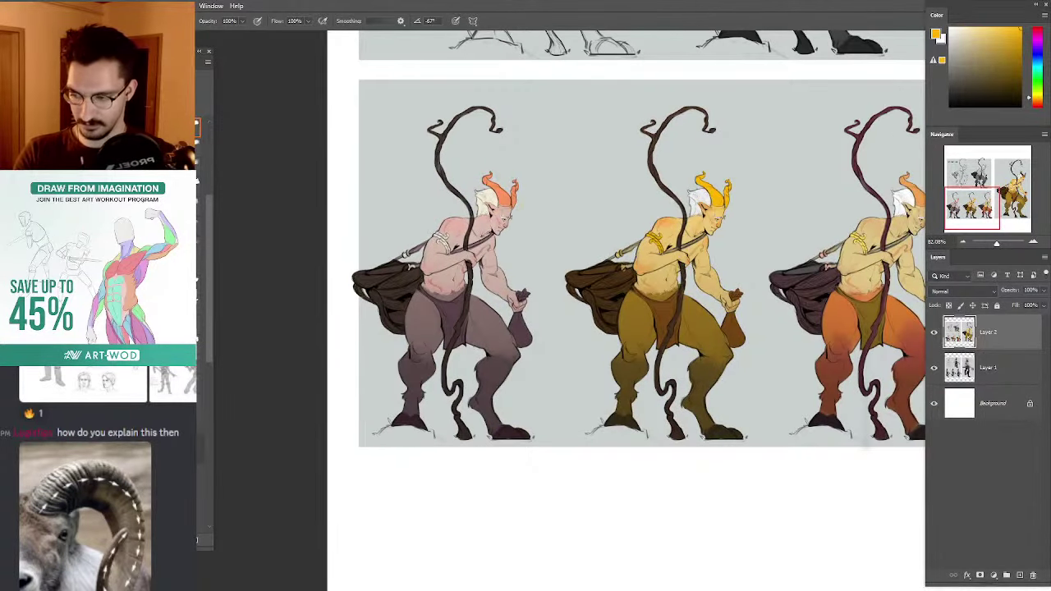
mouse_move(488, 197)
left_mouse_down()
mouse_move(475, 179)
mouse_move(531, 213)
mouse_move(507, 213)
mouse_move(536, 216)
mouse_move(447, 208)
left_mouse_up()
key("ctrl+z")
key("ctrl+z")
key("ctrl+z")
key("ctrl+z")
key("ctrl+z")
key("ctrl+z")
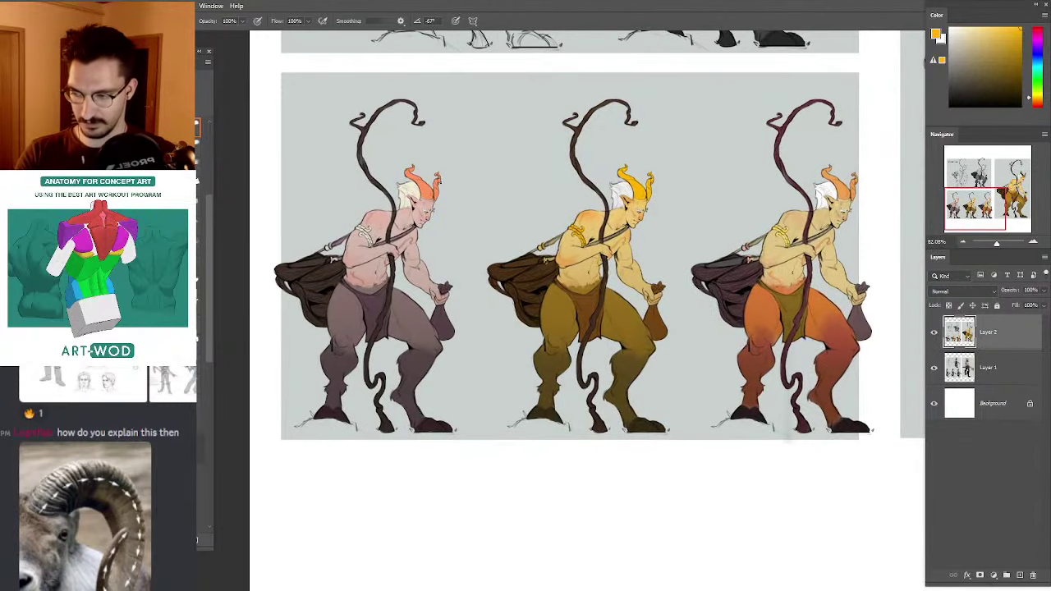
mouse_move(485, 174)
left_mouse_down()
mouse_move(427, 176)
mouse_move(558, 181)
left_mouse_up()
left_click_drag(461, 185, 530, 195)
left_click_drag(832, 89, 605, 200)
key("ctrl+z")
key("ctrl+z")
key("ctrl+z")
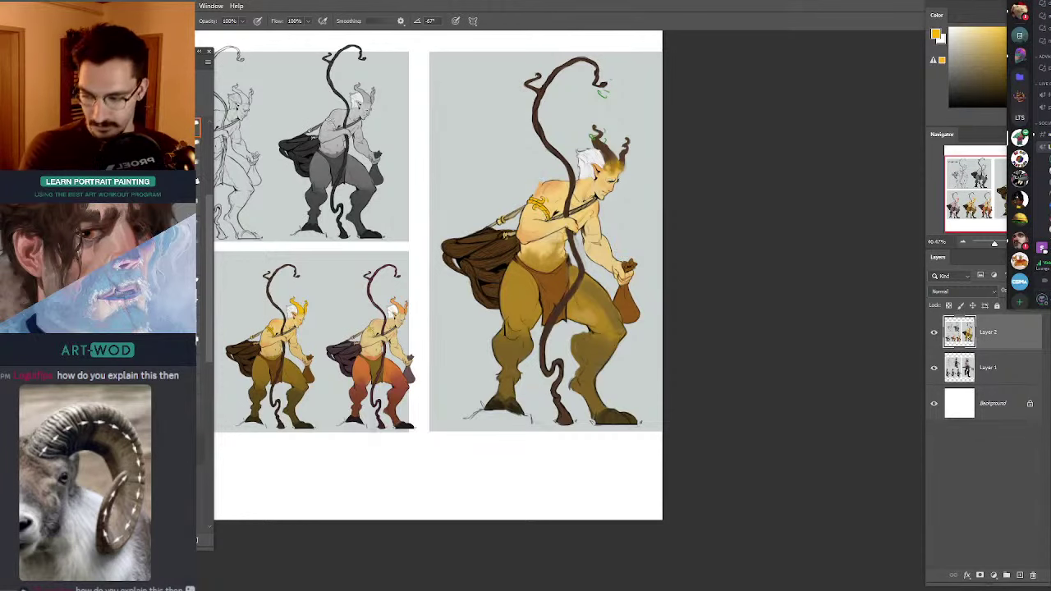
Step: Bring the whole Merchant sheet into view and hide Layer 2 to show the Malik sheet on Layer 1
left_click(477, 276)
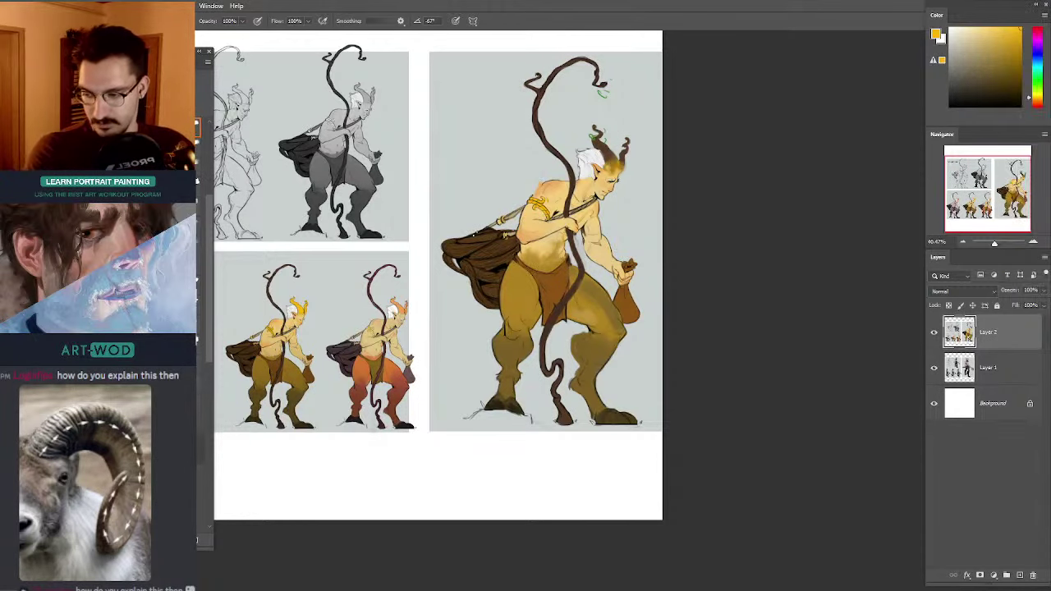
key("space")
left_click_drag(423, 245, 601, 253)
scroll(601, 253, "down", 4)
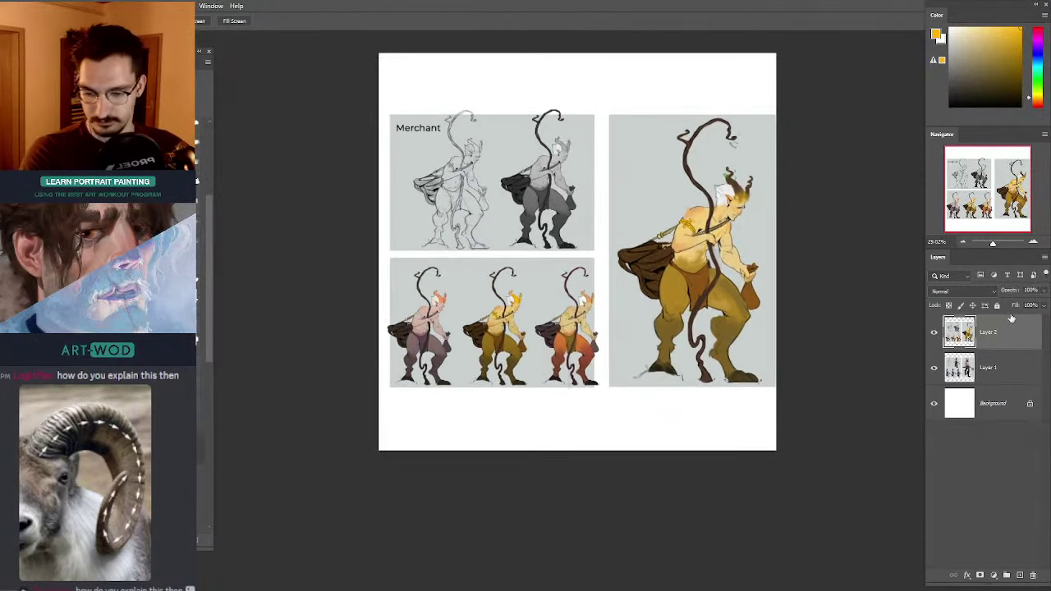
left_click(934, 332)
left_click(675, 269, "alt")
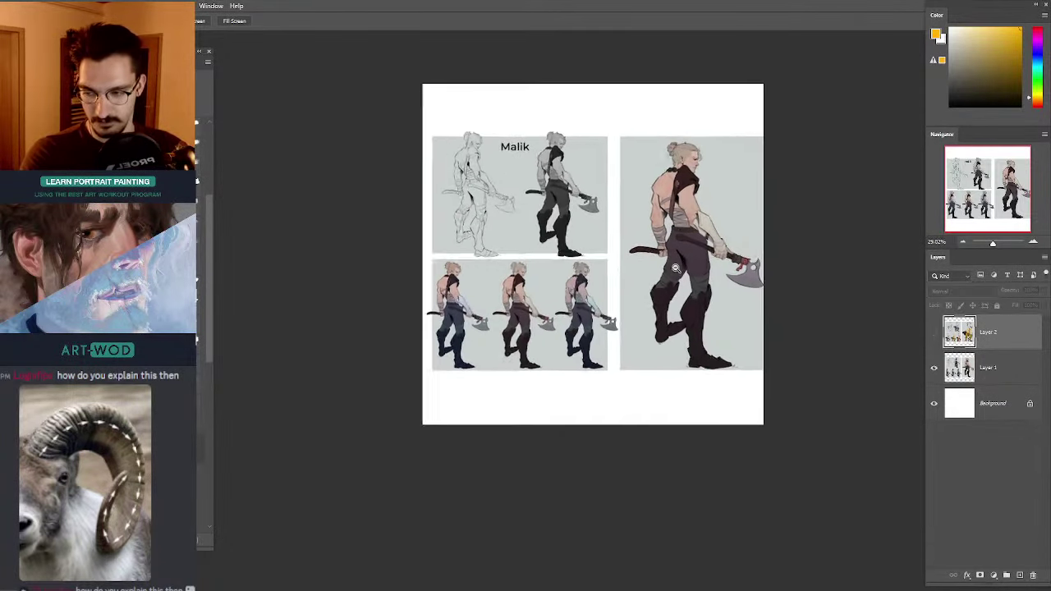
left_click(675, 268)
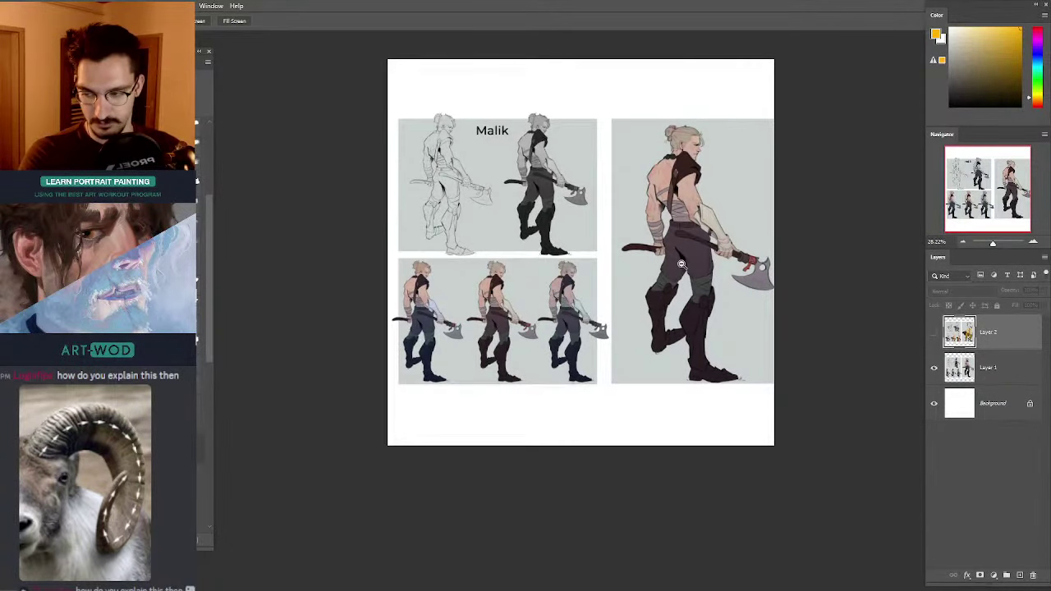